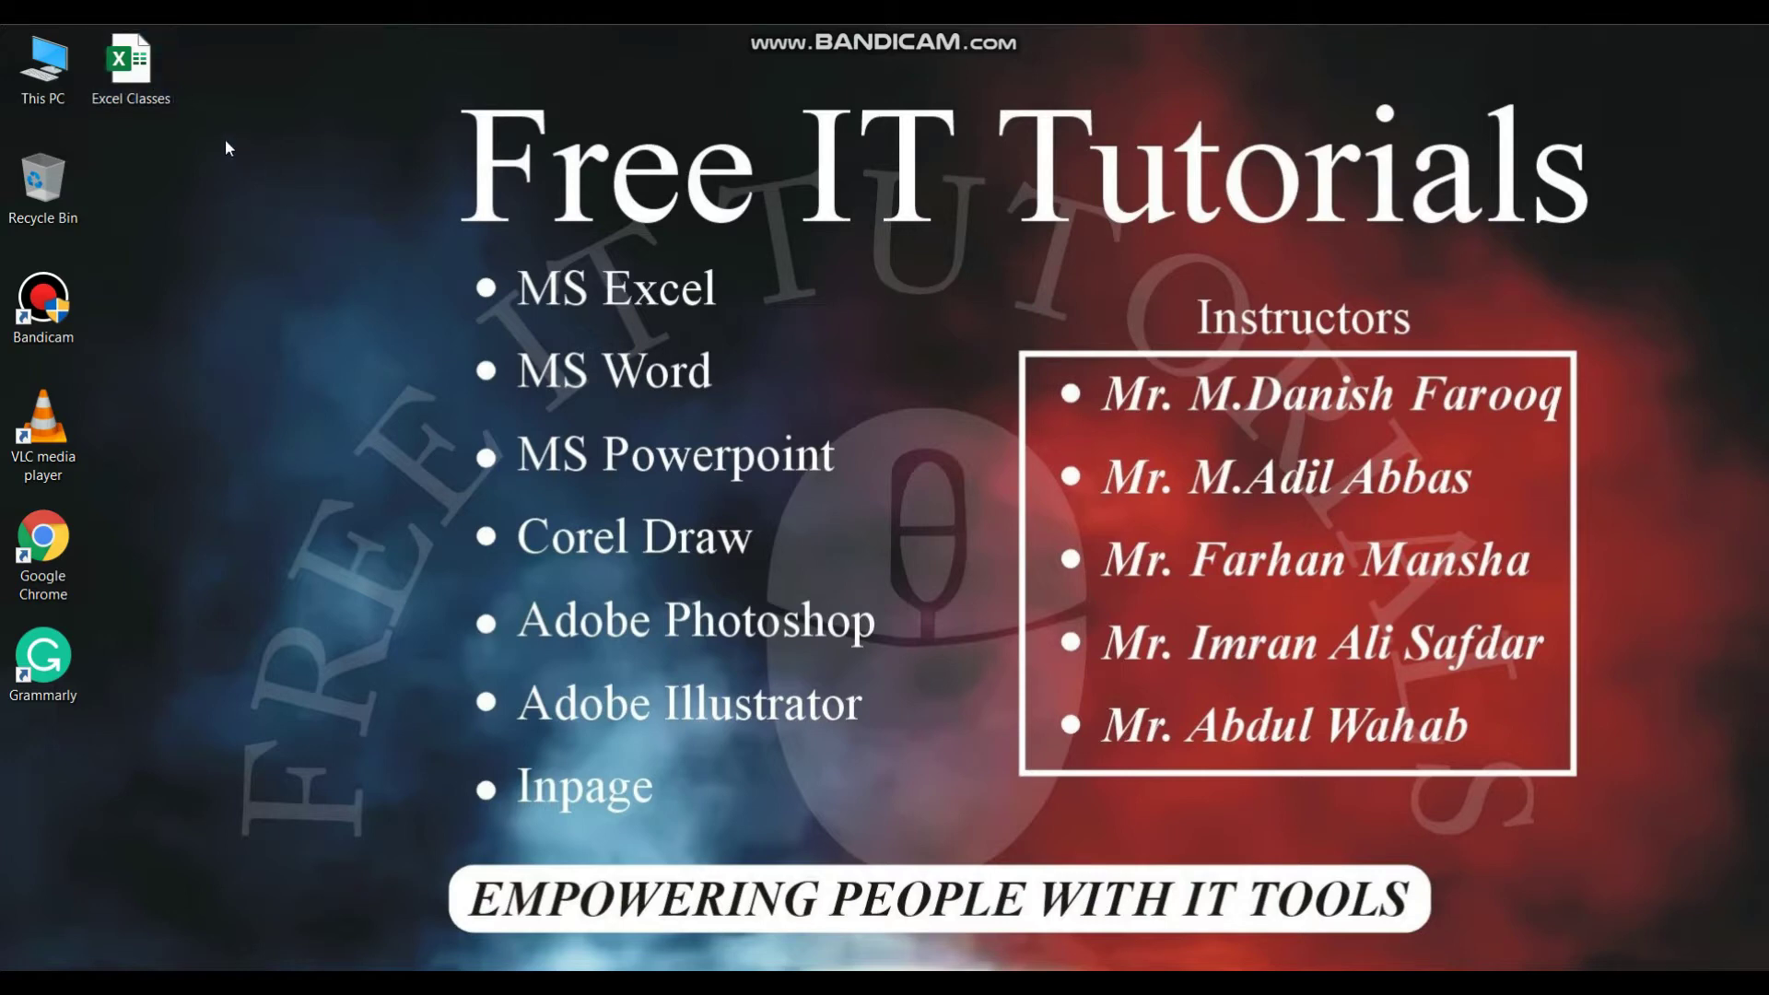
# Open the Excel Classes workbook from its desktop icon
pyautogui.doubleClick(137, 87)
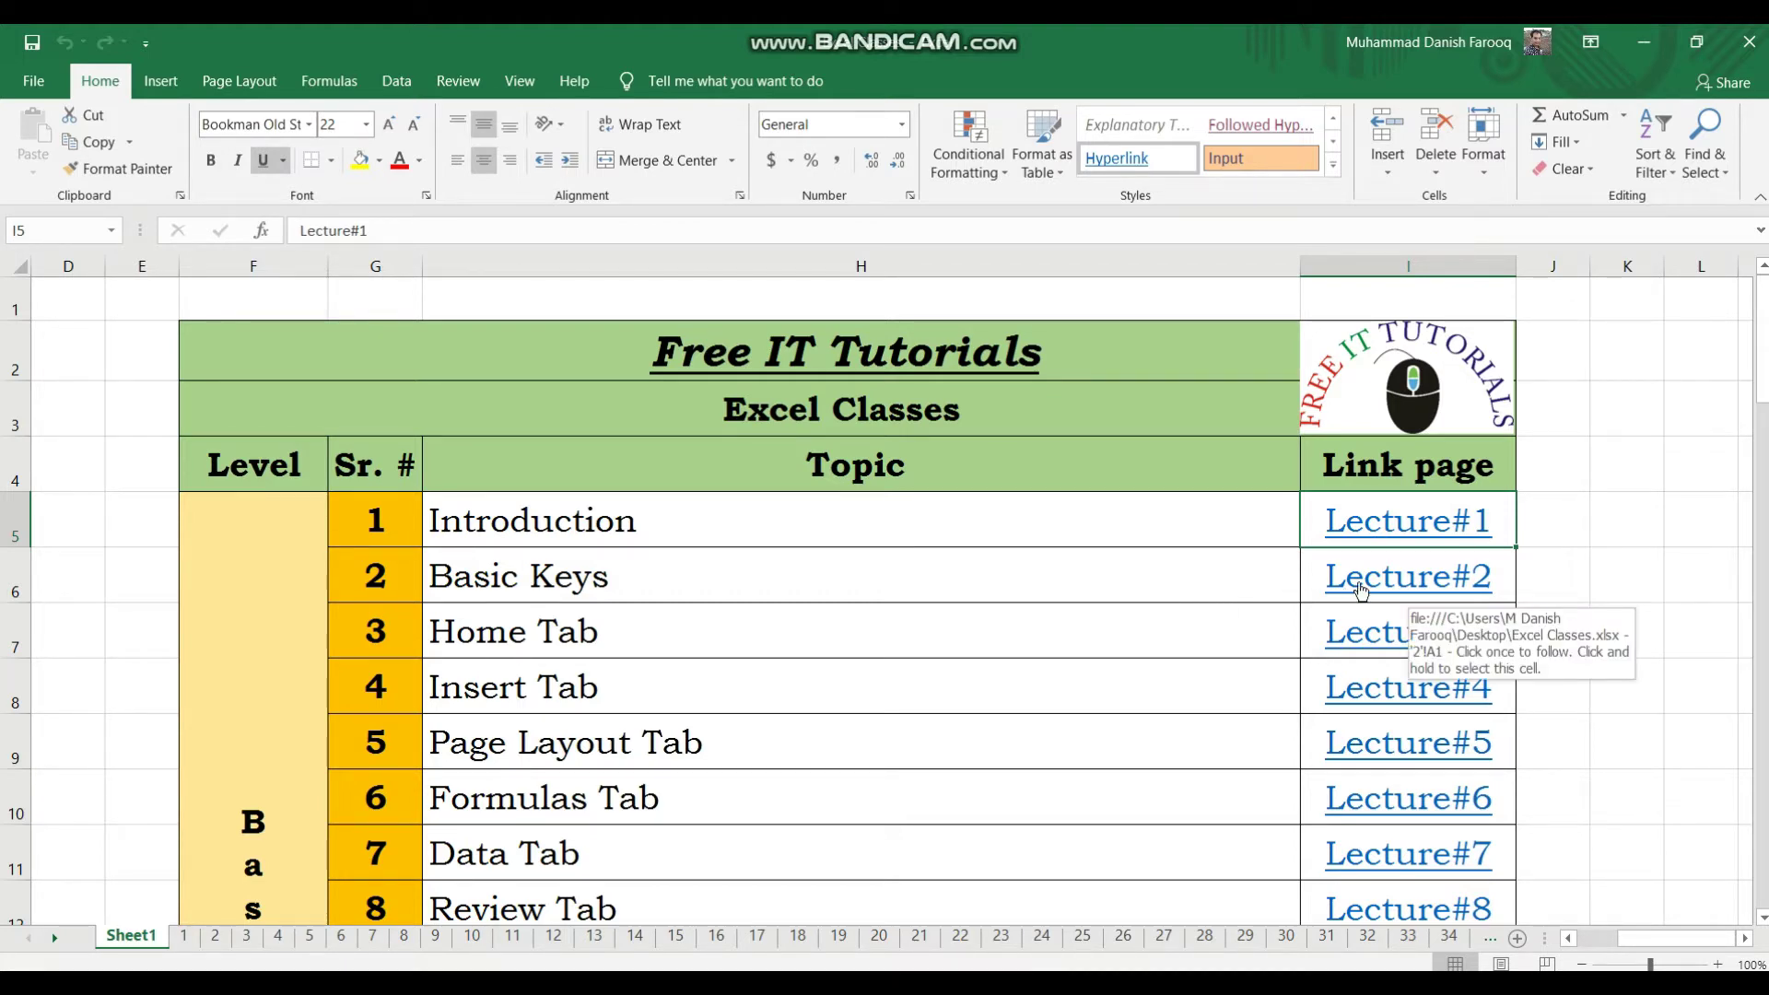
# Follow the Lecture#2 hyperlink to the DAY 2 Basic Keys sheet
pyautogui.click(1361, 590)
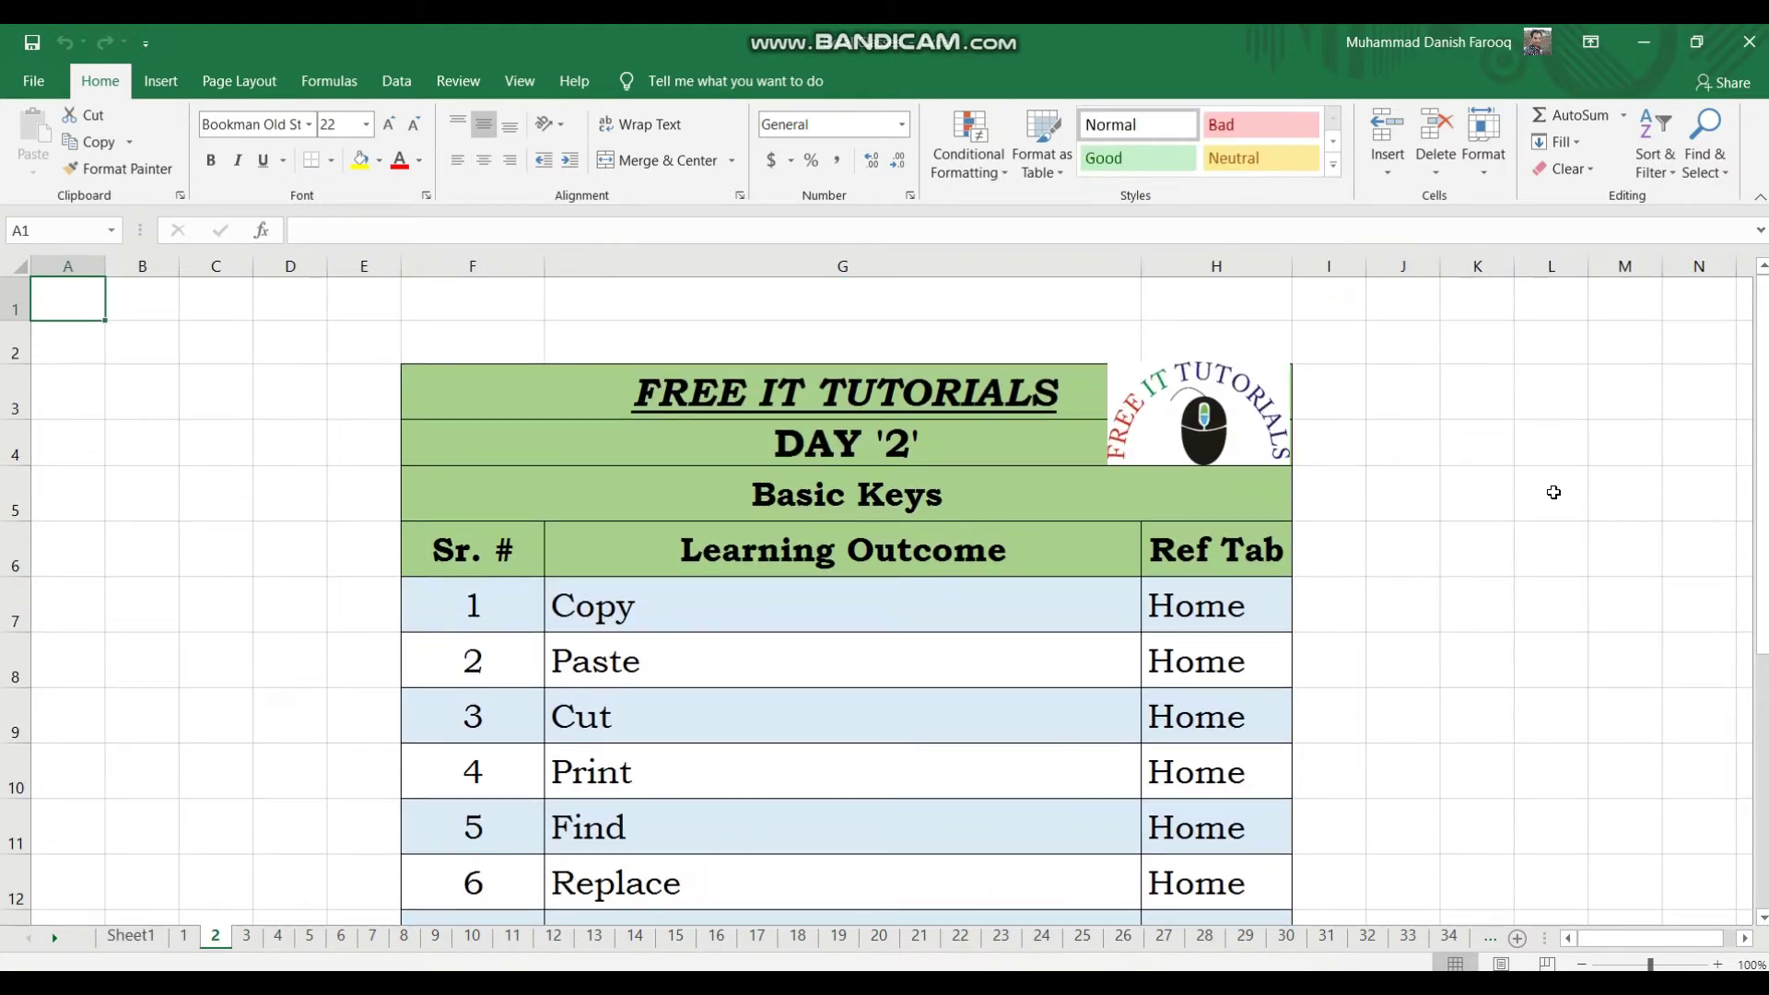
pyautogui.scroll(-2, 1439, 447)
pyautogui.scroll(2, 1439, 447)
pyautogui.scroll(-2, 1439, 447)
pyautogui.scroll(2, 1439, 447)
pyautogui.click(145, 602)
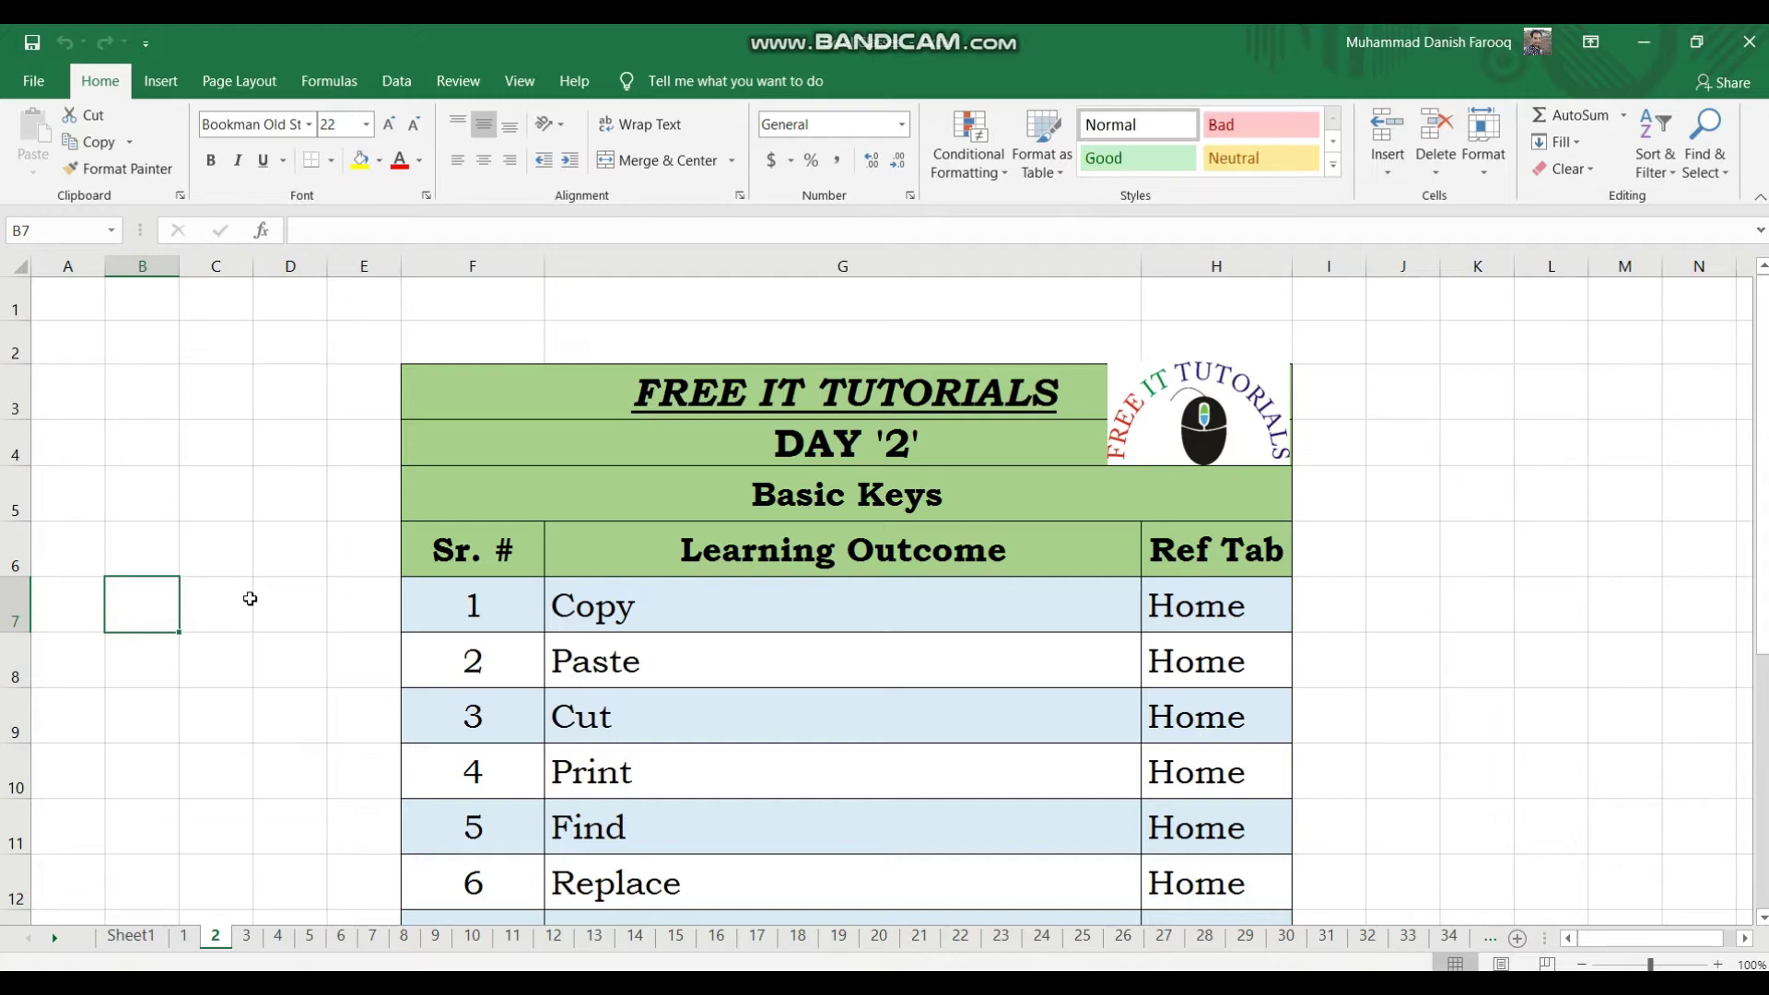
pyautogui.click(296, 645)
# Enter a sample first name in cell B7 and bring up its shortcut menu
pyautogui.click(157, 614)
pyautogui.write('Danish')
pyautogui.press('Return')
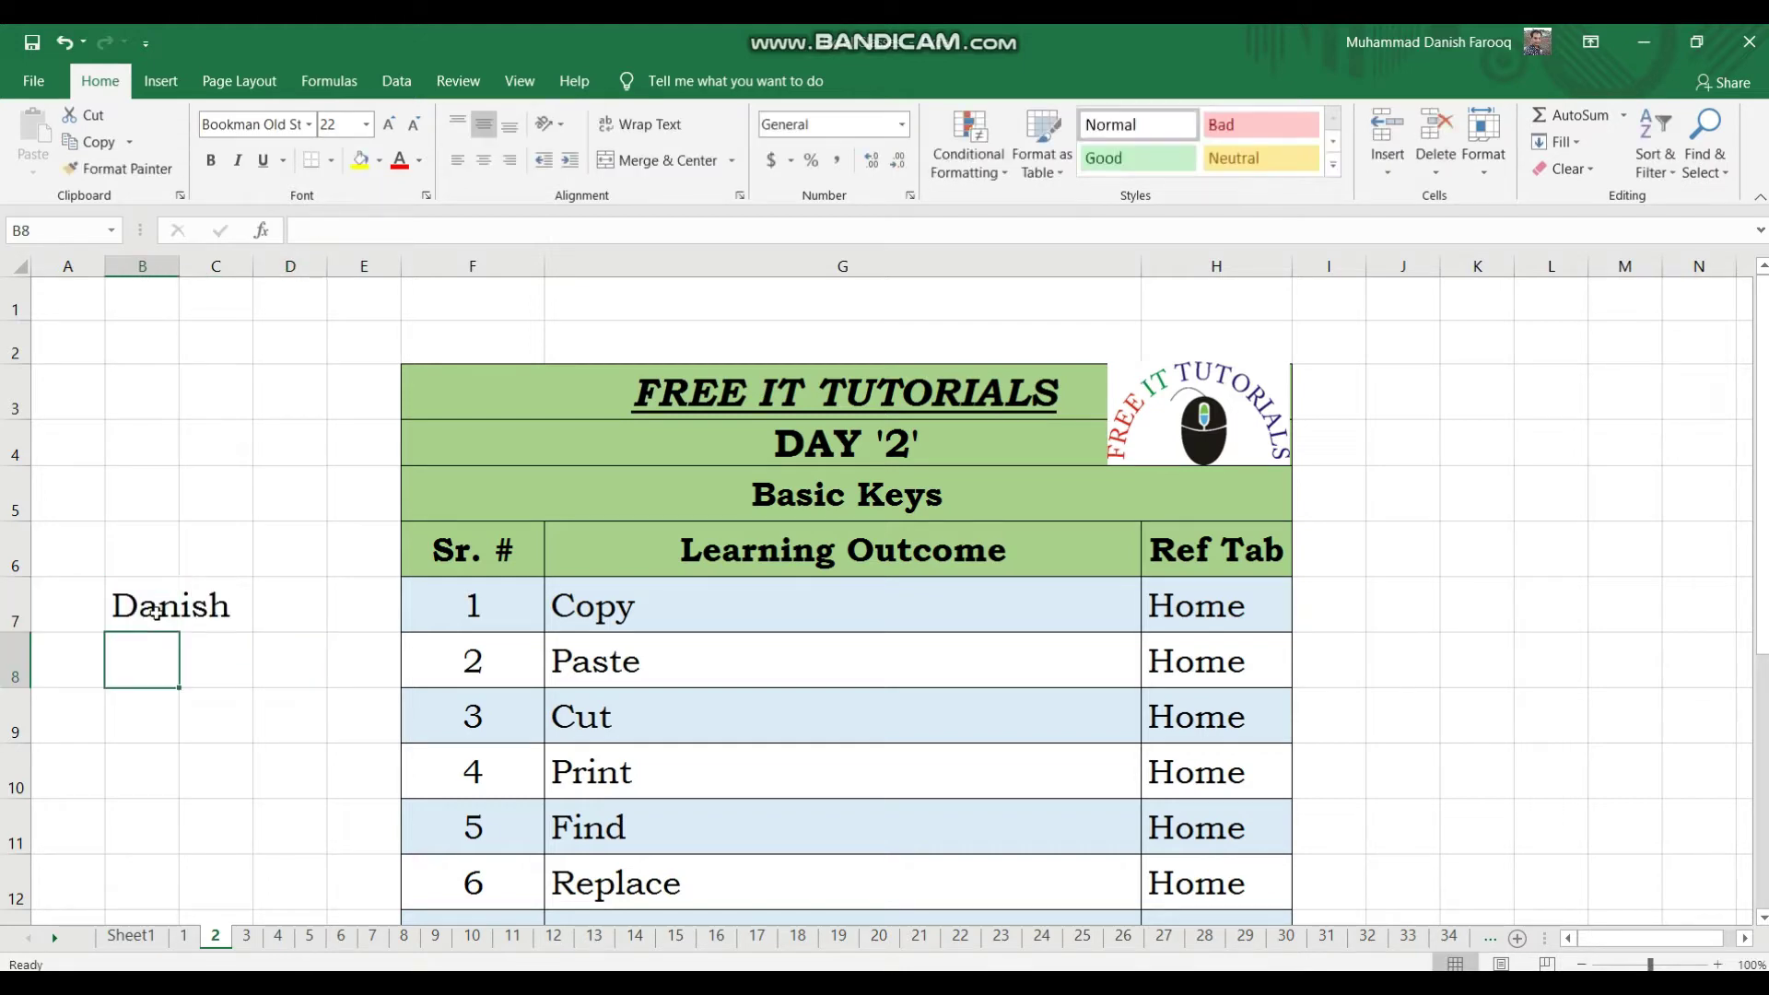
pyautogui.click(155, 610)
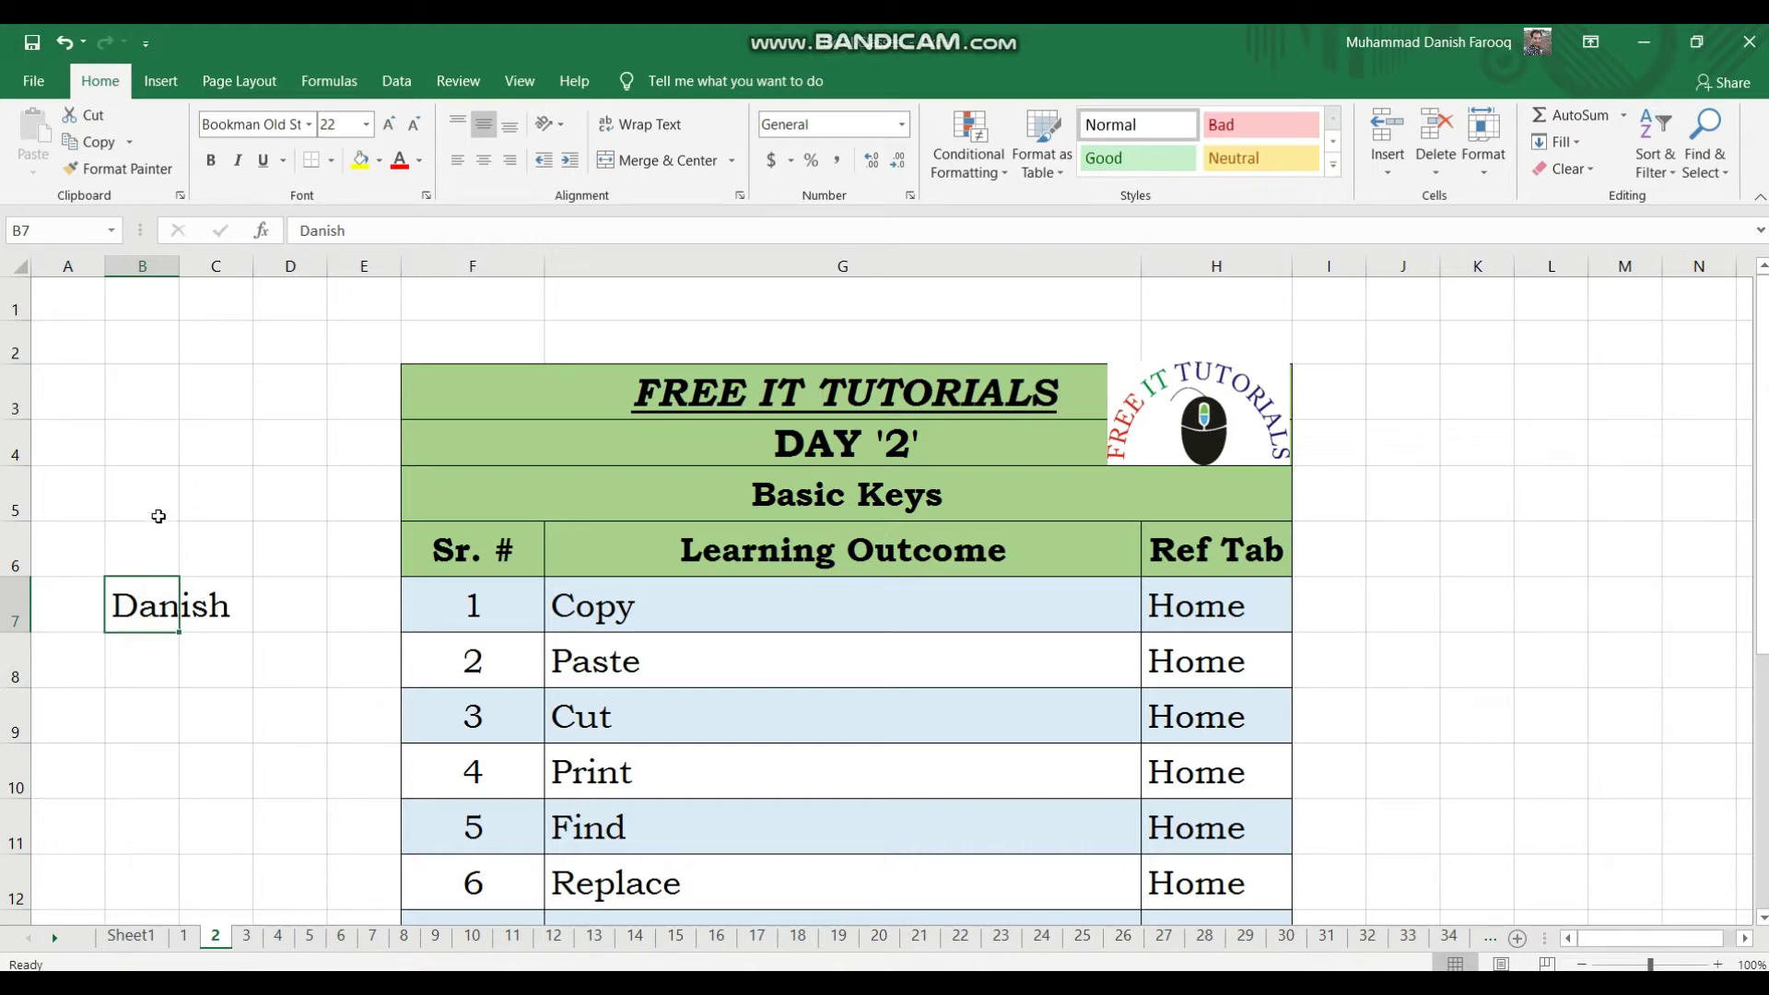
pyautogui.click(193, 347)
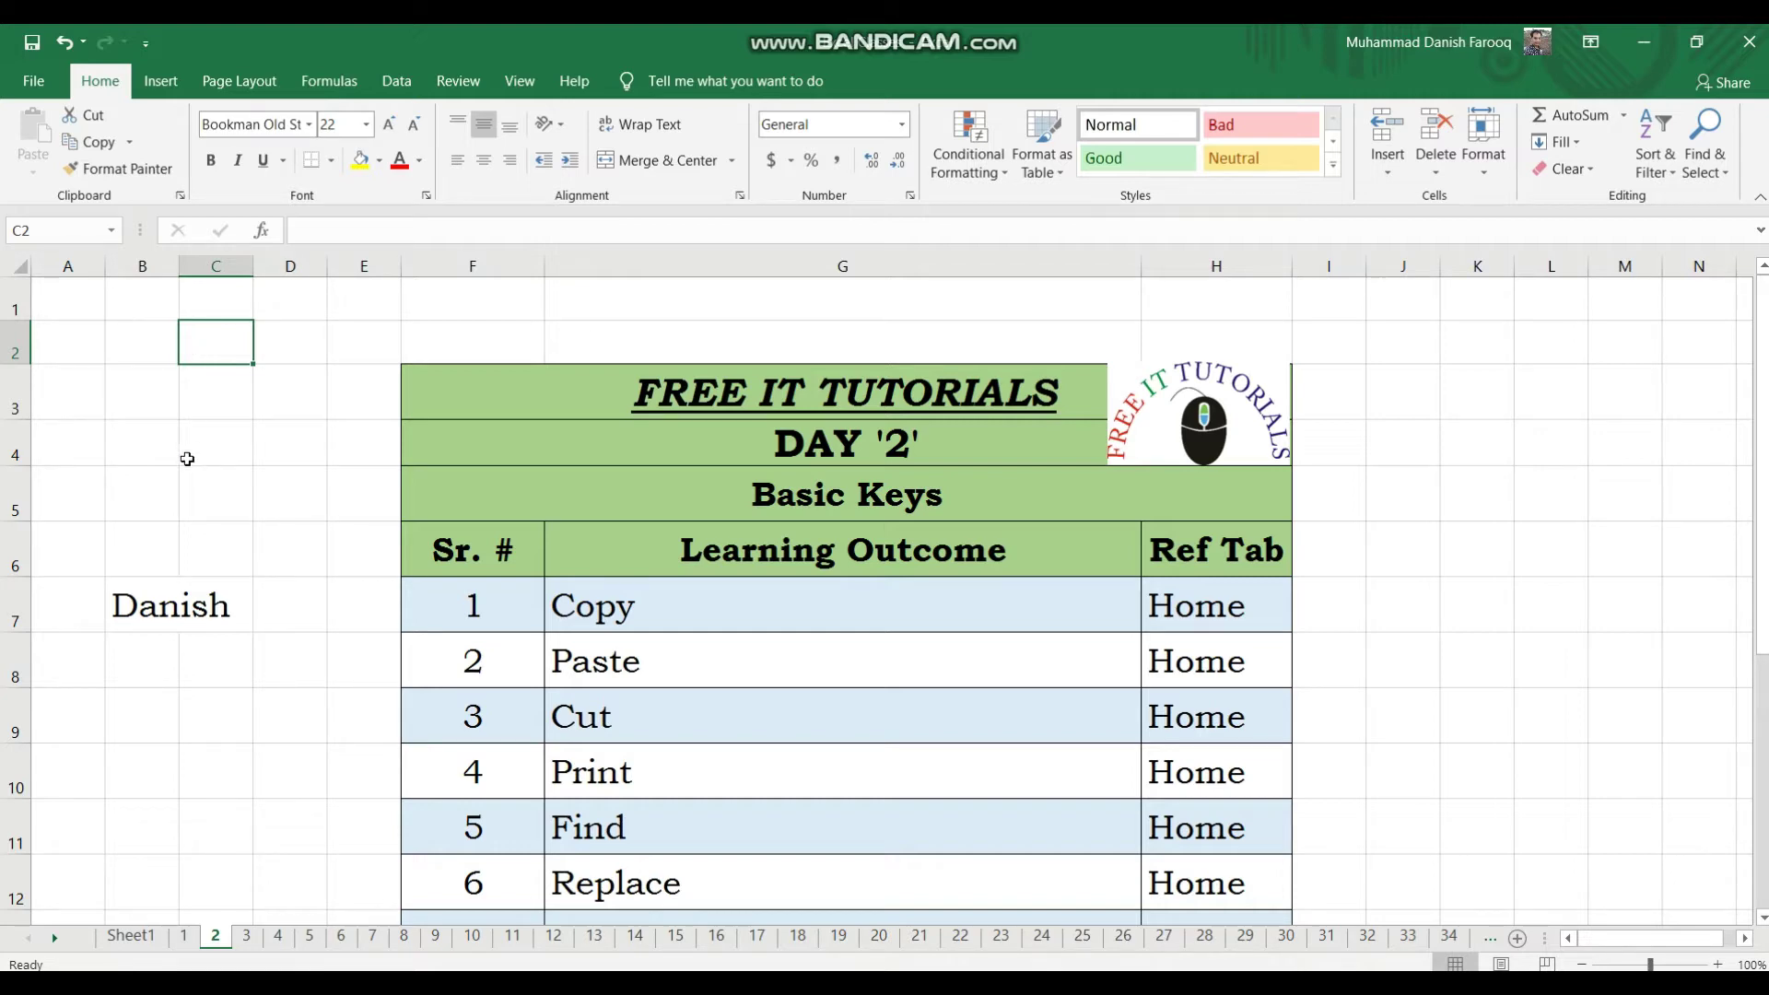
pyautogui.click(139, 594)
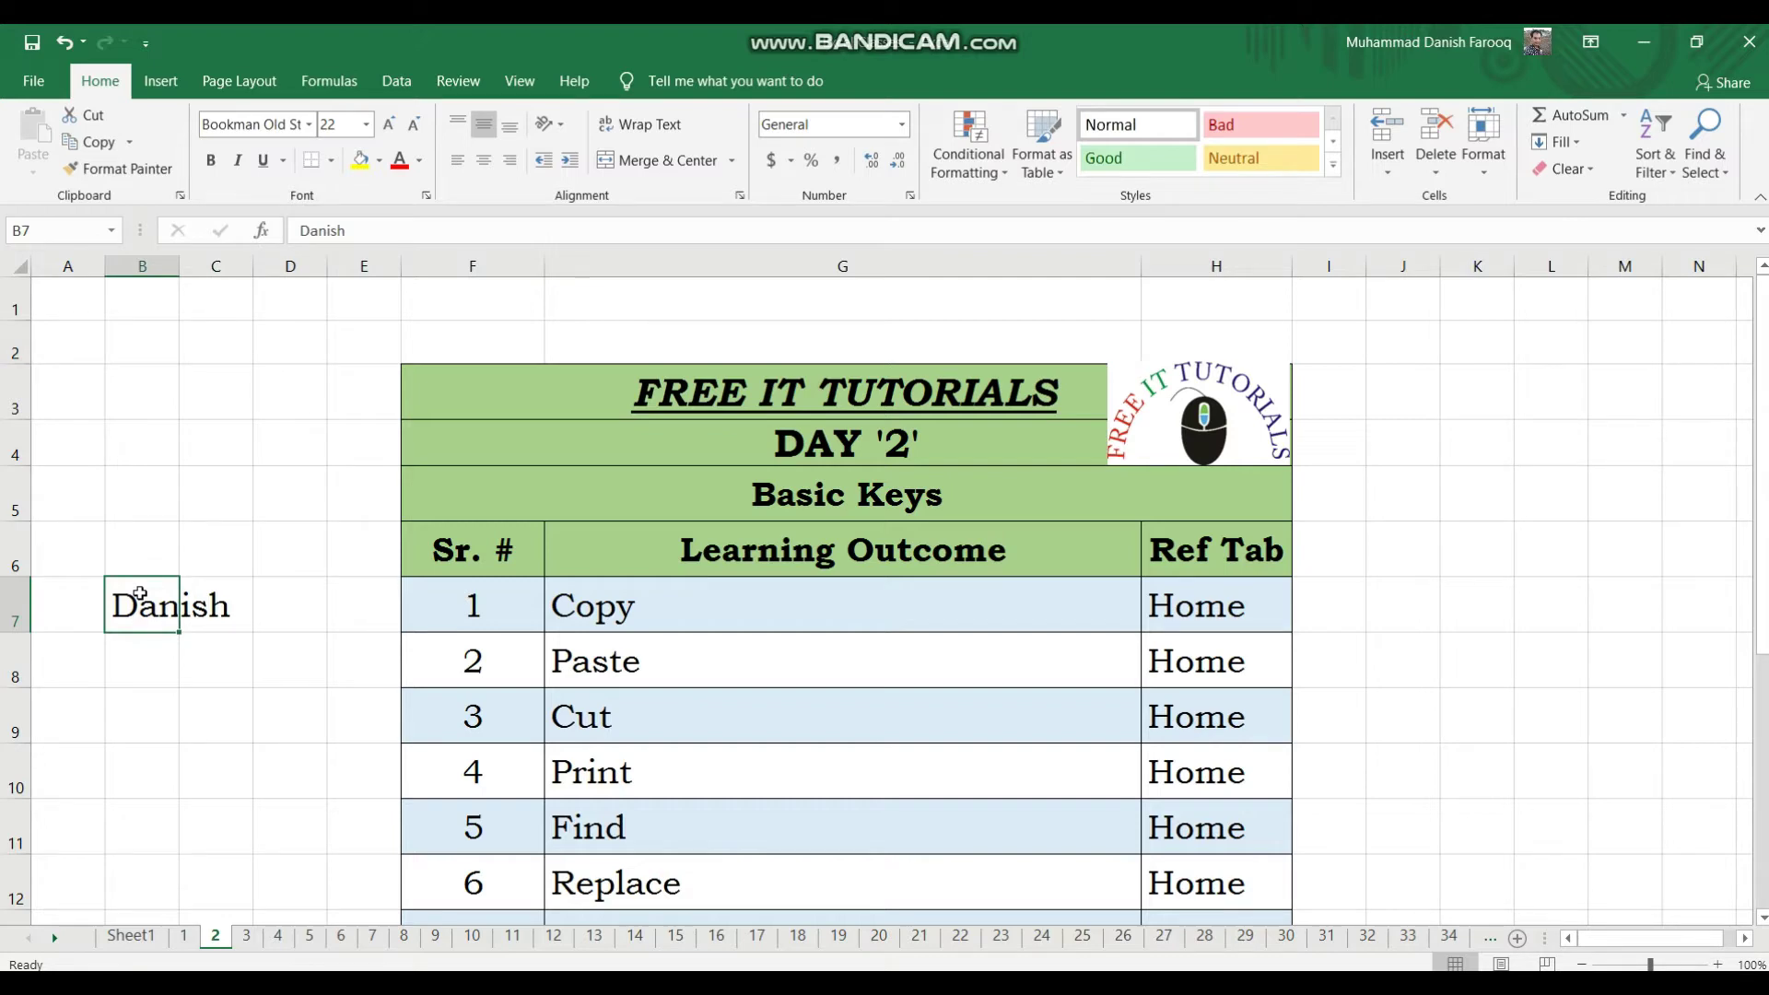
pyautogui.rightClick(141, 597)
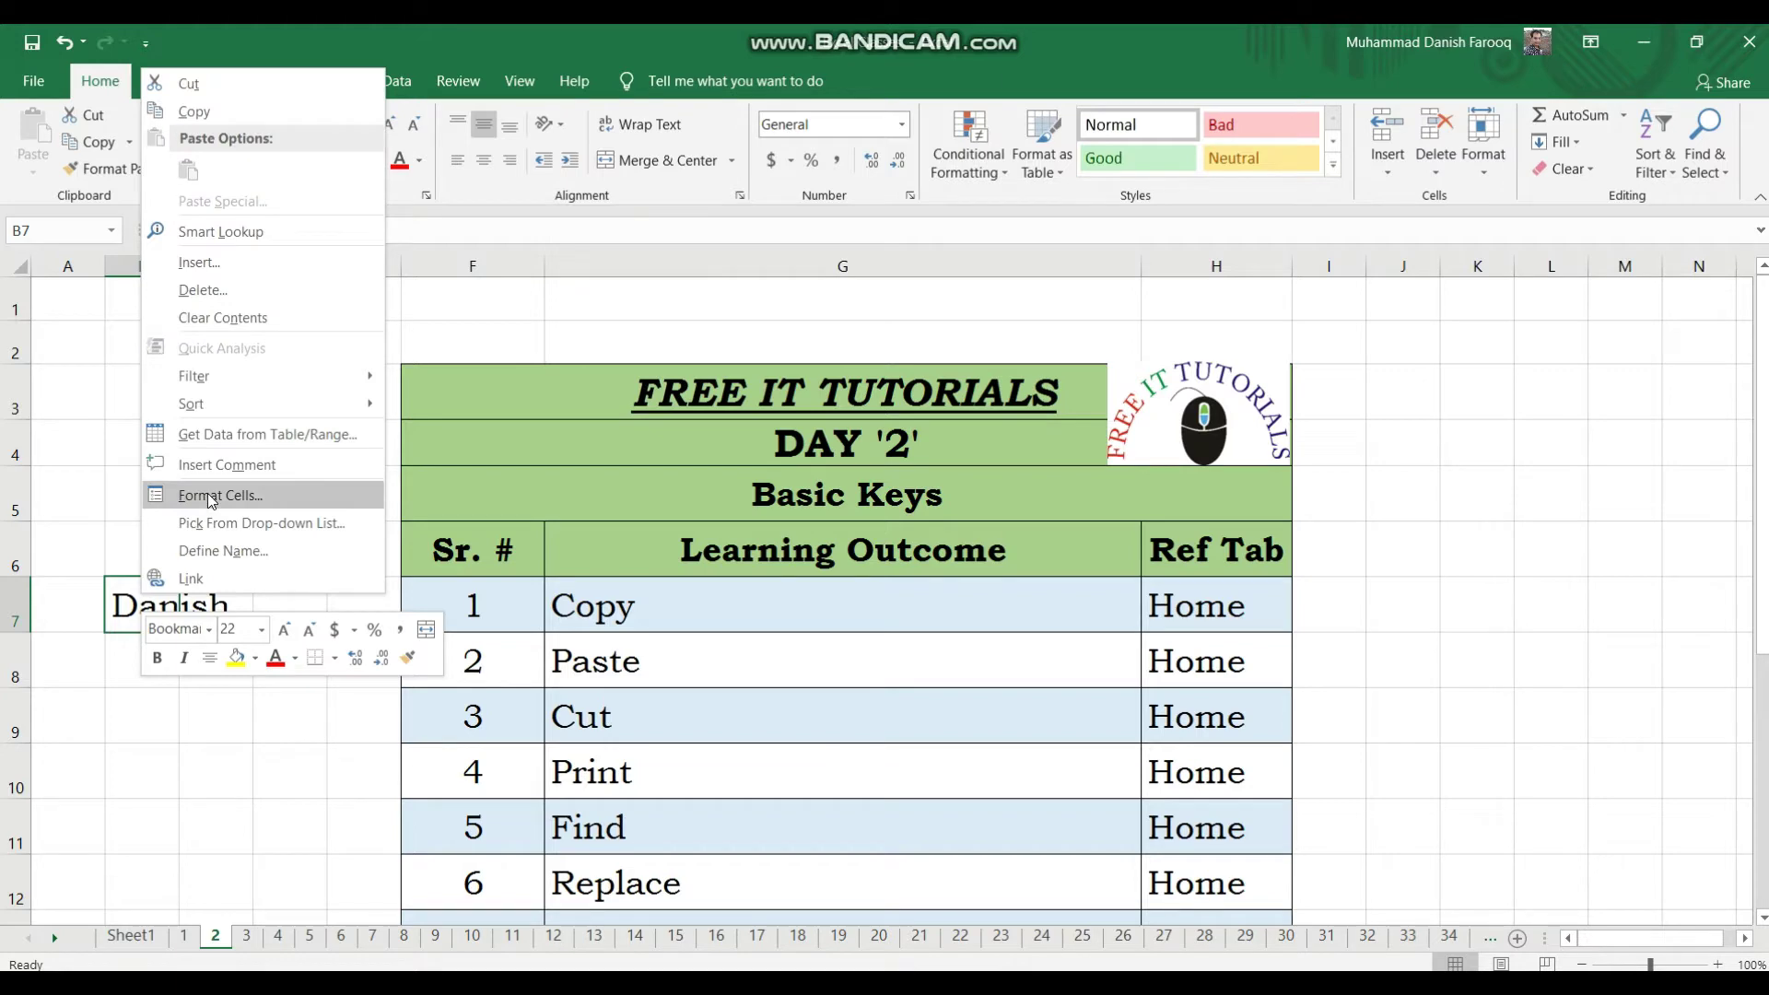
# Copy the sample name from B7 and paste it into B2, cancelling Paste Special
pyautogui.click(212, 121)
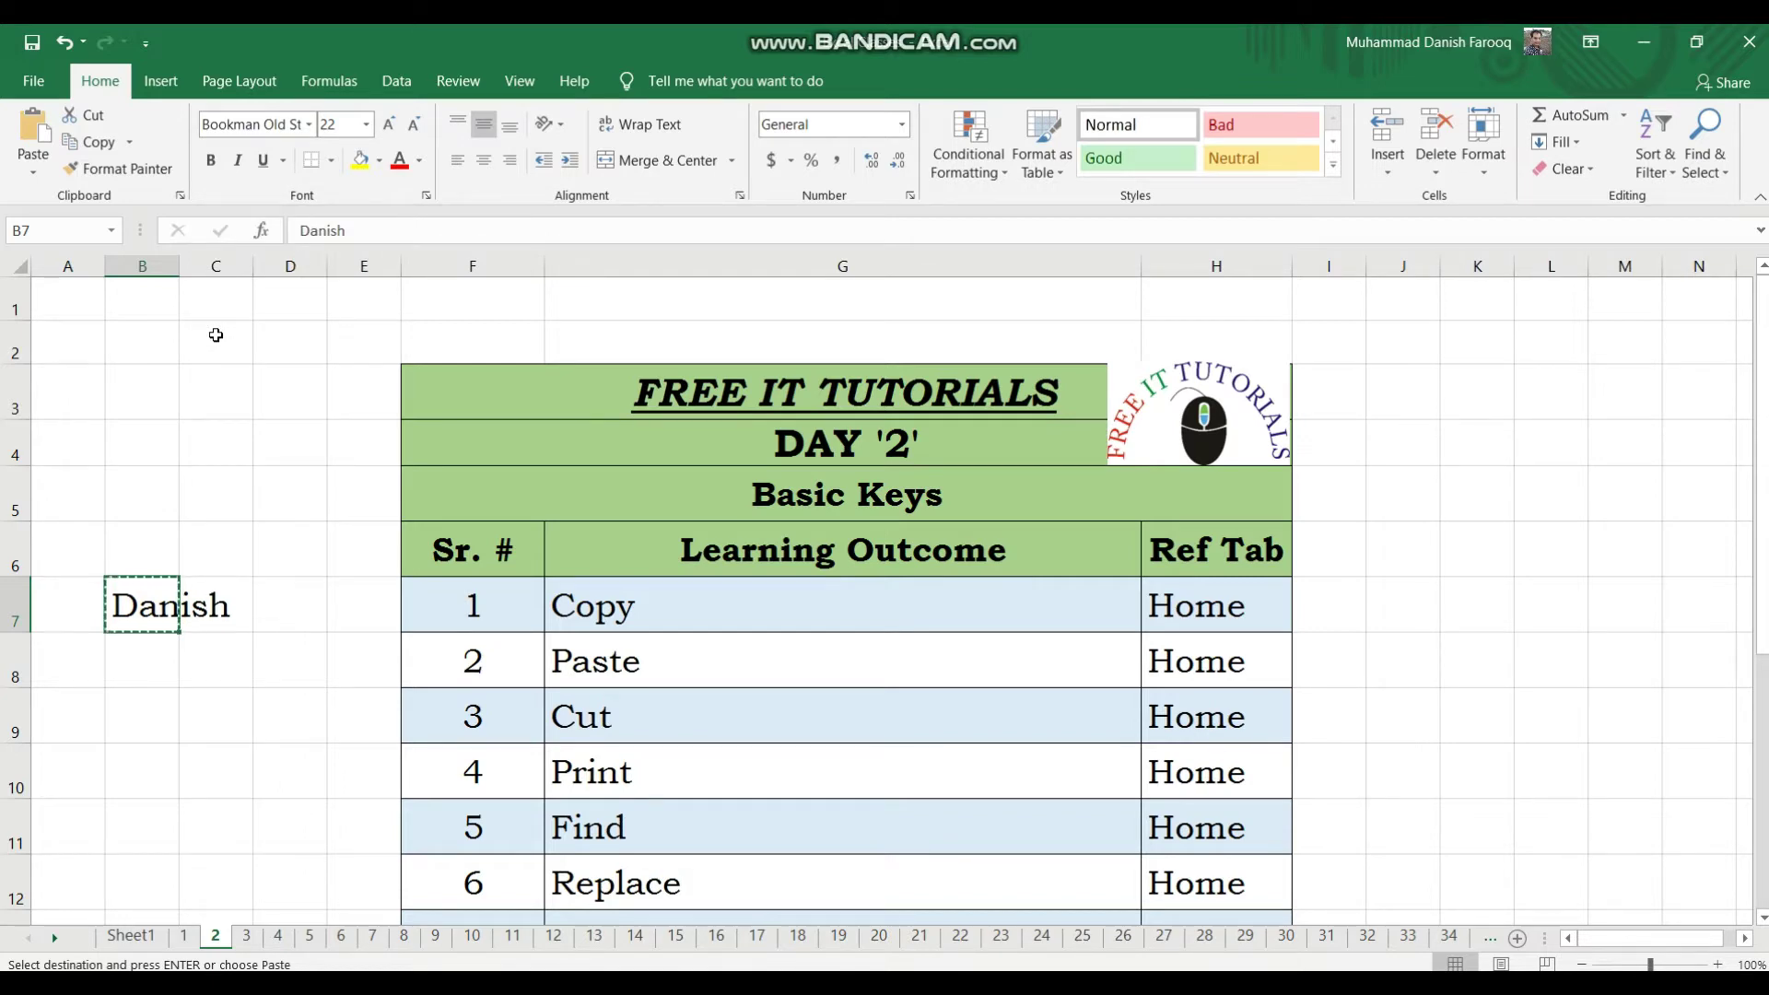
pyautogui.click(151, 336)
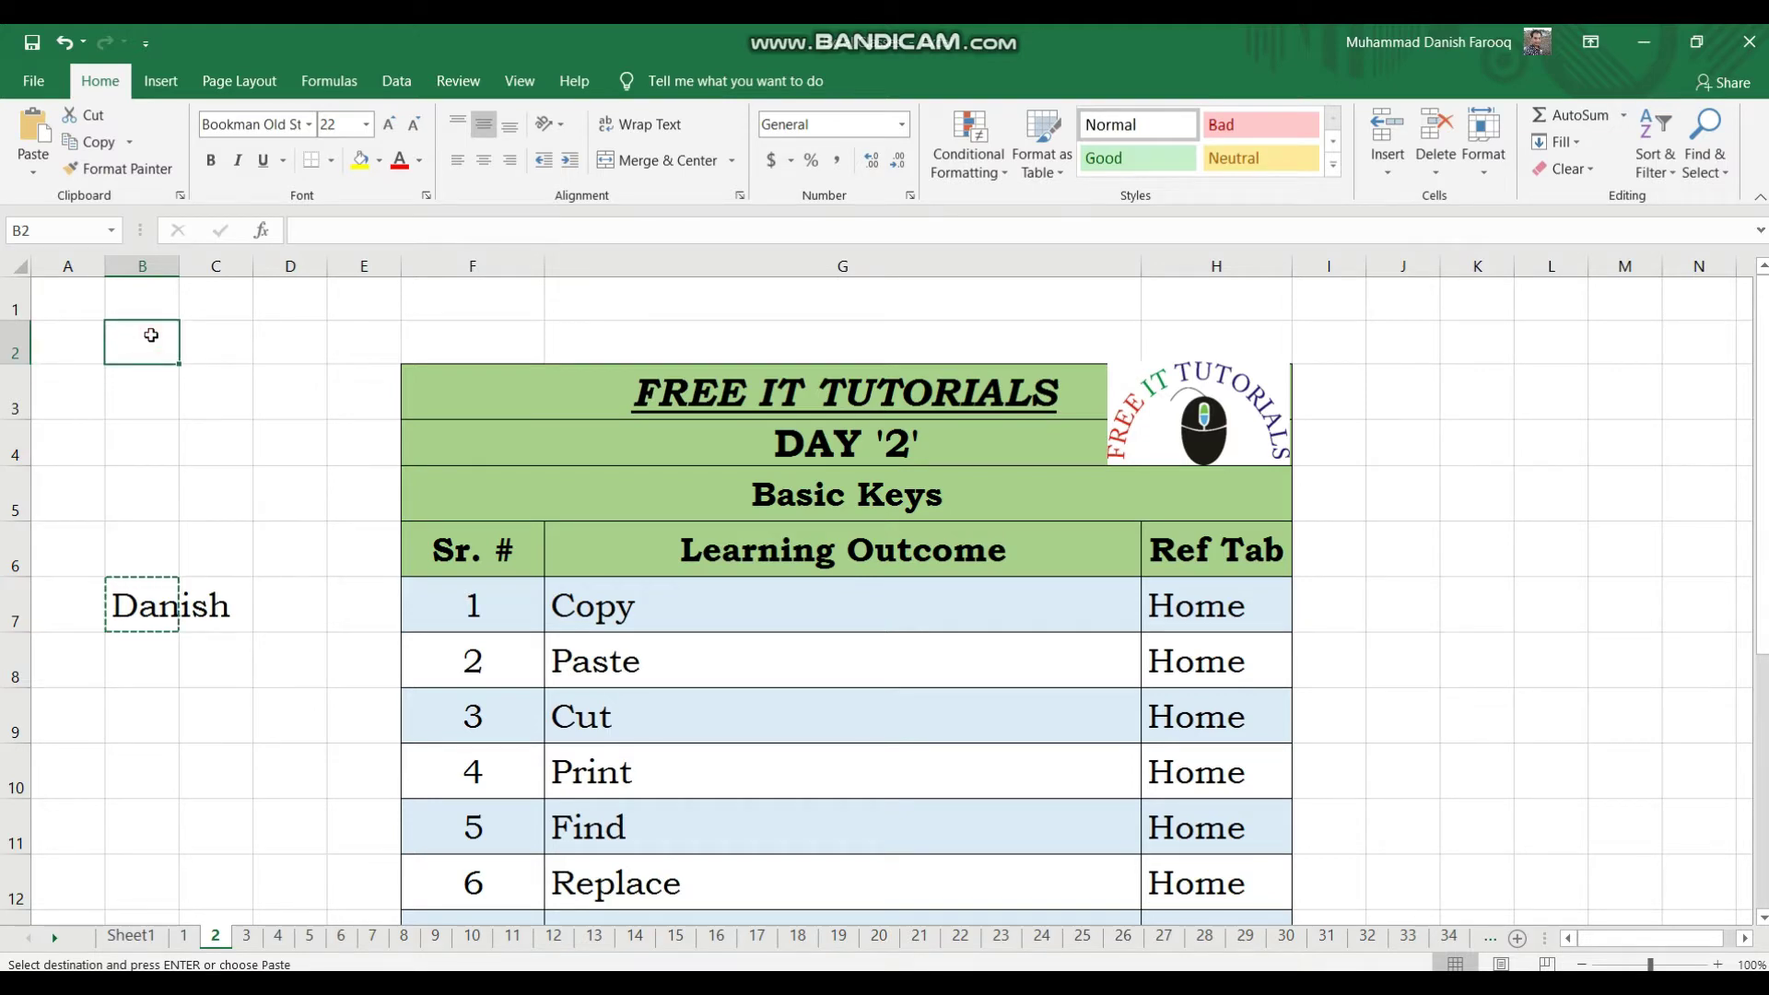
pyautogui.rightClick(151, 337)
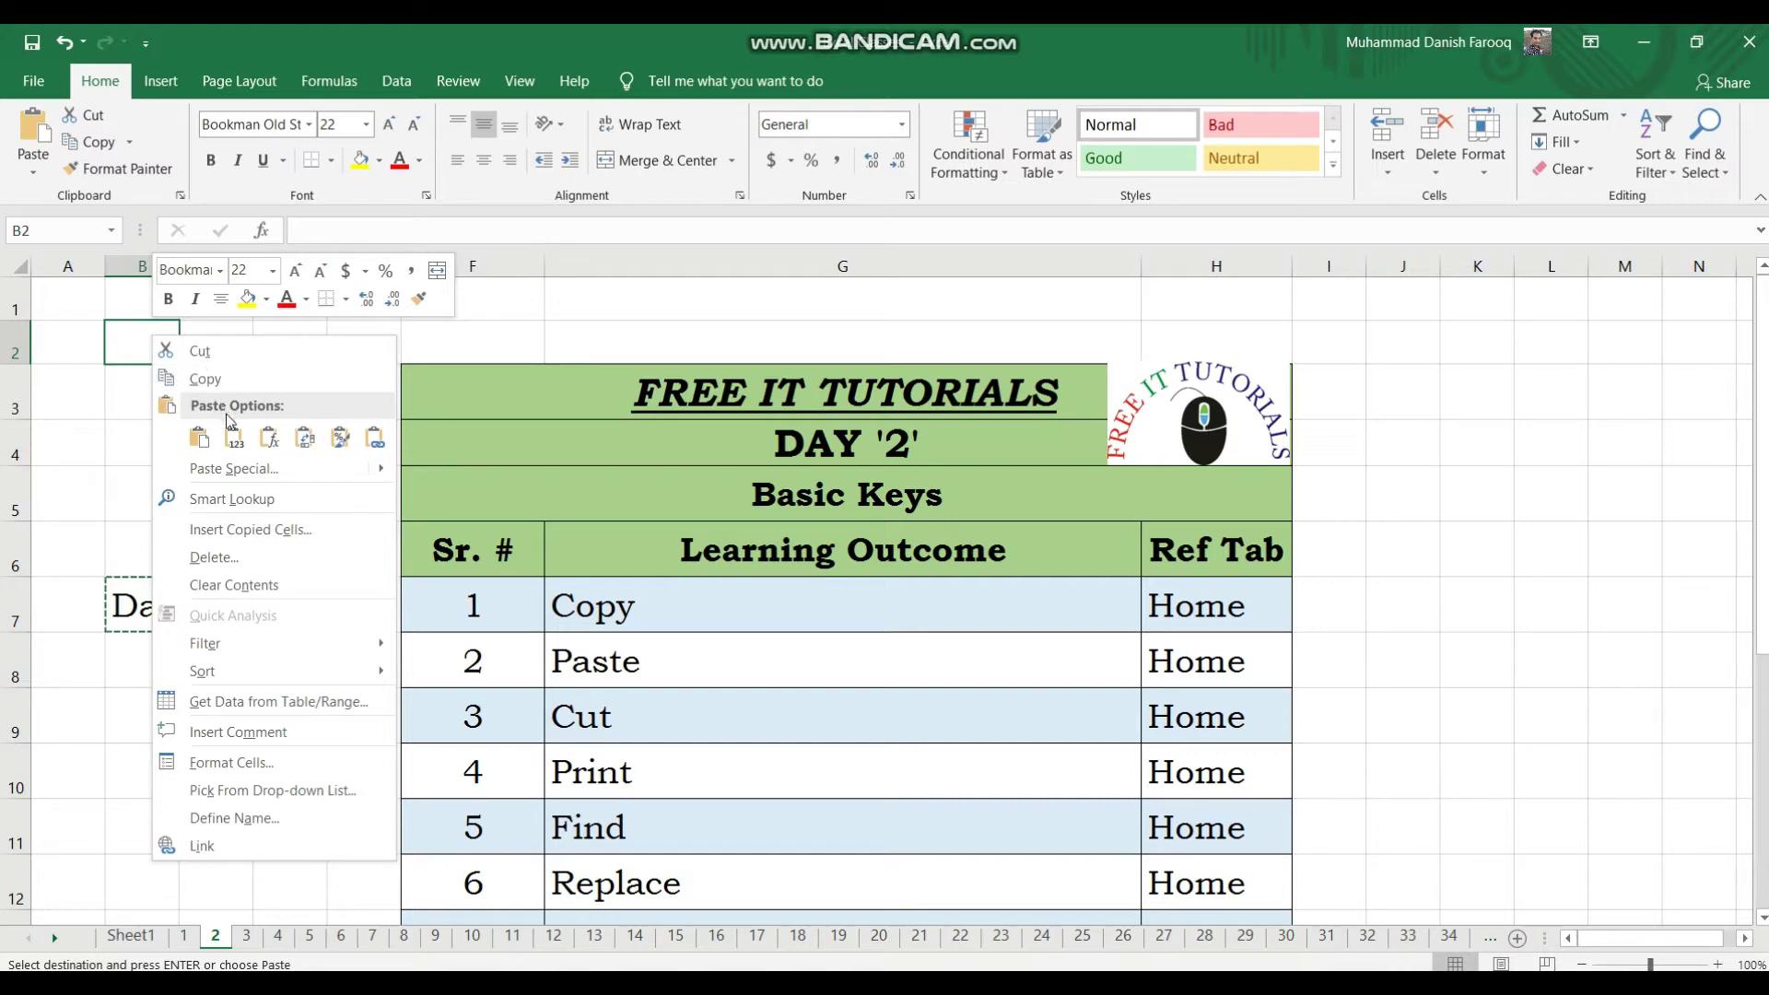
pyautogui.click(223, 468)
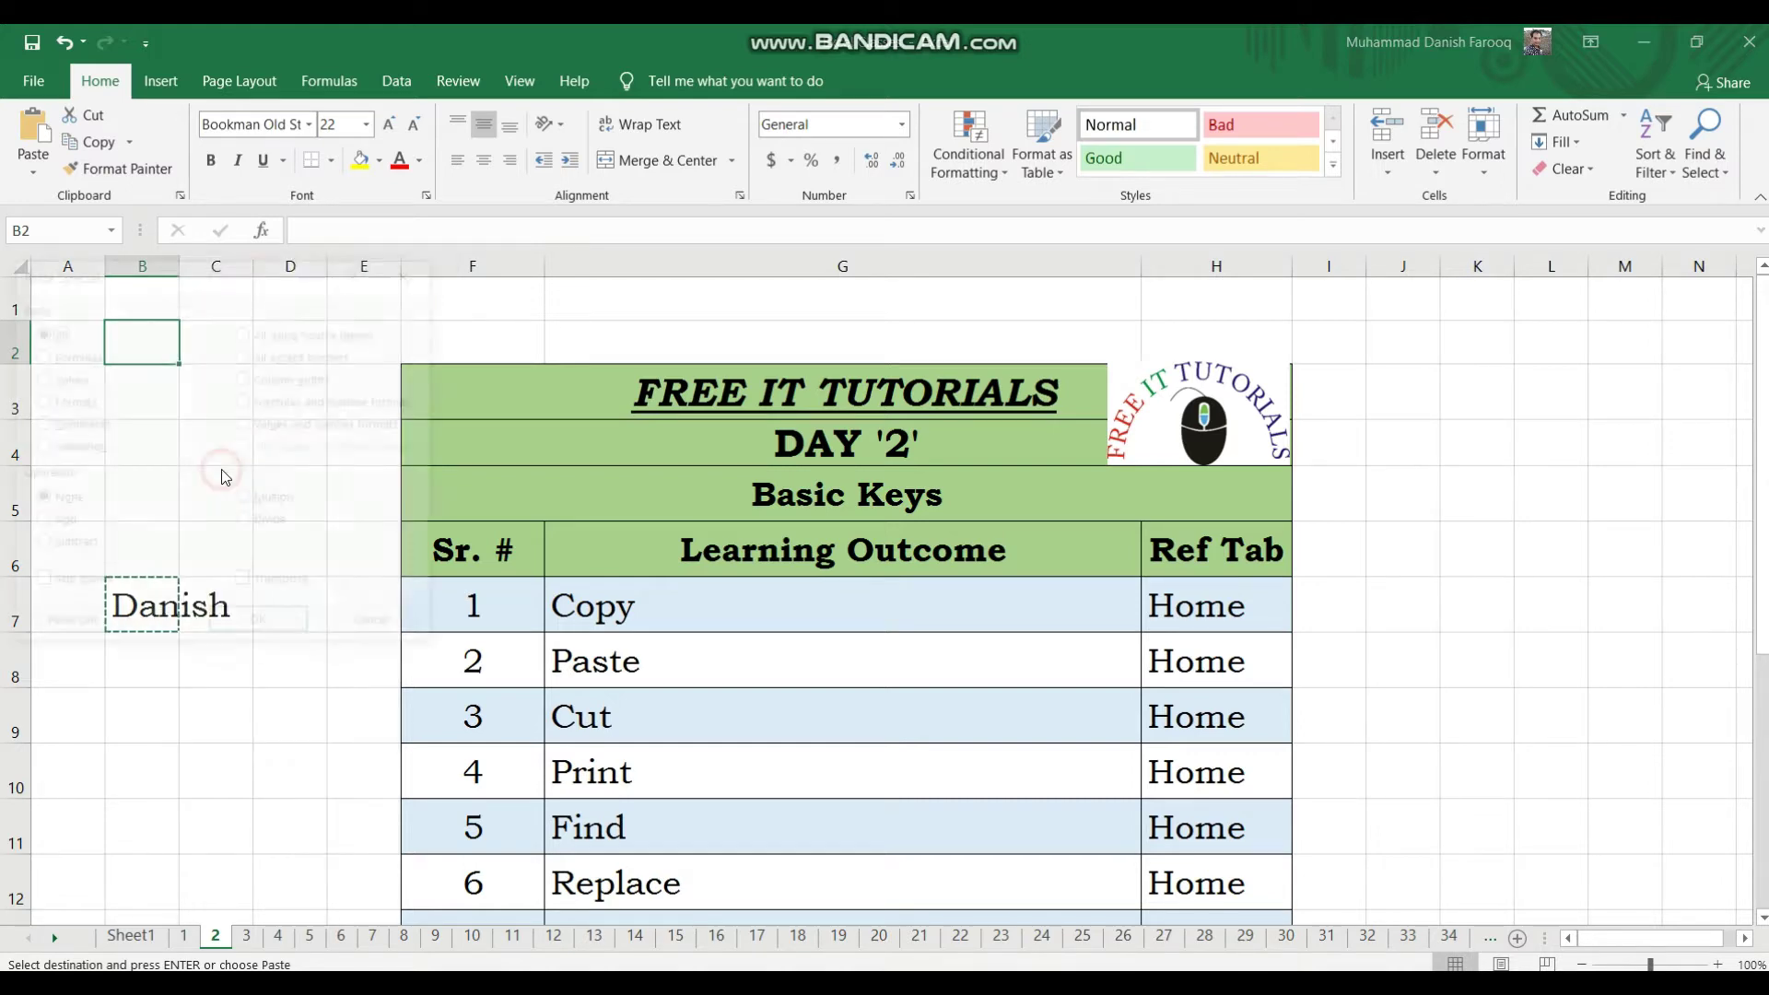
pyautogui.click(369, 624)
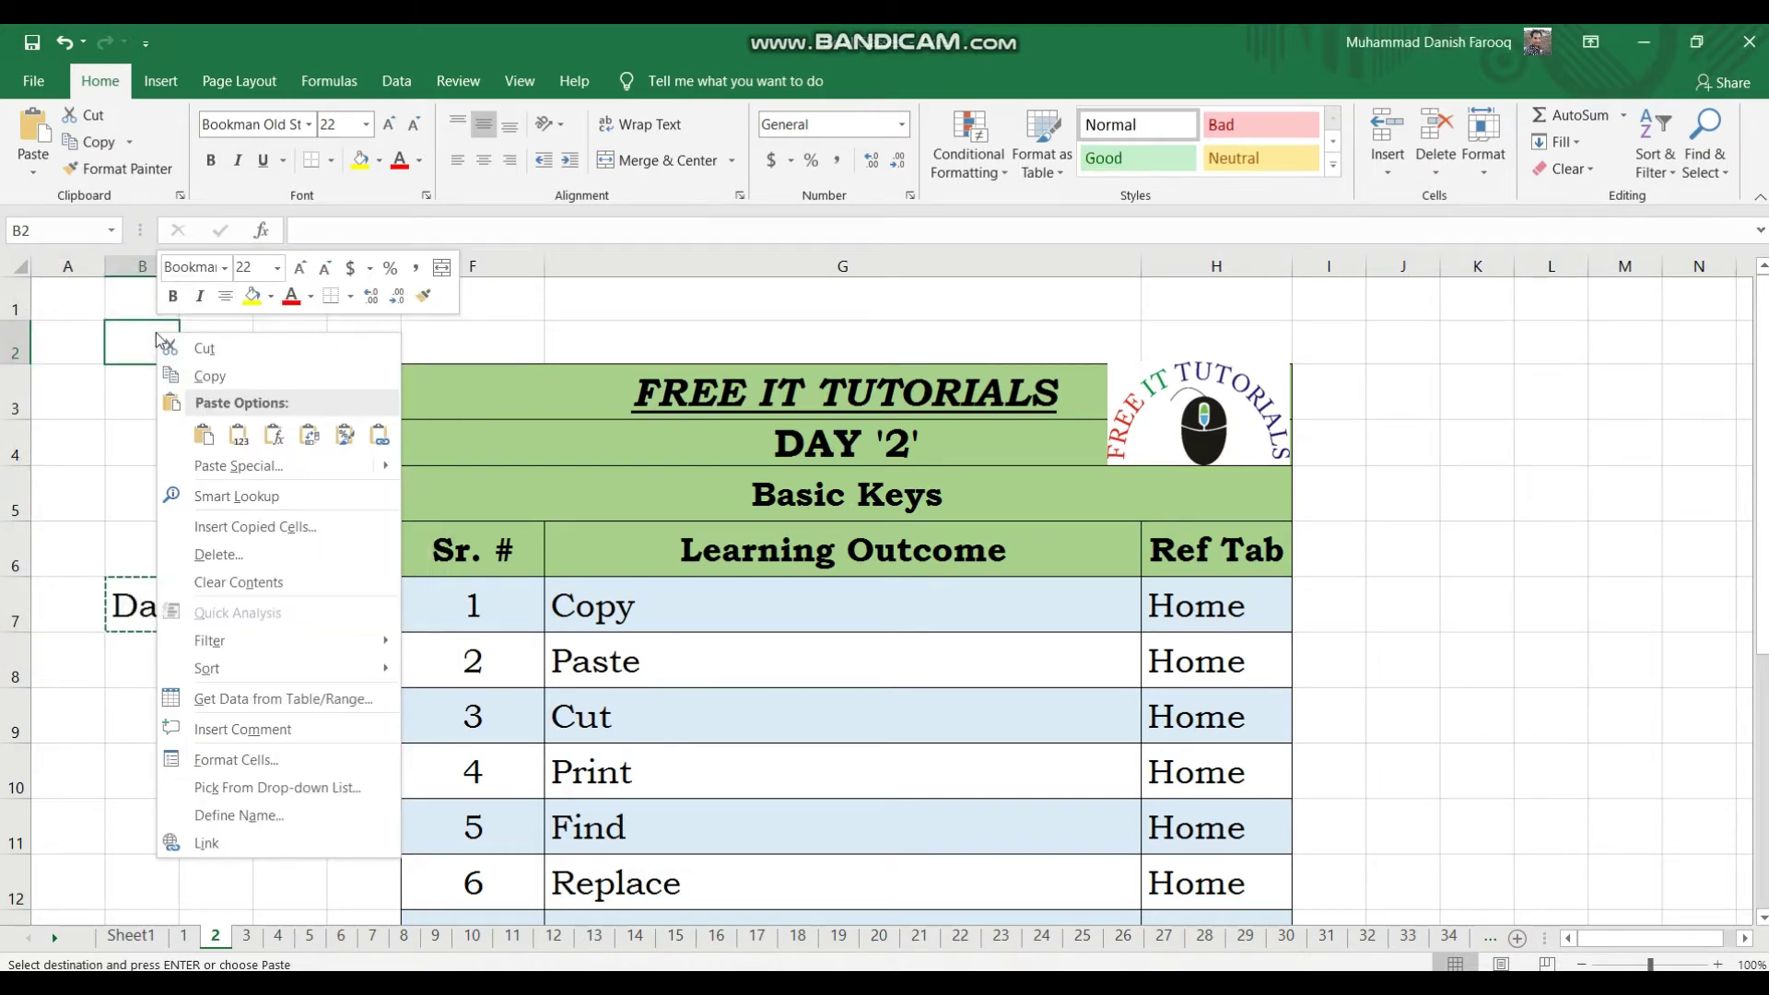
pyautogui.click(204, 434)
pyautogui.click(291, 470)
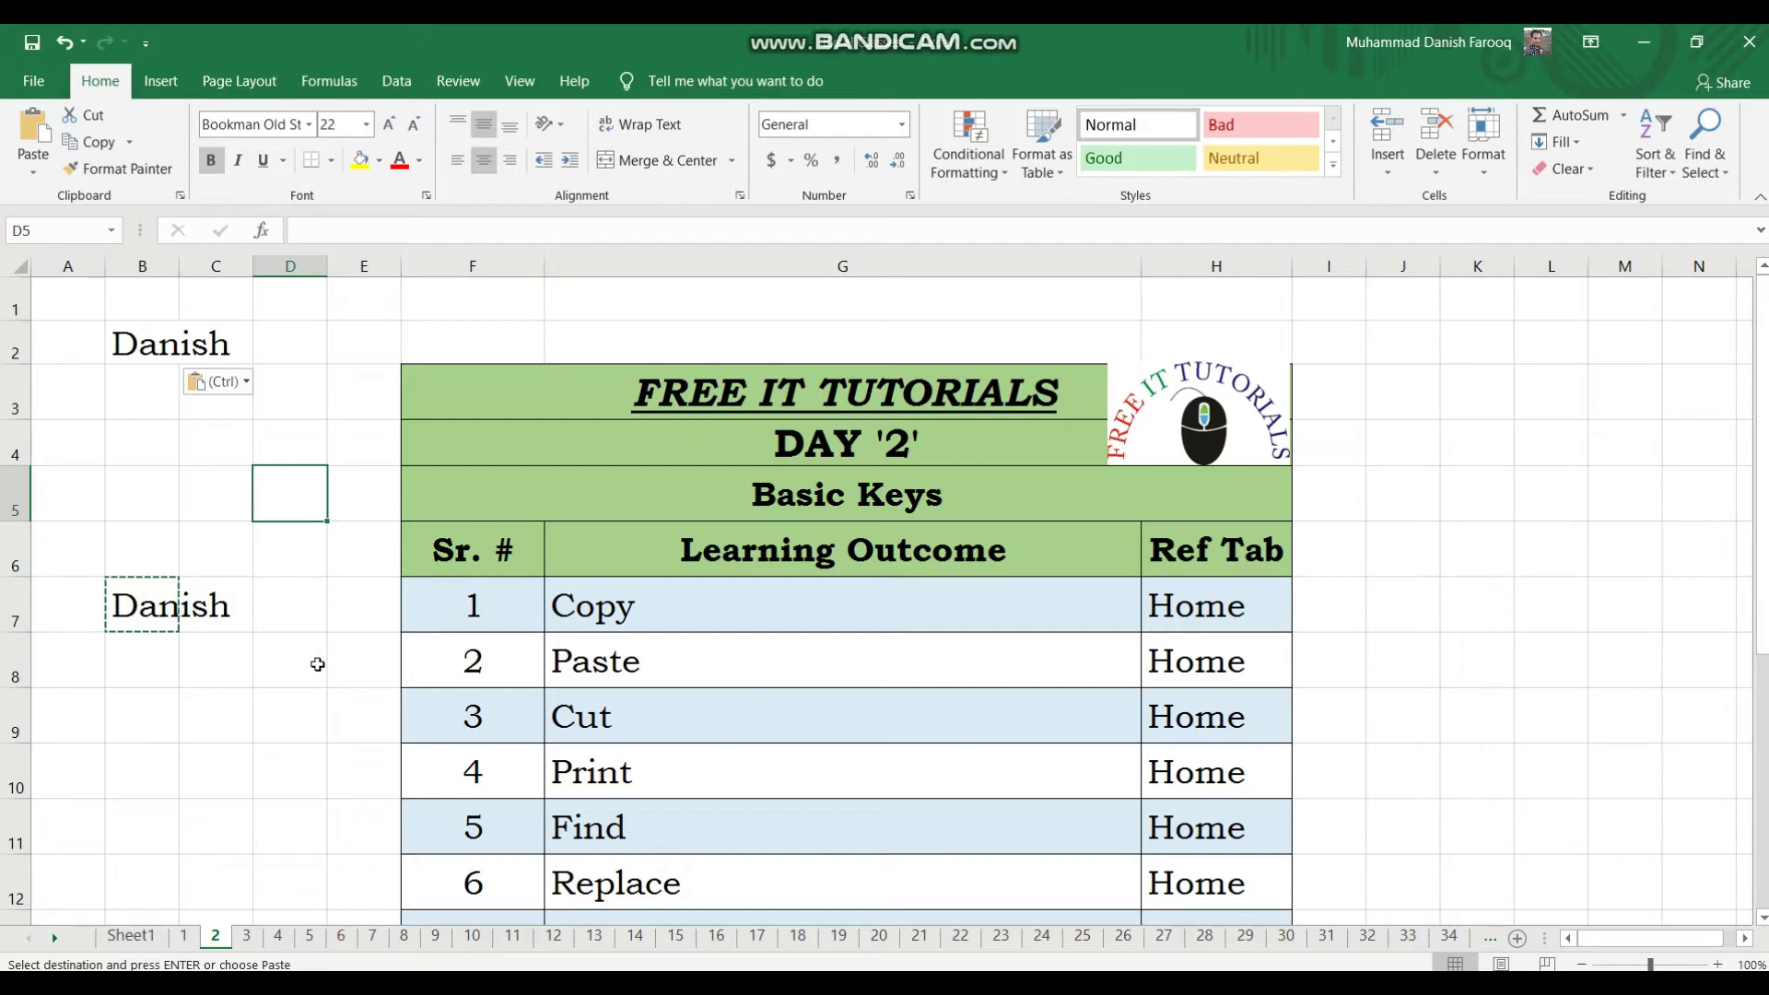
pyautogui.click(120, 613)
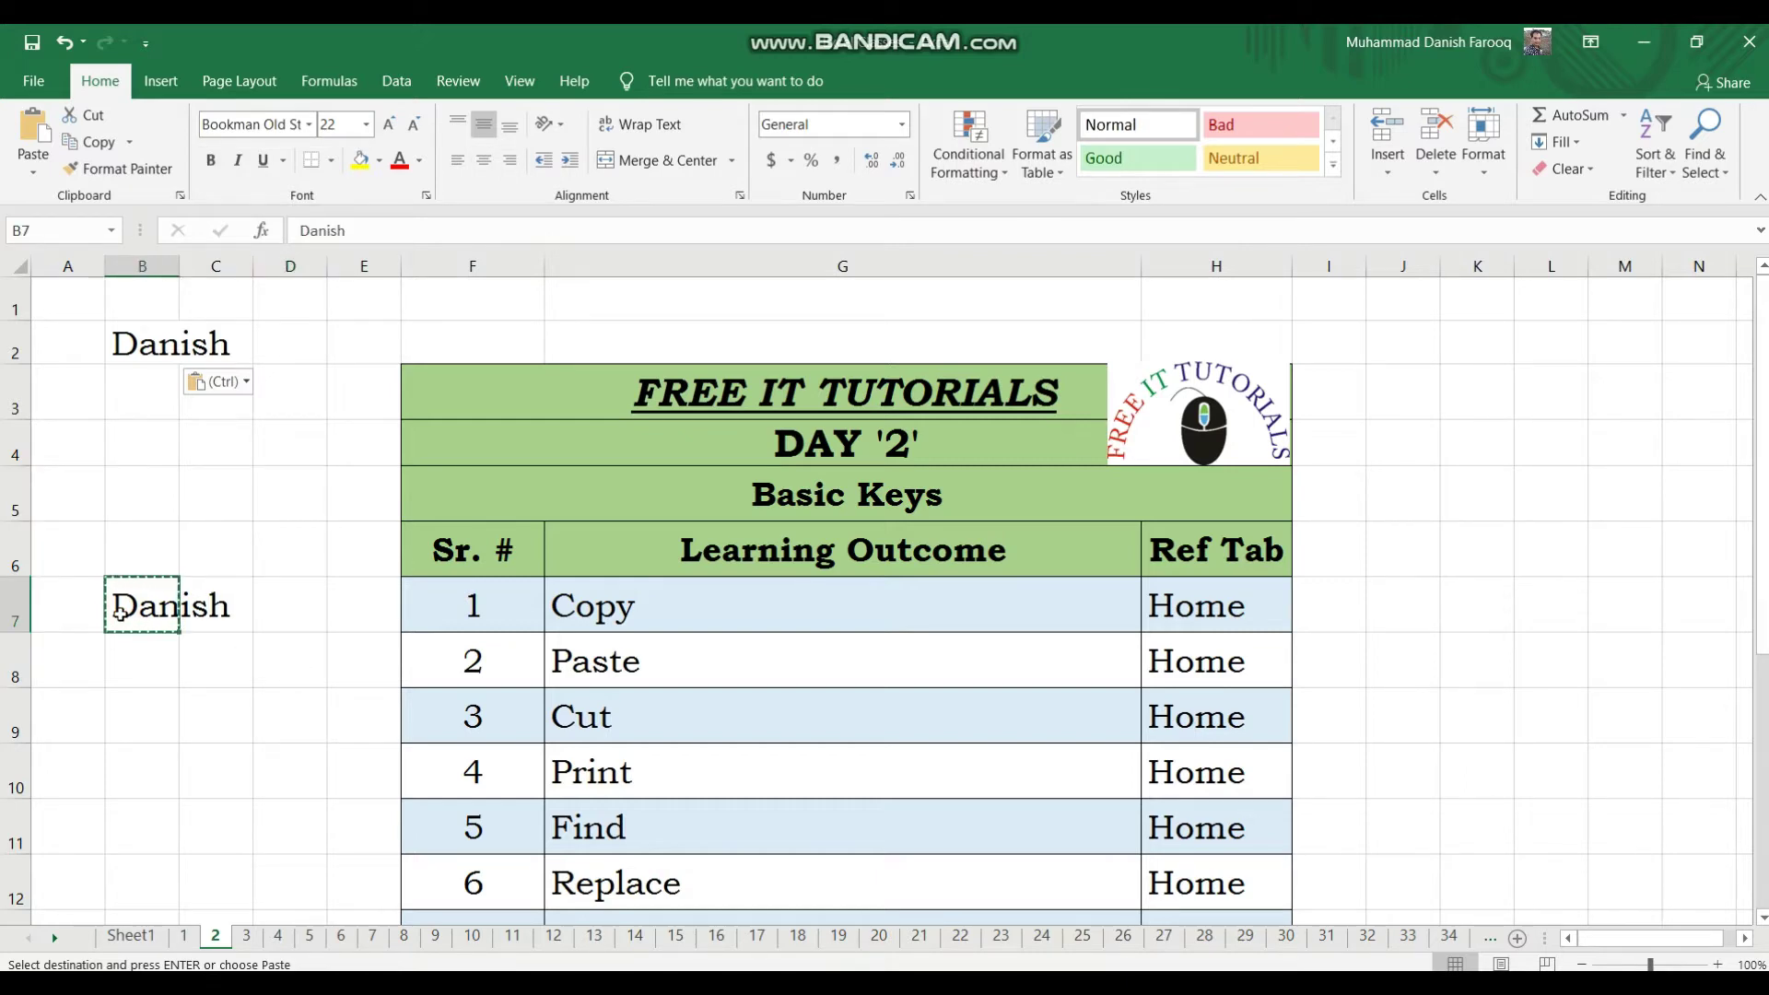
pyautogui.rightClick(120, 613)
pyautogui.click(48, 450)
pyautogui.click(106, 349)
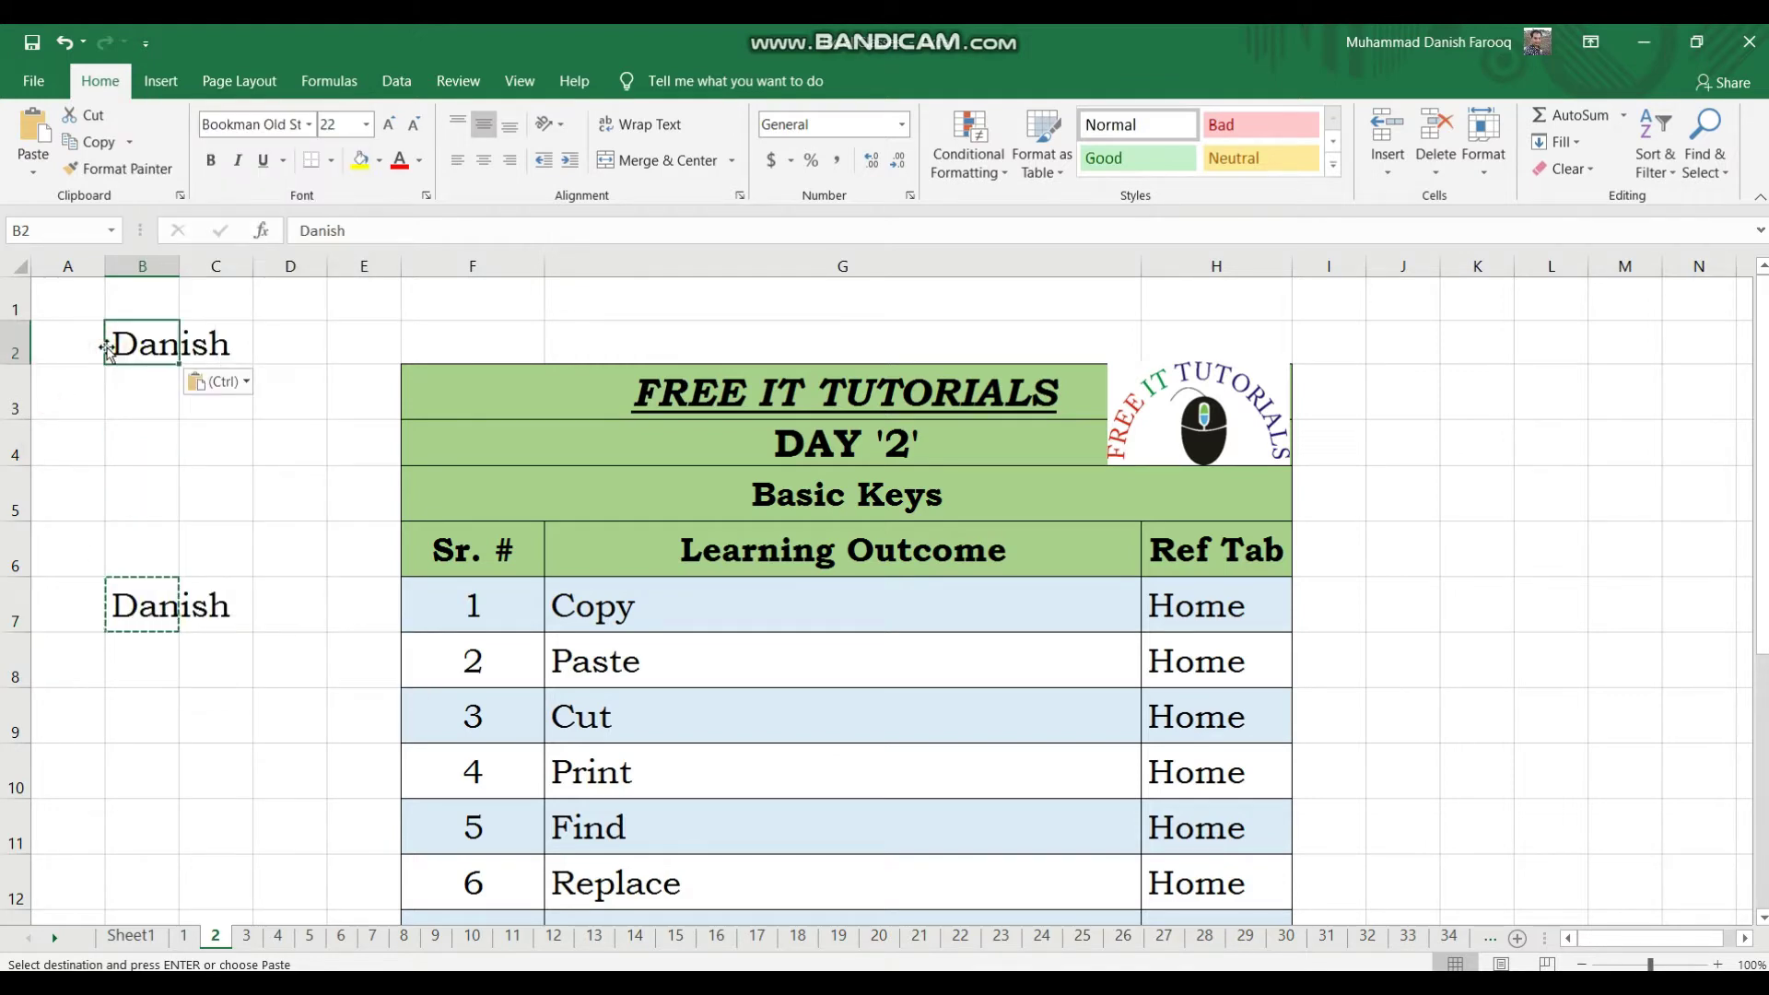
pyautogui.click(221, 750)
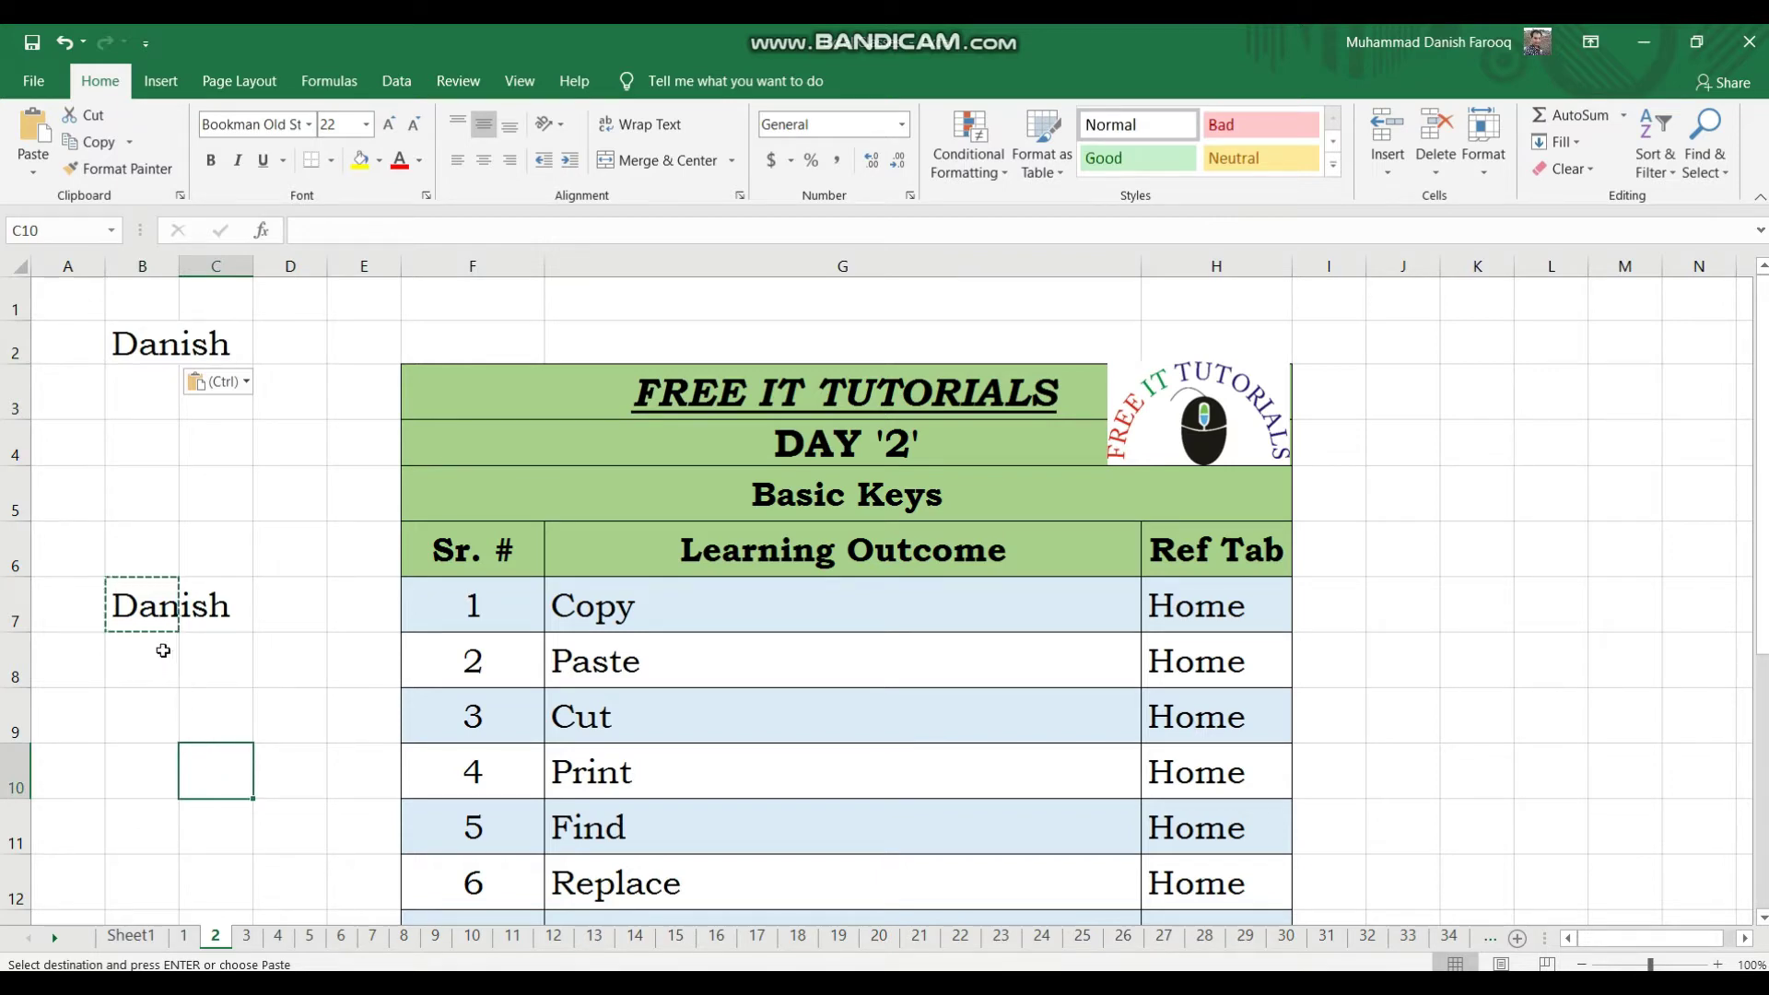
pyautogui.click(150, 603)
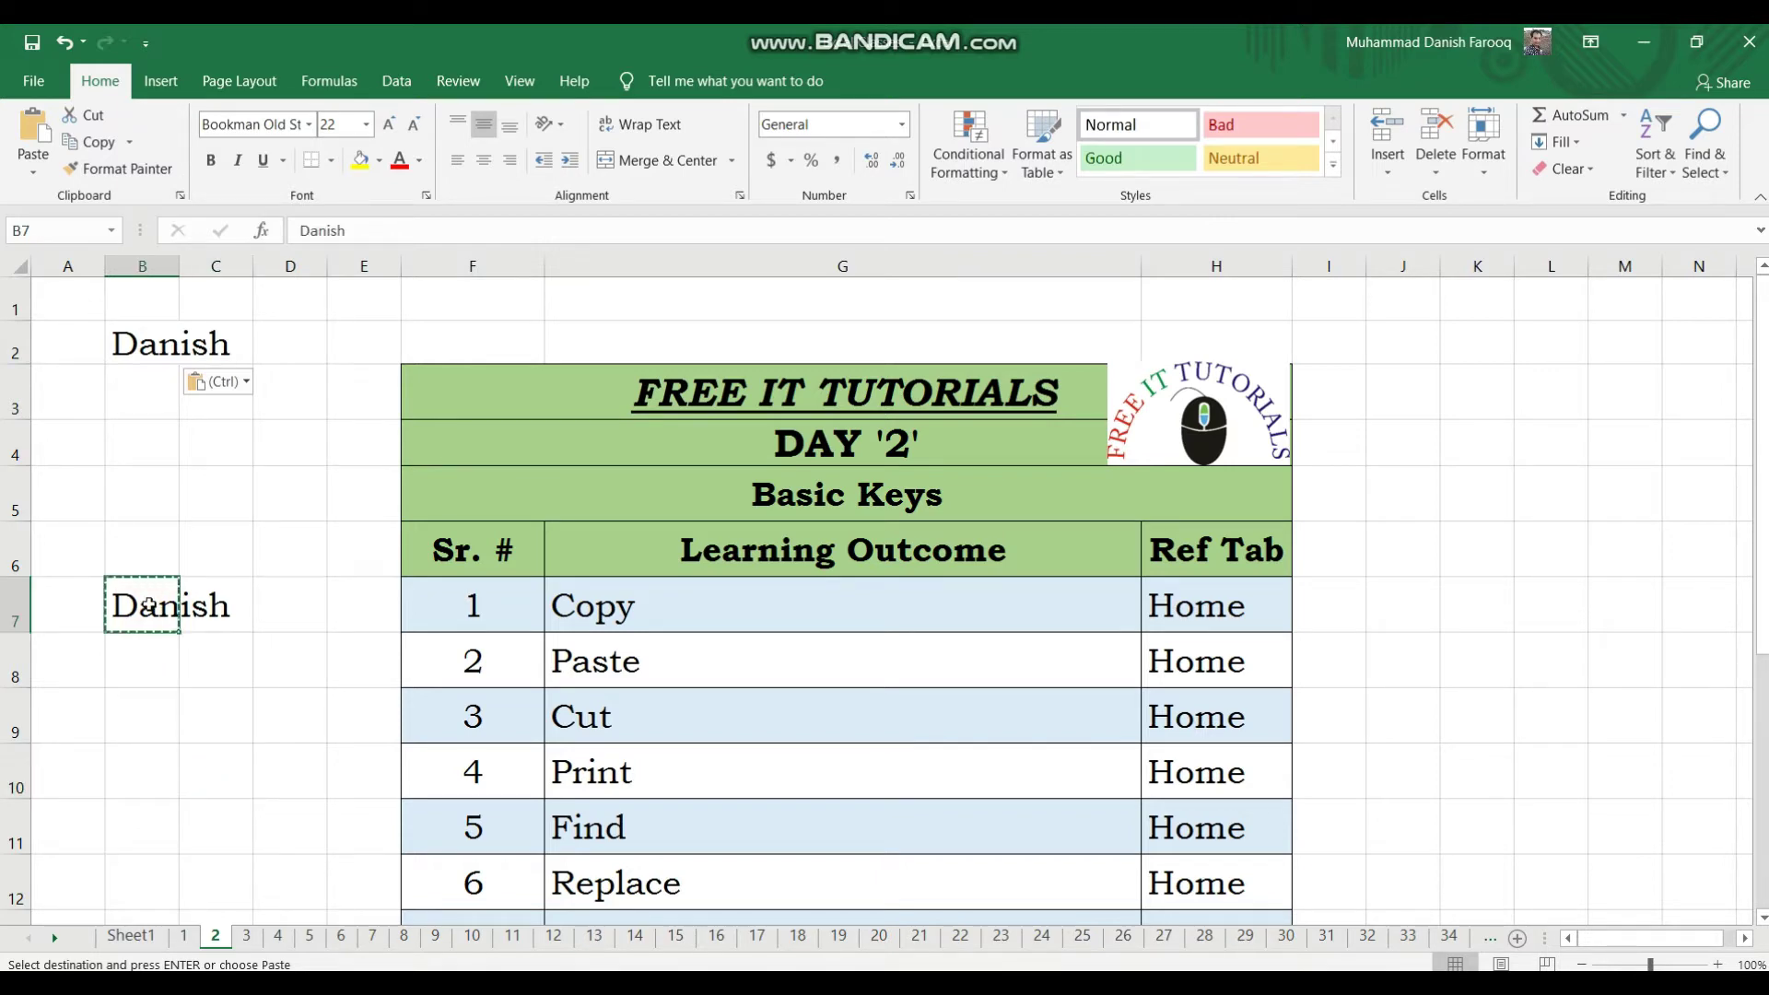
pyautogui.click(143, 332)
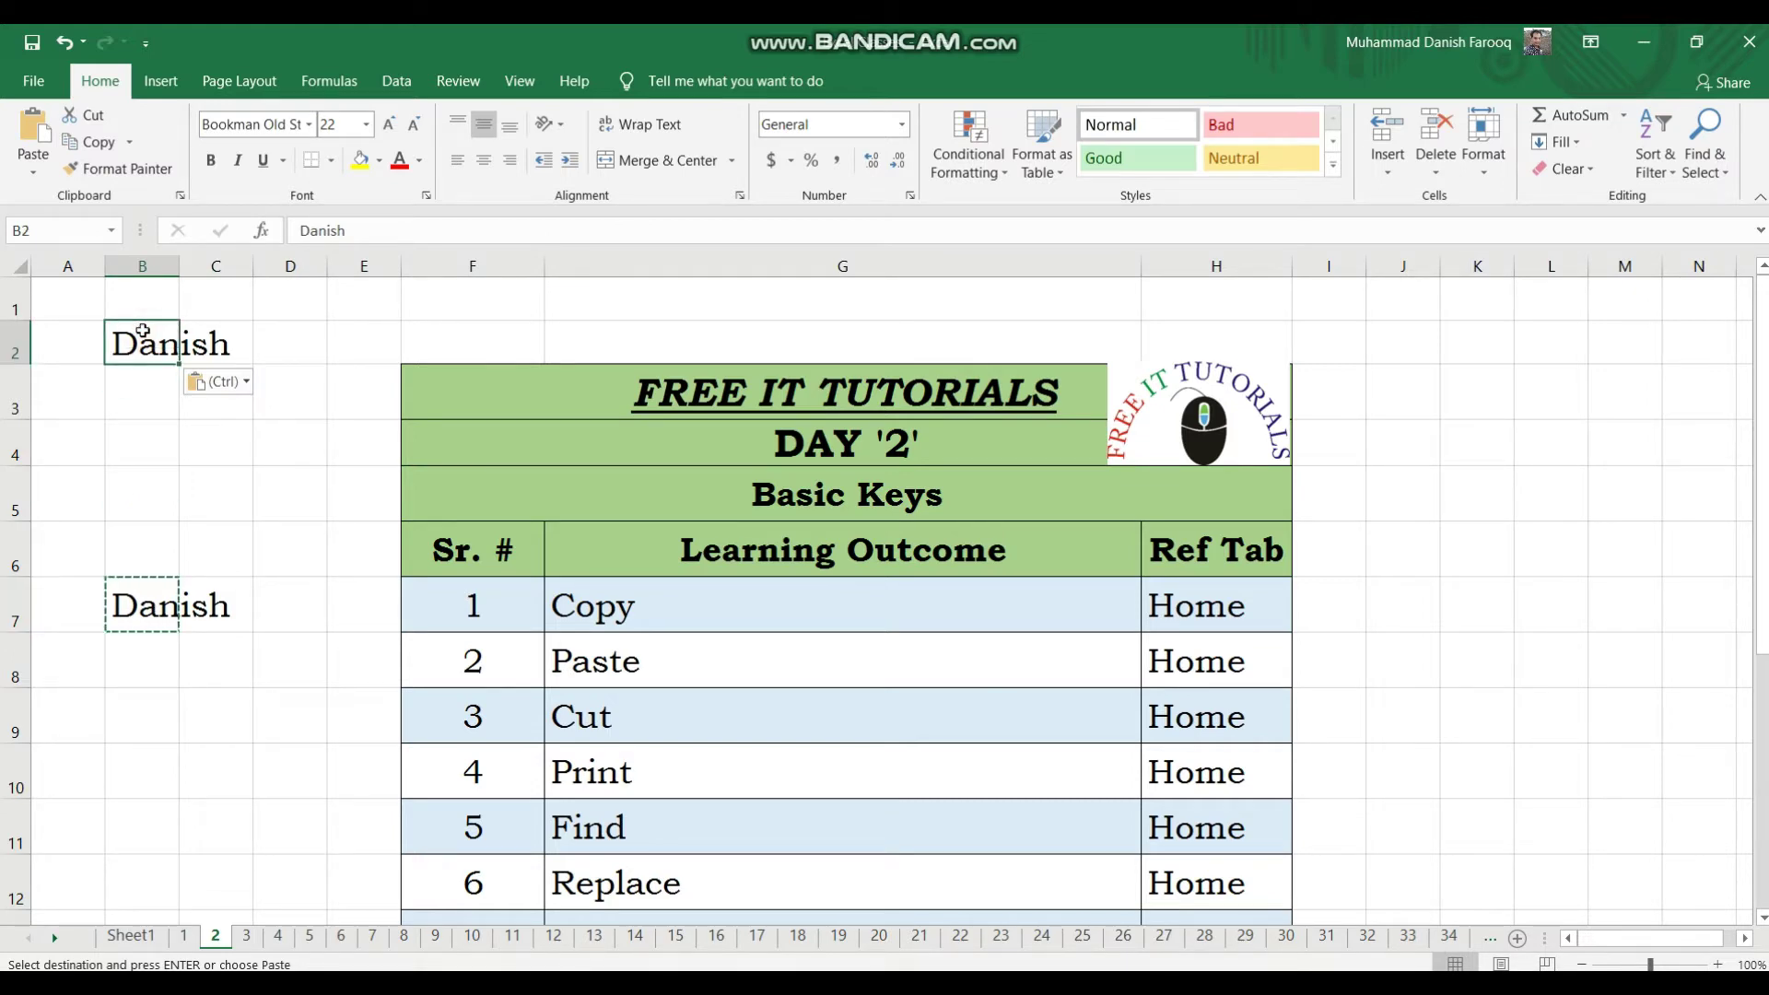
pyautogui.click(332, 510)
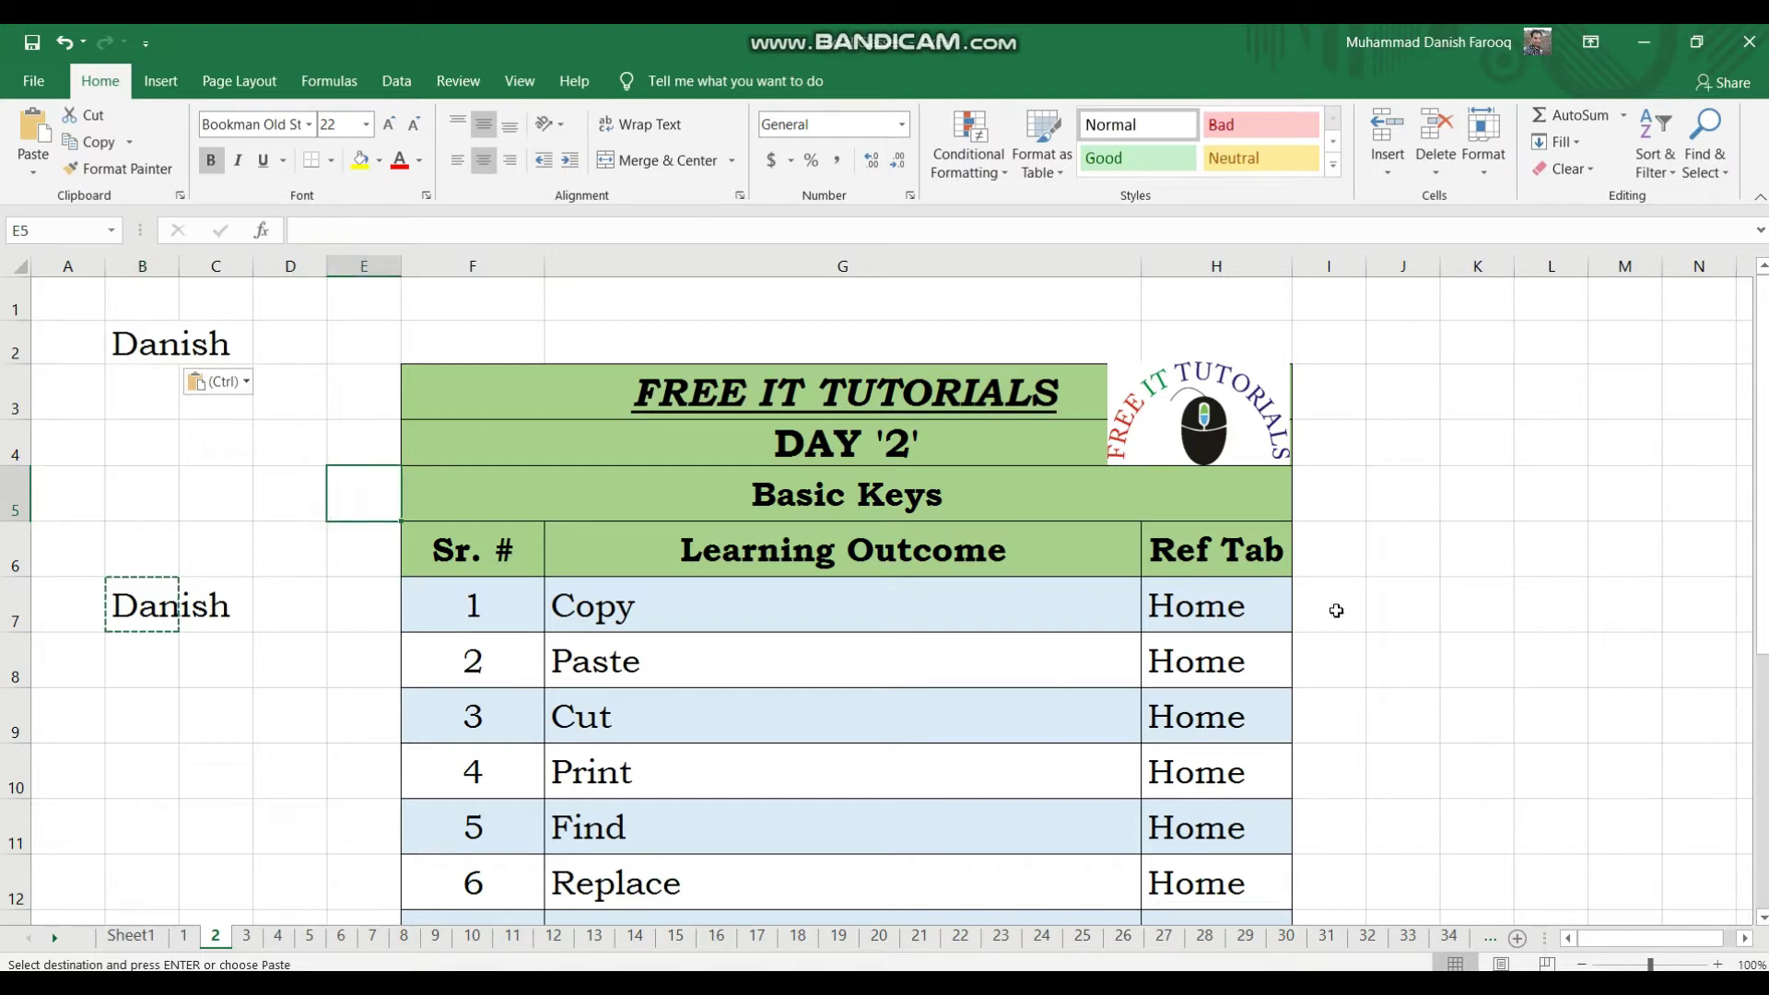
pyautogui.click(1385, 605)
# Note Ctrl+C in J7, autofit column J, and copy B7's sample name again
pyautogui.write('Ctrl+')
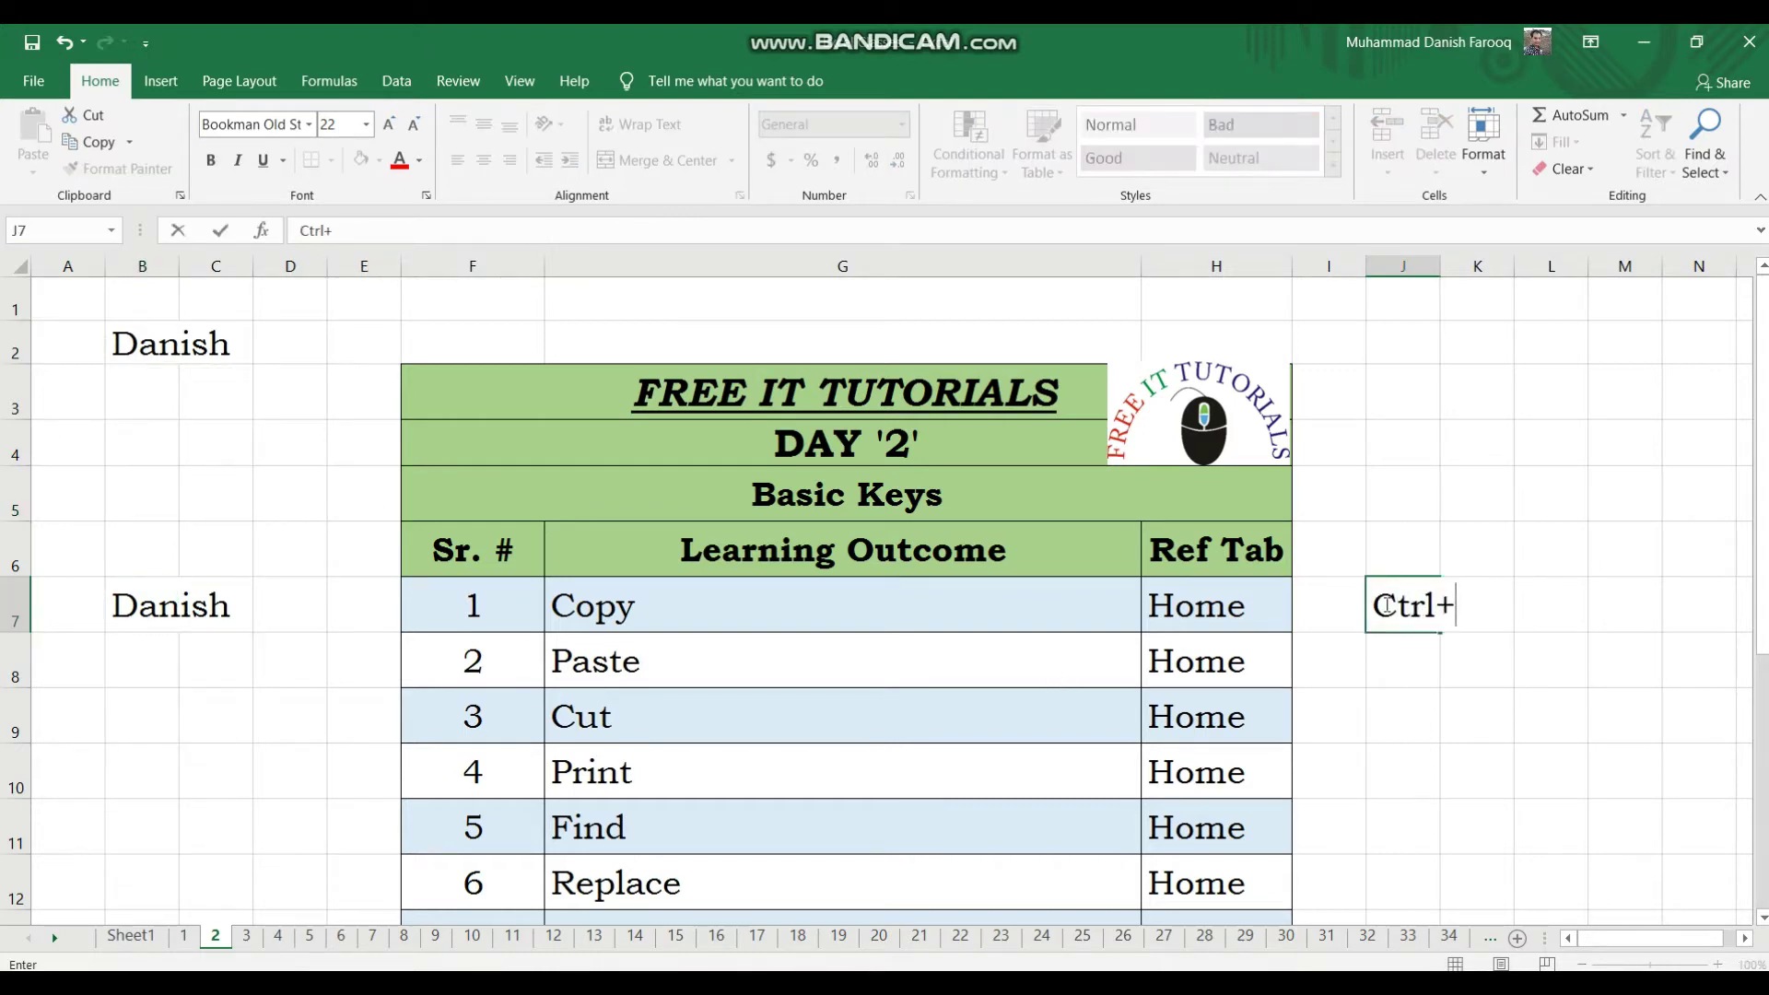
pyautogui.write('C')
pyautogui.press('Return')
pyautogui.click(1384, 605)
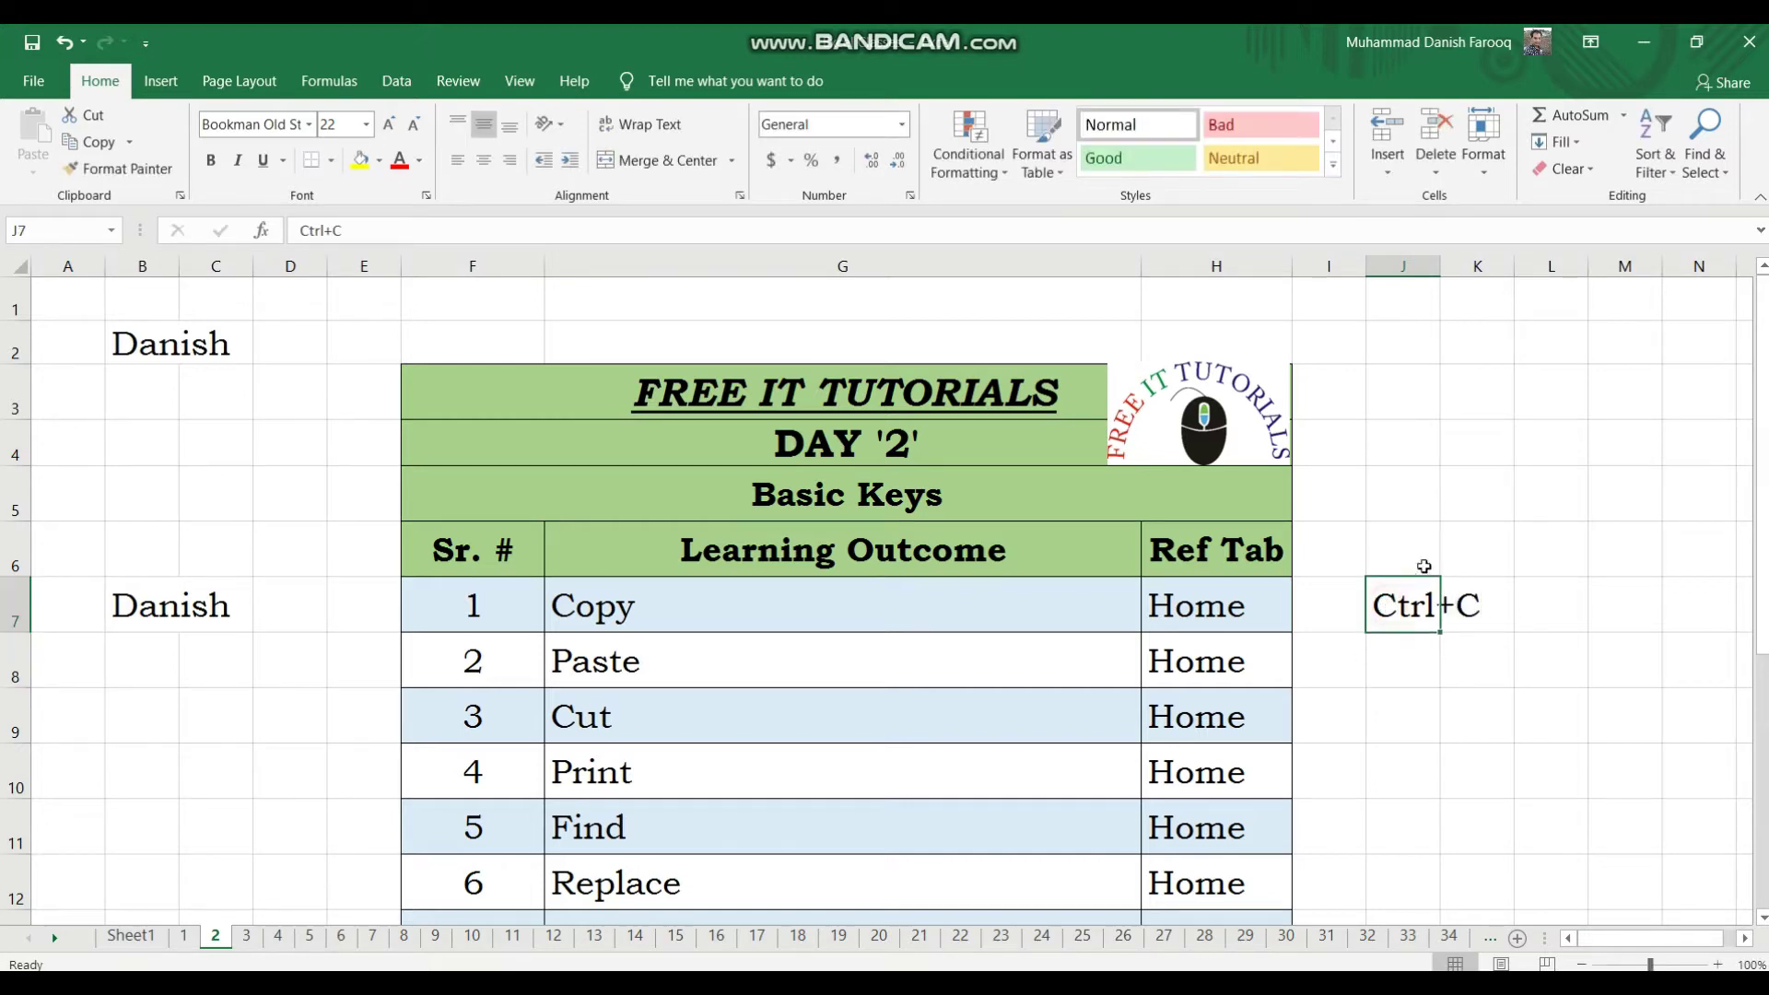
pyautogui.doubleClick(1440, 268)
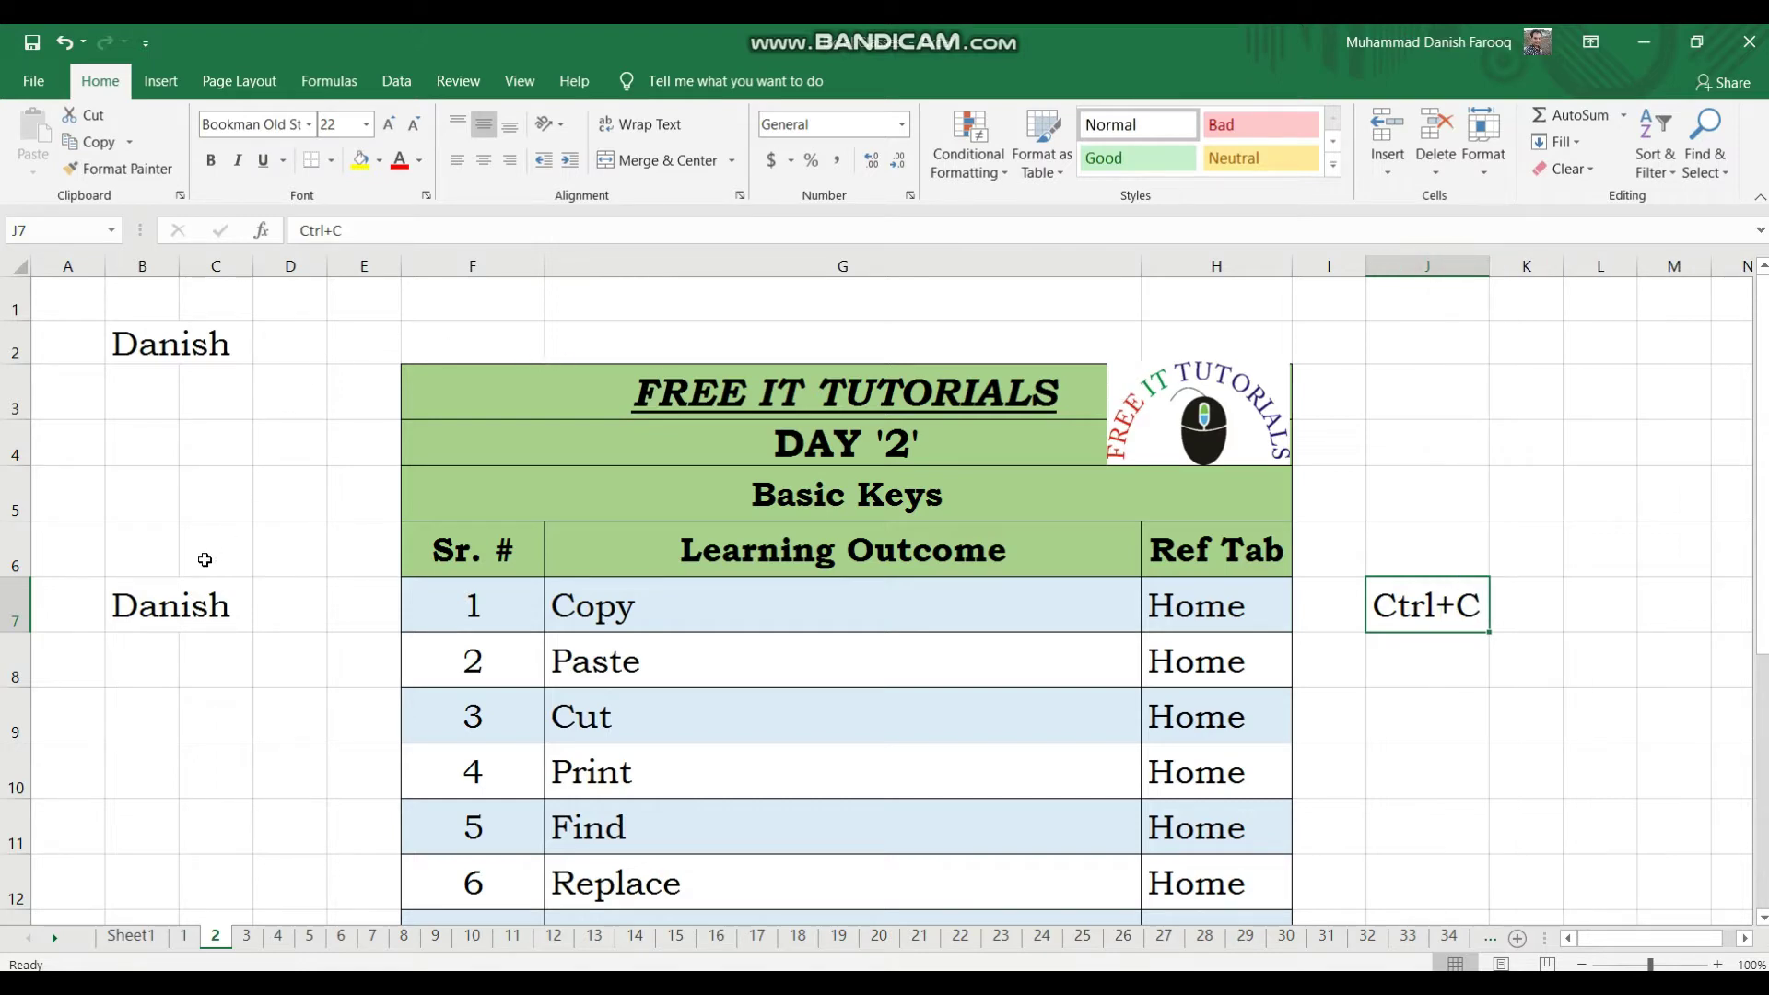
pyautogui.click(145, 602)
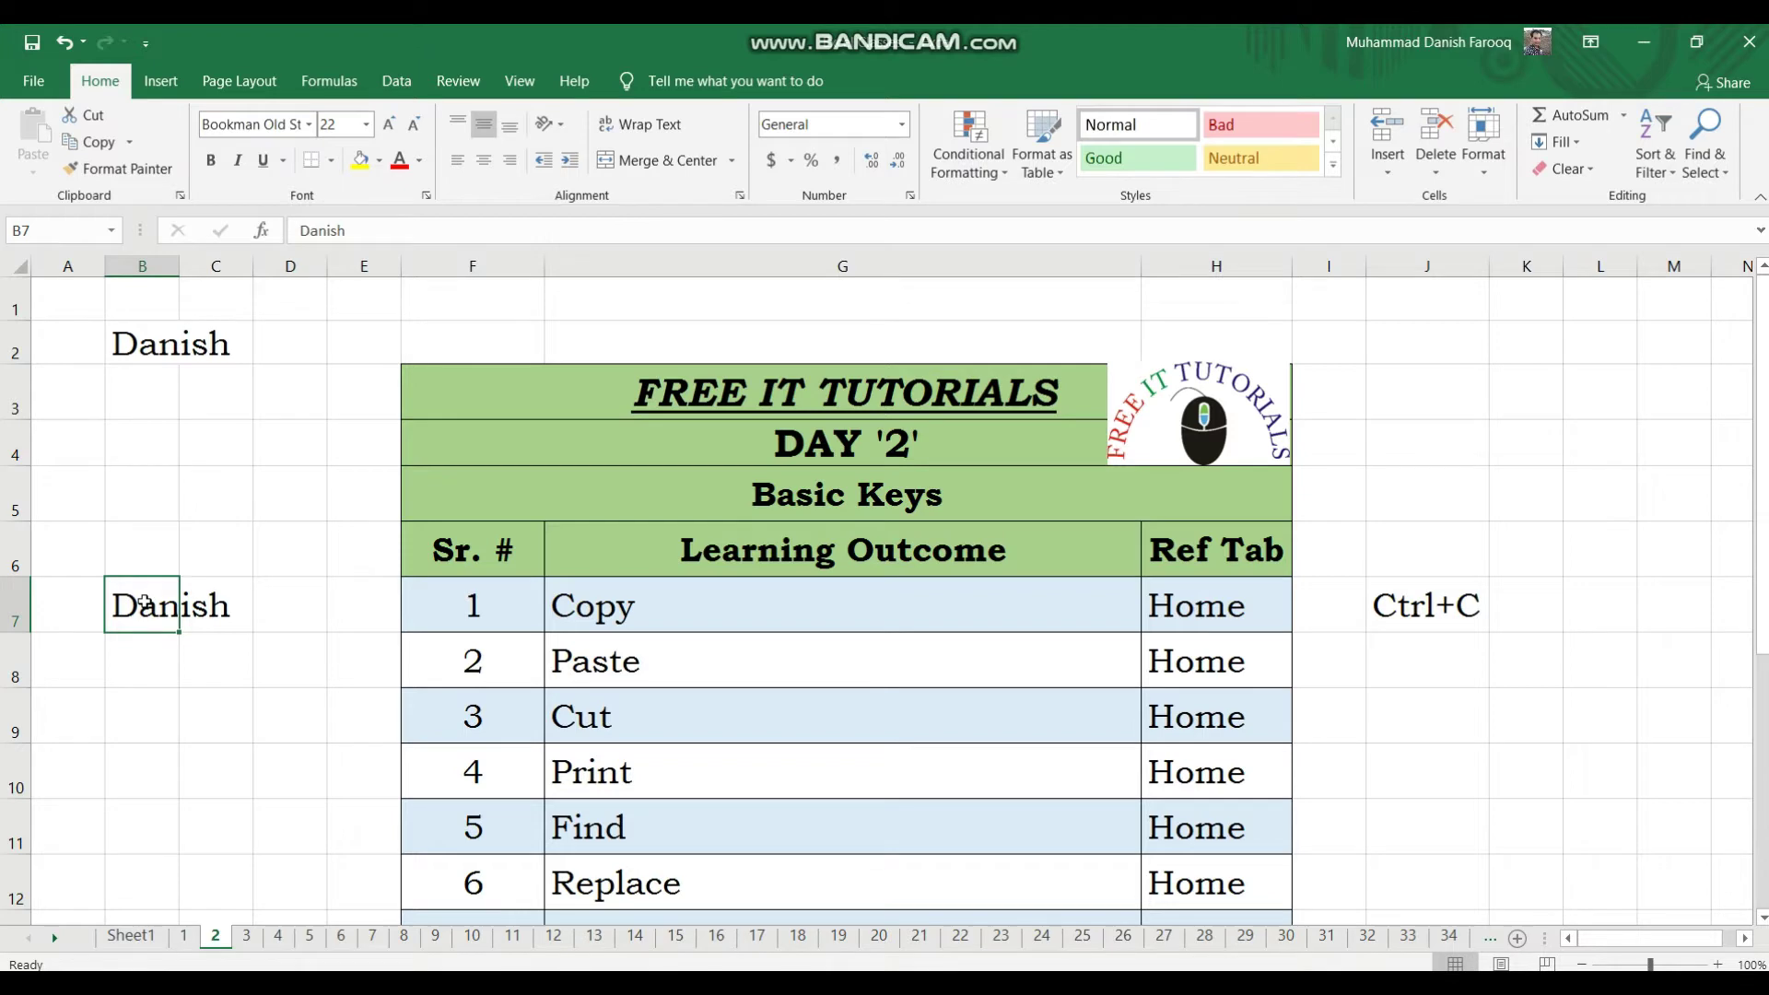
pyautogui.hotkey('ctrl', 'c')
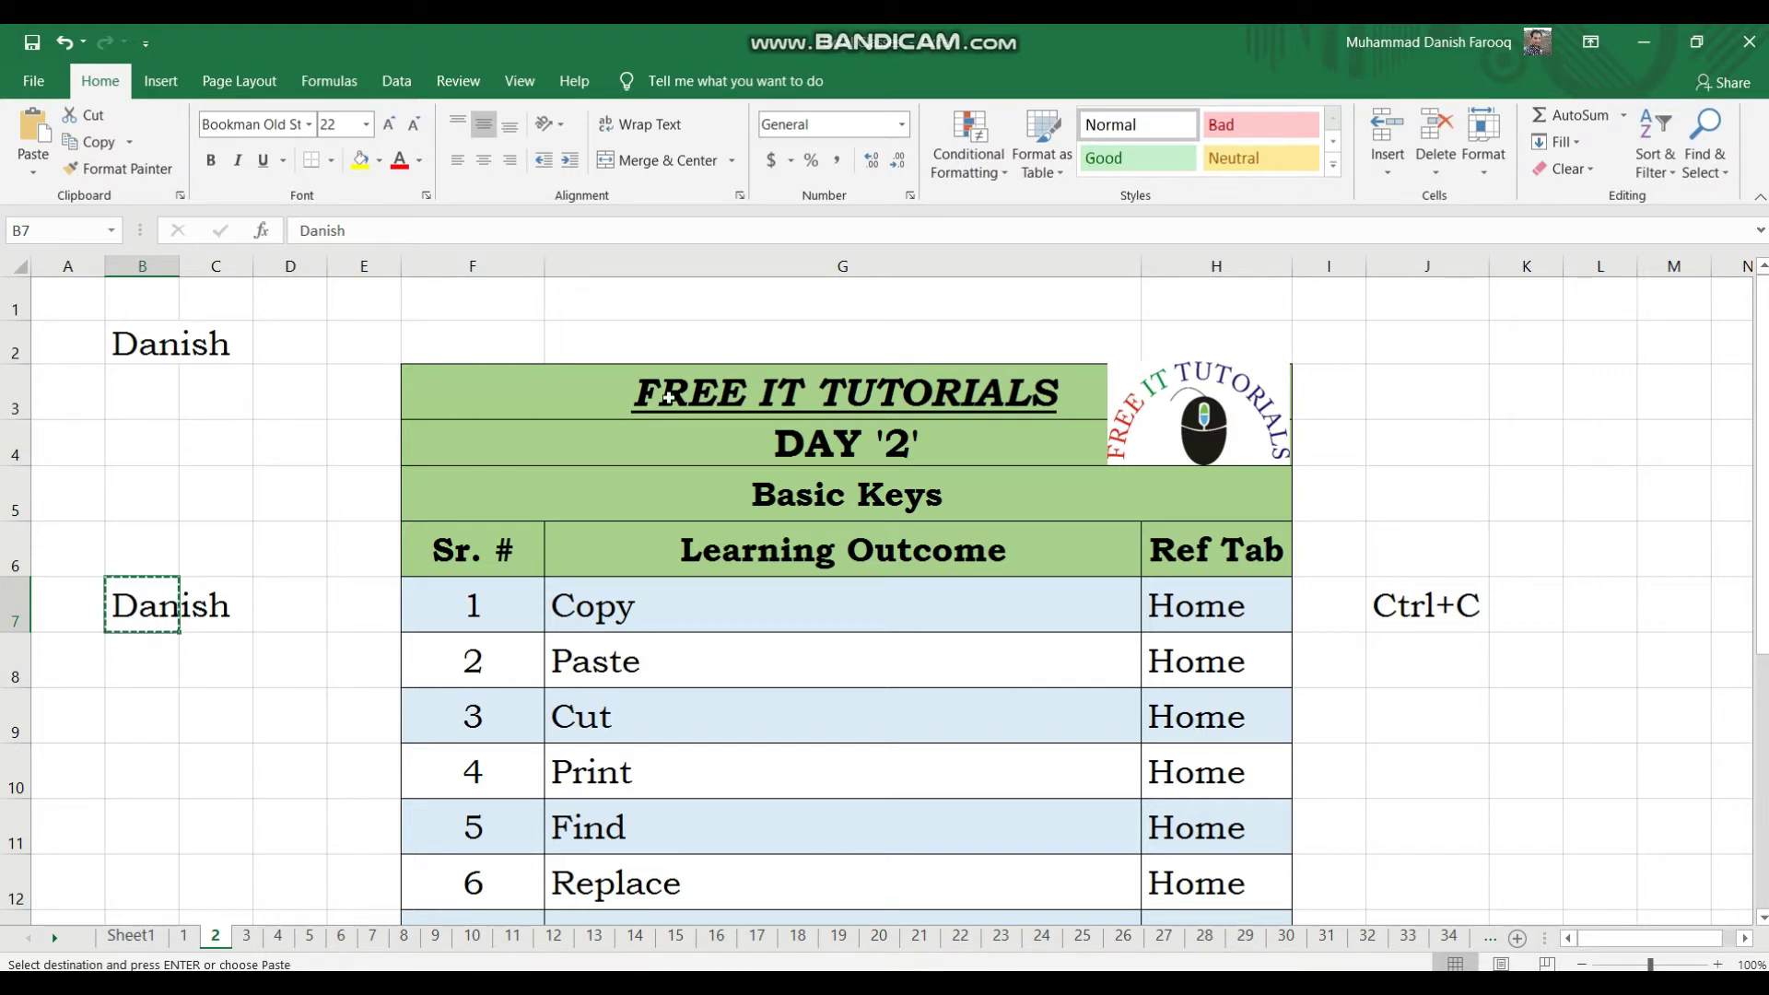
# Paste the sample name into J2 and M2, then type Ctrl+V in J8
pyautogui.click(1441, 353)
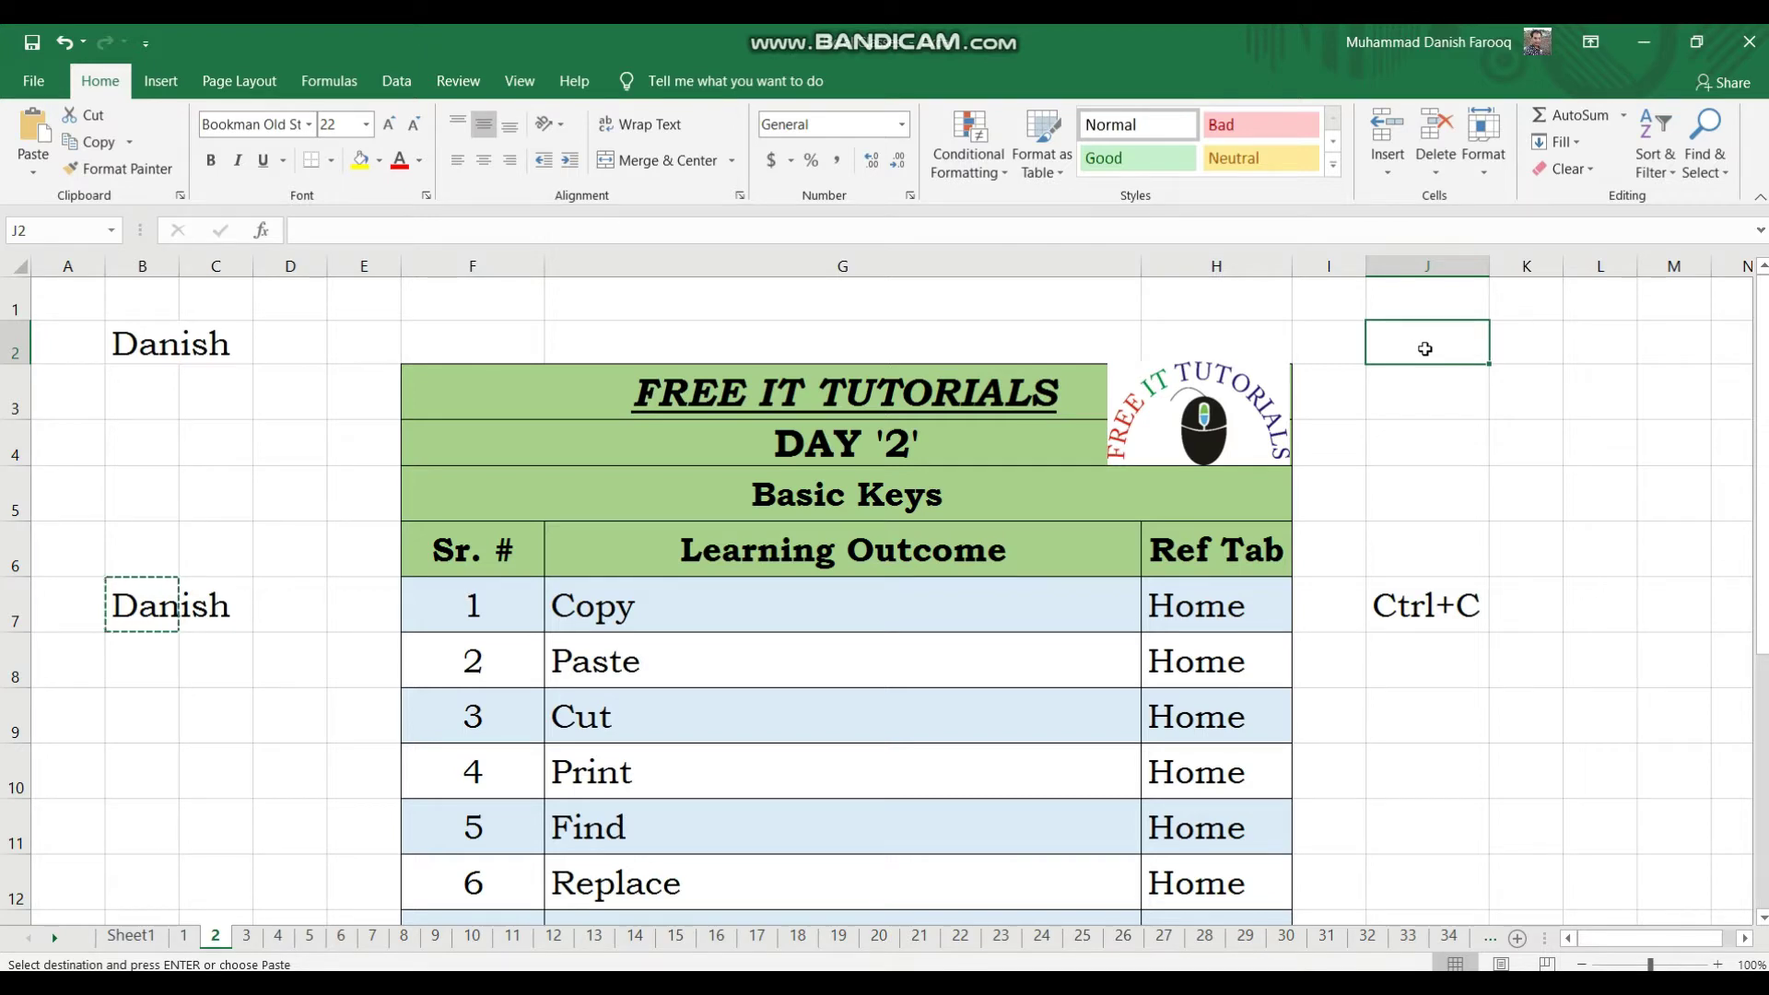
pyautogui.hotkey('ctrl', 'v')
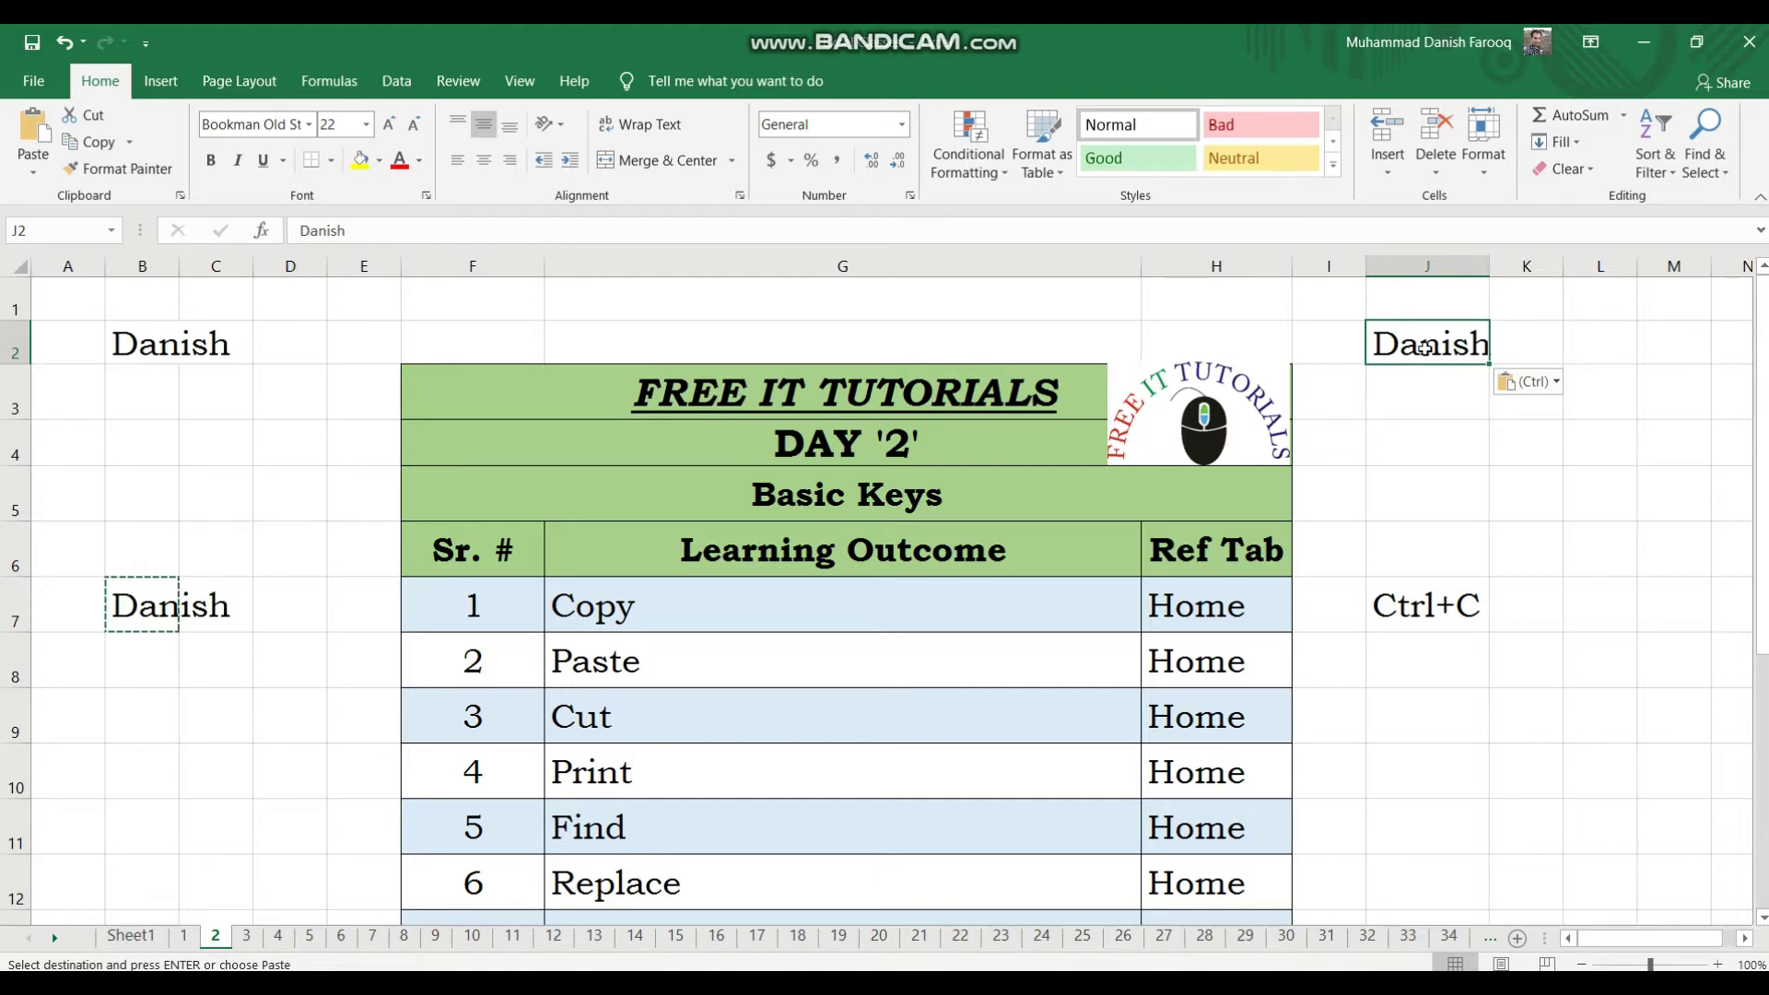
pyautogui.click(1664, 328)
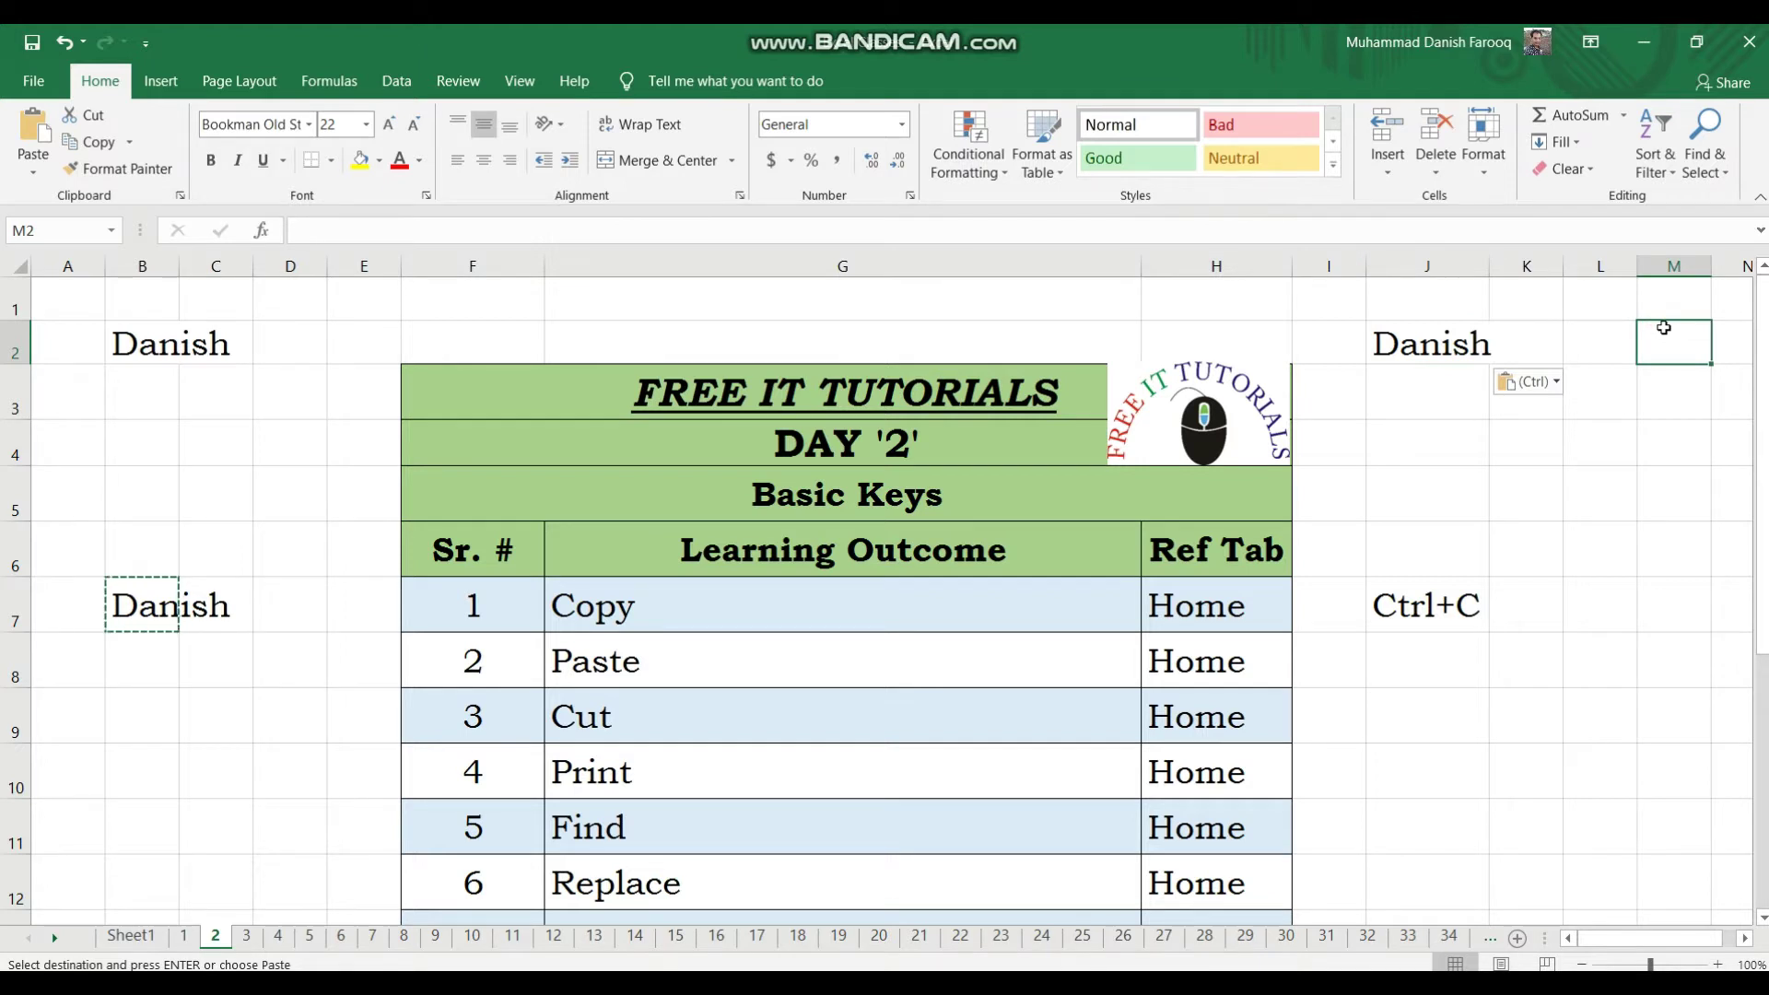
pyautogui.hotkey('ctrl', 'v')
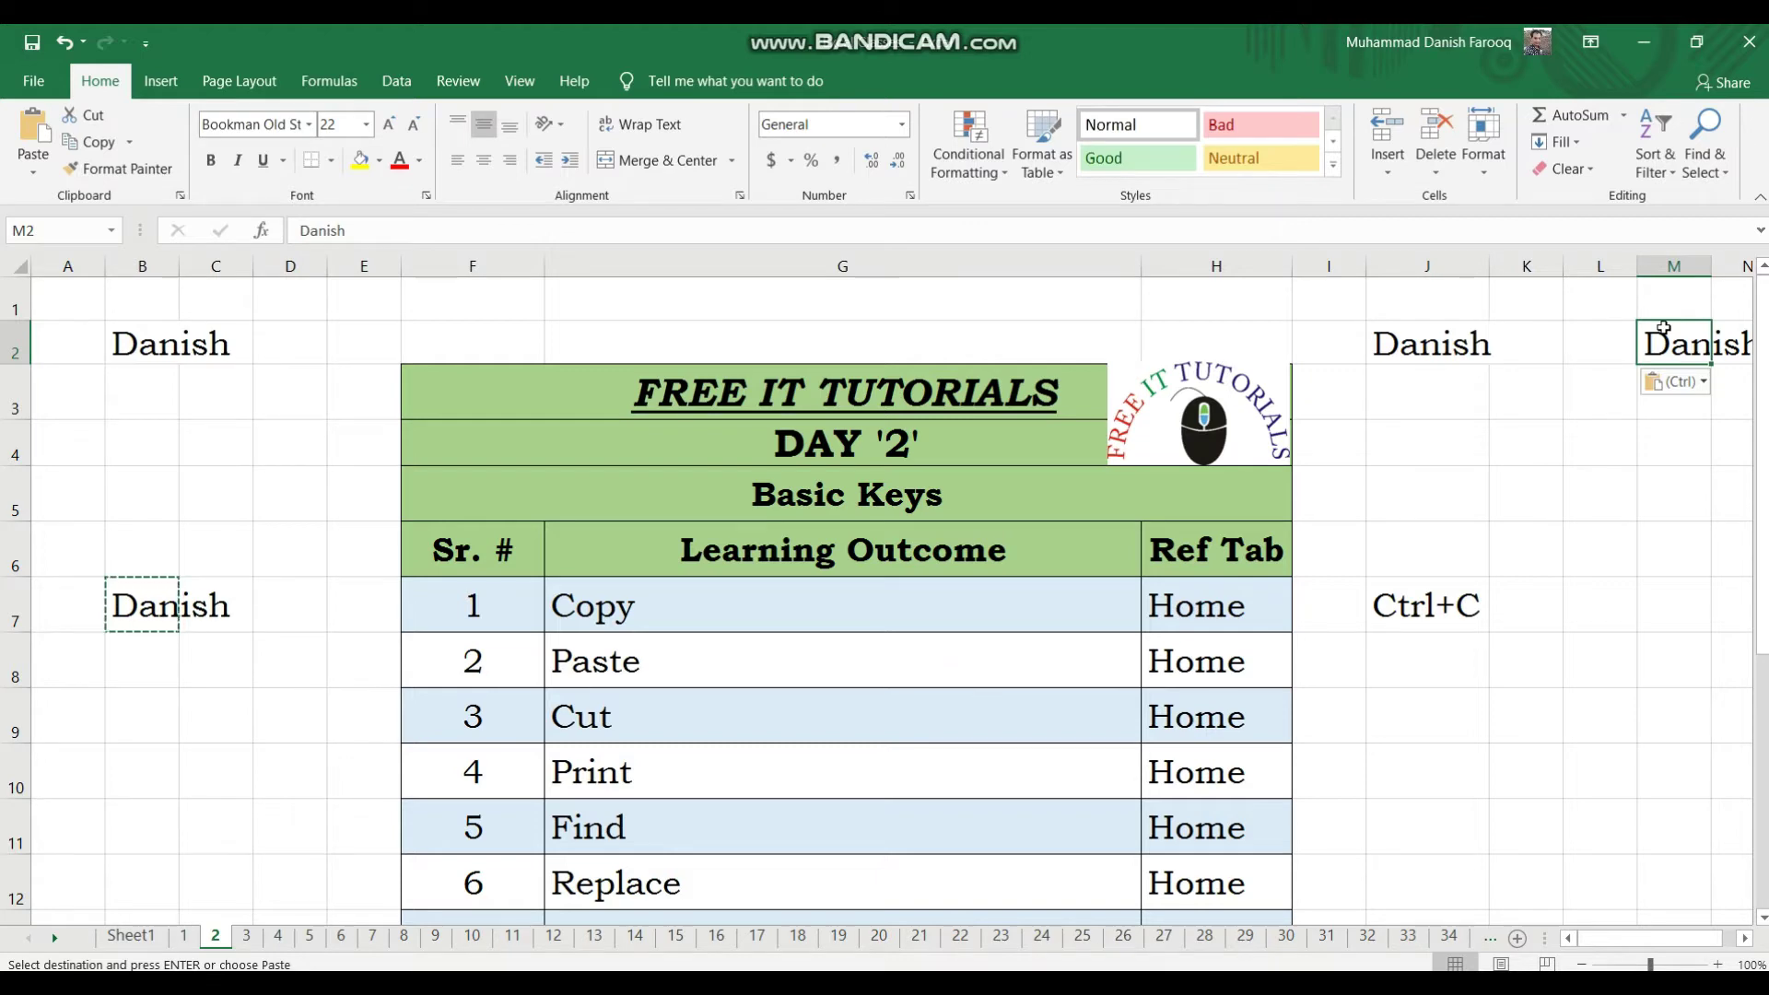
pyautogui.click(1432, 649)
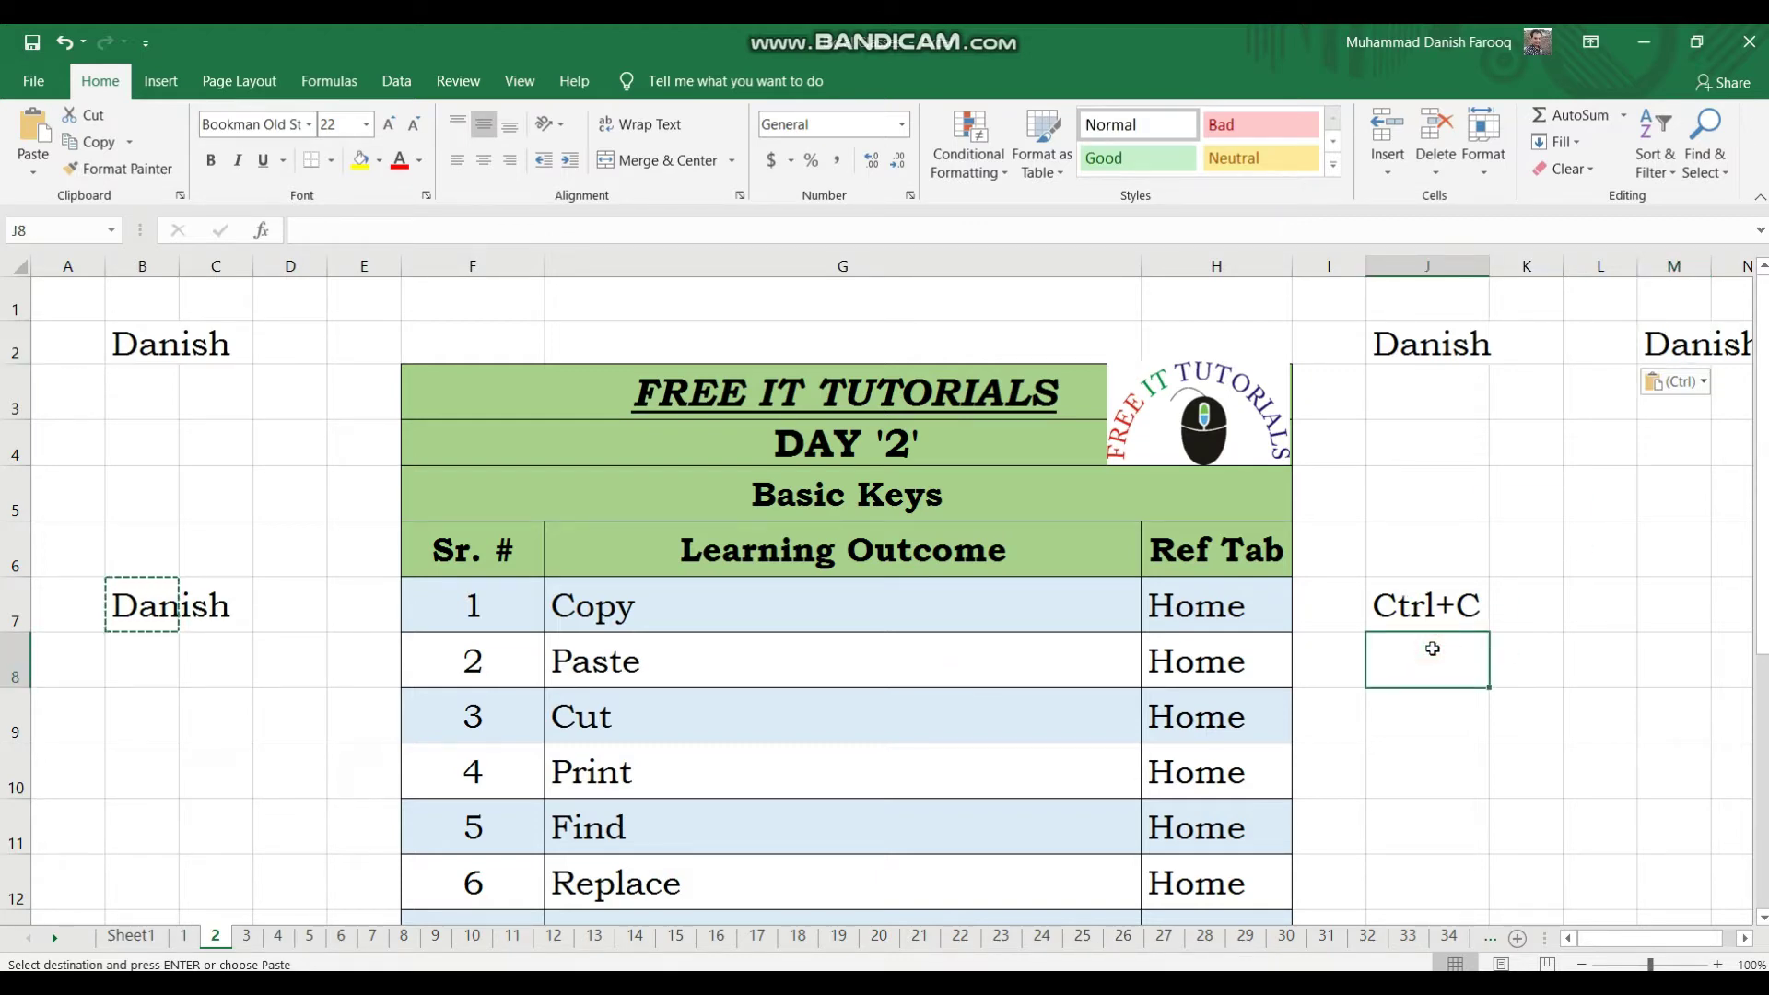
pyautogui.write('Ctrl+V')
pyautogui.hotkey('ctrl', 'Return')
pyautogui.press('Return')
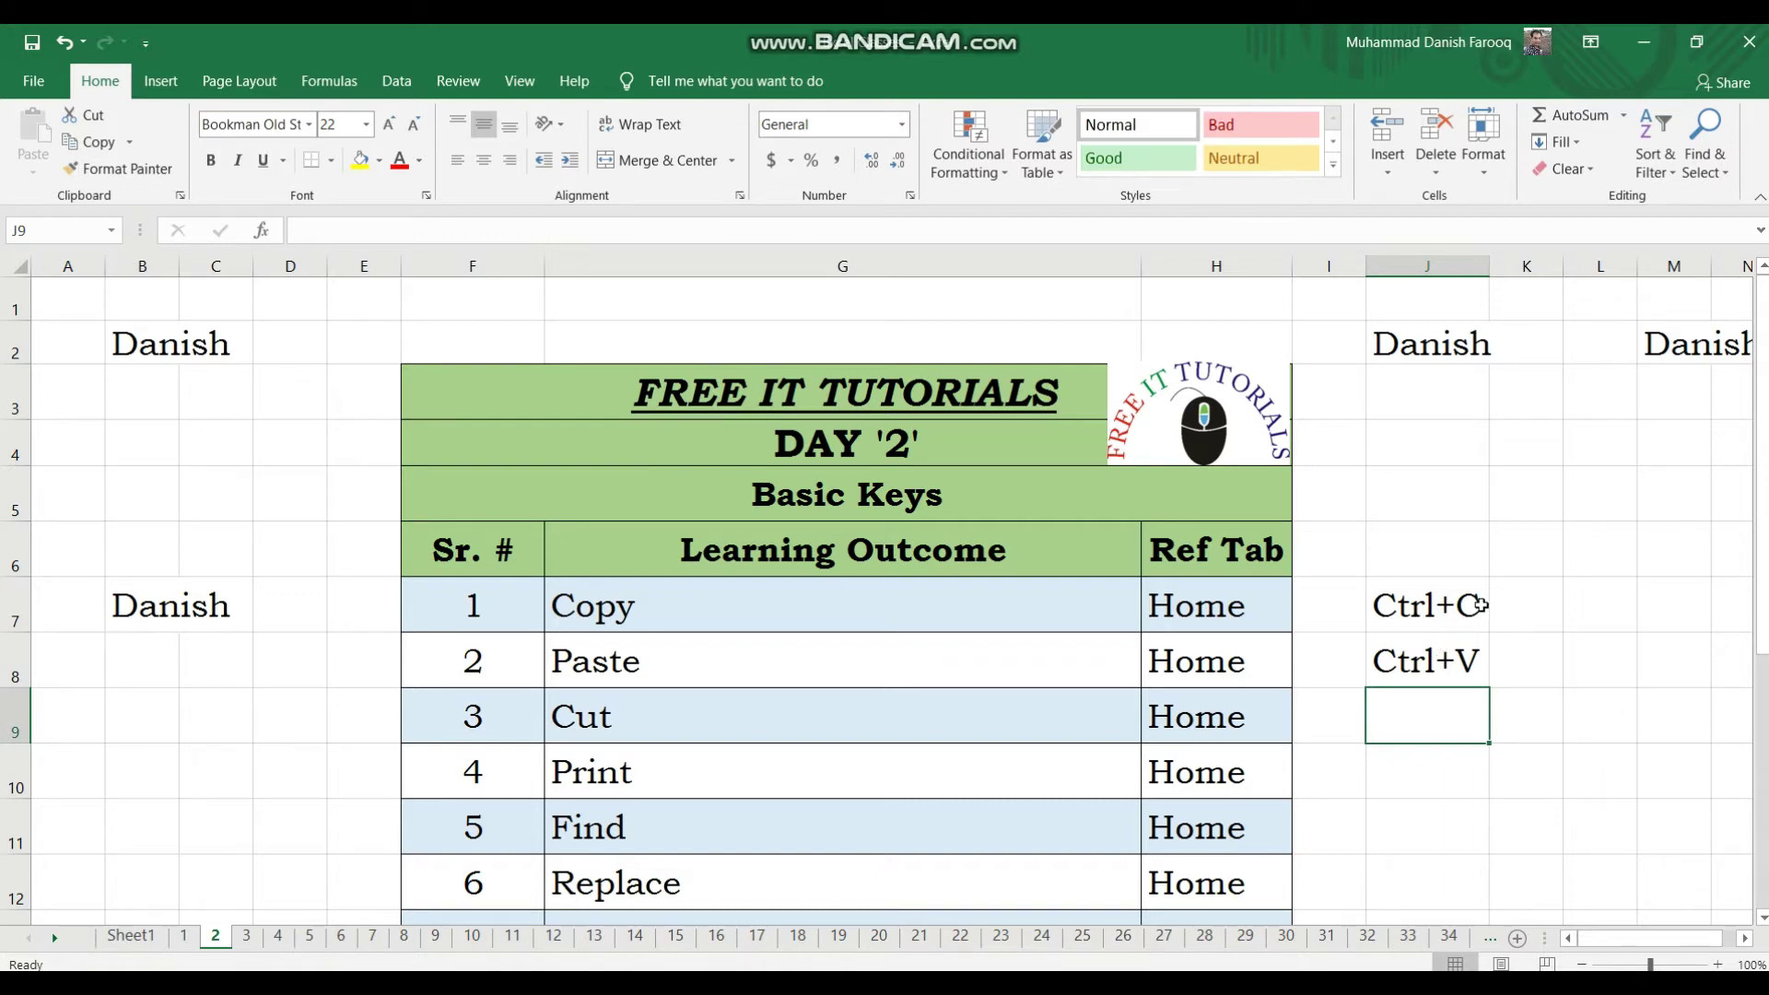
pyautogui.click(1462, 501)
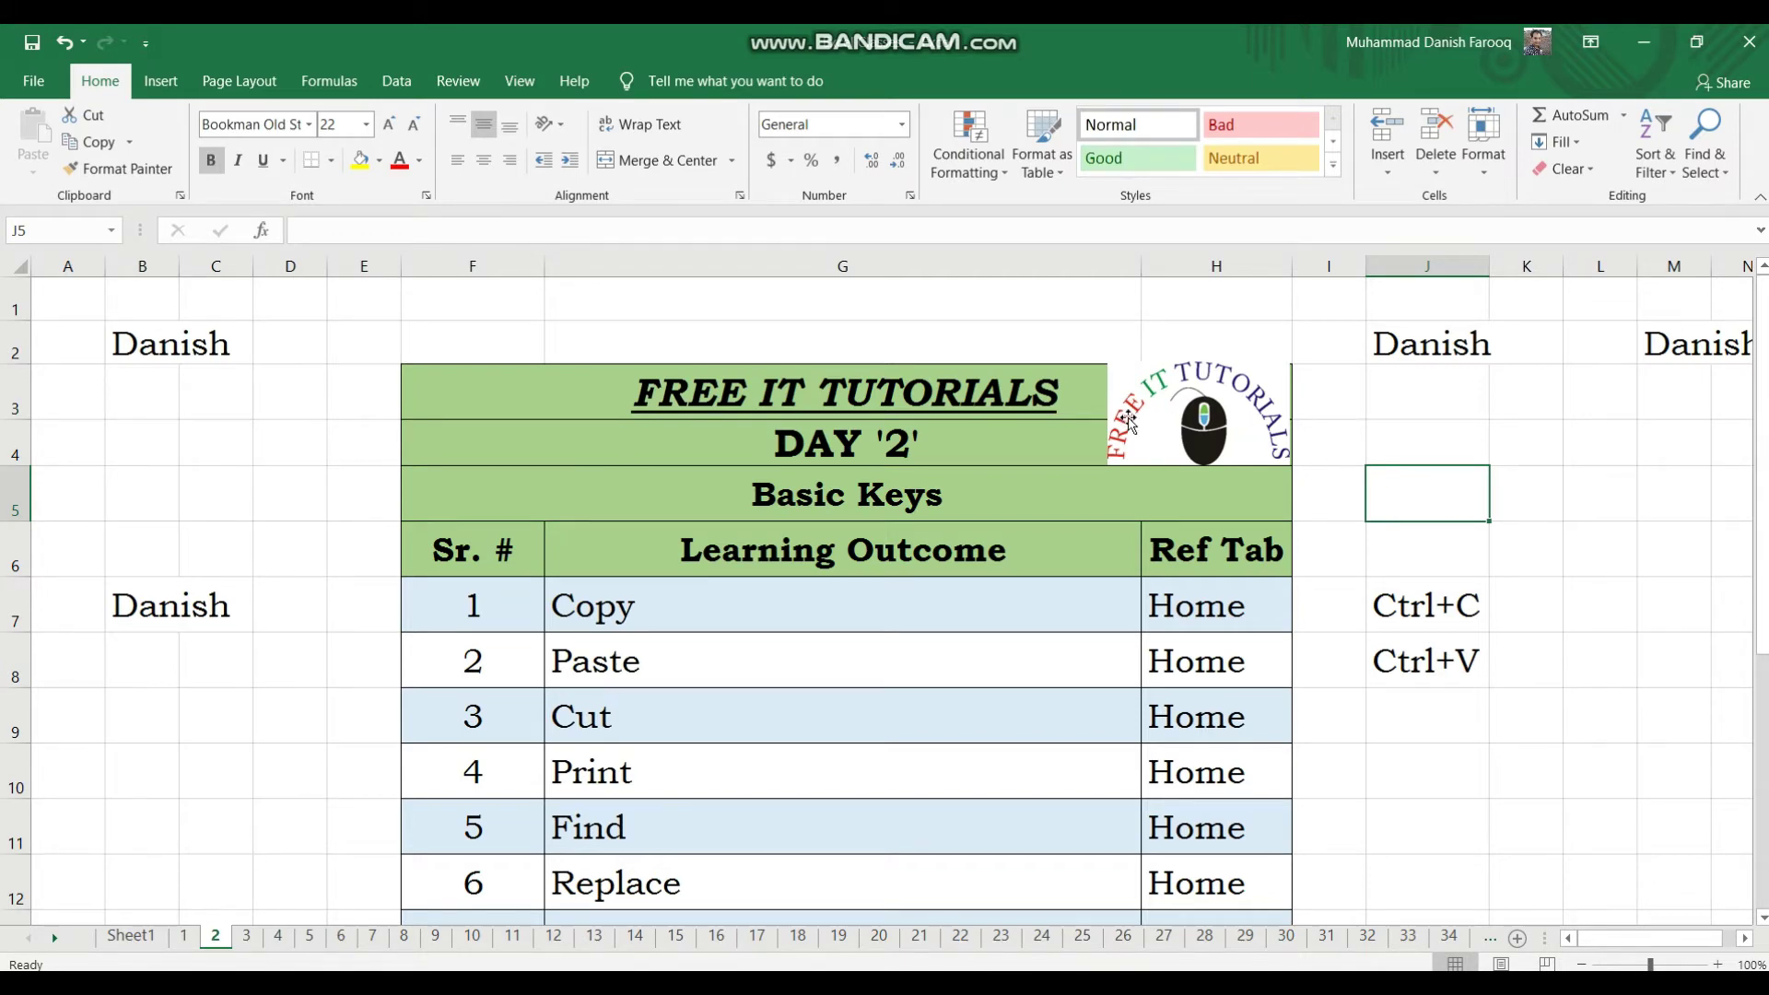
# Copy the sample name from B7 into B4, B5 and B9, then cancel the copy
pyautogui.click(135, 597)
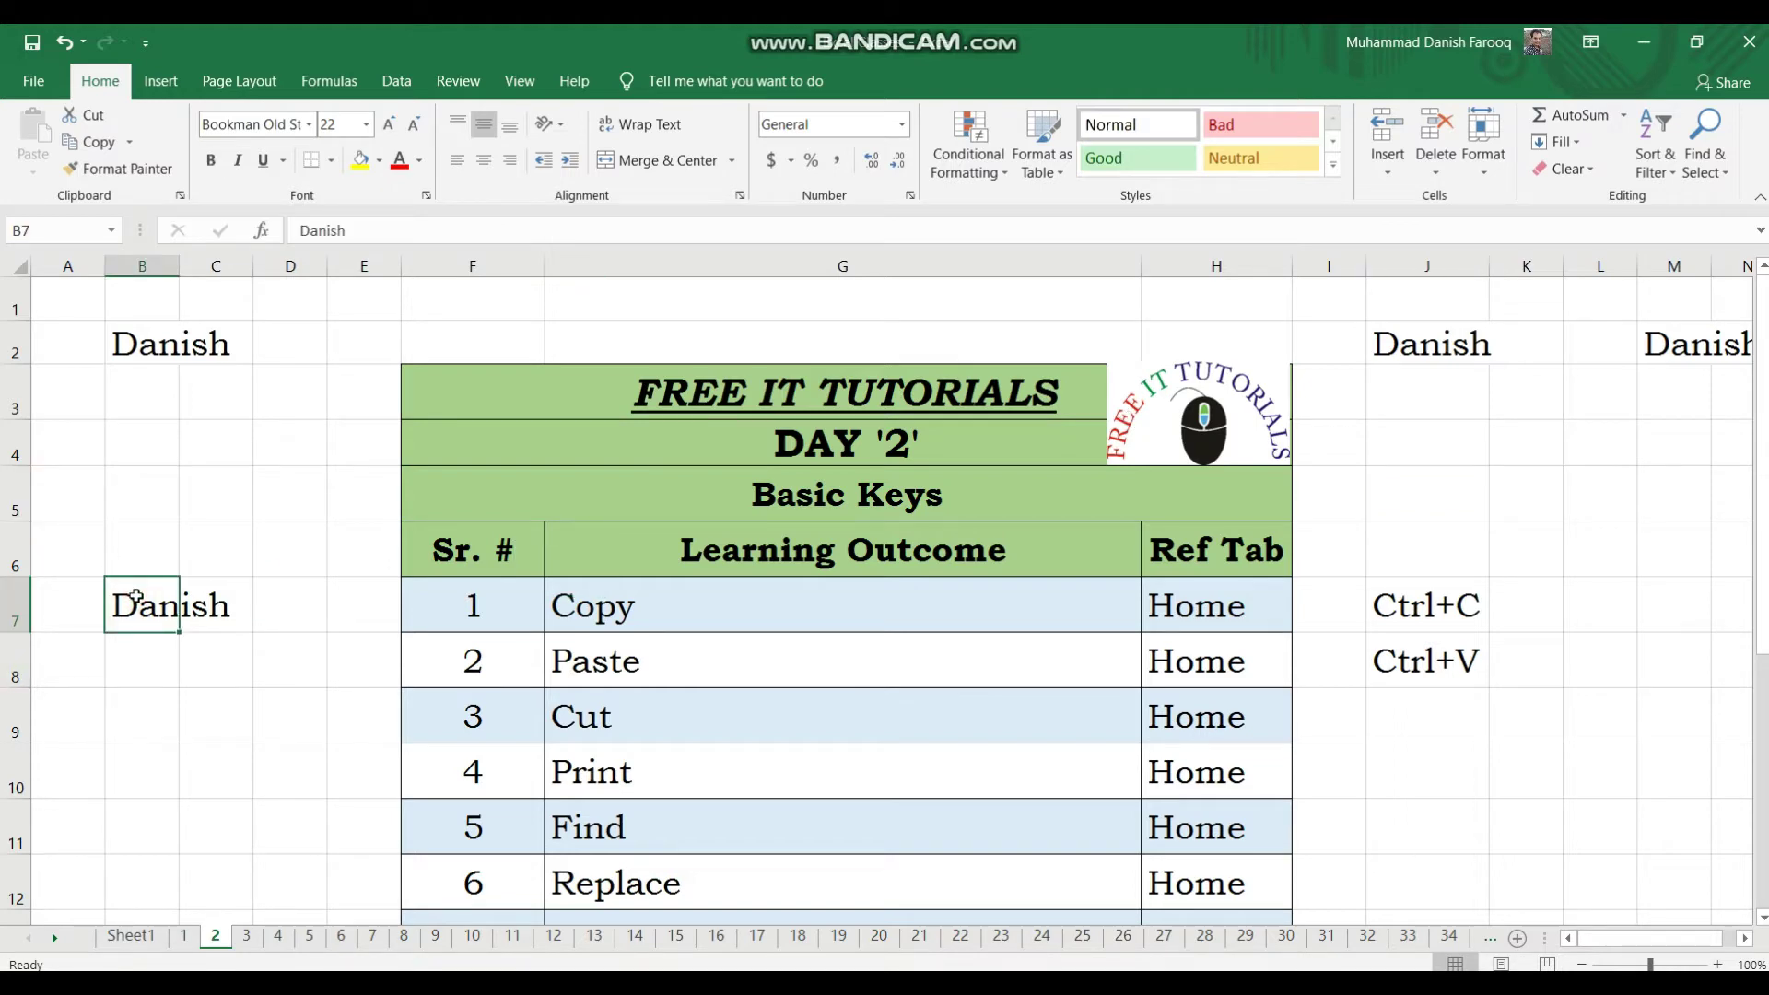
pyautogui.hotkey('ctrl', 'c')
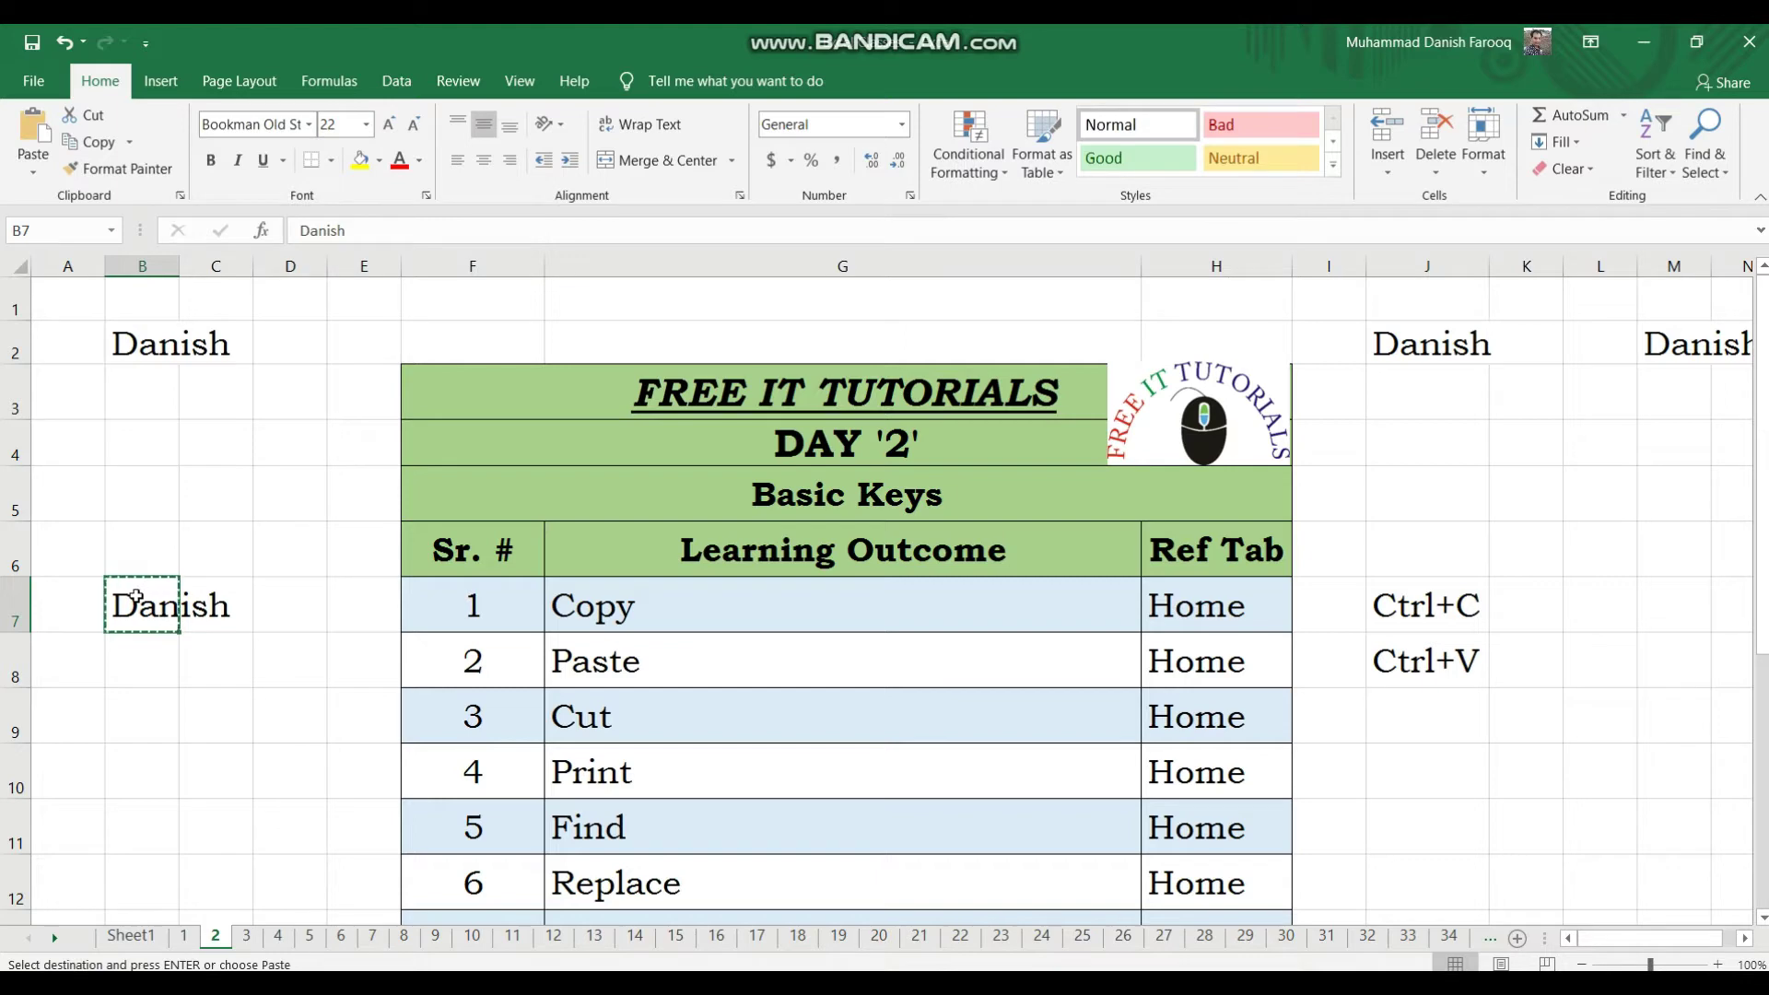
pyautogui.click(136, 422)
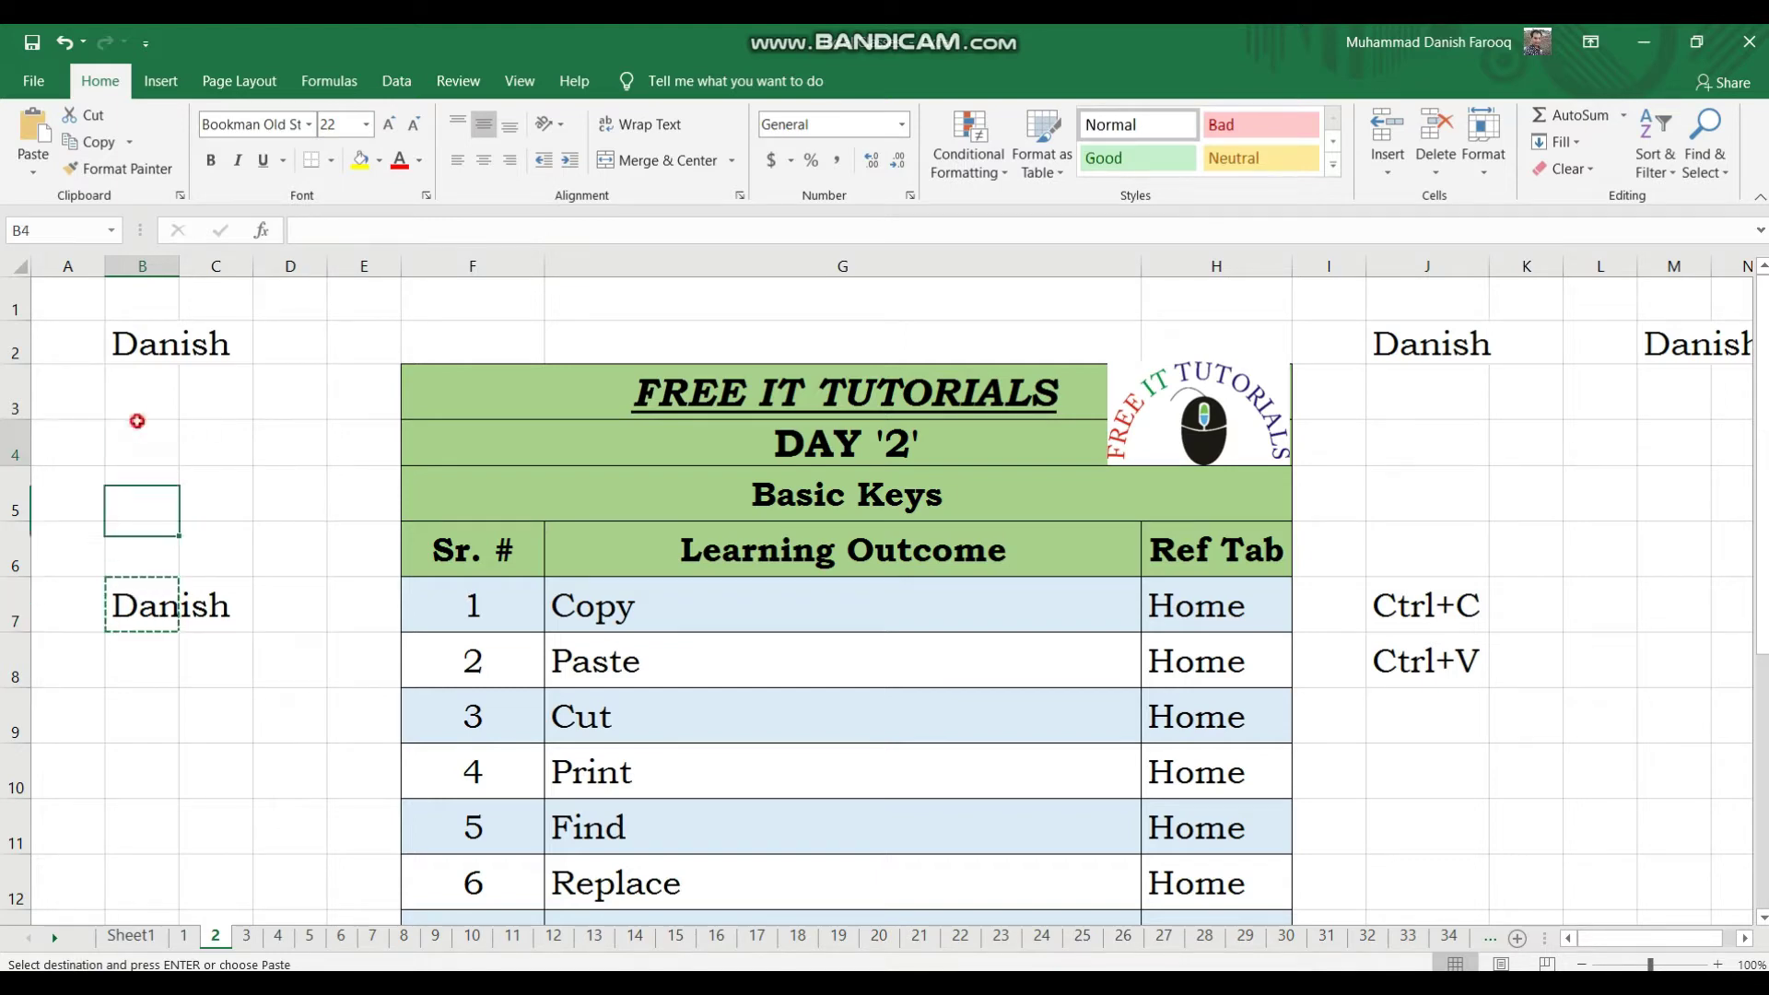
pyautogui.hotkey('ctrl', 'v')
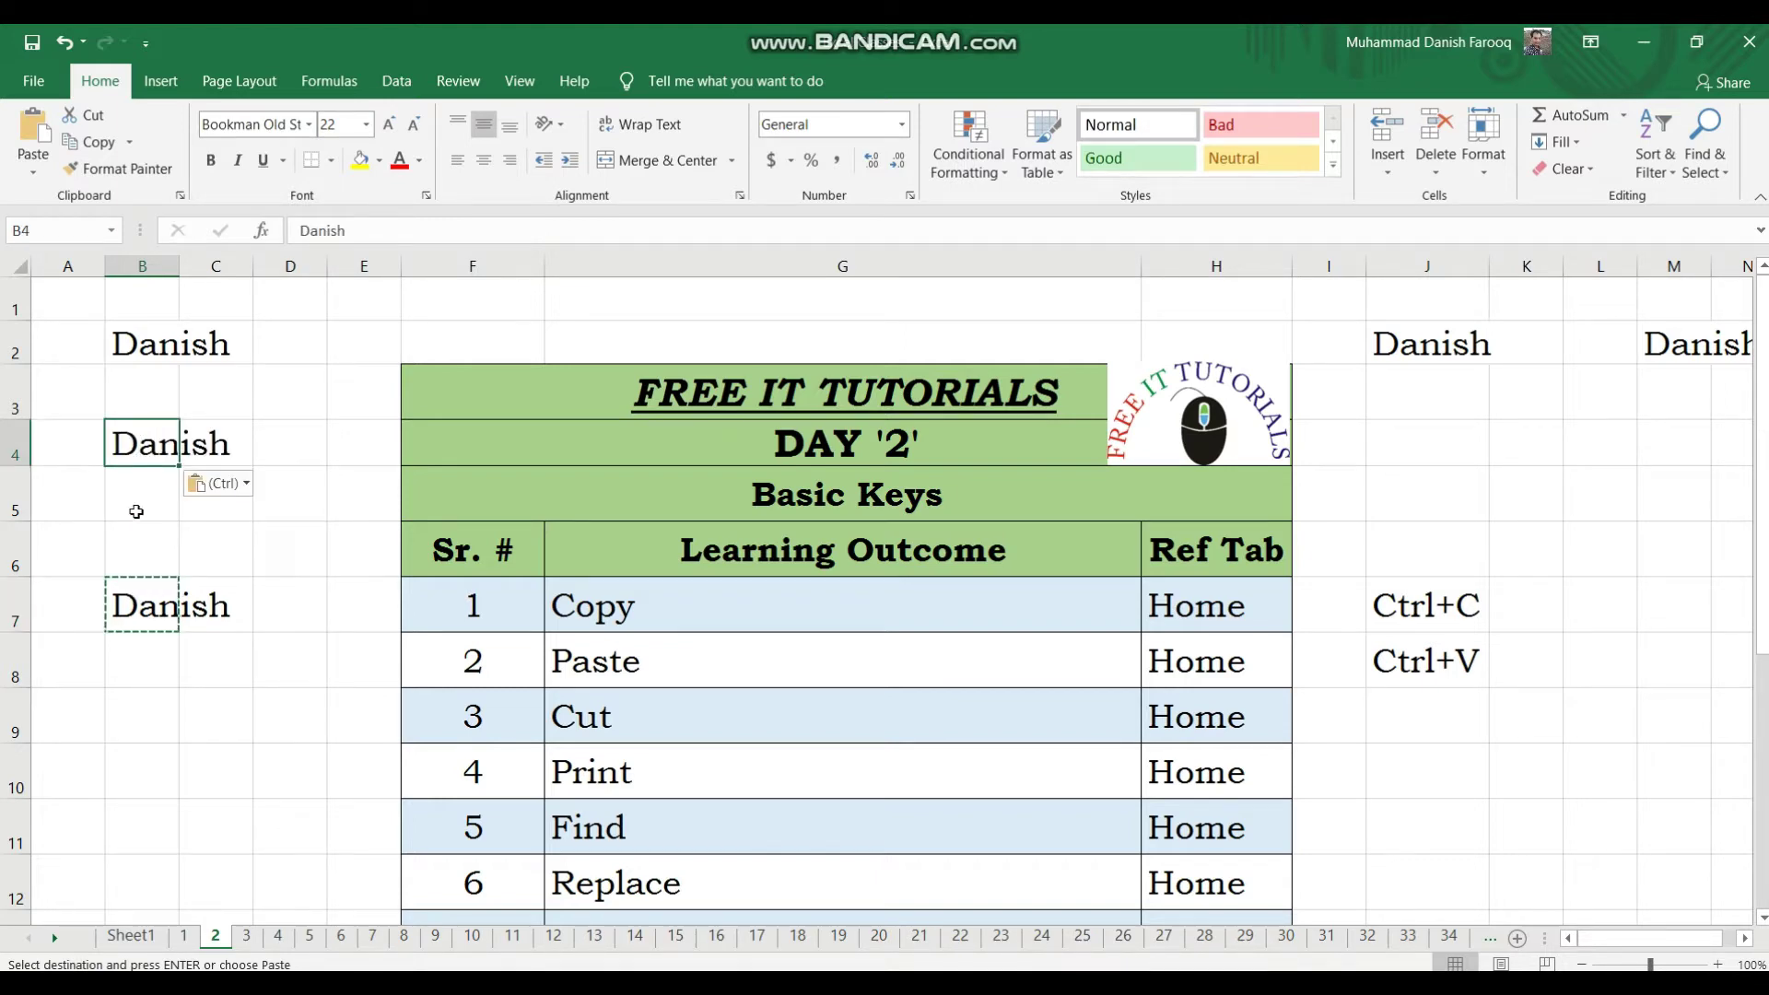
pyautogui.click(135, 505)
pyautogui.hotkey('ctrl', 'v')
pyautogui.click(138, 701)
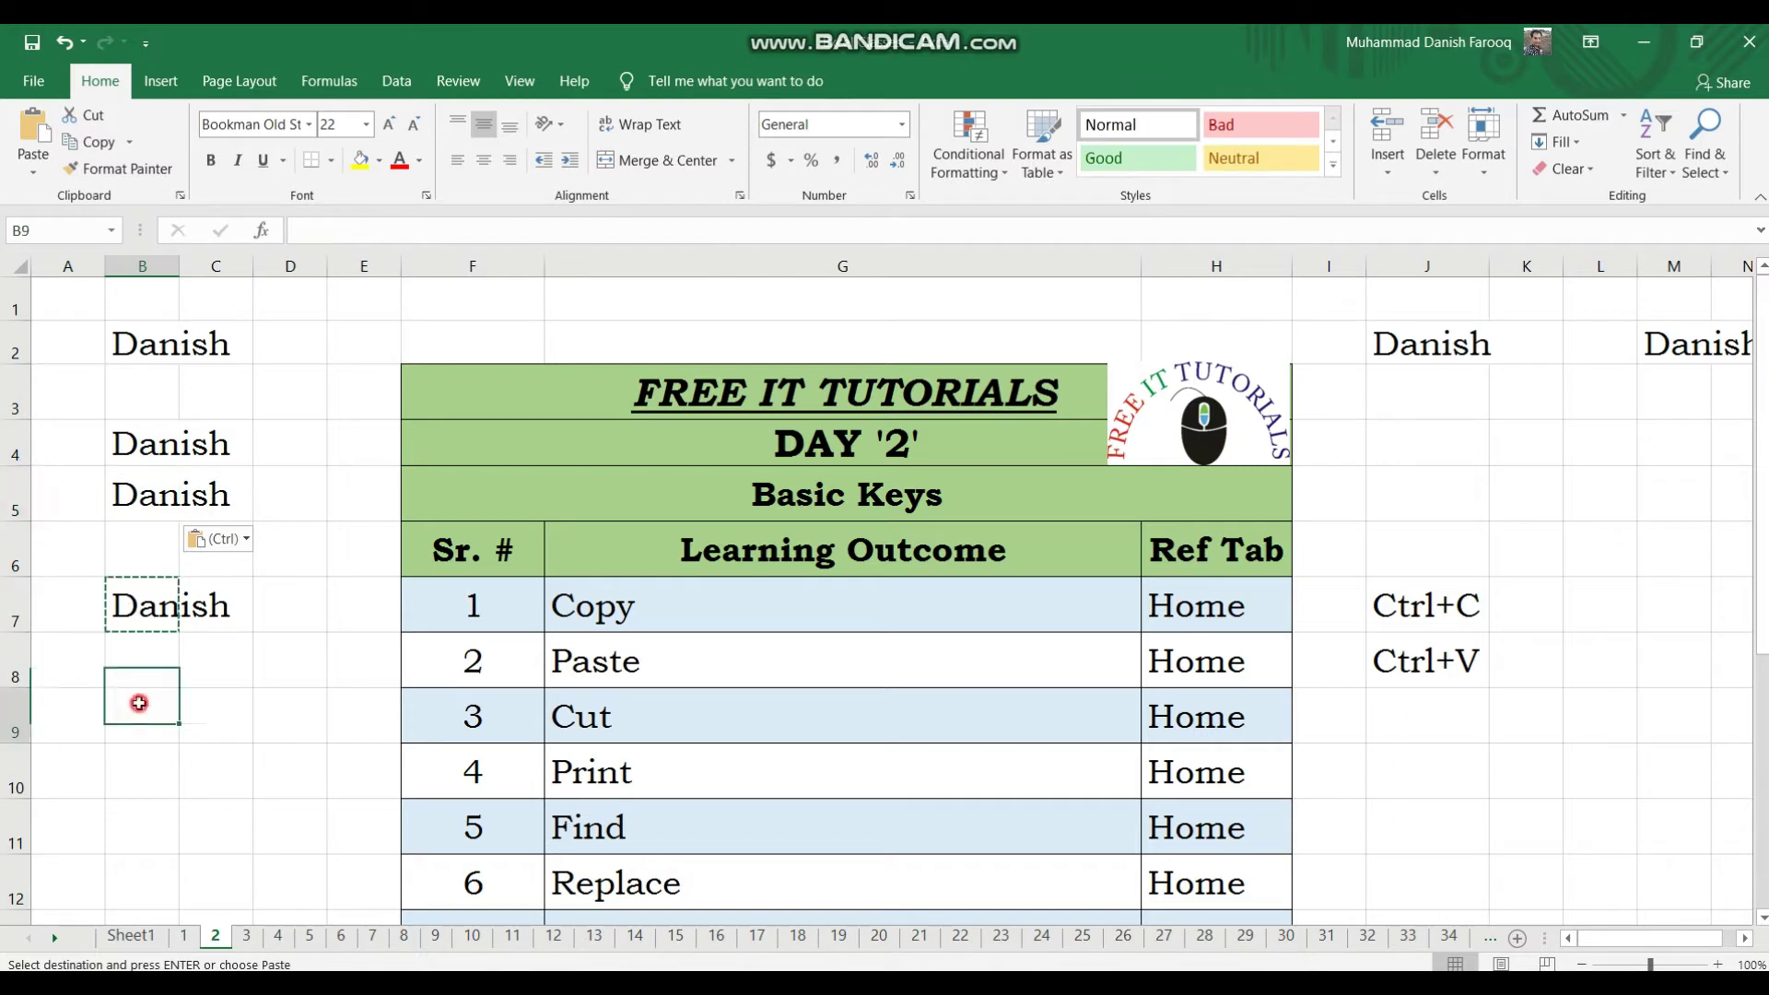
pyautogui.hotkey('ctrl', 'v')
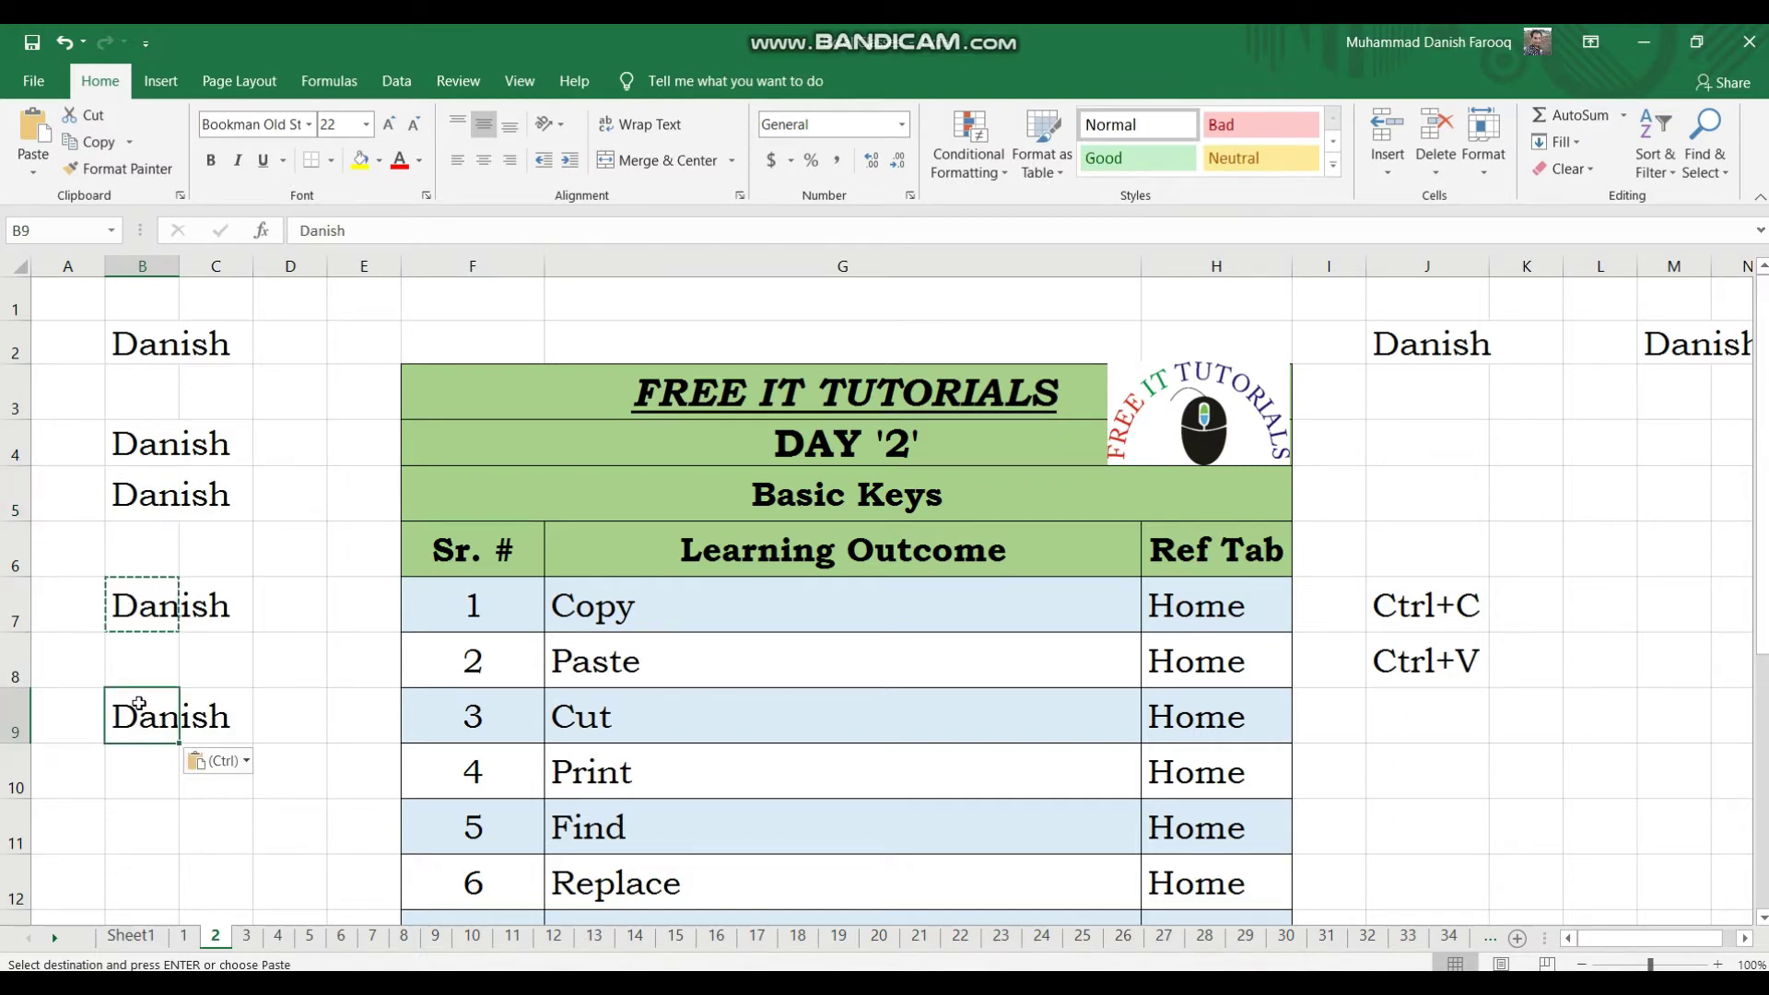
pyautogui.click(138, 703)
pyautogui.press('Escape')
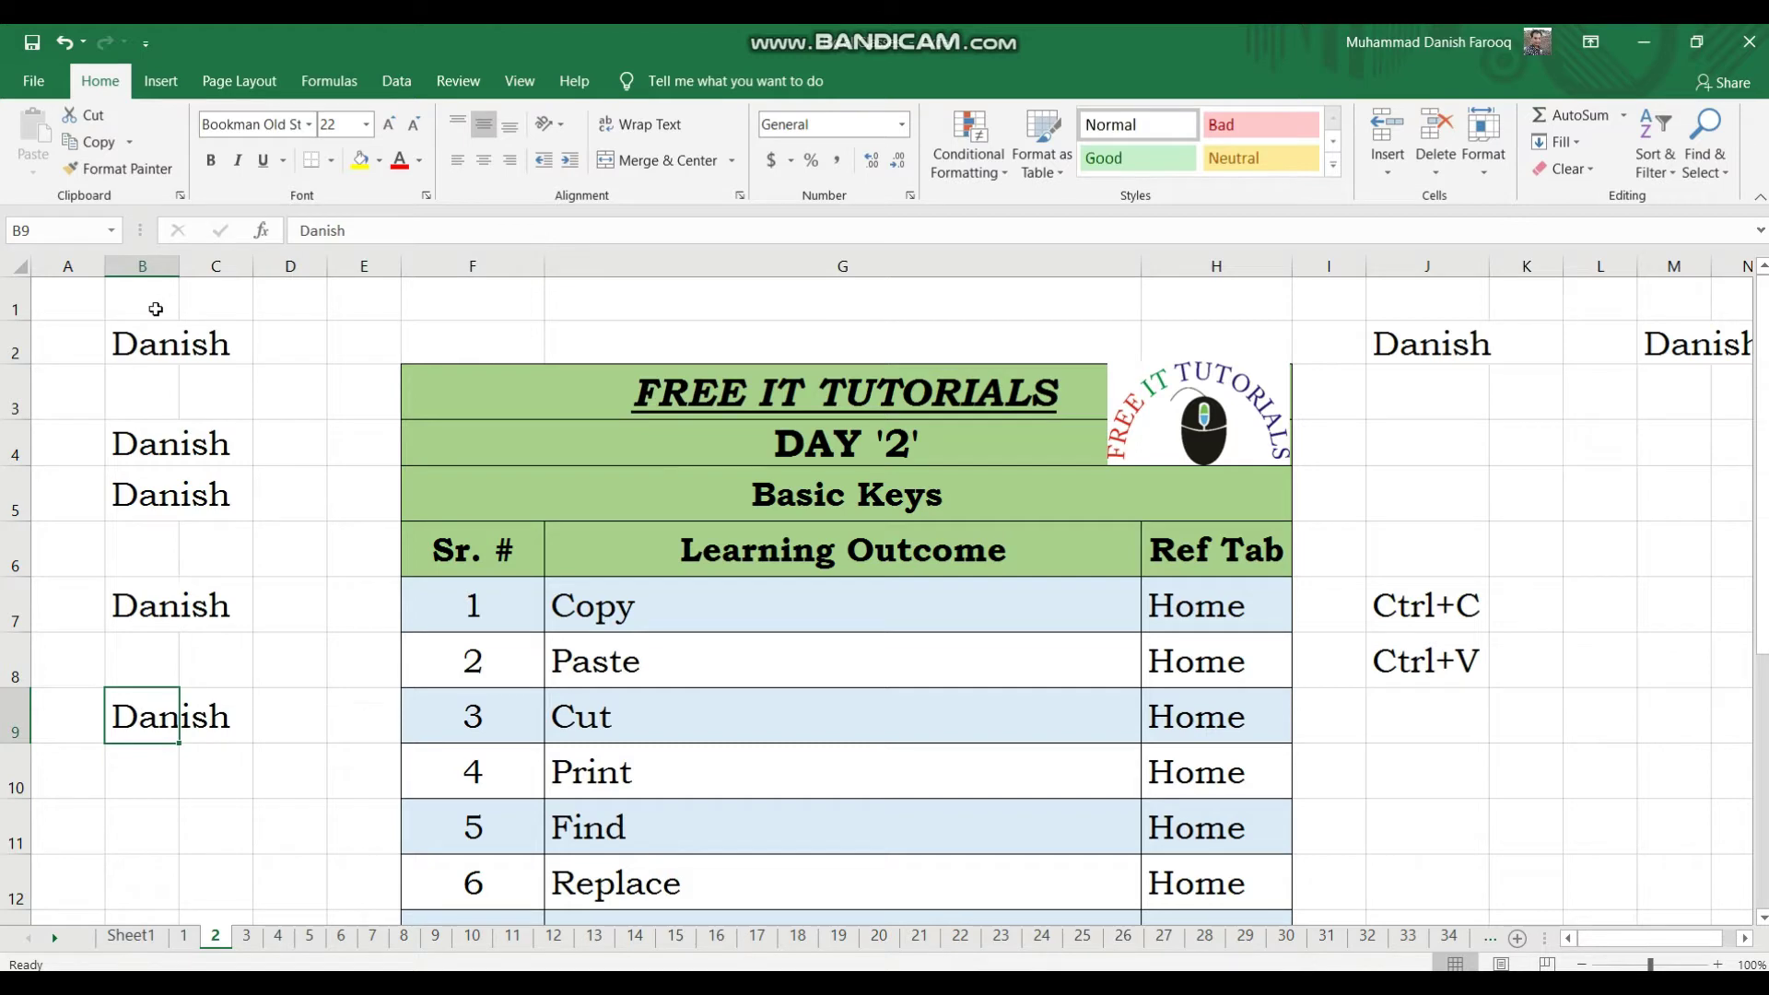
# Delete the sample names from B1:B9, J2 and M2
pyautogui.moveTo(155, 310); pyautogui.dragTo(153, 717)
pyautogui.press('Delete')
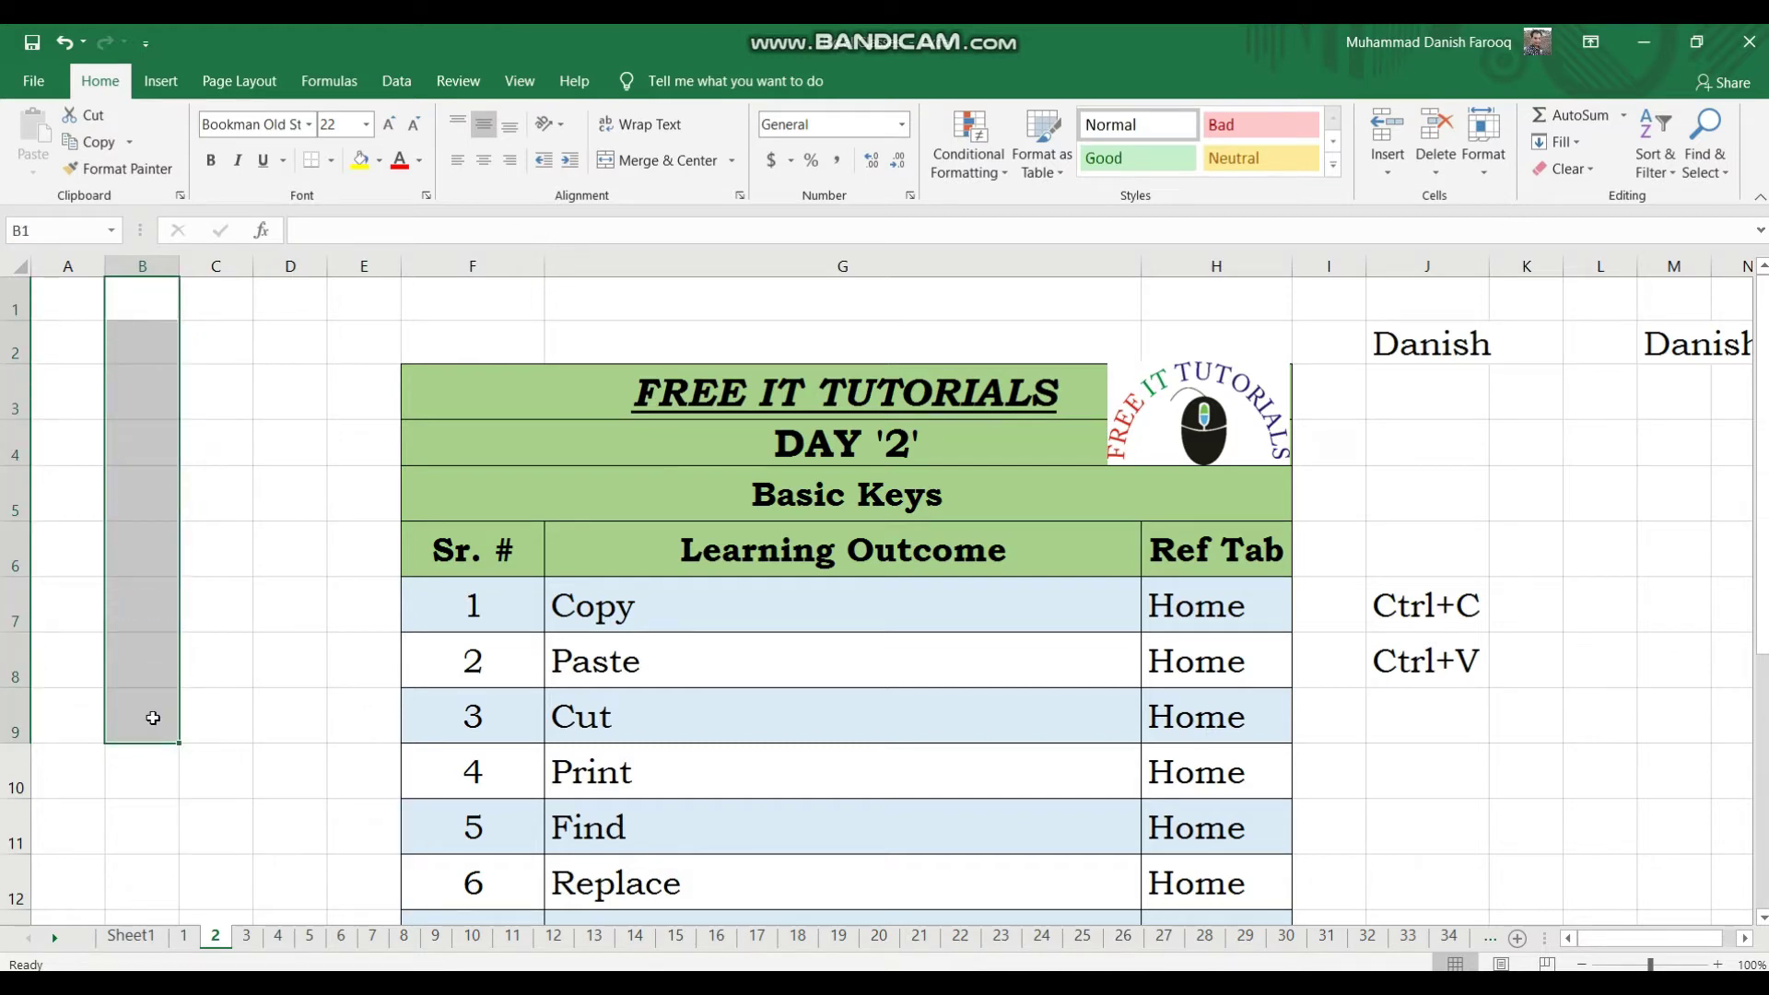
pyautogui.click(1420, 328)
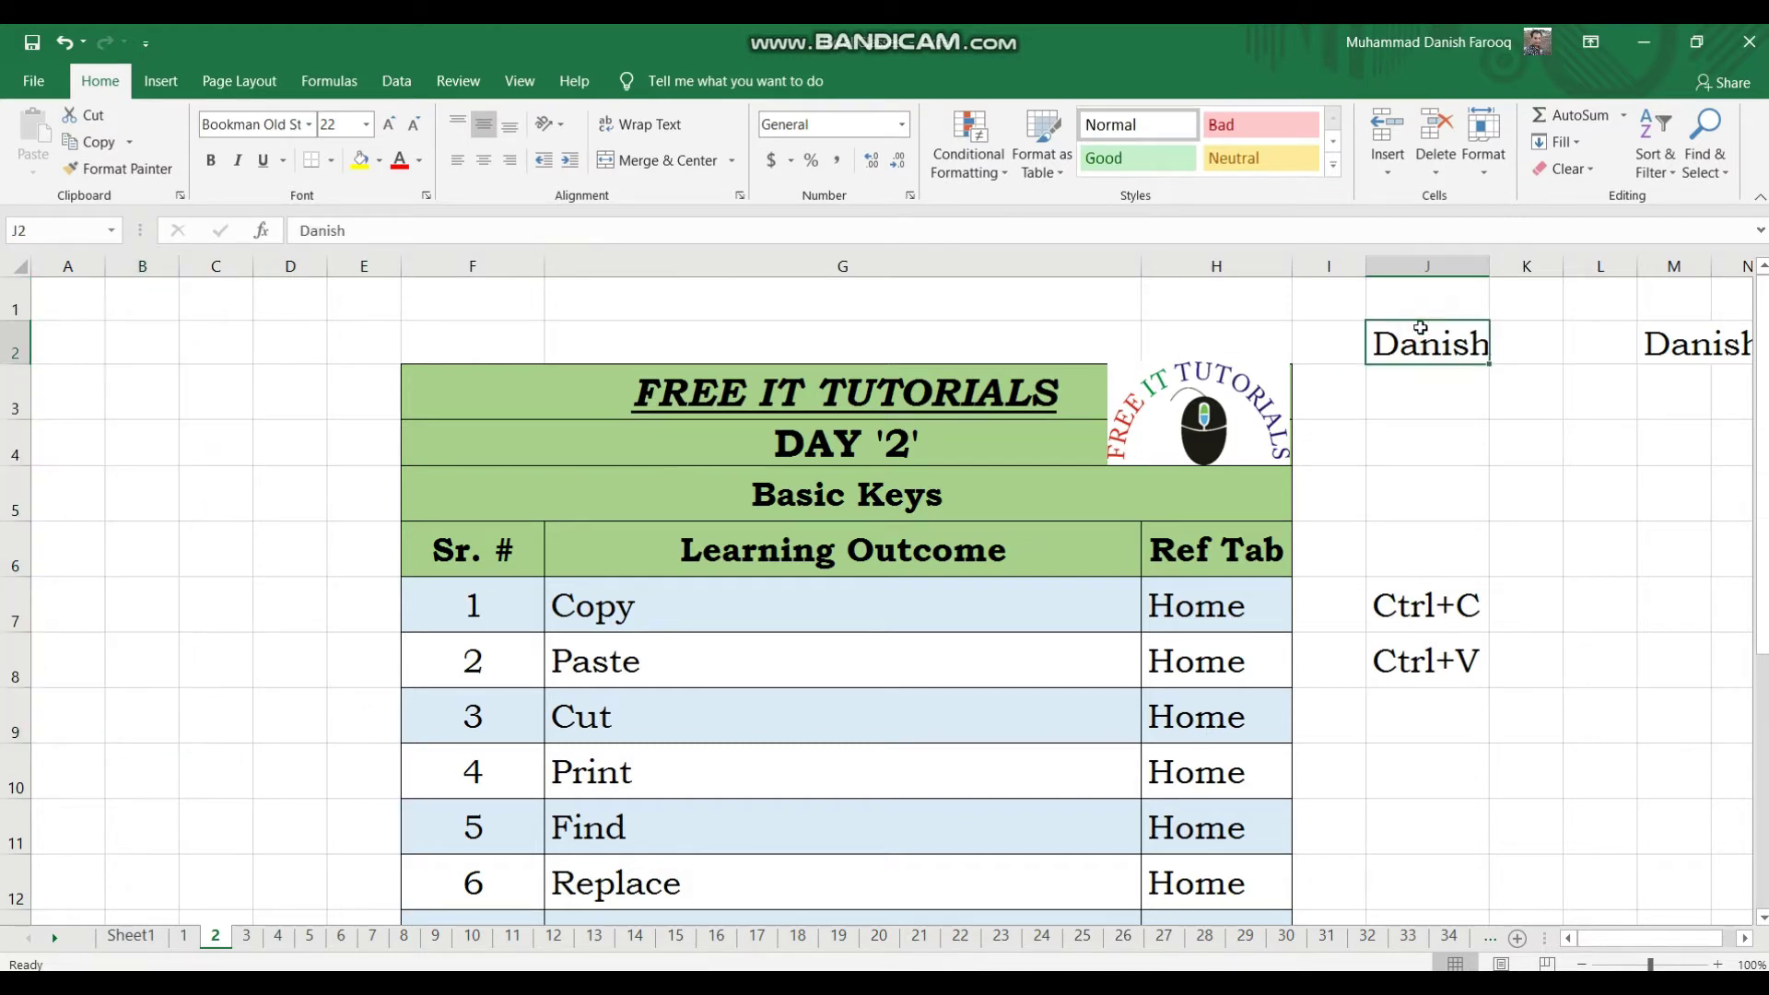
pyautogui.press('Delete')
pyautogui.press('Right')
pyautogui.press('Right')
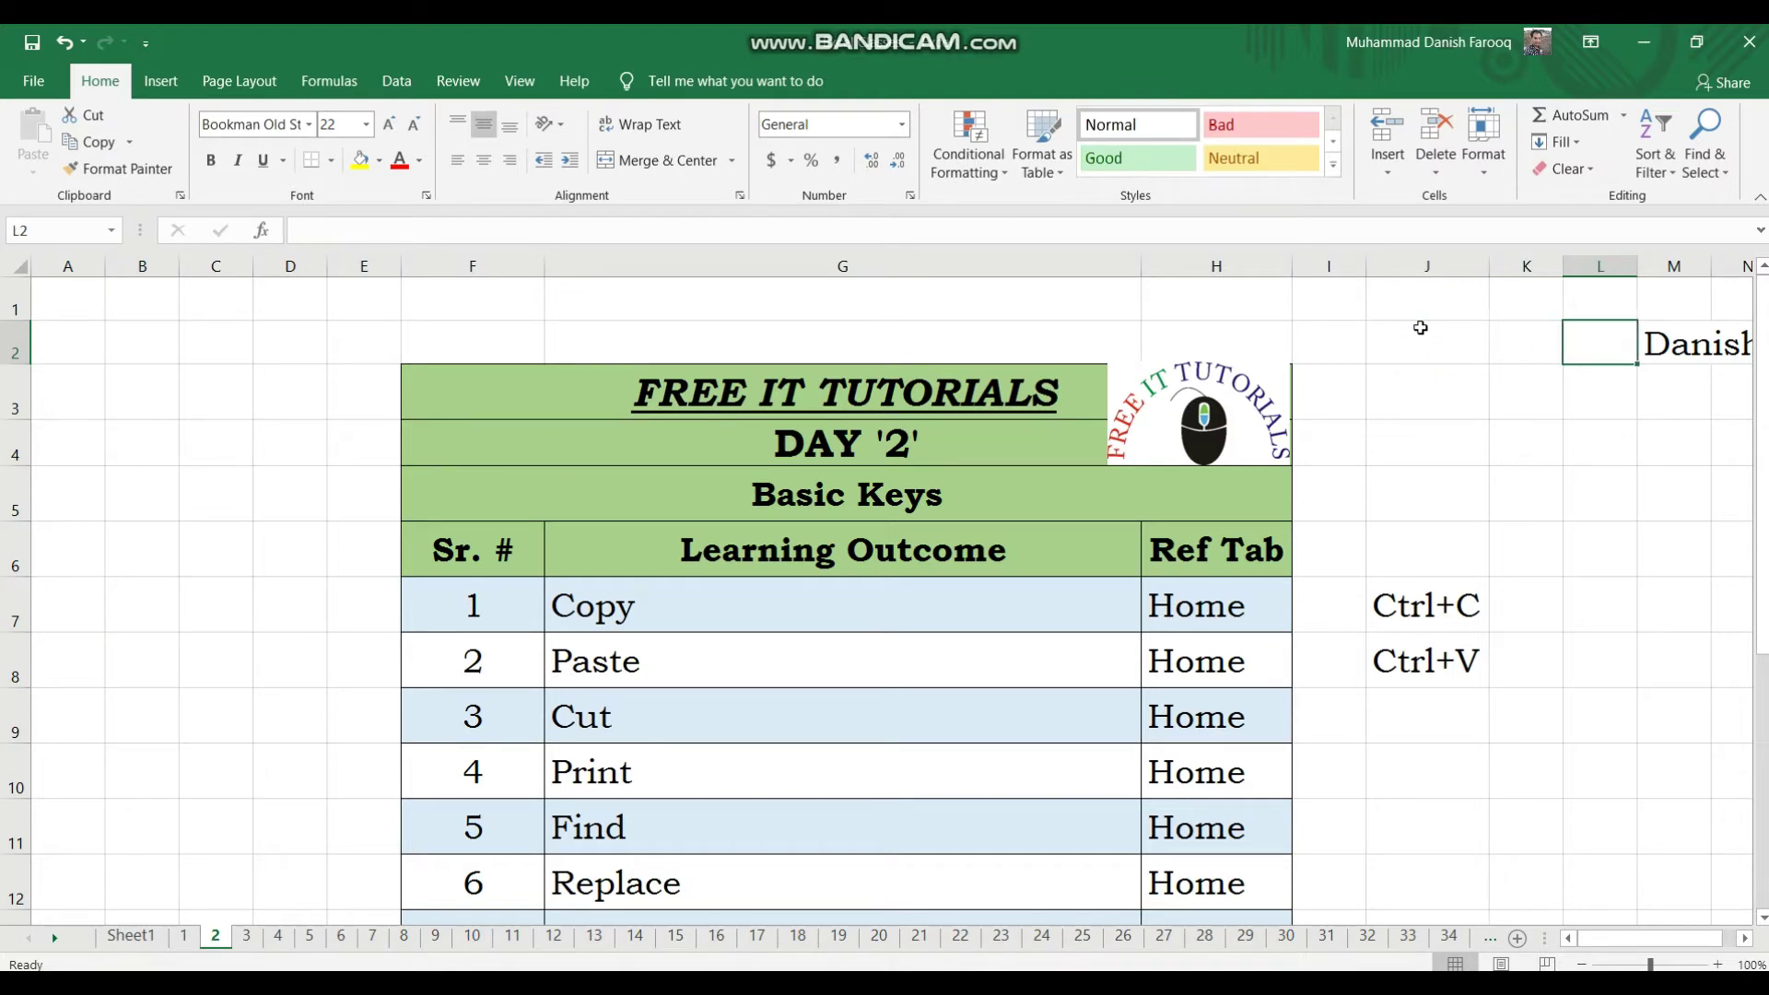
pyautogui.press('Right')
pyautogui.press('Delete')
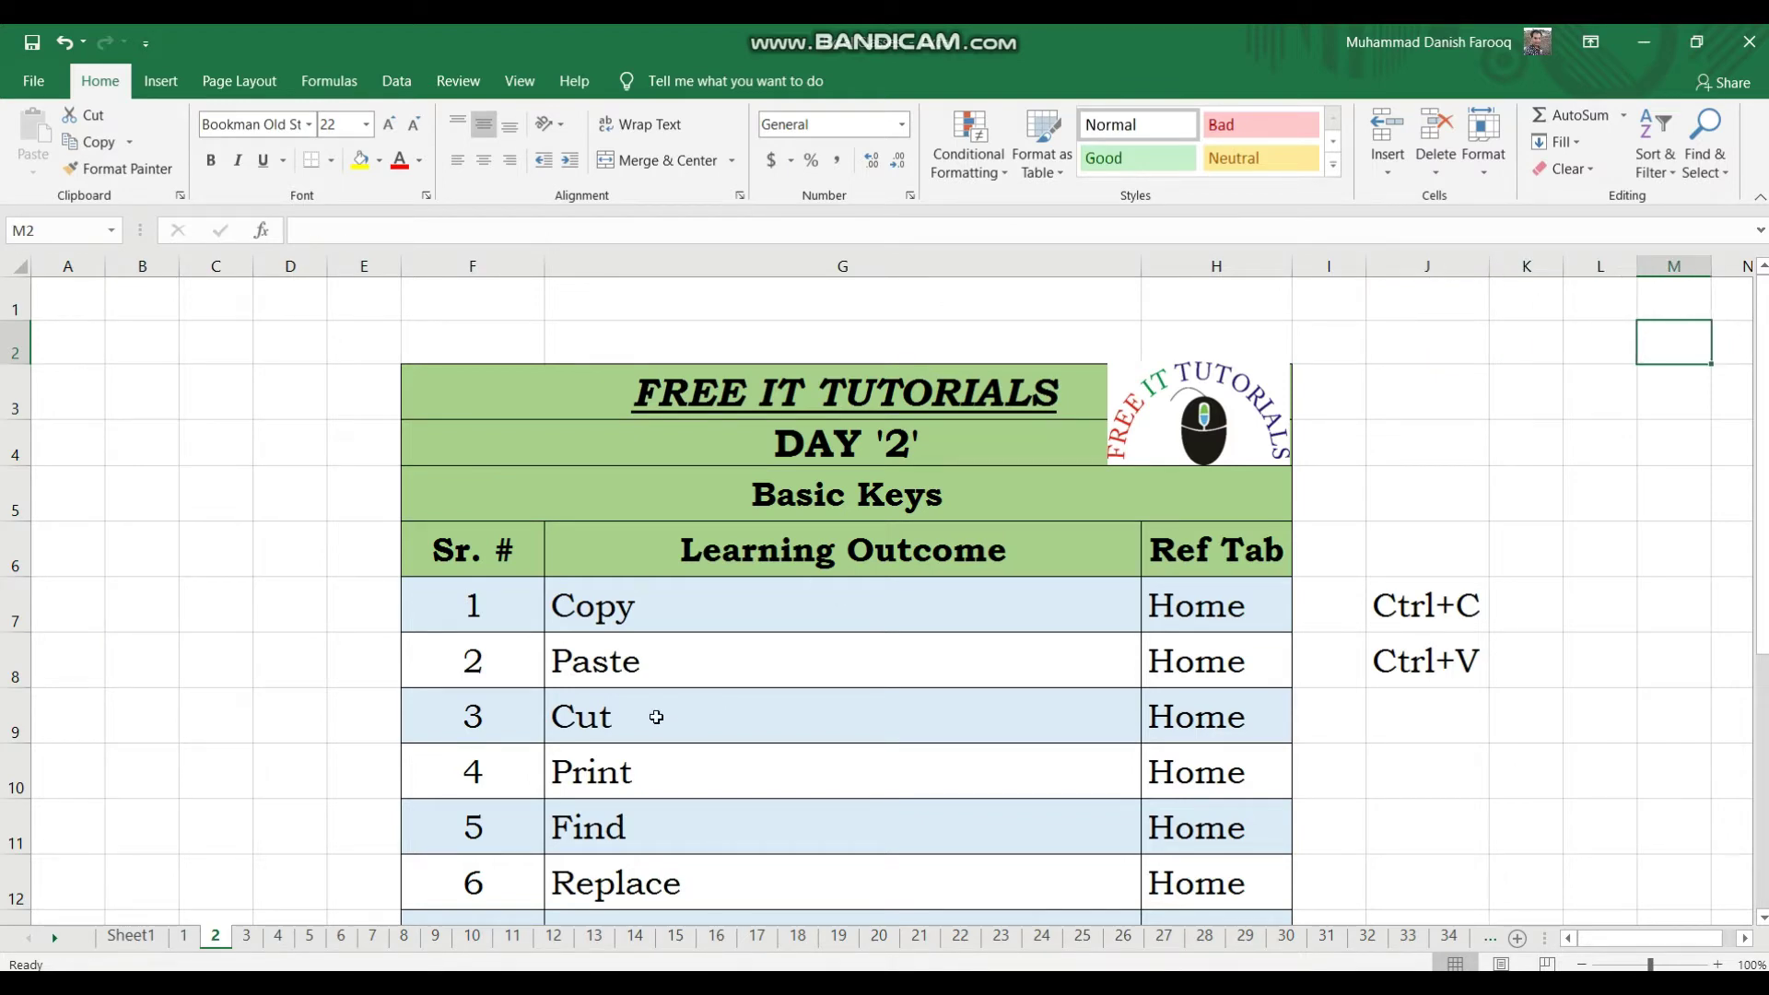
pyautogui.click(273, 600)
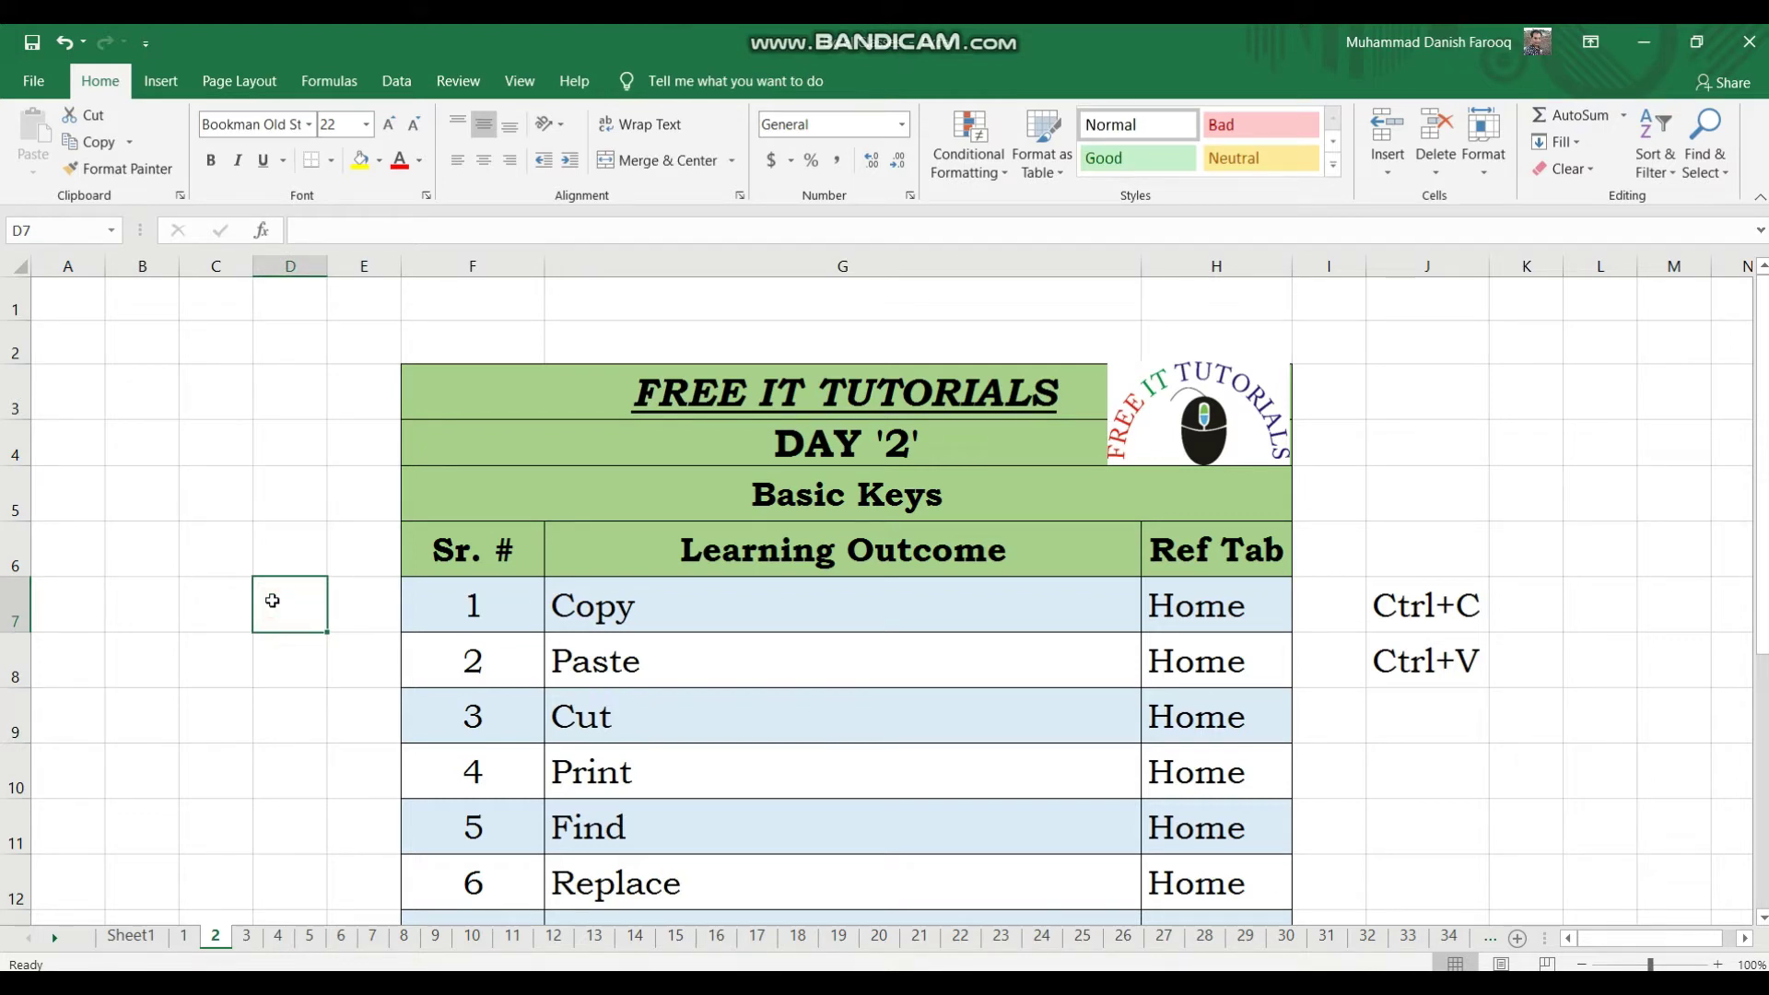
pyautogui.click(240, 459)
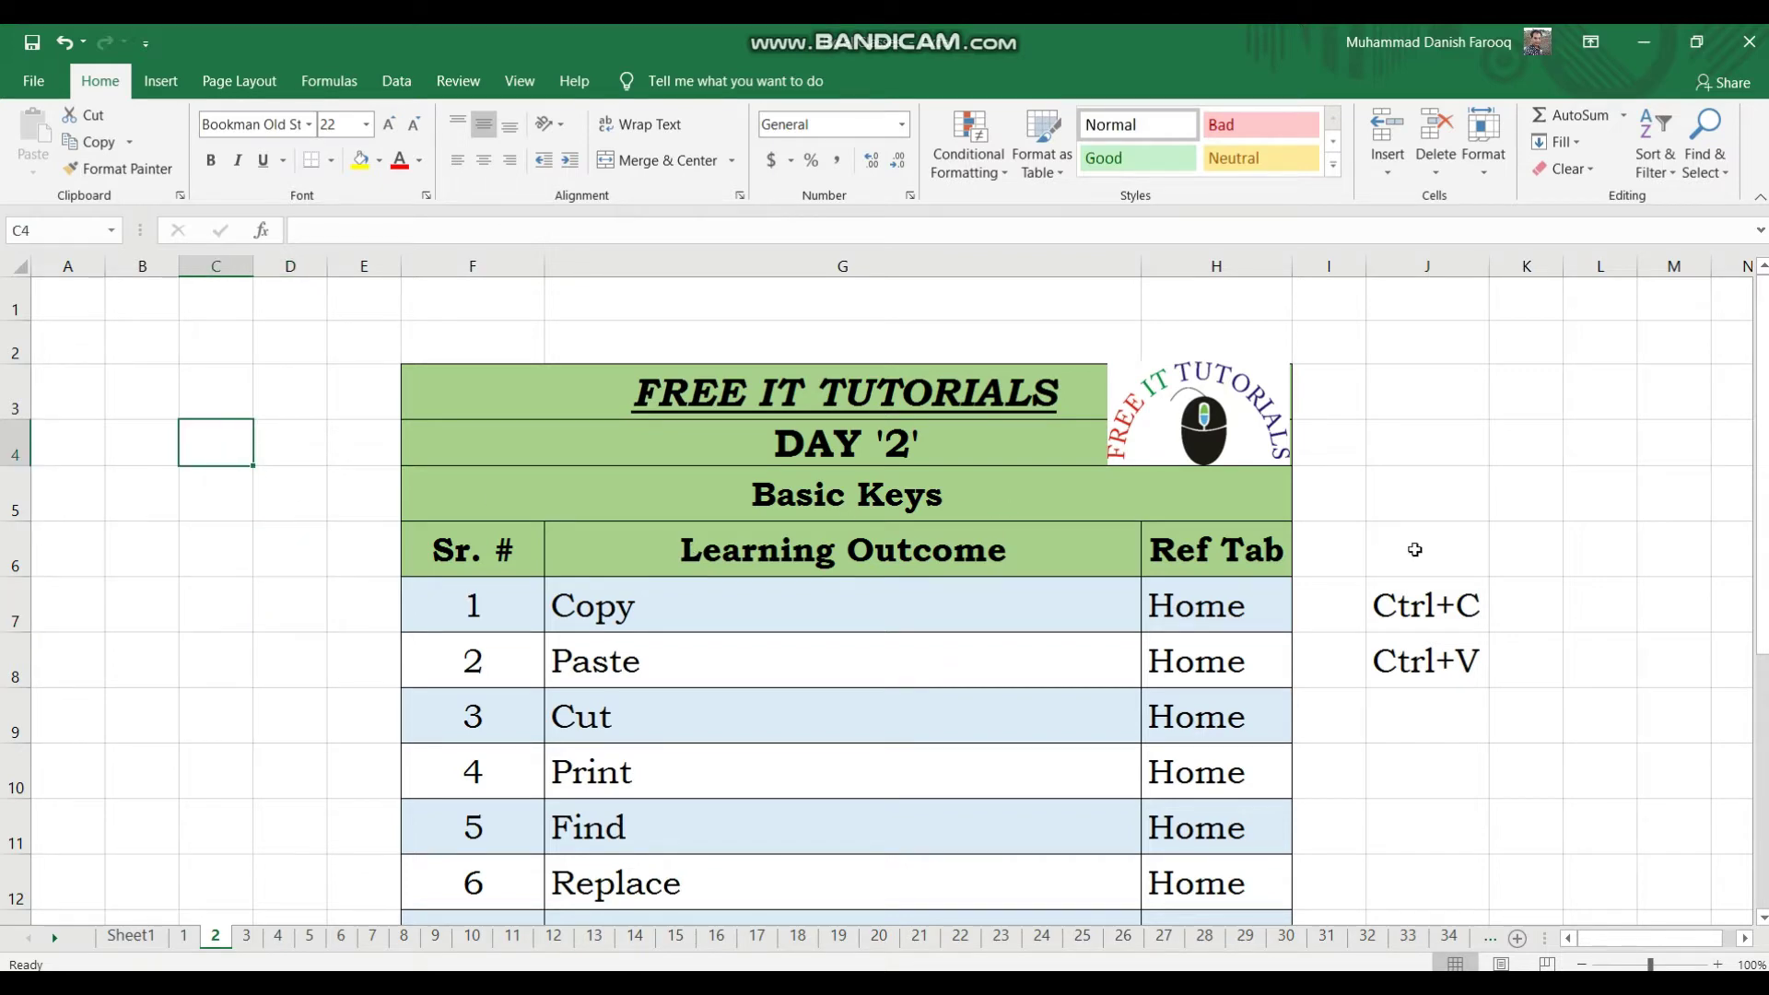
pyautogui.click(1448, 599)
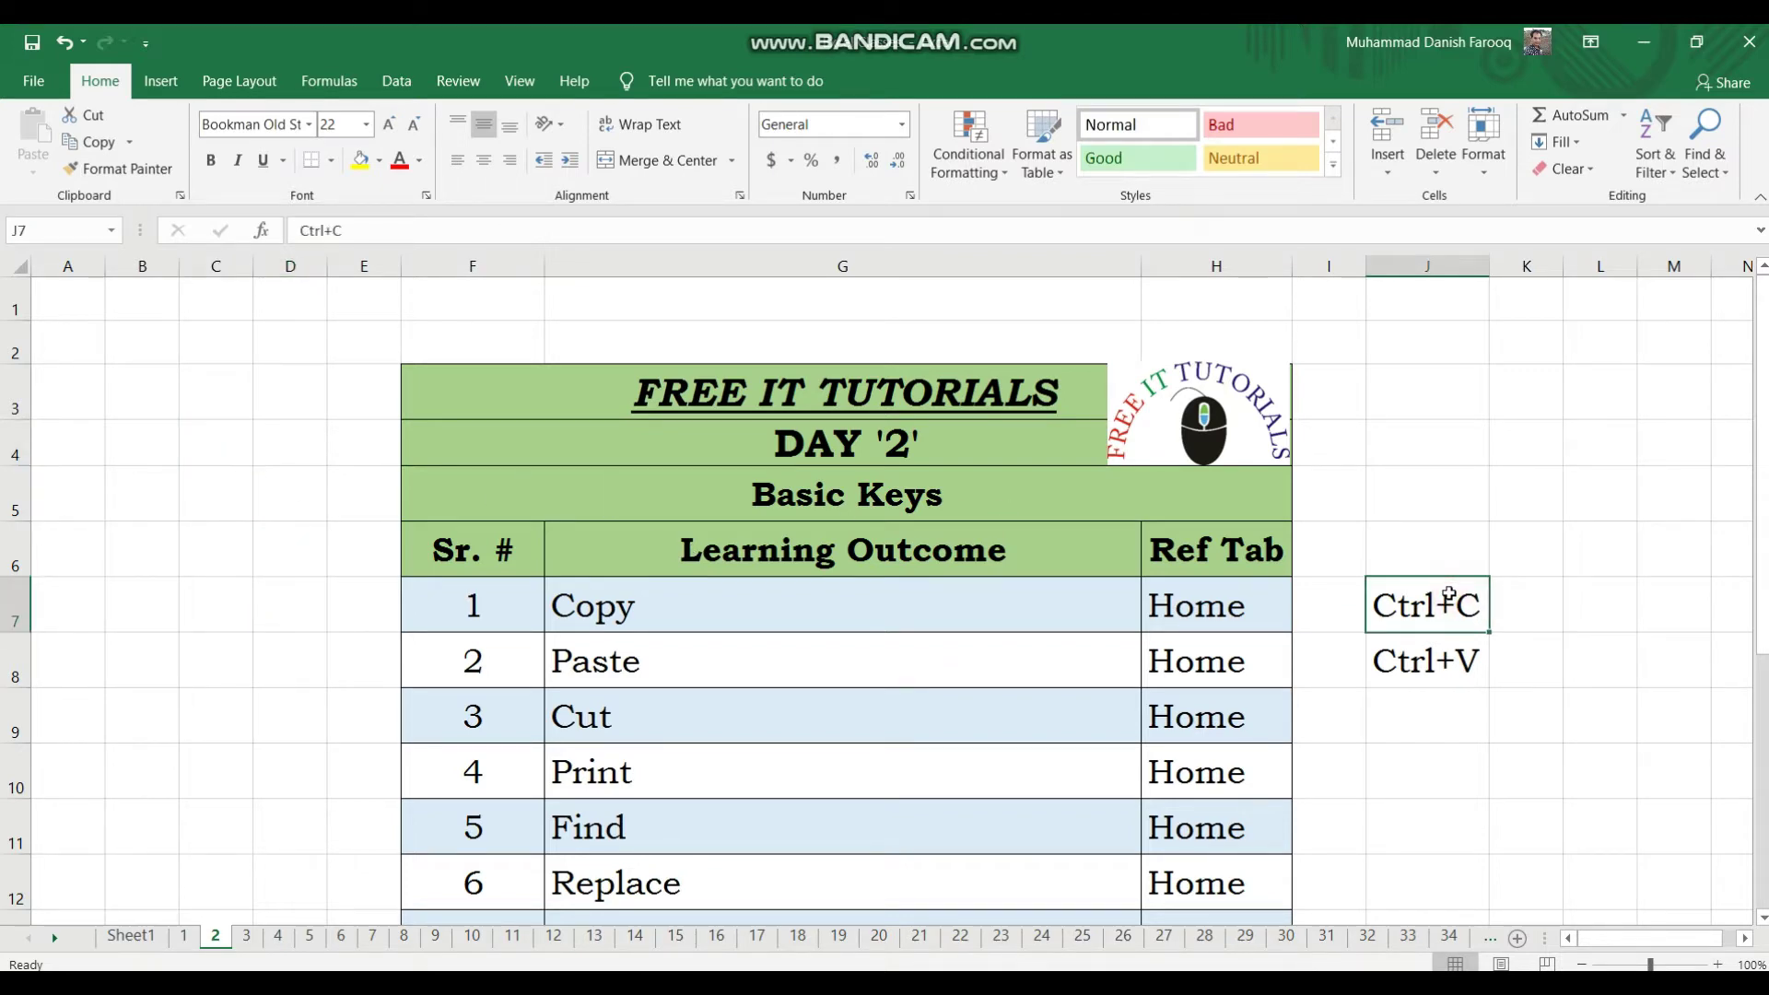
pyautogui.click(1462, 716)
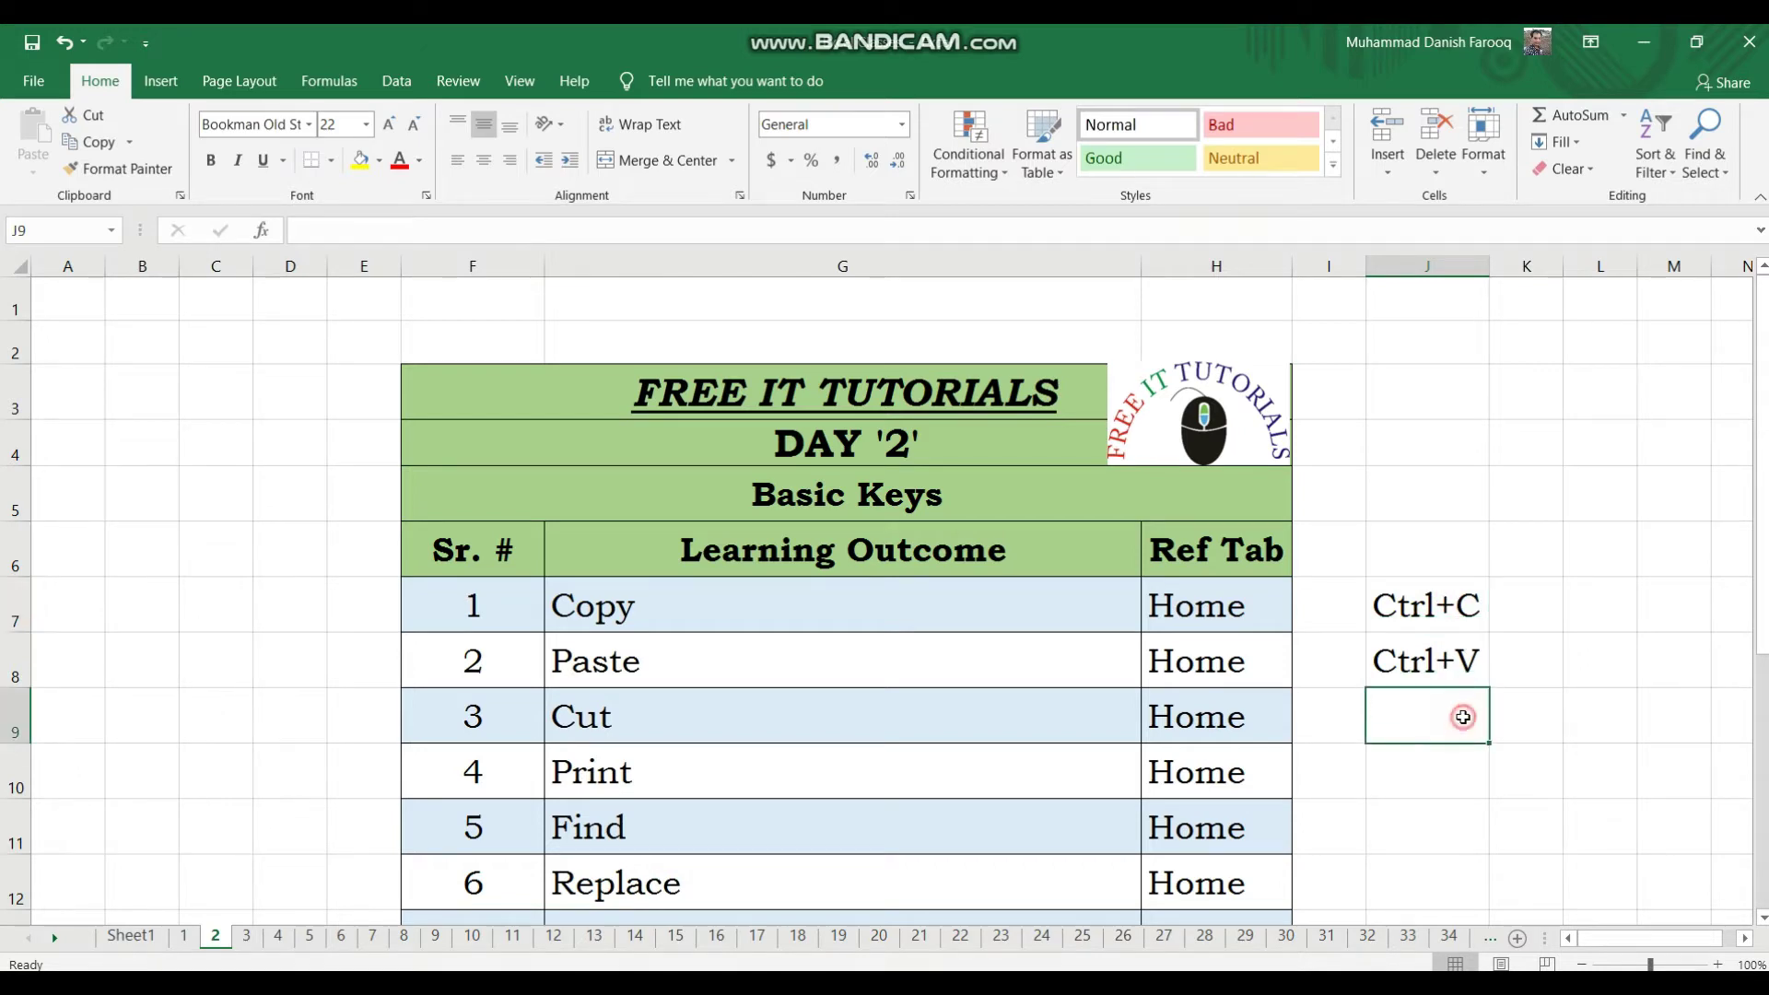
pyautogui.click(1409, 599)
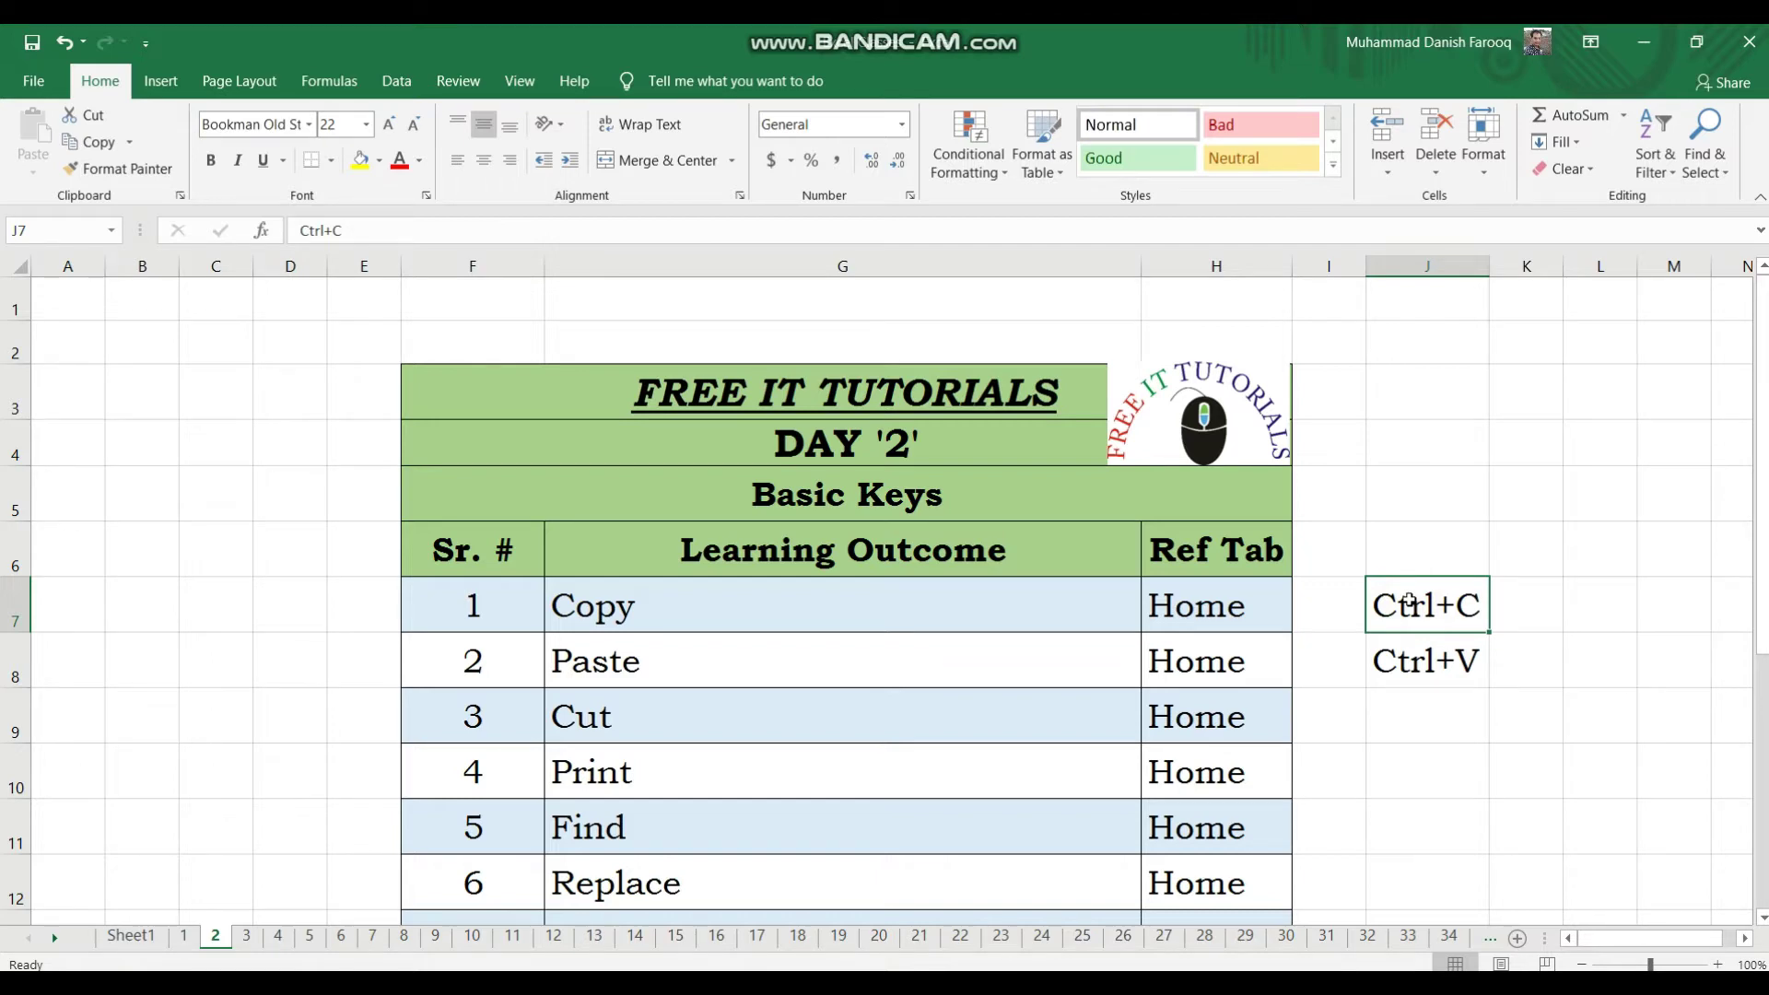
pyautogui.hotkey('ctrl', 'c')
pyautogui.click(1412, 711)
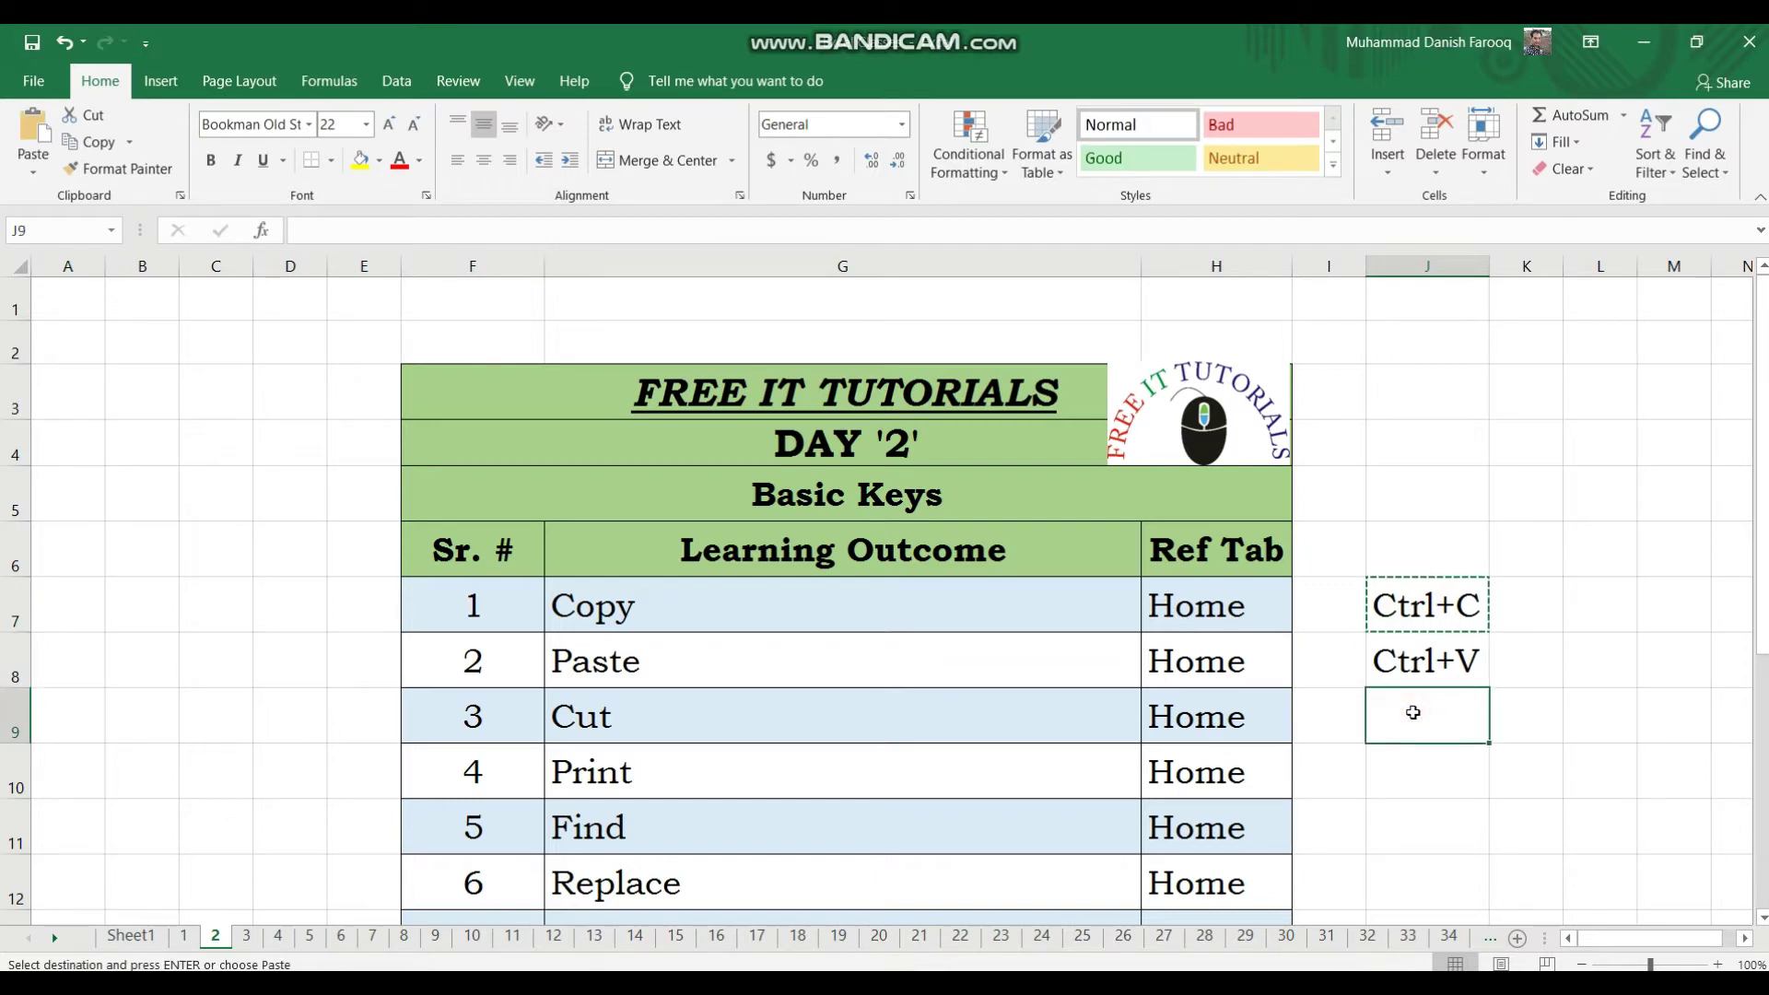
pyautogui.hotkey('ctrl', 'v')
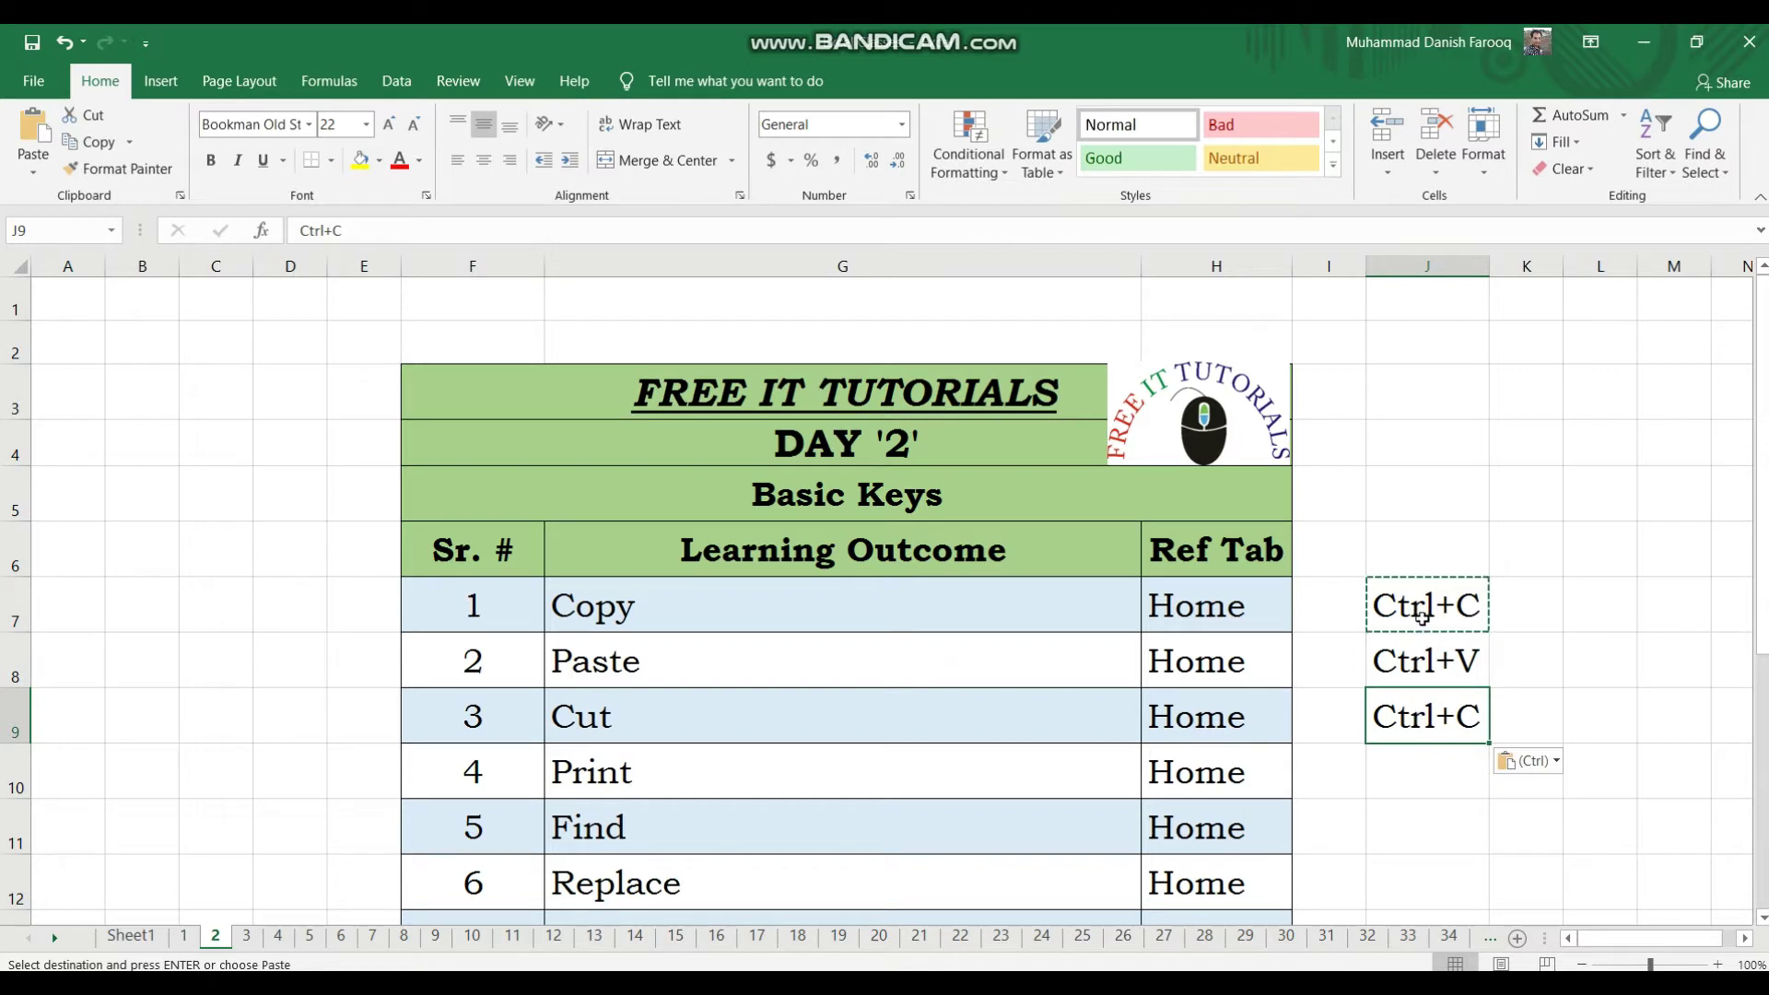
pyautogui.click(1419, 615)
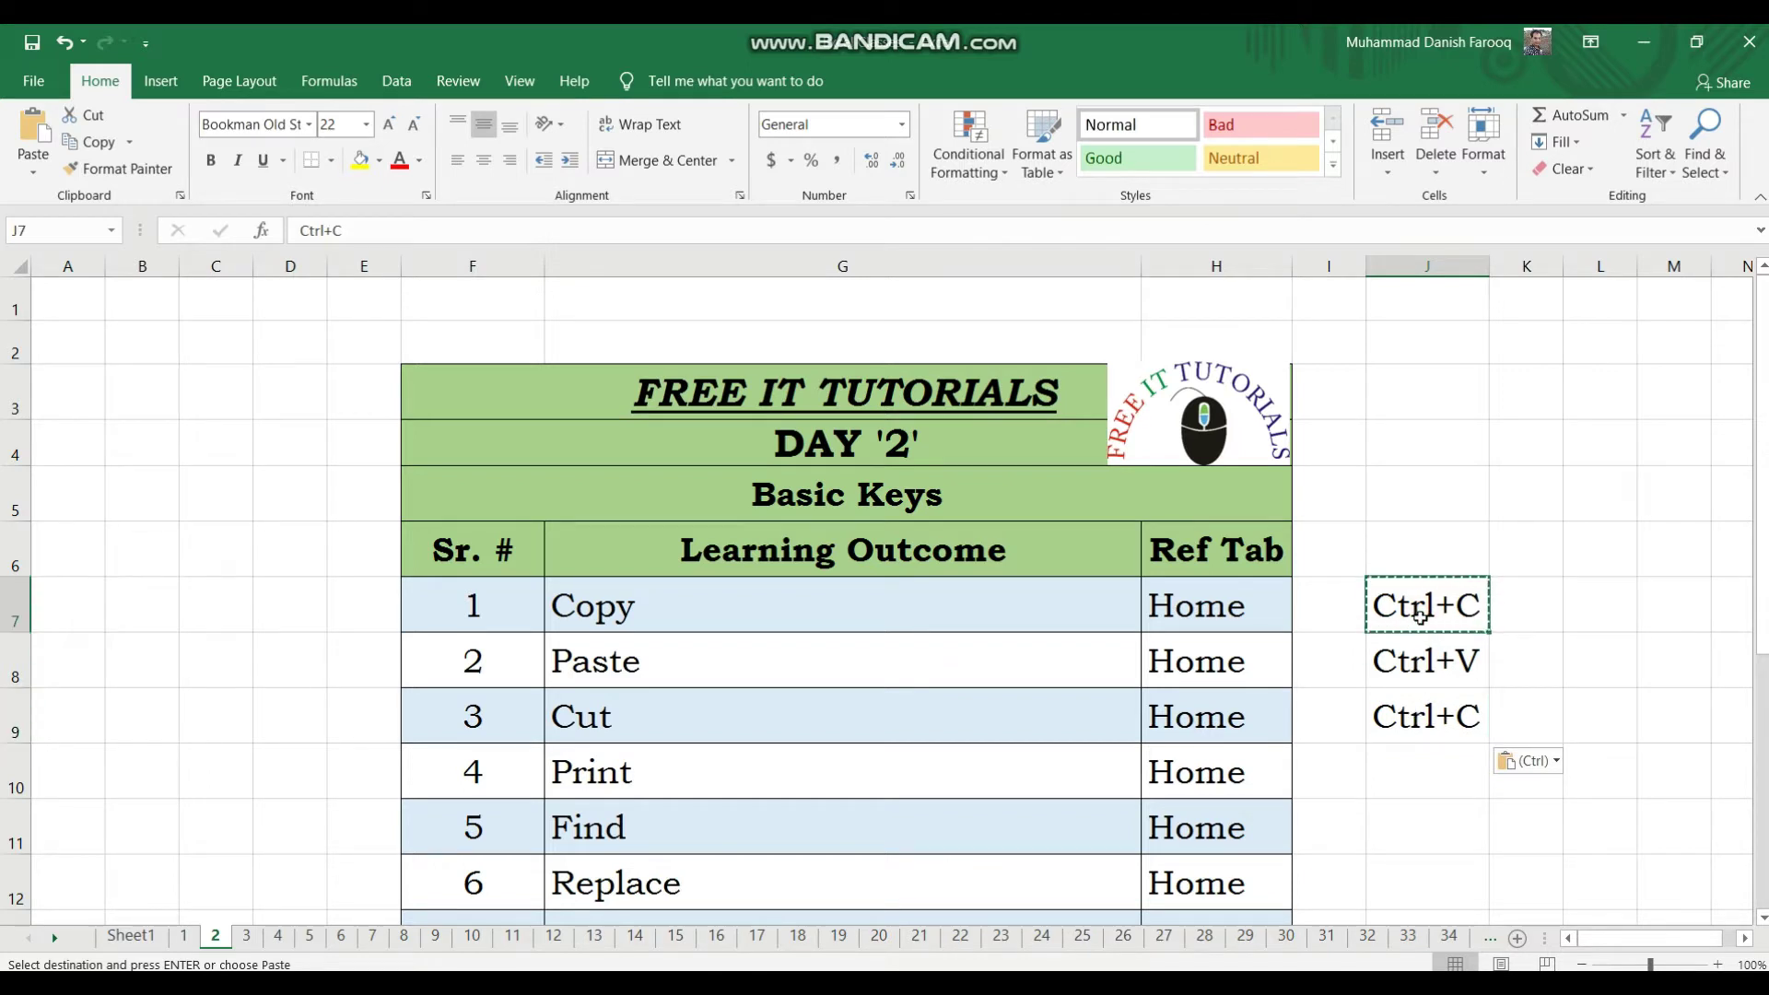
pyautogui.click(1427, 712)
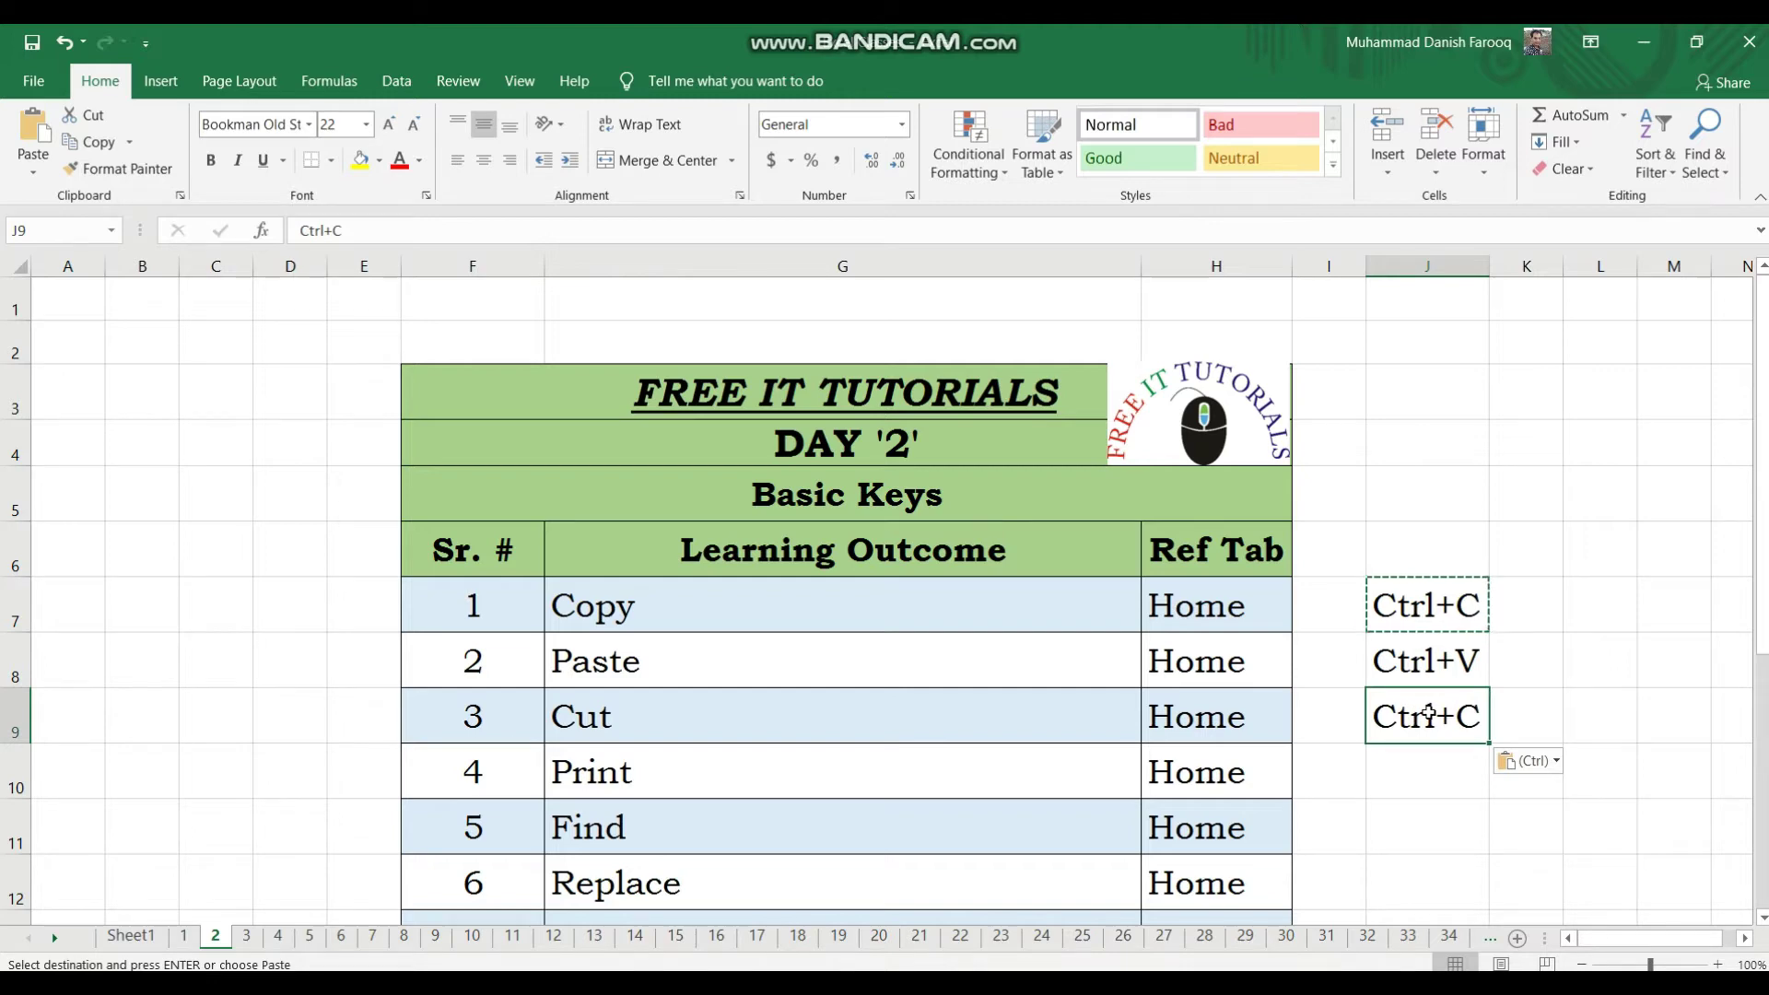
pyautogui.click(1420, 592)
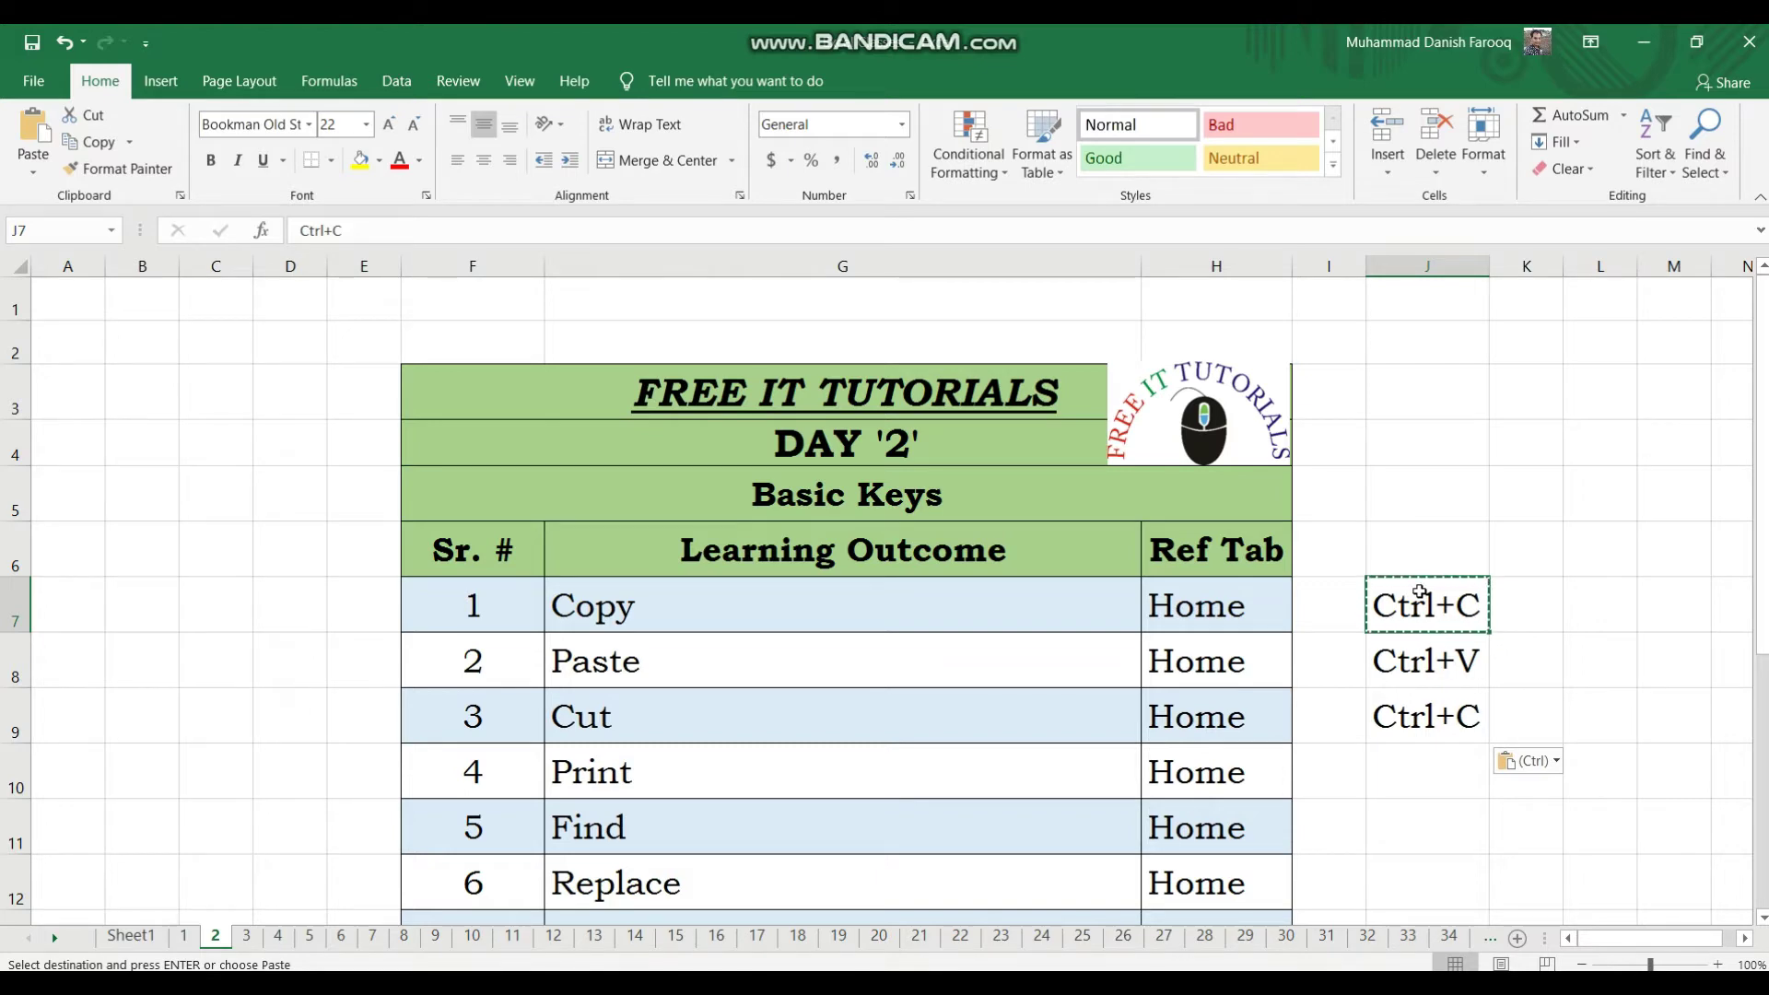
pyautogui.press('Delete')
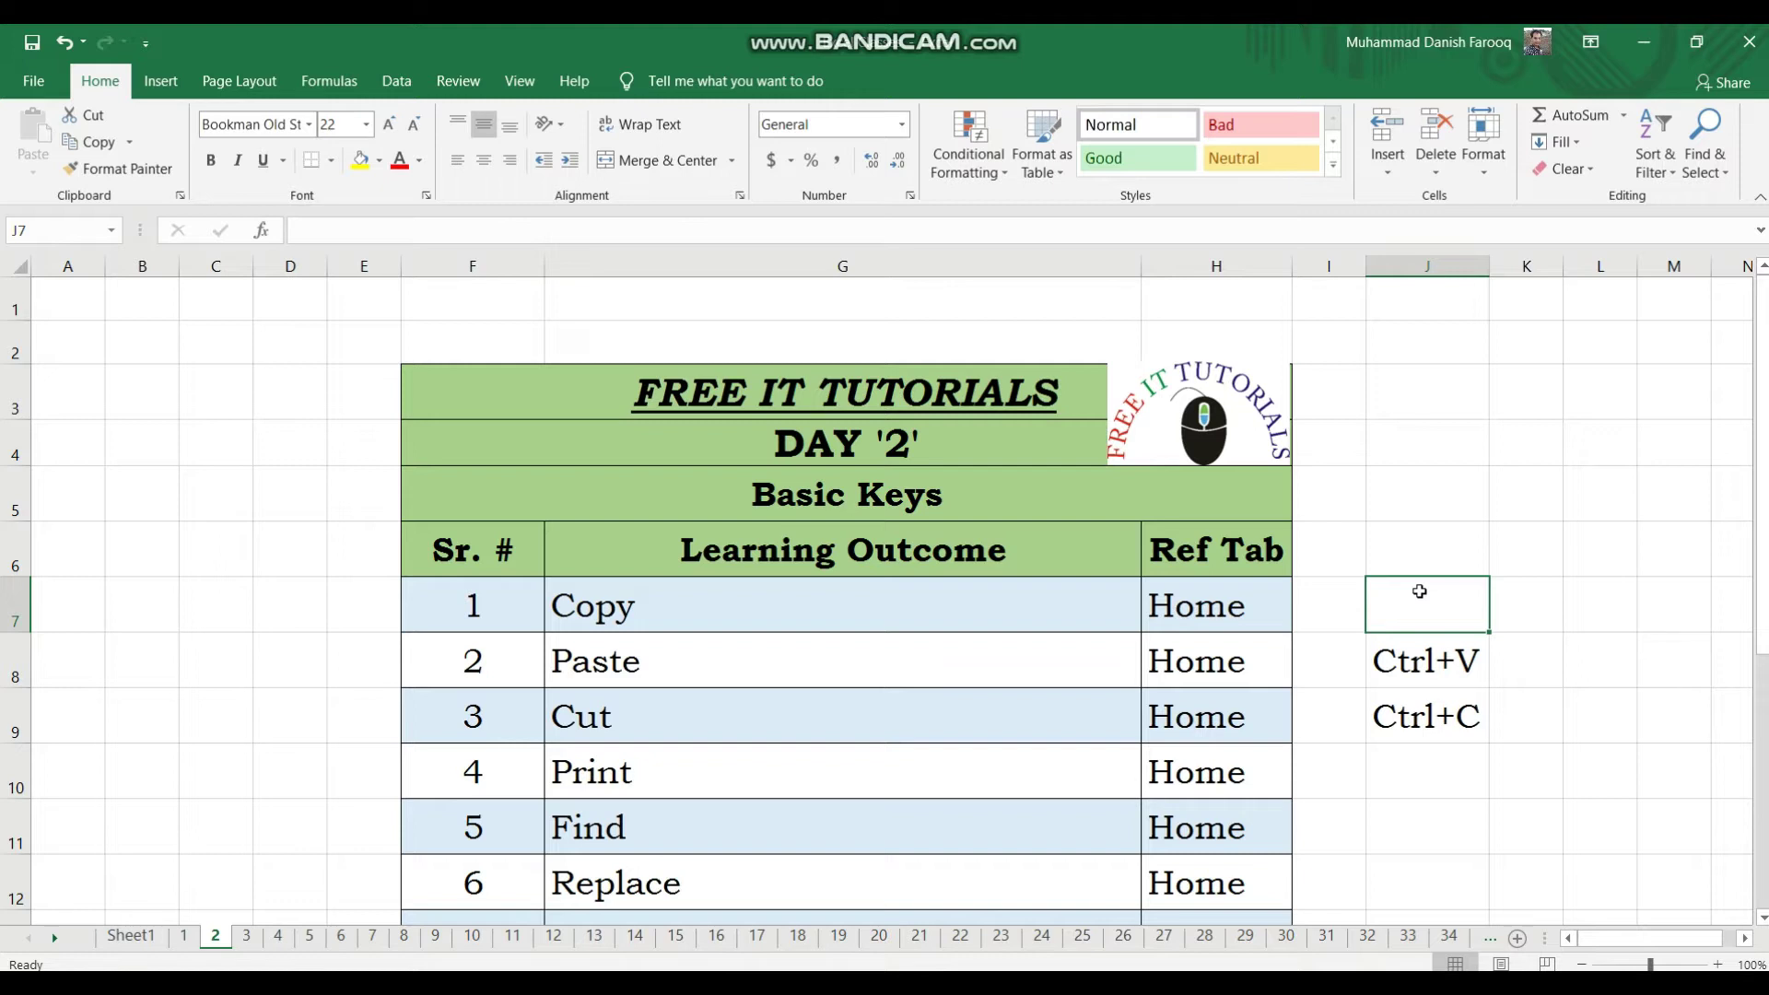
pyautogui.click(1432, 710)
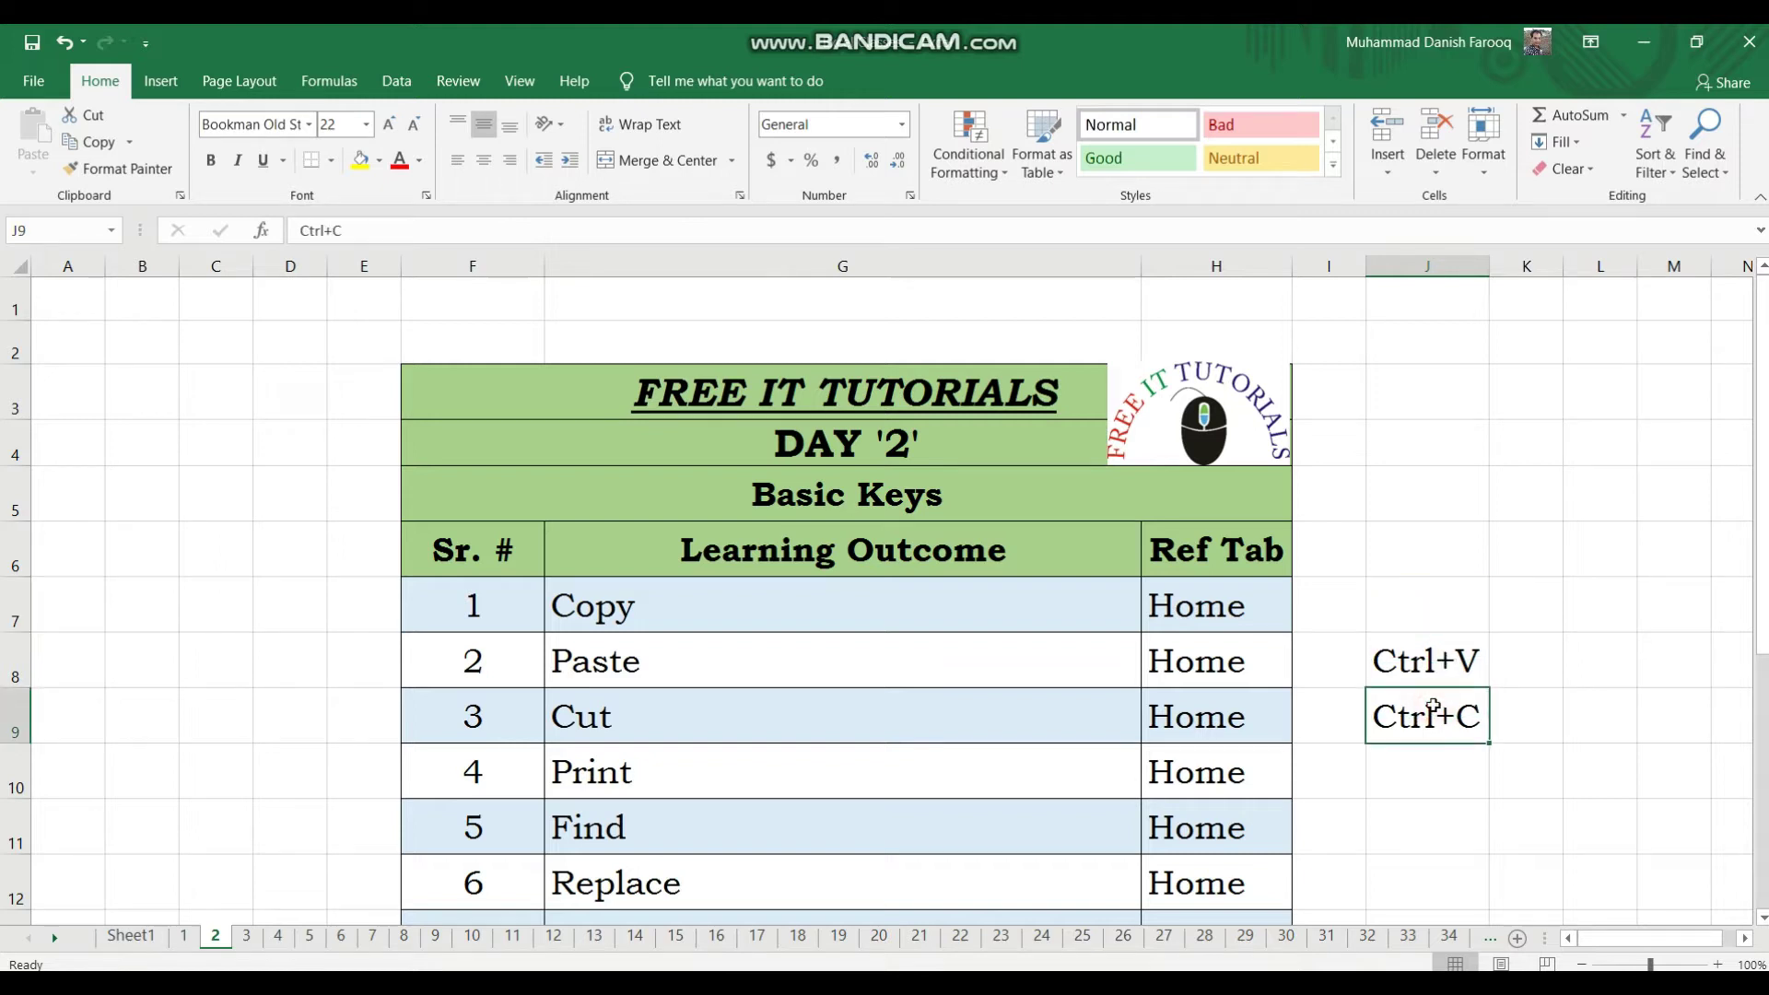
pyautogui.hotkey('ctrl', 'c')
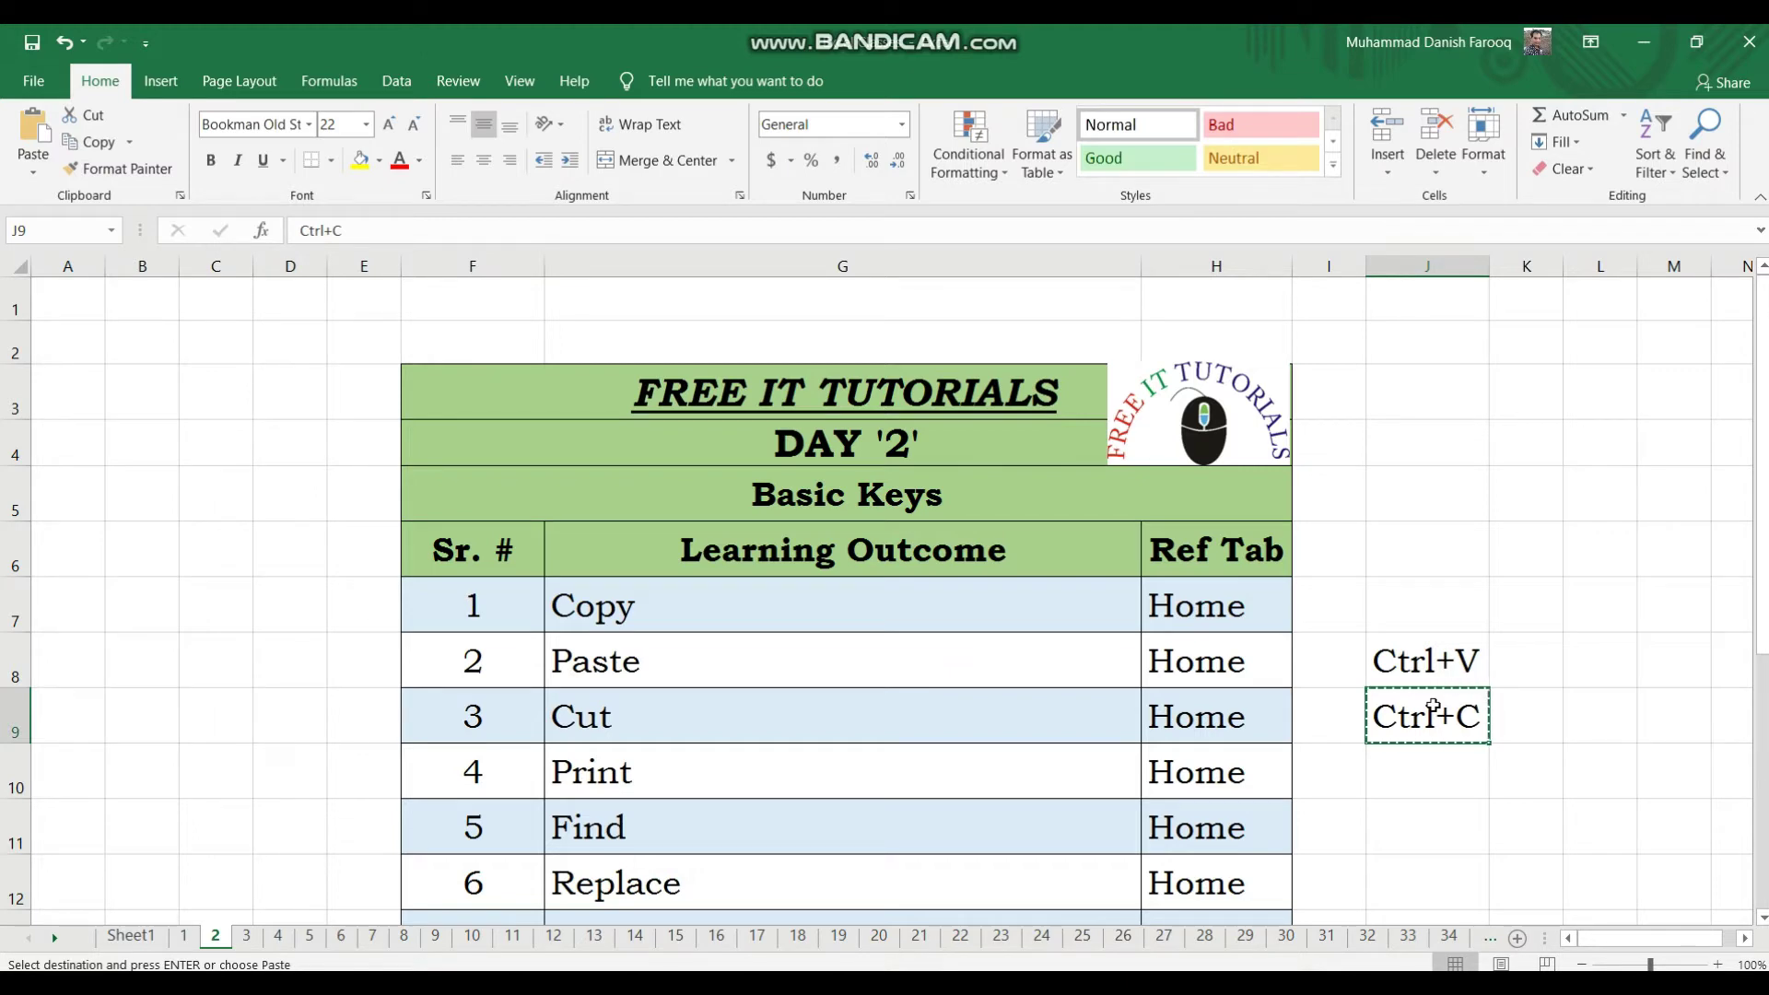
pyautogui.click(1414, 616)
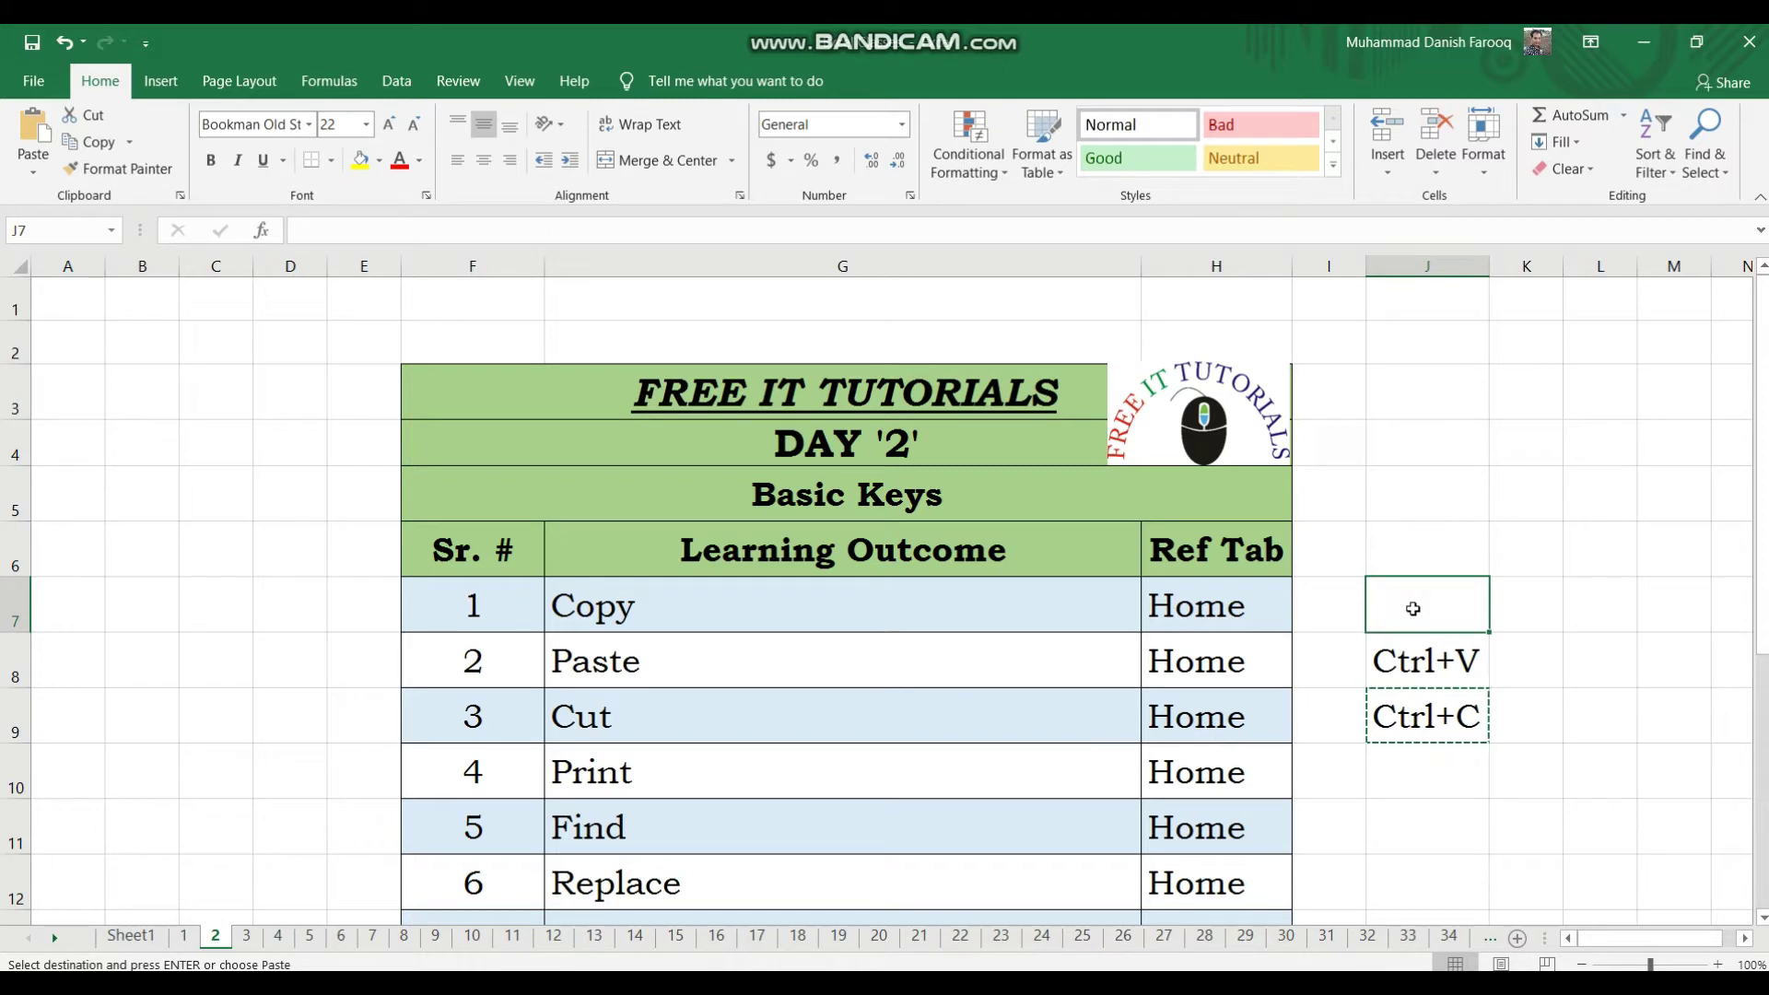
pyautogui.hotkey('ctrl', 'v')
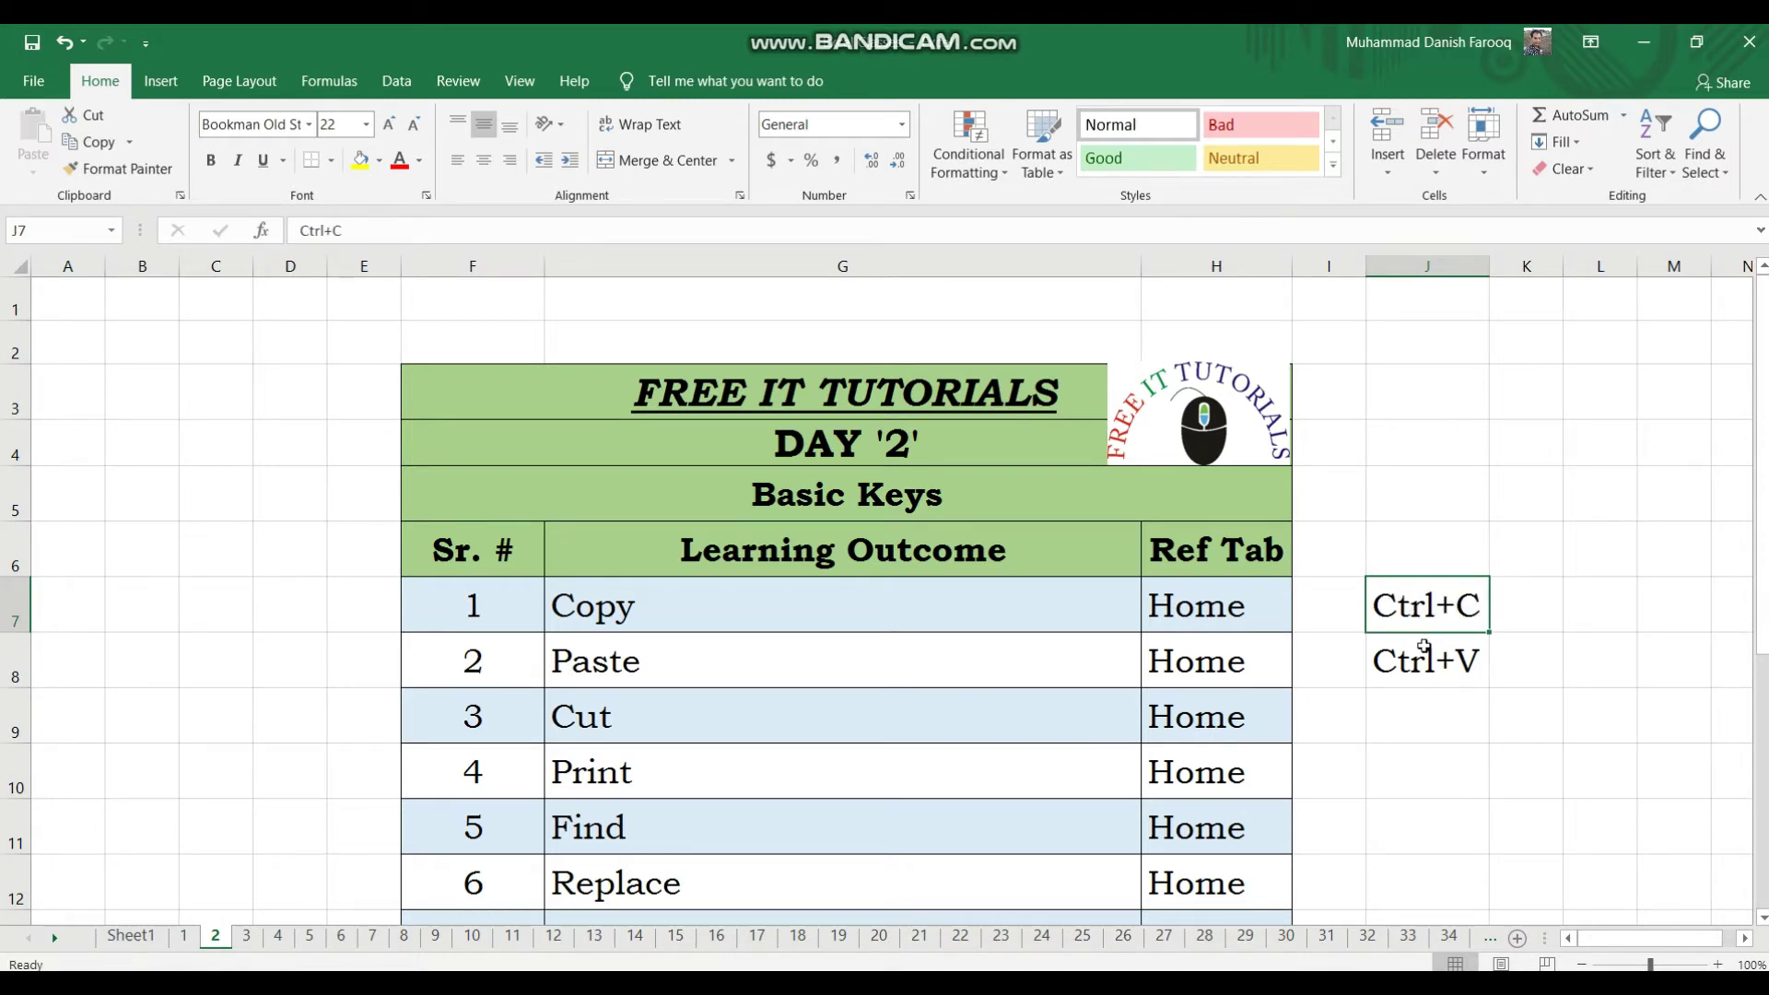
# Enter Ctrl+X in J9, then cut it and paste it into J3
pyautogui.click(1440, 725)
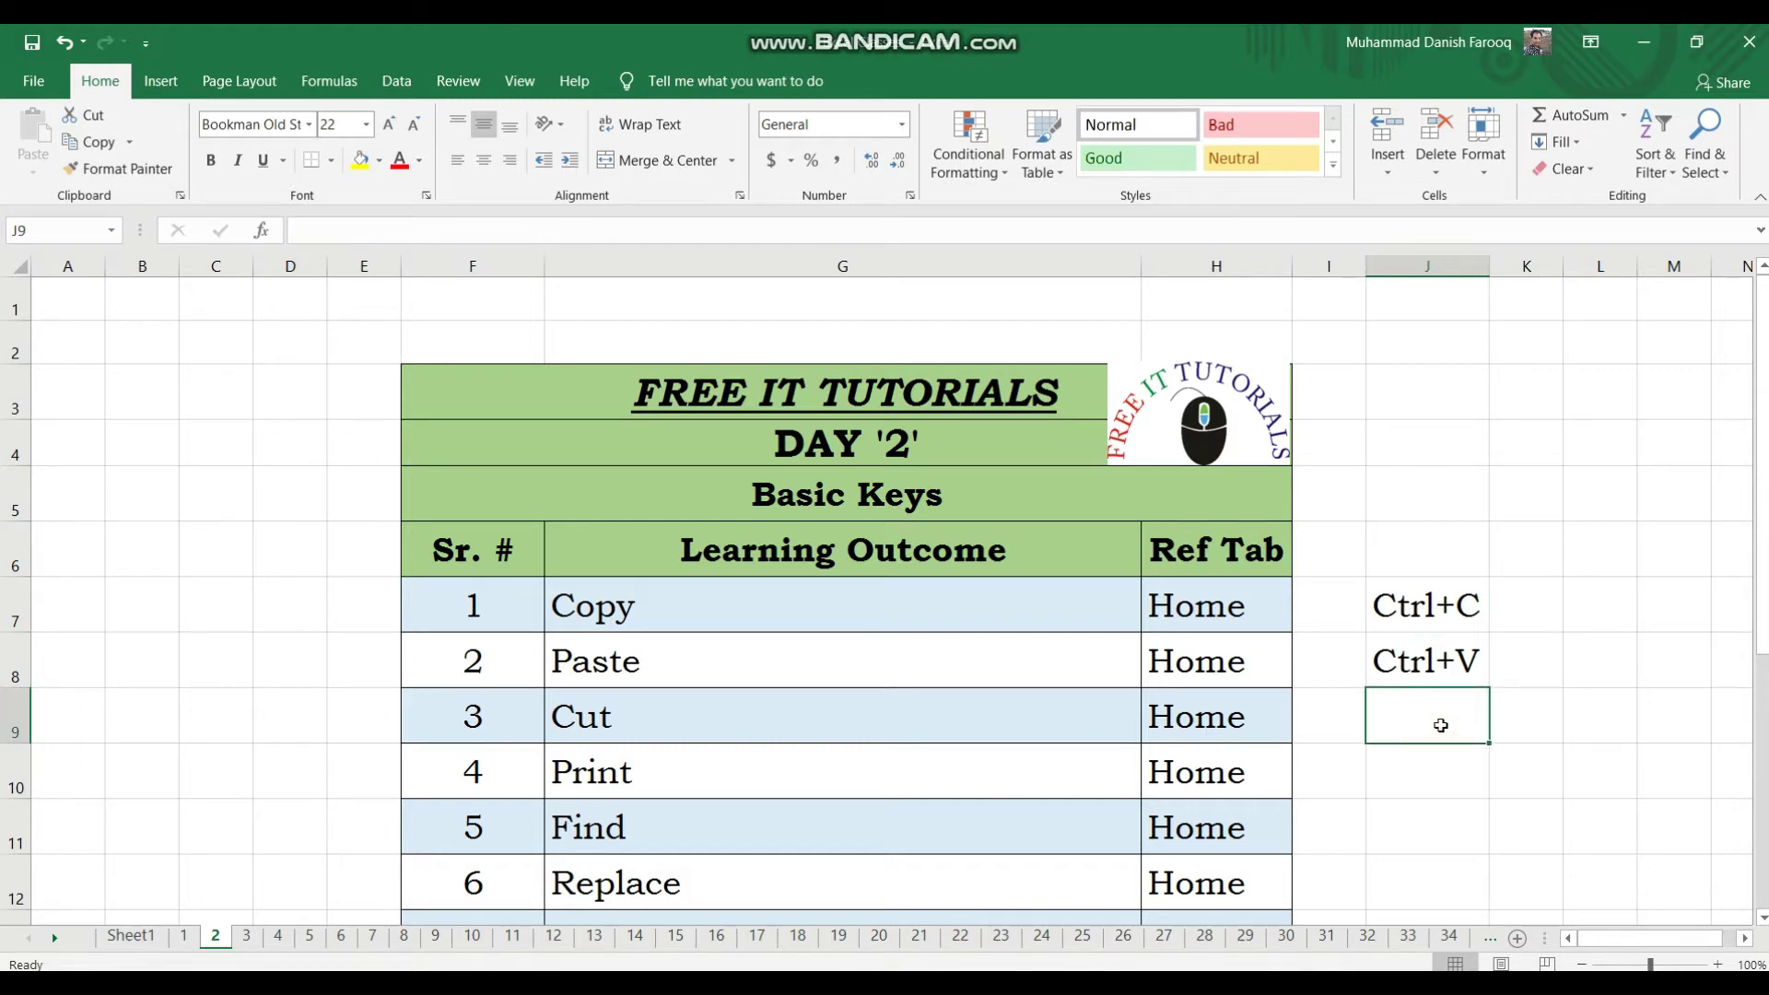
pyautogui.write('Ct')
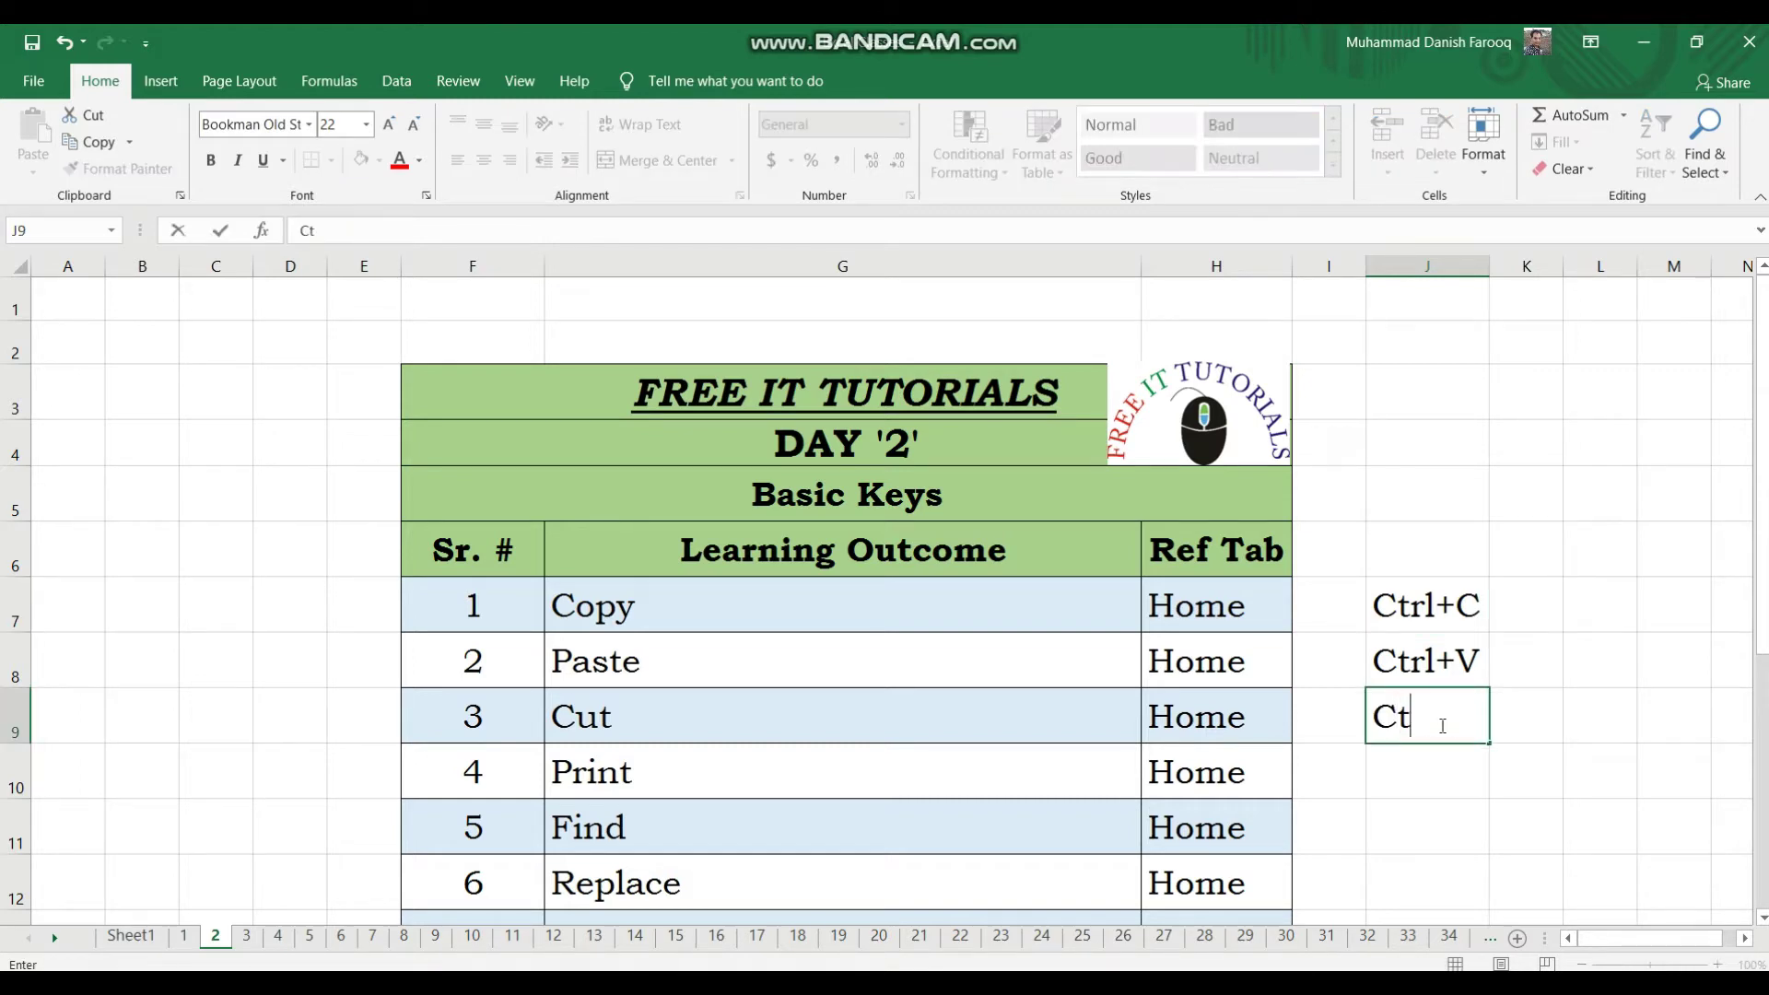
pyautogui.write('rl')
pyautogui.write('+')
pyautogui.write('X')
pyautogui.press('Return')
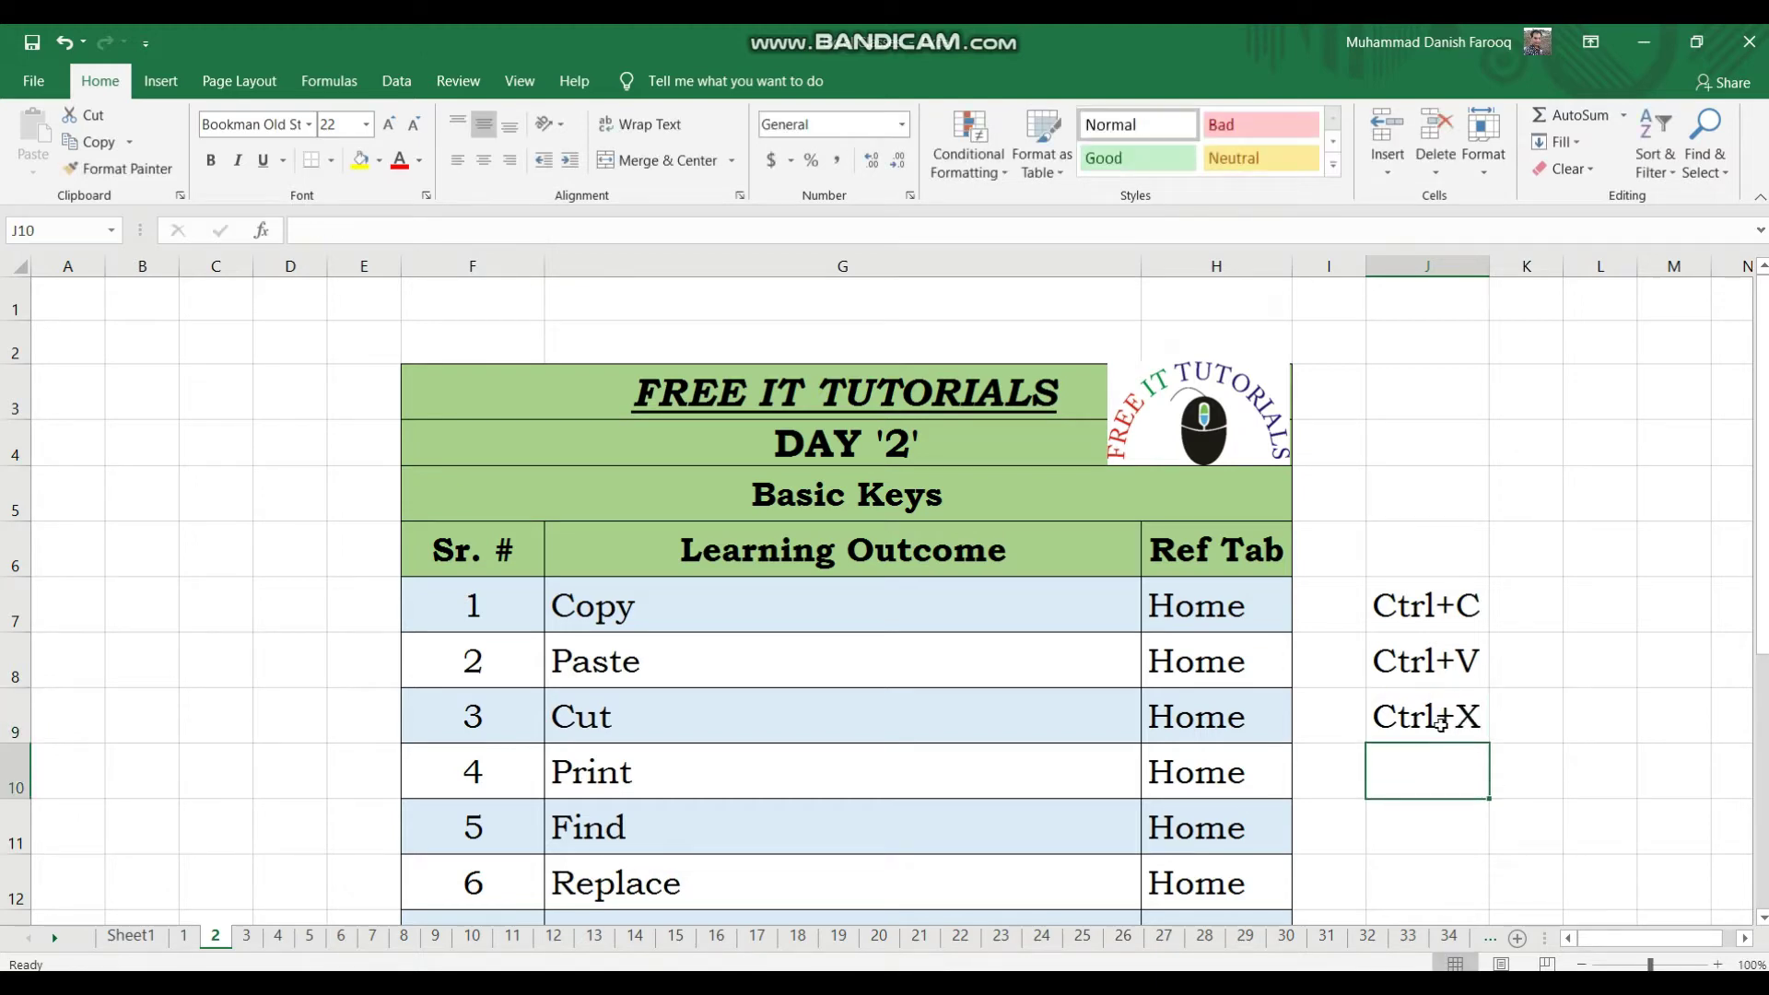
pyautogui.click(1439, 723)
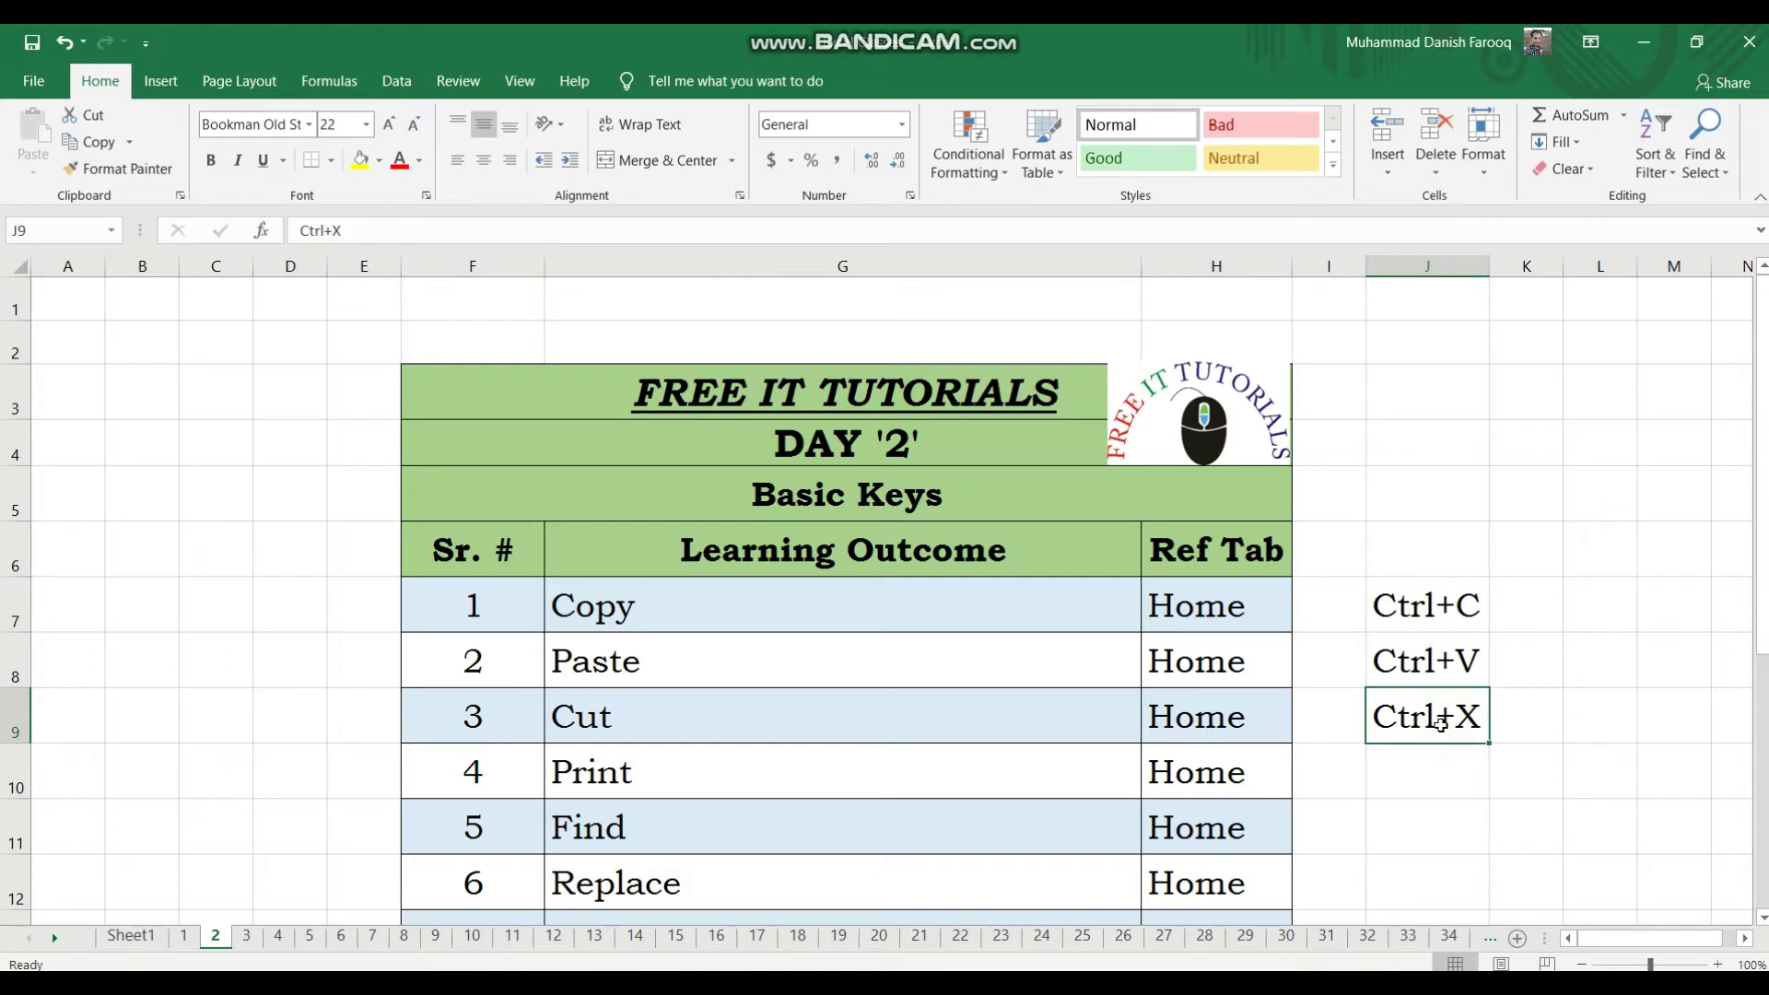
pyautogui.hotkey('ctrl', 'x')
pyautogui.click(1428, 393)
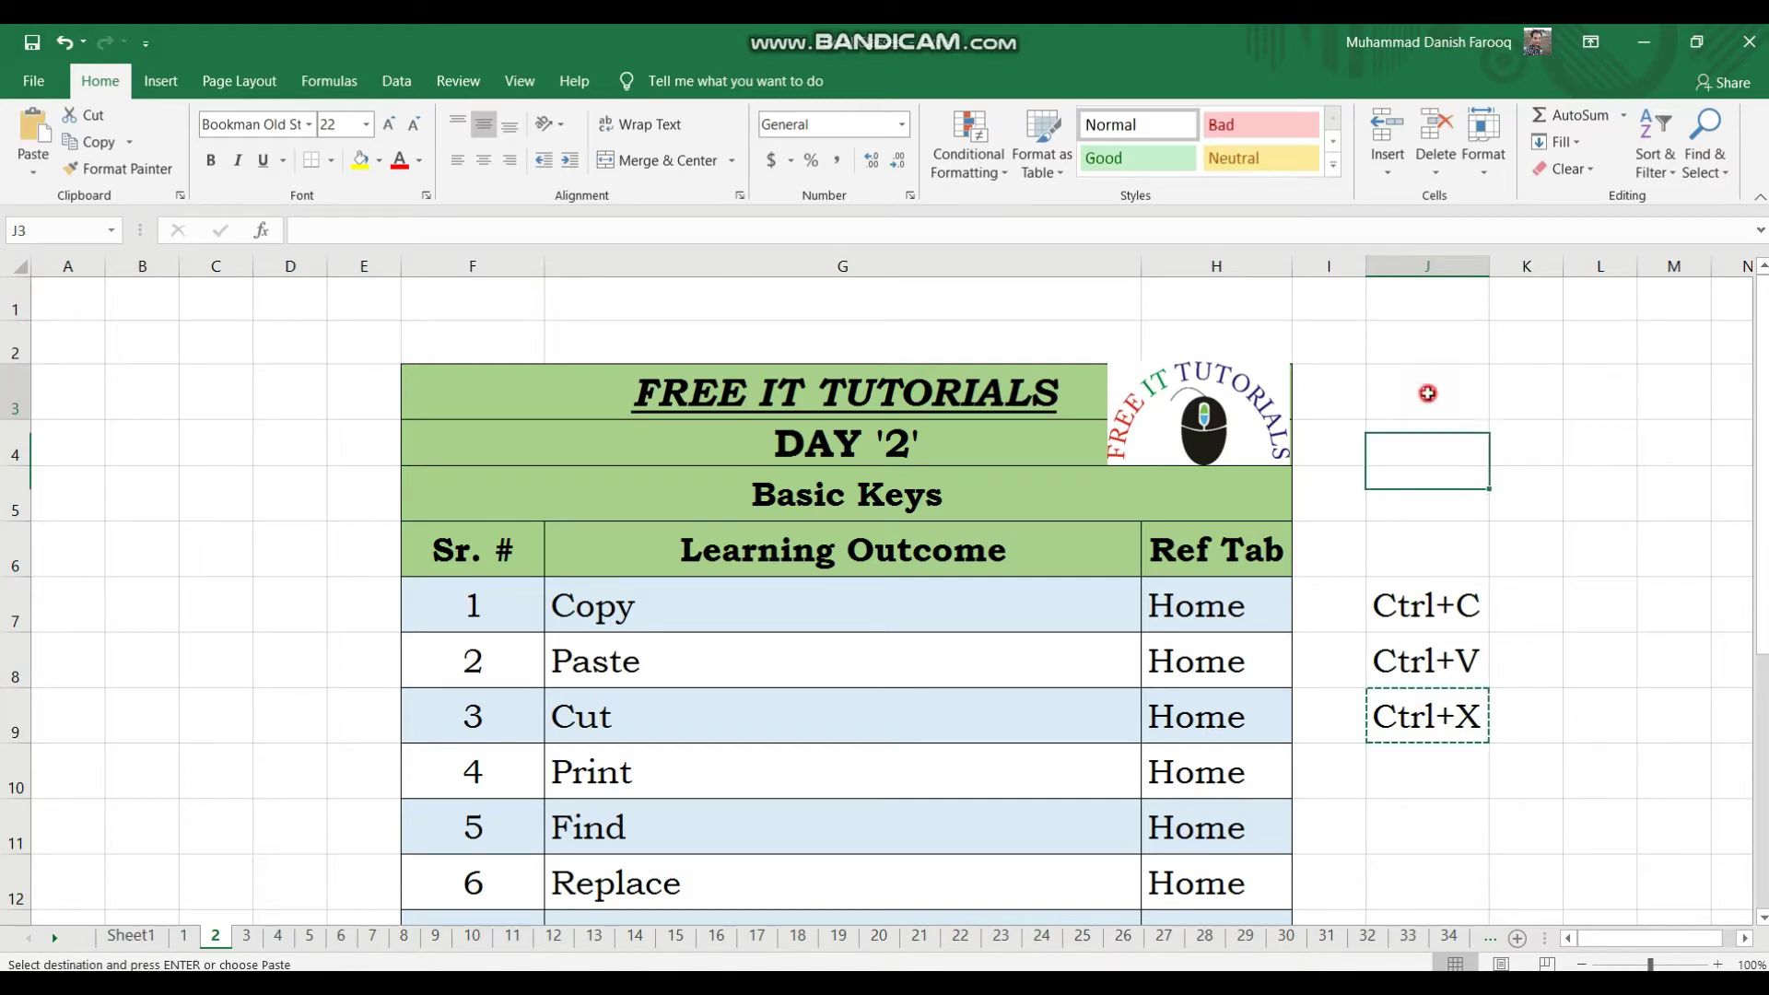
pyautogui.hotkey('ctrl', 'v')
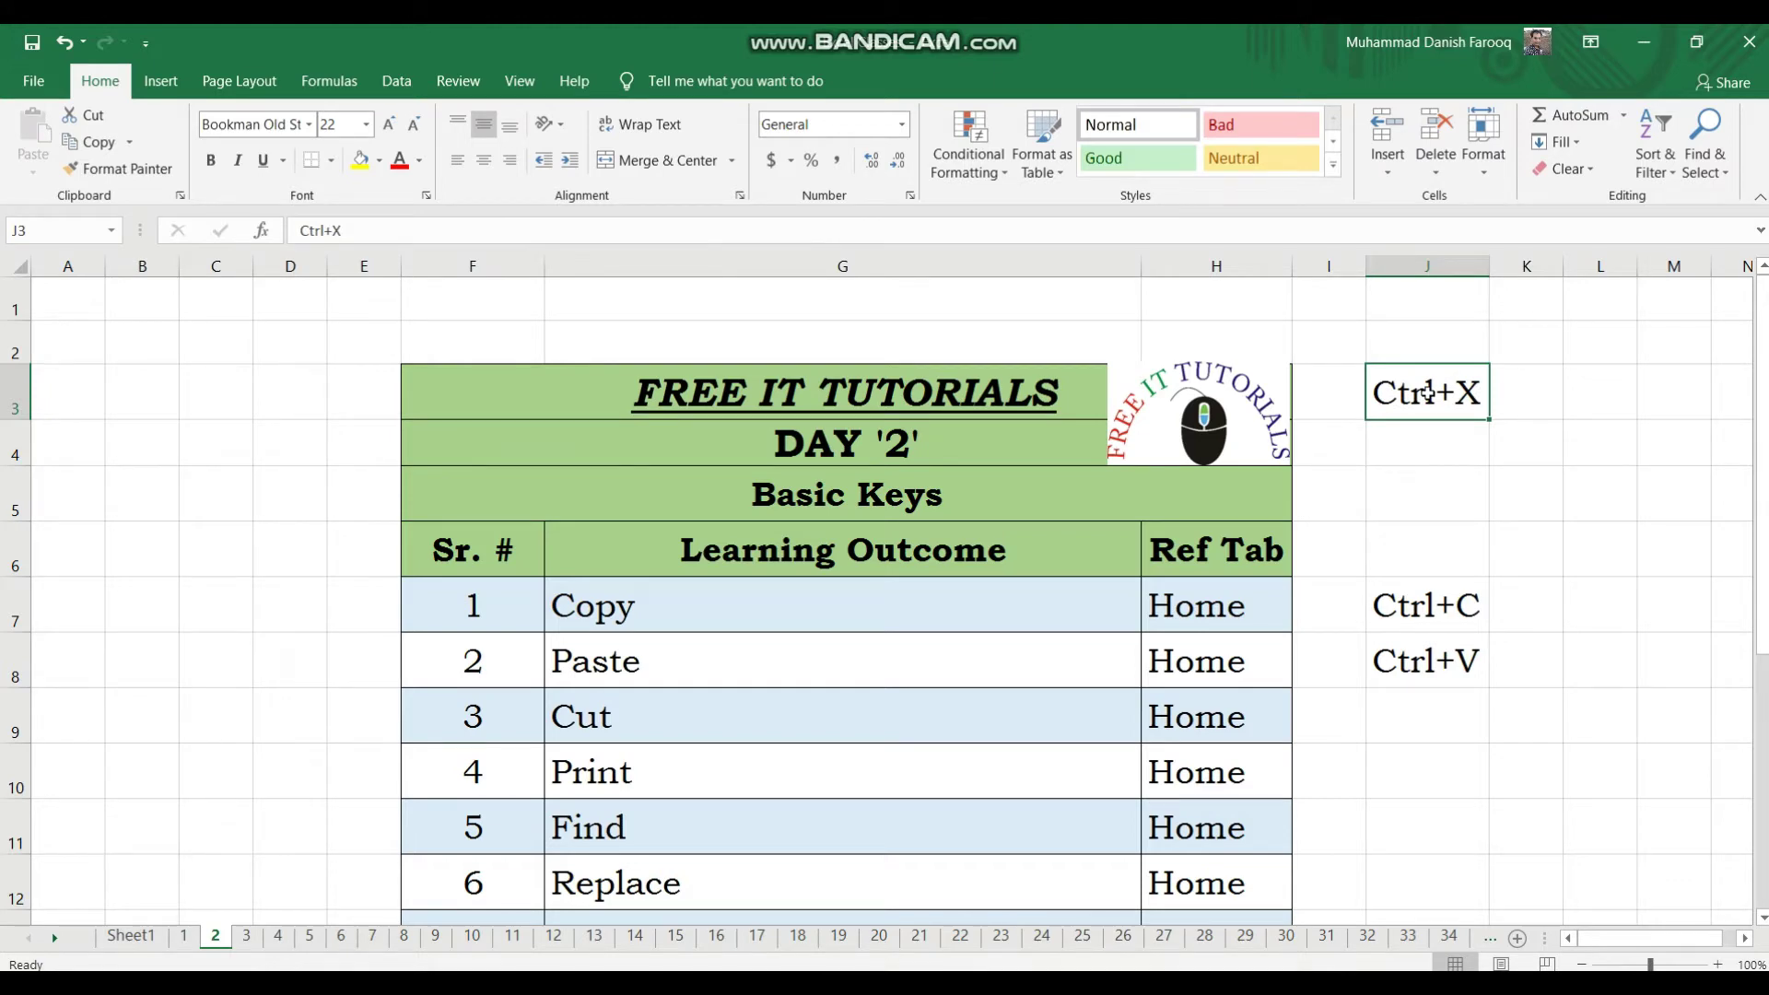
# Cut the Ctrl+X note from J3 and paste it back beside Cut in J9
pyautogui.click(1444, 375)
pyautogui.click(1578, 387)
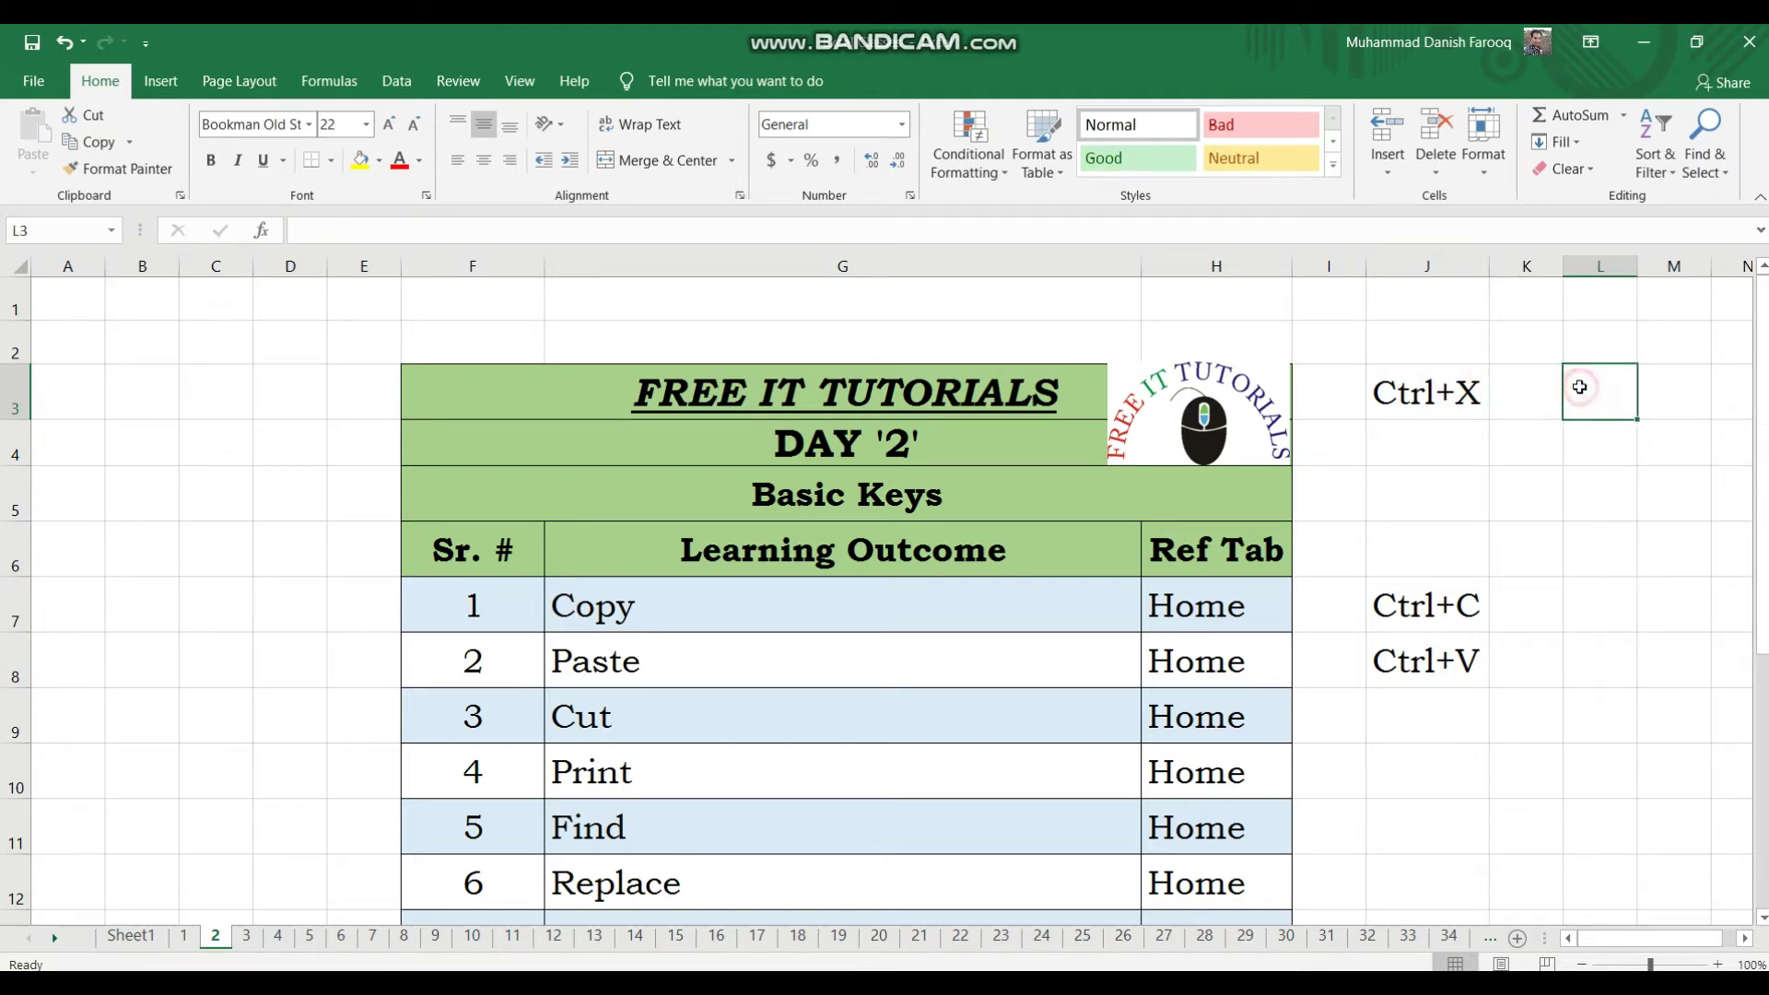
pyautogui.click(1469, 392)
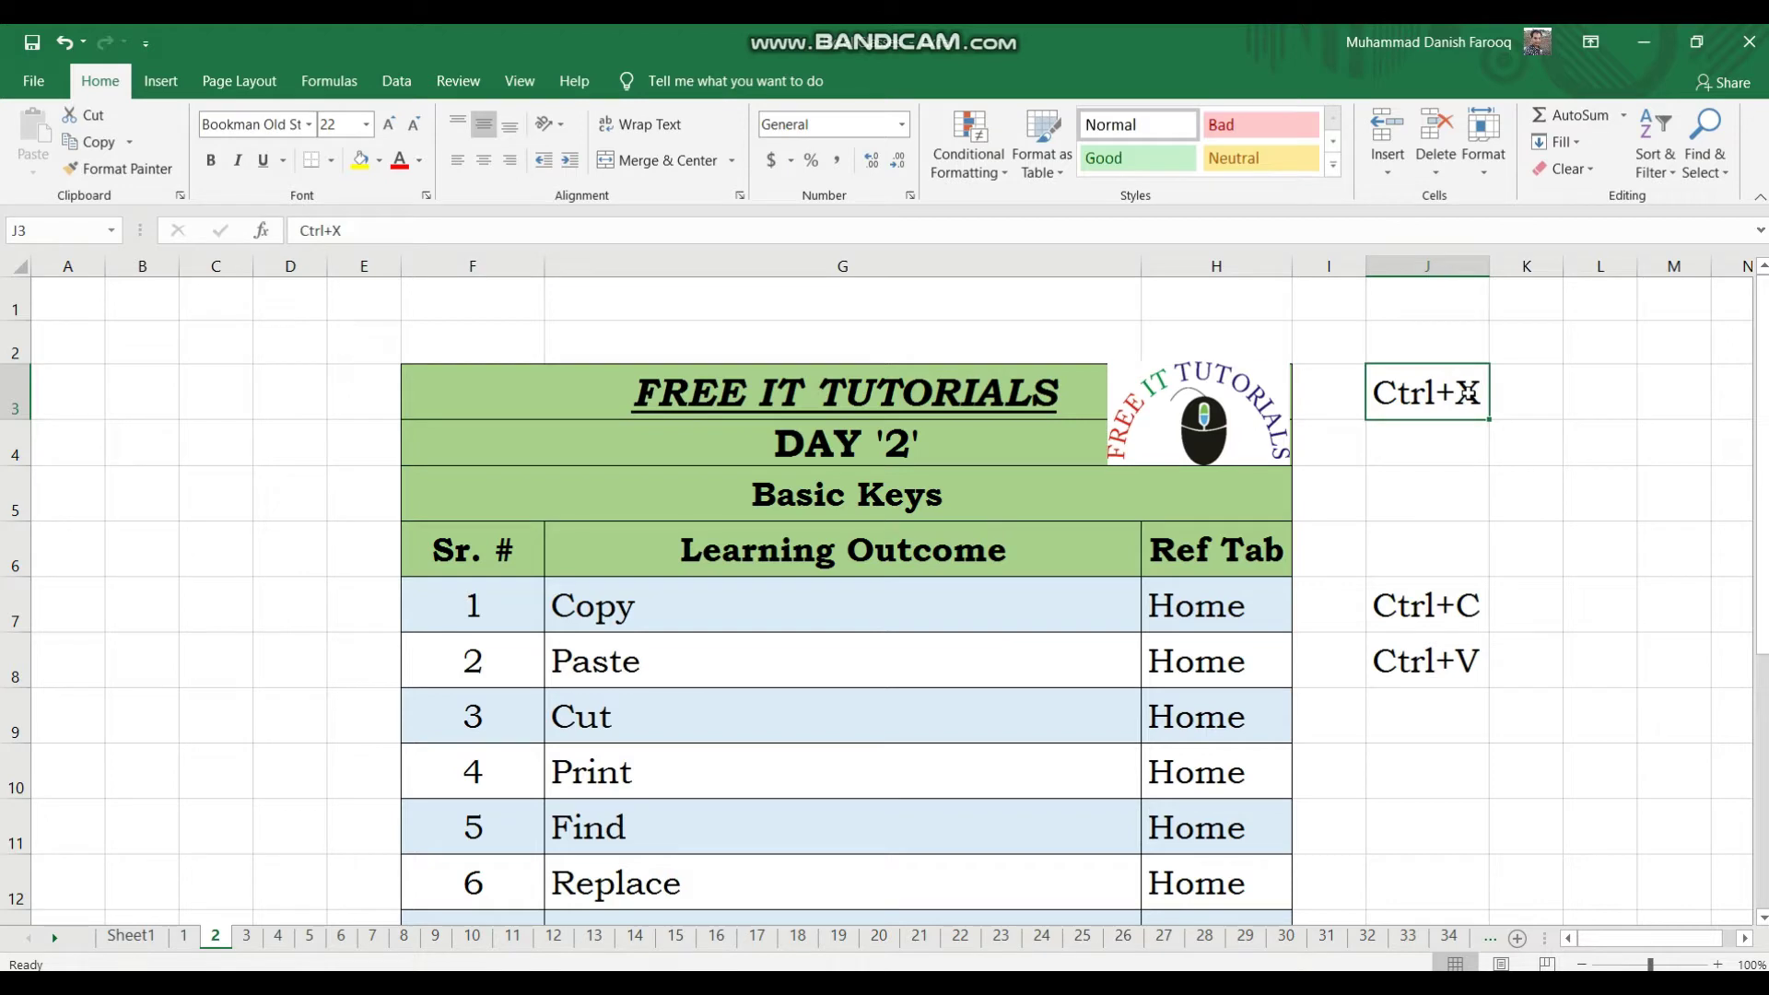
pyautogui.click(1458, 617)
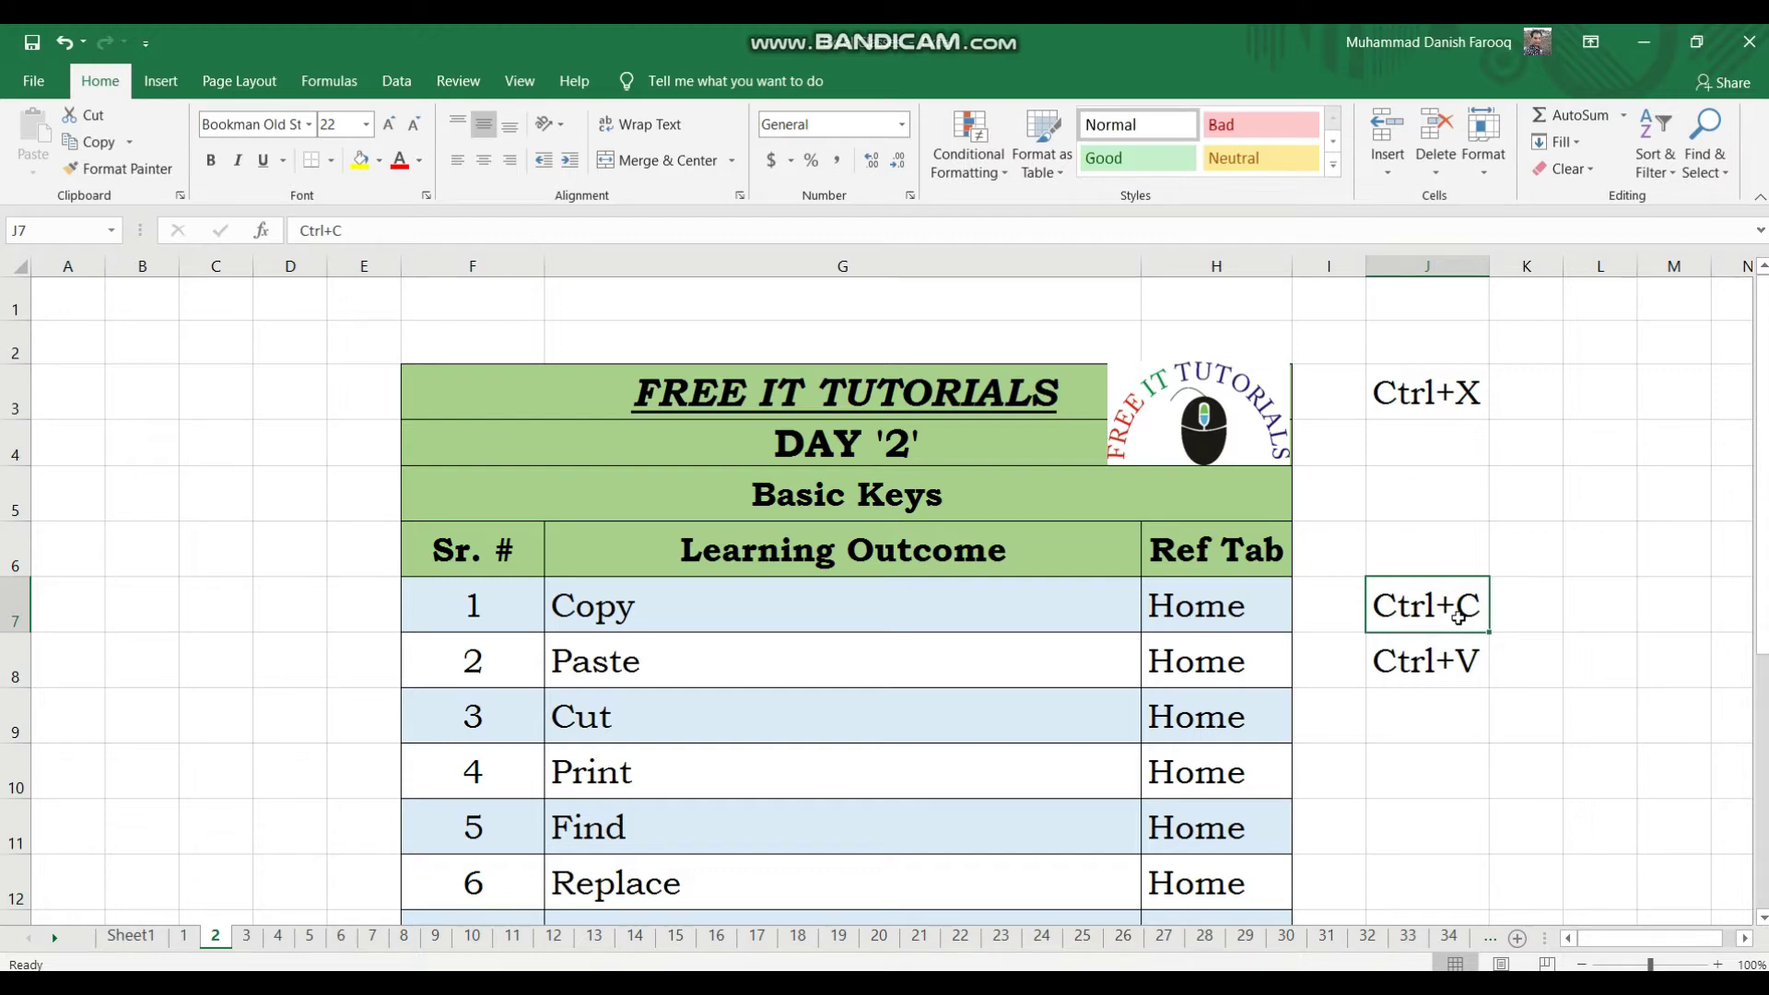
pyautogui.click(1443, 532)
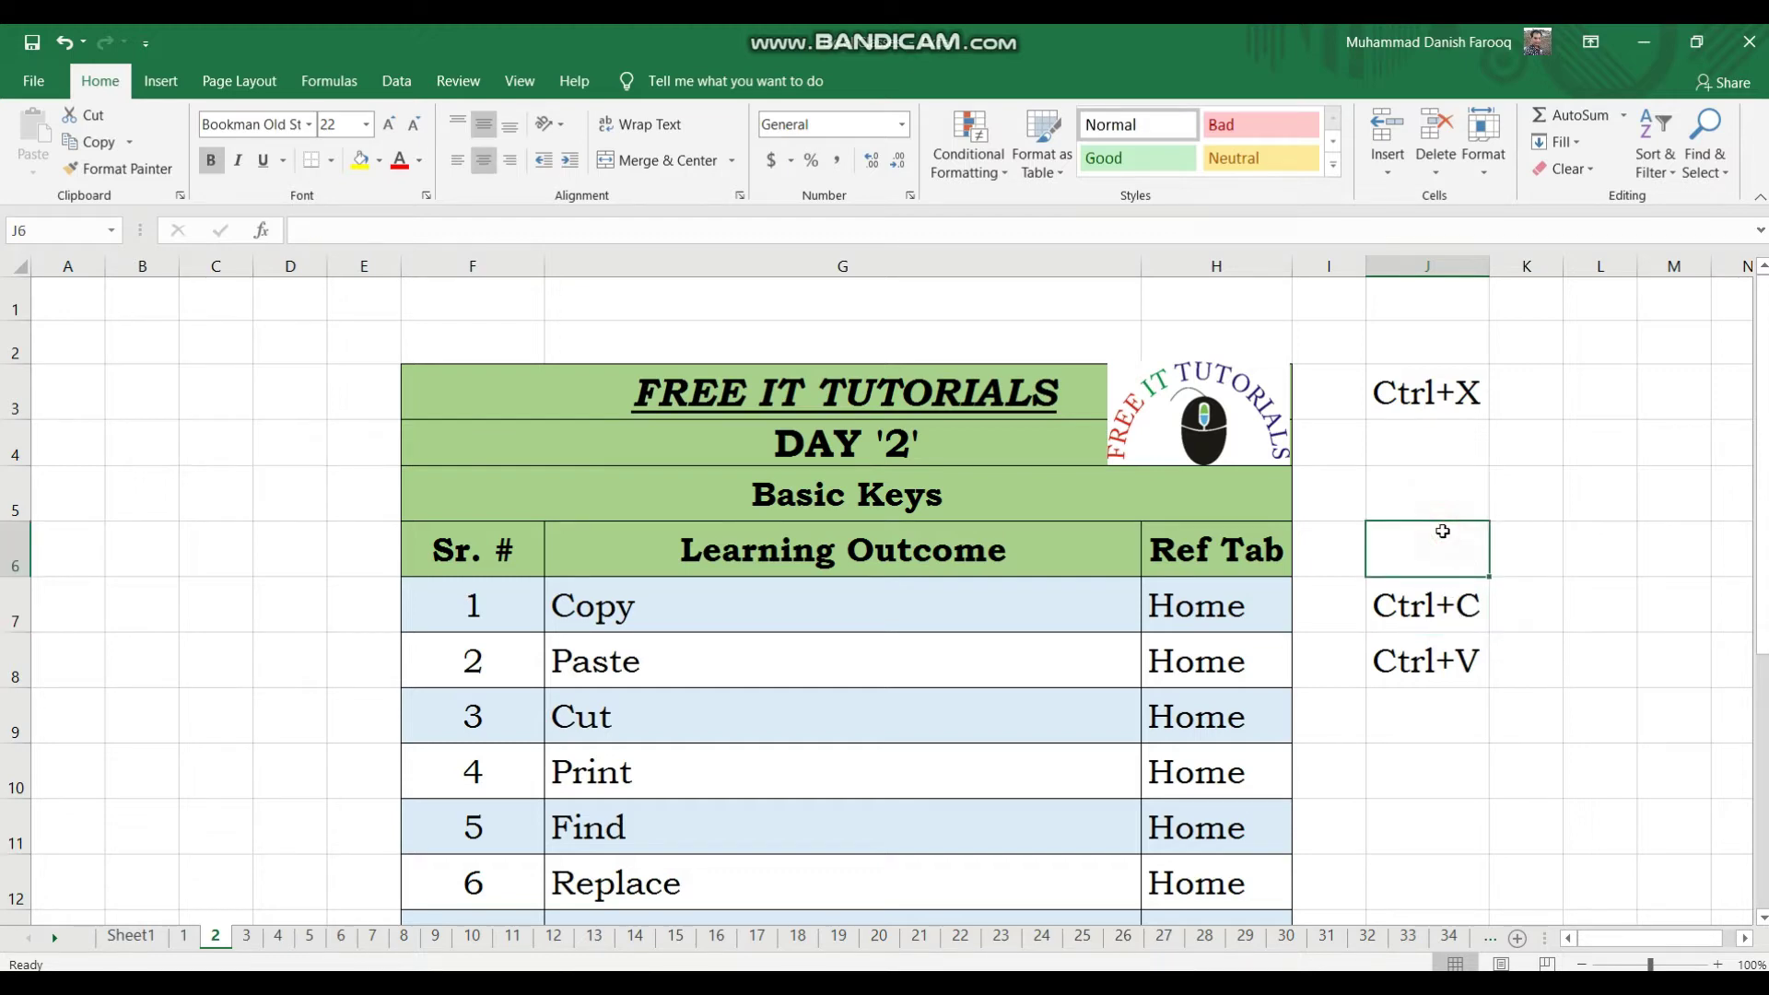
pyautogui.click(1415, 414)
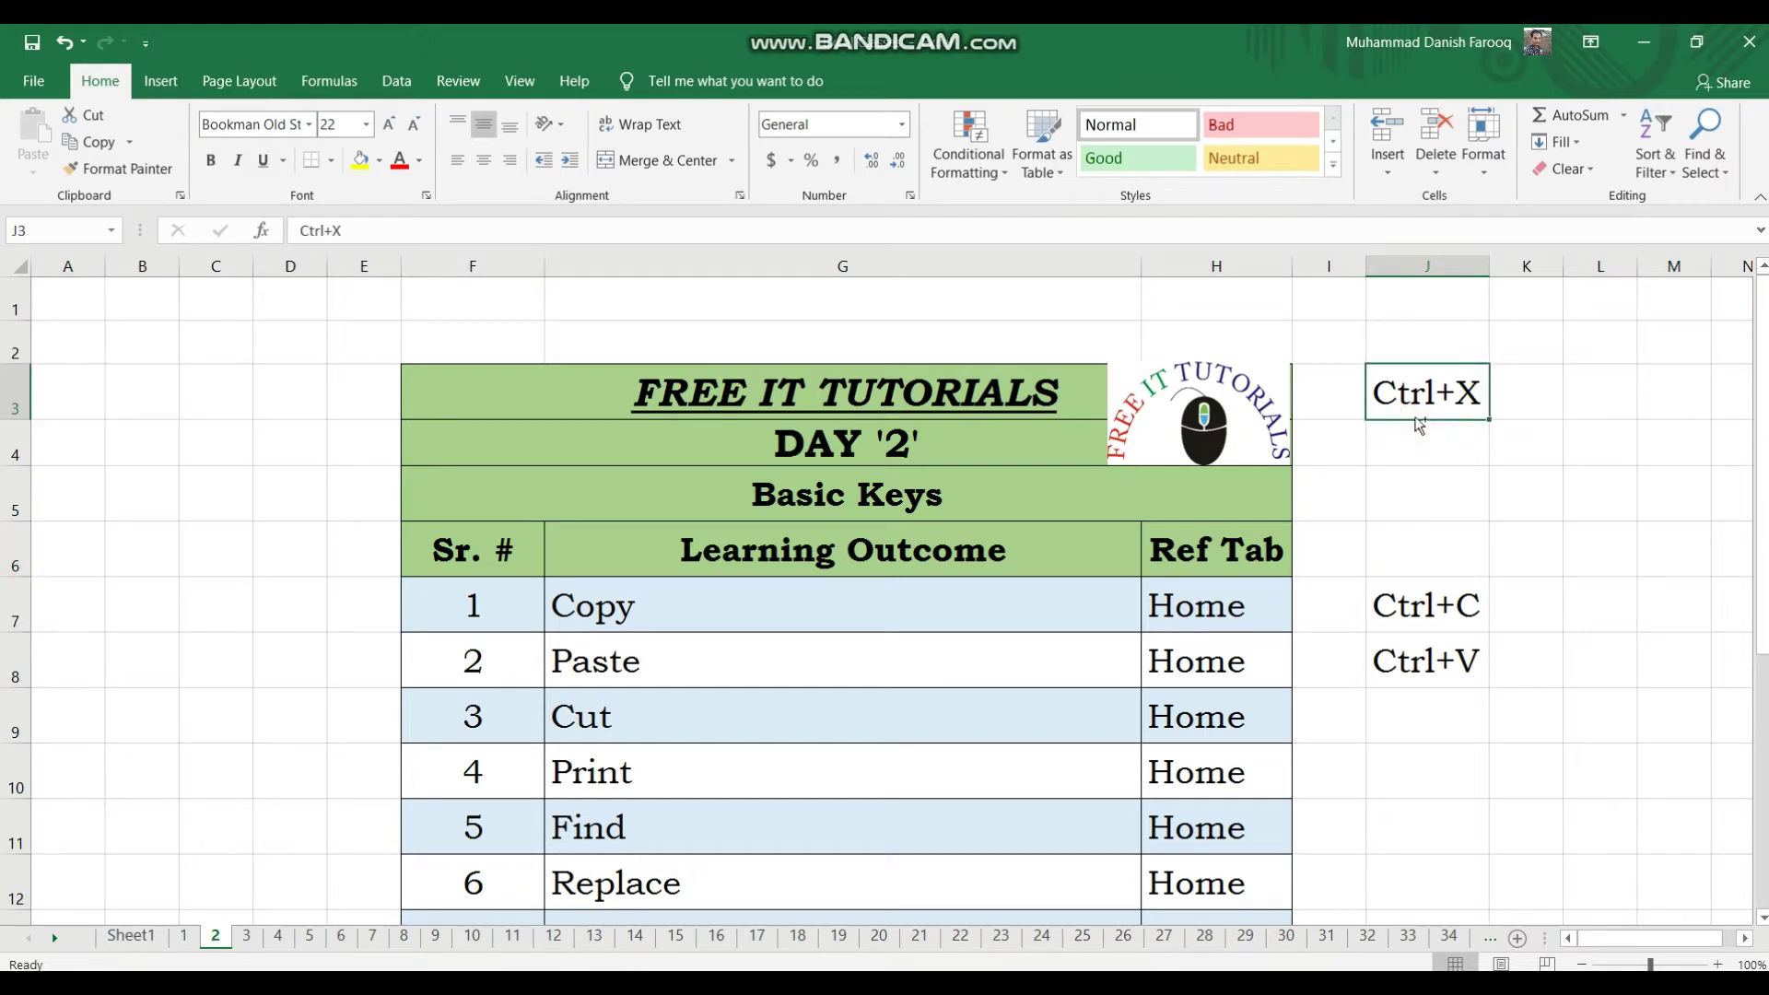
pyautogui.hotkey('ctrl', 'x')
pyautogui.press('Down')
pyautogui.press('Down')
pyautogui.press('Down')
pyautogui.press('Down')
pyautogui.press('Down')
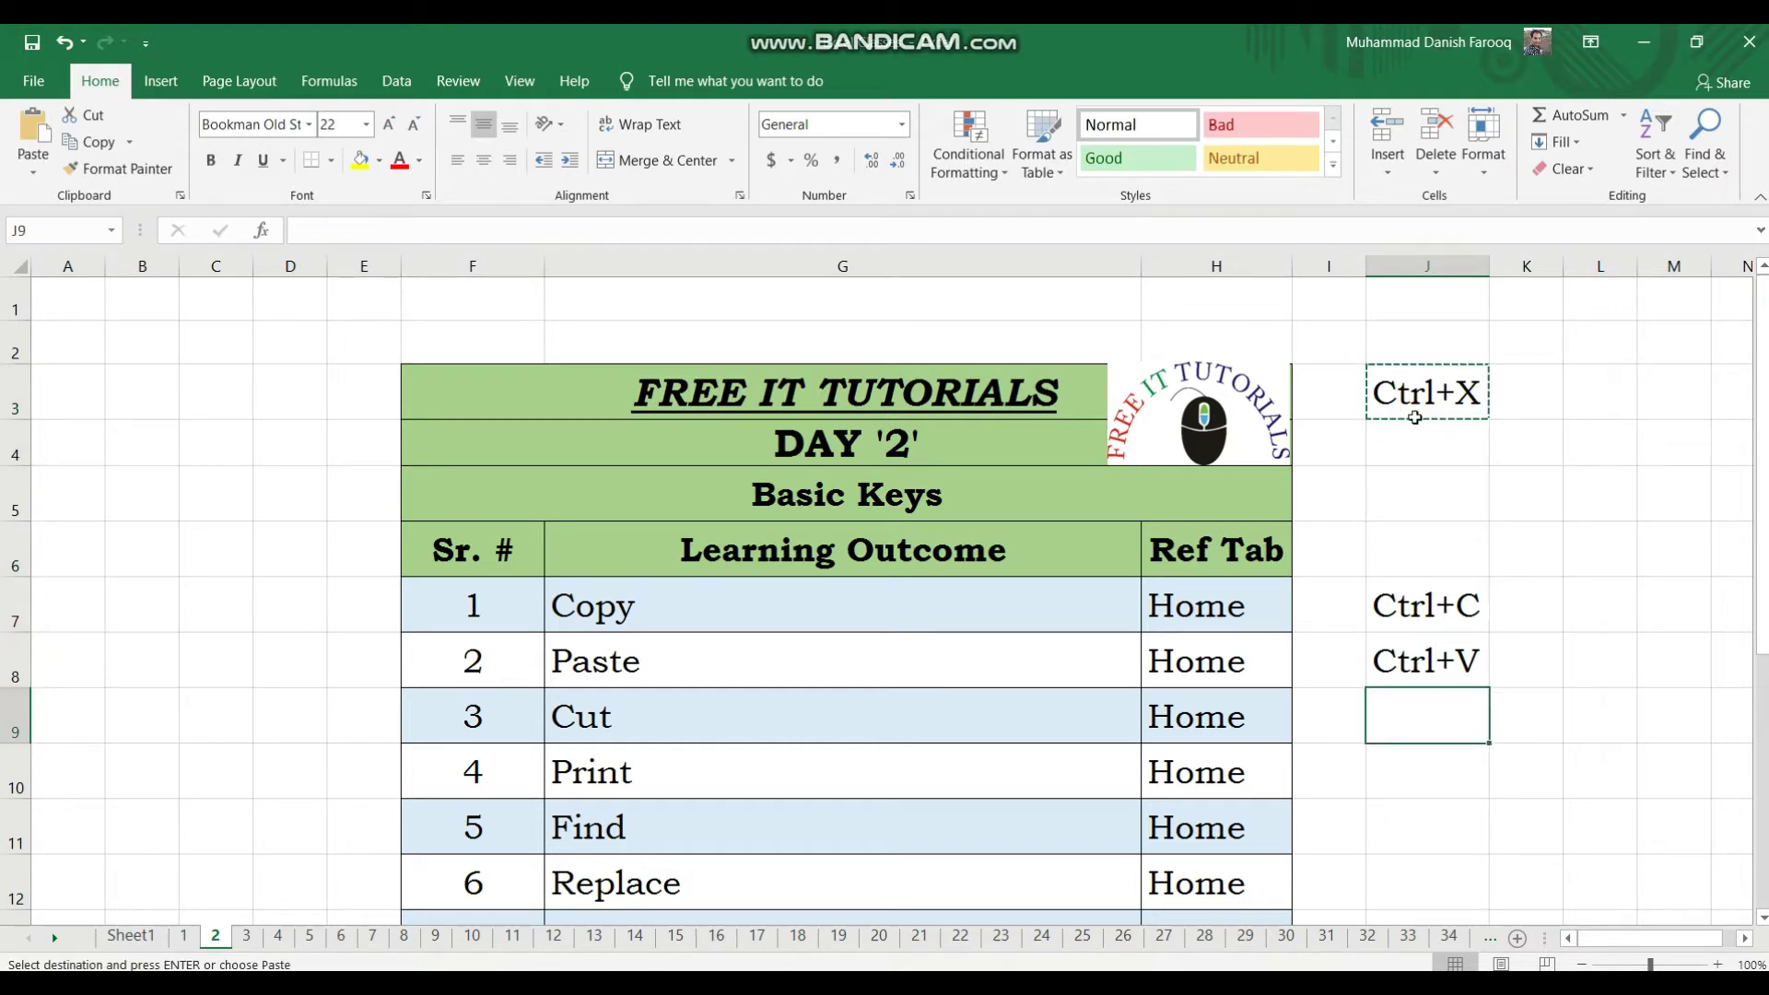
pyautogui.hotkey('ctrl', 'v')
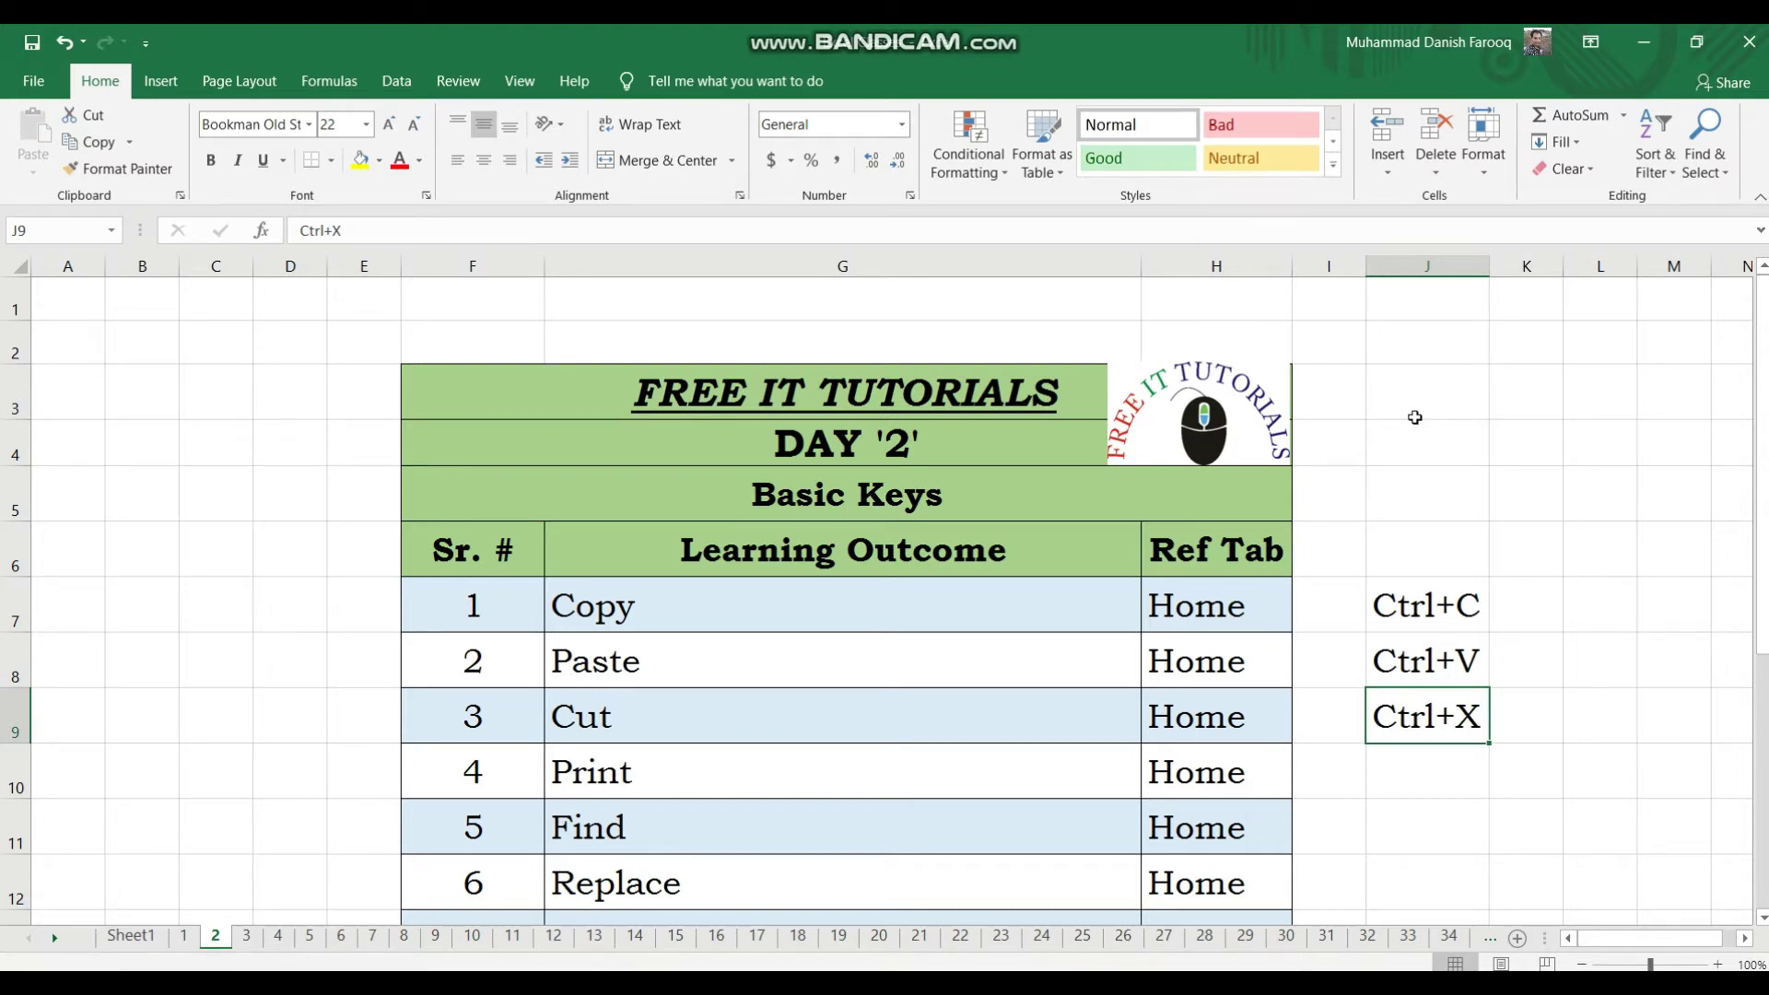
pyautogui.scroll(-2, 1602, 464)
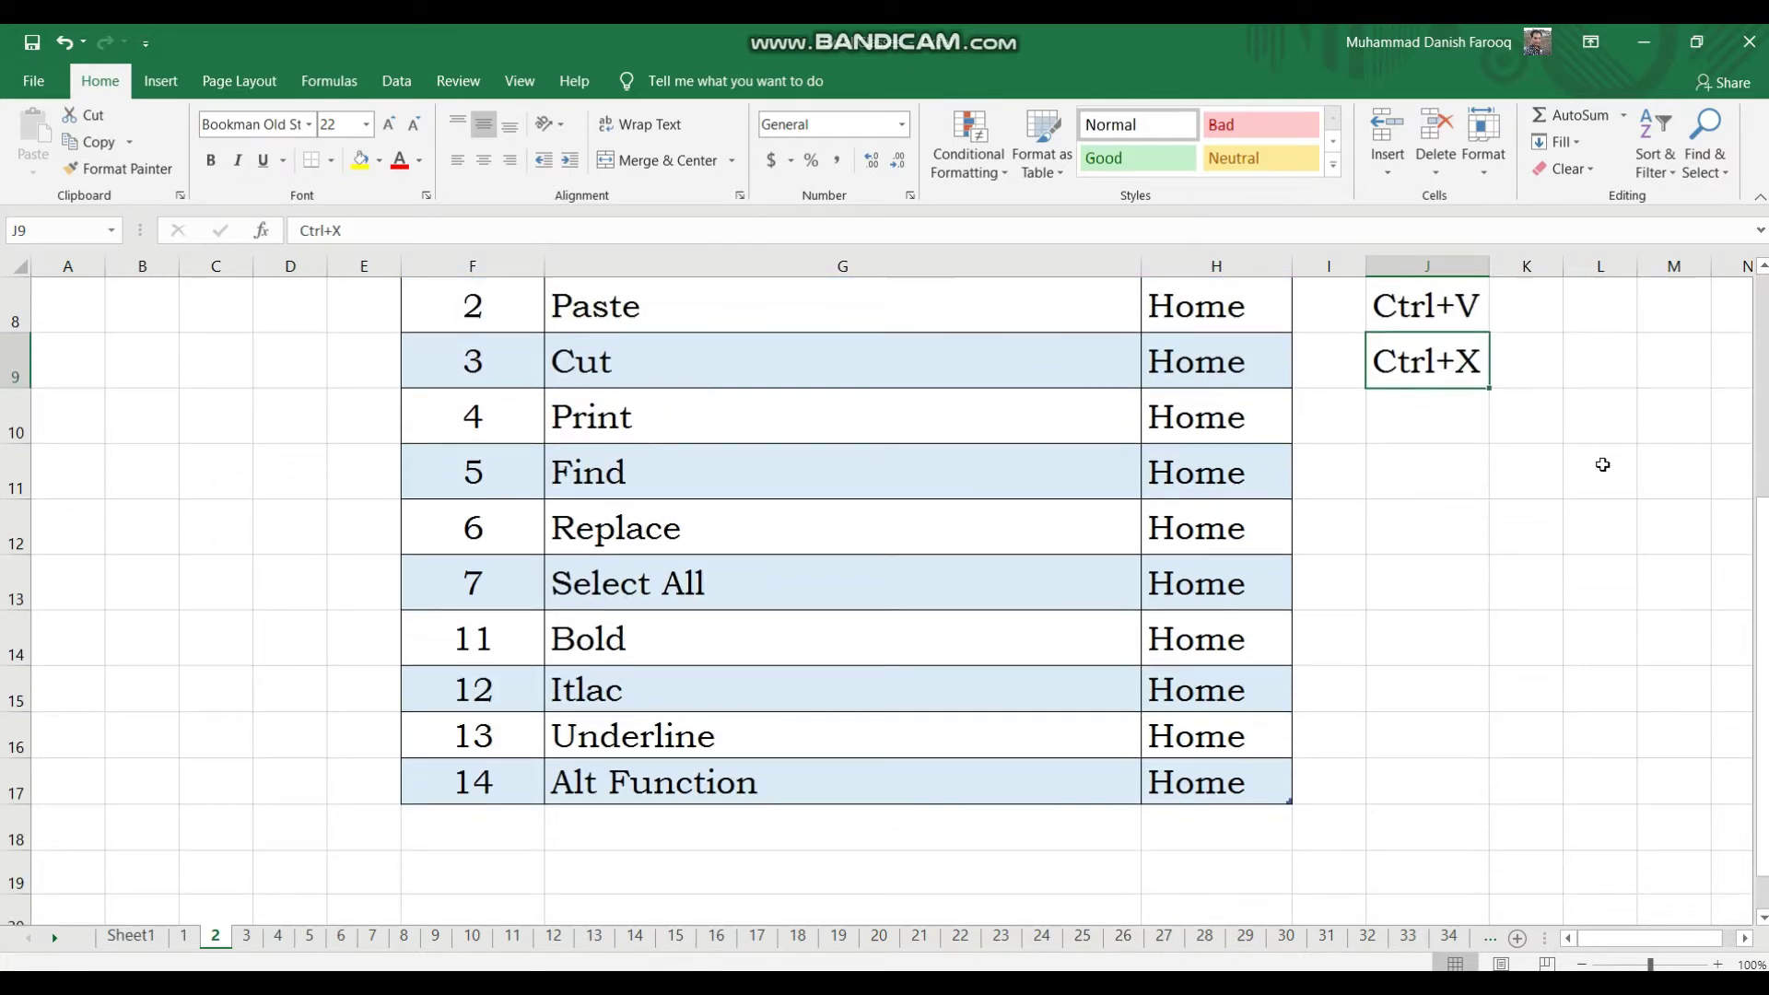
# Enter Ctrl+P in J10 beside Print, correcting a typo
pyautogui.click(1455, 405)
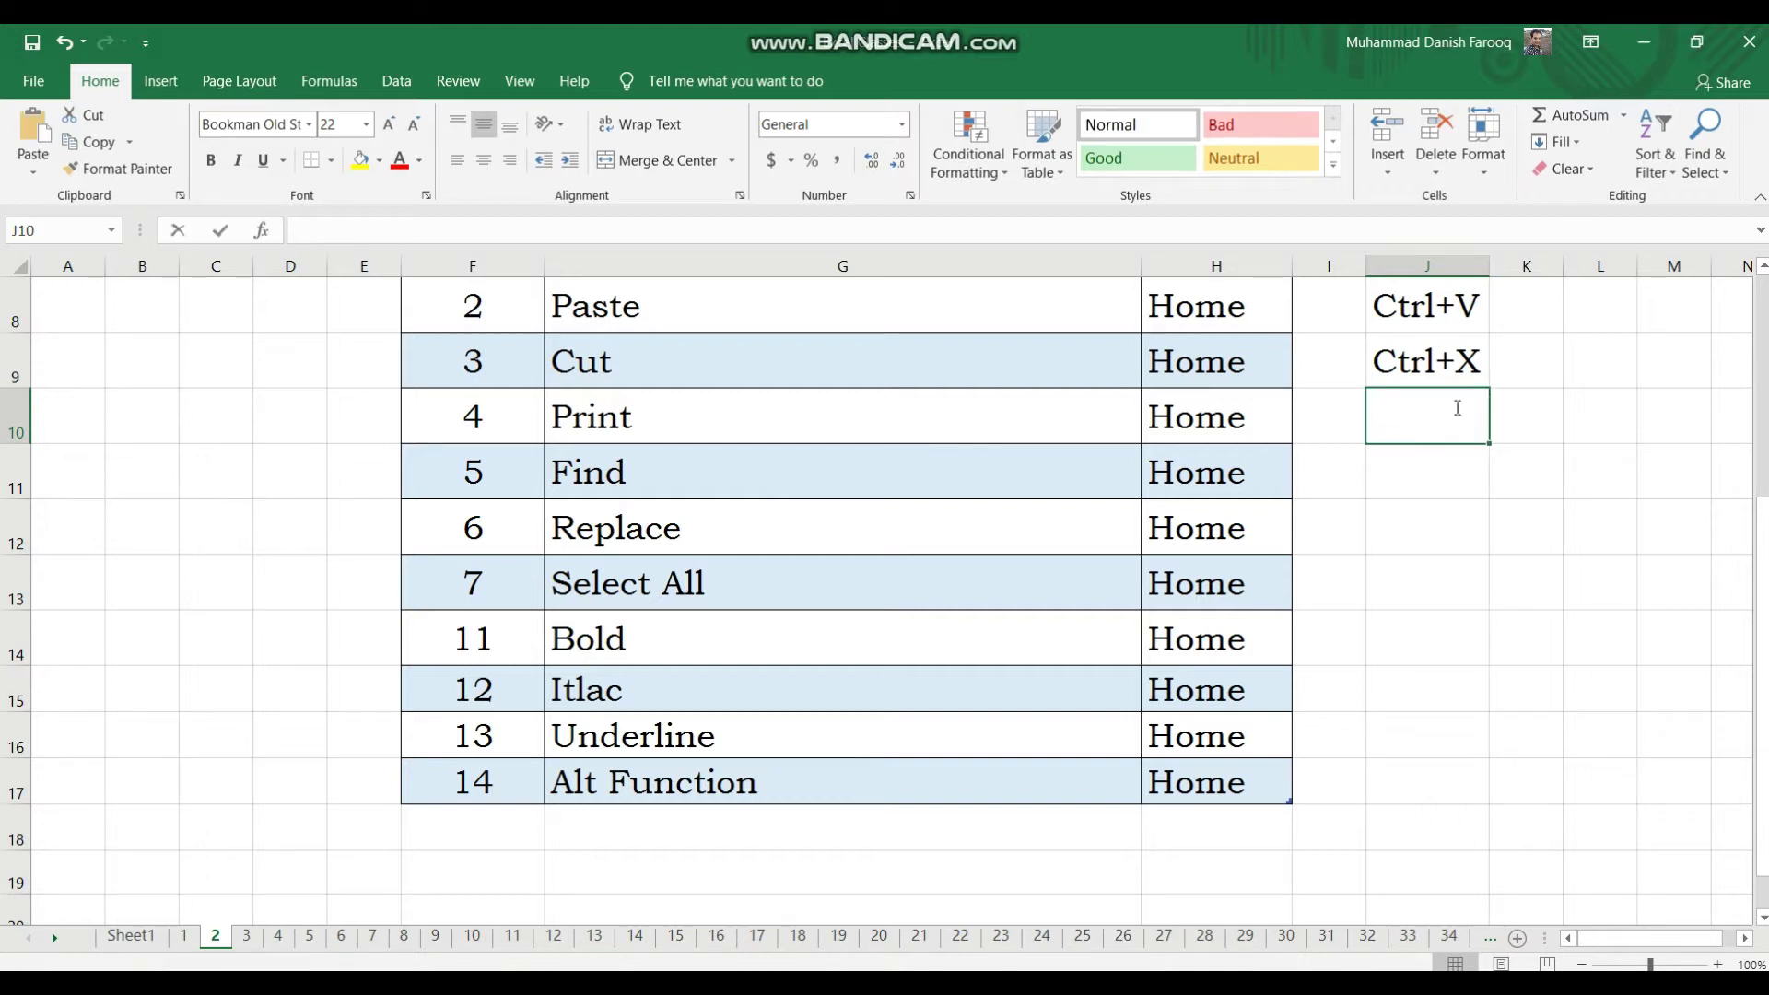
pyautogui.write('trl+p')
pyautogui.press('BackSpace')
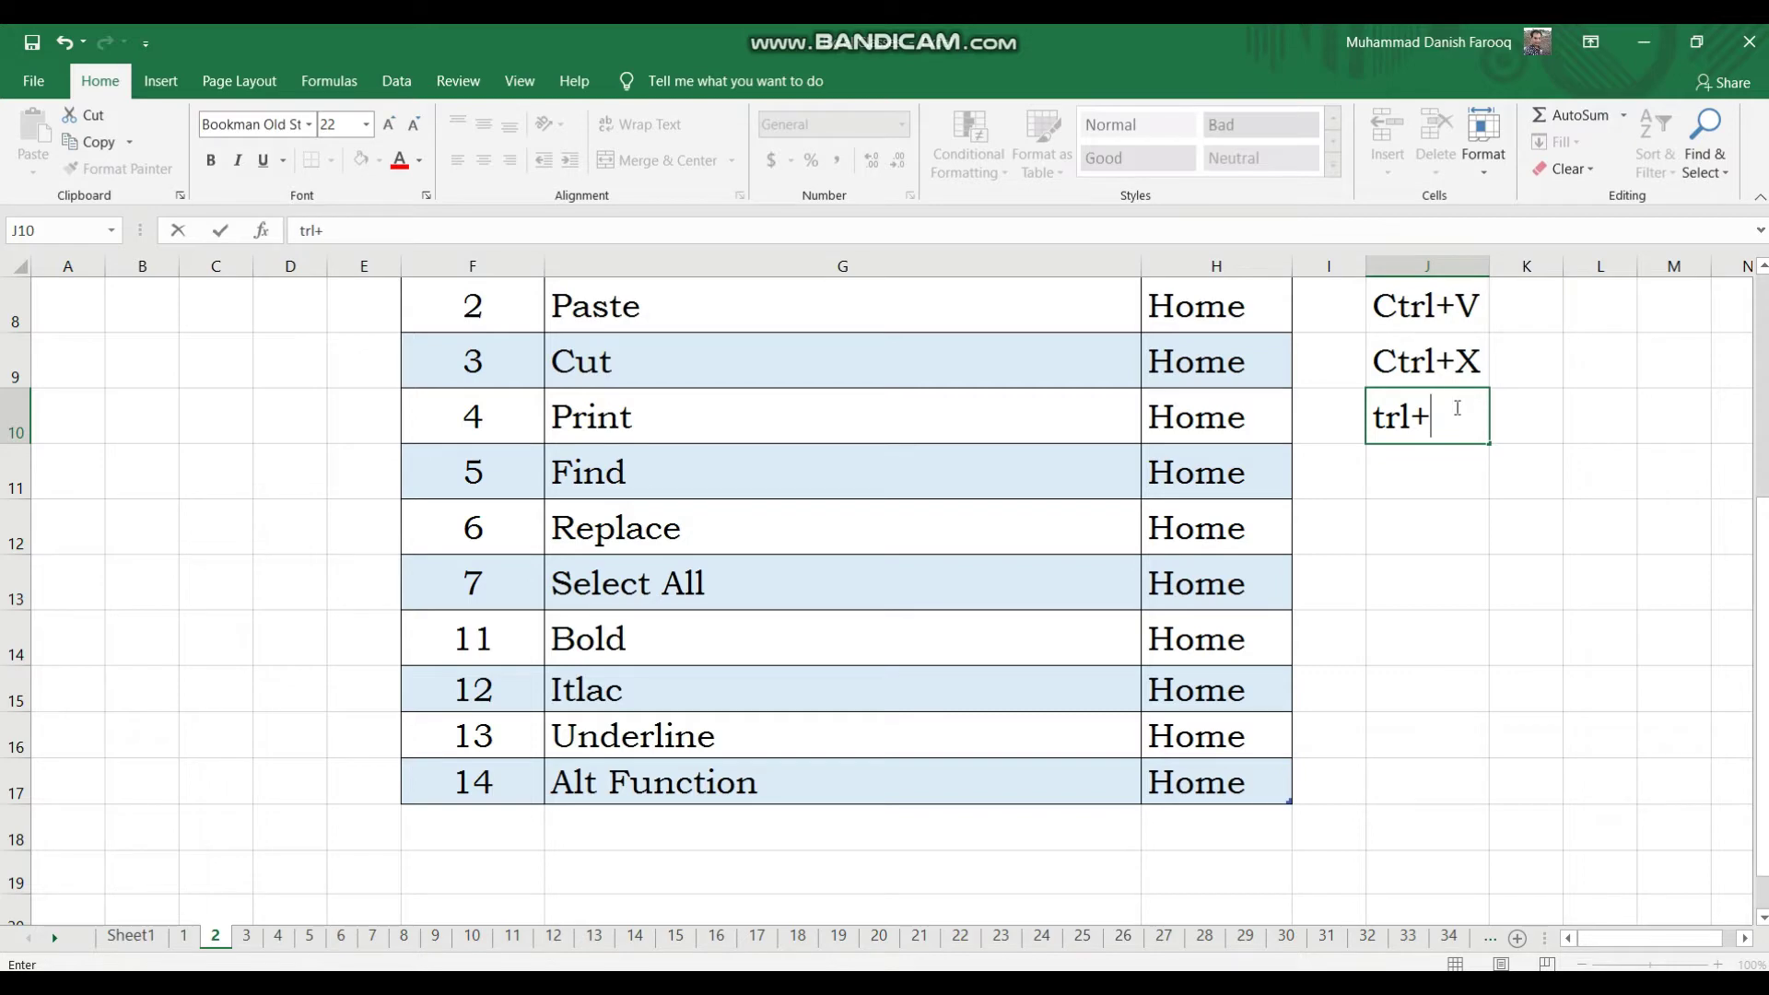
pyautogui.press('BackSpace')
pyautogui.press('BackSpace')
pyautogui.press('BackSpace')
pyautogui.press('BackSpace')
pyautogui.write('Ctrl')
pyautogui.write('+P')
pyautogui.press('Return')
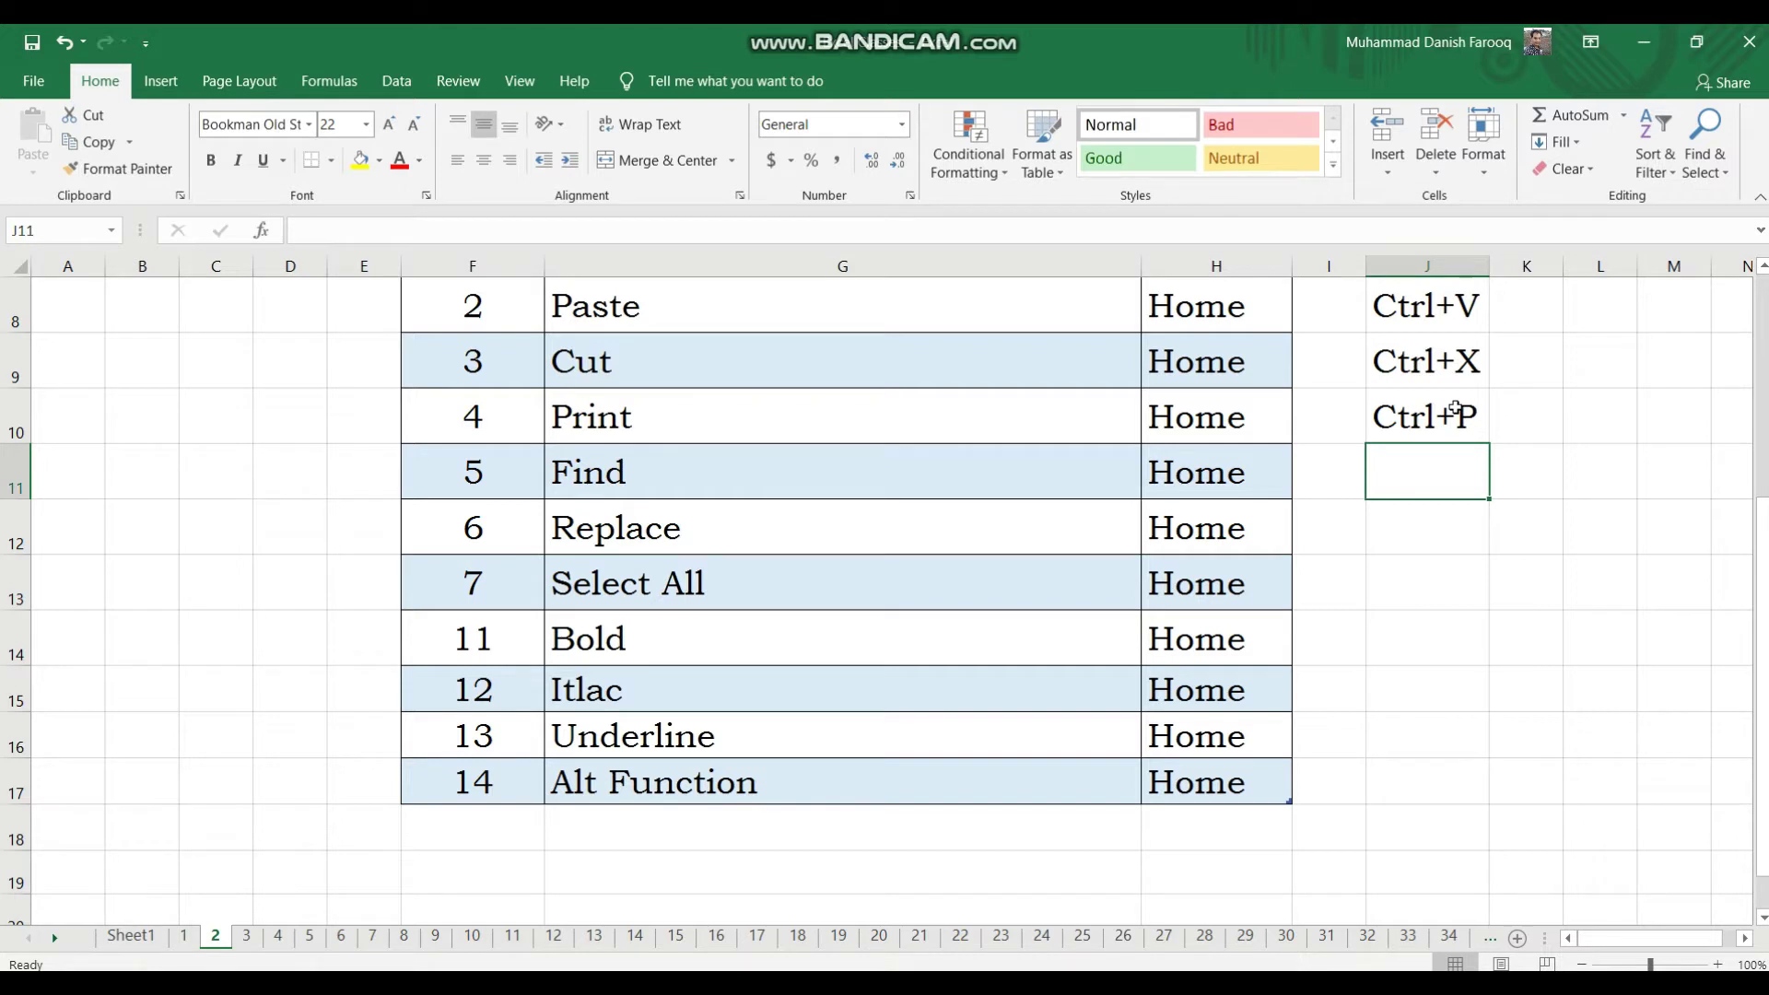
# Open and dismiss context menus on J13, I10 and M14, then open the File backstage
pyautogui.rightClick(1371, 603)
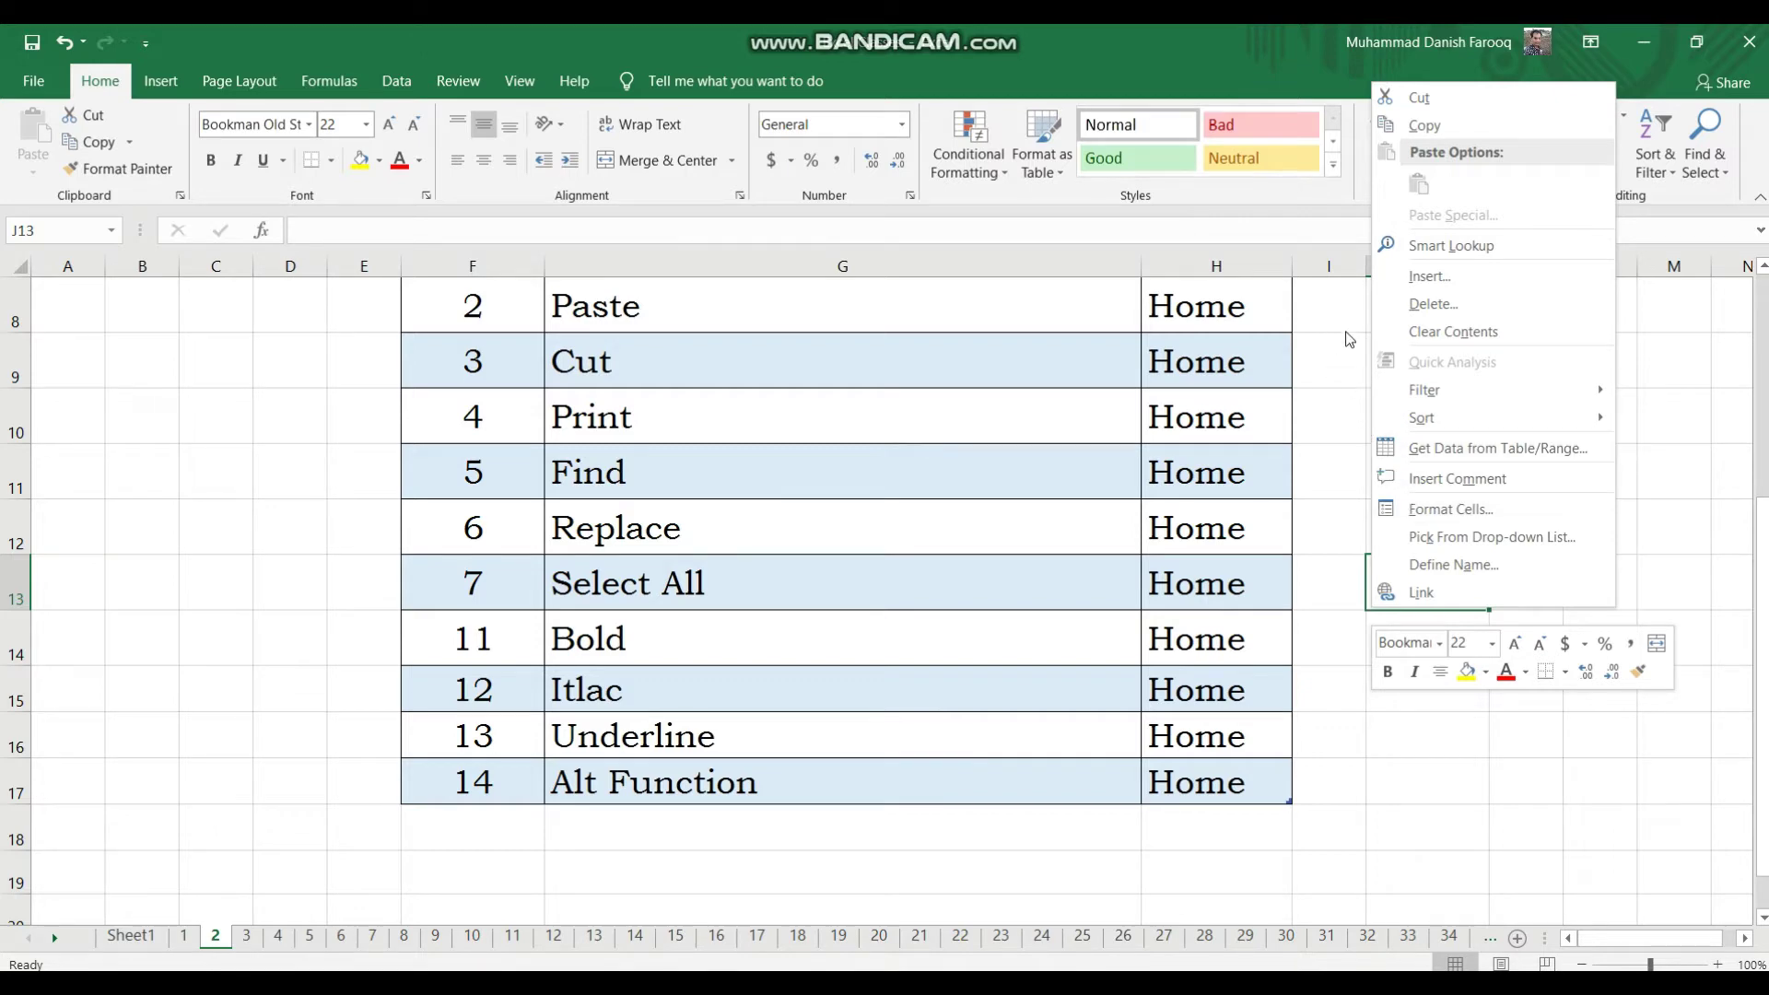
pyautogui.click(1345, 425)
pyautogui.rightClick(1345, 424)
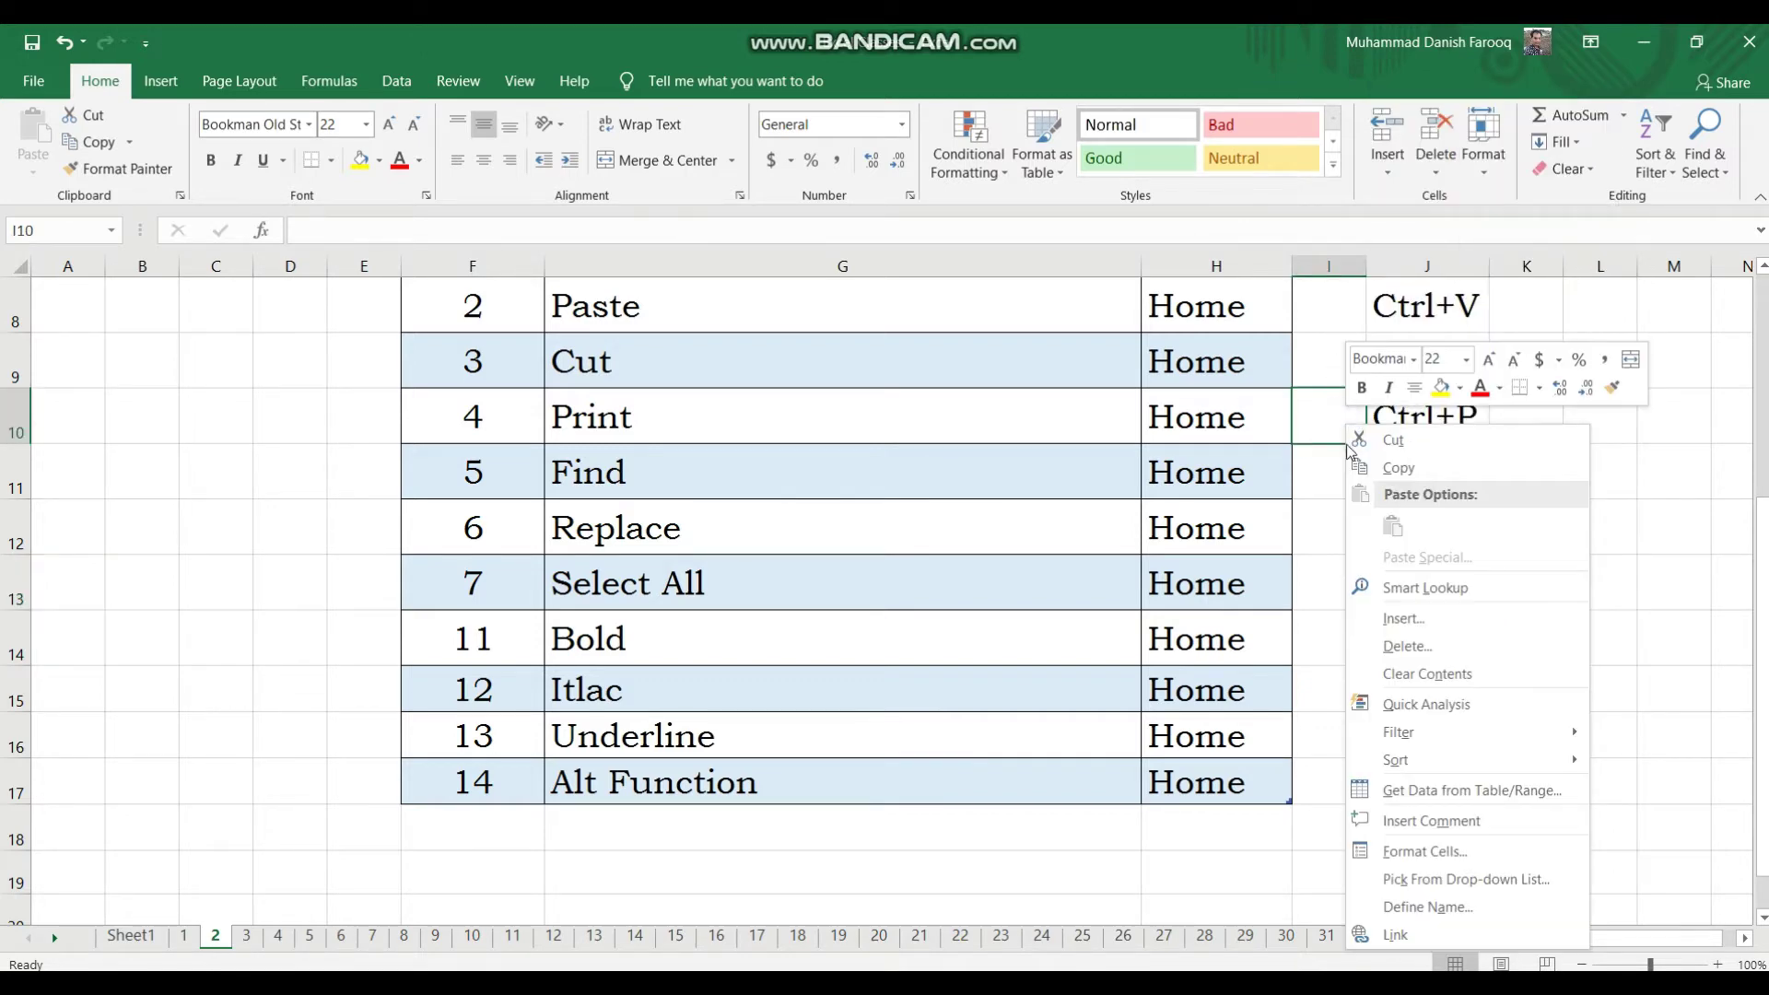
pyautogui.click(1655, 652)
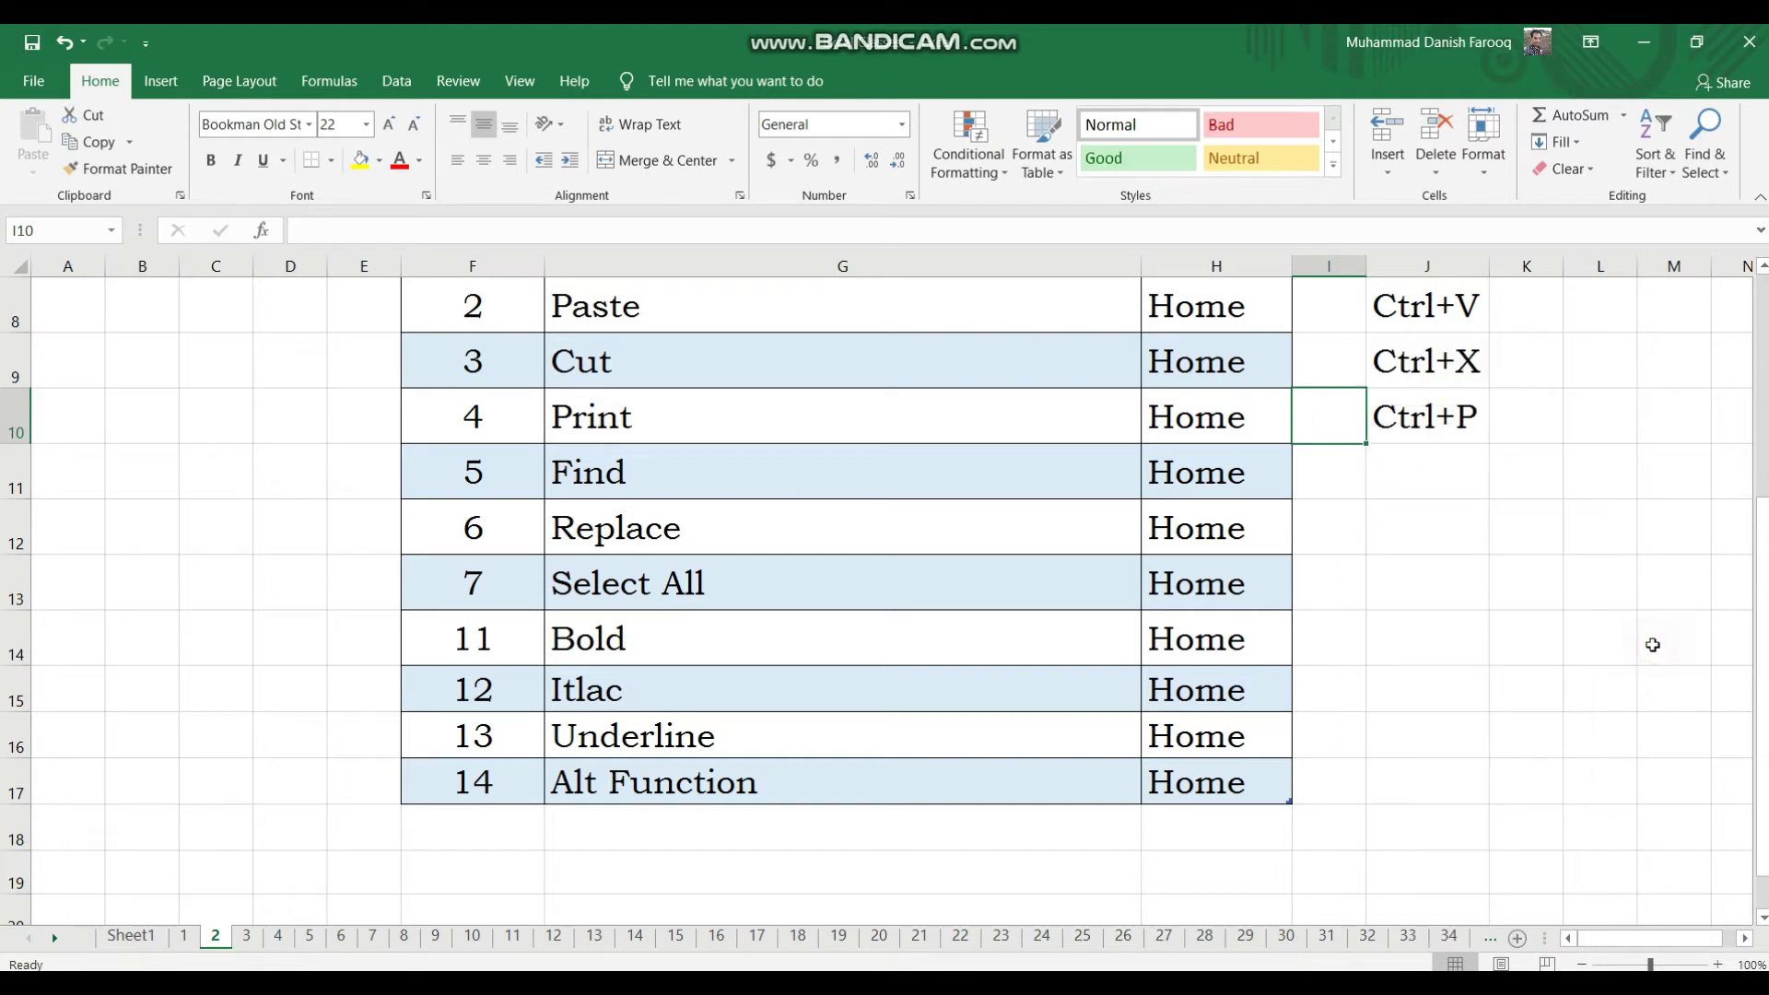
pyautogui.rightClick(1655, 650)
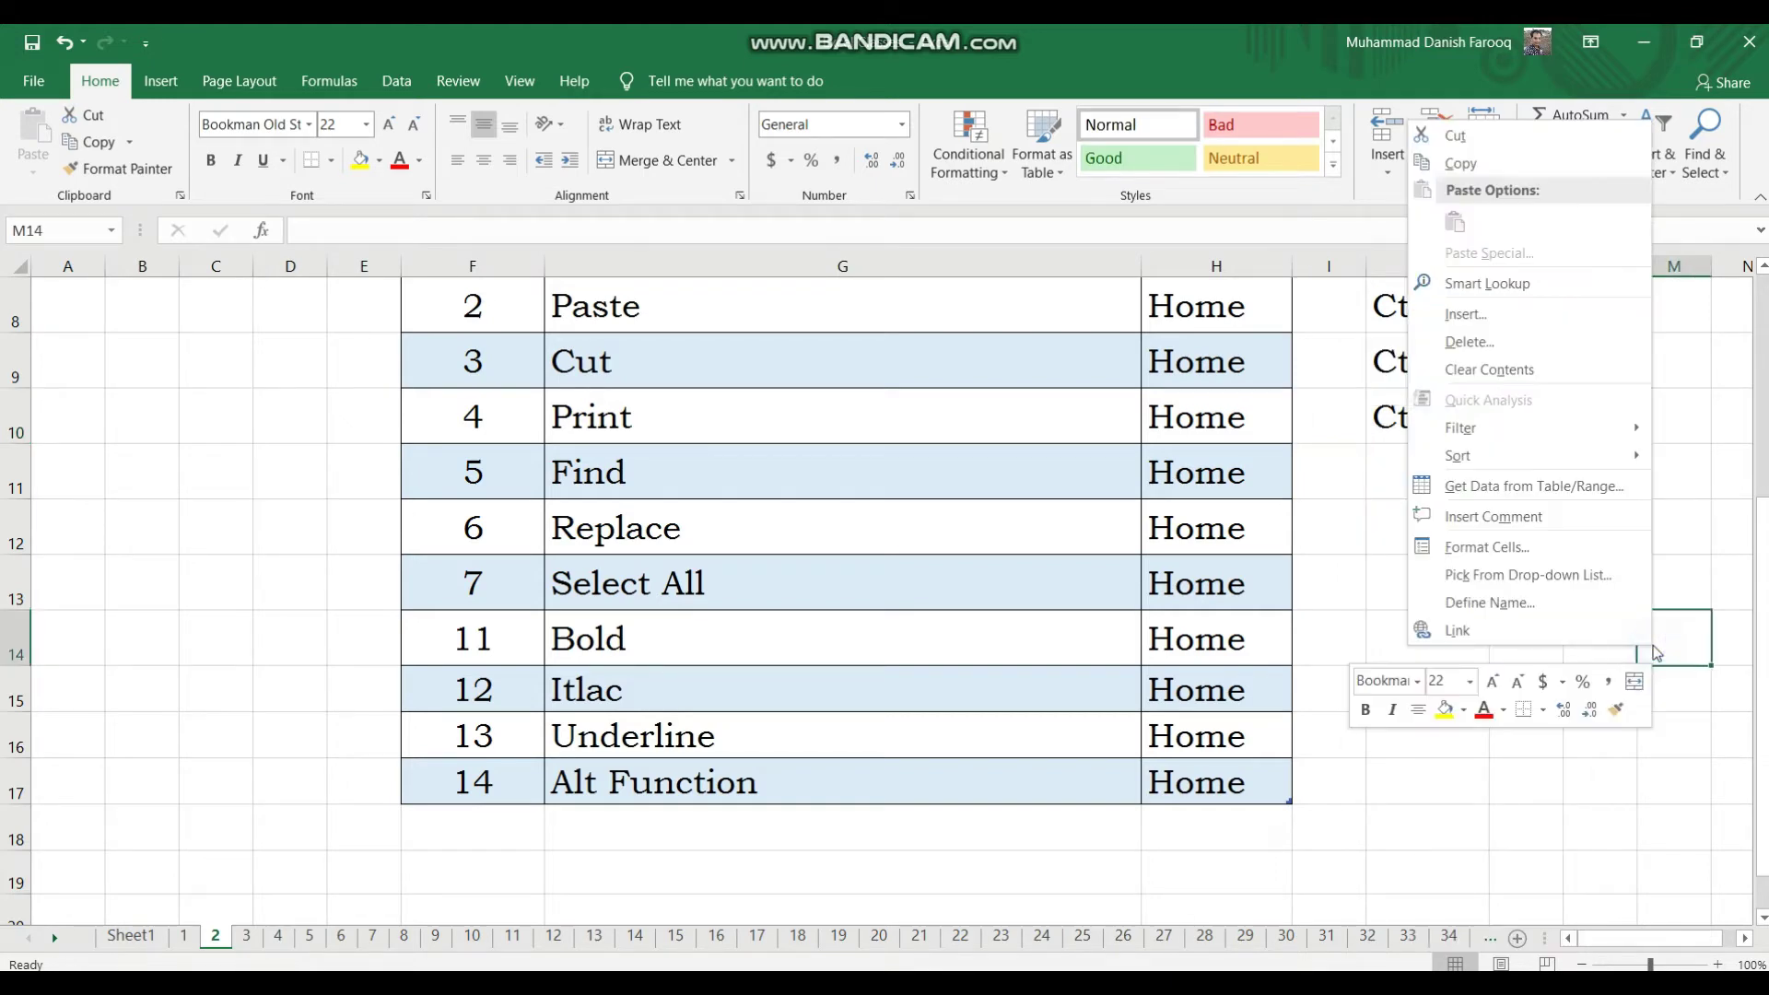
pyautogui.click(1663, 529)
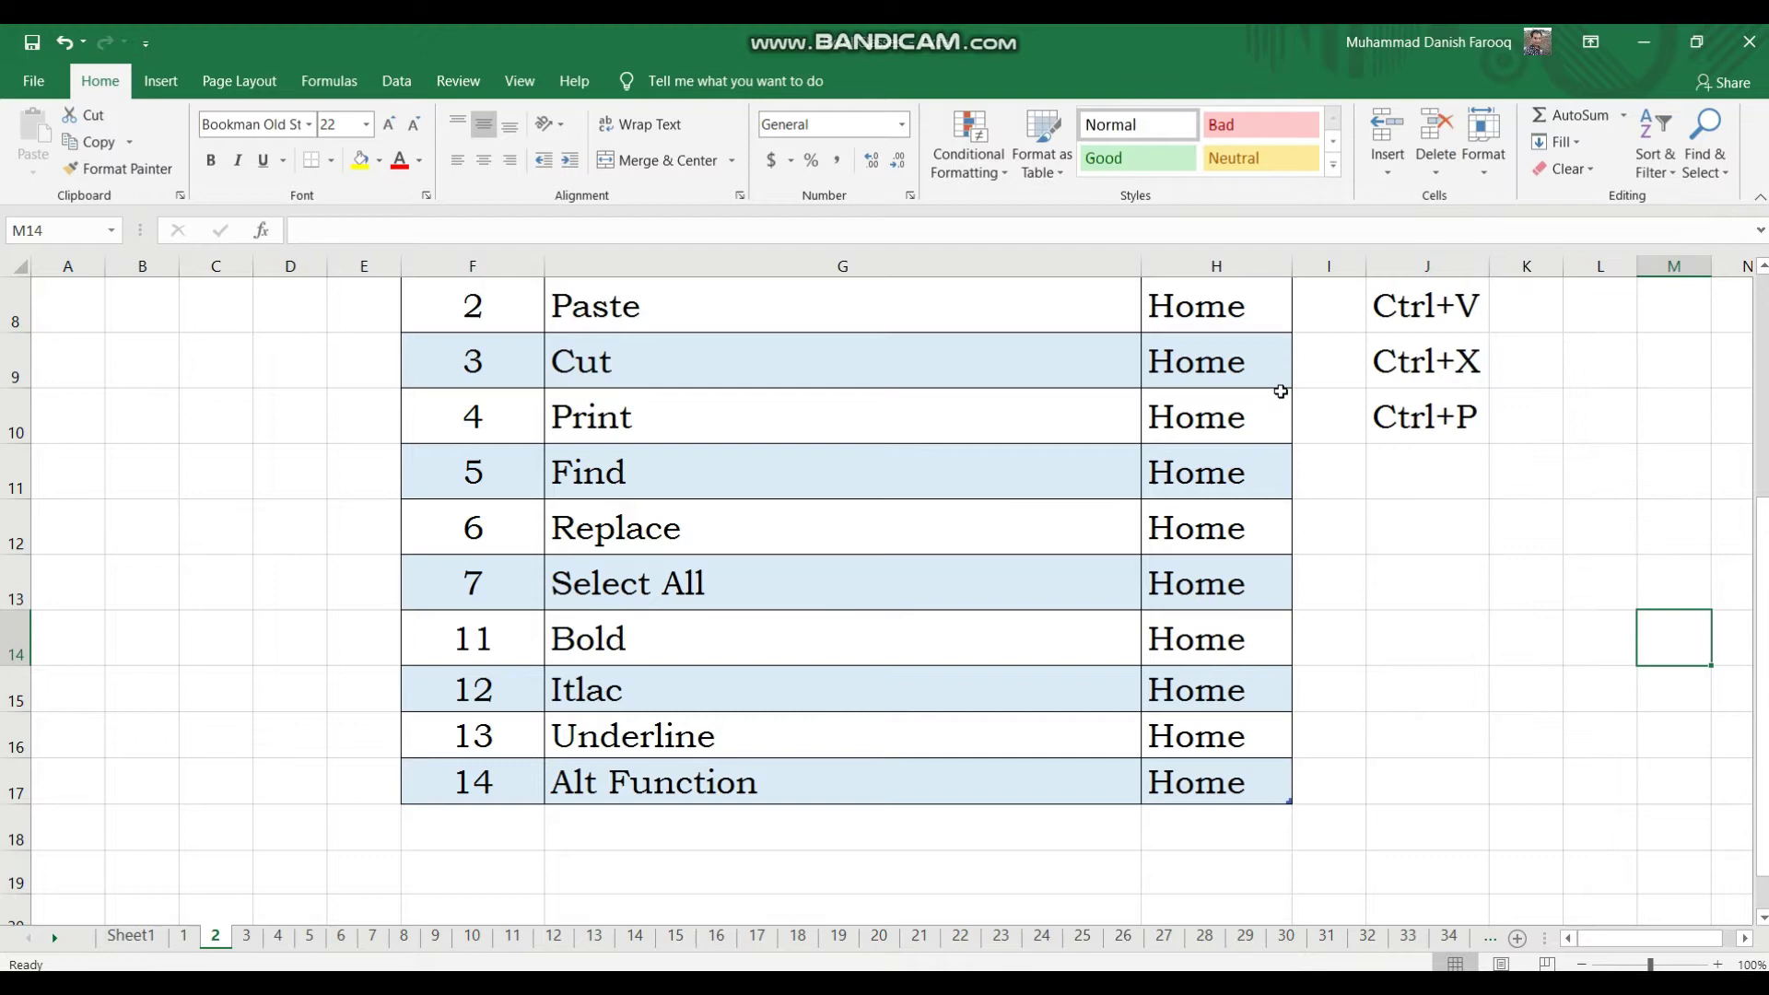
pyautogui.click(31, 81)
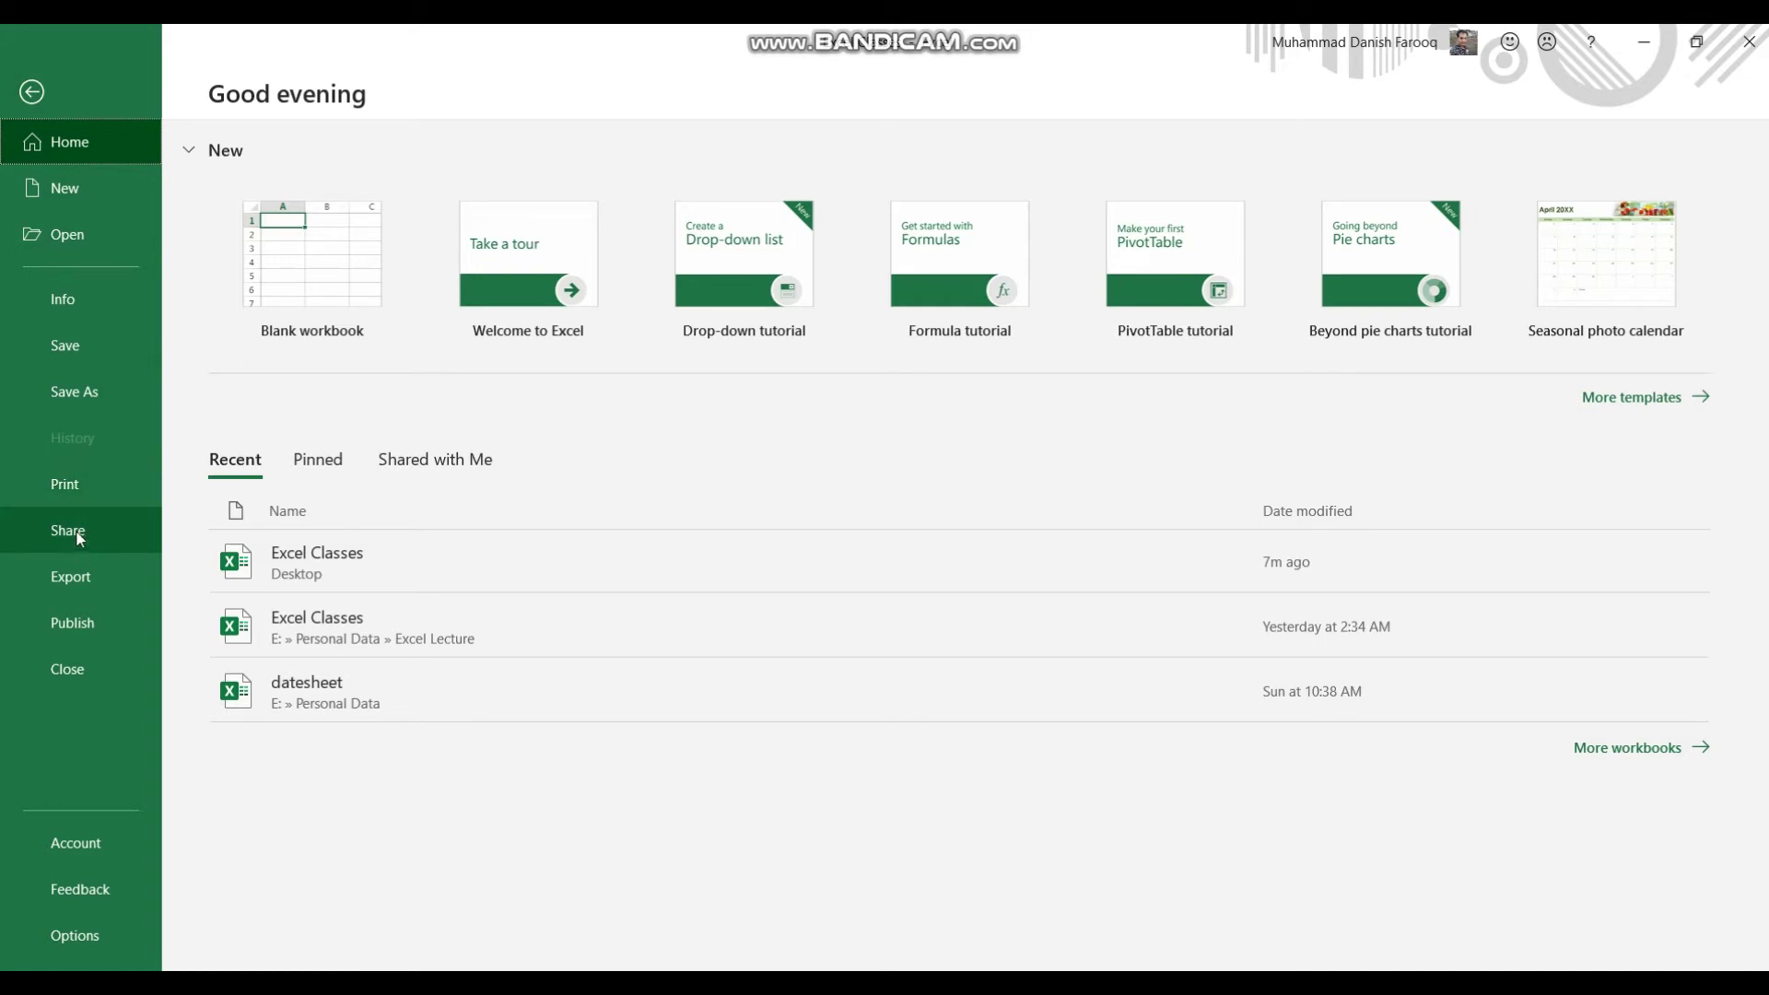
pyautogui.click(65, 484)
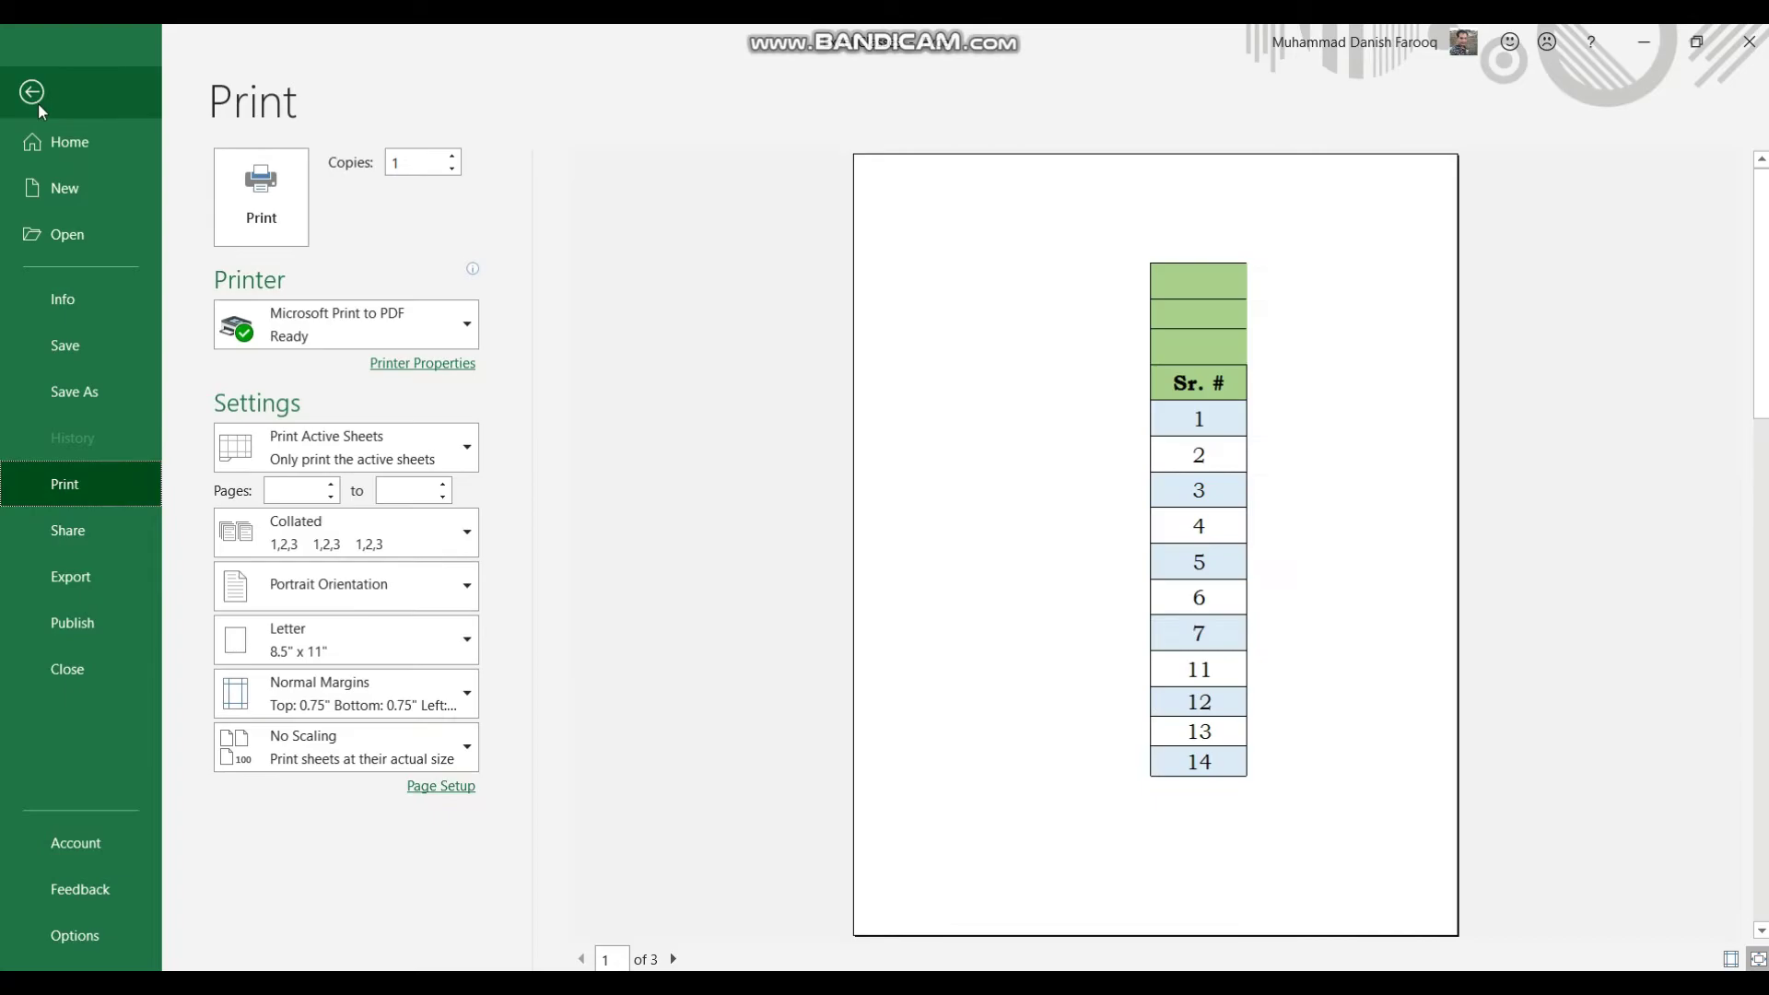
pyautogui.click(35, 97)
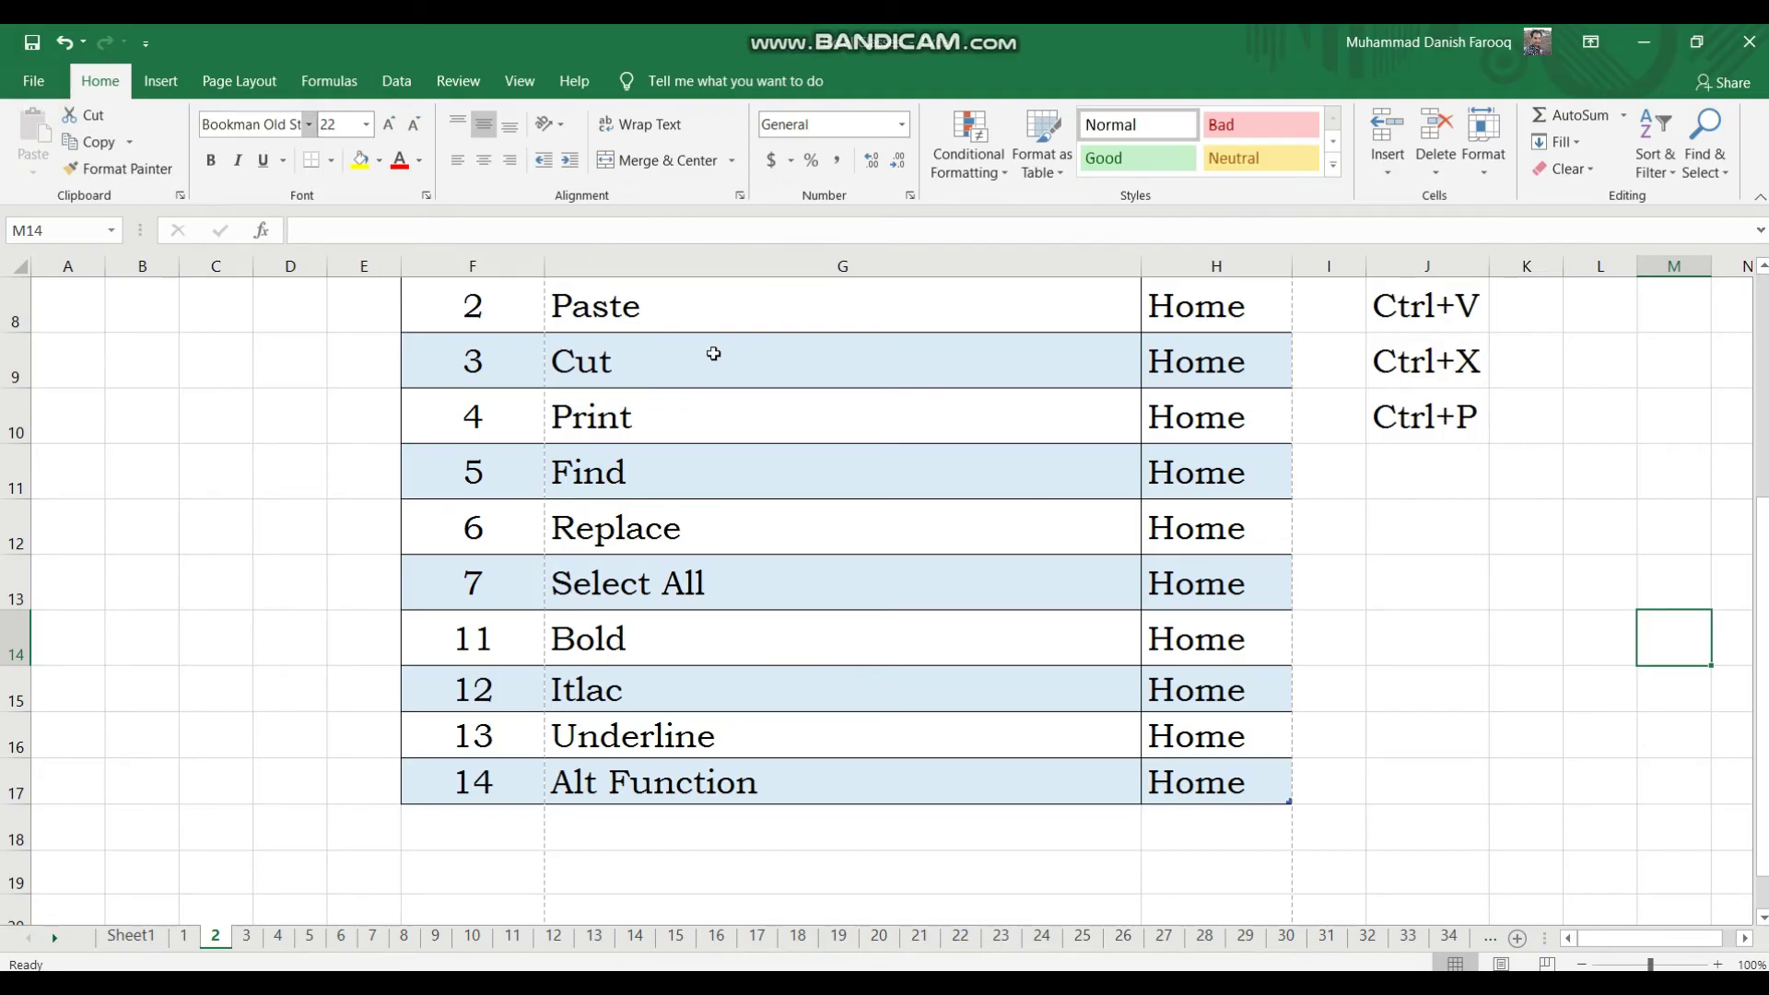
pyautogui.hotkey('ctrl', 'p')
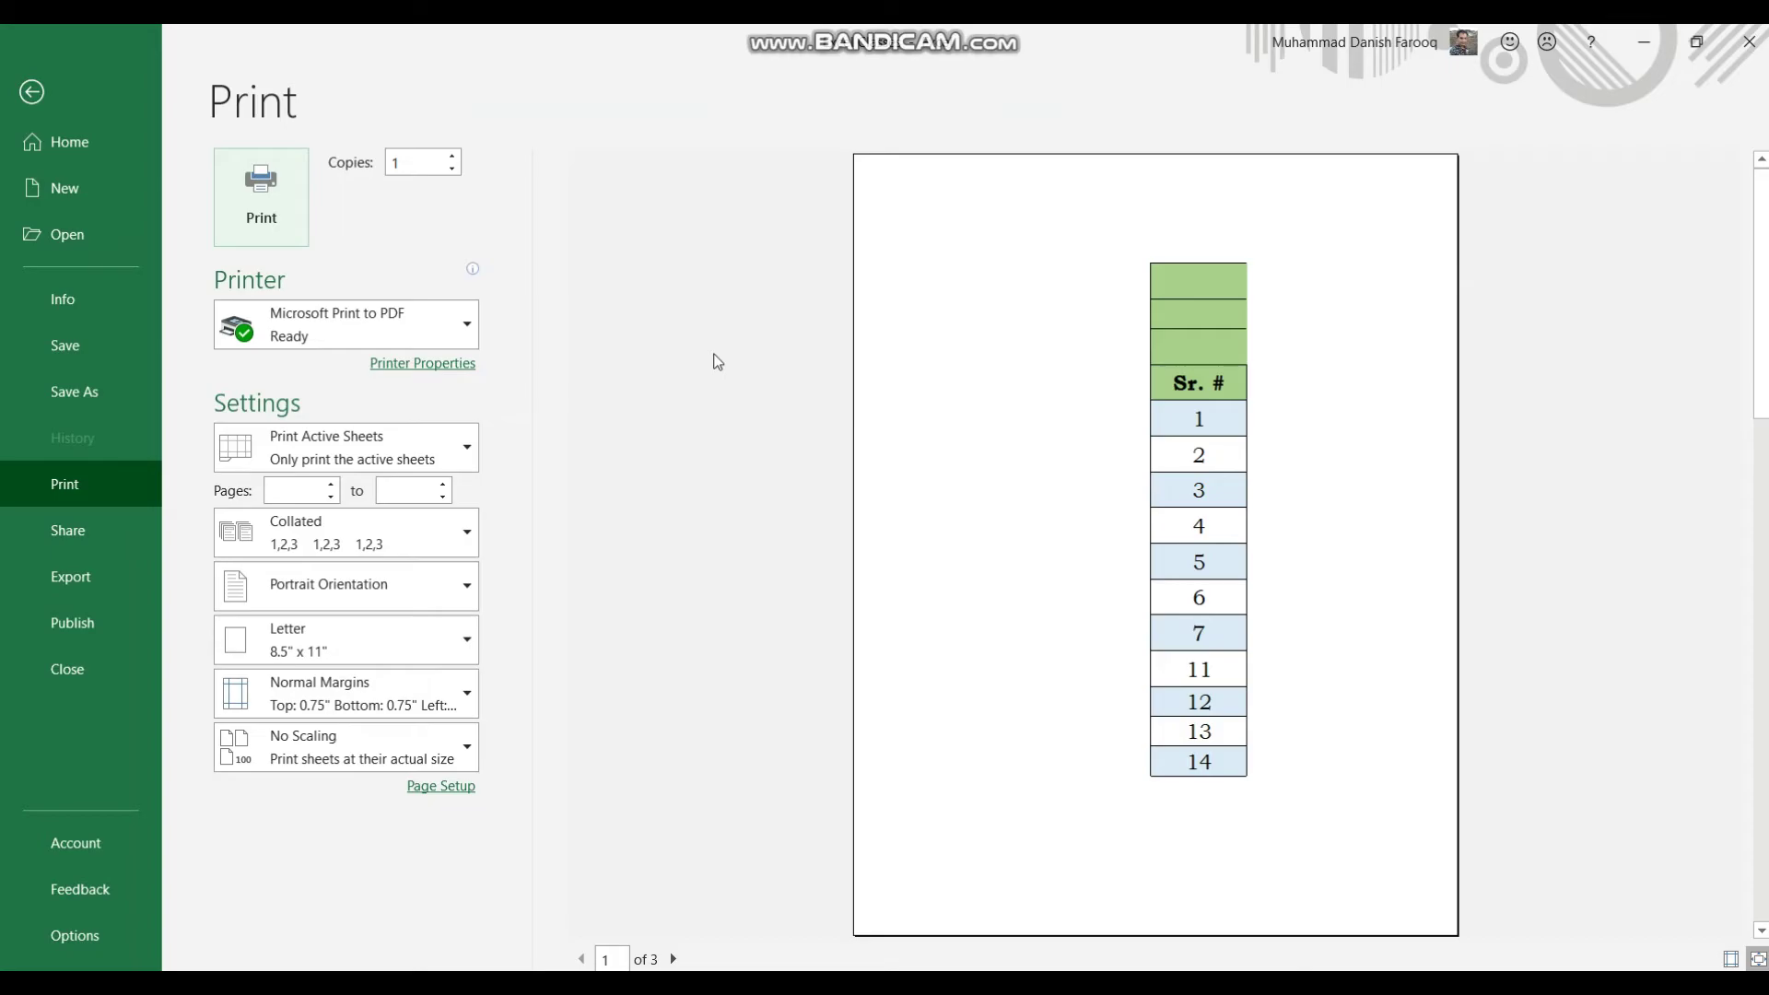
pyautogui.press('Escape')
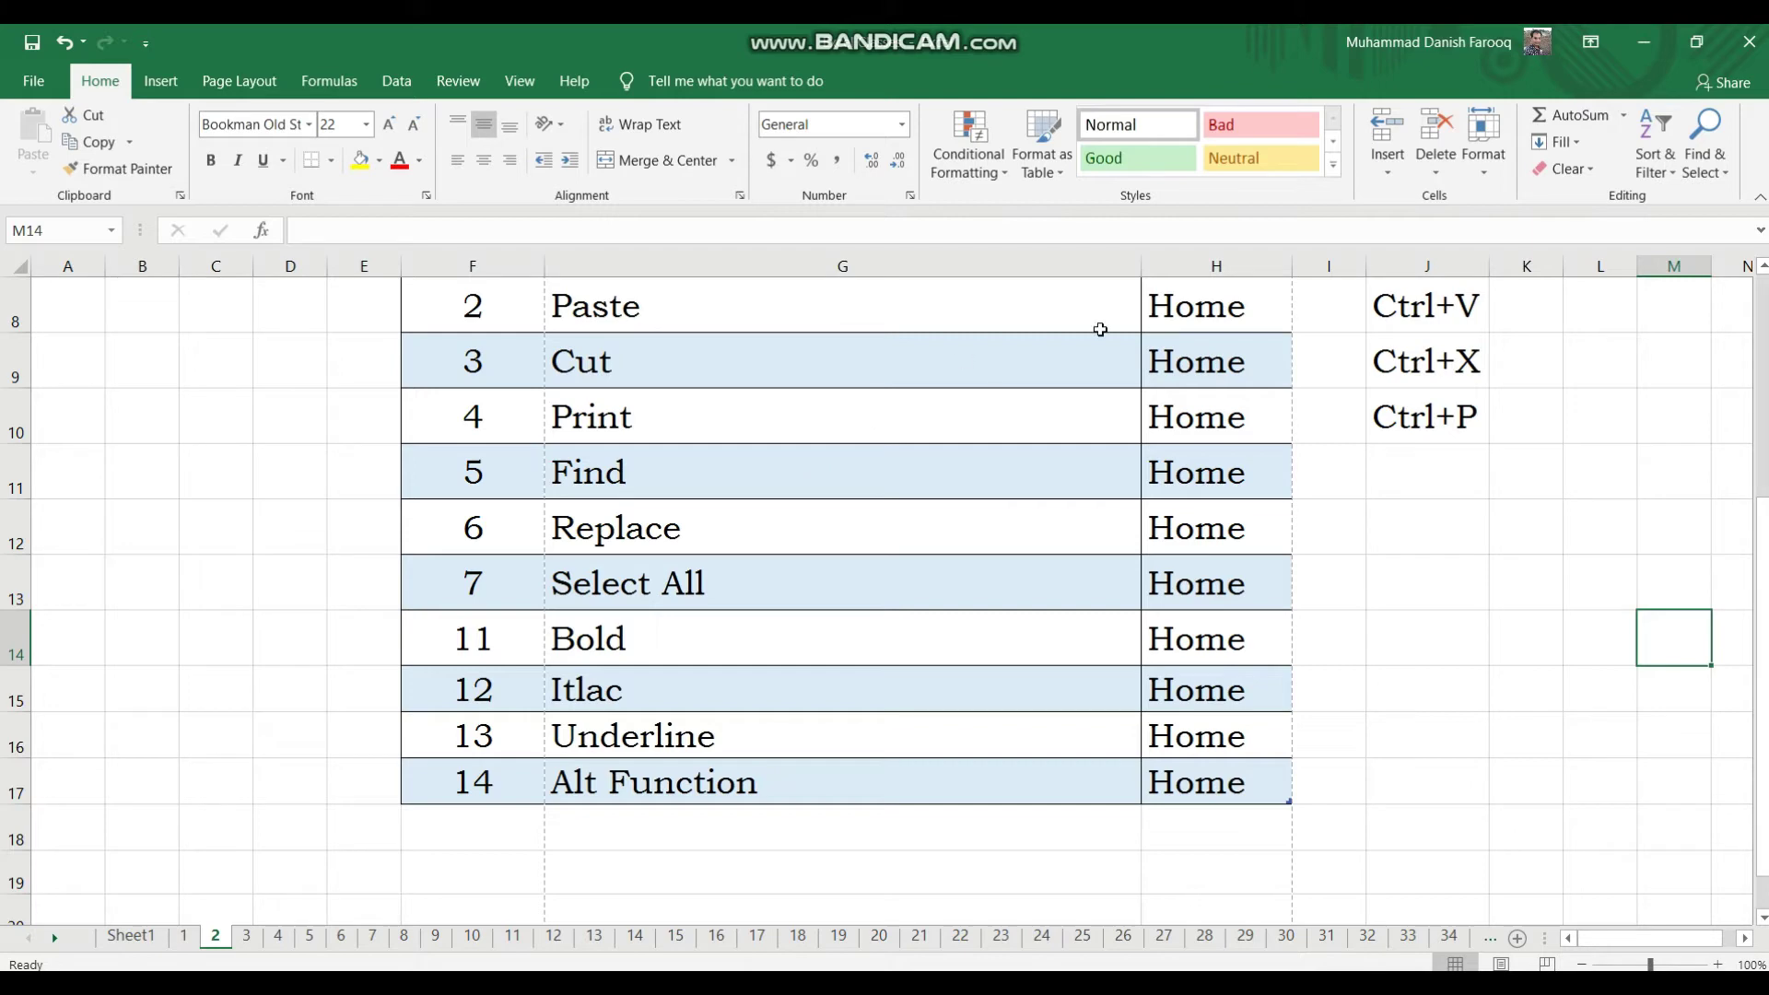
pyautogui.click(1425, 489)
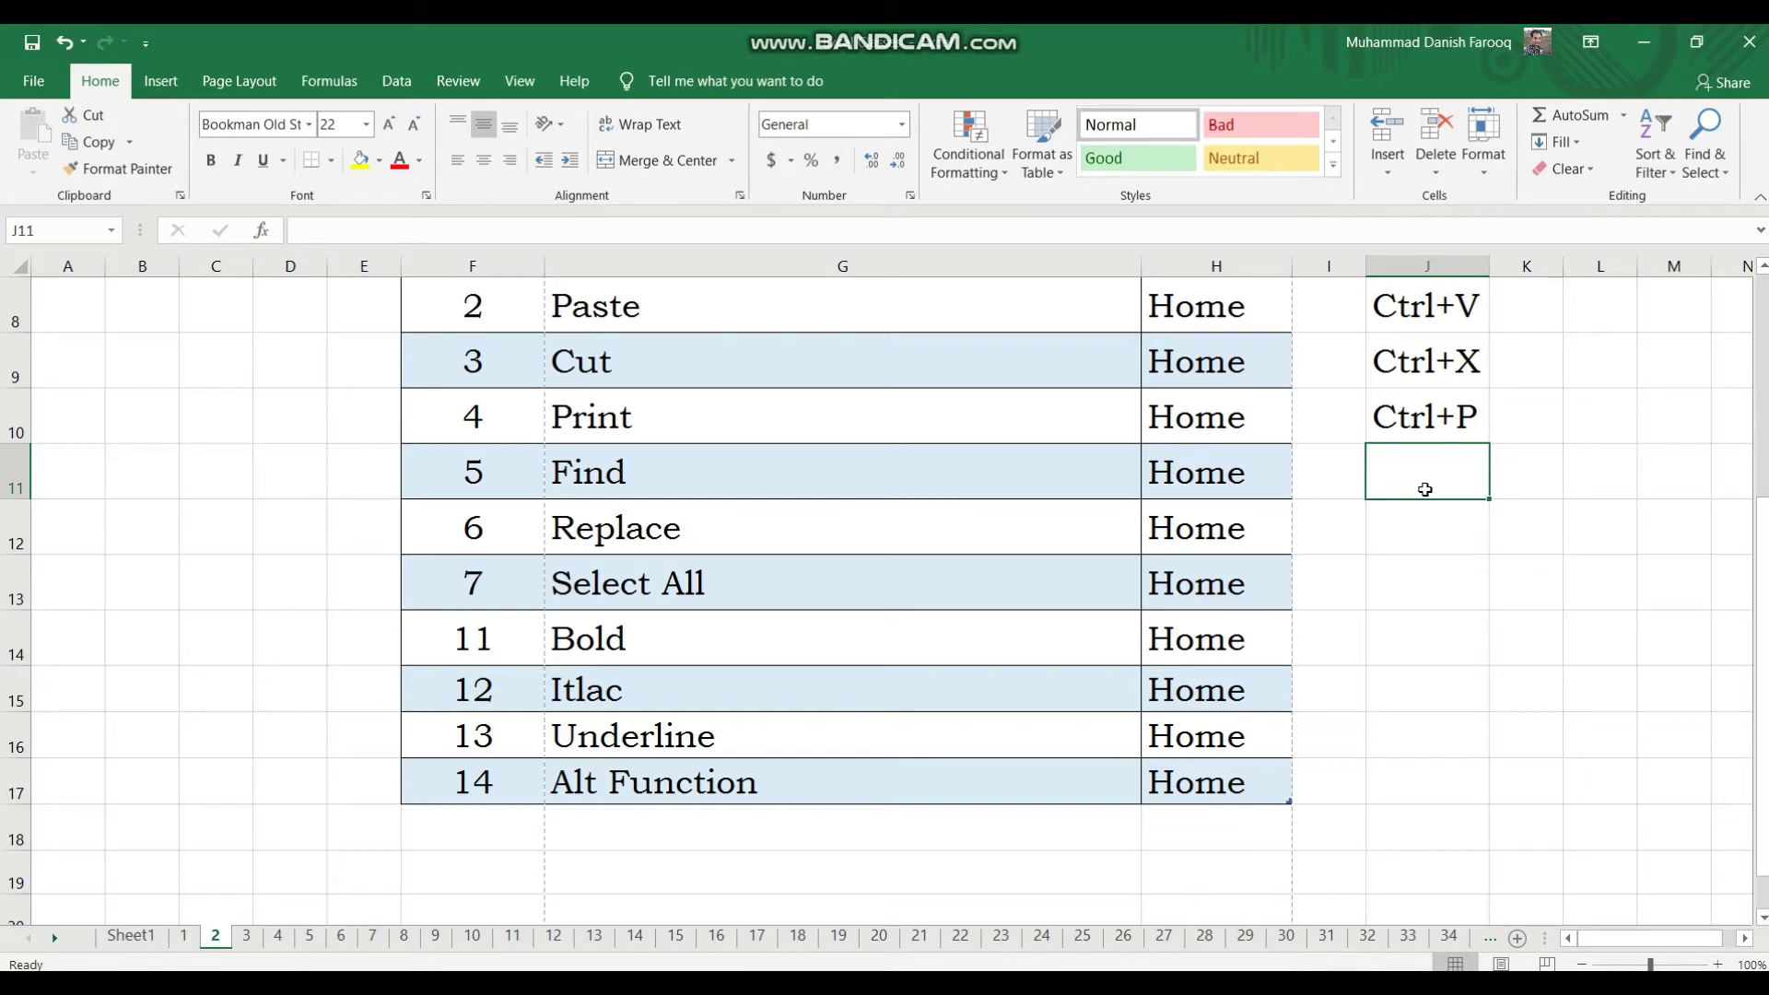
pyautogui.click(1053, 451)
pyautogui.click(1026, 606)
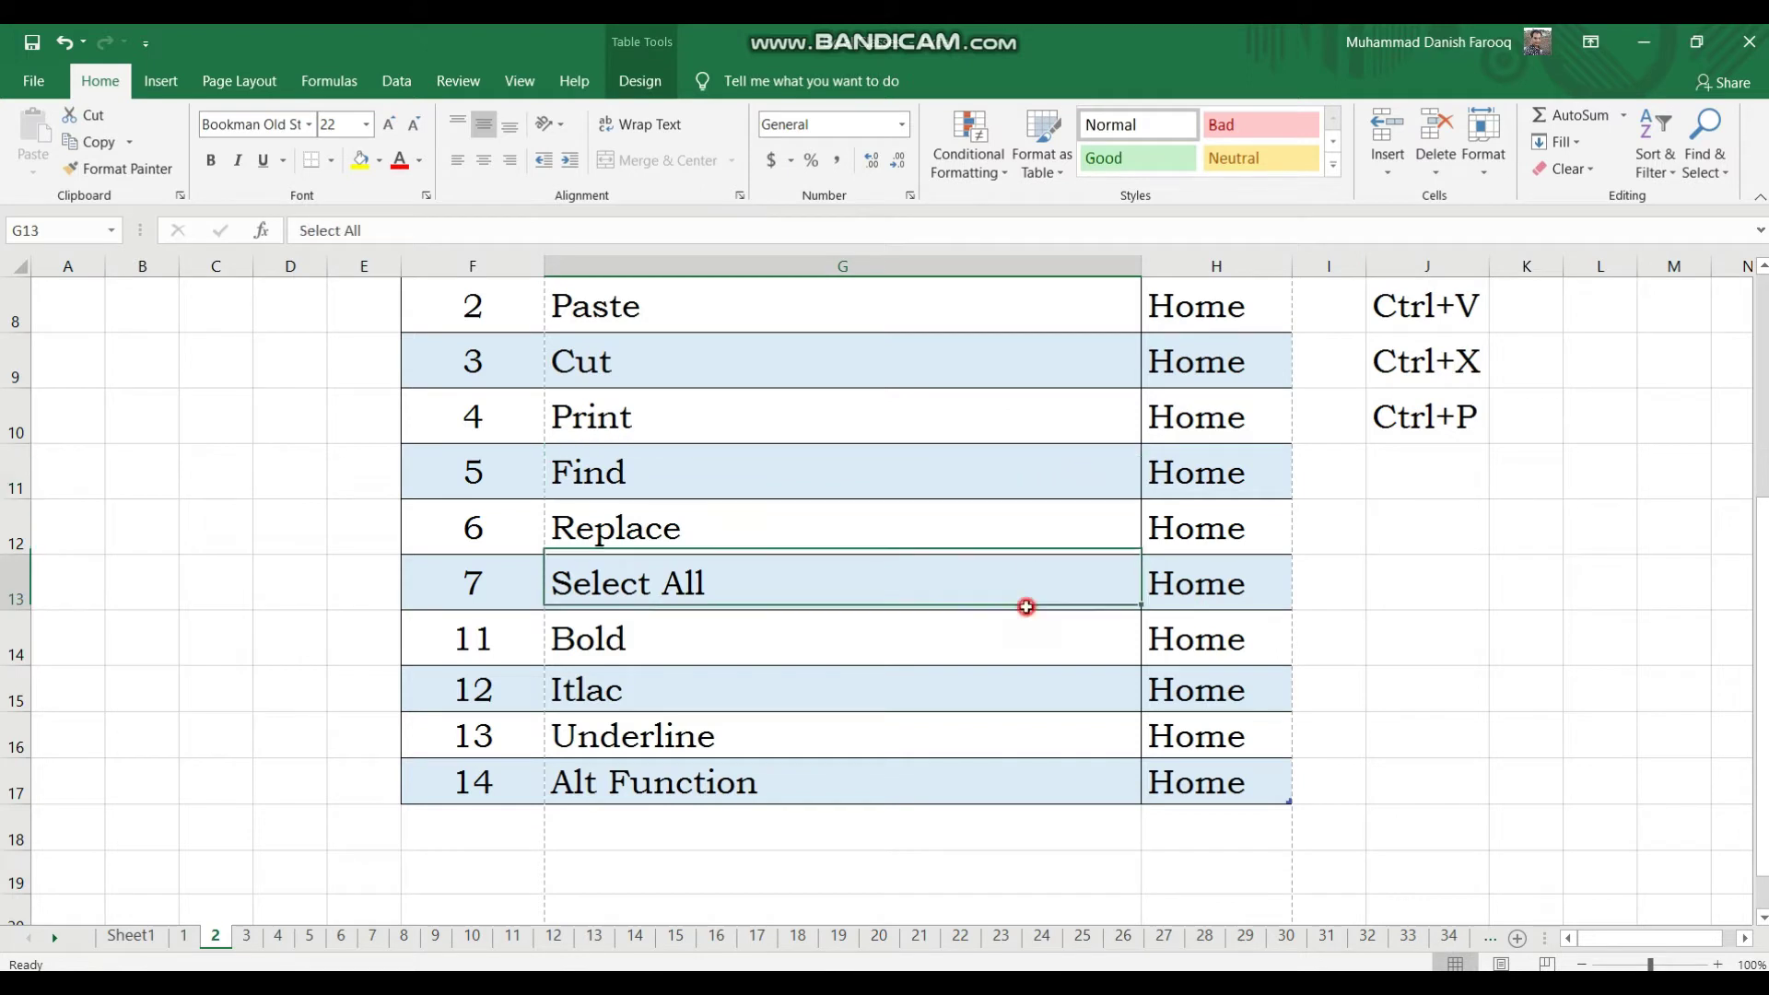
pyautogui.click(1481, 601)
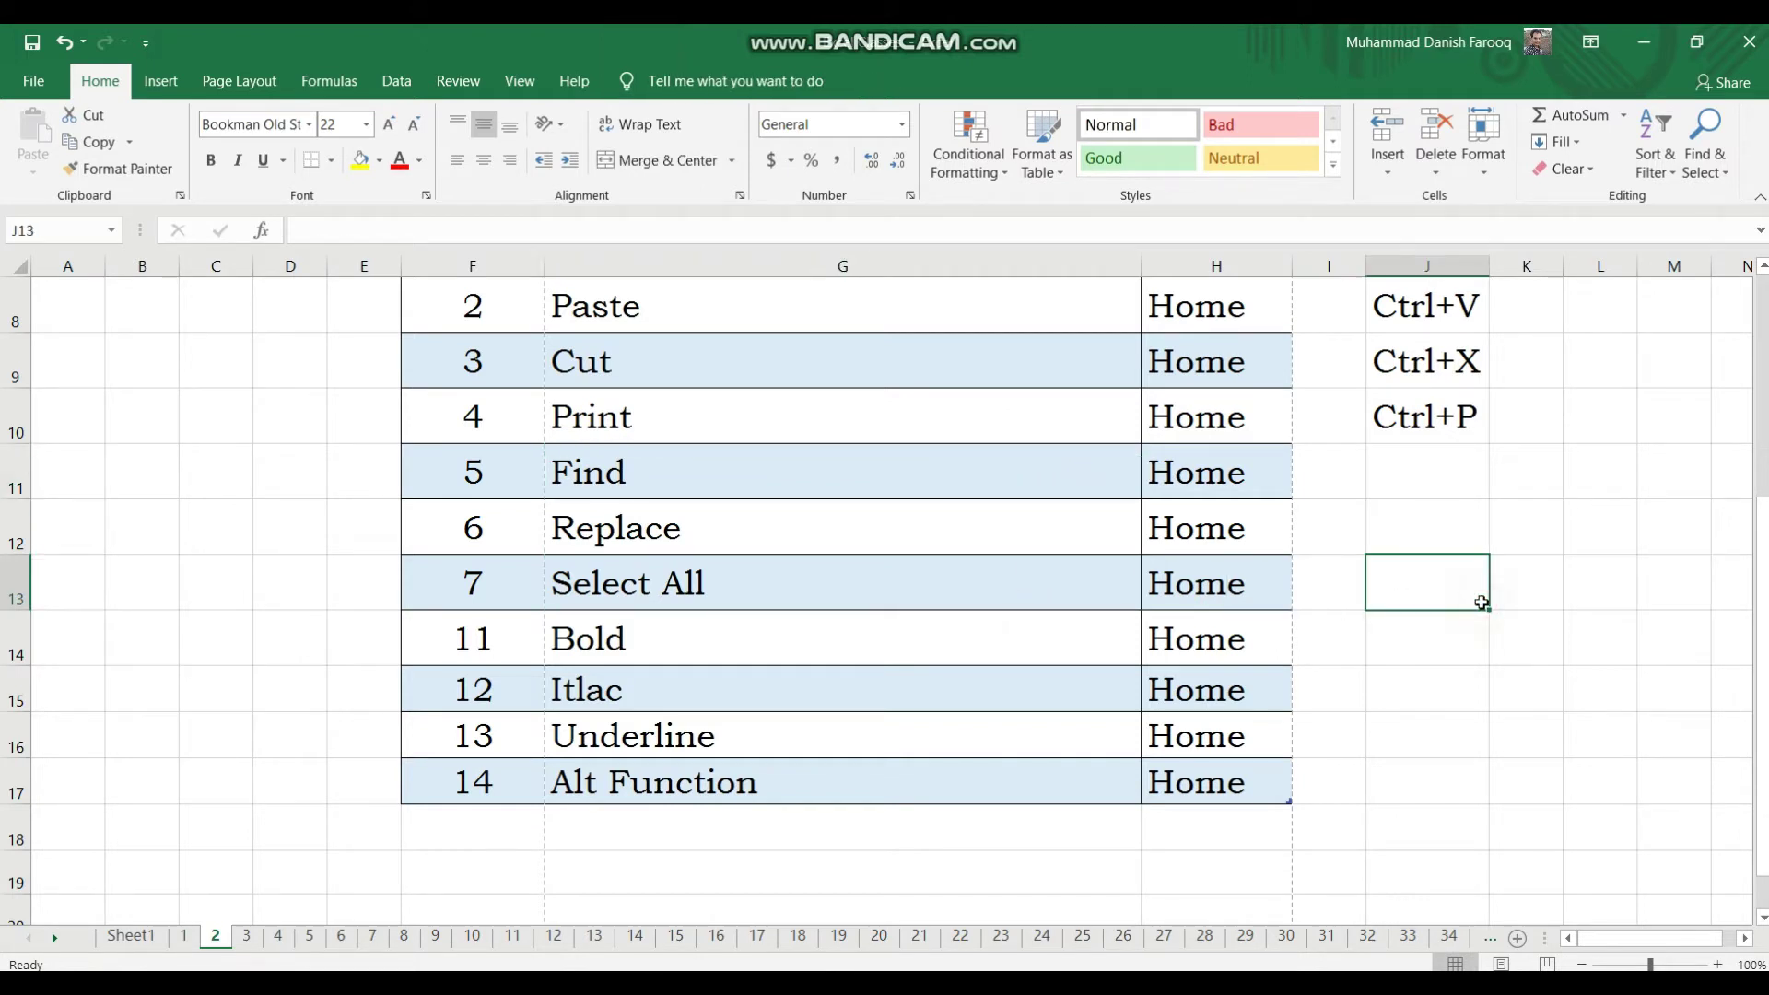
pyautogui.click(1669, 576)
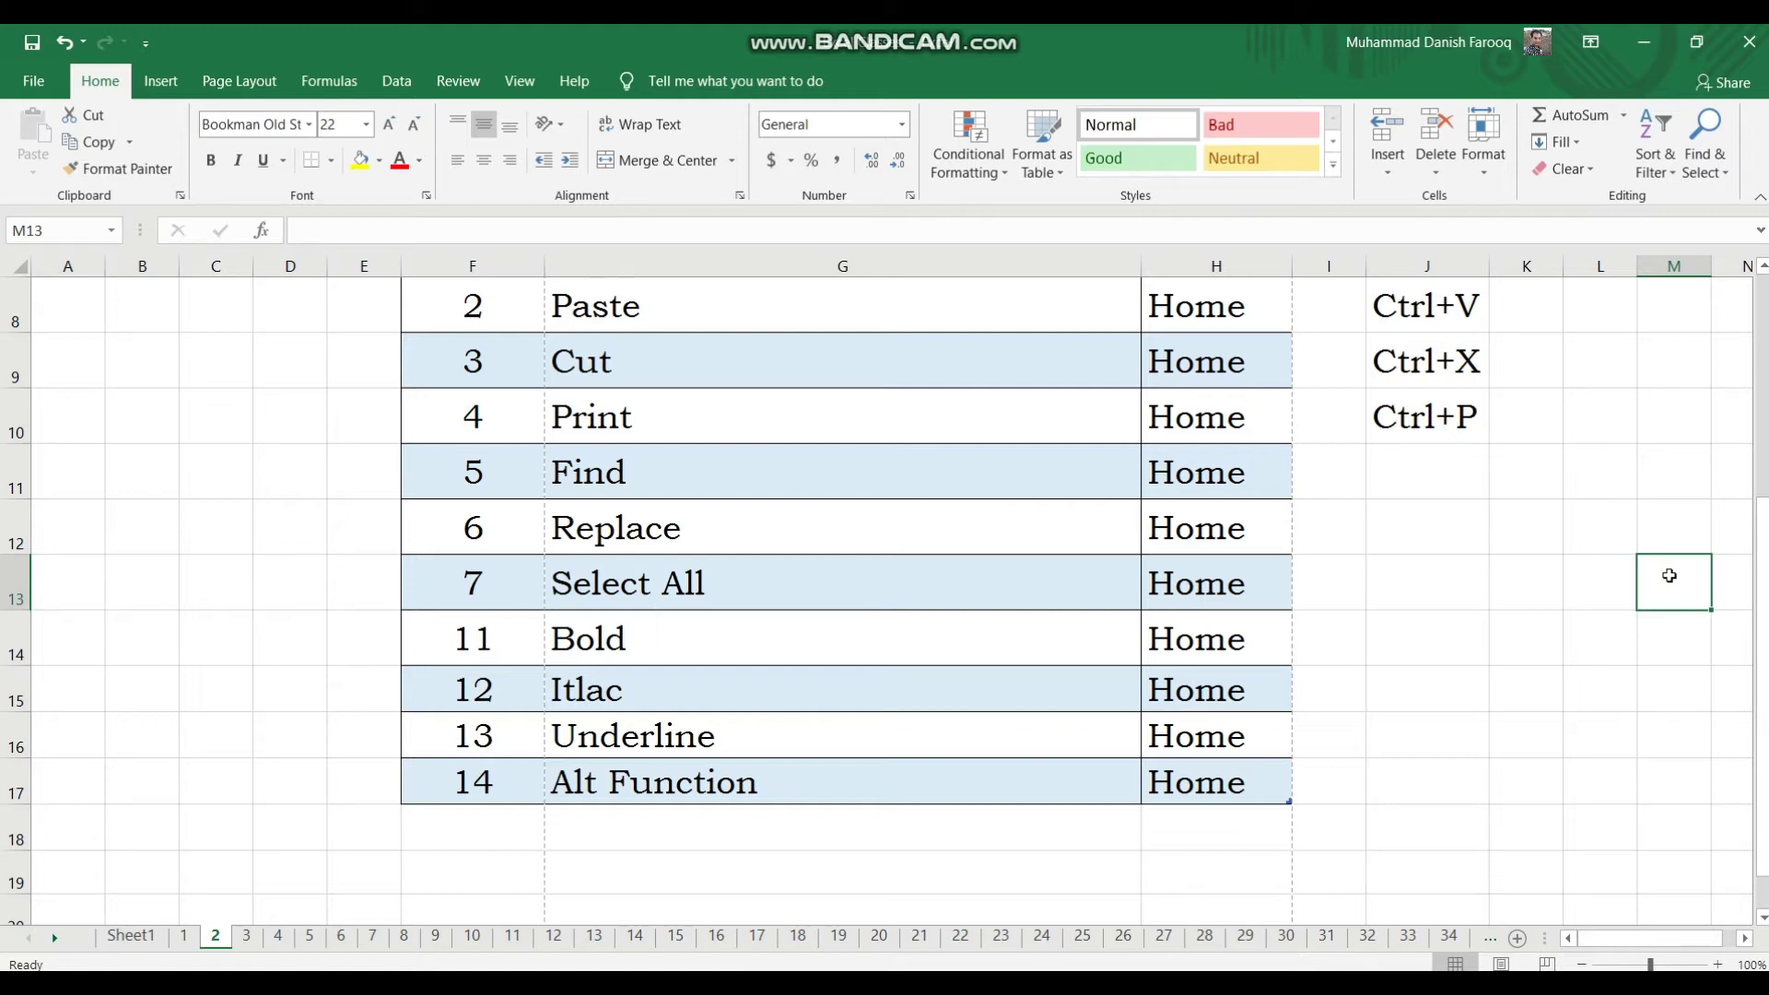
pyautogui.click(1461, 463)
# Enter the note Ctrl+F in cell J11 beside the Find row
pyautogui.write('Ctrl+F')
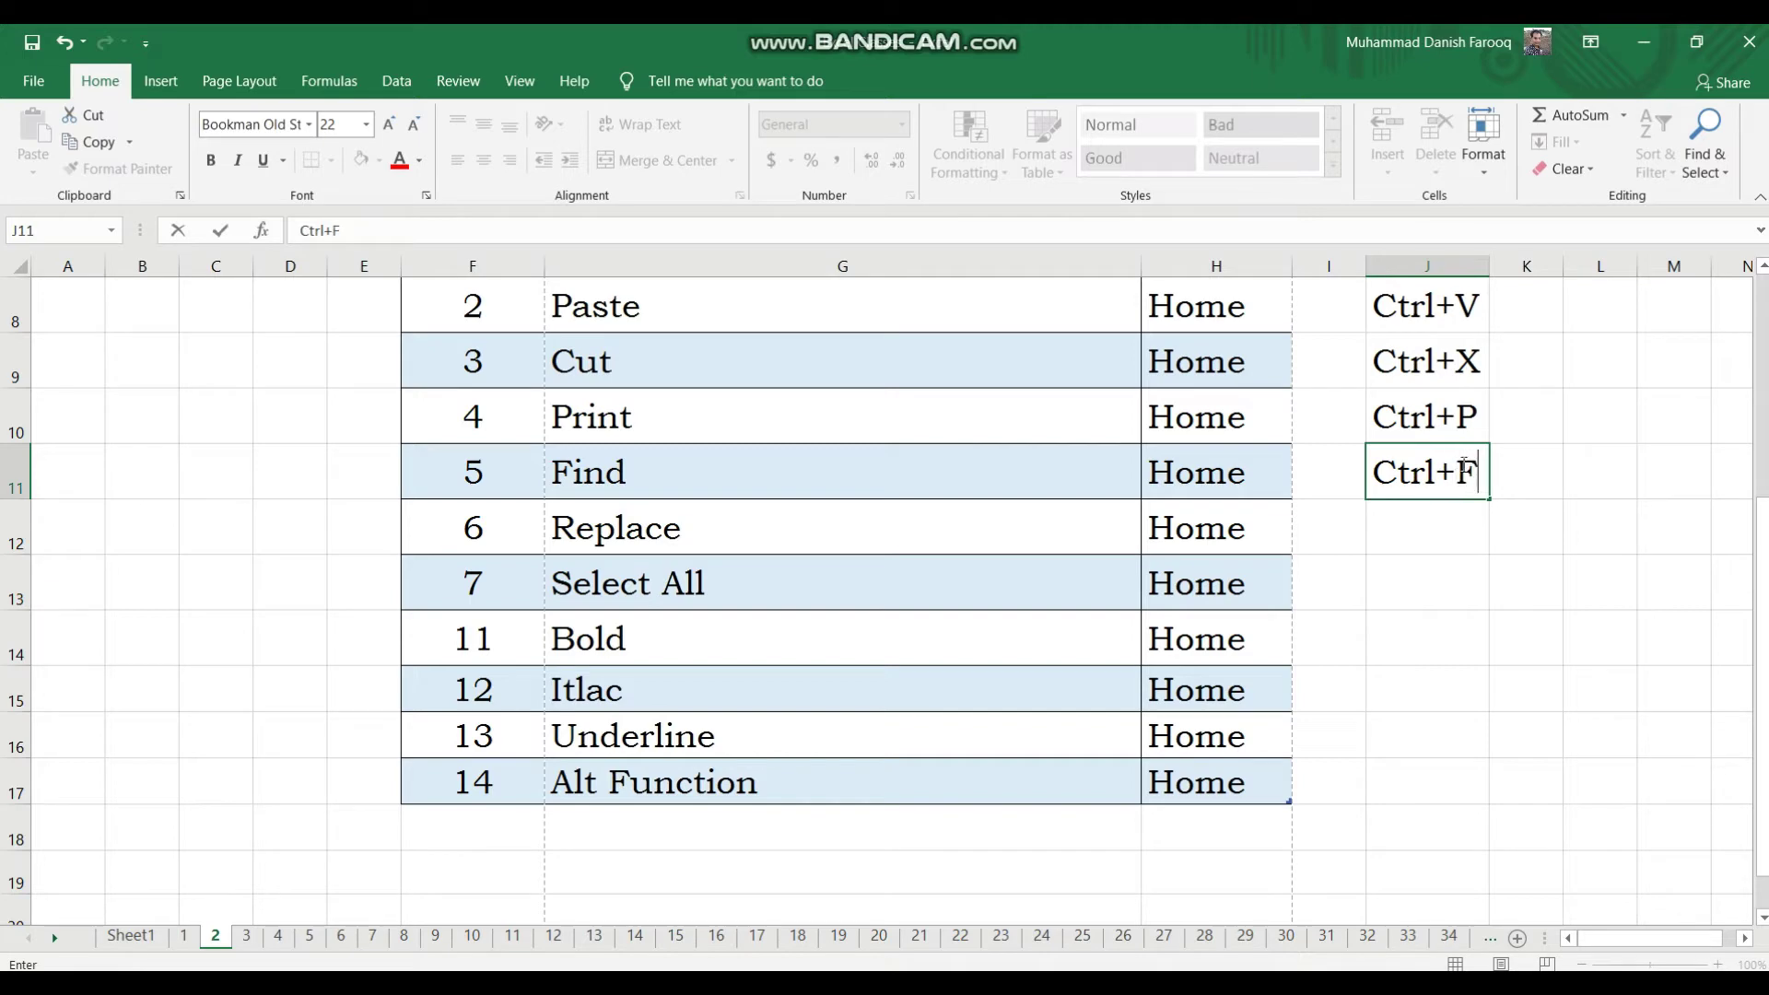
pyautogui.press('Return')
pyautogui.click(1605, 545)
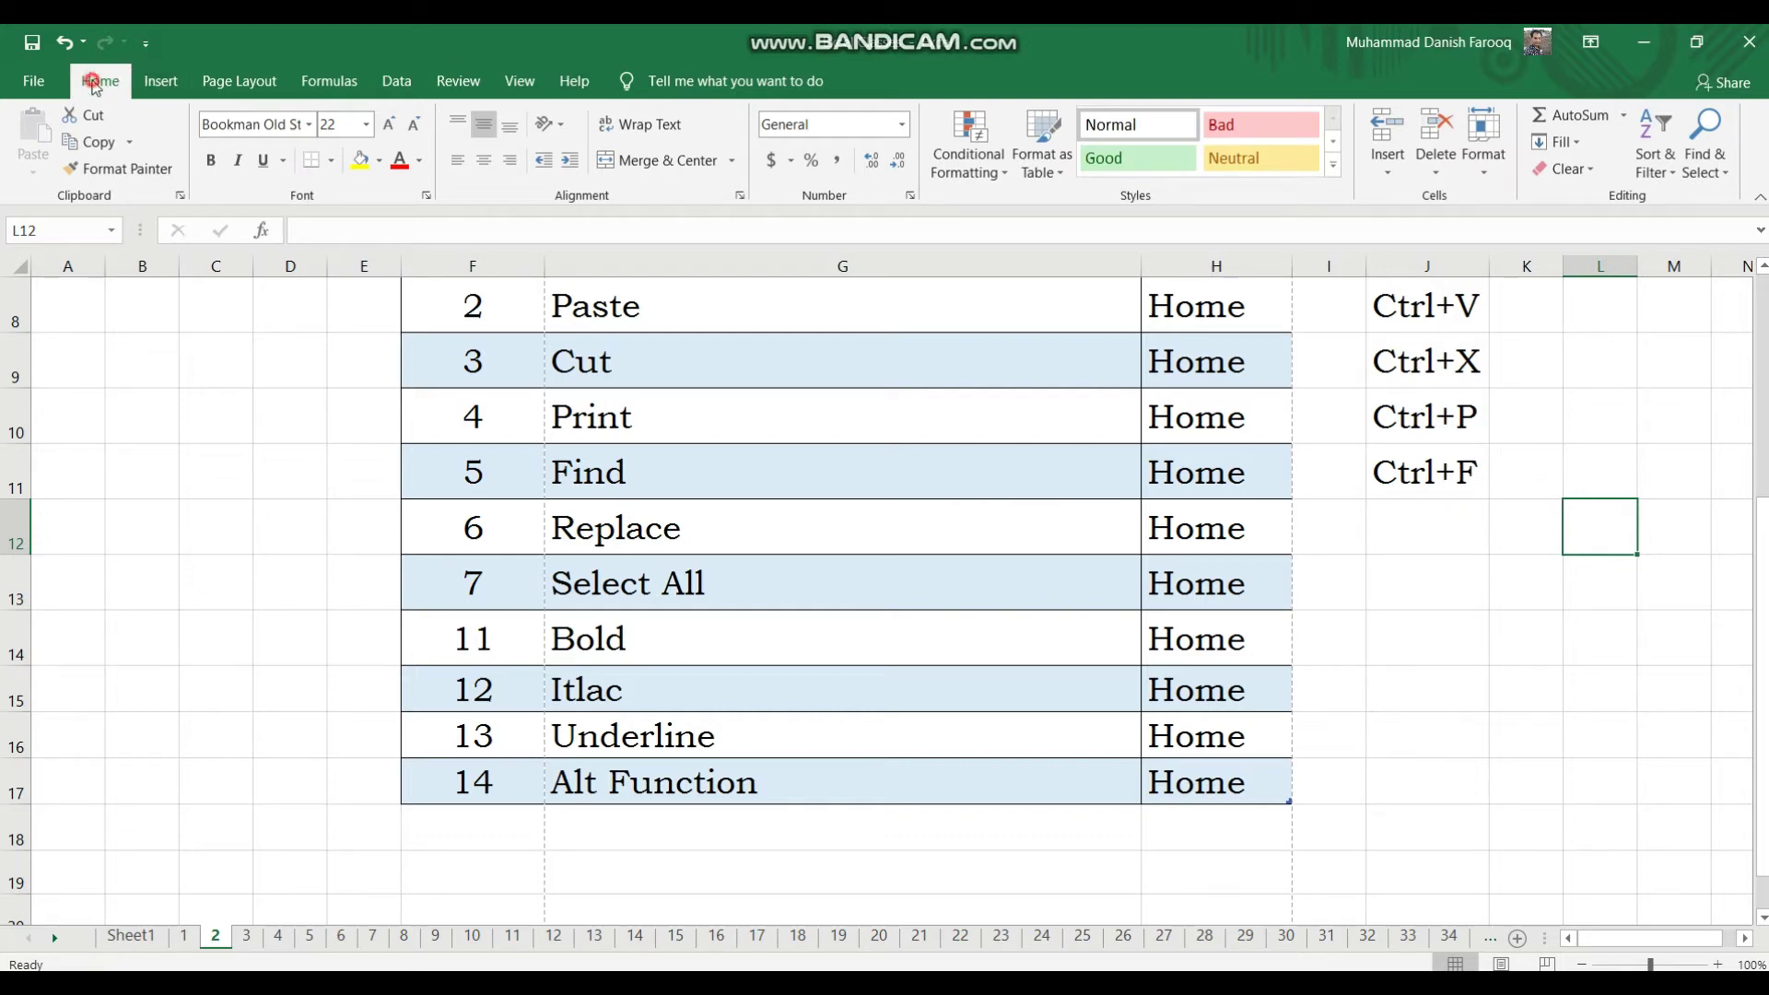
# Search the sheet for 'bold' to locate the Bold entry, then close the Find dialog
pyautogui.click(1700, 151)
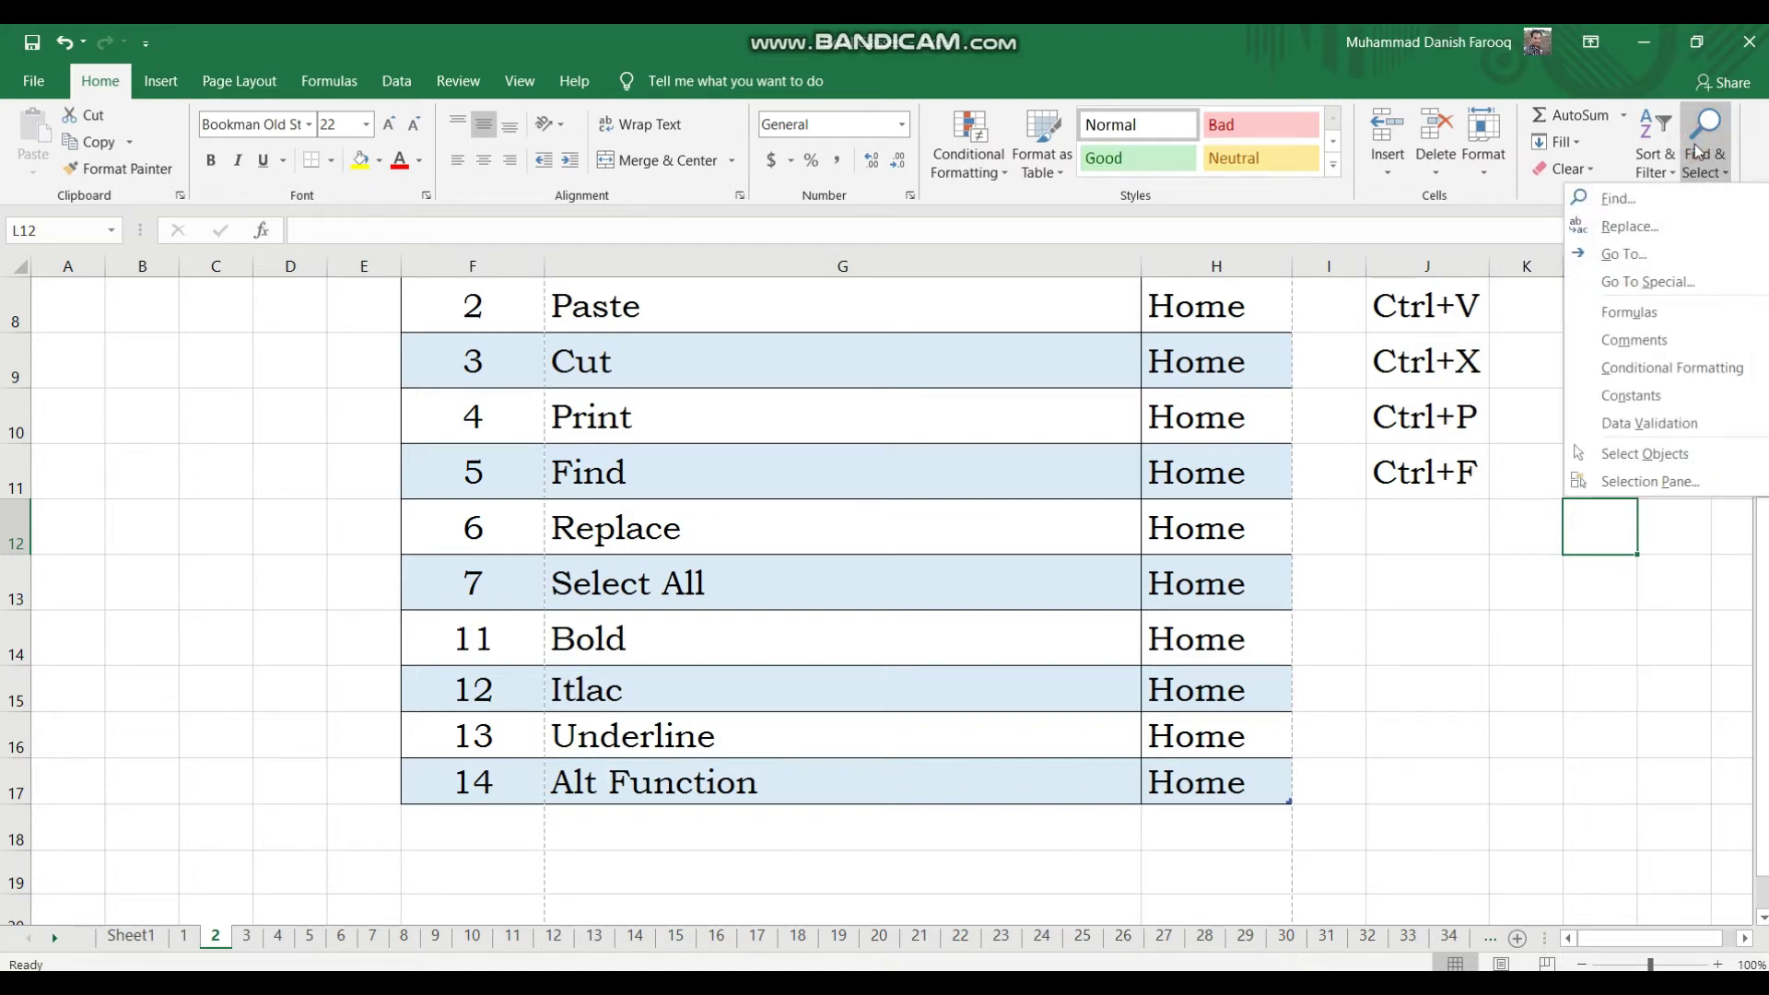
pyautogui.click(1669, 202)
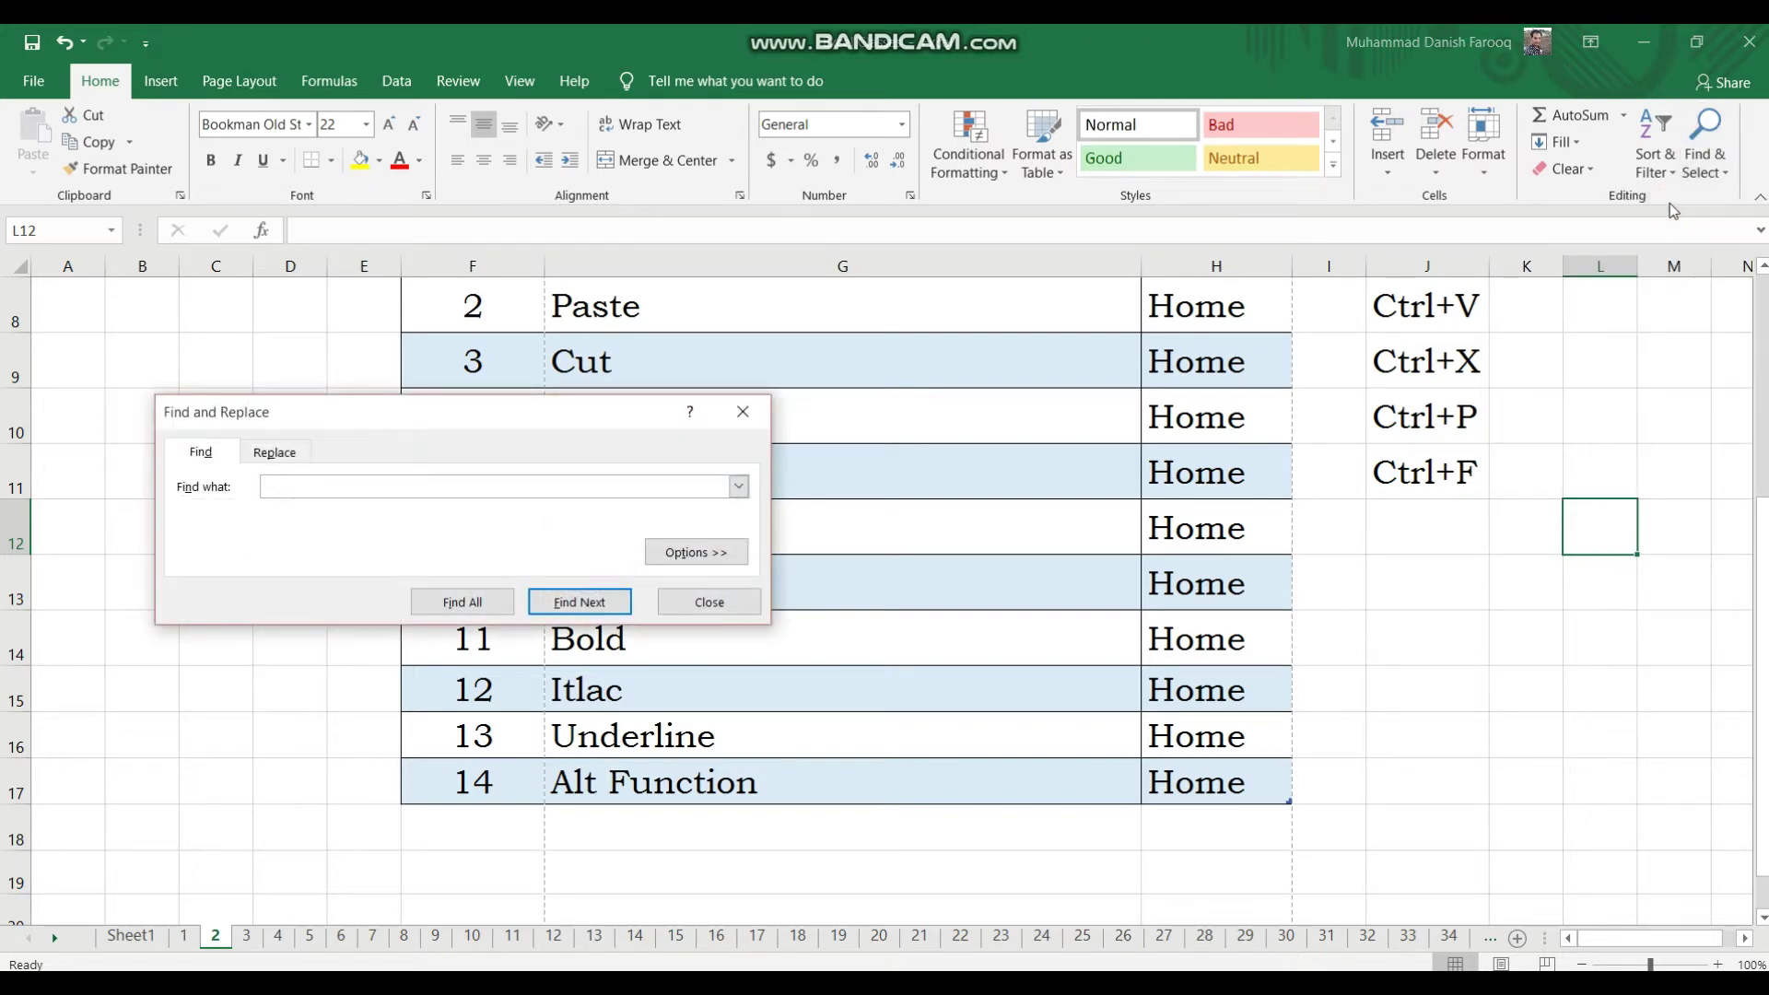
pyautogui.write('bold')
pyautogui.press('Return')
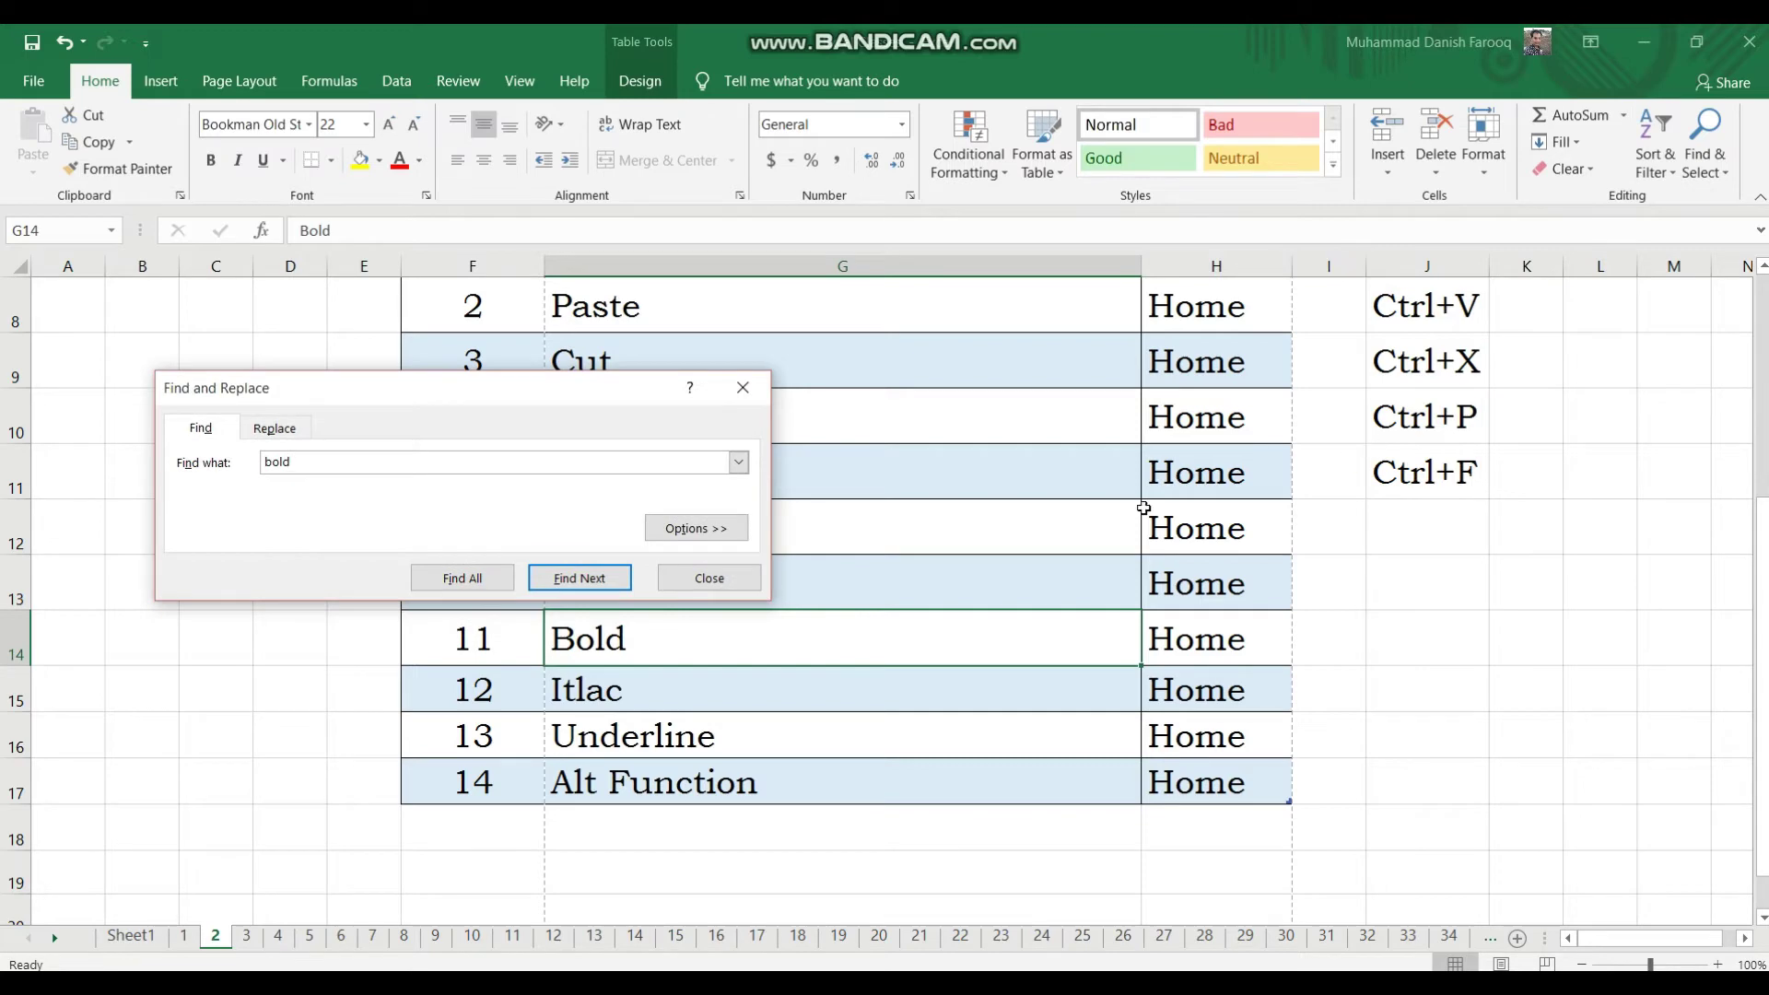
pyautogui.click(742, 383)
# Reopen Find with Ctrl+F and search for 'itlac' to locate the Itlac entry
pyautogui.click(1590, 753)
pyautogui.hotkey('ctrl', 'f')
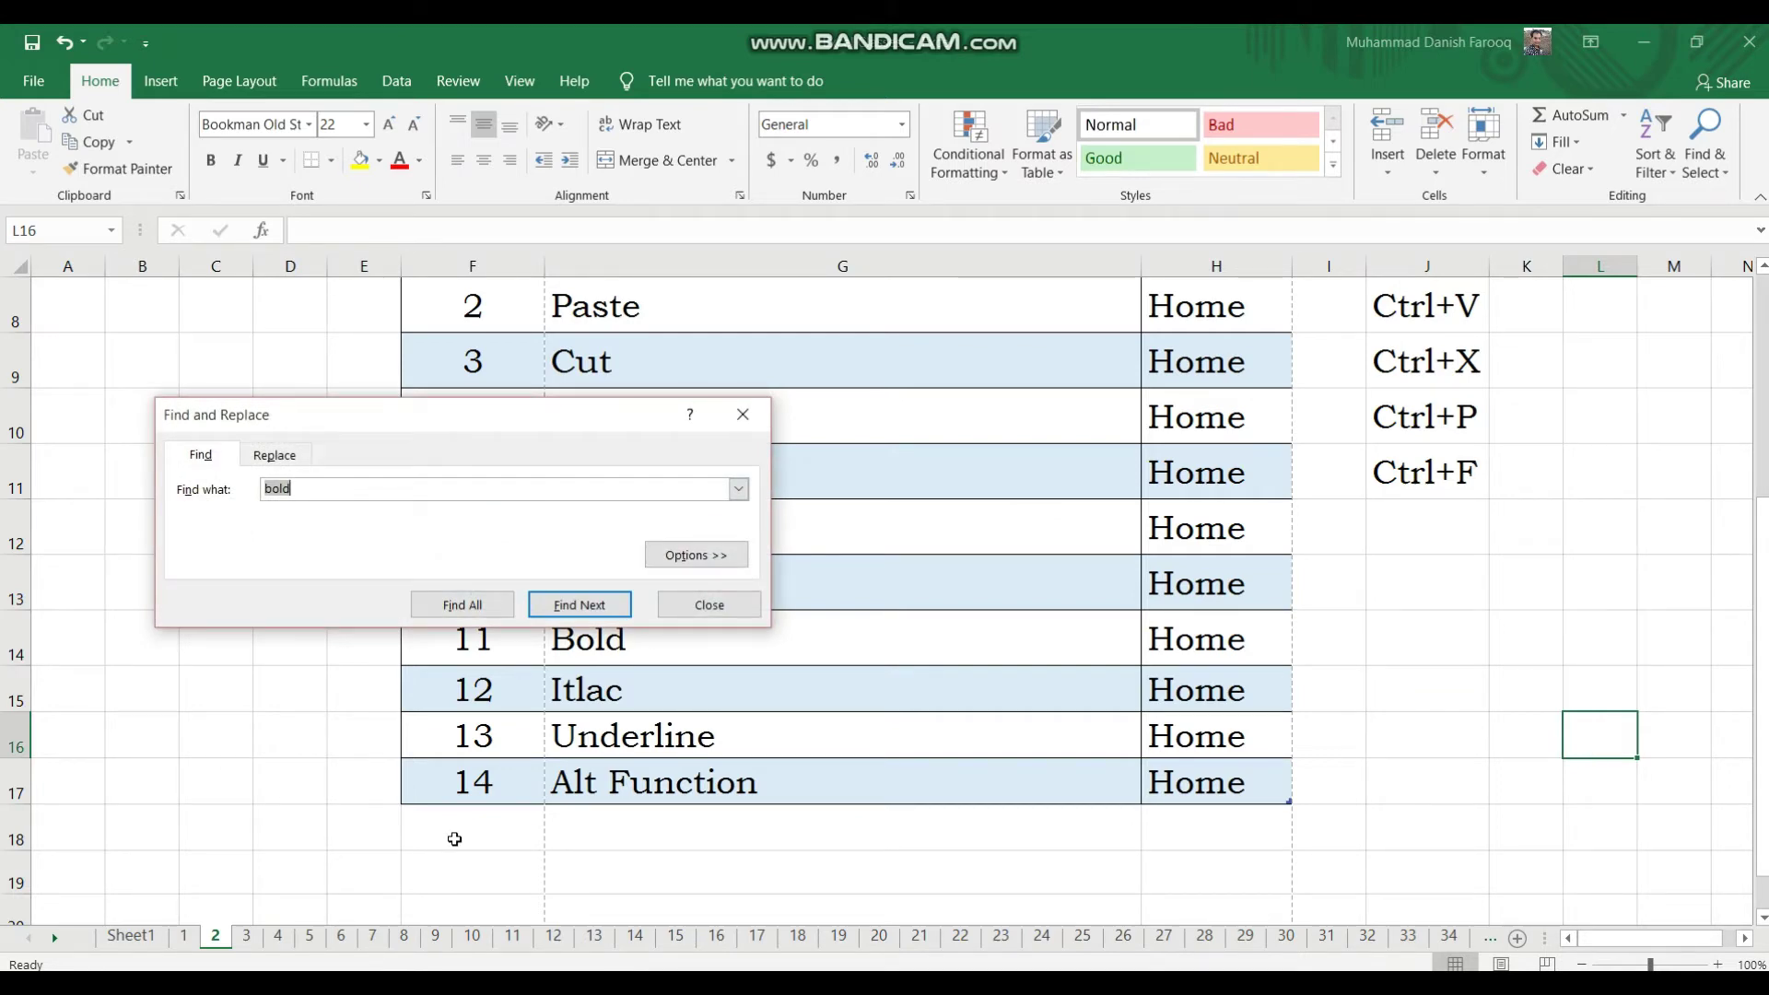
pyautogui.press('Return')
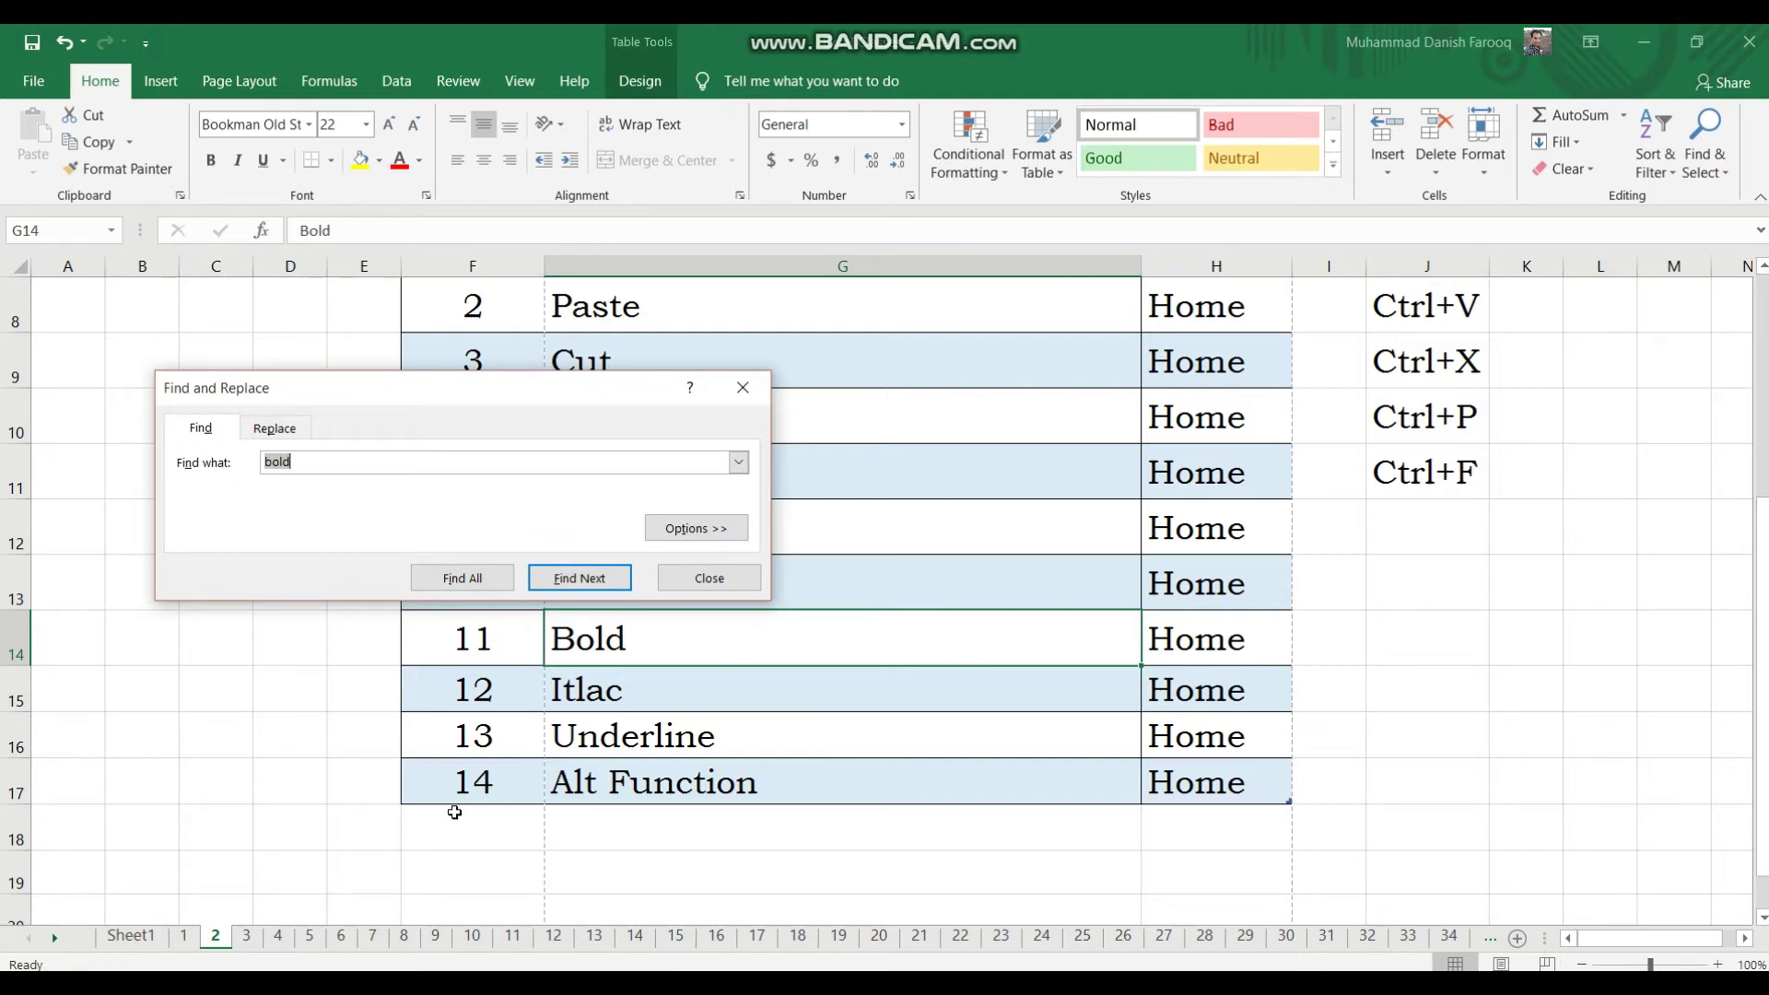
pyautogui.press('BackSpace')
pyautogui.write('itlac')
pyautogui.press('Return')
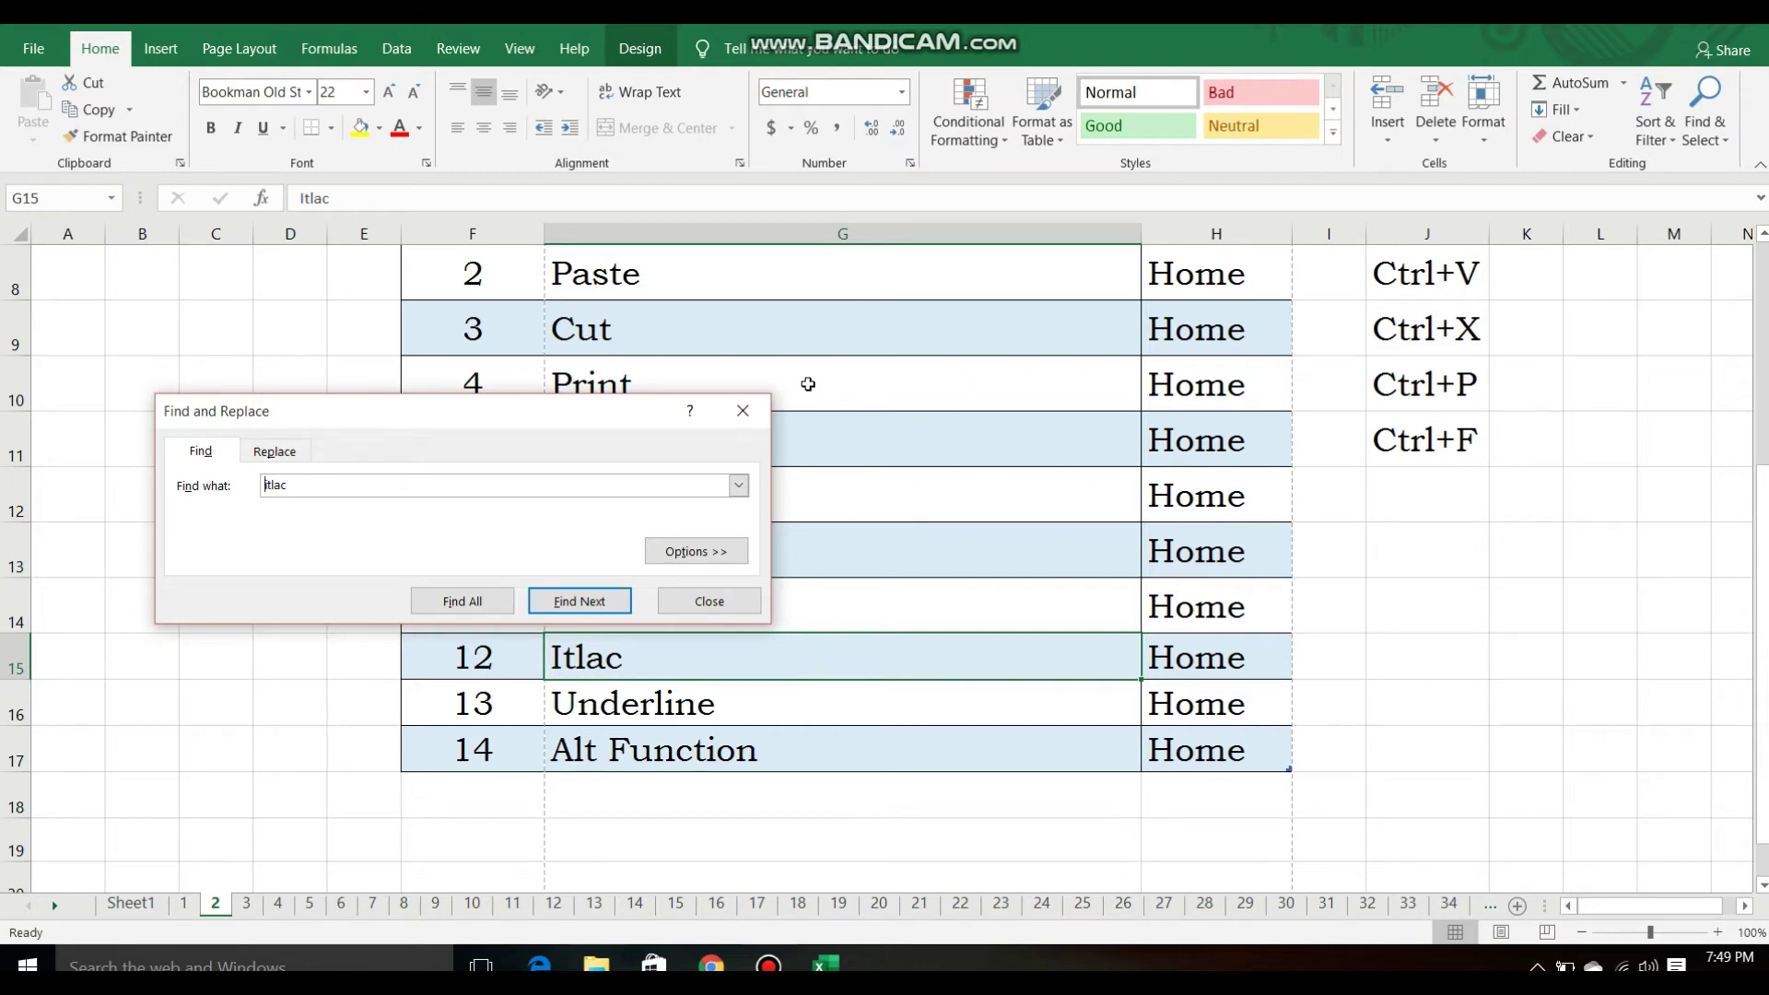
pyautogui.click(742, 411)
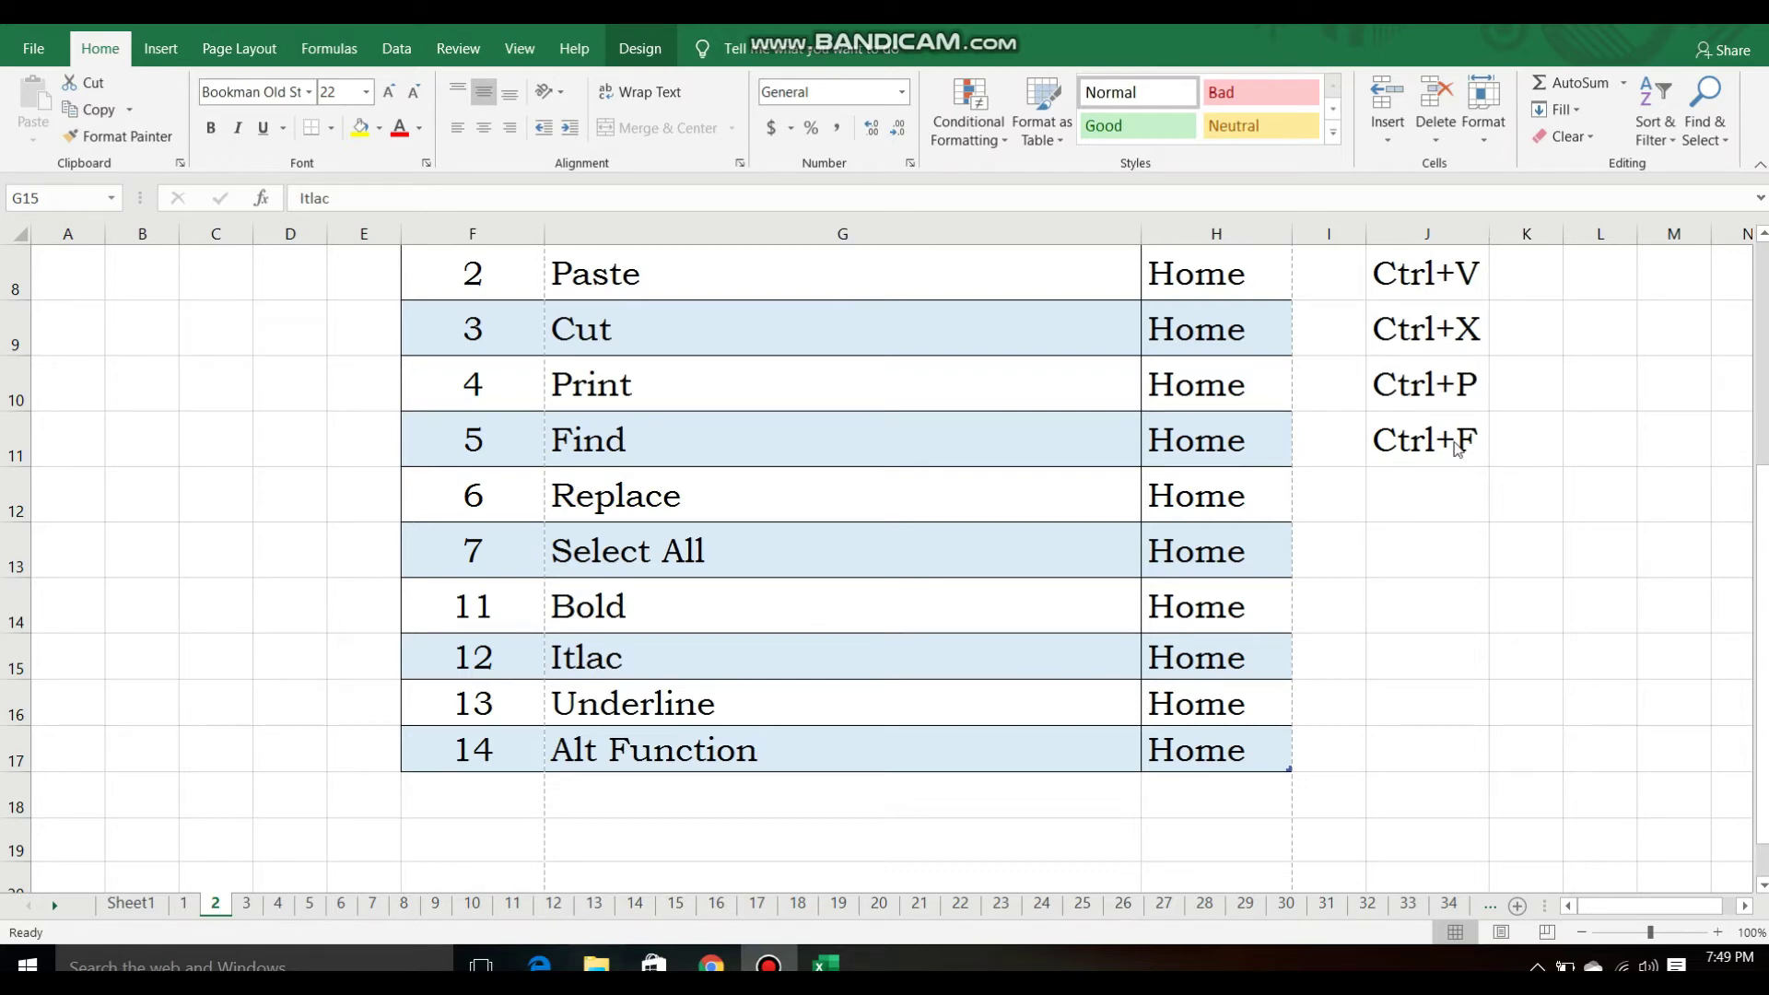
pyautogui.click(1441, 491)
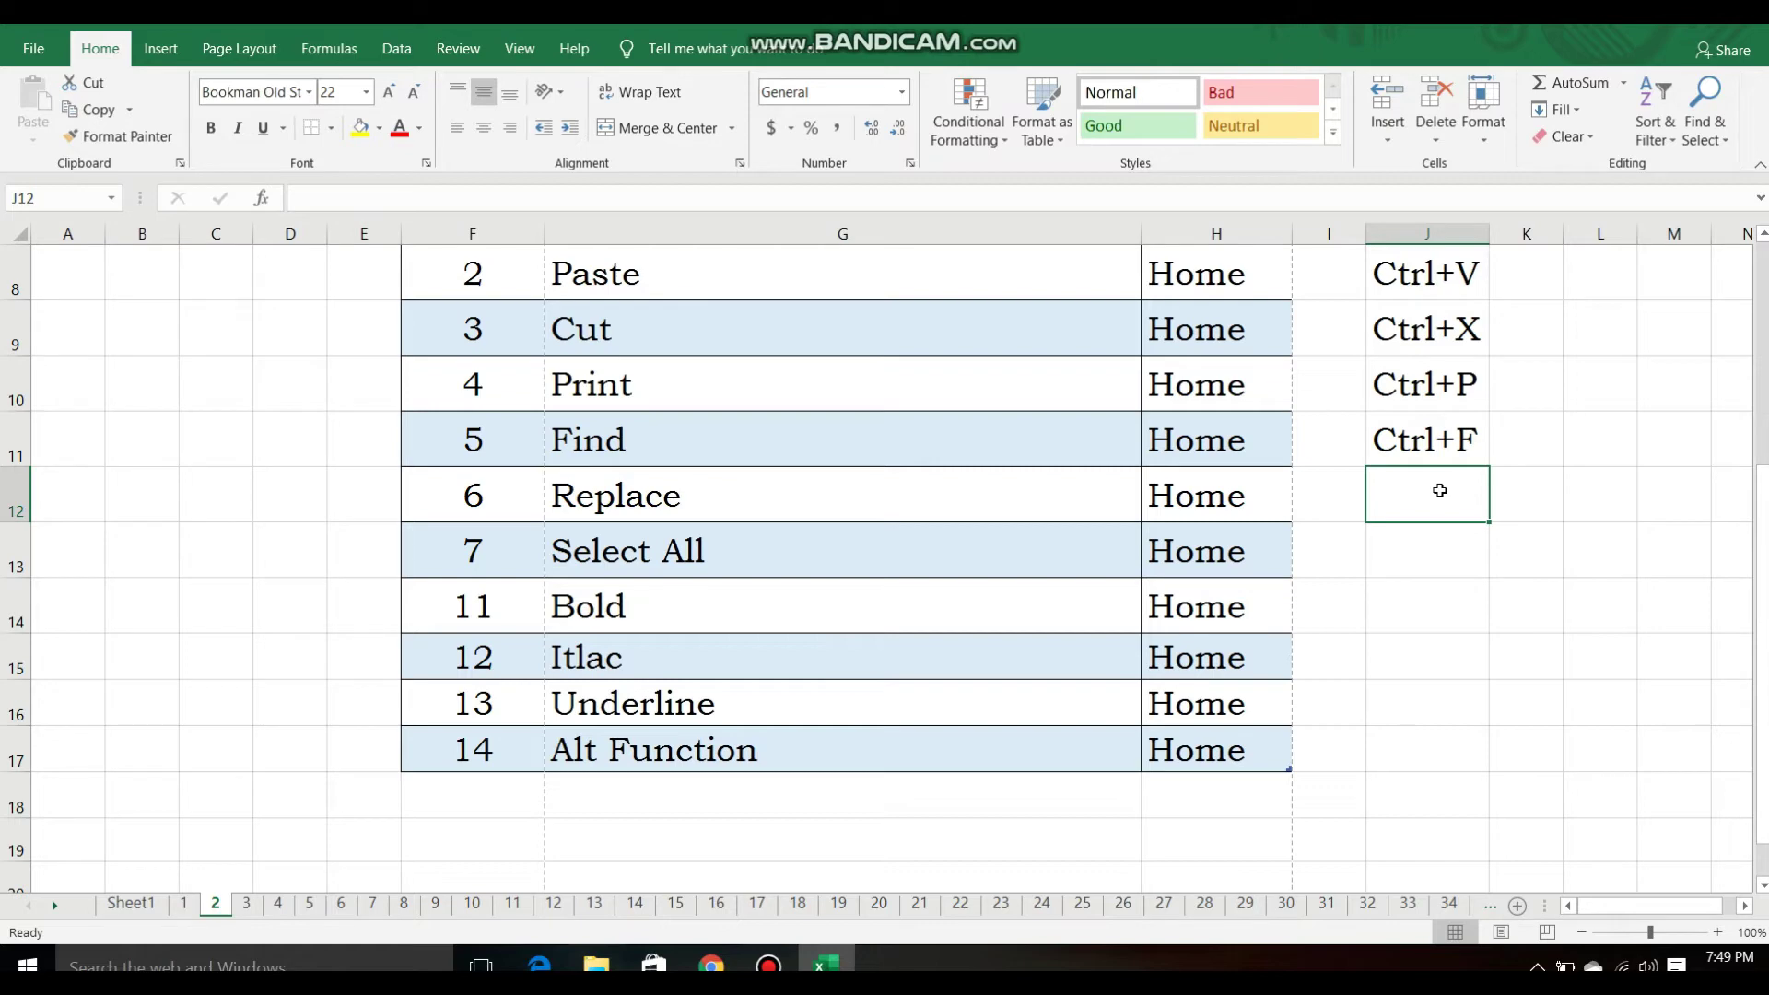
# Enter the note Crtl+H in cell J12 next to Replace
pyautogui.click(834, 486)
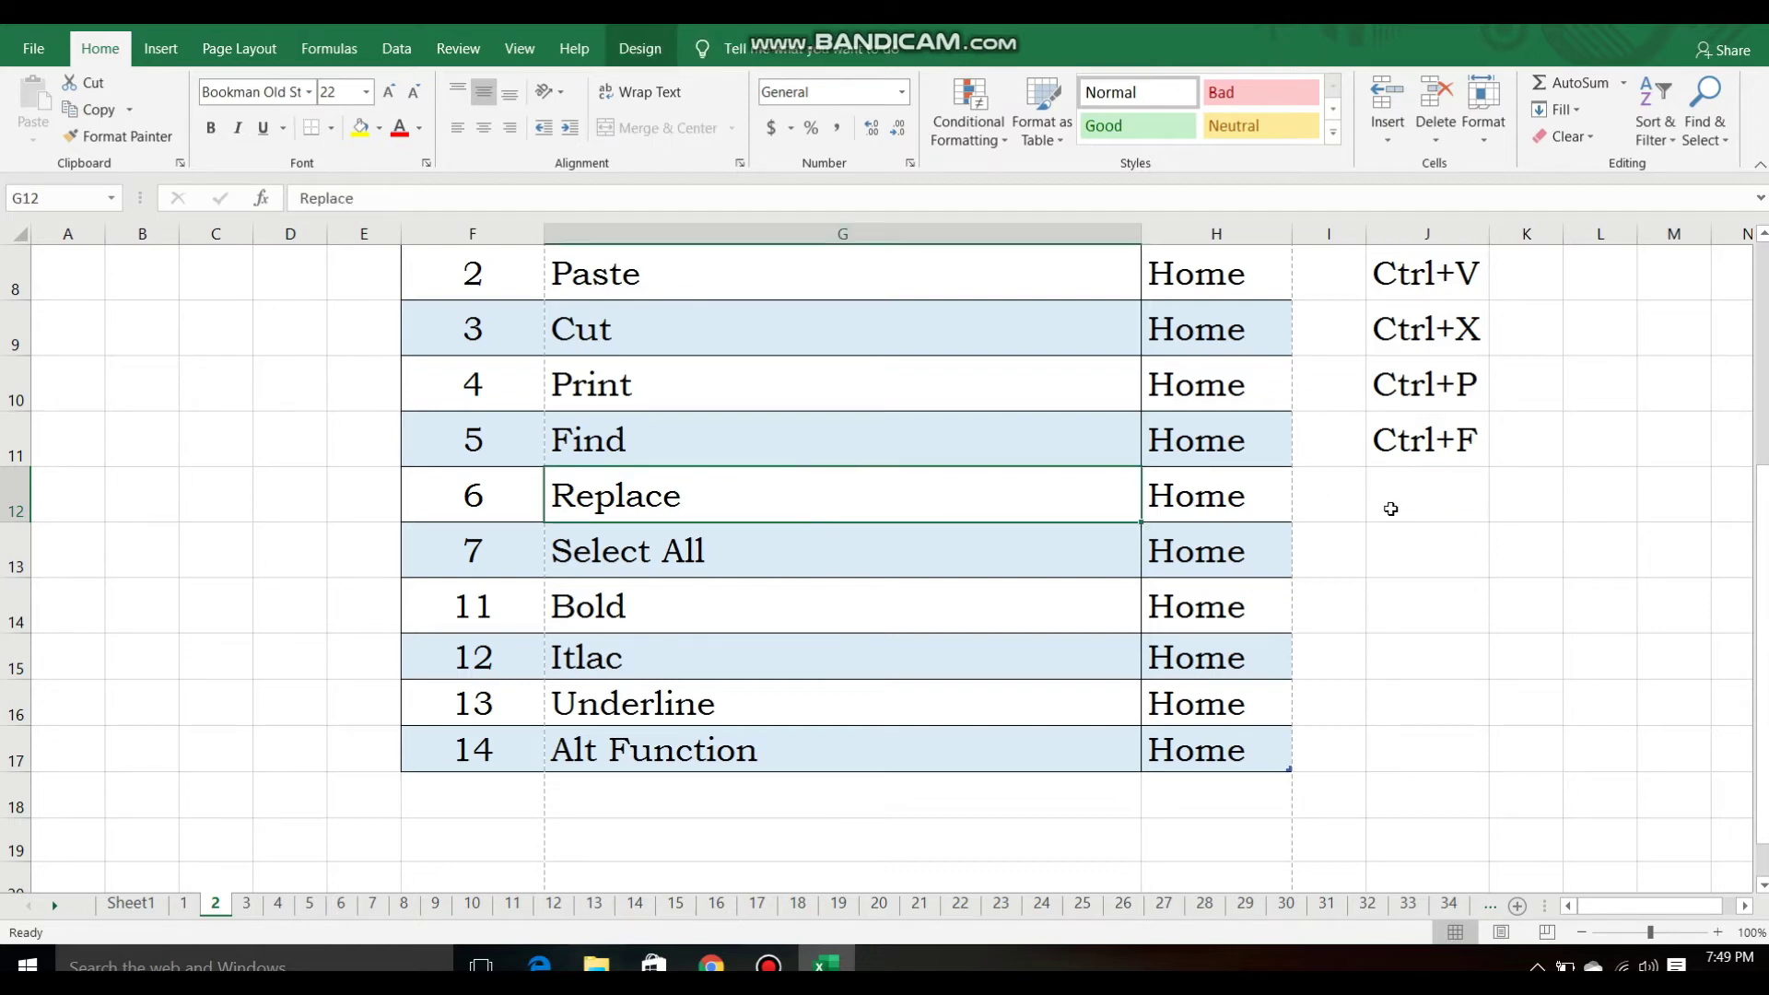
pyautogui.click(1456, 507)
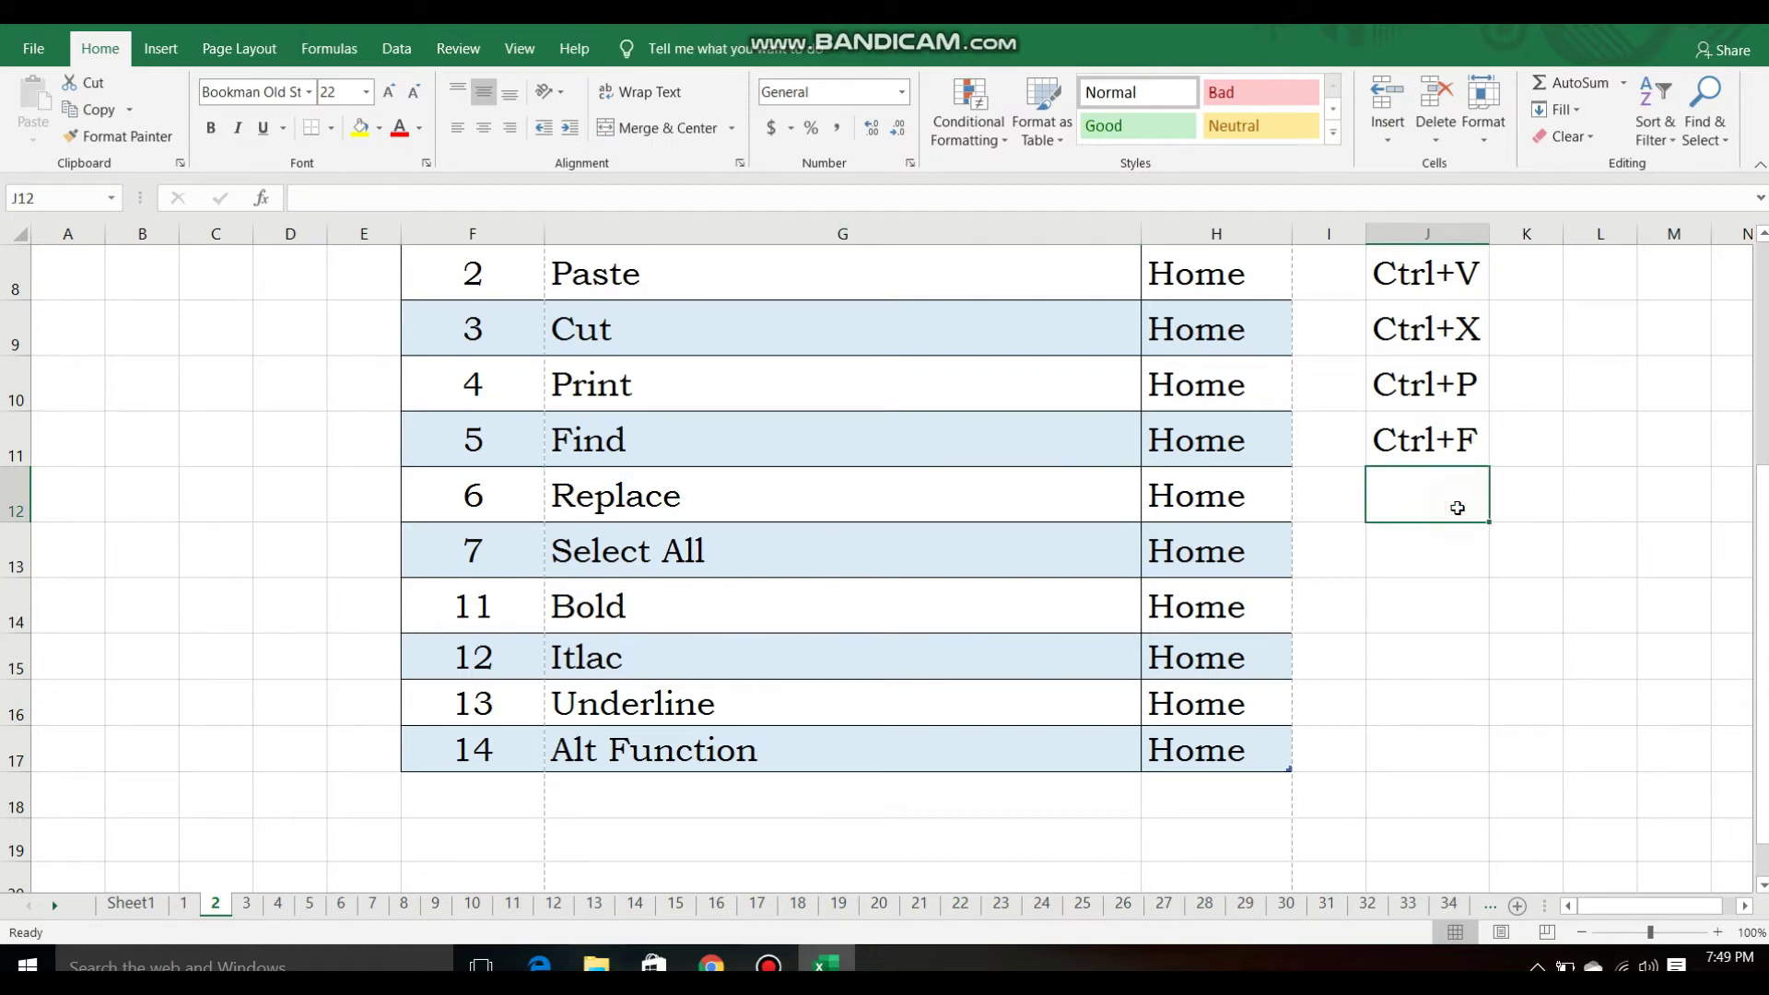
pyautogui.write('Crtl')
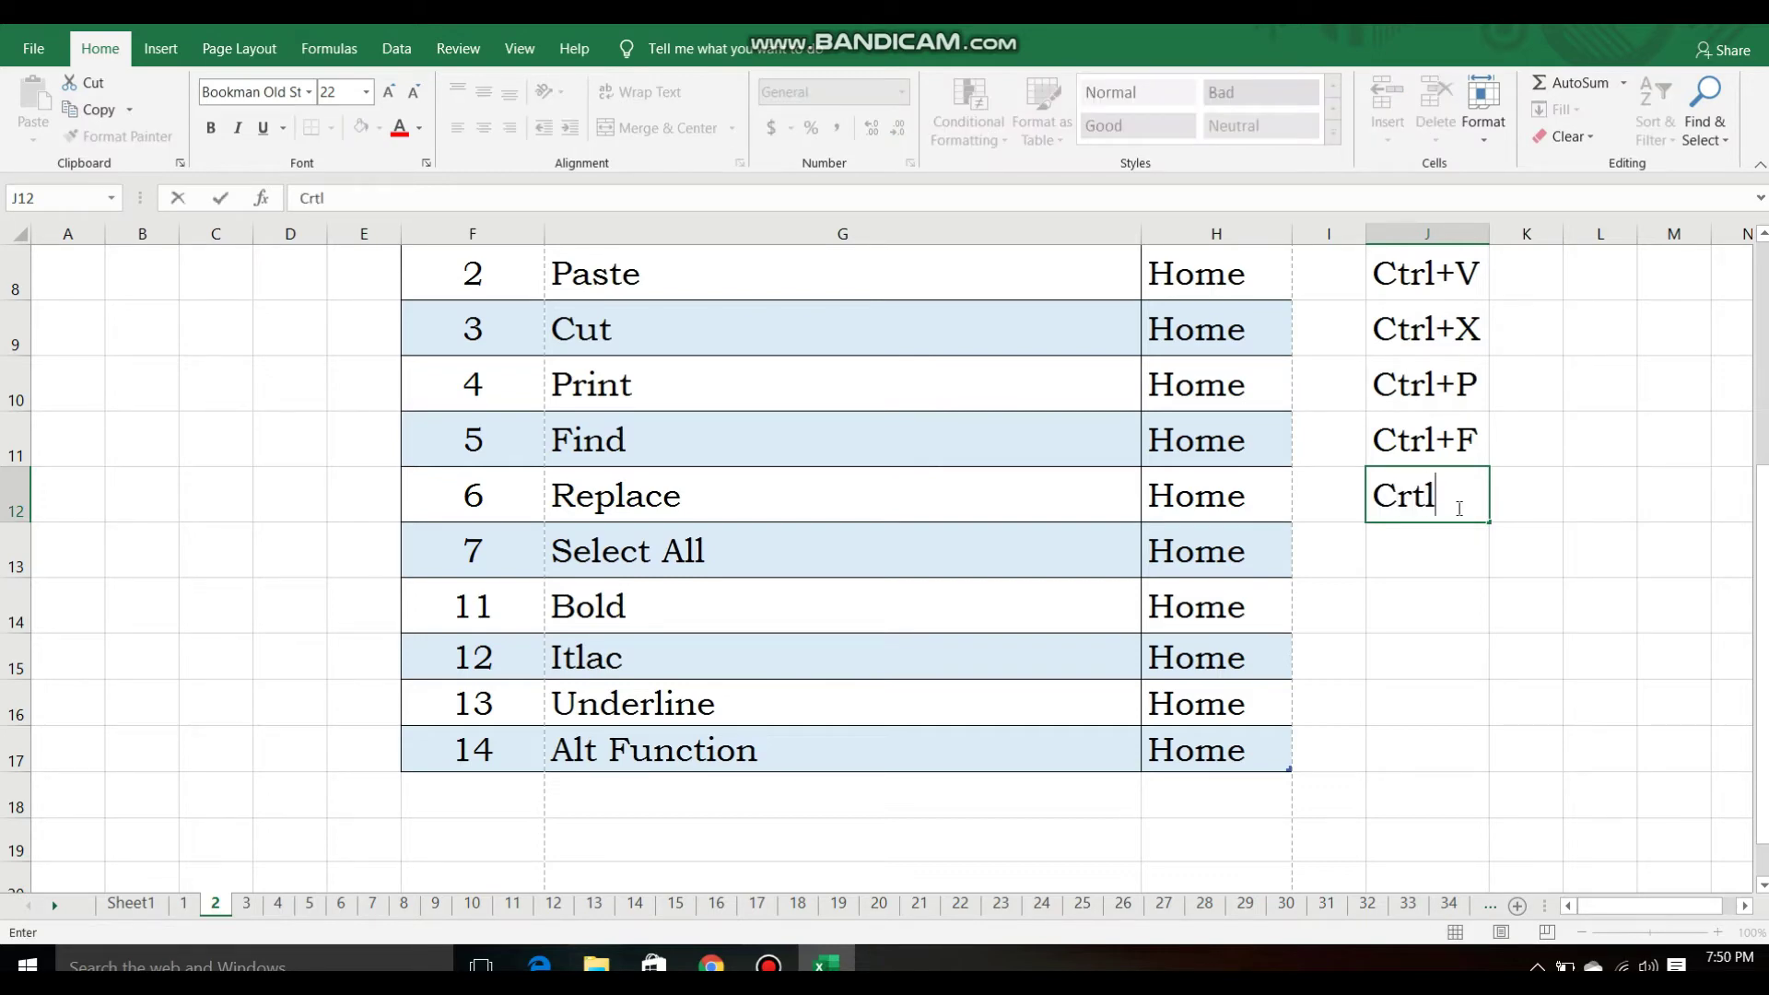
pyautogui.write('+H')
pyautogui.press('Return')
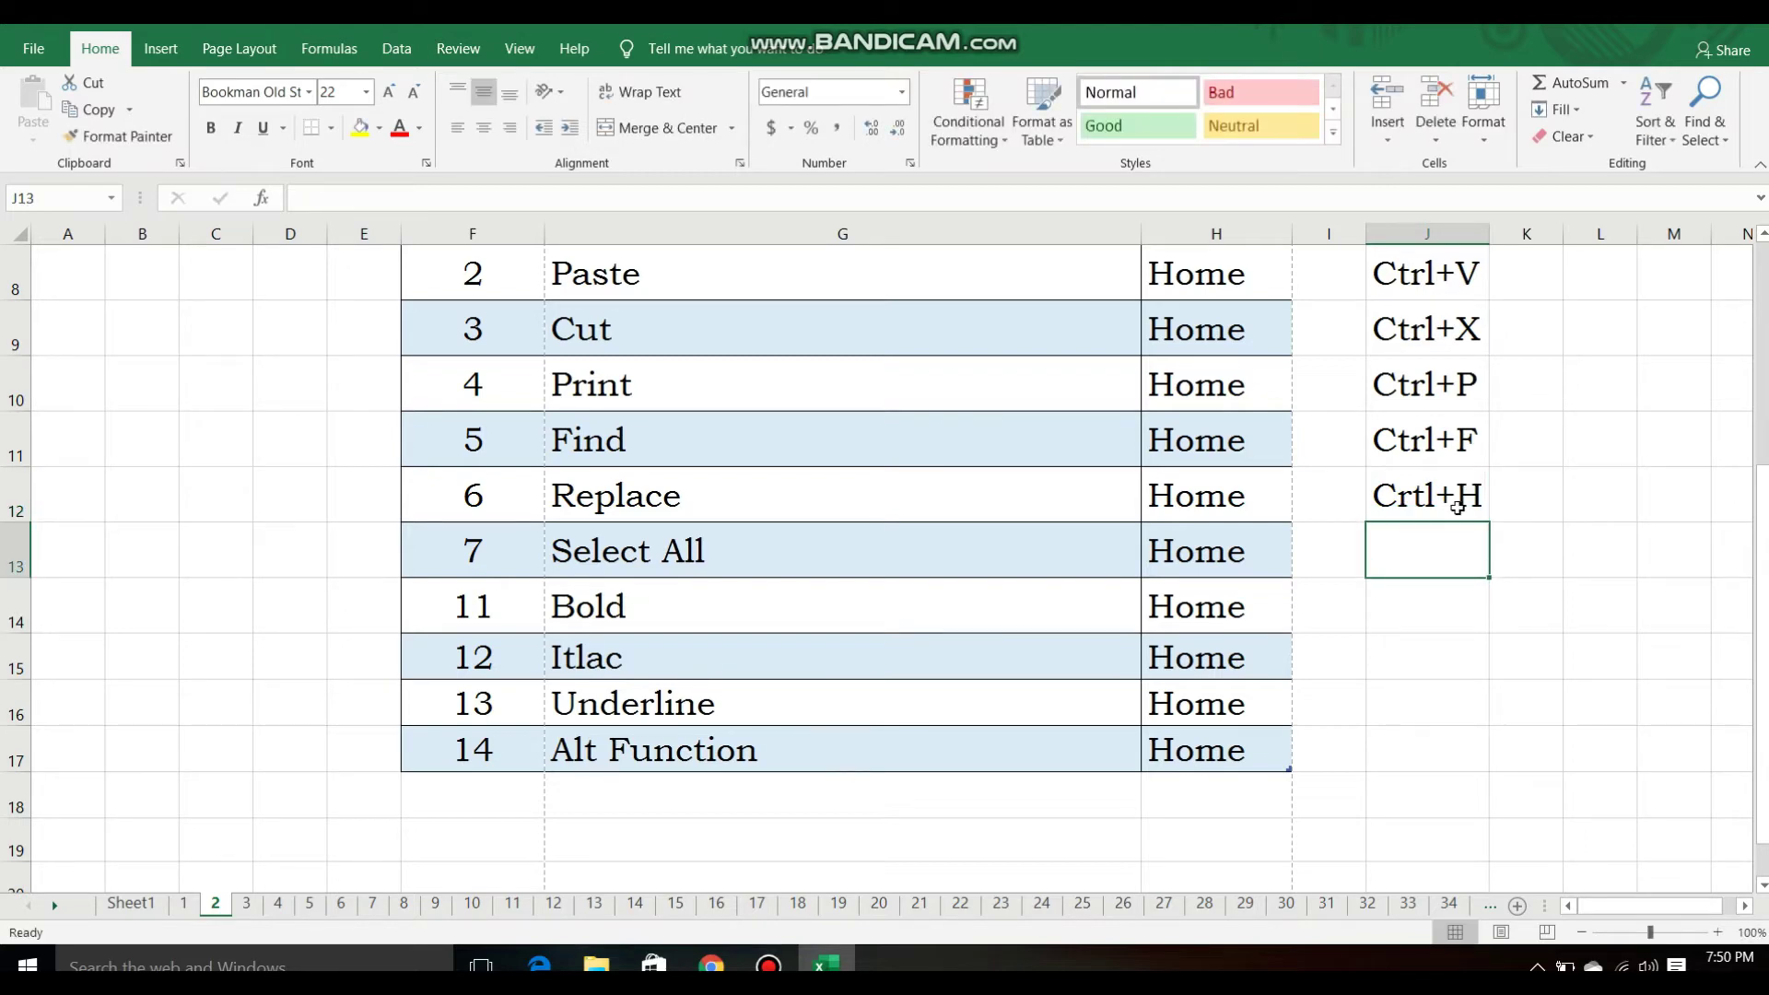
pyautogui.click(1526, 589)
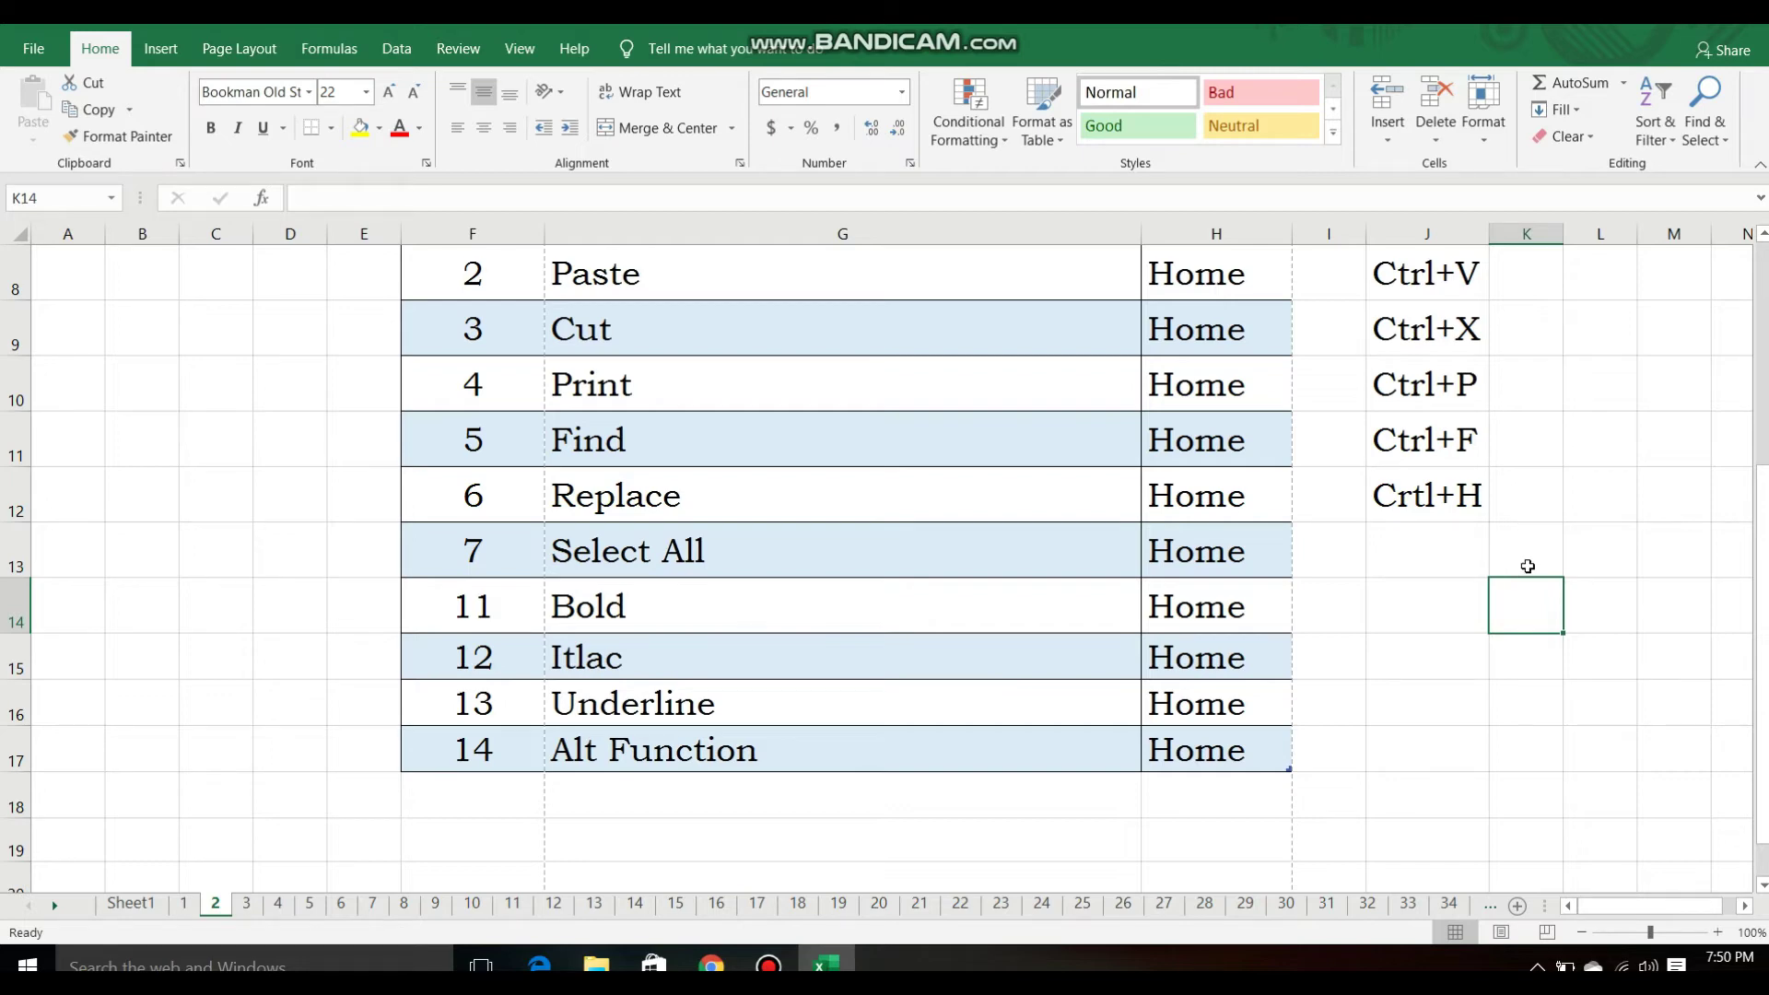
pyautogui.click(1526, 552)
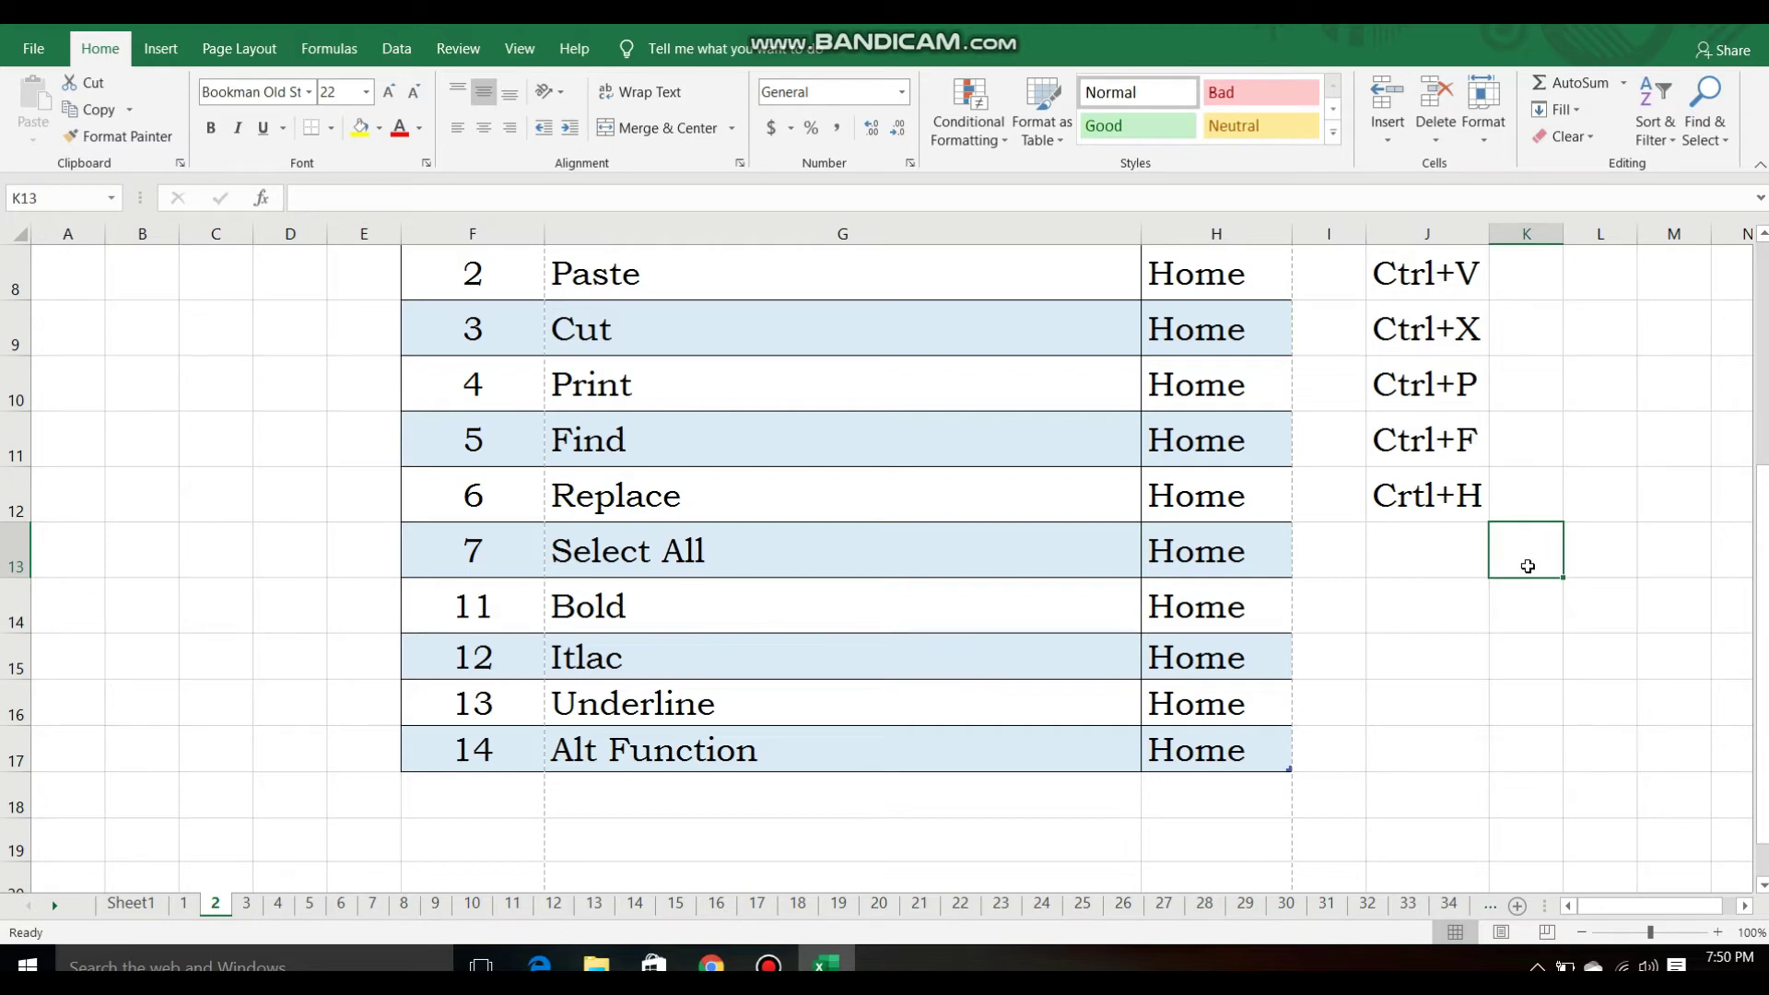
pyautogui.hotkey('ctrl', 'f')
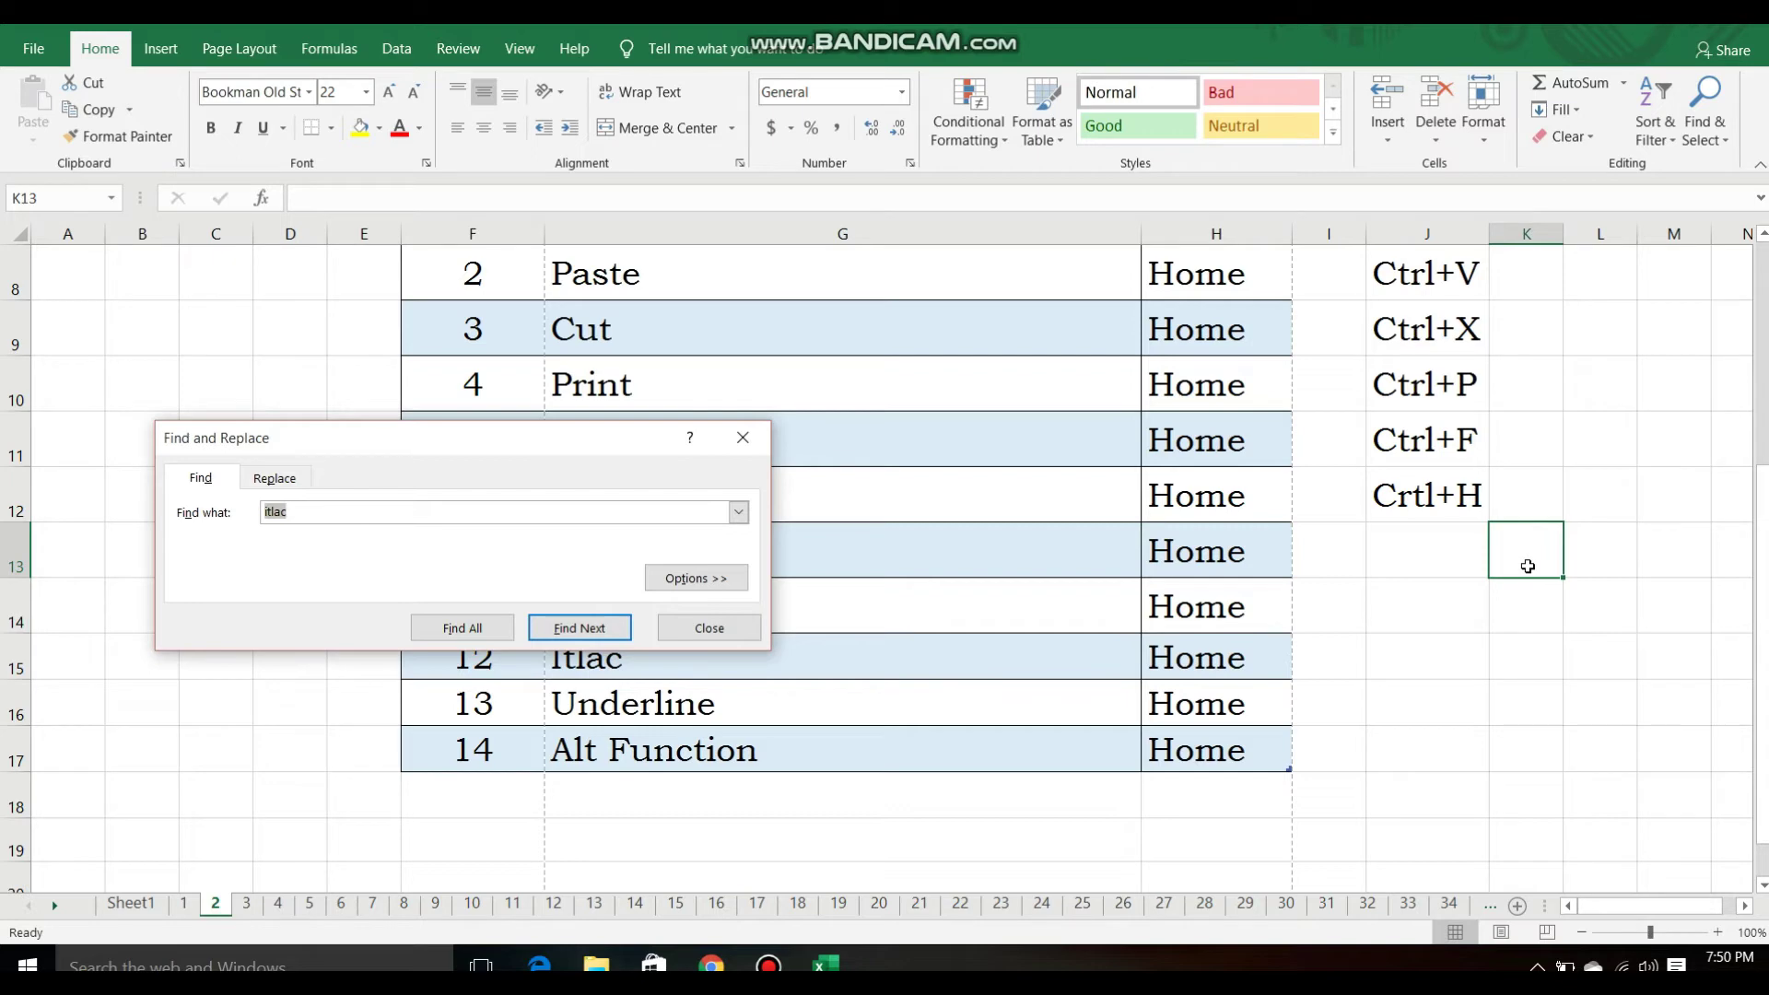
pyautogui.write('Bold')
pyautogui.press('Return')
pyautogui.press('Return')
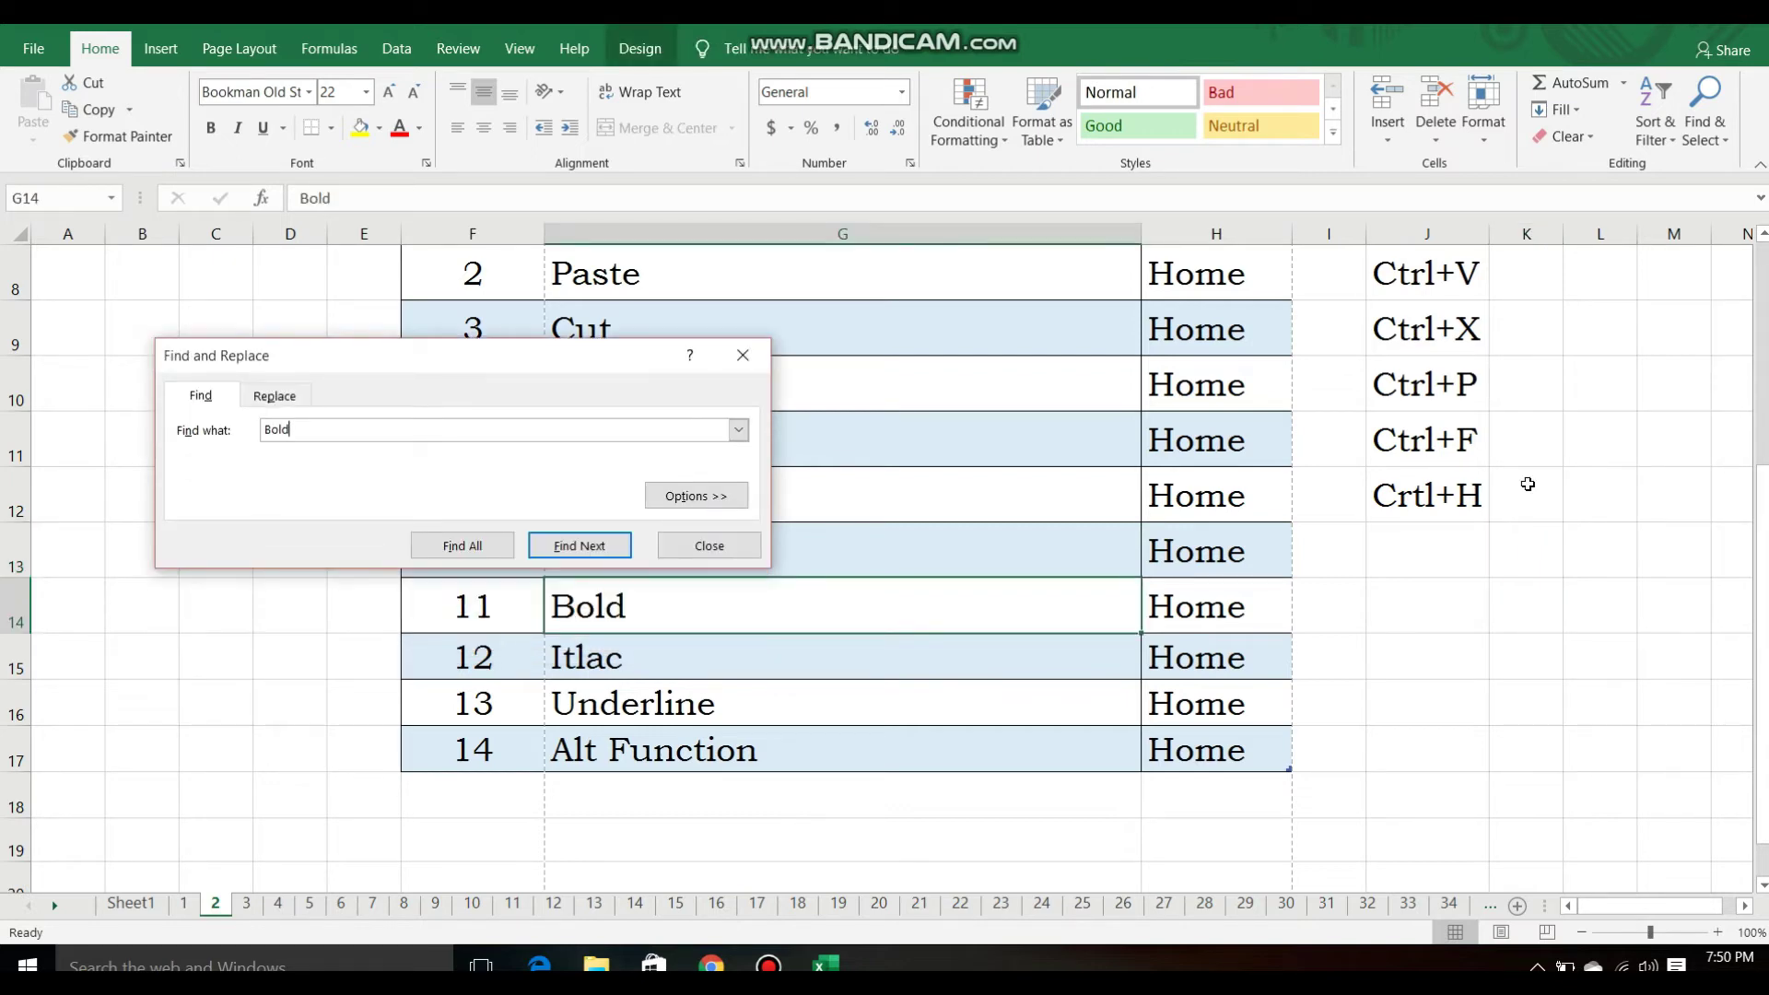
pyautogui.click(1008, 587)
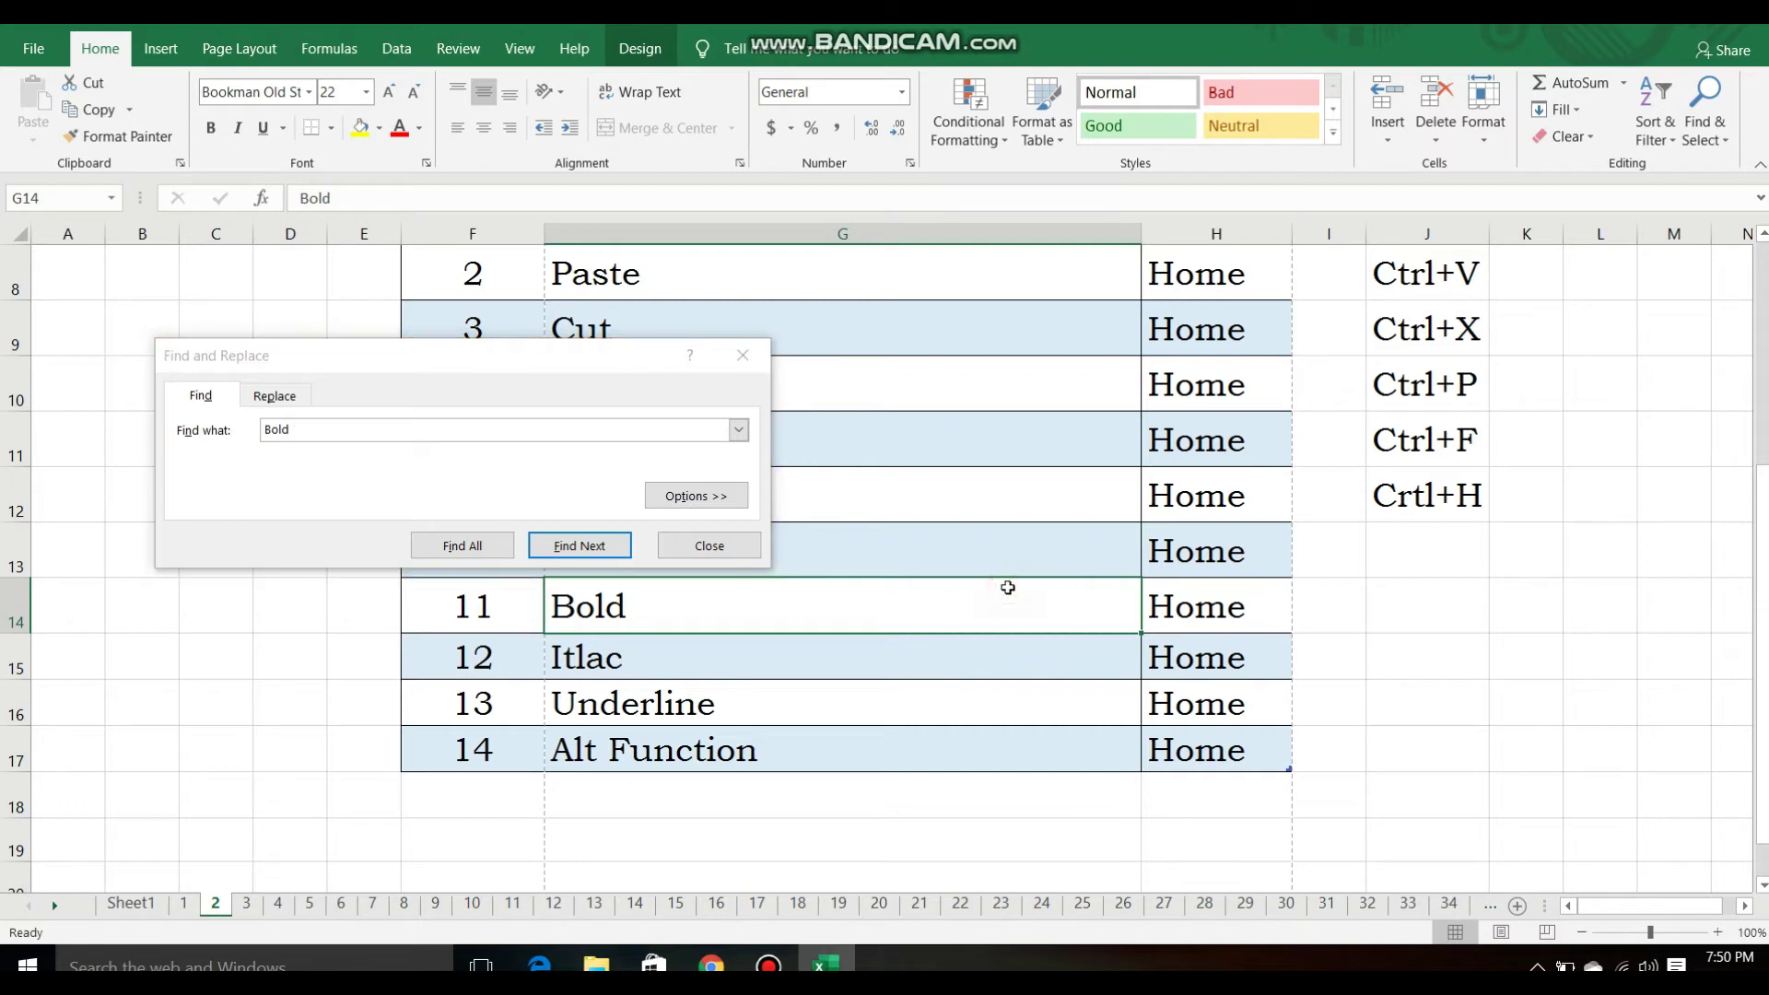
pyautogui.click(711, 546)
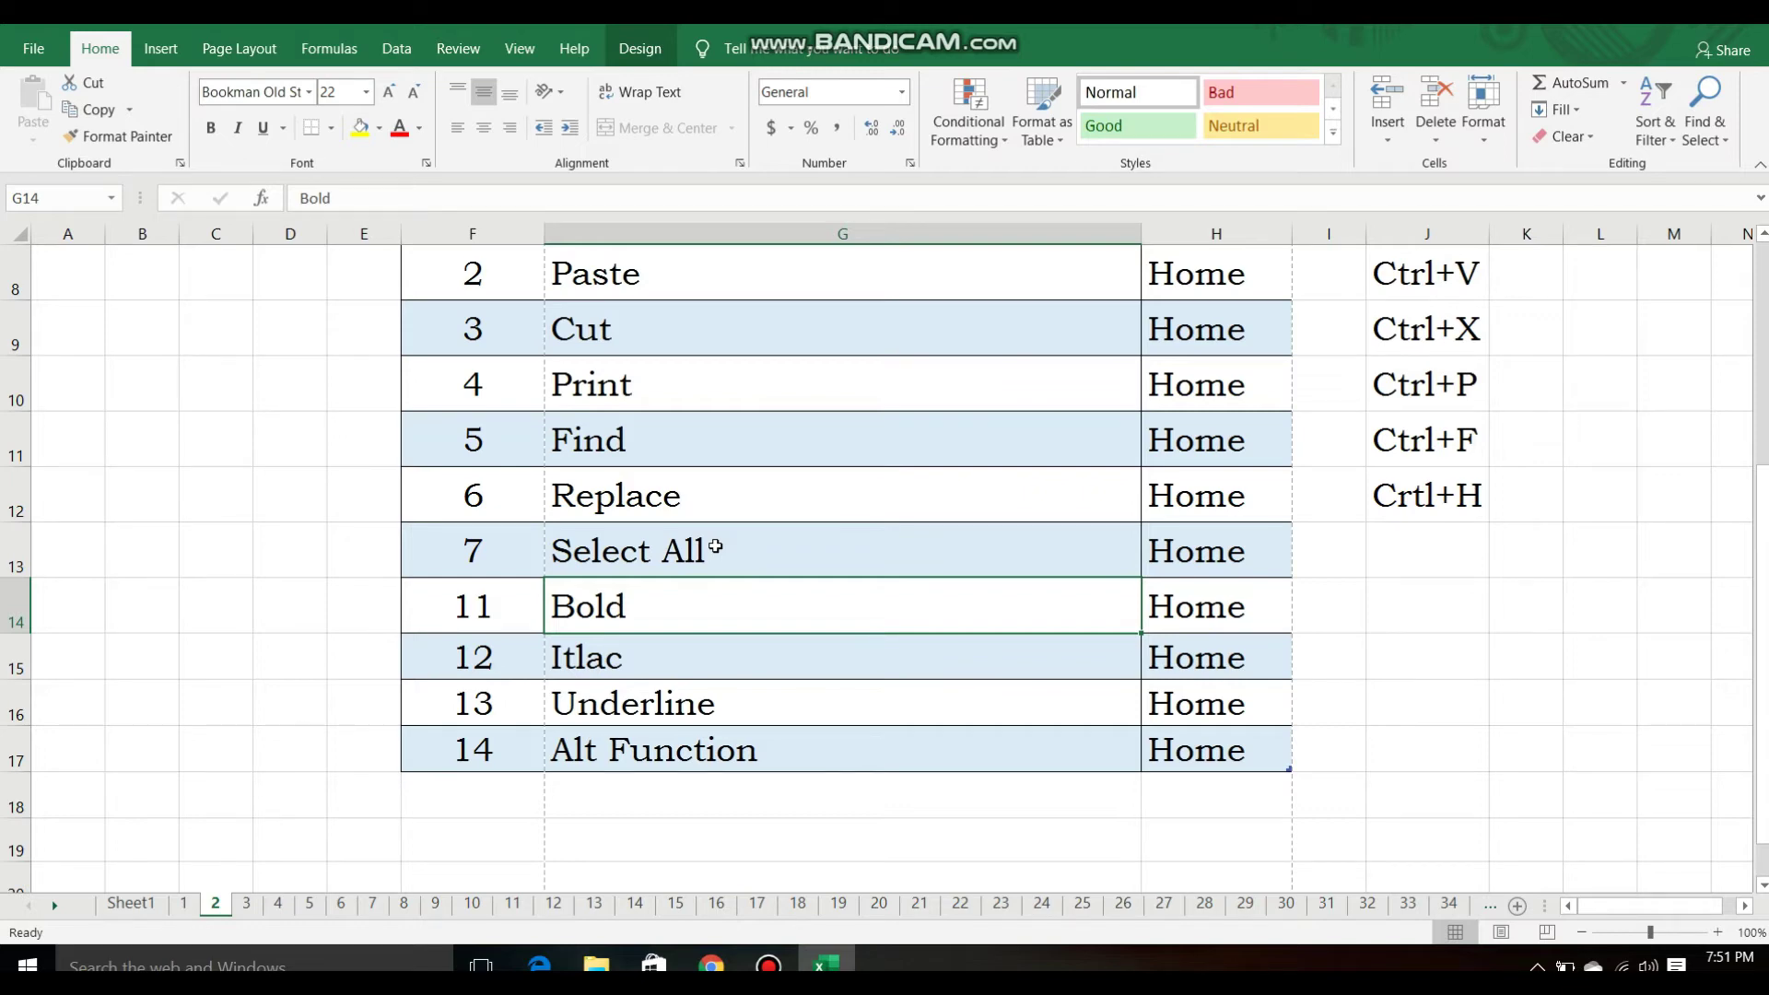
pyautogui.click(1721, 117)
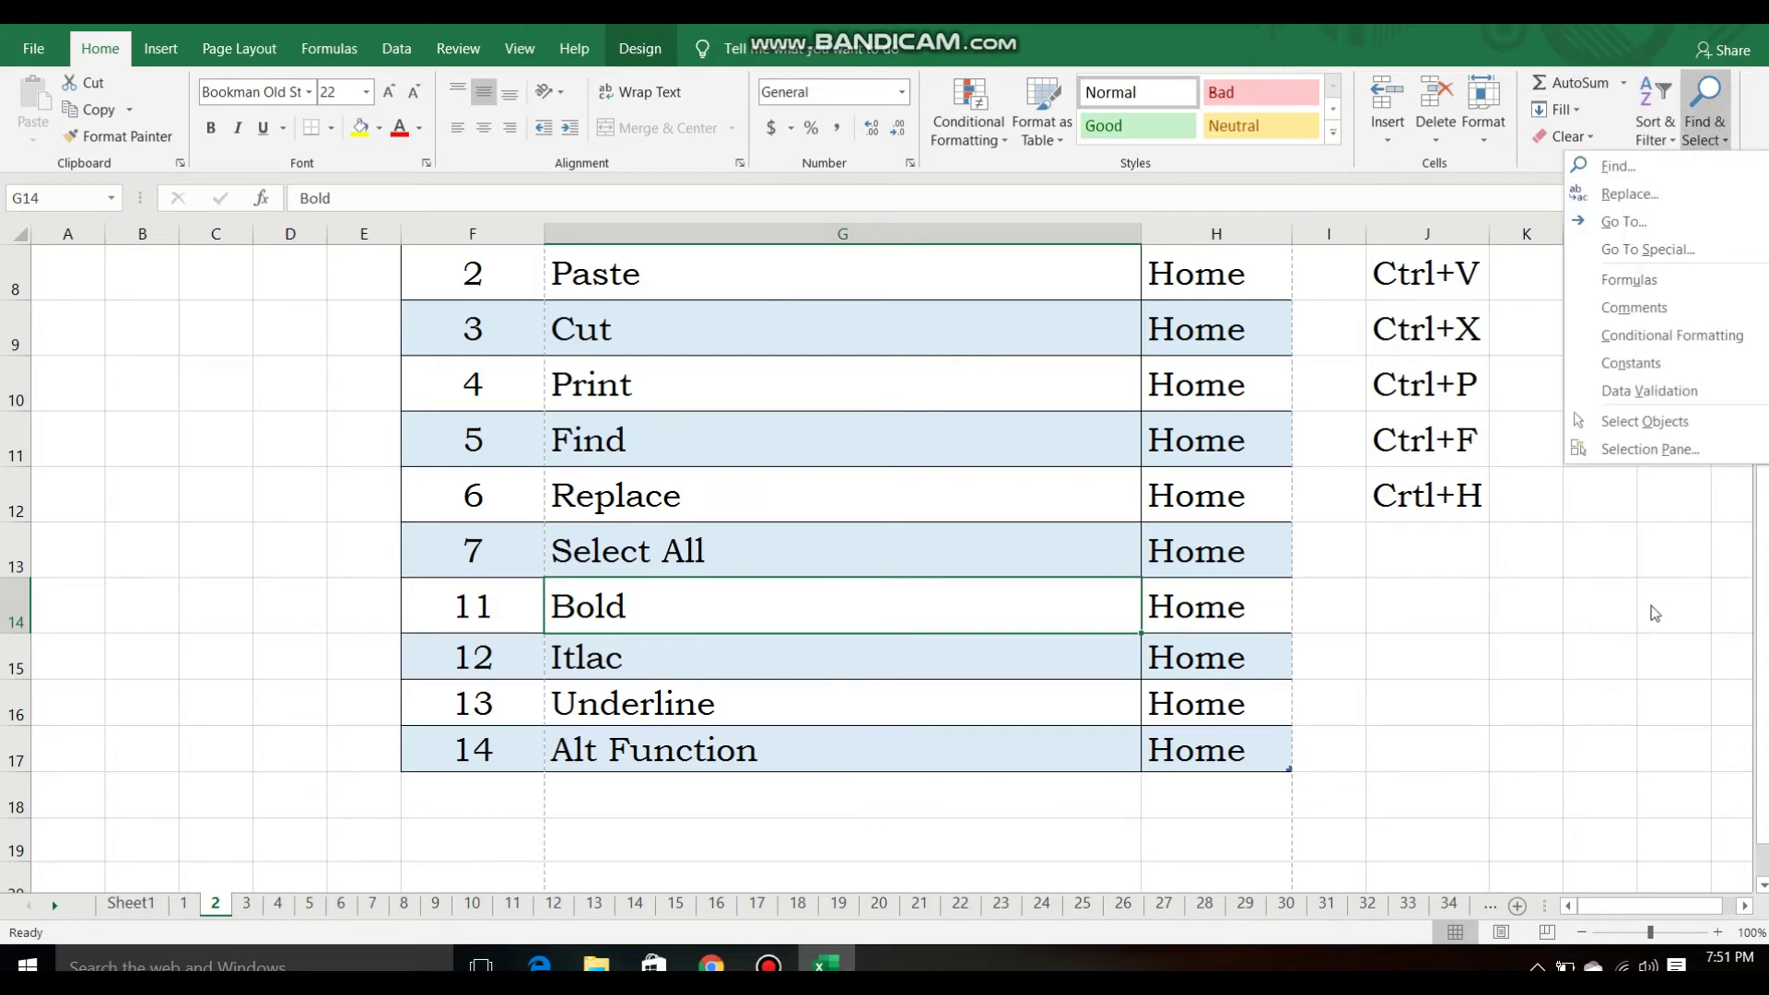
pyautogui.press('Escape')
pyautogui.click(93, 55)
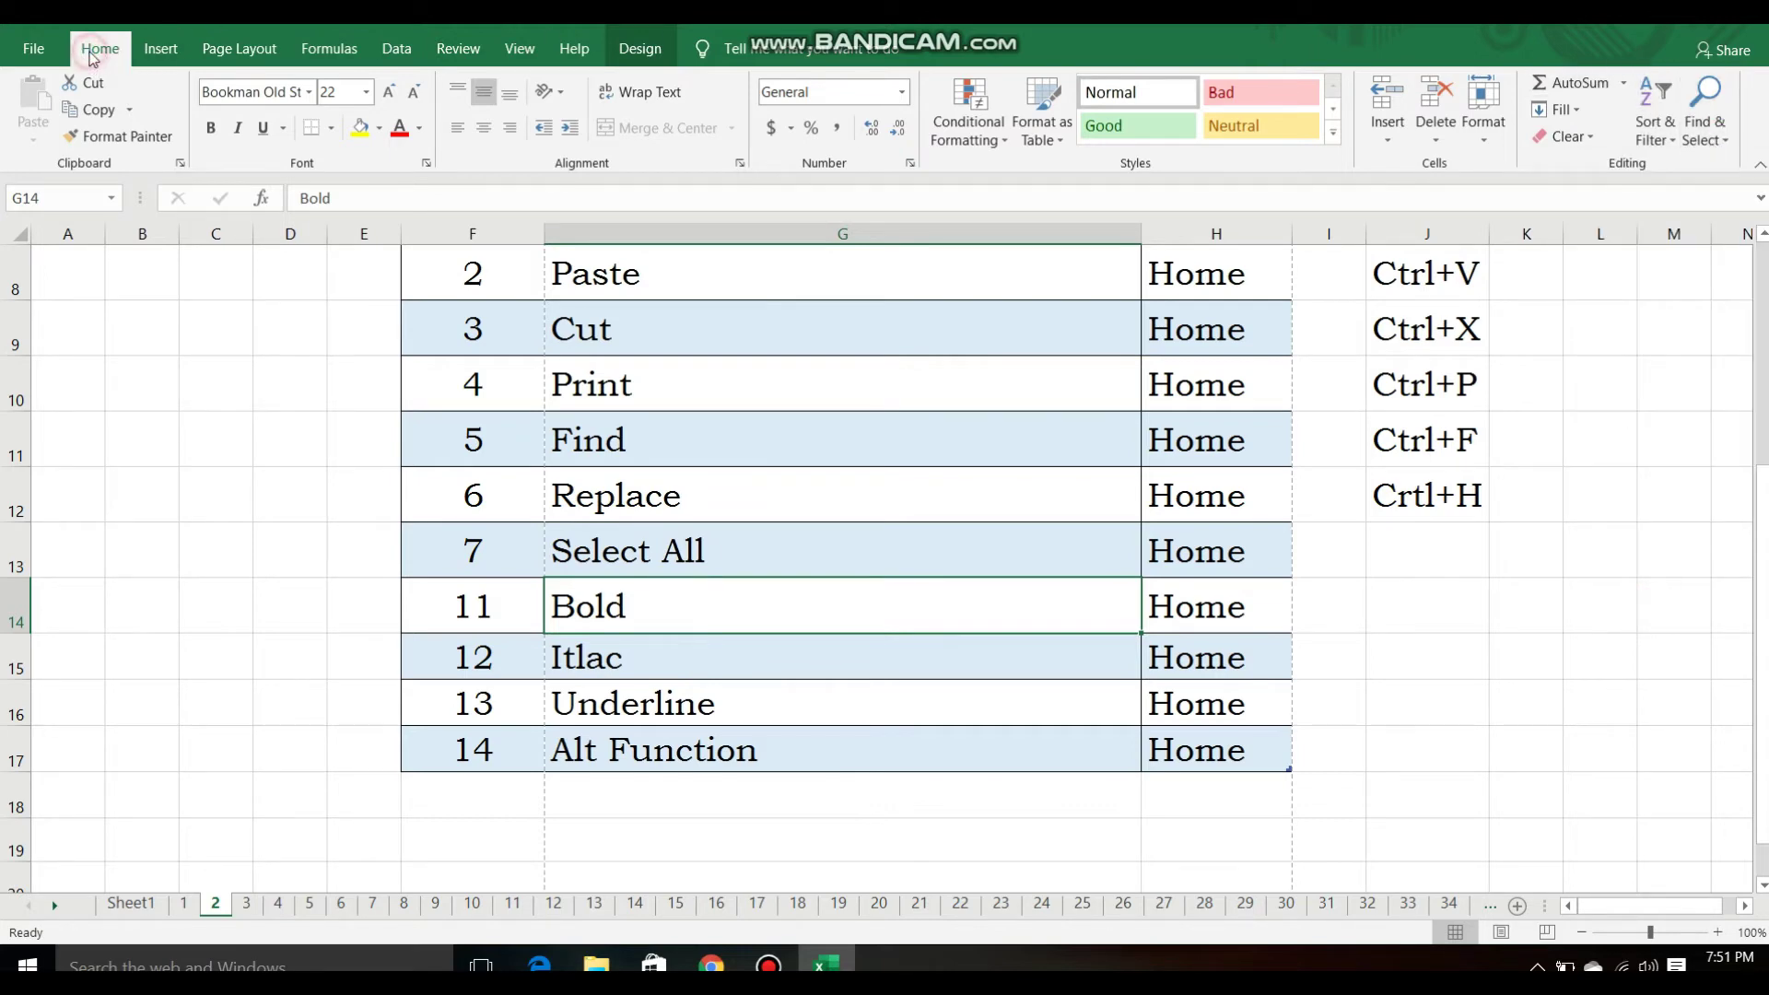
pyautogui.click(1706, 136)
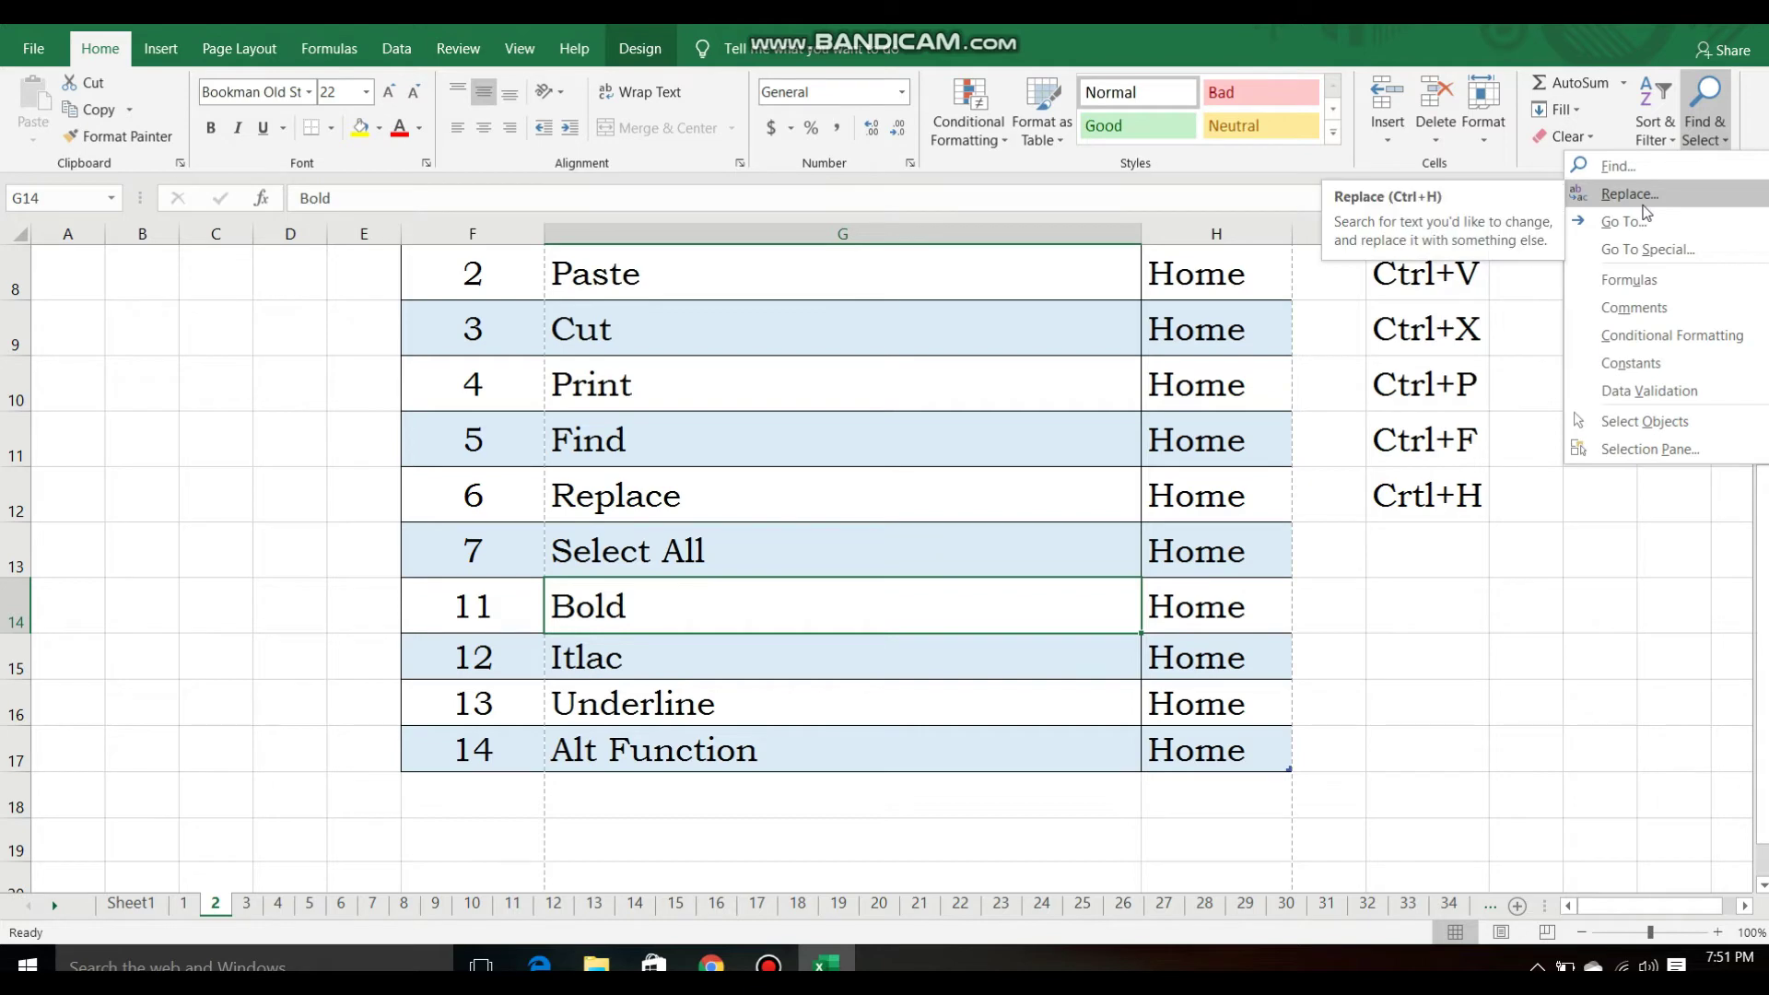
pyautogui.click(1501, 703)
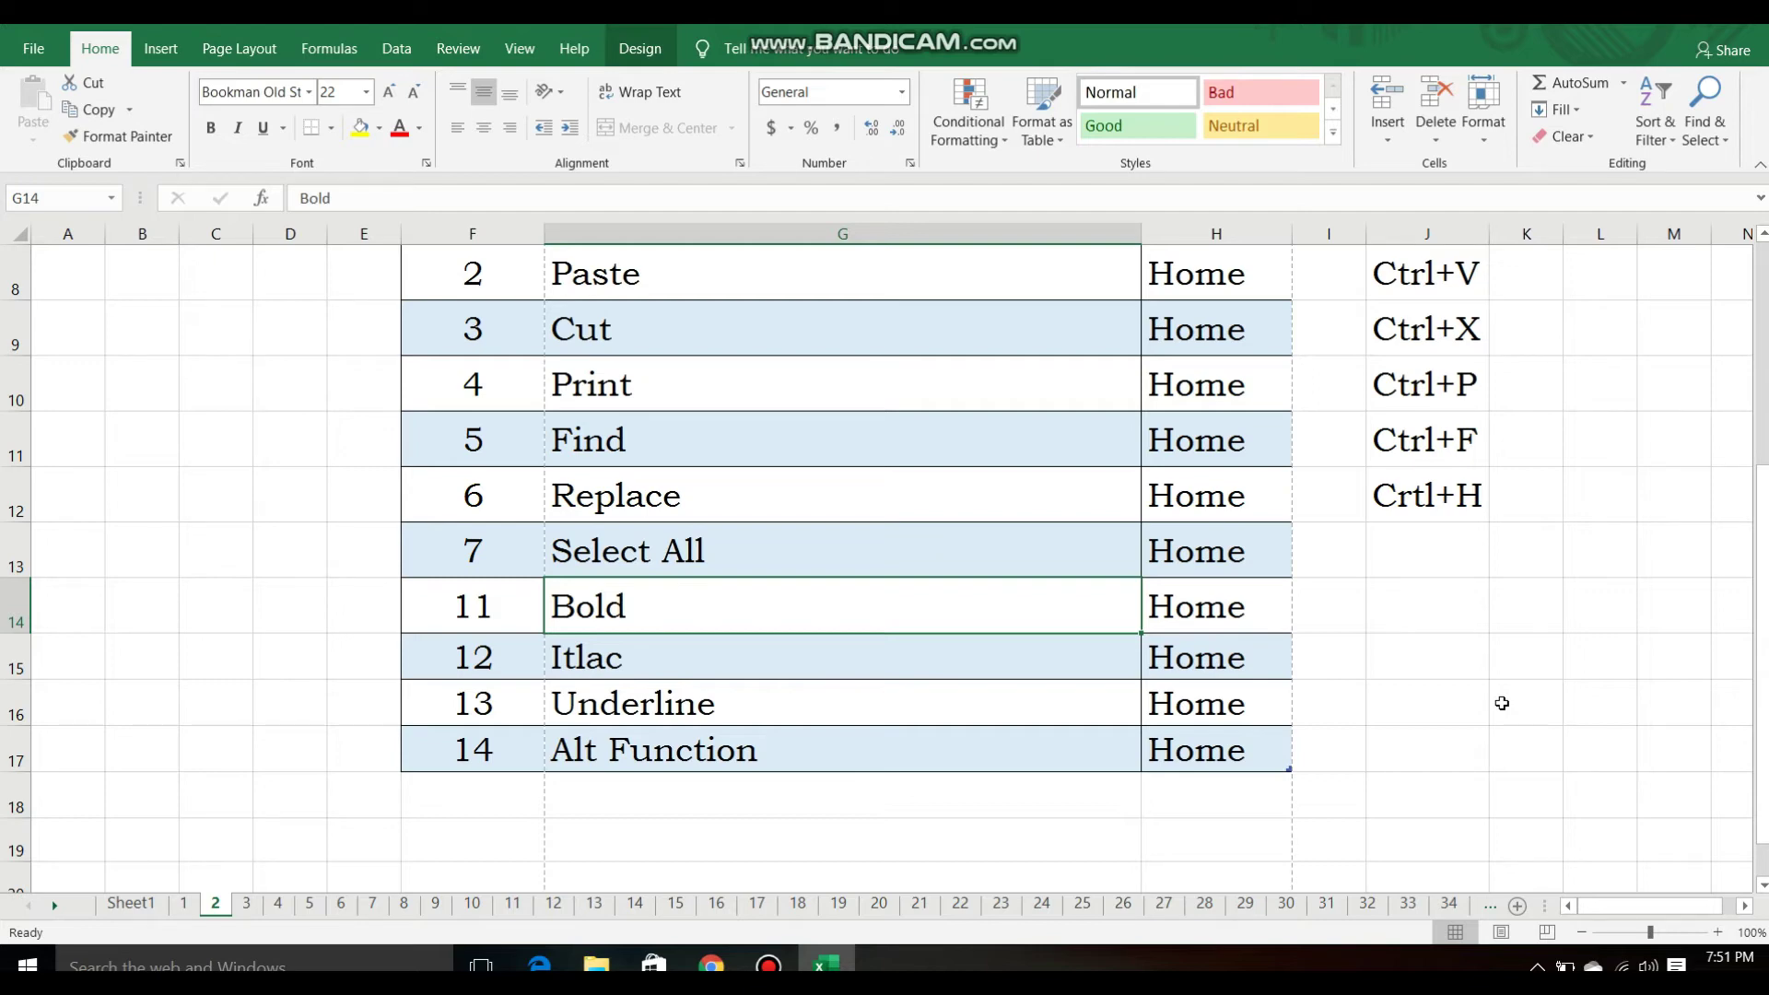
pyautogui.hotkey('ctrl', 'h')
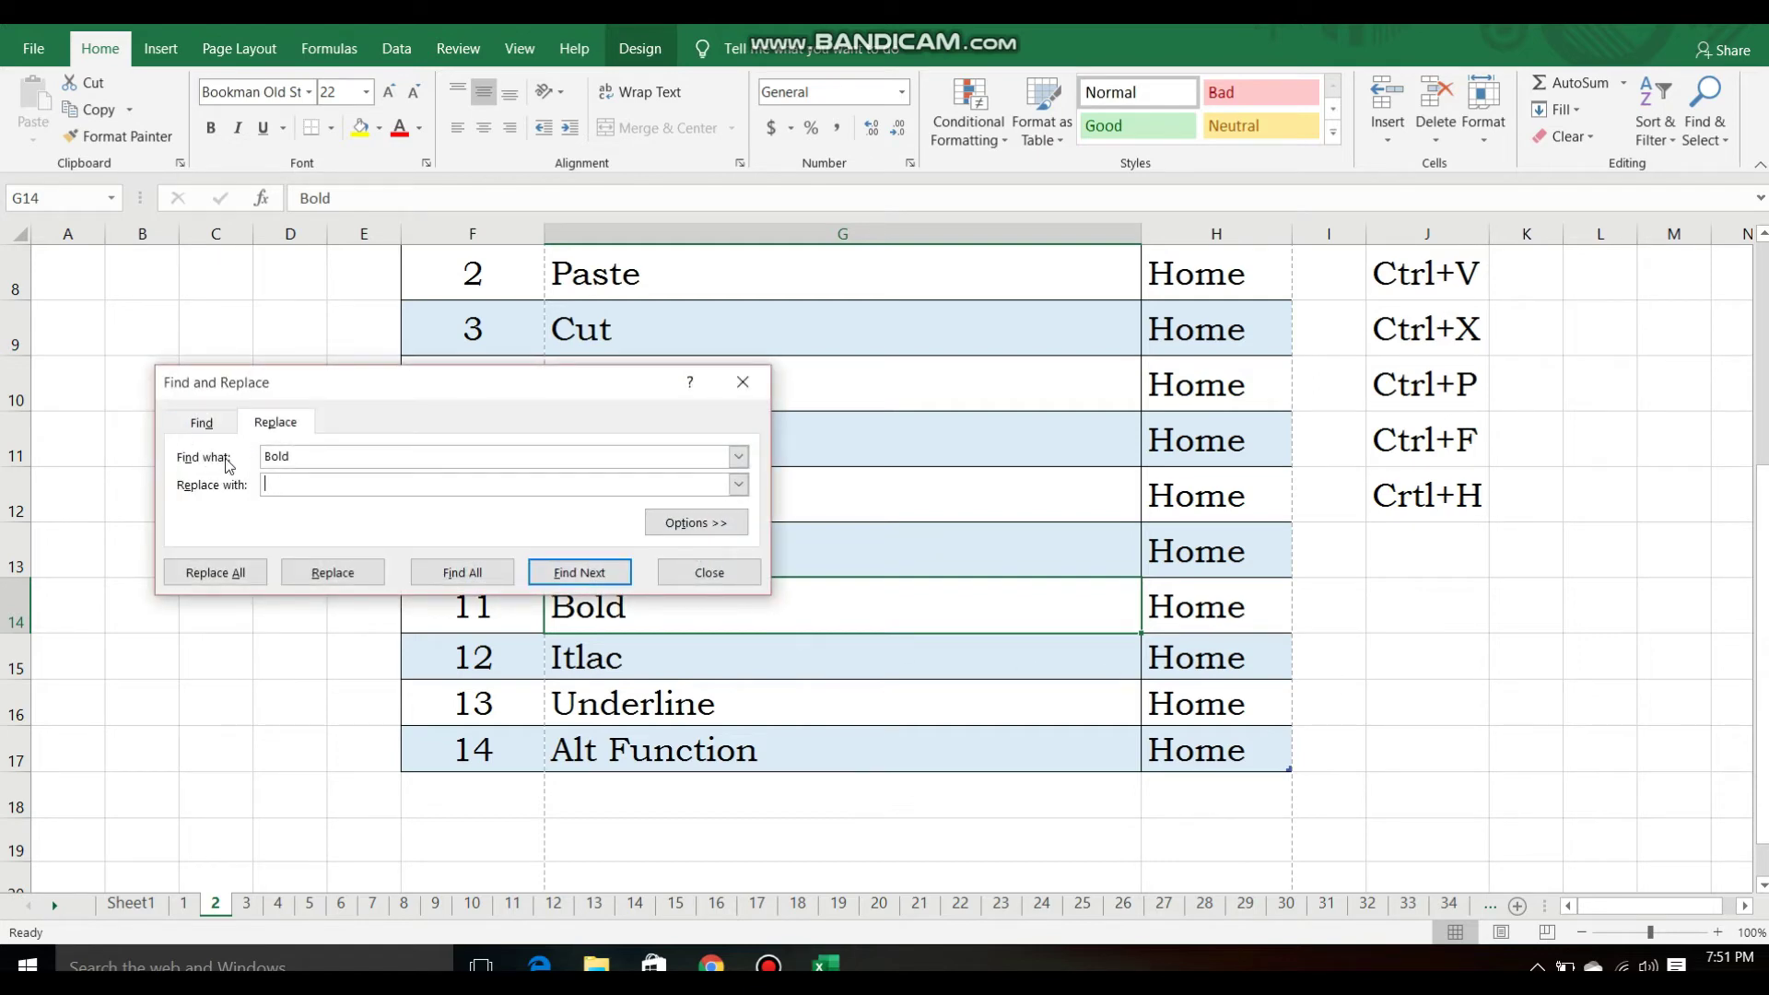
# Use Find and Replace to change 'Bold' to 'Old' in cell G14
pyautogui.click(308, 462)
pyautogui.moveTo(345, 396); pyautogui.dragTo(372, 331)
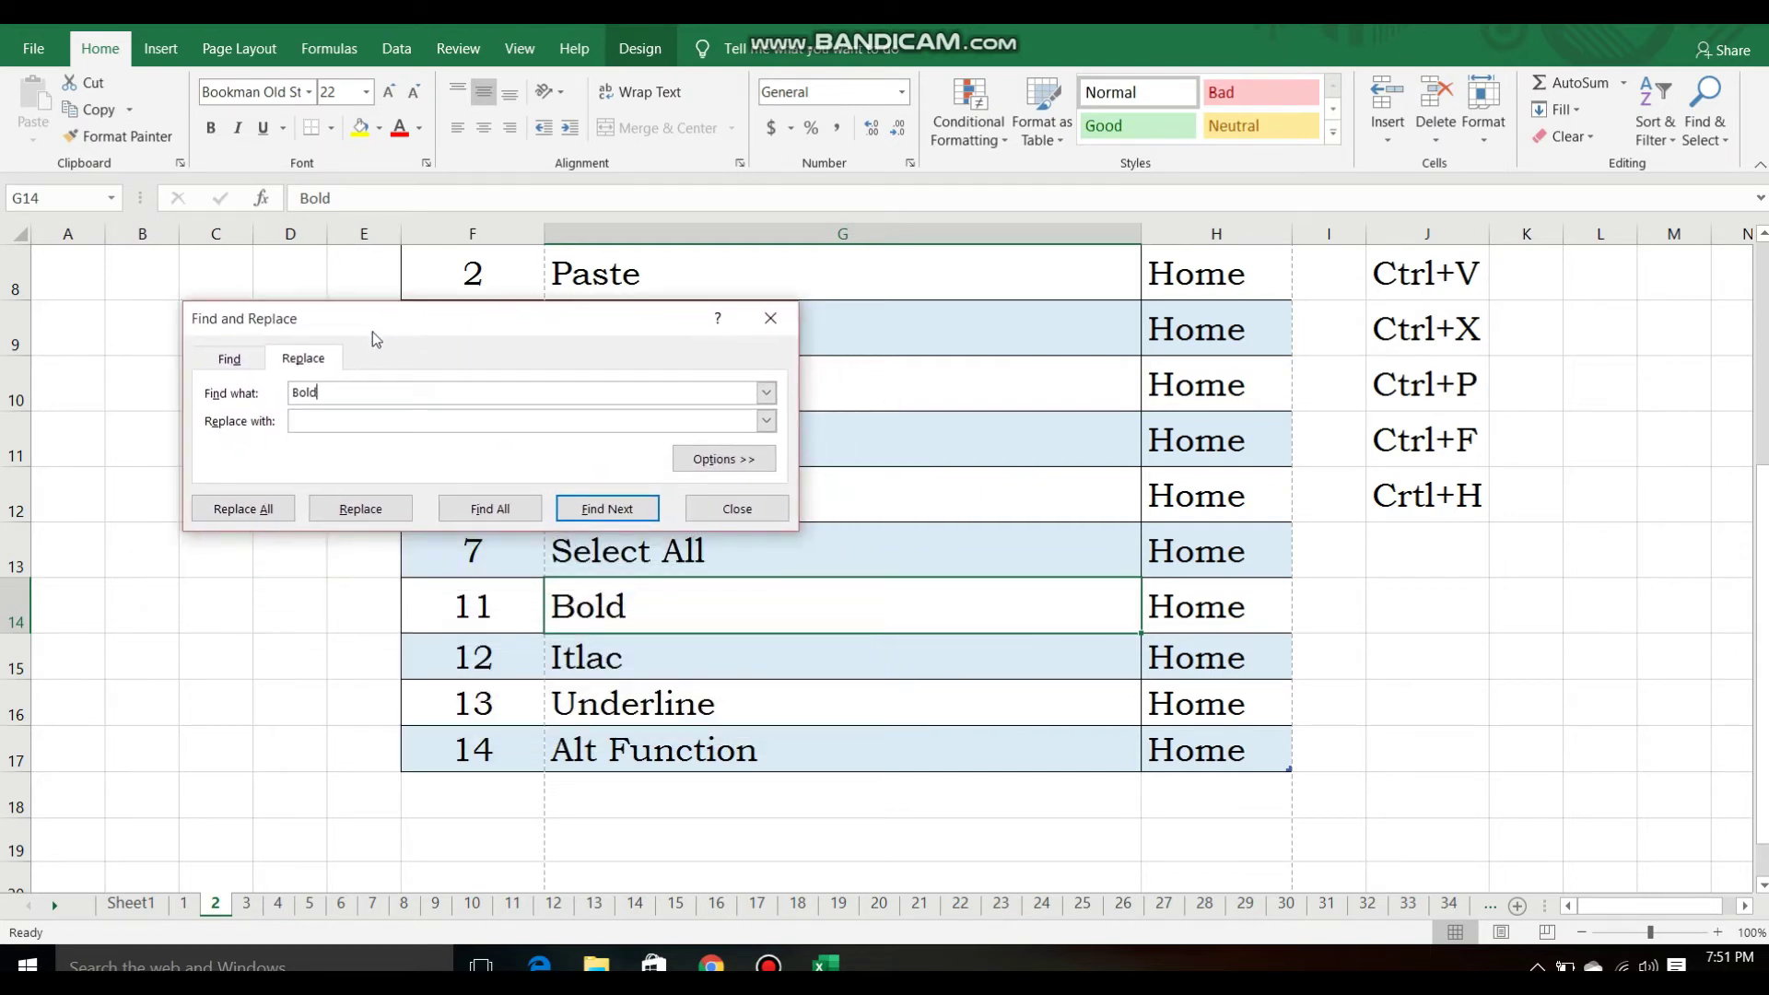
pyautogui.click(375, 420)
pyautogui.write('Old')
pyautogui.click(385, 513)
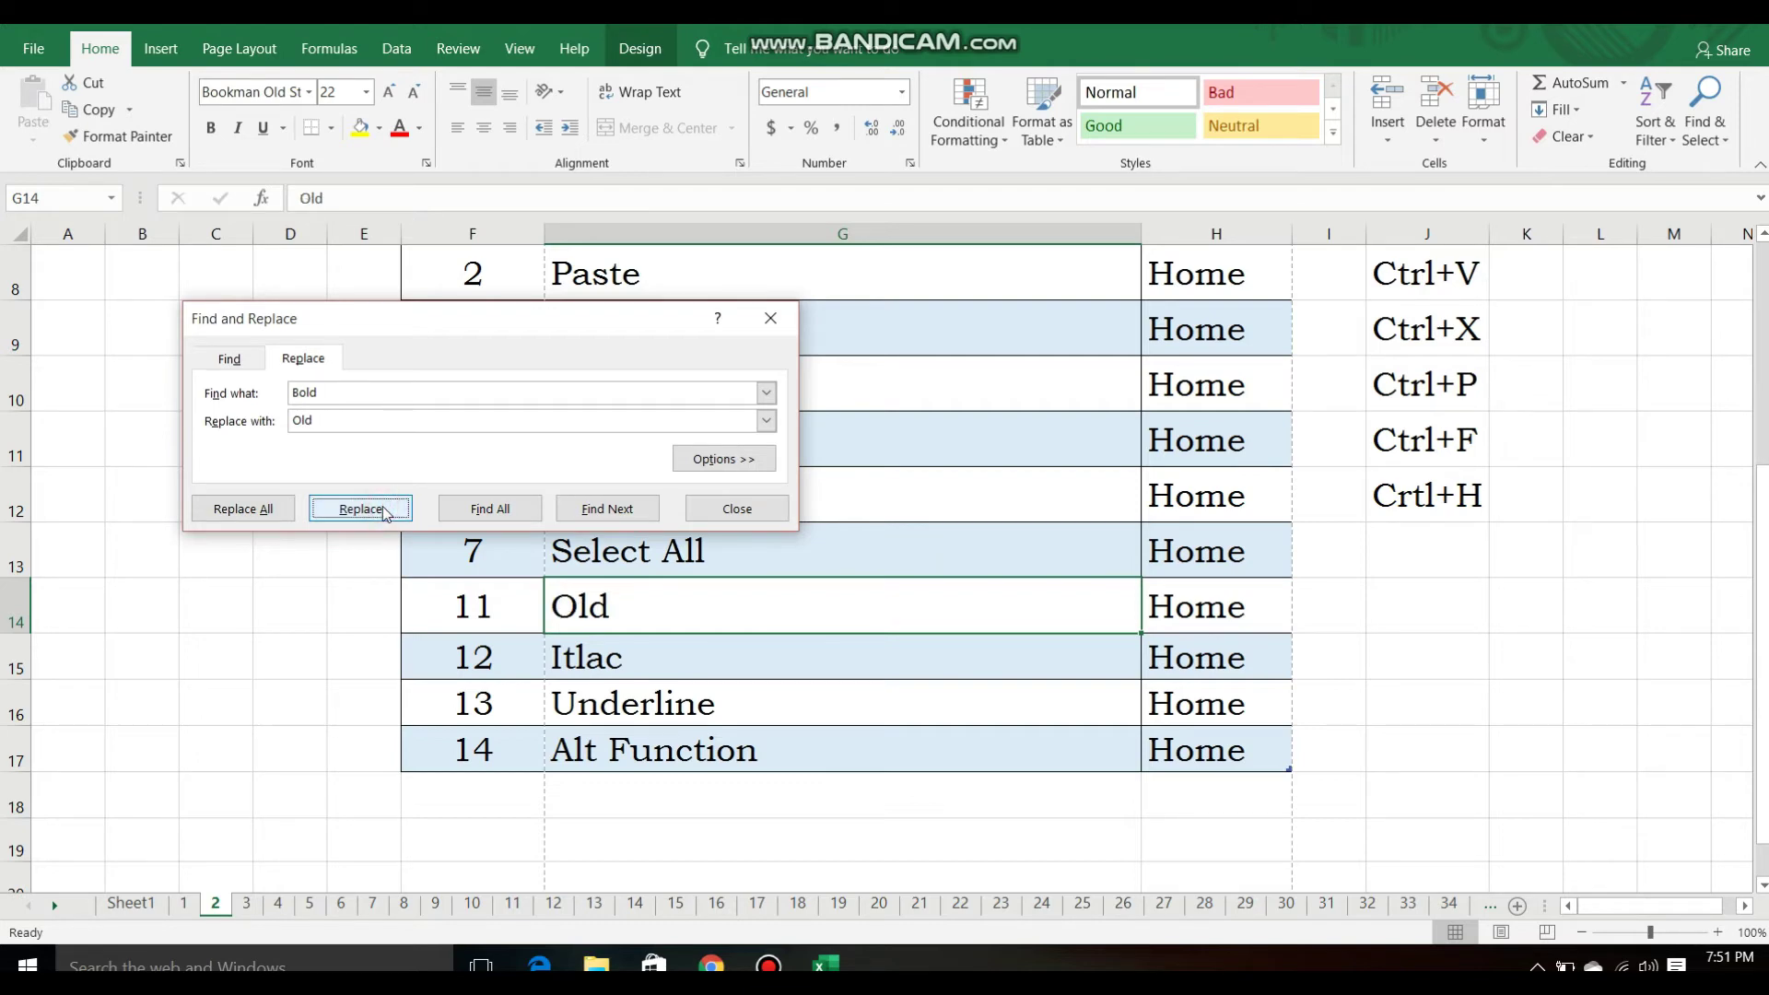
# Replace 'Old' back with 'Bold' in G14 and close the Replace dialog
pyautogui.click(340, 426)
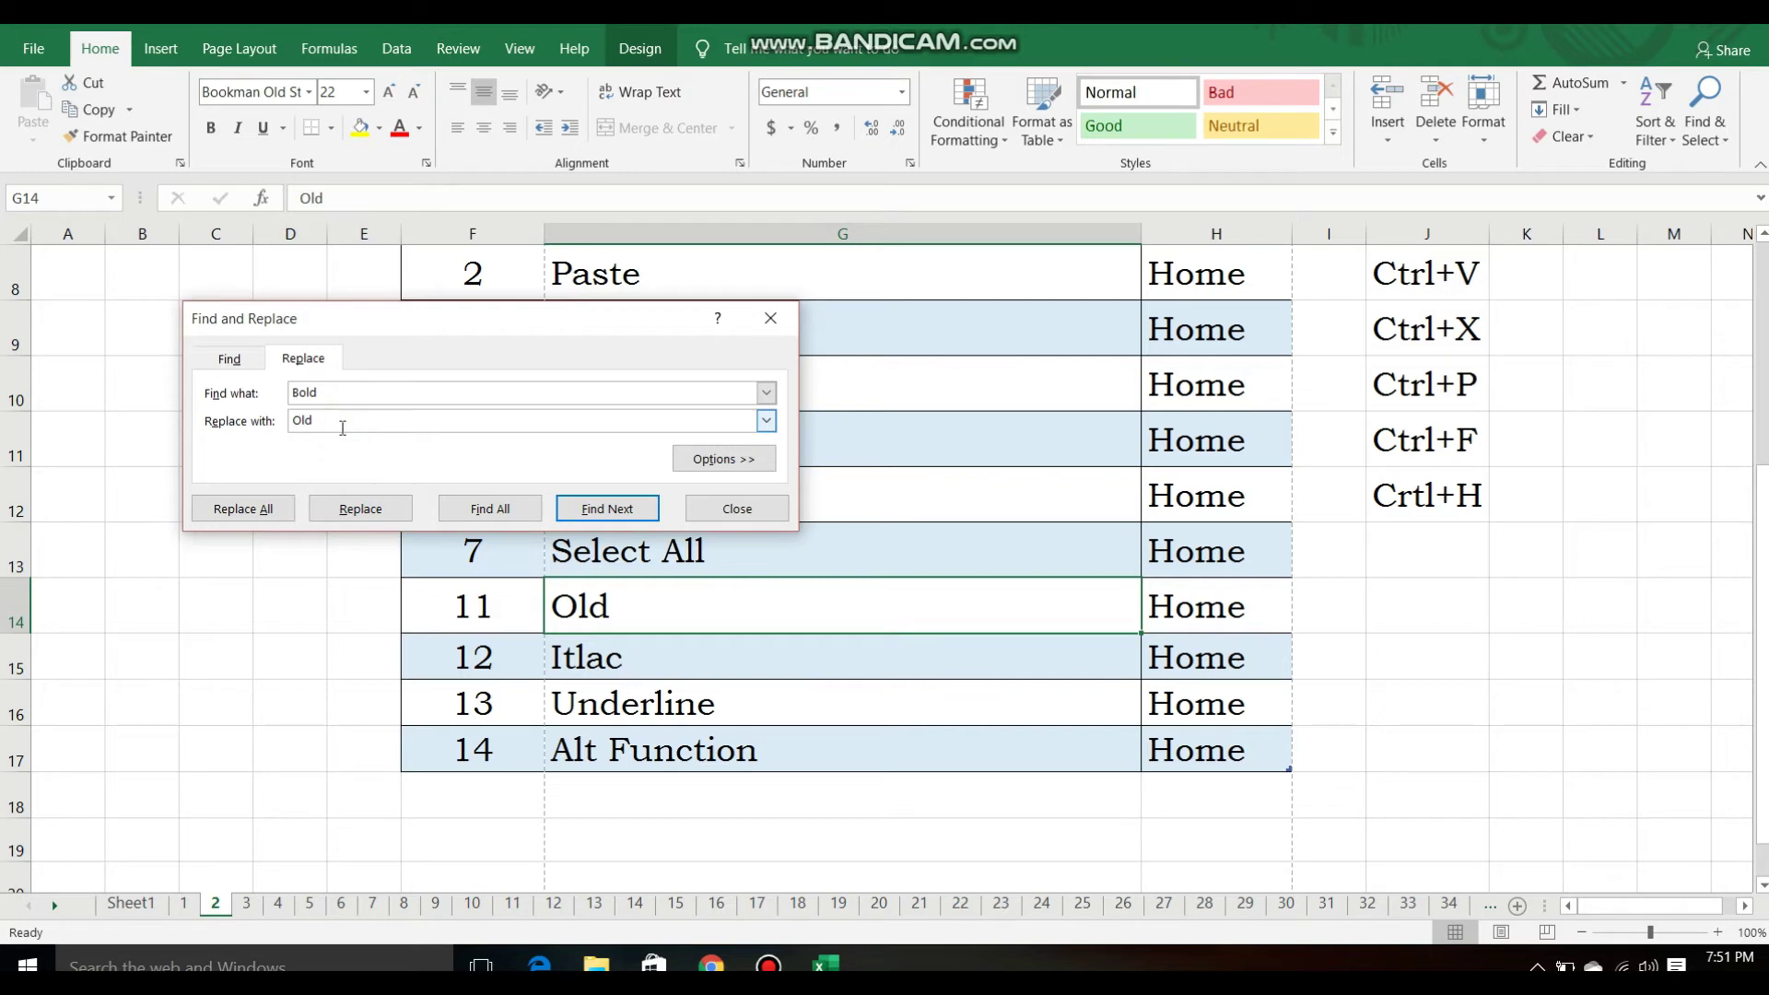
pyautogui.hotkey('alt', 'Down')
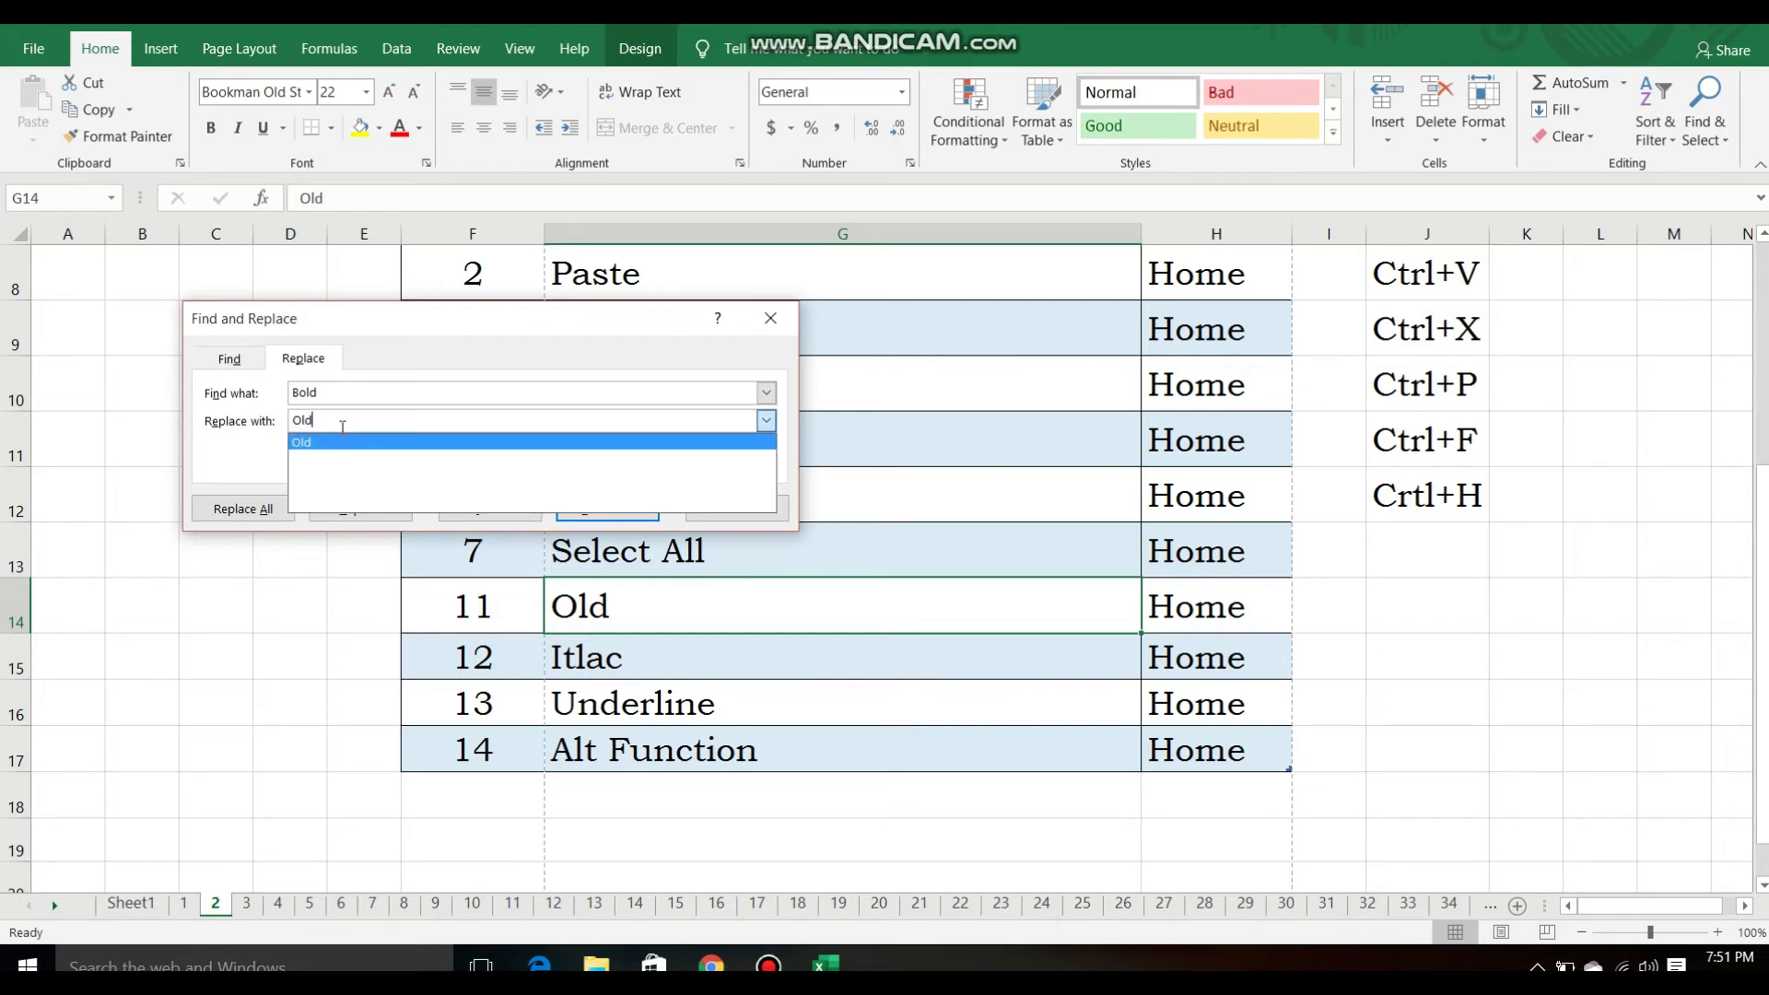
pyautogui.click(337, 391)
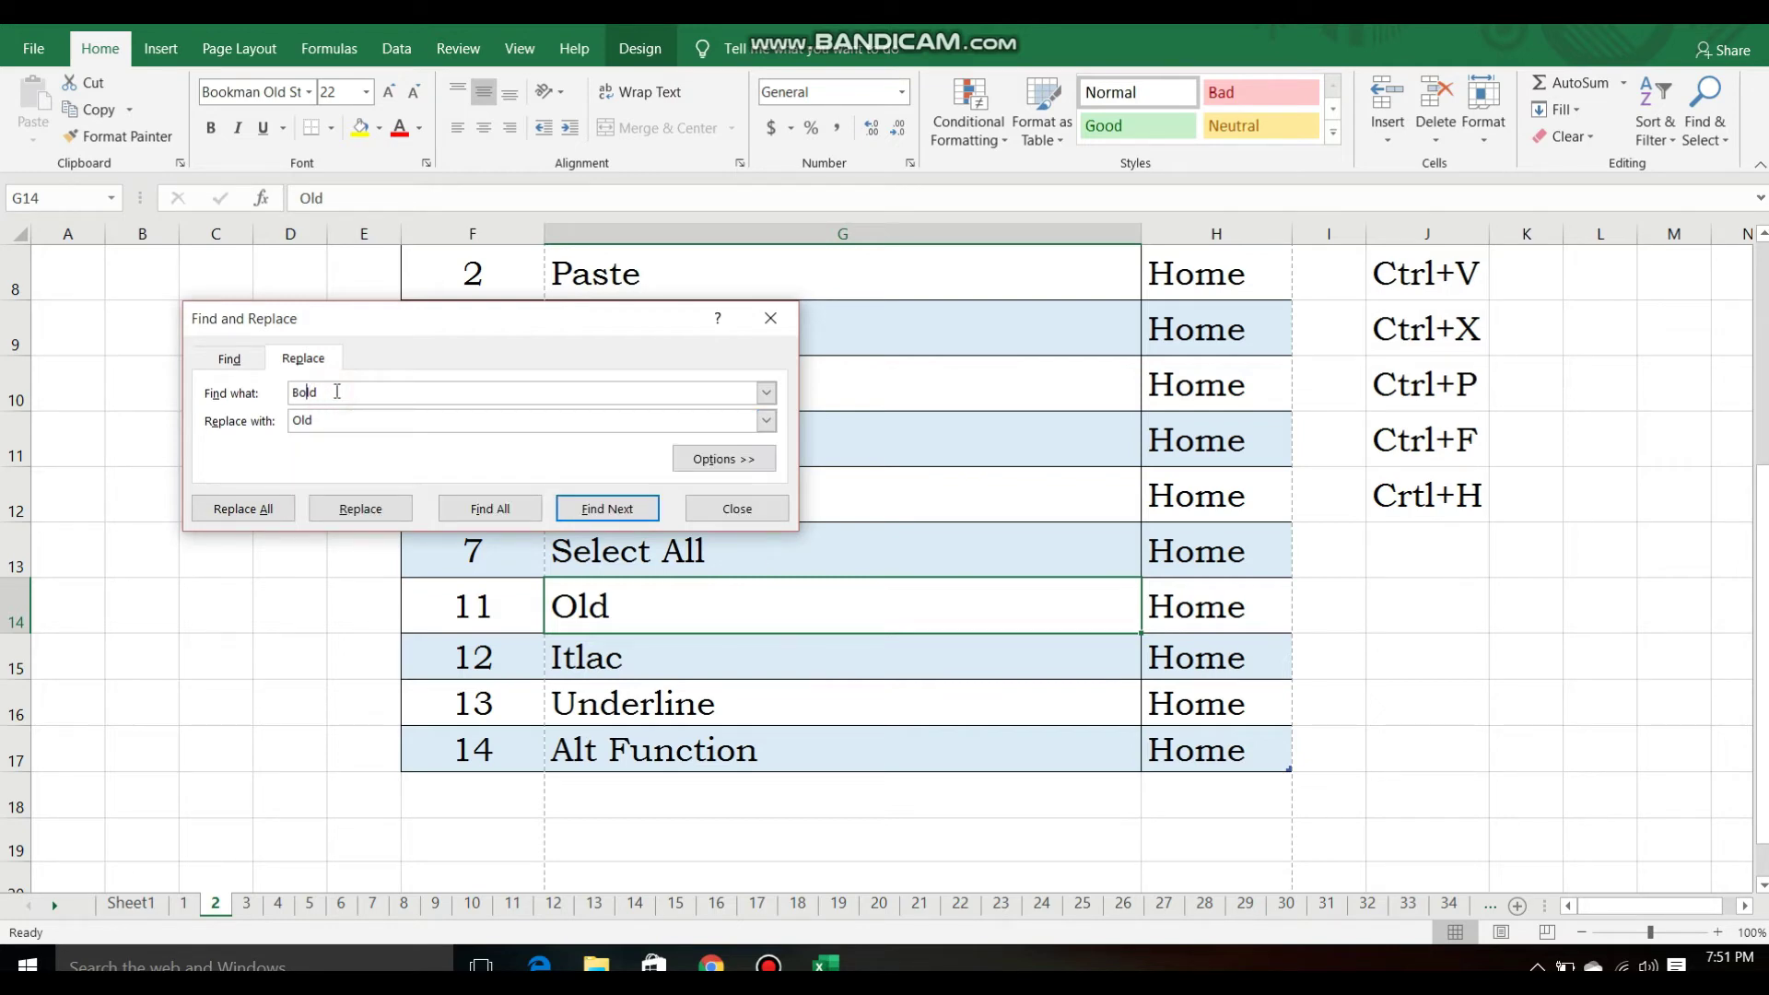
pyautogui.press('Left')
pyautogui.press('BackSpace')
pyautogui.hotkey('alt', 'Down')
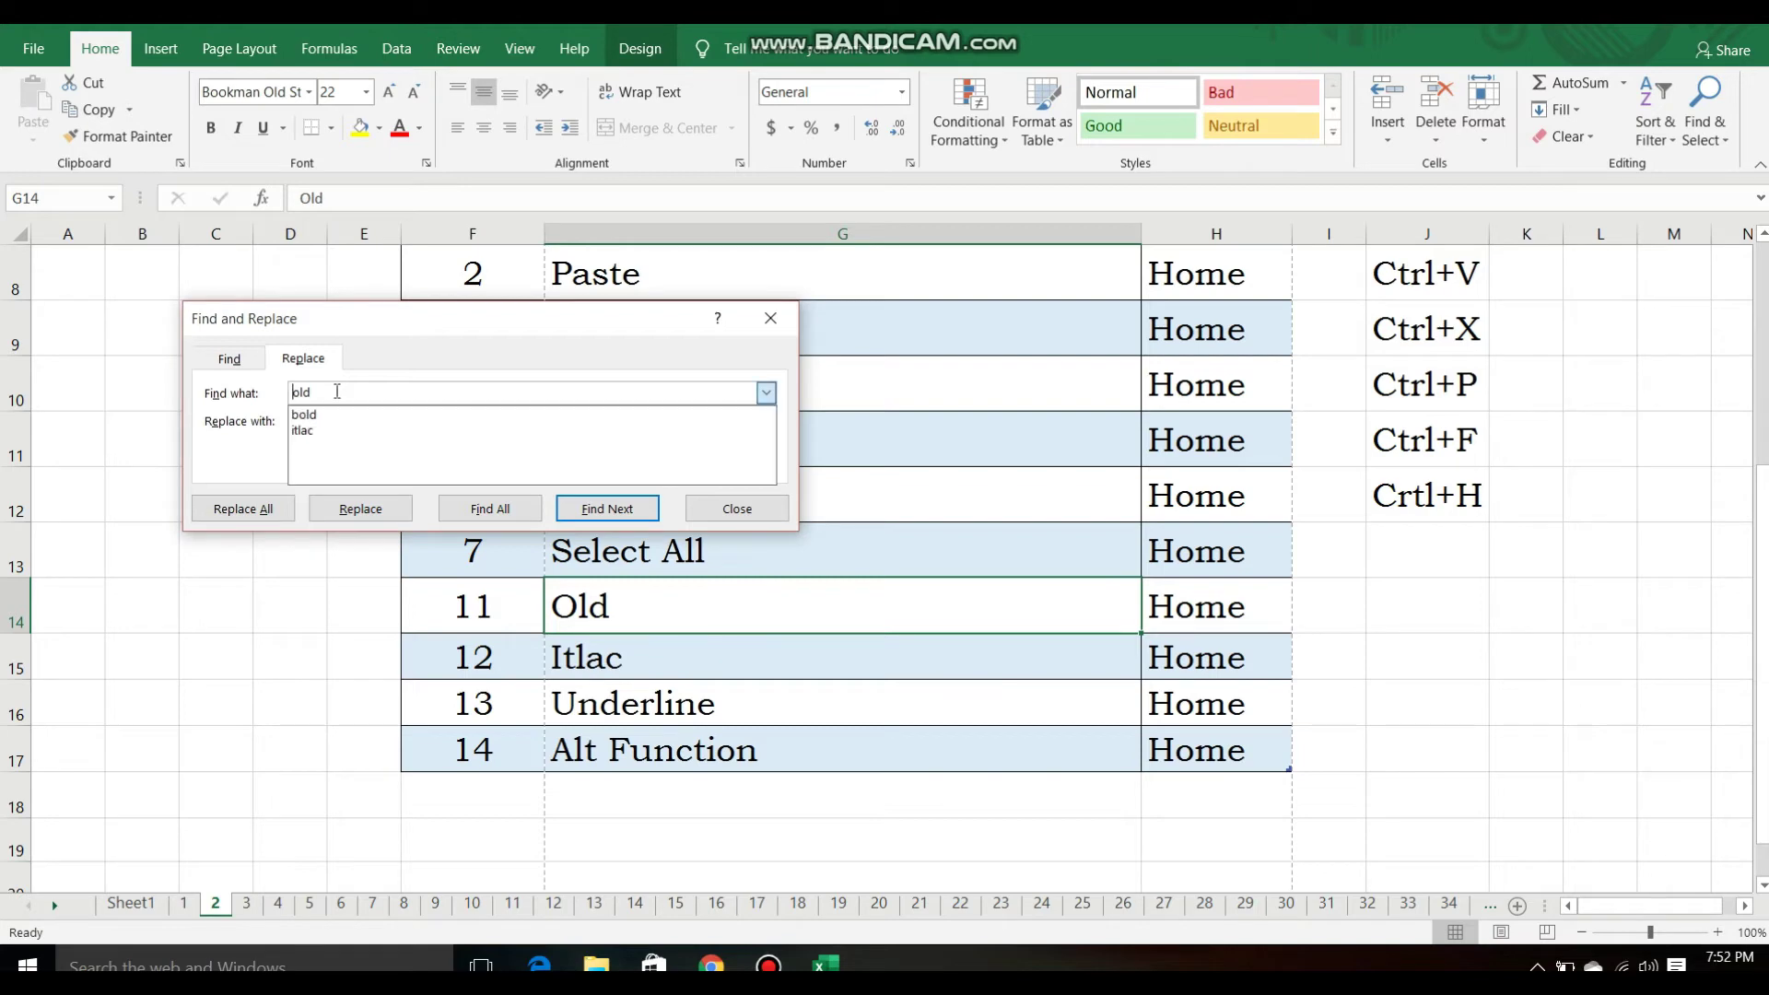
pyautogui.press('Escape')
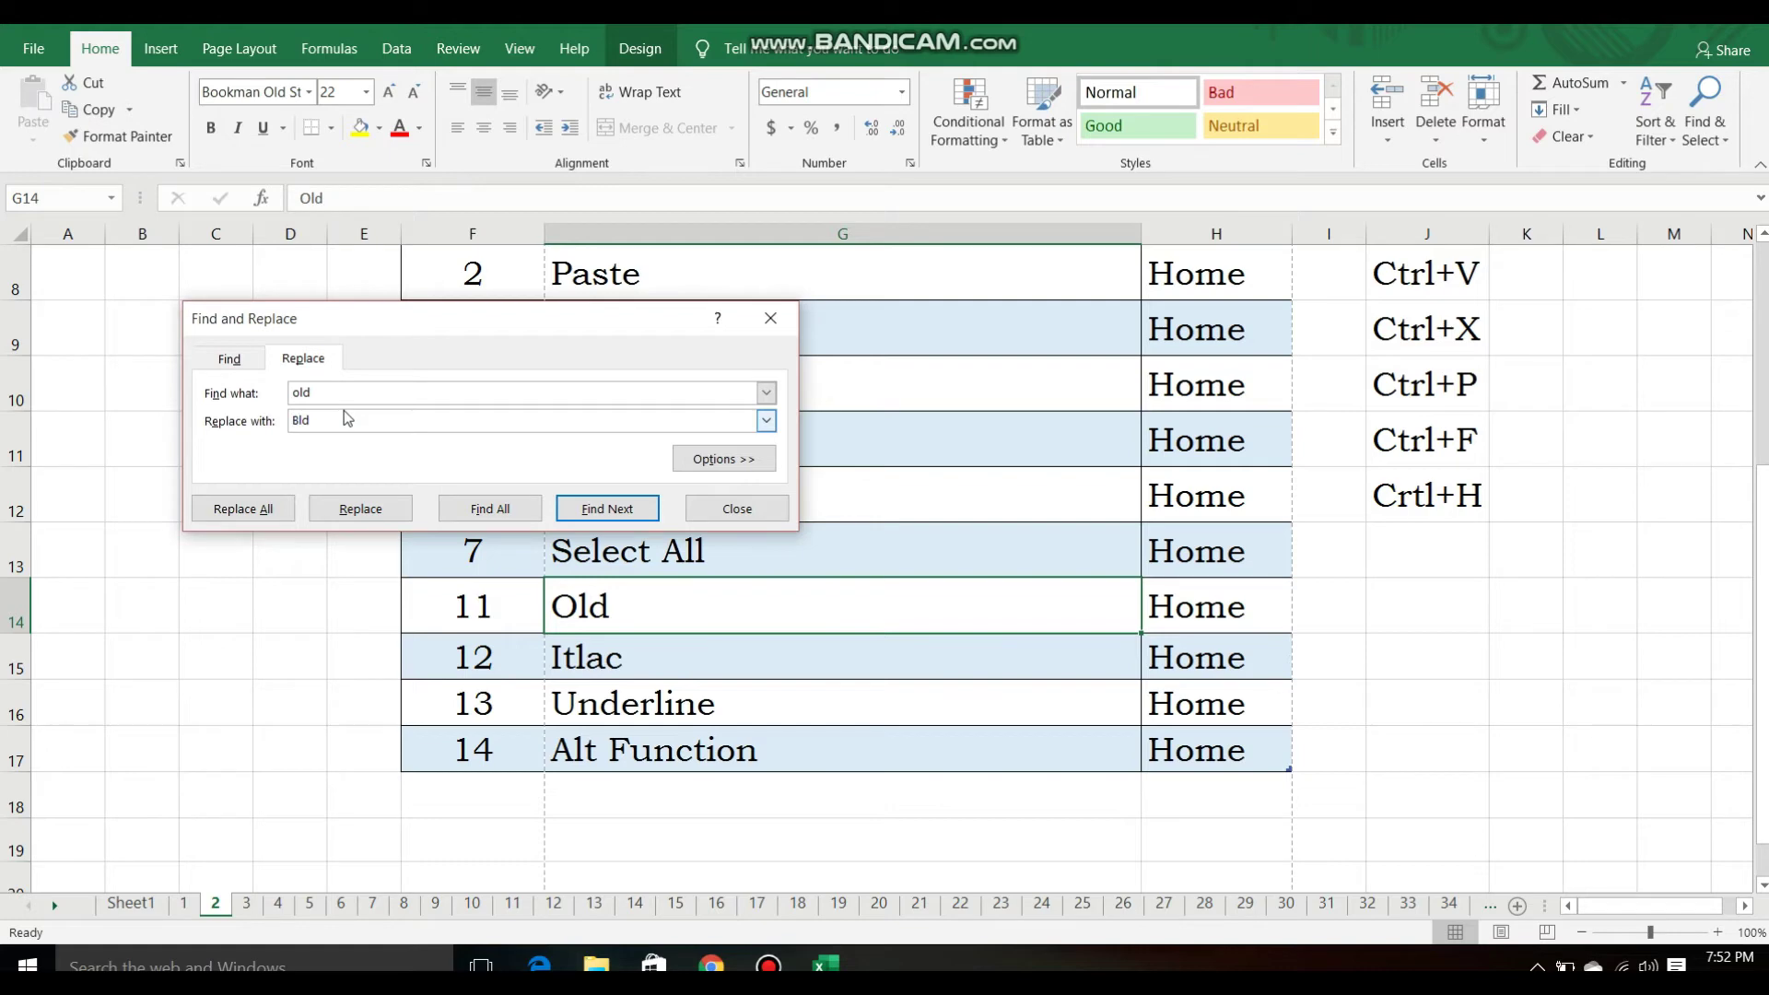
pyautogui.click(343, 512)
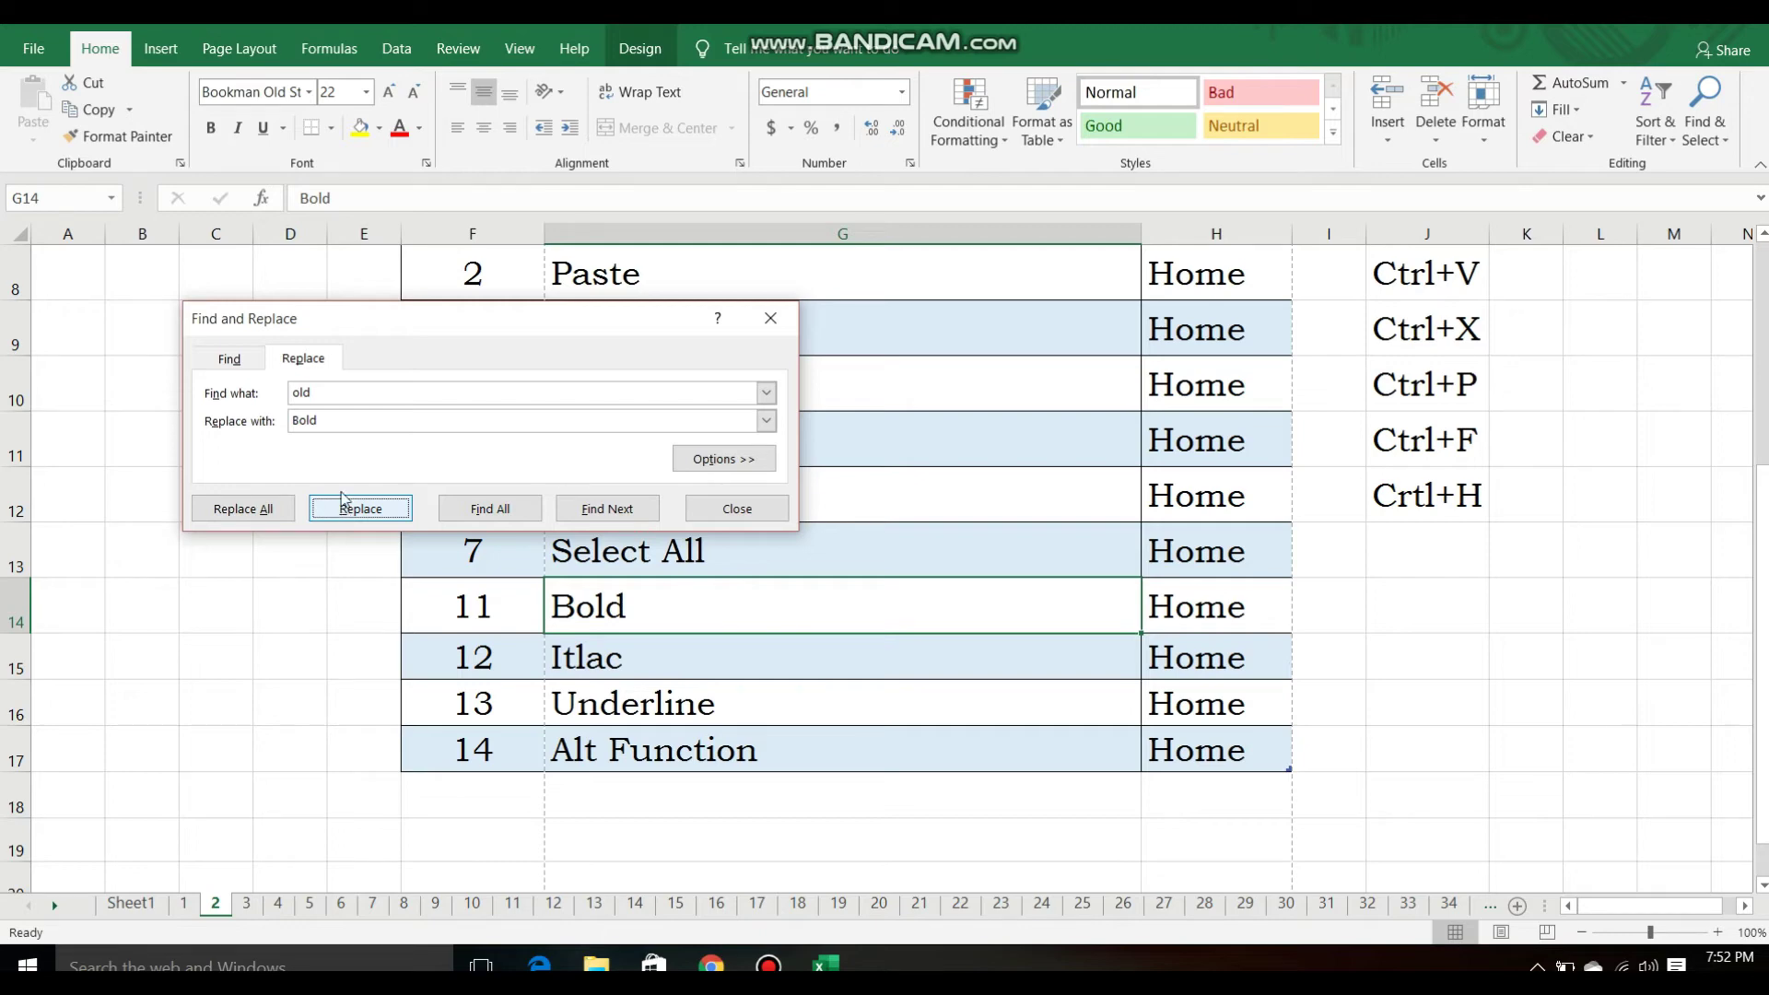
pyautogui.click(768, 320)
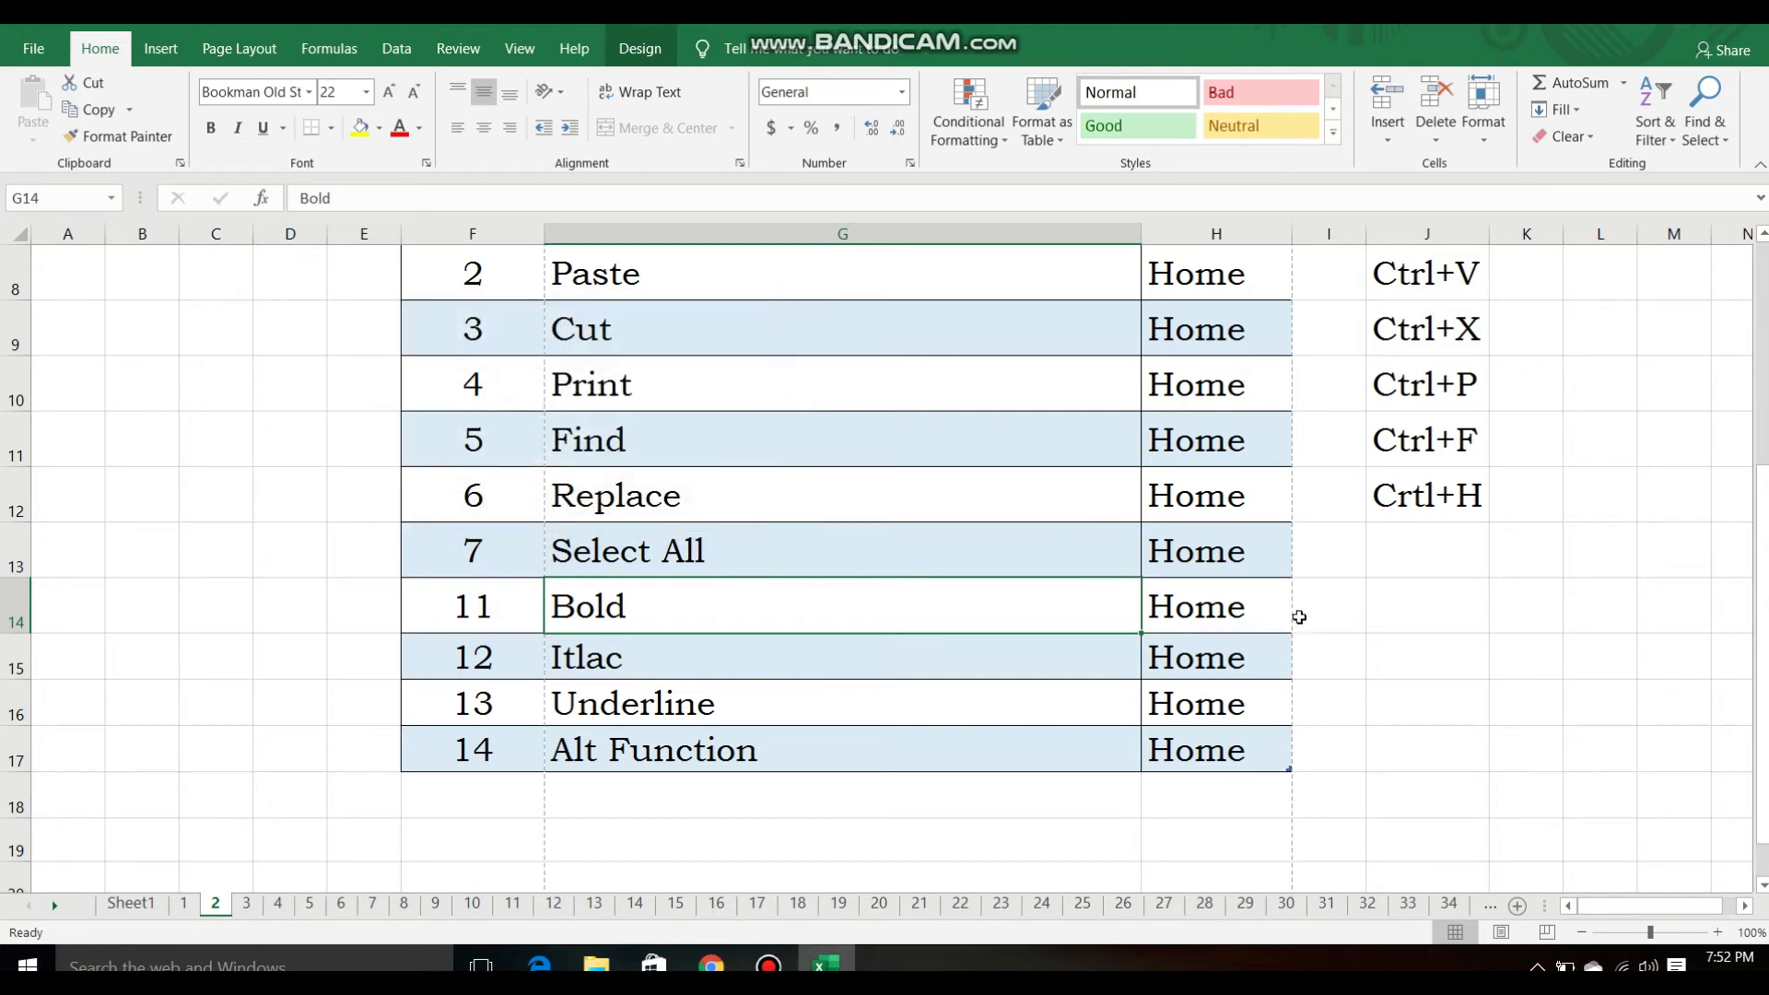
# Select an empty cell below the shortcut notes and scroll back up to the title
pyautogui.click(1458, 549)
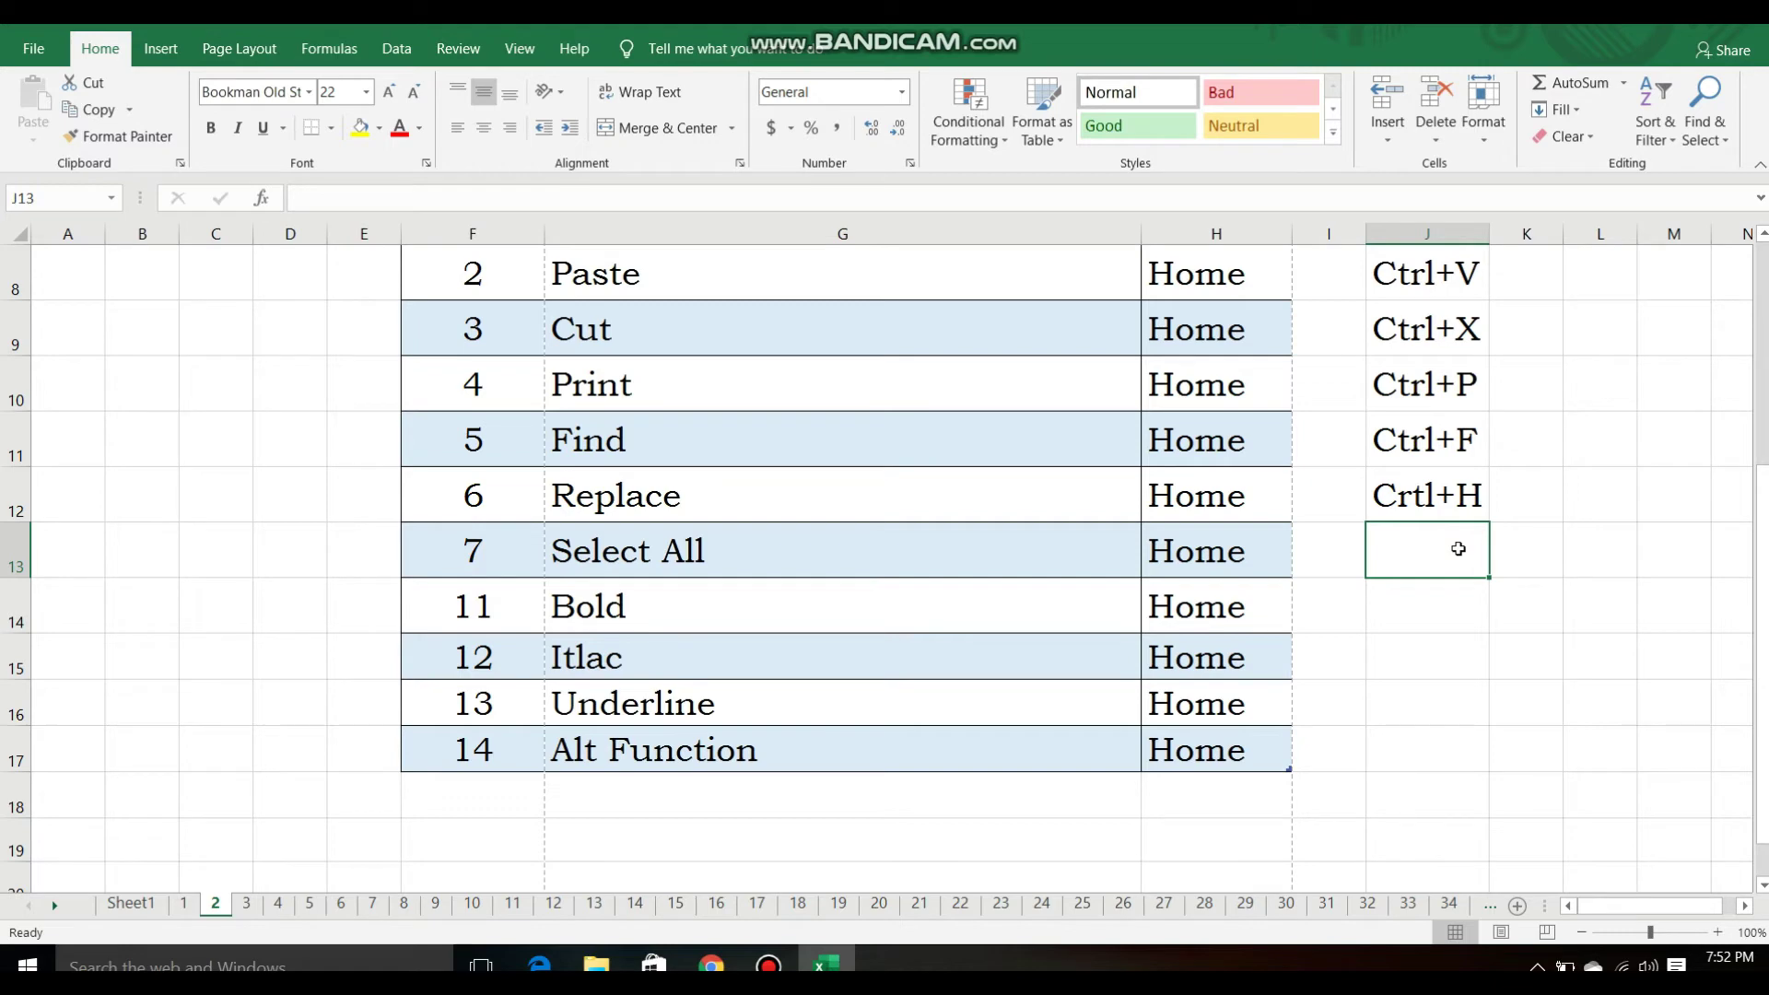
pyautogui.click(1445, 641)
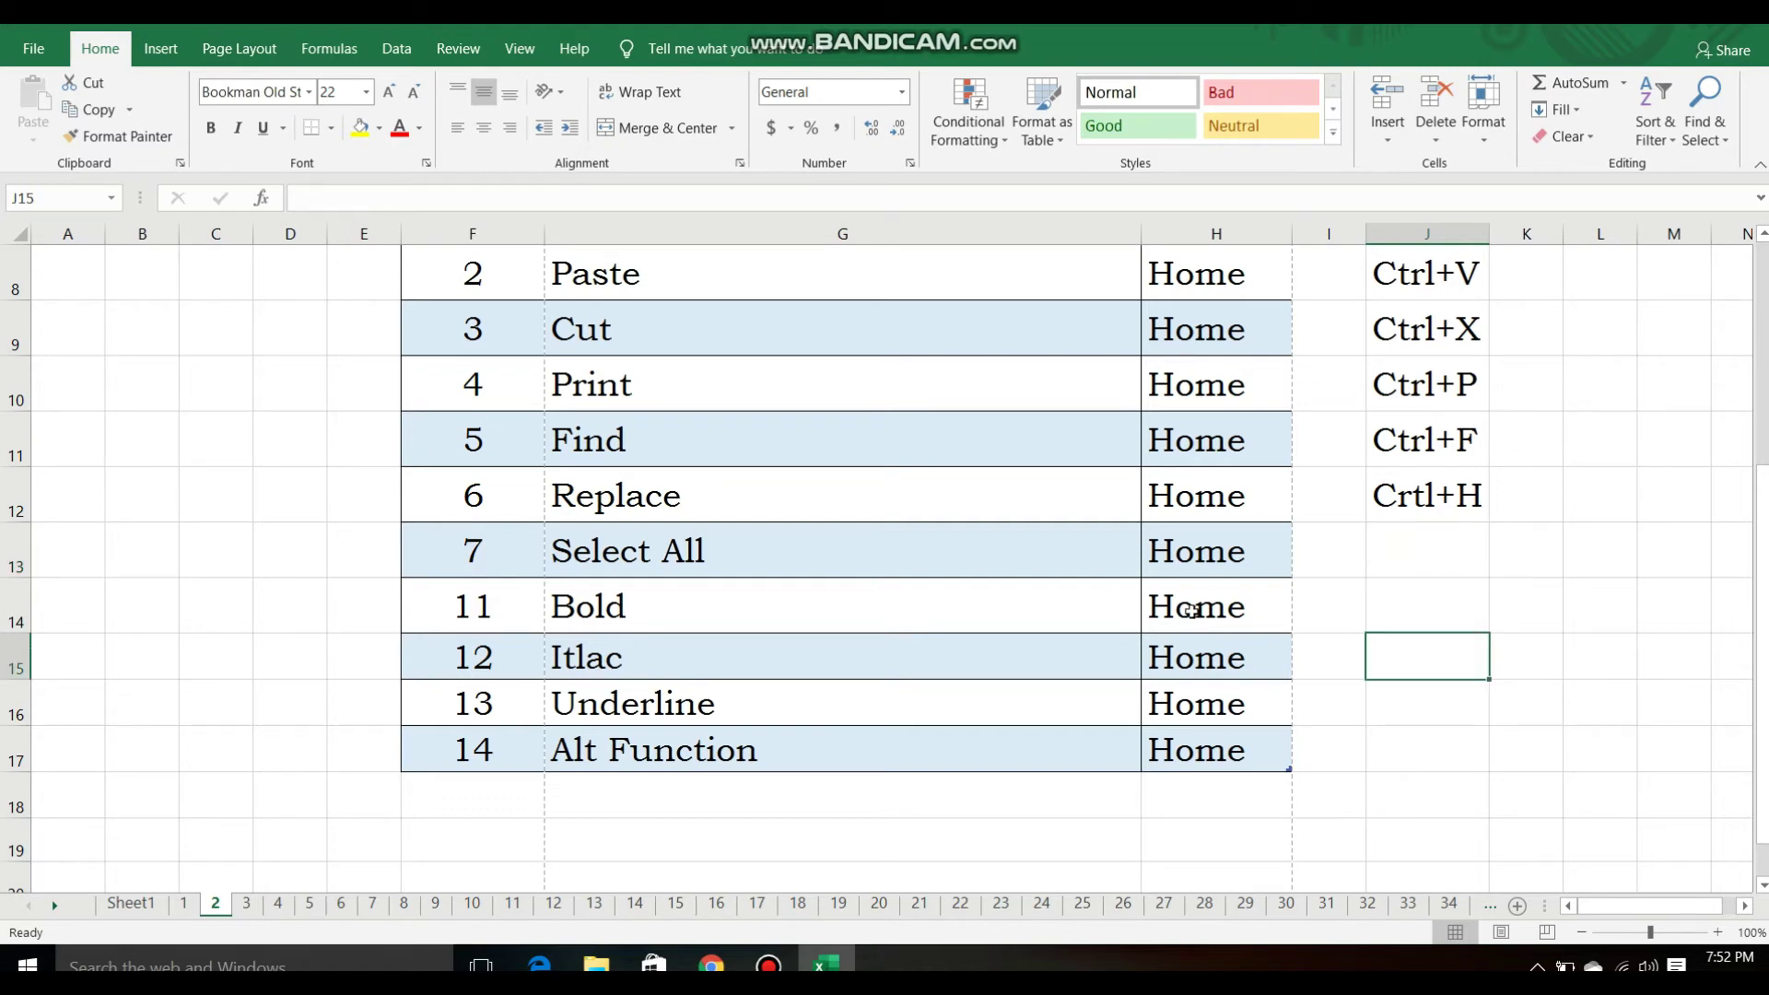
pyautogui.scroll(3, 1191, 611)
pyautogui.scroll(2, 1191, 610)
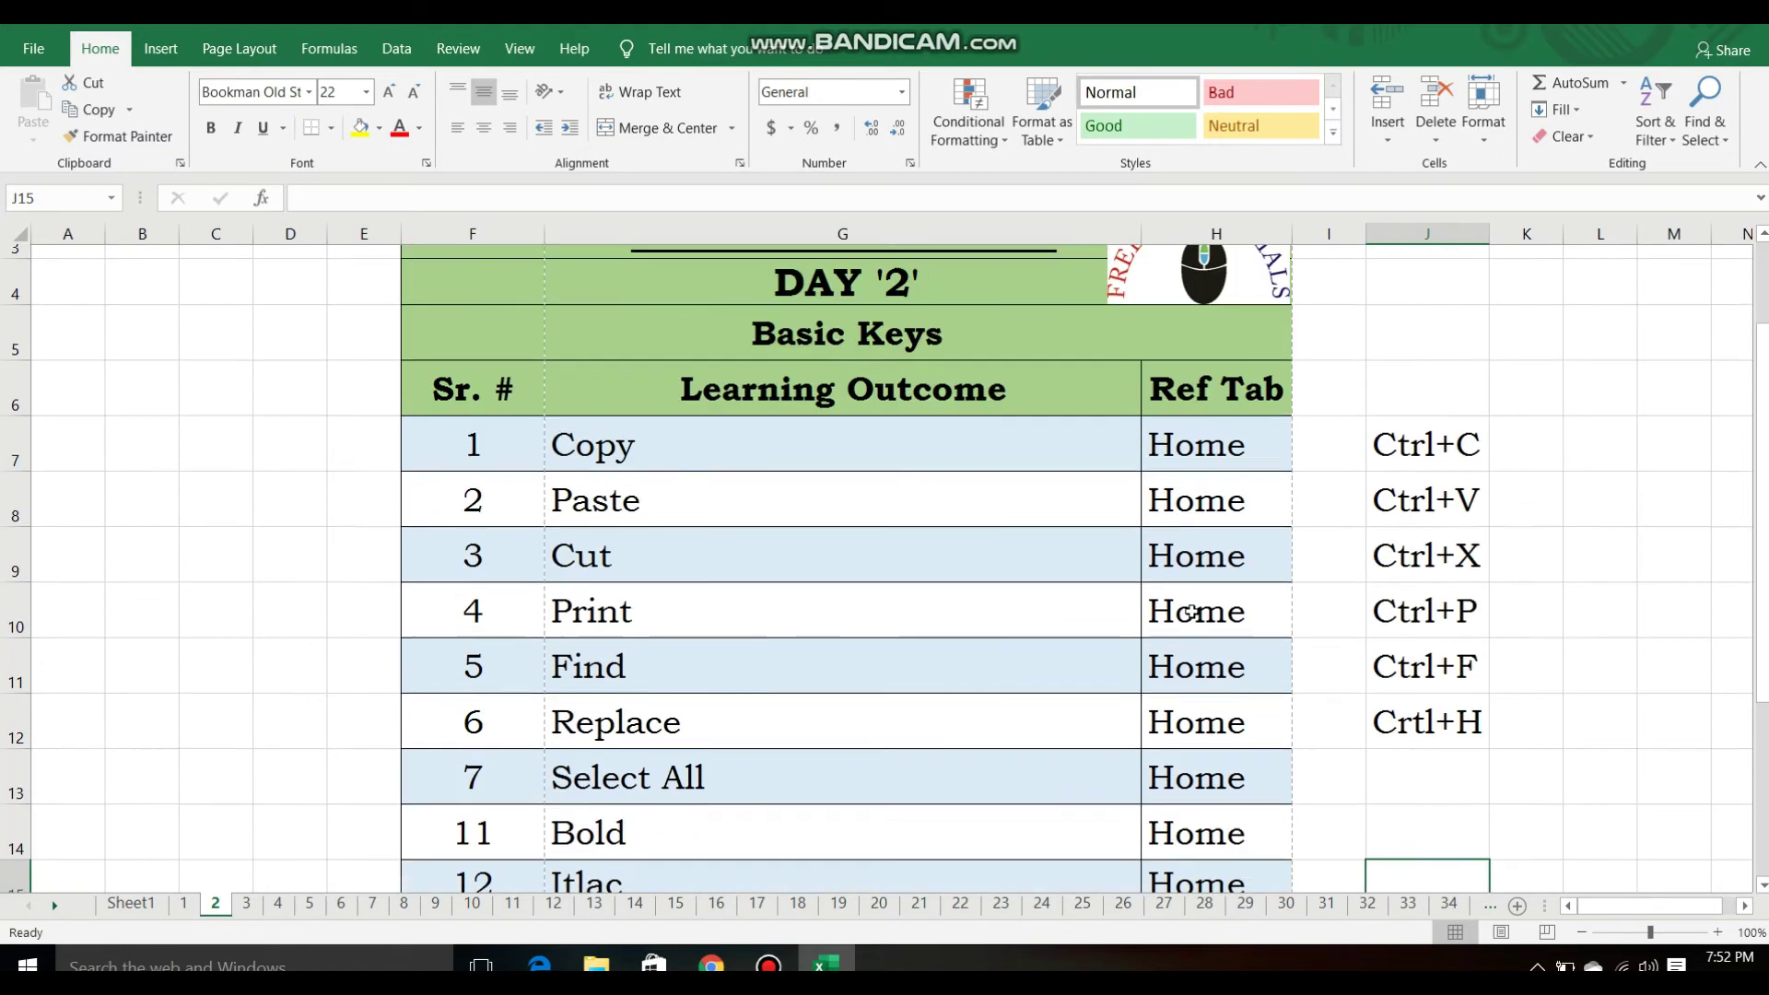
pyautogui.scroll(1, 1389, 636)
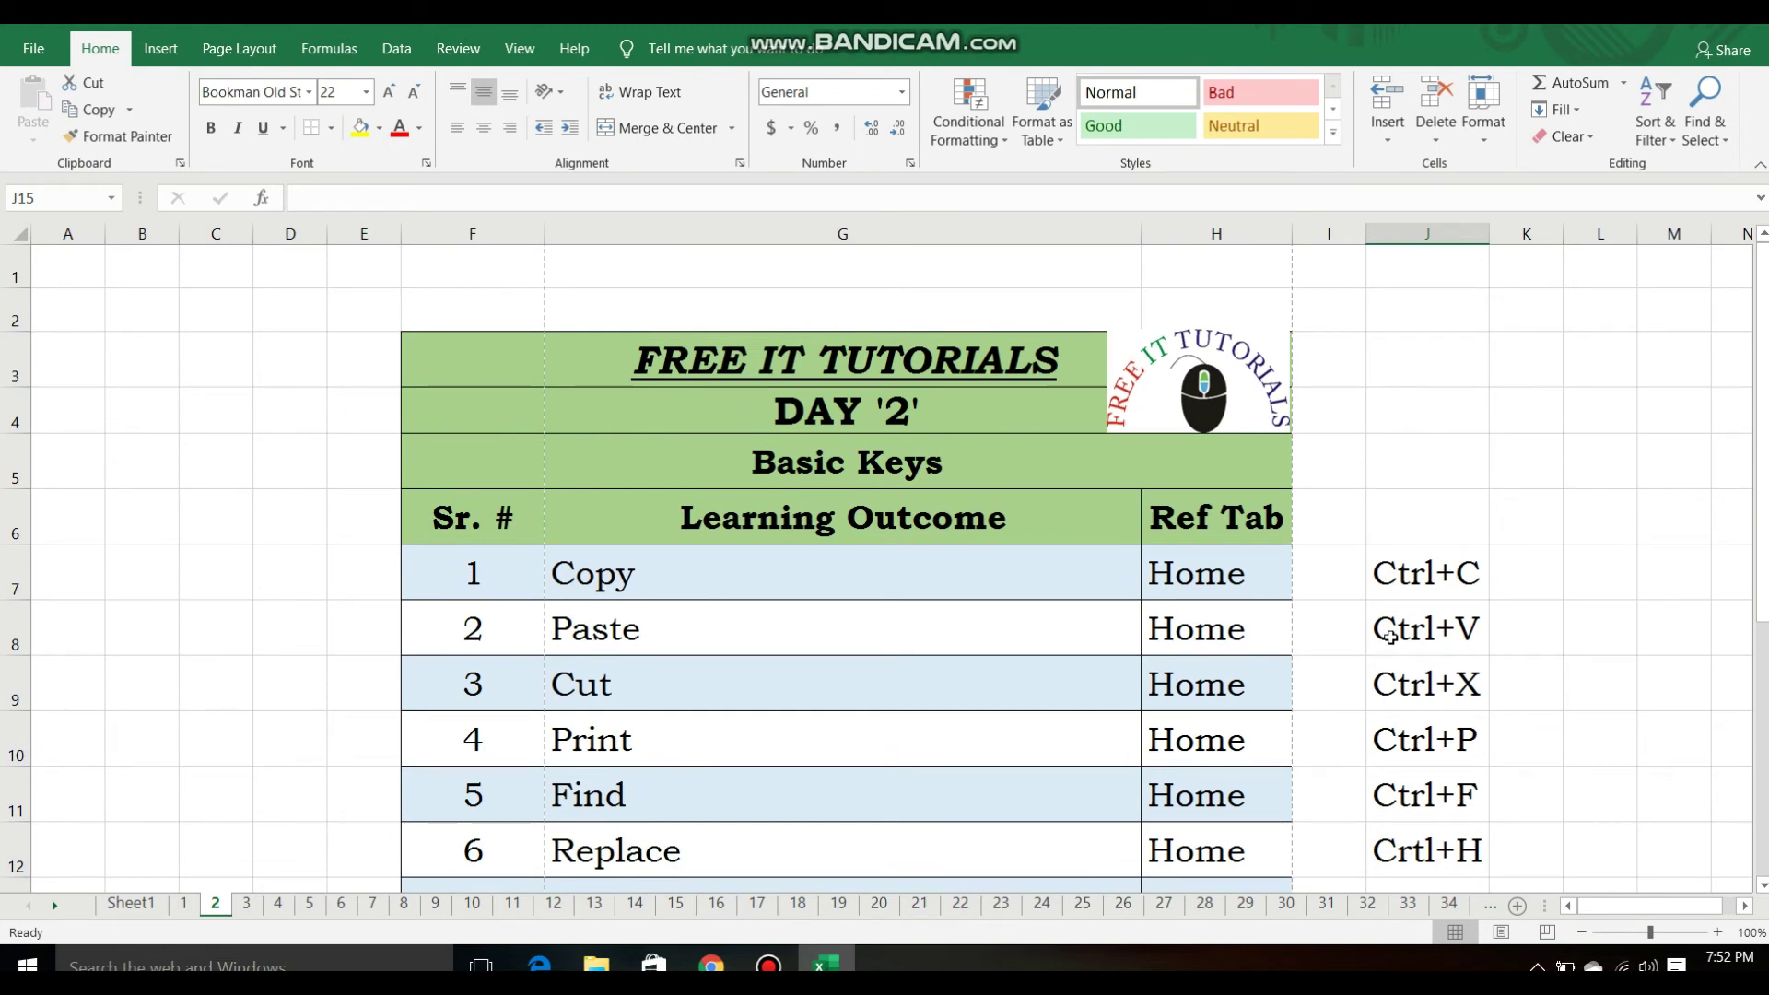
pyautogui.scroll(-2, 1322, 586)
pyautogui.scroll(2, 1323, 587)
pyautogui.scroll(1, 1324, 590)
pyautogui.scroll(-5, 1463, 499)
pyautogui.scroll(-1, 1462, 499)
pyautogui.scroll(6, 1463, 498)
pyautogui.scroll(-1, 1463, 498)
pyautogui.scroll(-1, 1462, 498)
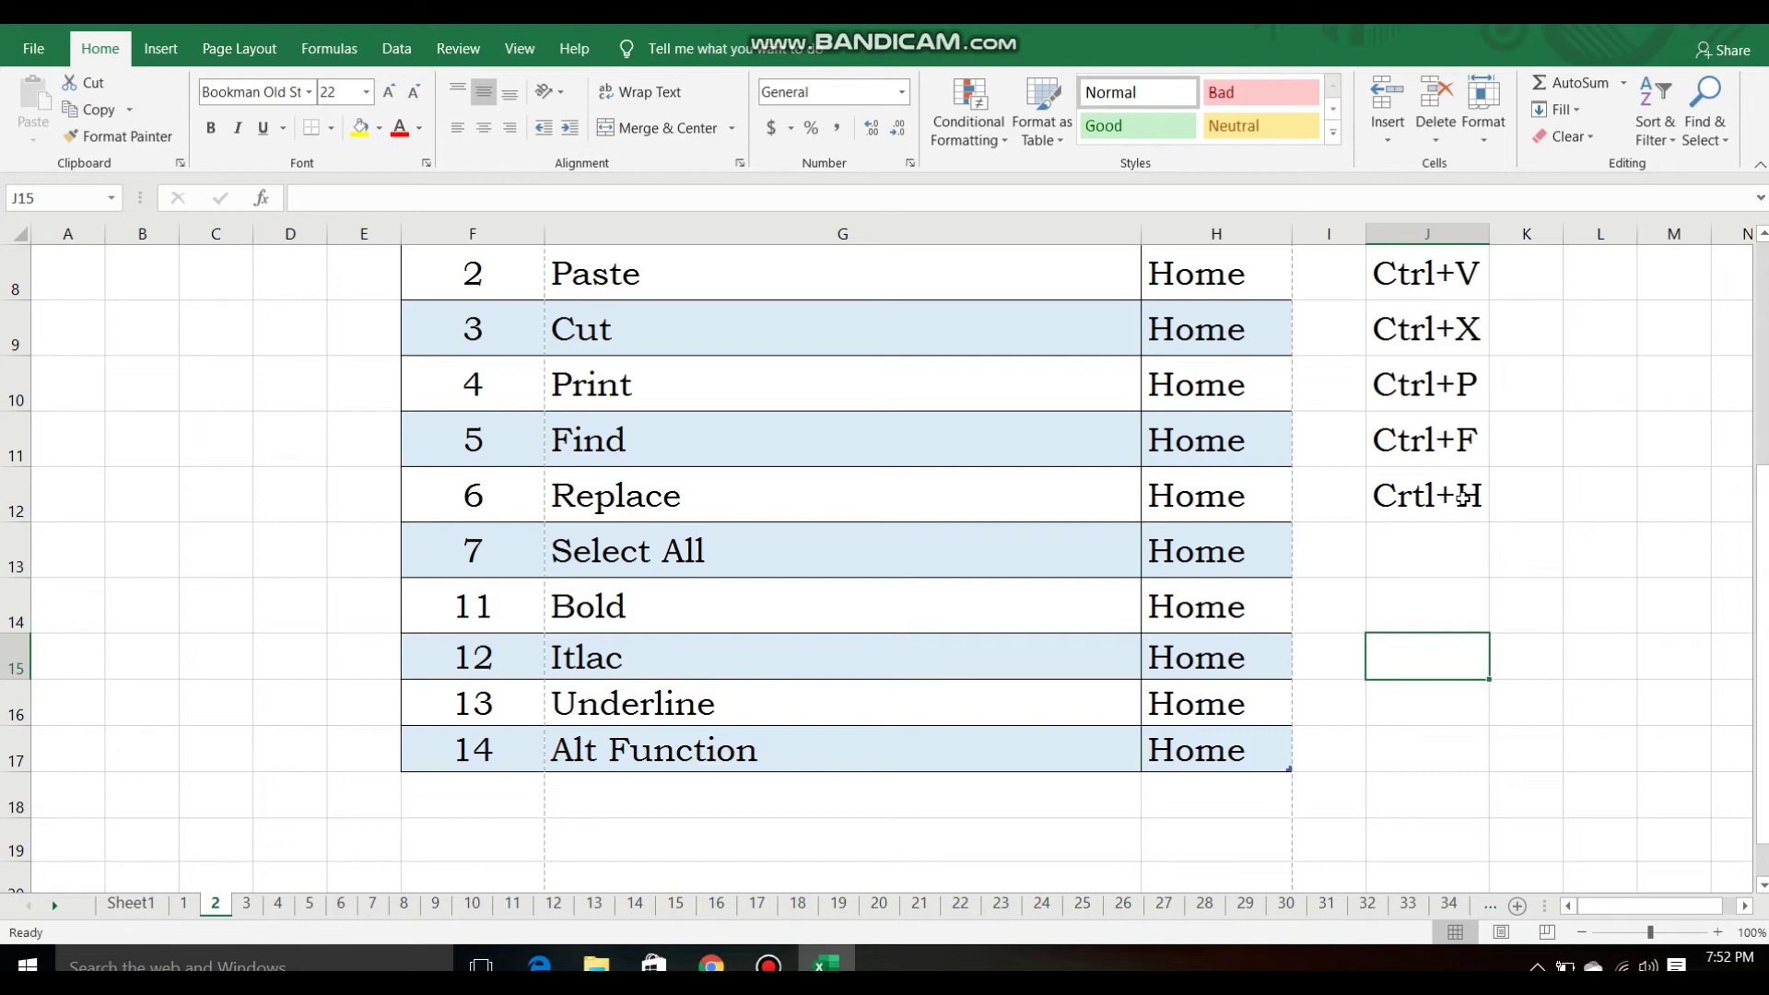
pyautogui.click(1523, 650)
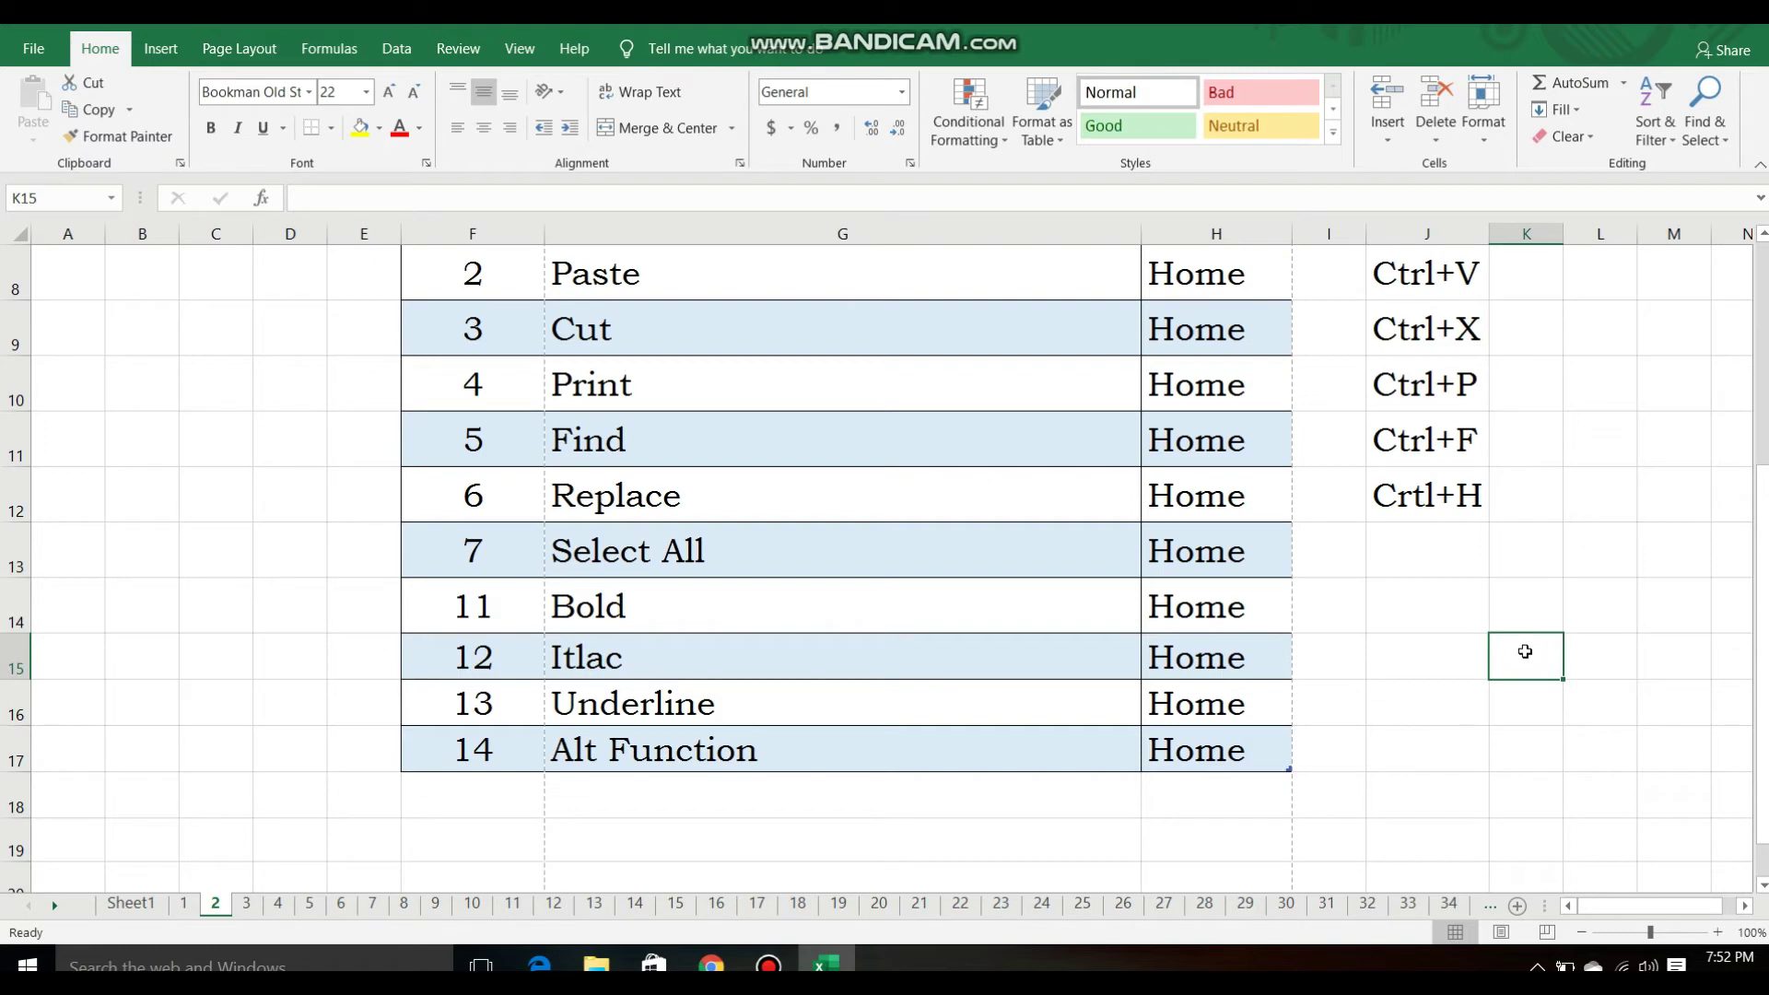
pyautogui.click(288, 907)
pyautogui.click(246, 905)
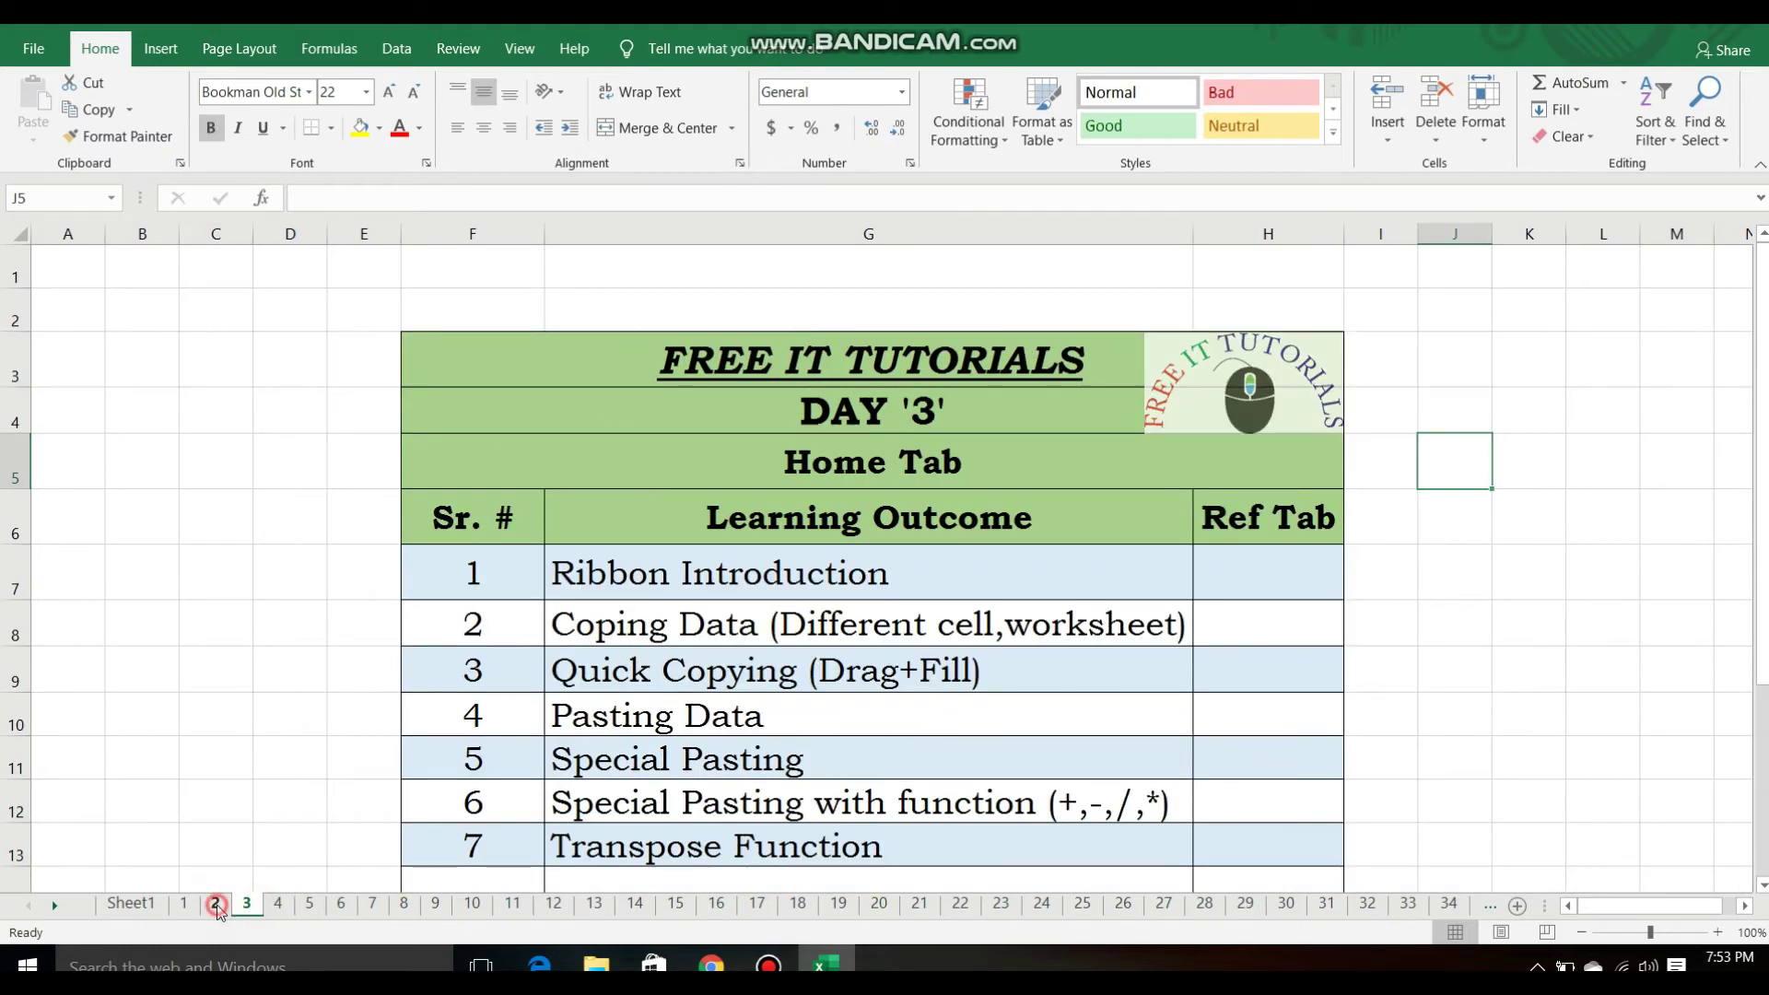
pyautogui.click(218, 904)
pyautogui.click(205, 603)
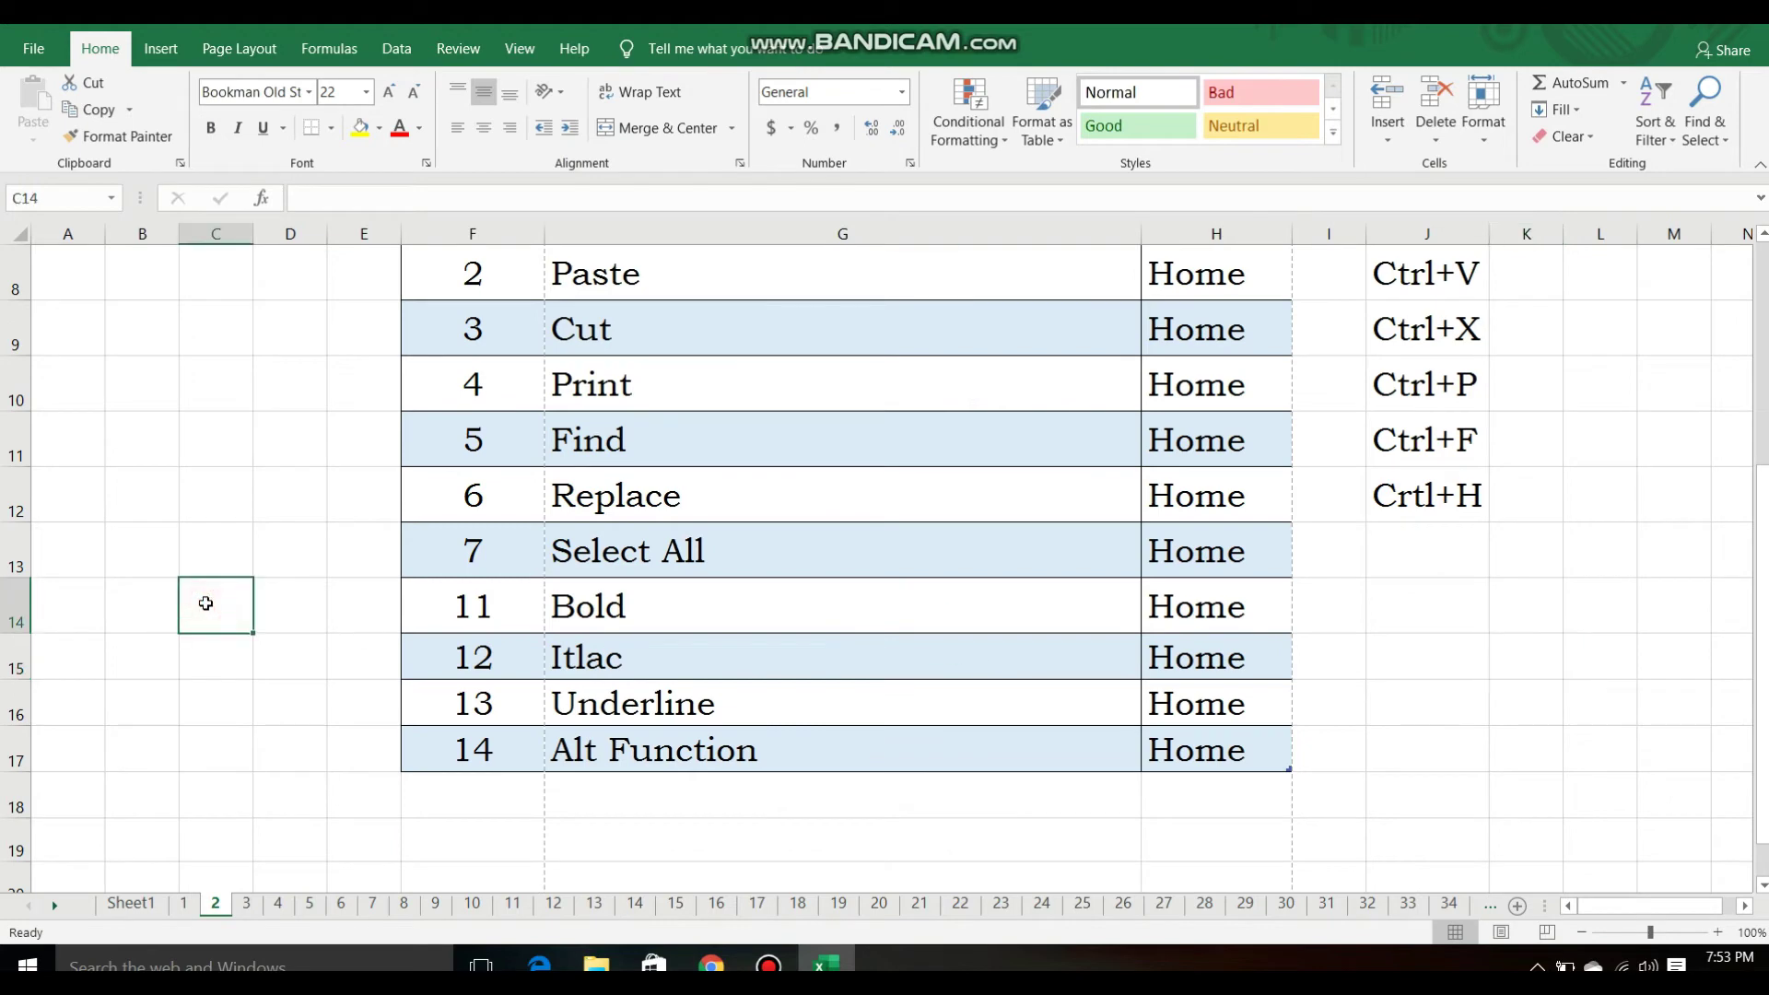
pyautogui.click(191, 517)
pyautogui.click(223, 583)
pyautogui.click(190, 490)
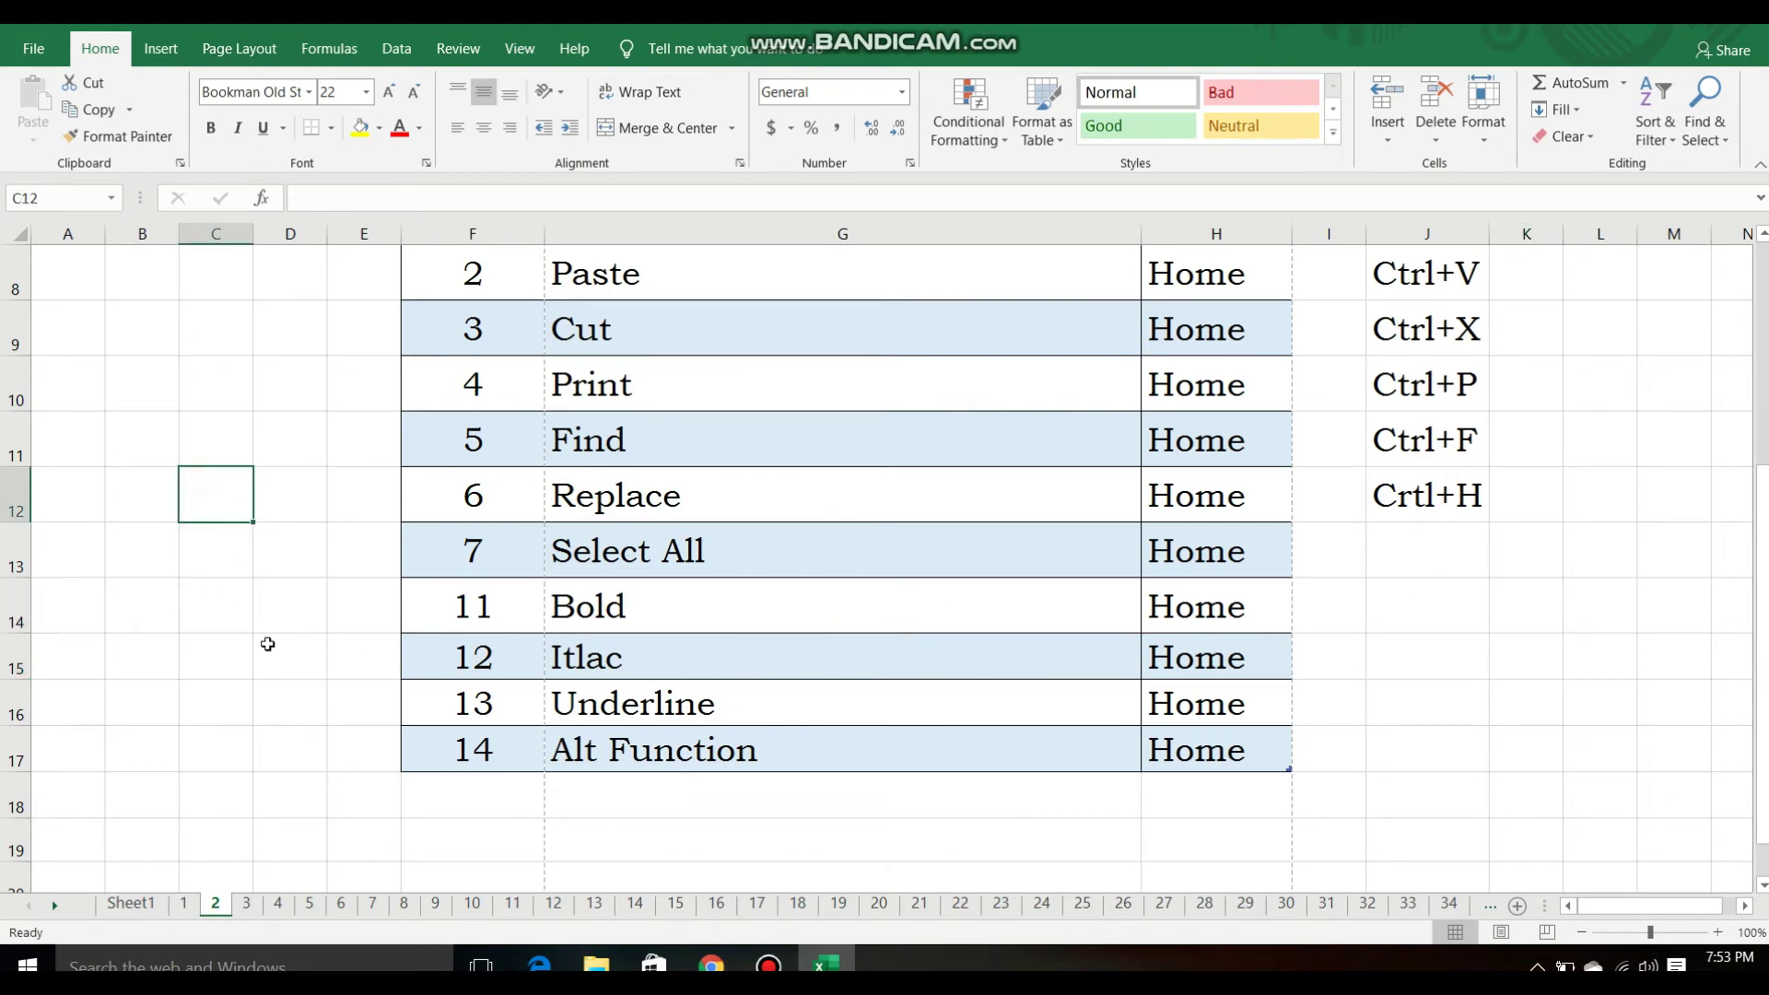
pyautogui.click(206, 531)
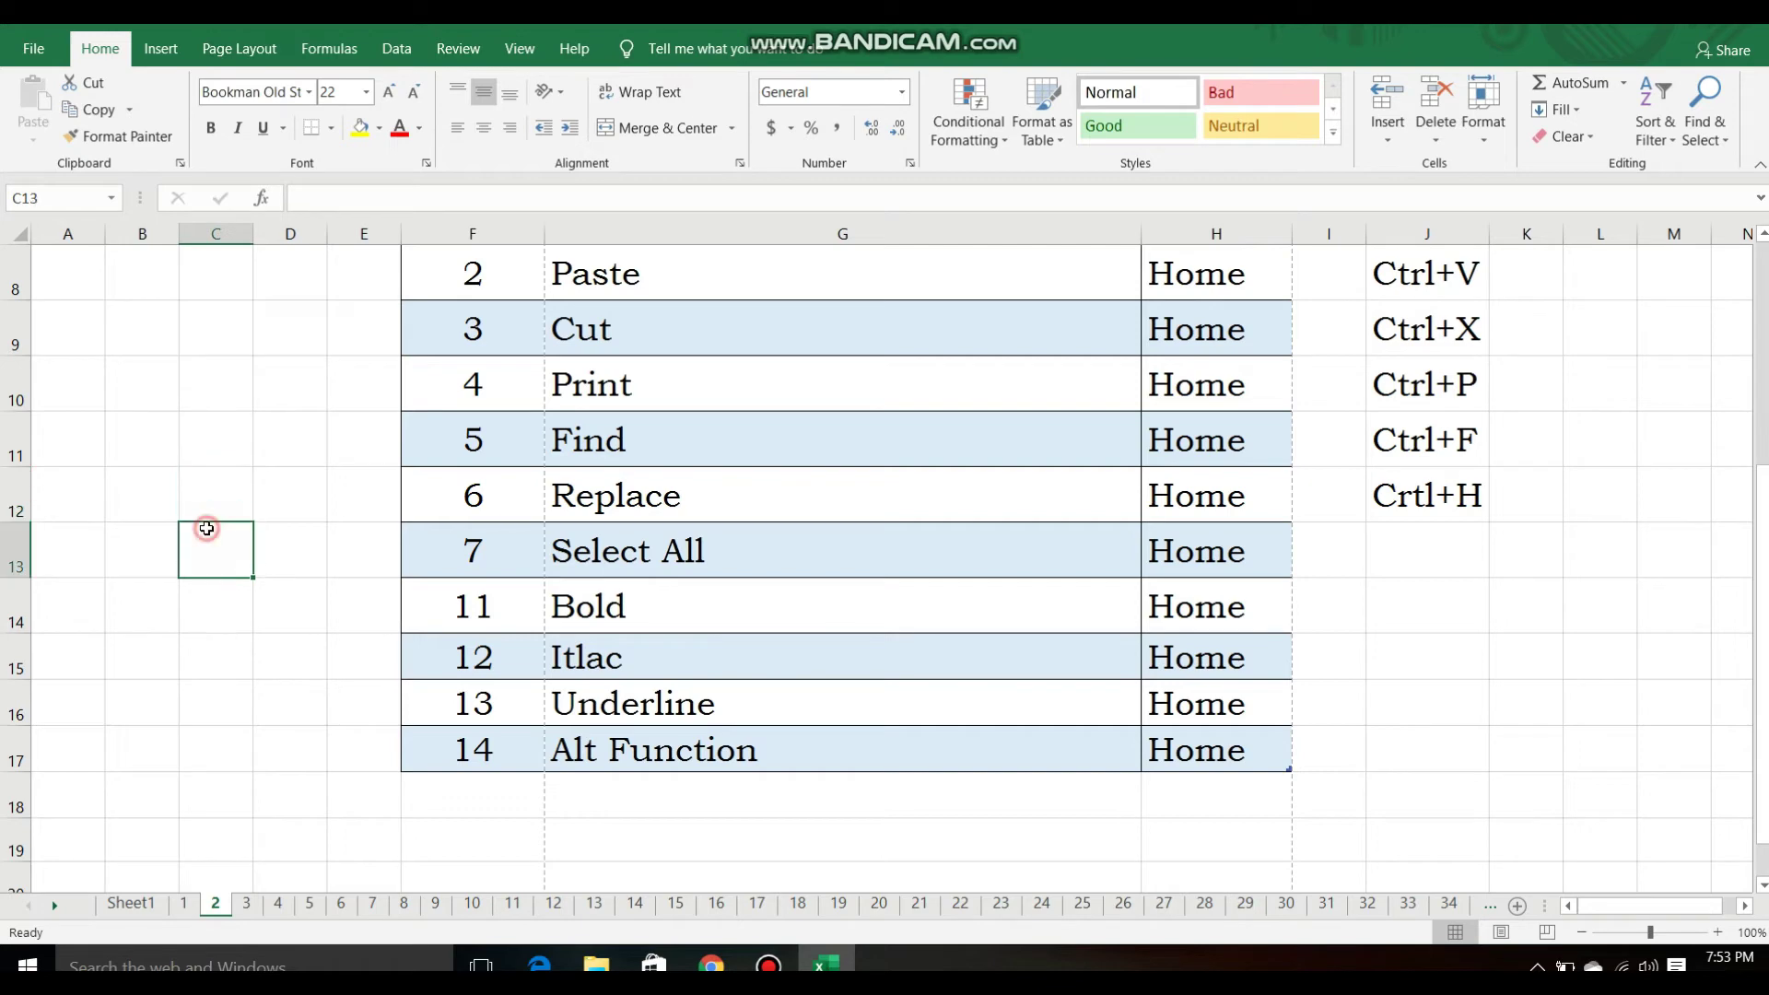
pyautogui.click(205, 615)
pyautogui.scroll(3, 444, 415)
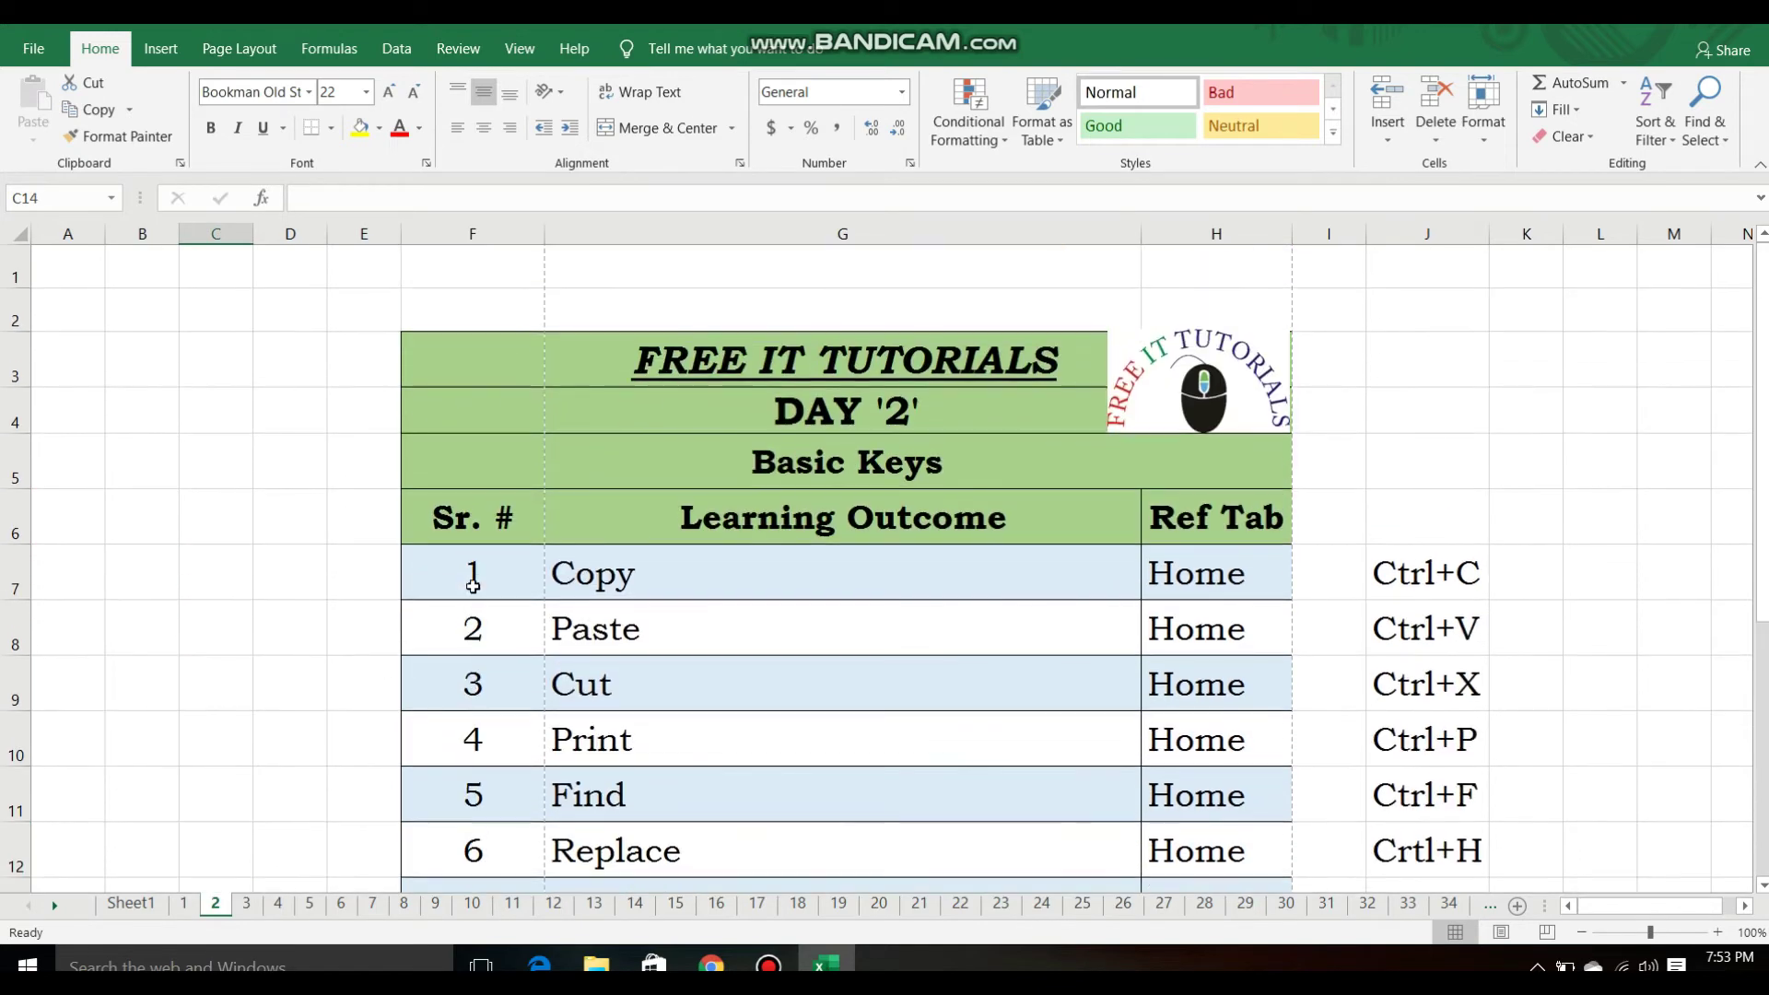
# Select from the FREE IT TUTORIALS title down to row 17 with Shift+arrows, then deselect
pyautogui.click(441, 376)
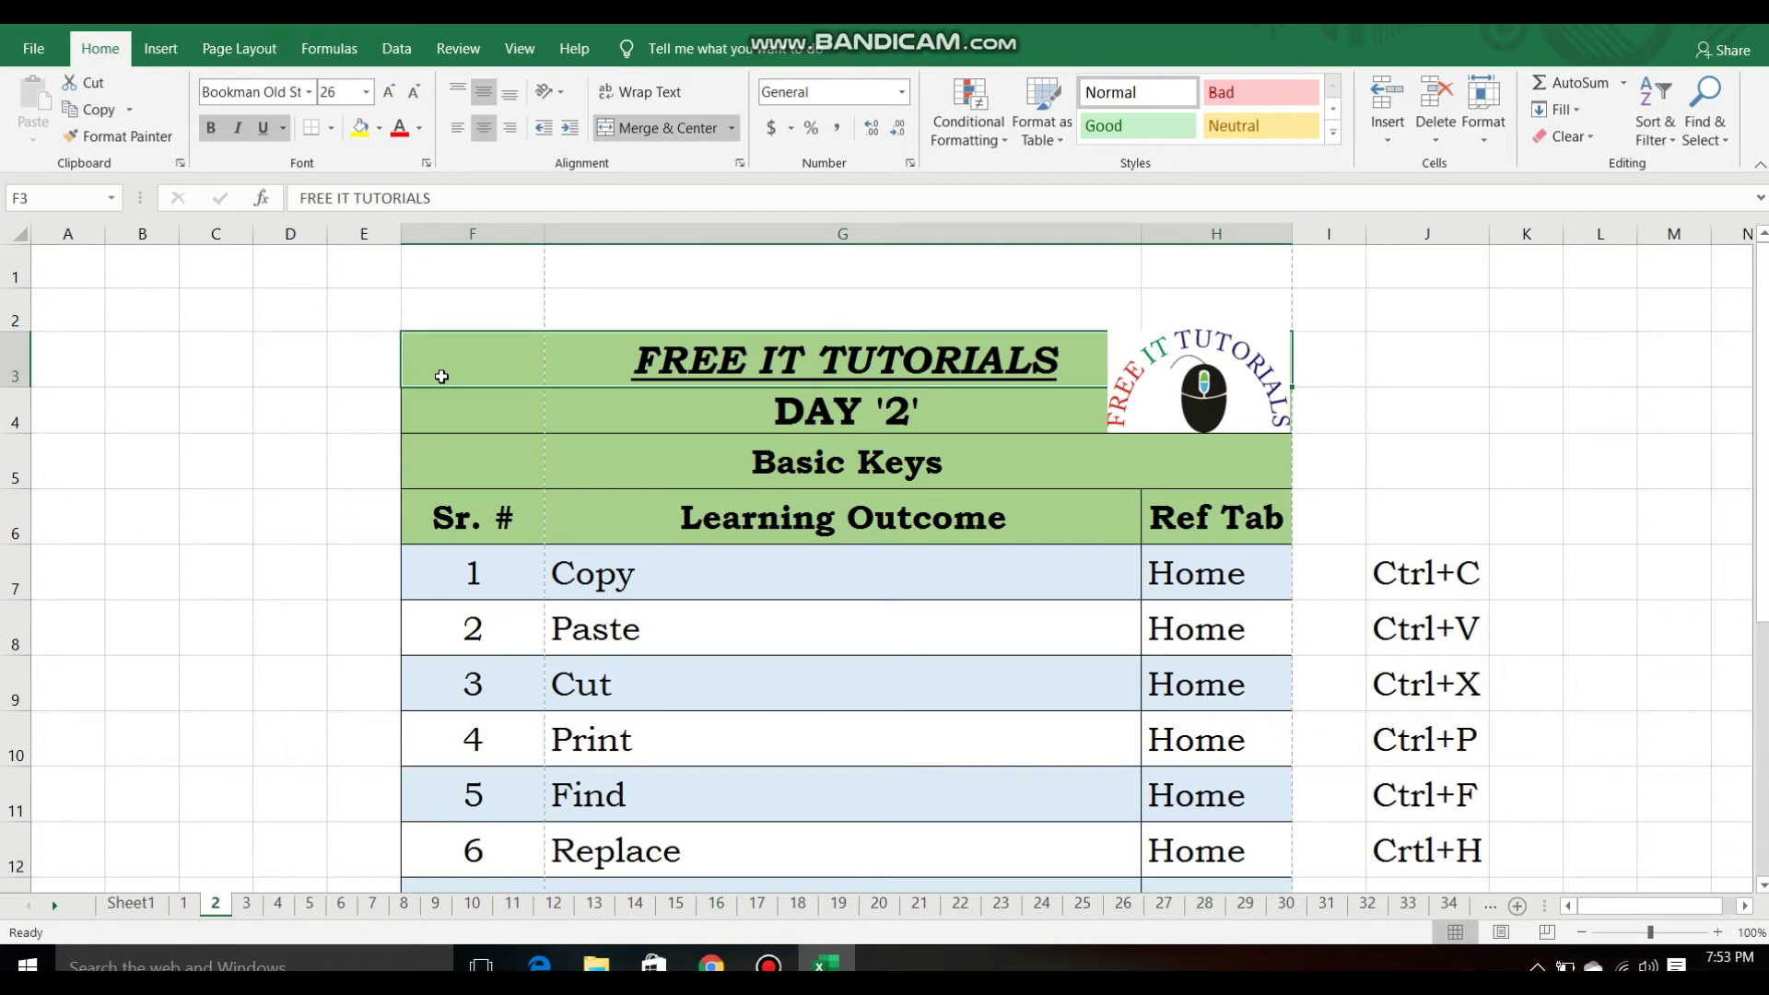
pyautogui.hotkey('shift', 'Right')
pyautogui.hotkey('shift', 'Right')
pyautogui.hotkey('shift', 'Down')
pyautogui.hotkey('shift', 'Down')
pyautogui.hotkey('shift', 'Down')
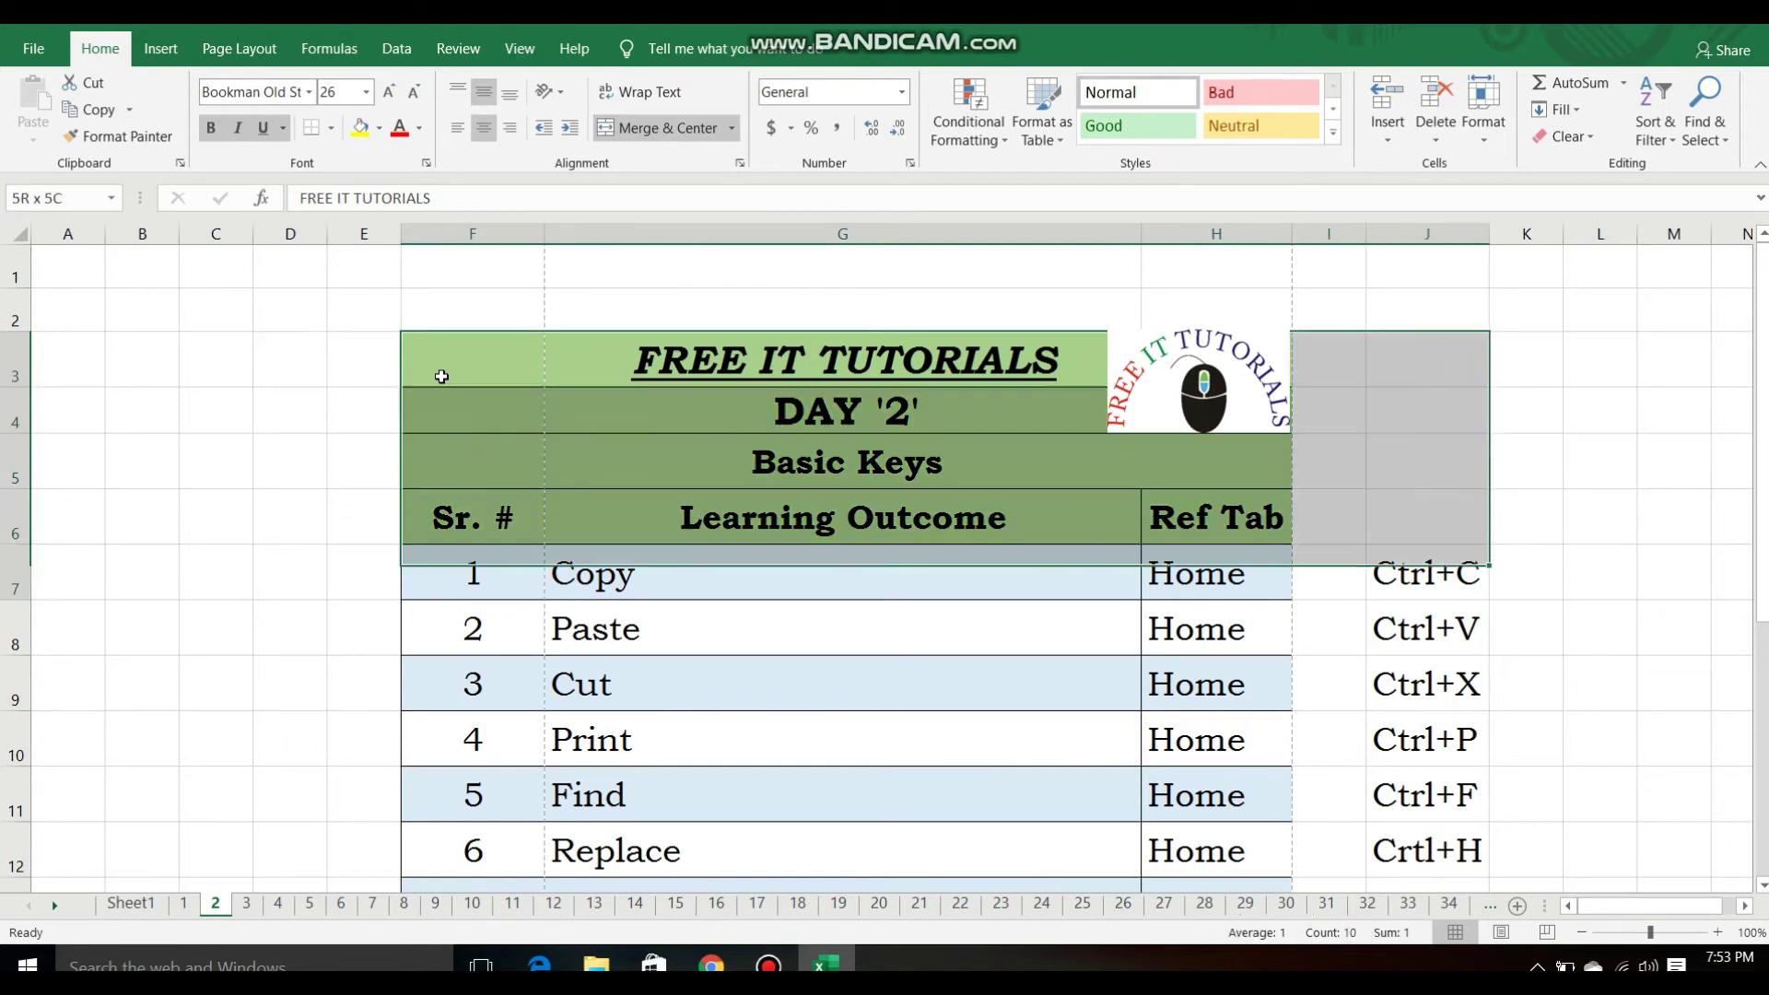
pyautogui.hotkey('shift', 'Down')
pyautogui.hotkey('shift', 'Down')
pyautogui.hotkey('shift', 'Down')
pyautogui.hotkey('shift', 'Down')
pyautogui.hotkey('shift', 'Down')
pyautogui.hotkey('shift', 'Down')
pyautogui.hotkey('shift', 'Down')
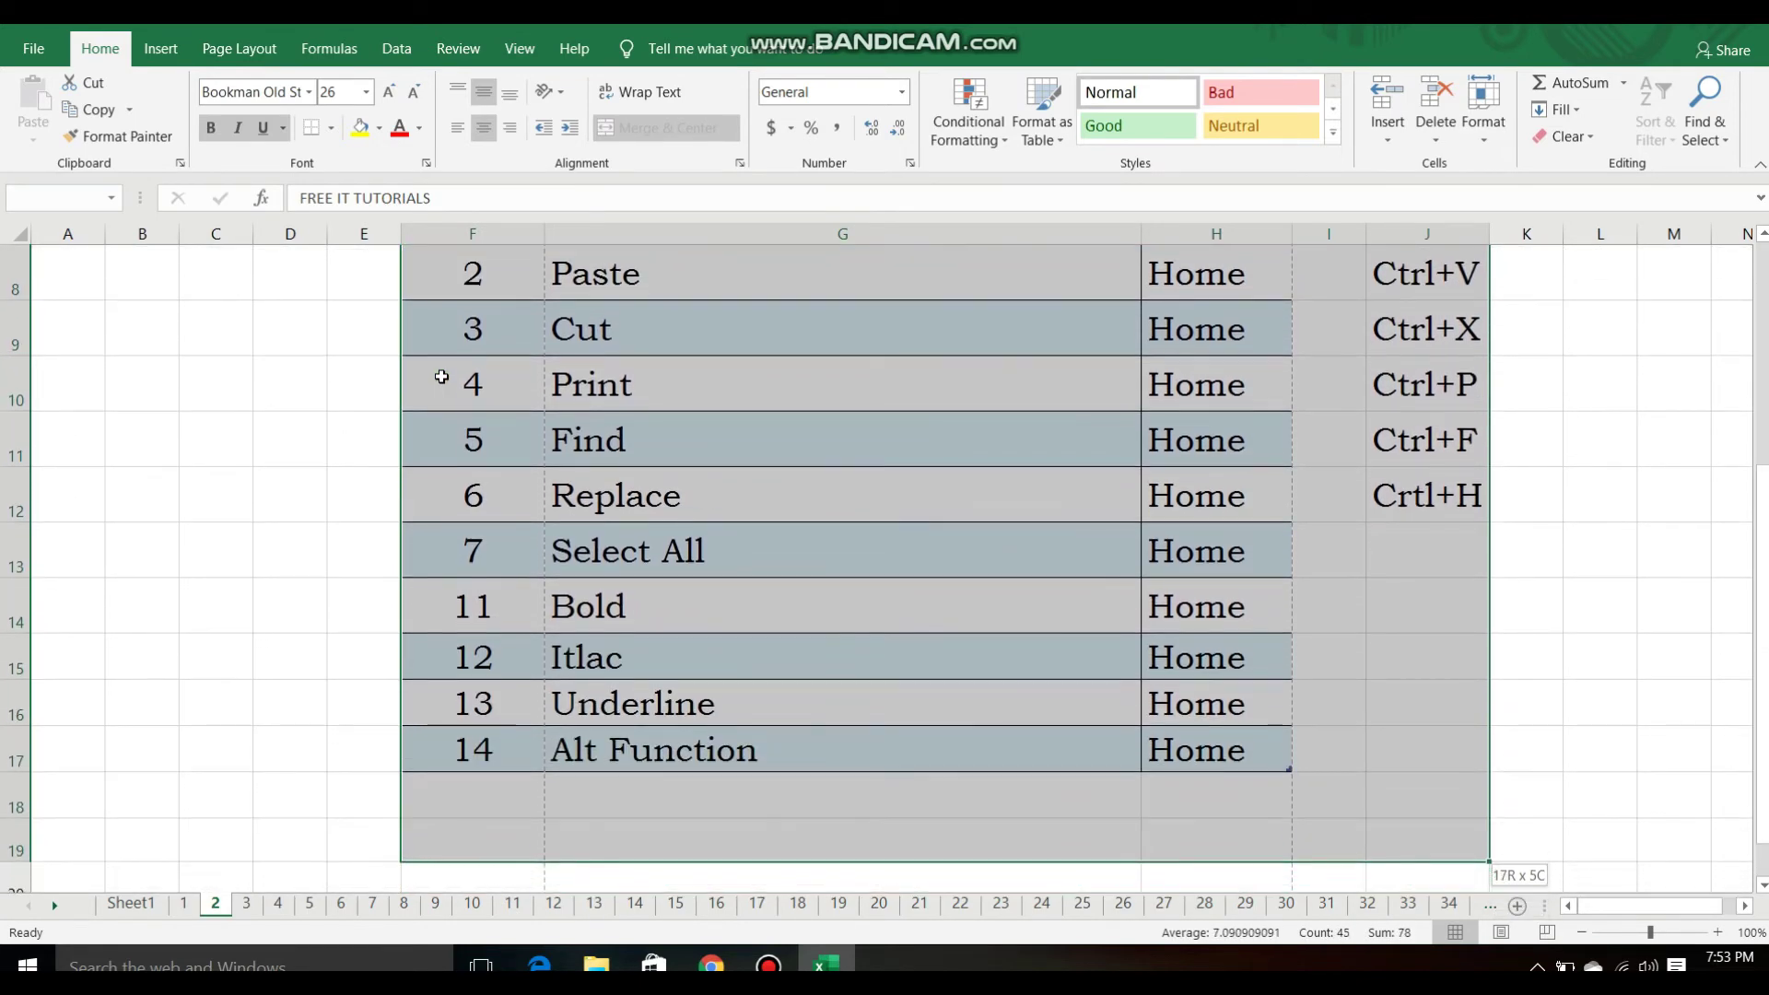
pyautogui.hotkey('shift', 'Up')
pyautogui.hotkey('shift', 'Up')
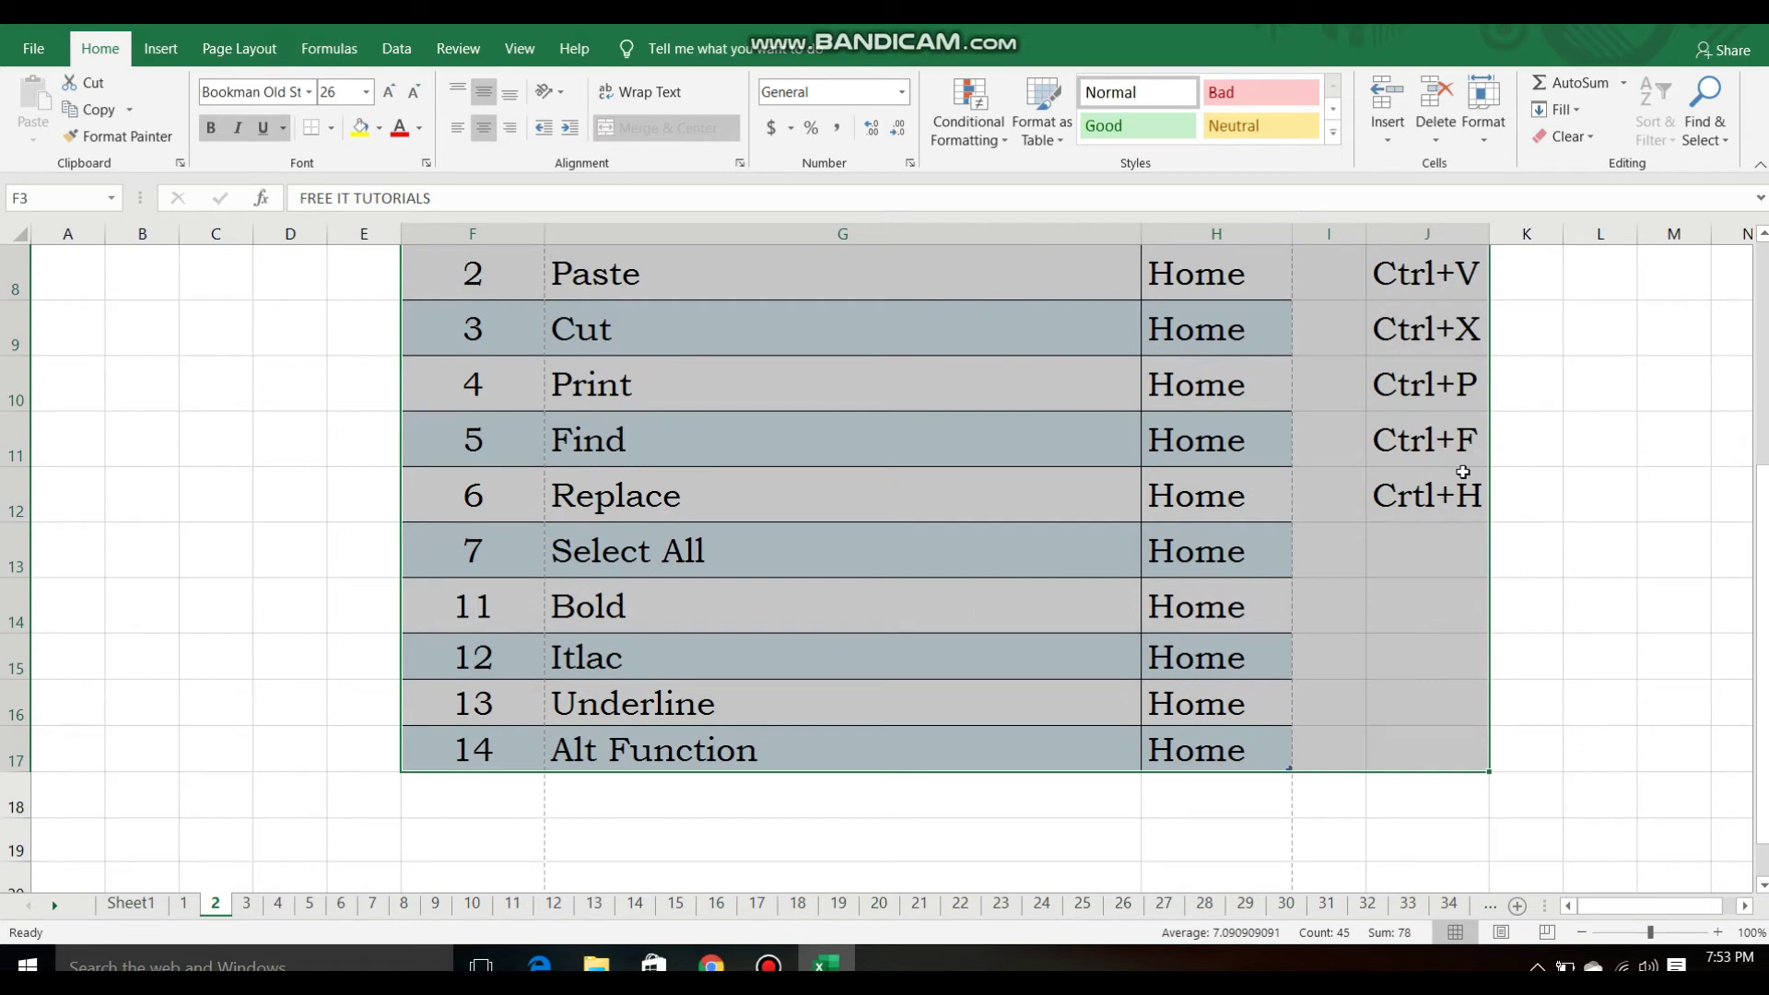
pyautogui.click(1739, 509)
pyautogui.scroll(3, 1401, 572)
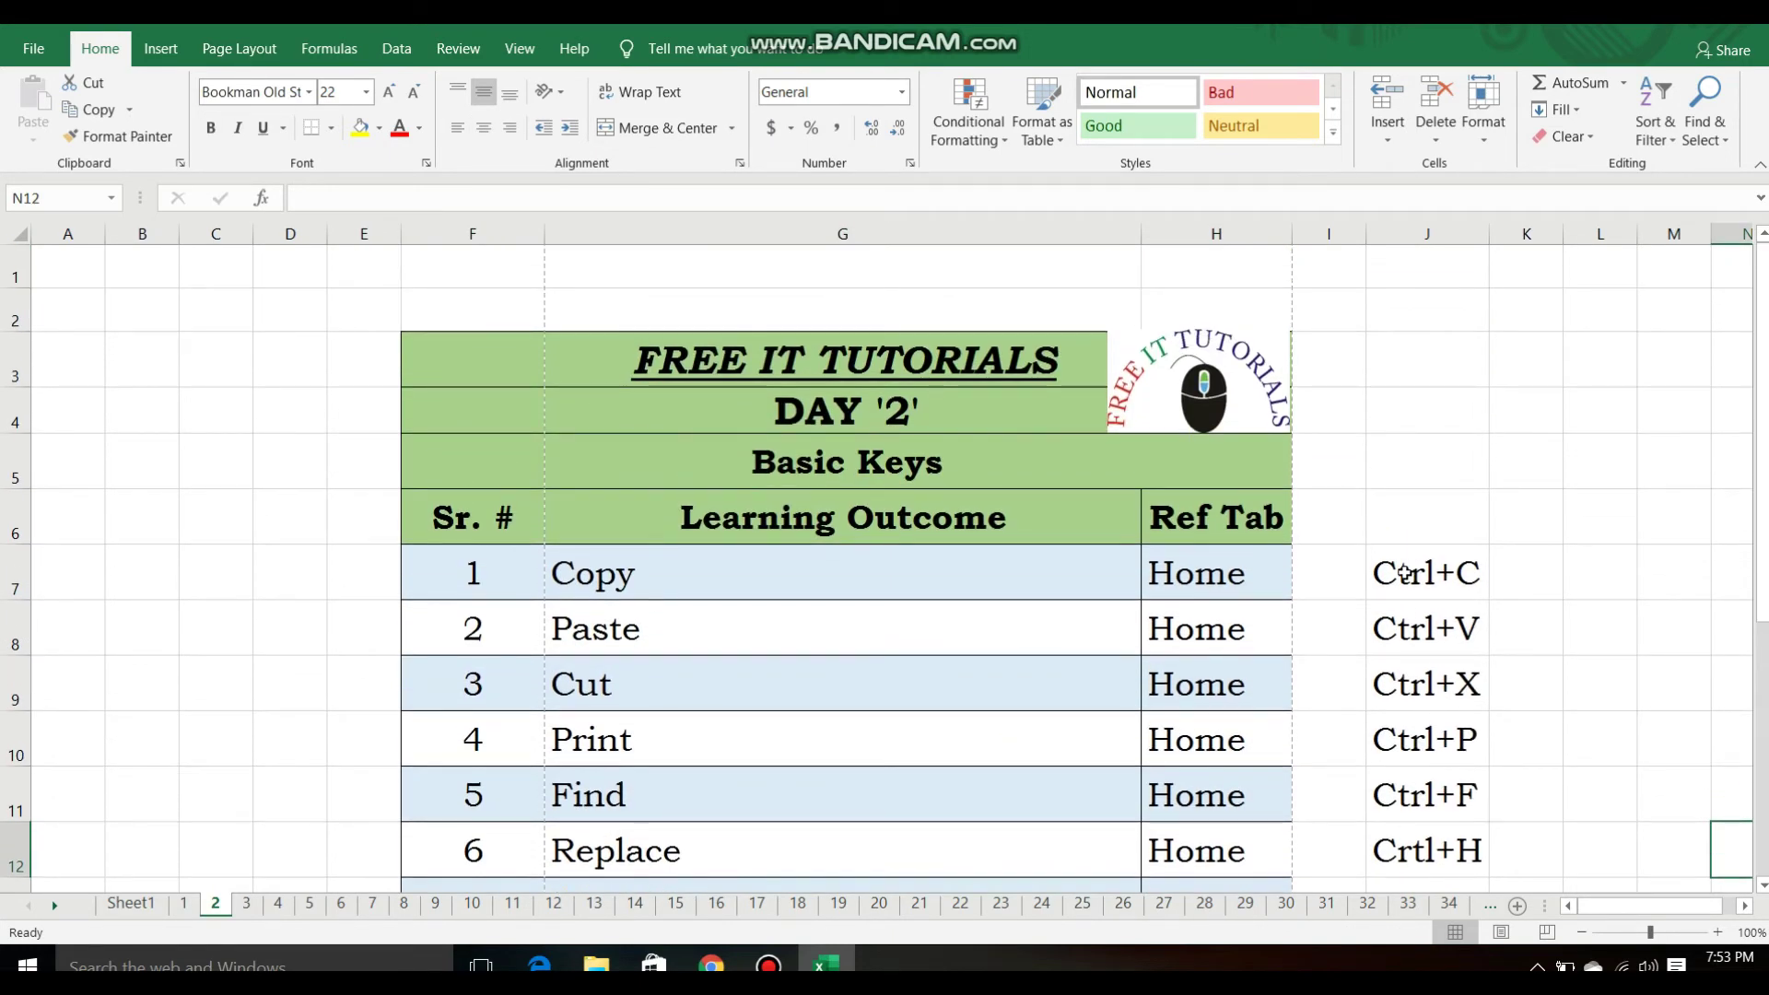
# Select the entire sheet with Ctrl+A from empty cell D3
pyautogui.click(511, 361)
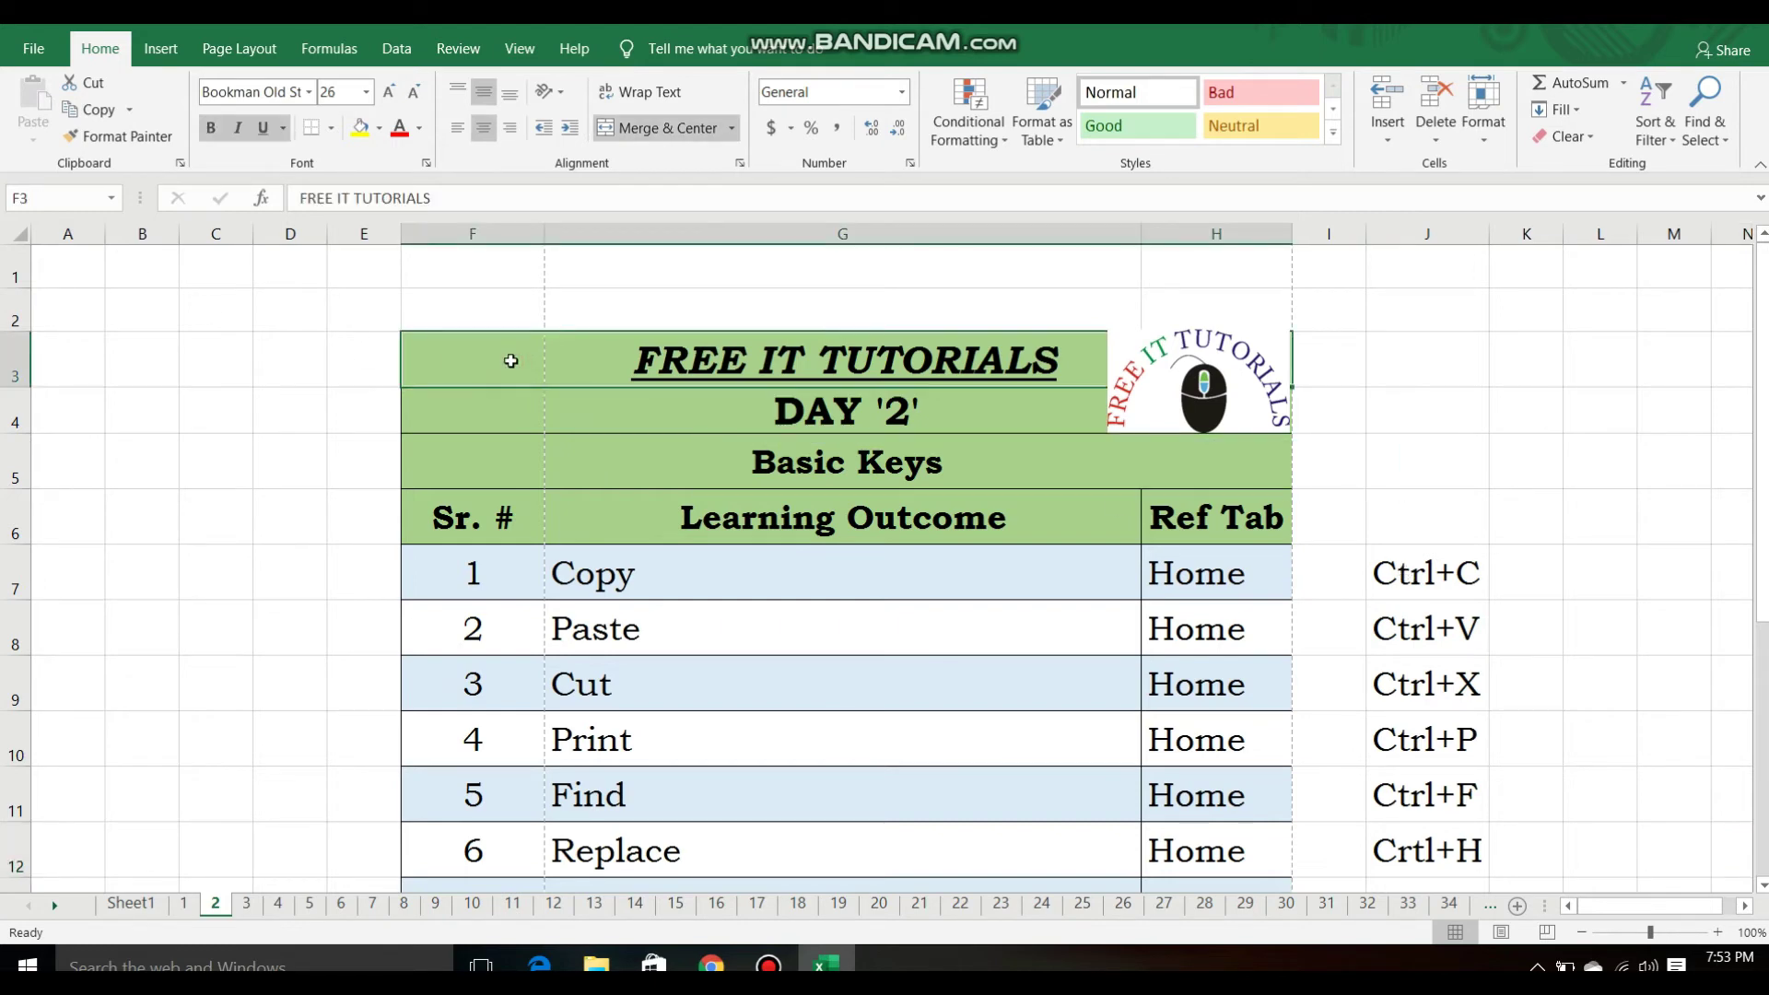
pyautogui.press('Down')
pyautogui.press('Down')
pyautogui.press('Down')
pyautogui.press('Down')
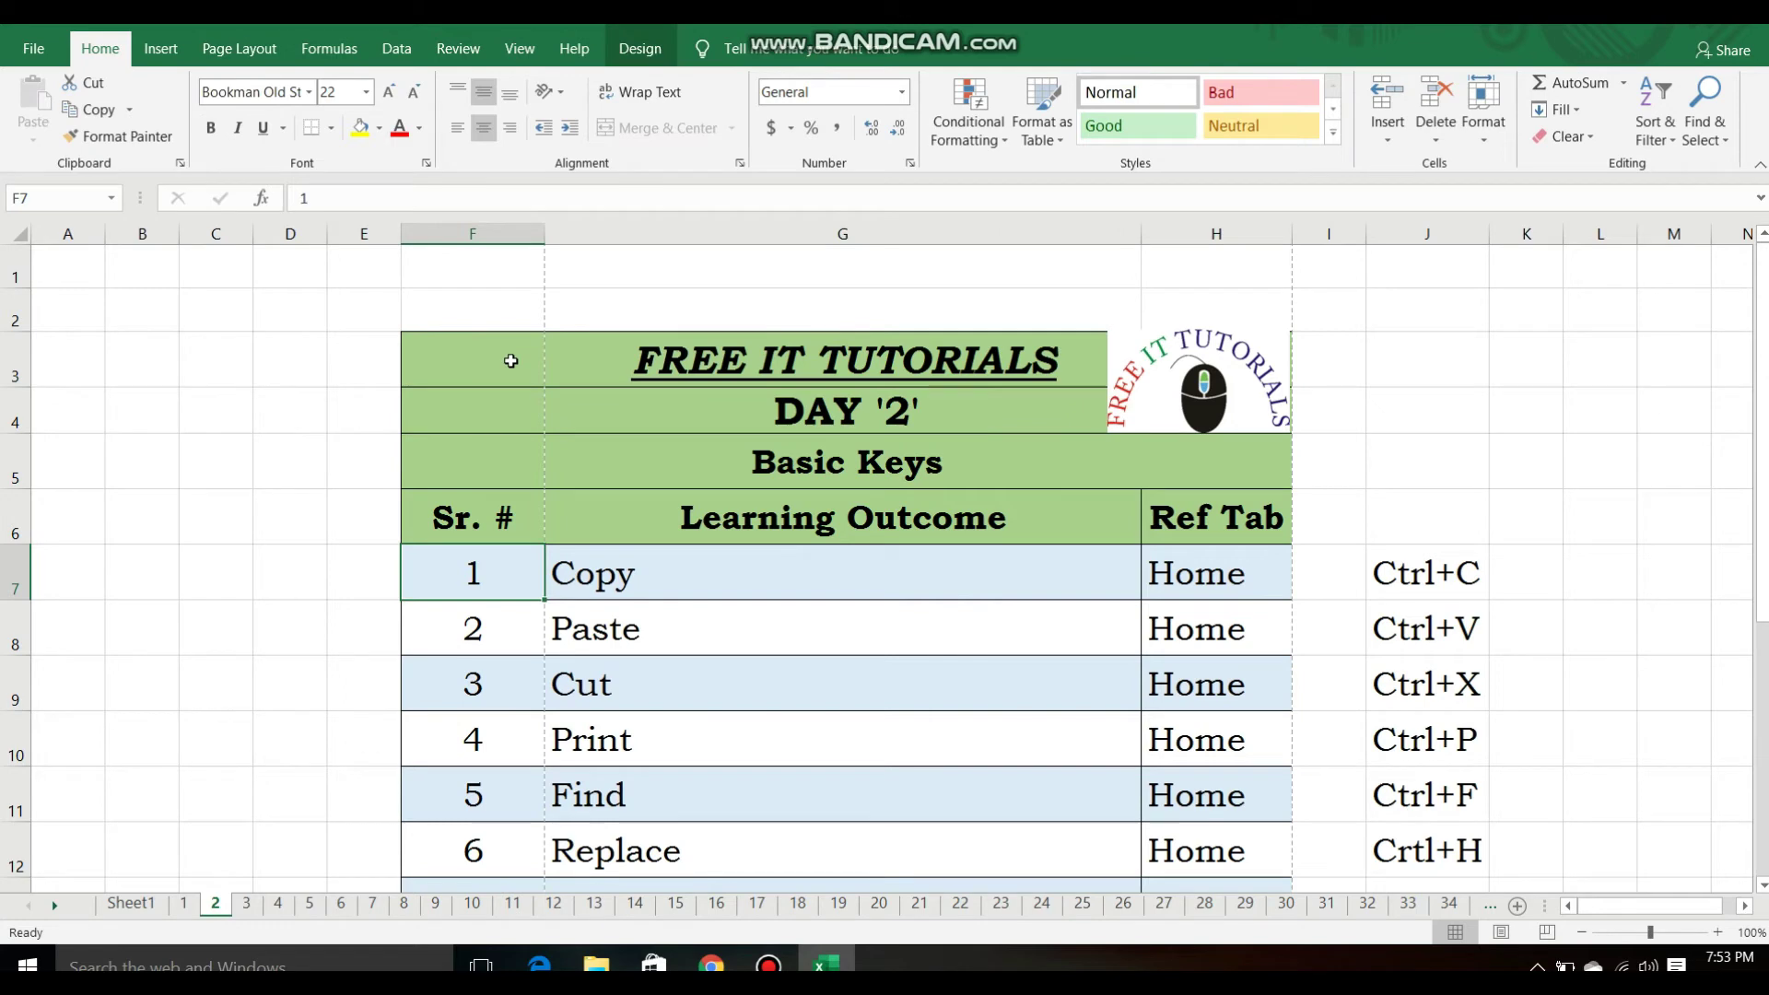
pyautogui.click(294, 382)
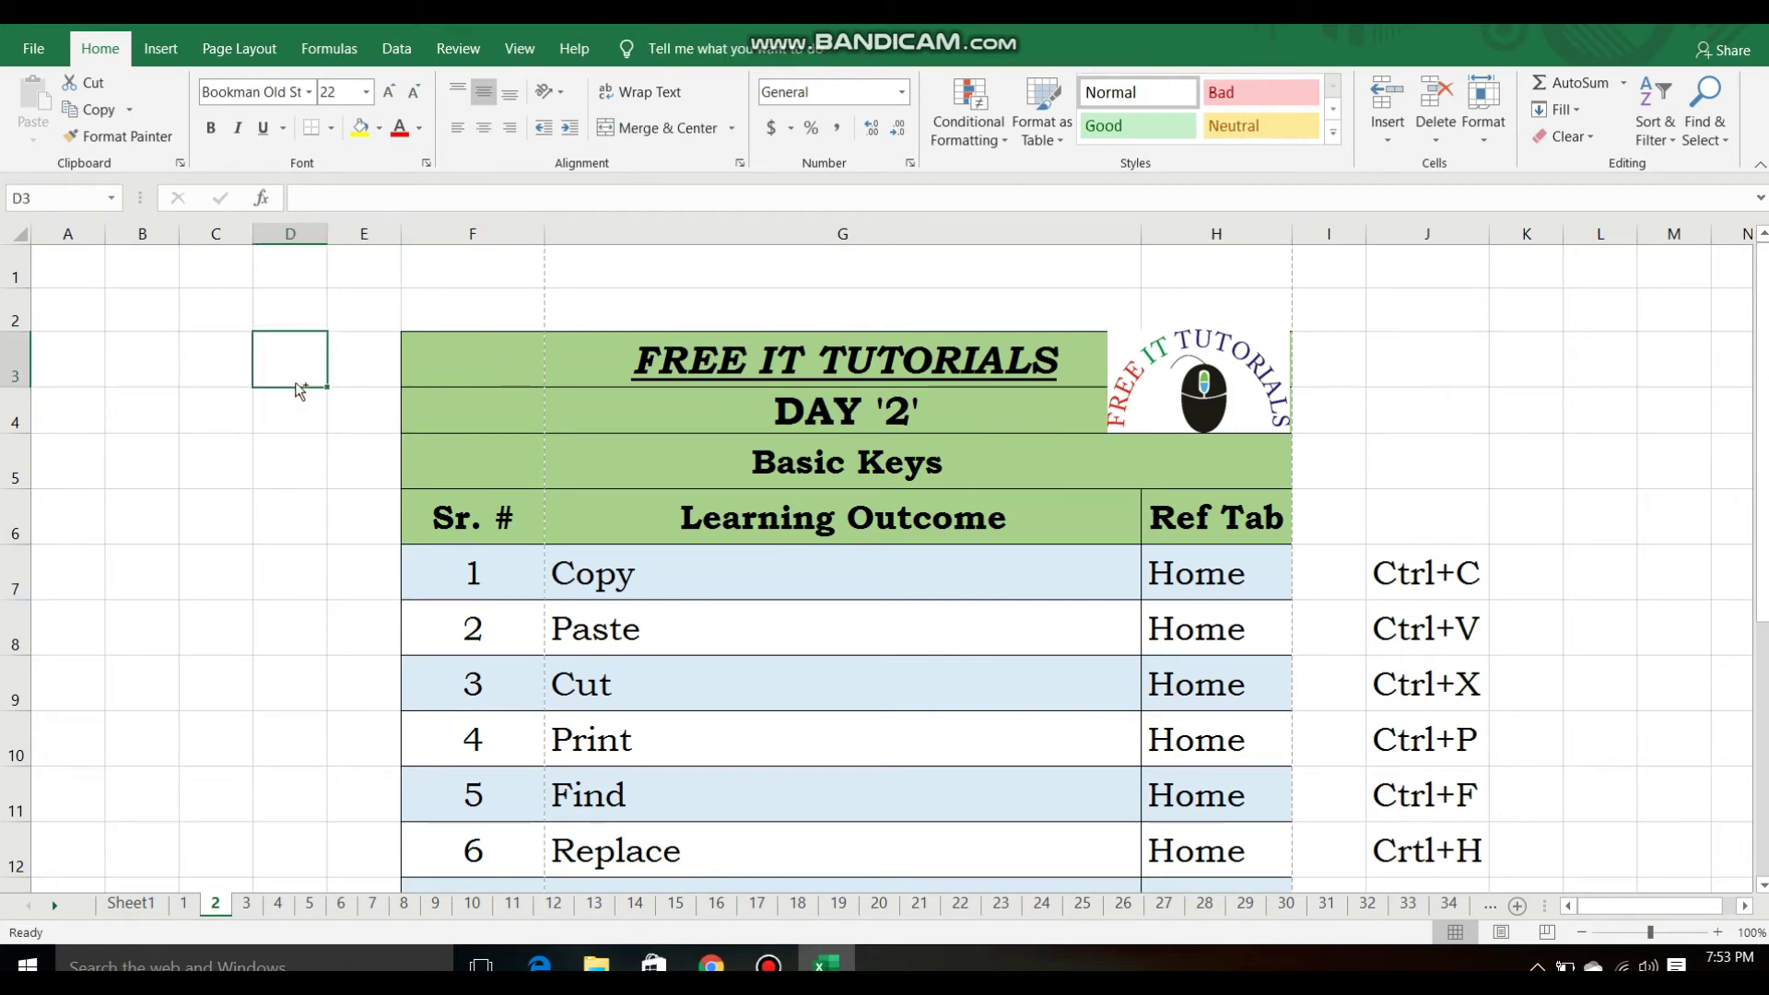
pyautogui.hotkey('ctrl', 'a')
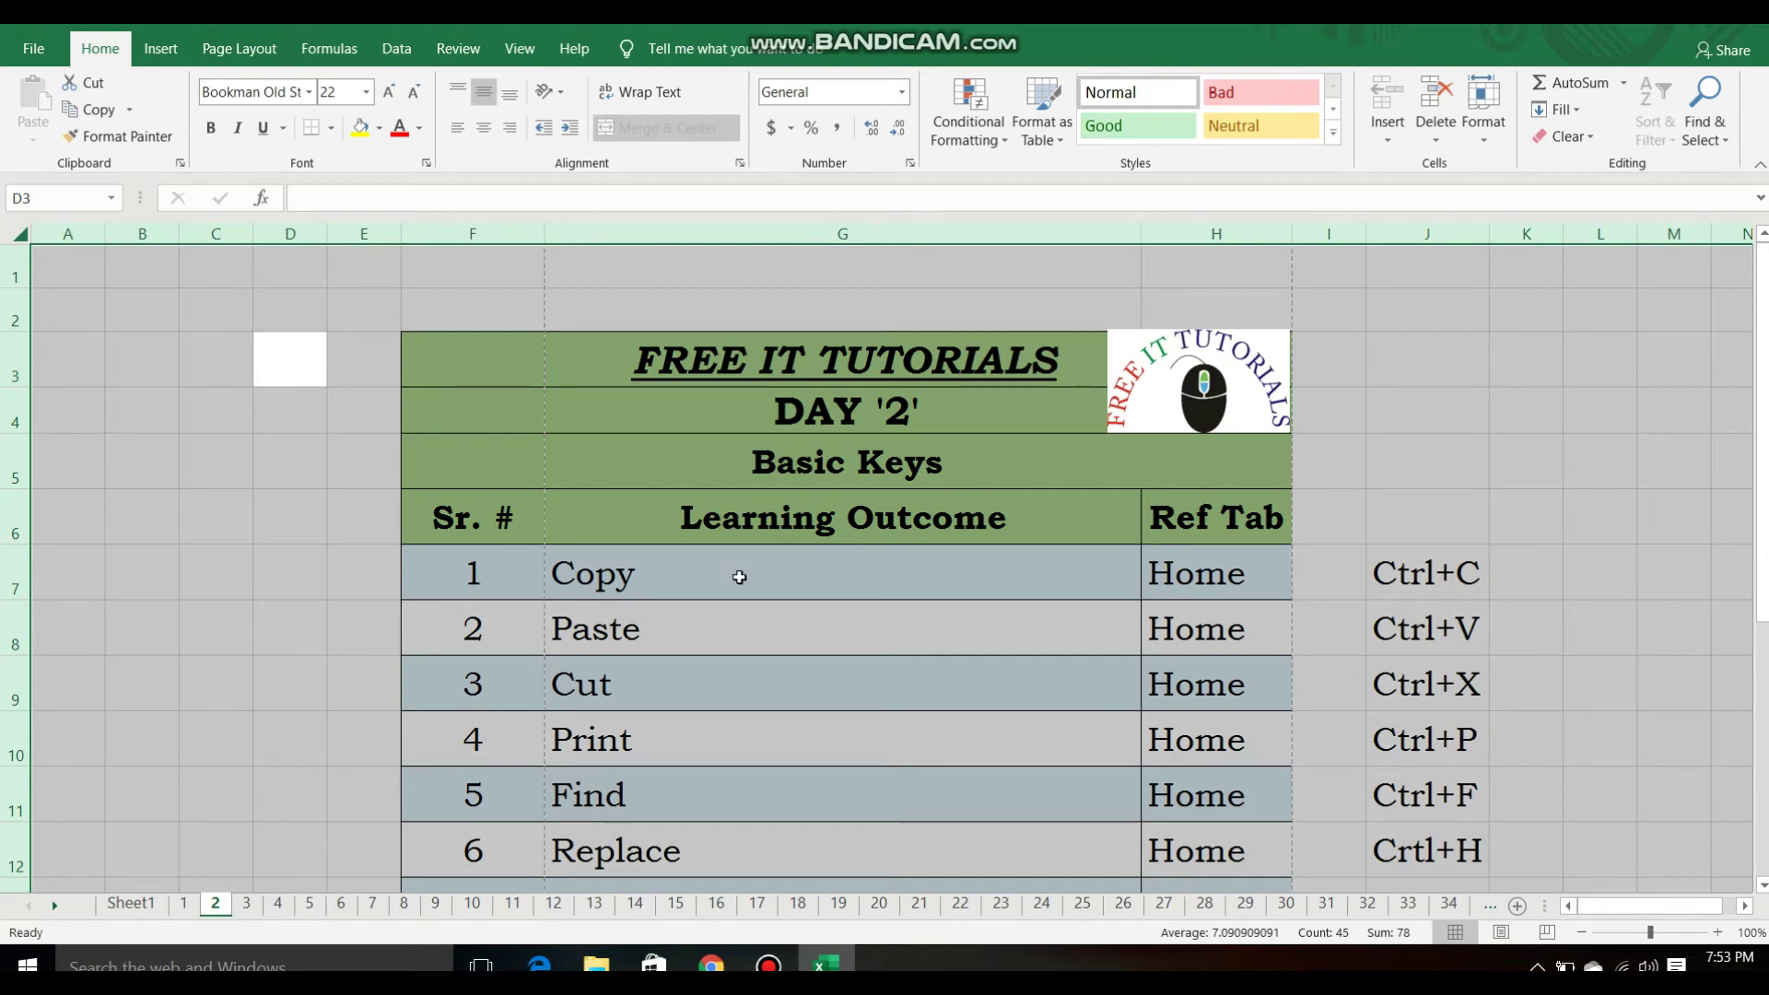
pyautogui.scroll(-2, 740, 577)
pyautogui.scroll(-5, 740, 577)
pyautogui.scroll(10, 740, 577)
pyautogui.click(737, 636)
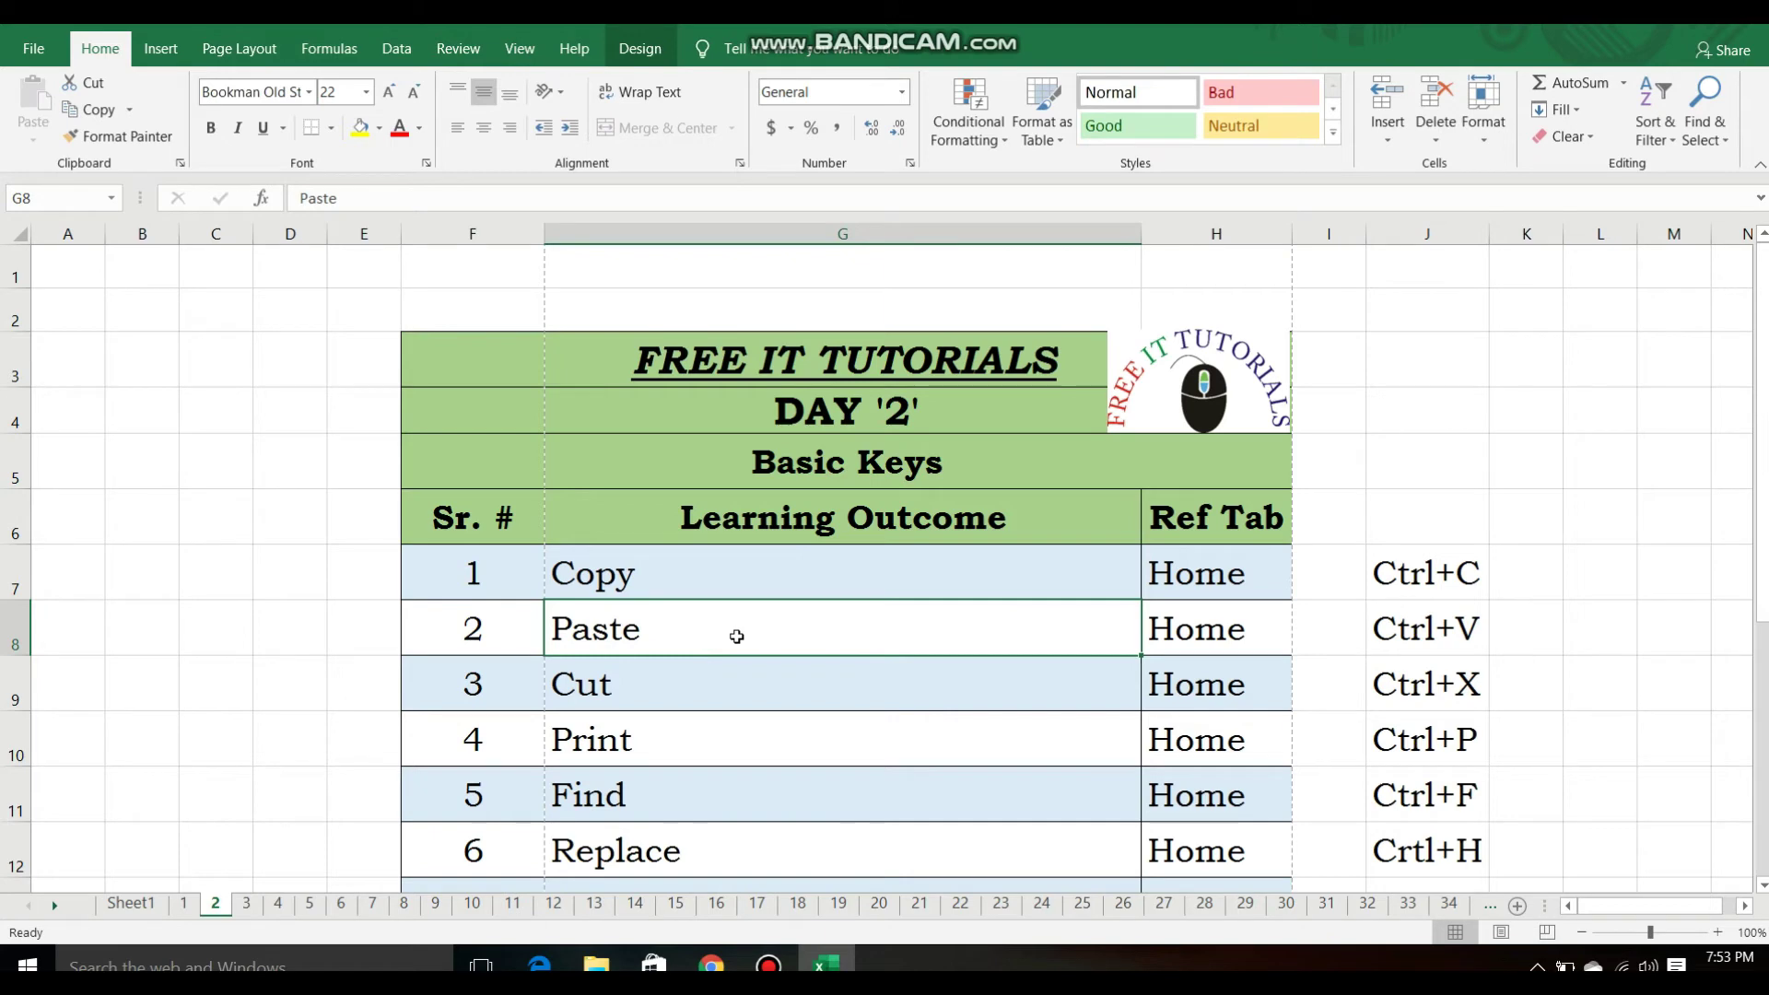
pyautogui.hotkey('ctrl', 'a')
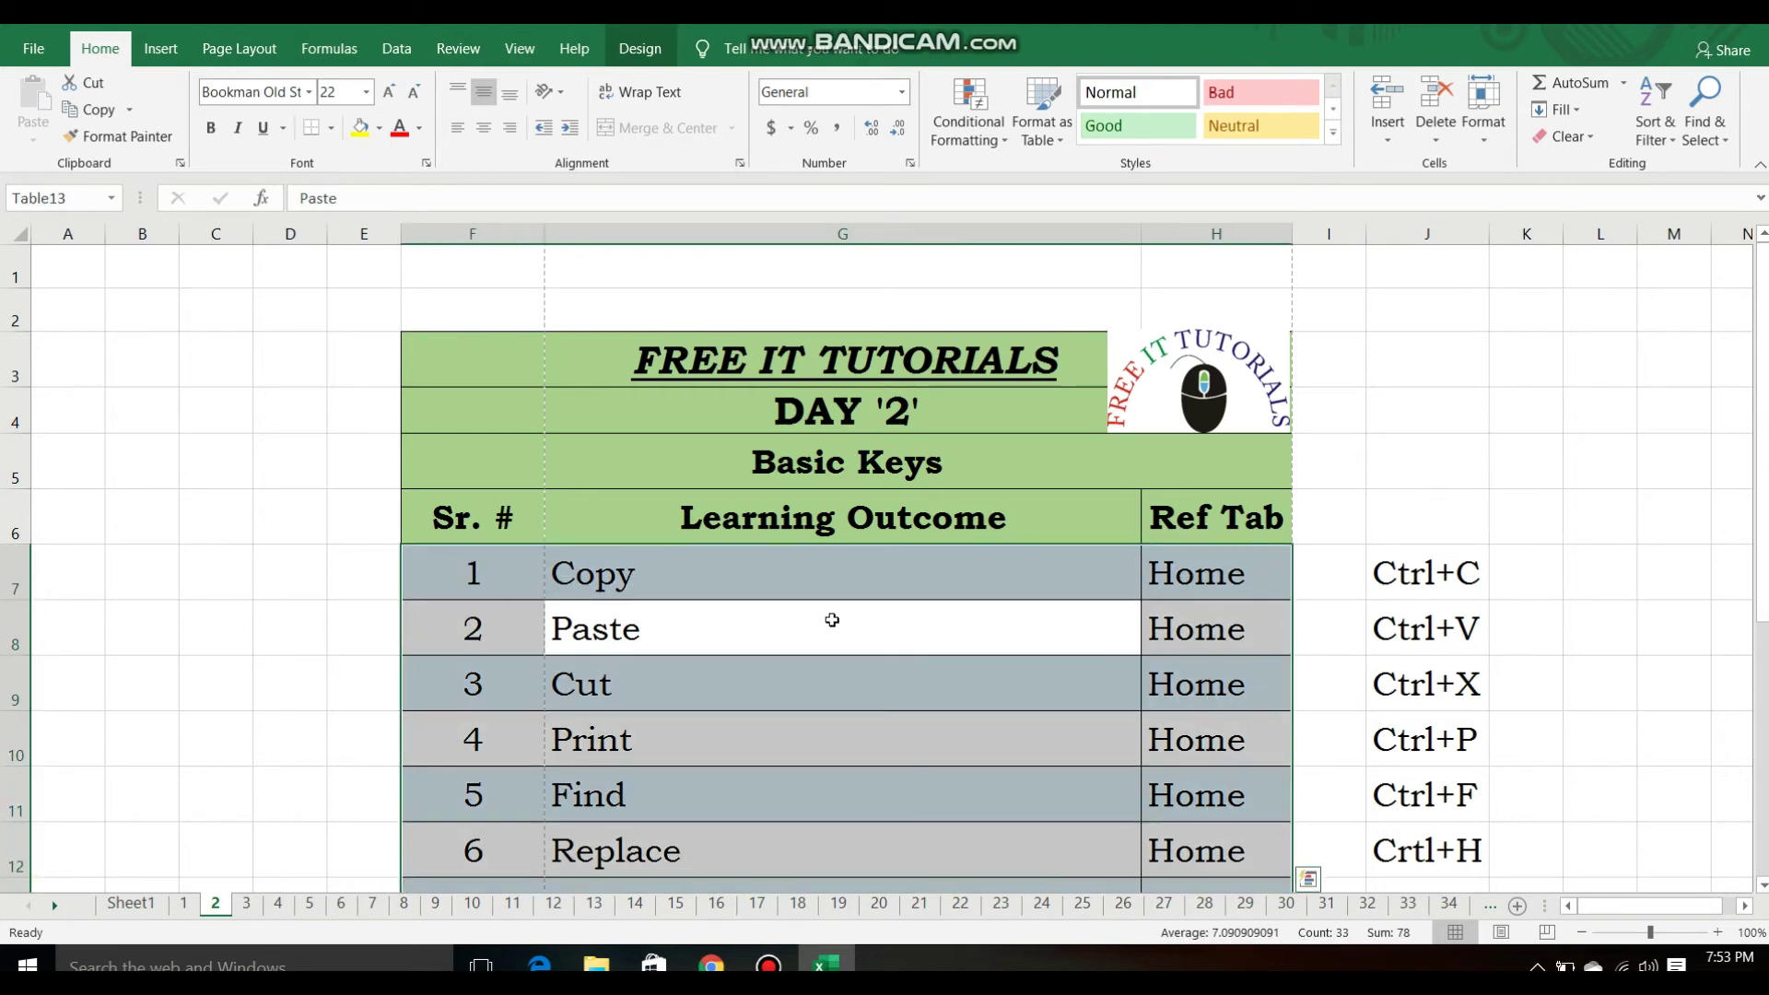
pyautogui.scroll(-4, 832, 620)
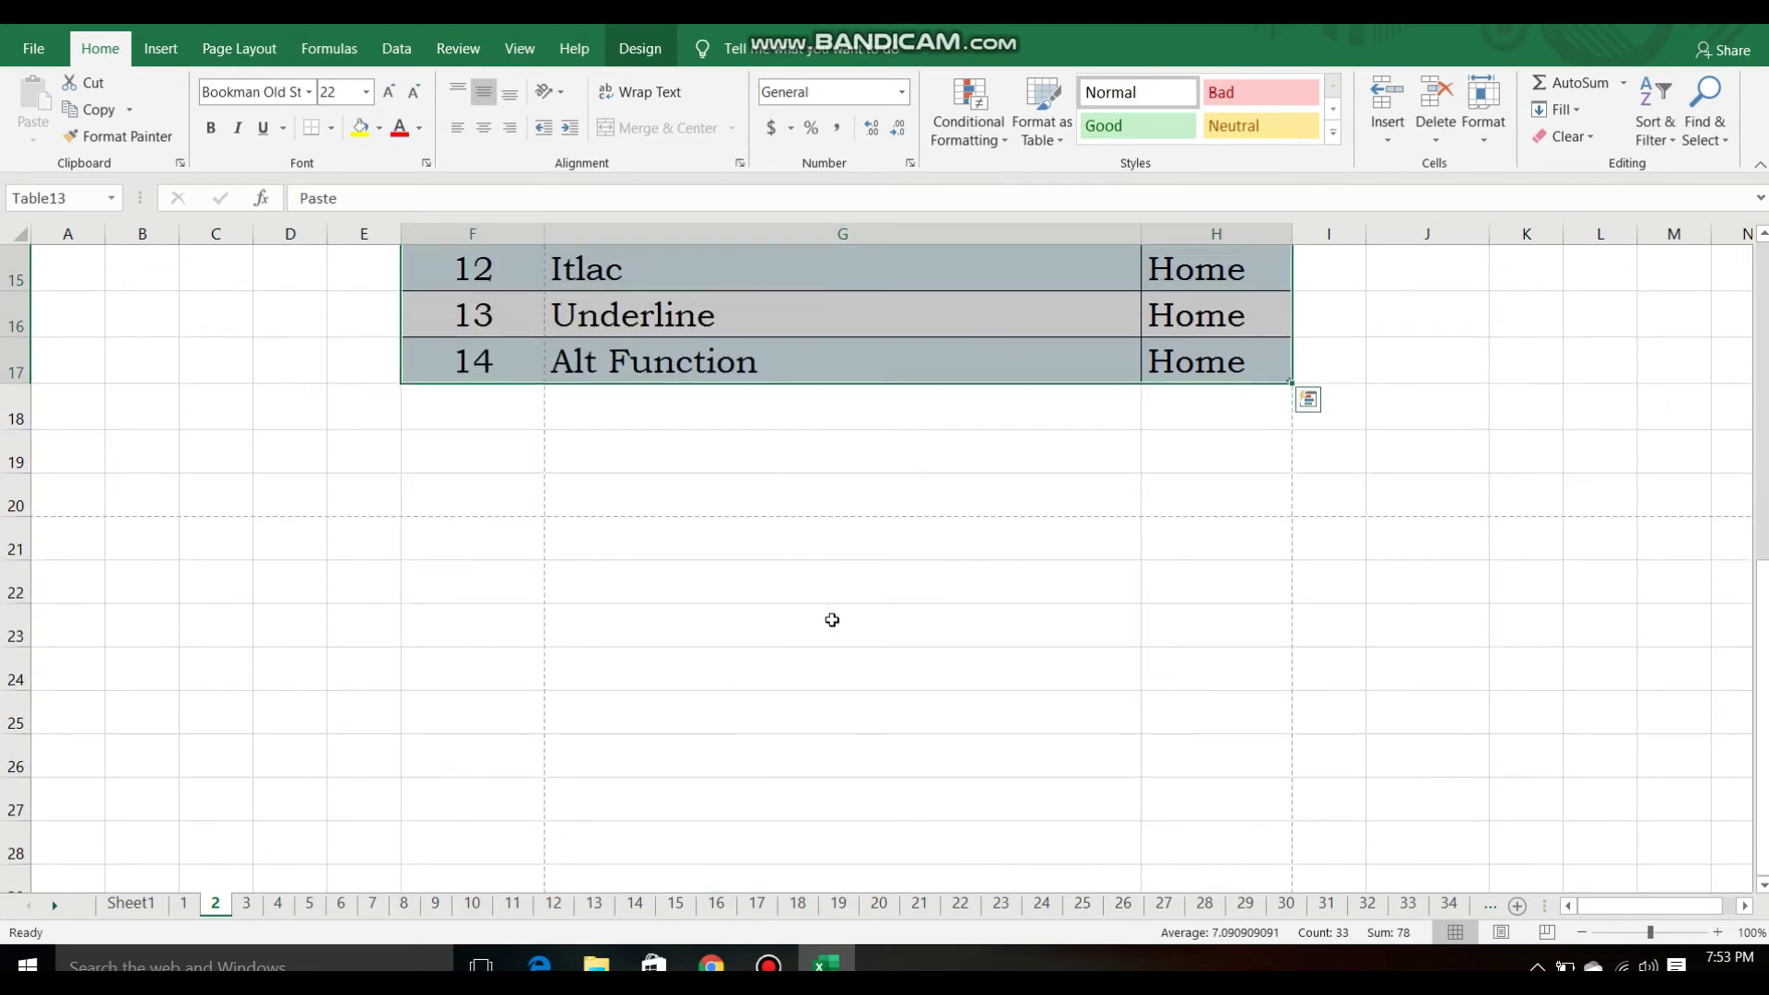
pyautogui.scroll(2, 831, 620)
pyautogui.scroll(1, 832, 620)
pyautogui.scroll(2, 831, 620)
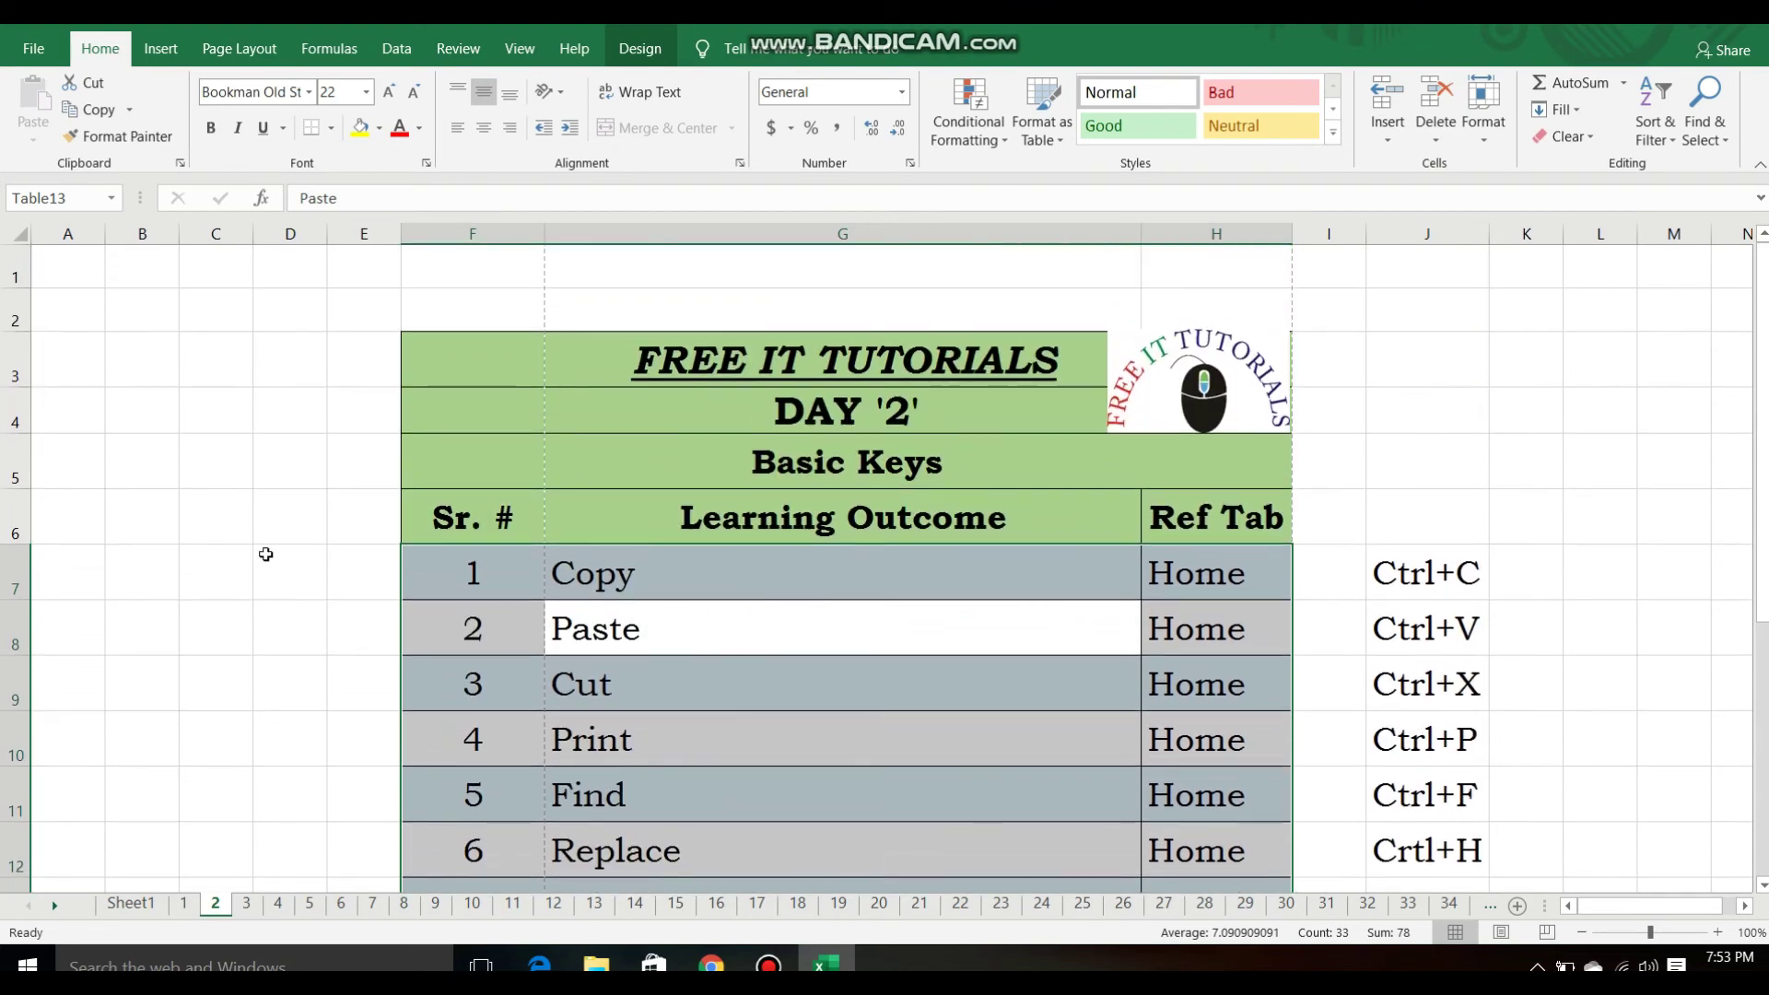
pyautogui.click(226, 533)
pyautogui.hotkey('ctrl', 'a')
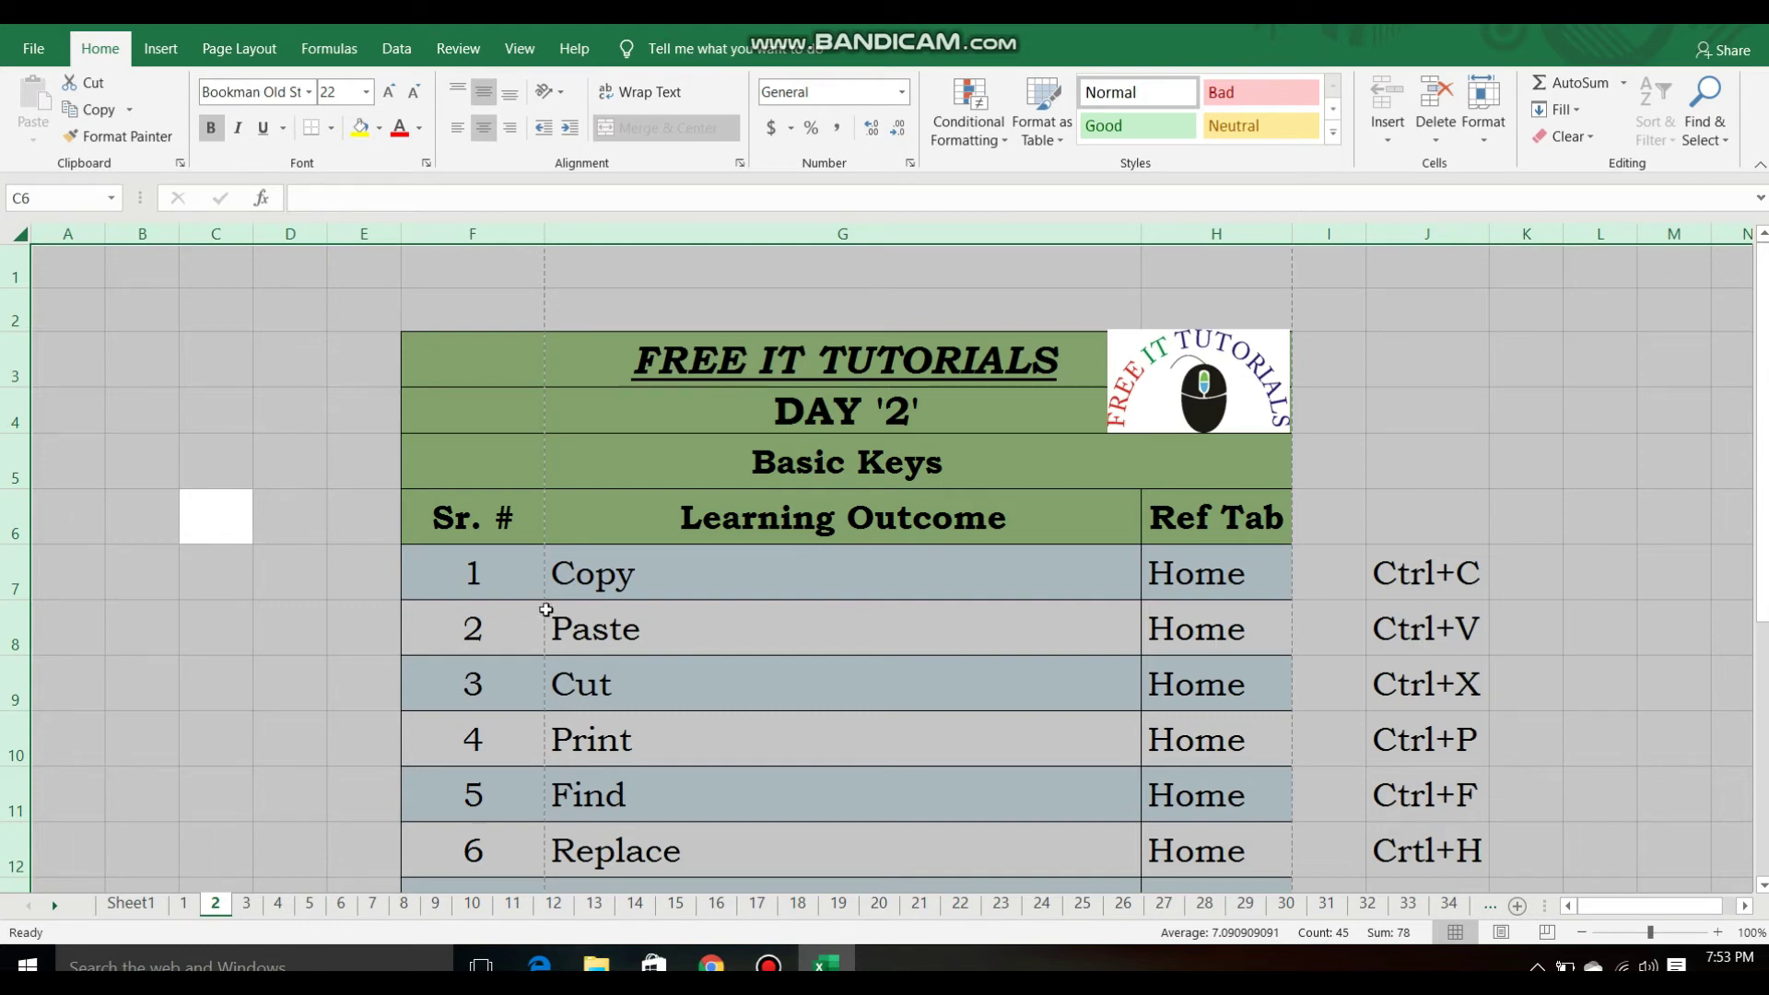
pyautogui.click(663, 677)
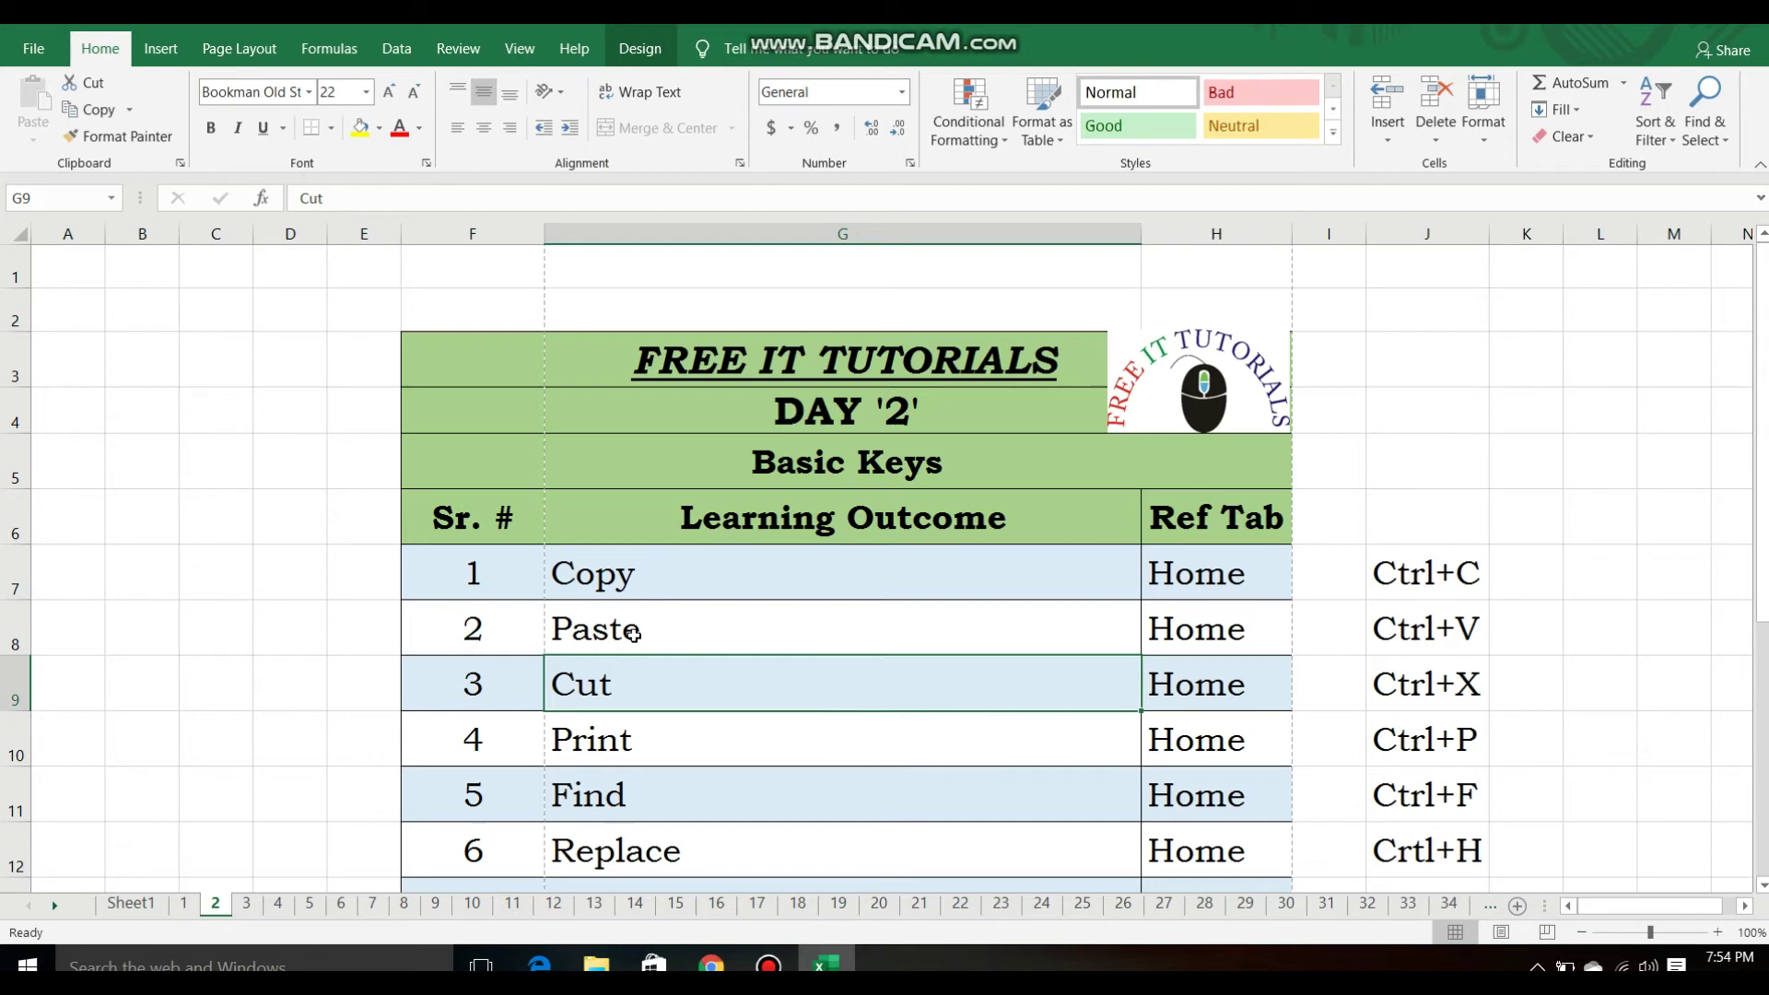
pyautogui.click(499, 587)
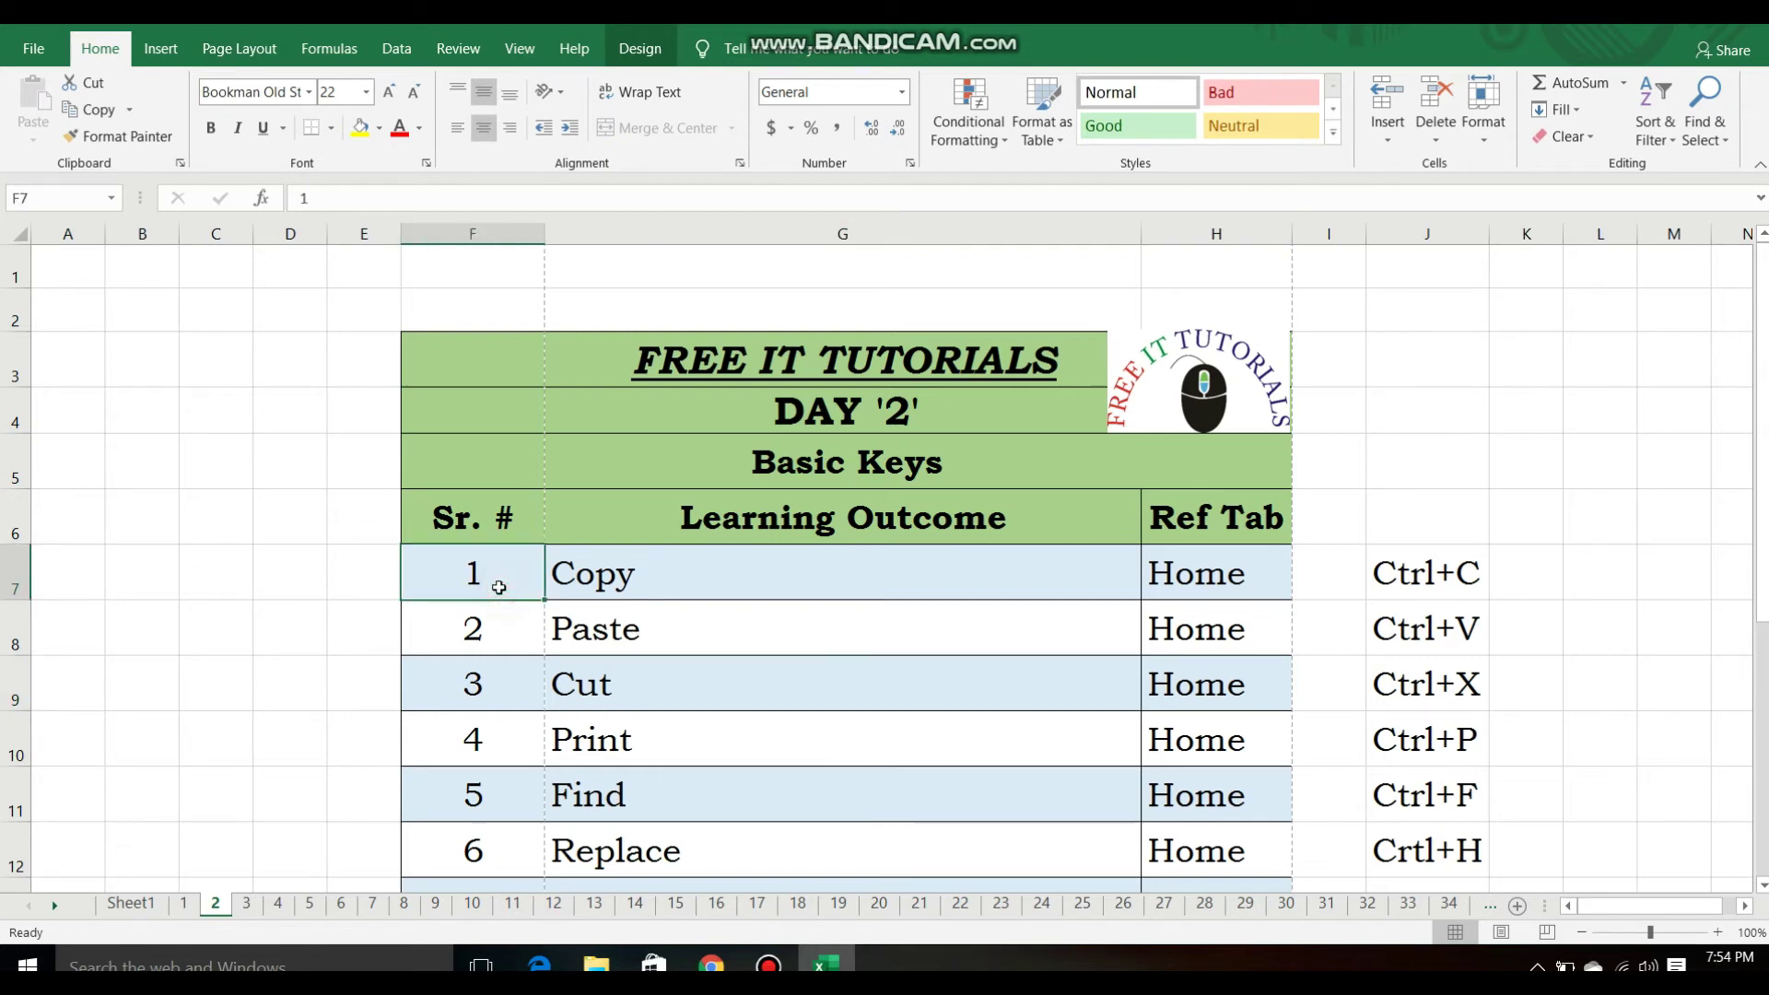
pyautogui.press('Right')
pyautogui.press('Right')
pyautogui.press('Left')
pyautogui.press('Left')
pyautogui.press('Right')
pyautogui.press('Right')
pyautogui.press('Left')
pyautogui.press('Right')
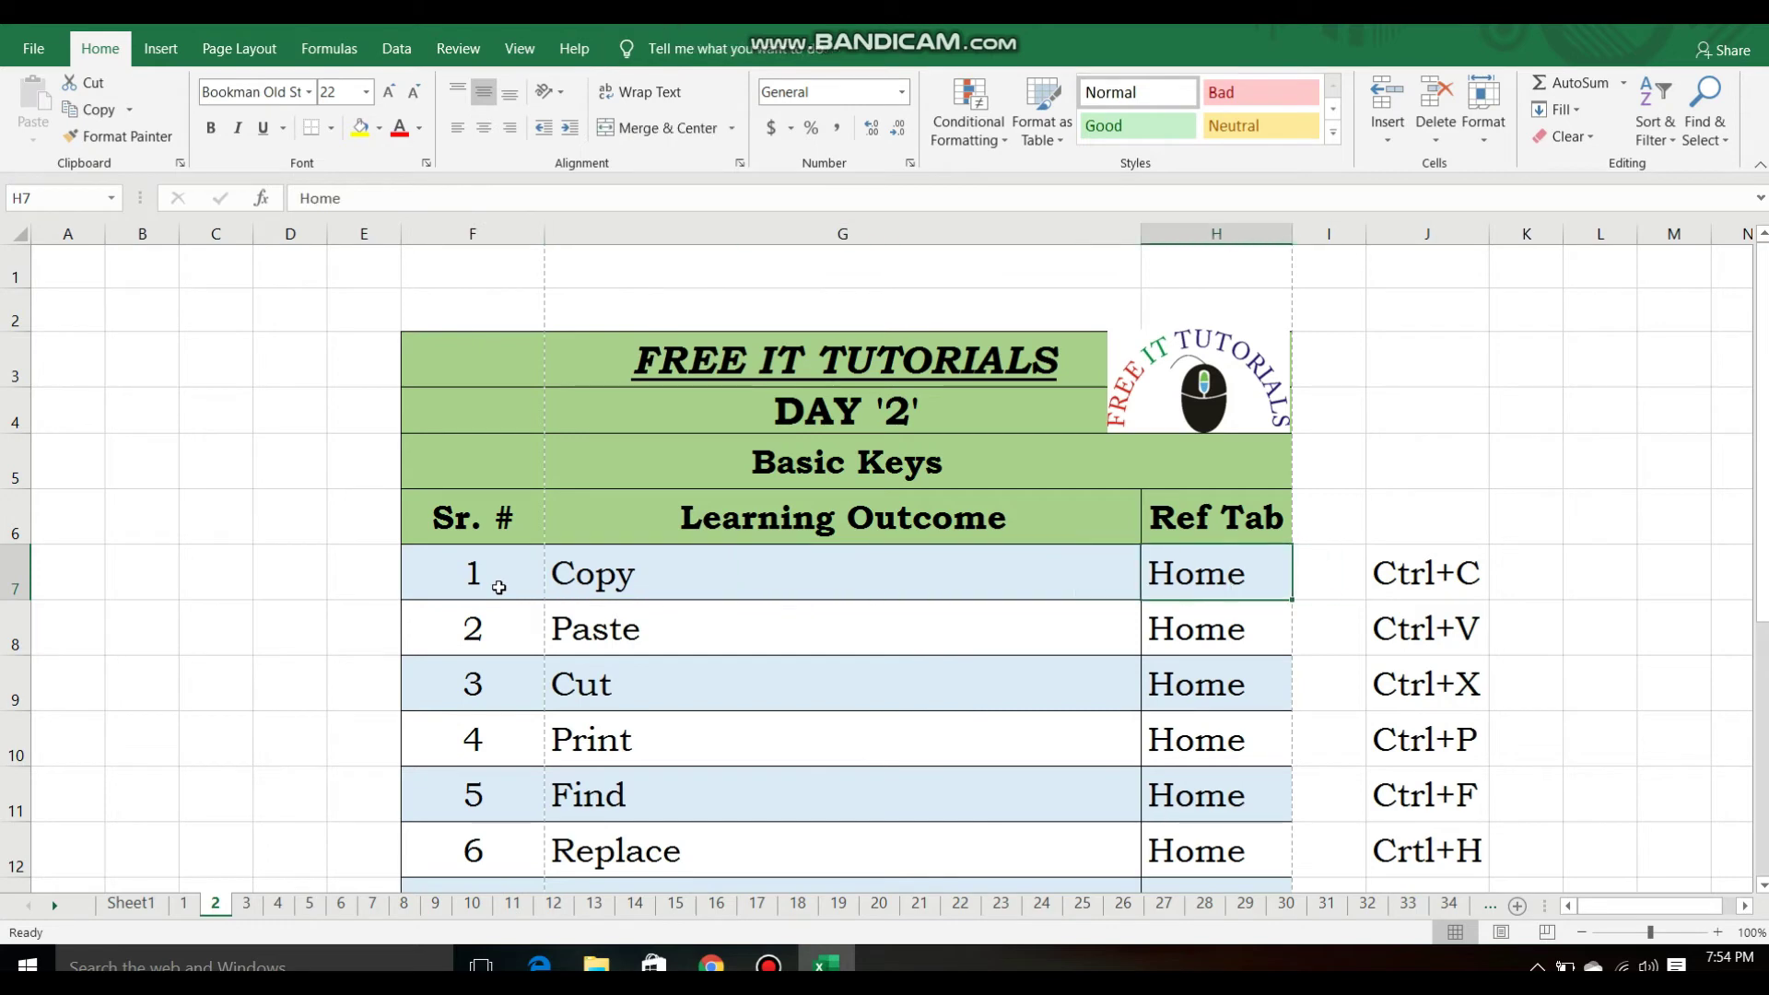
pyautogui.press('Left')
pyautogui.press('Left')
pyautogui.press('Right')
pyautogui.press('Right')
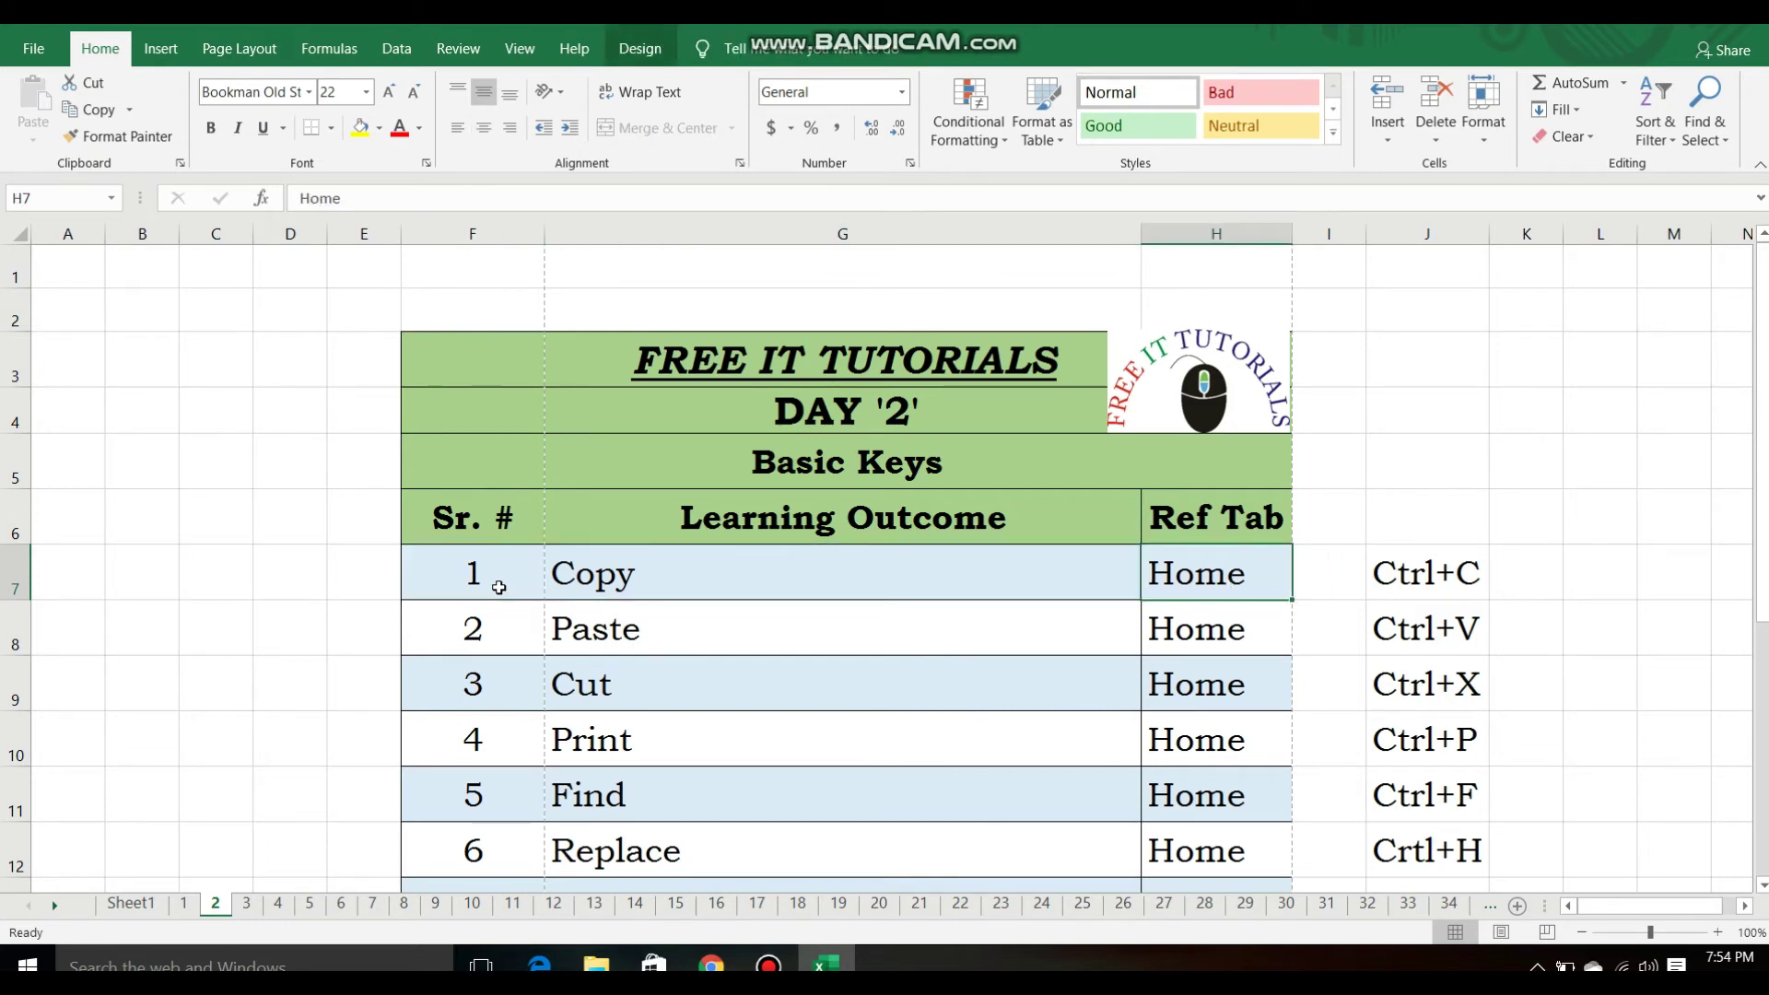
pyautogui.press('Left')
pyautogui.press('Left')
pyautogui.hotkey('shift', 'Right')
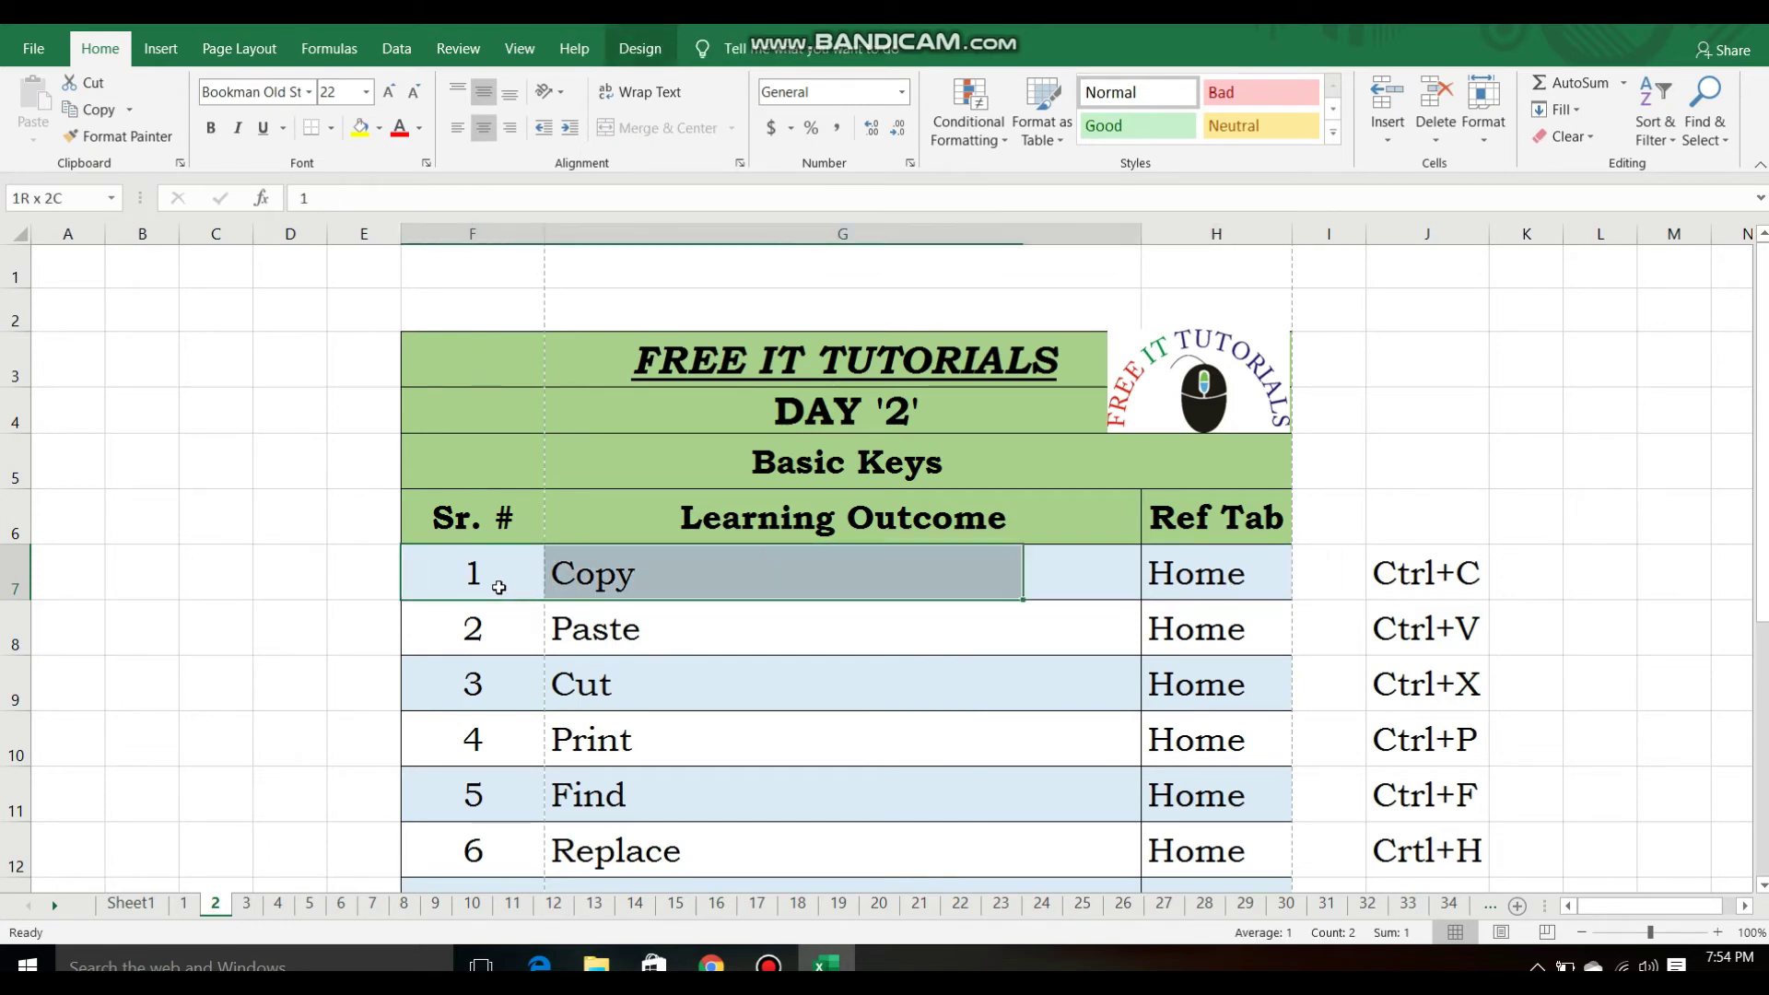
pyautogui.hotkey('shift', 'Right')
pyautogui.hotkey('shift', 'Down')
pyautogui.hotkey('shift', 'Down')
pyautogui.hotkey('shift', 'Down')
pyautogui.hotkey('shift', 'Down')
pyautogui.hotkey('shift', 'Down')
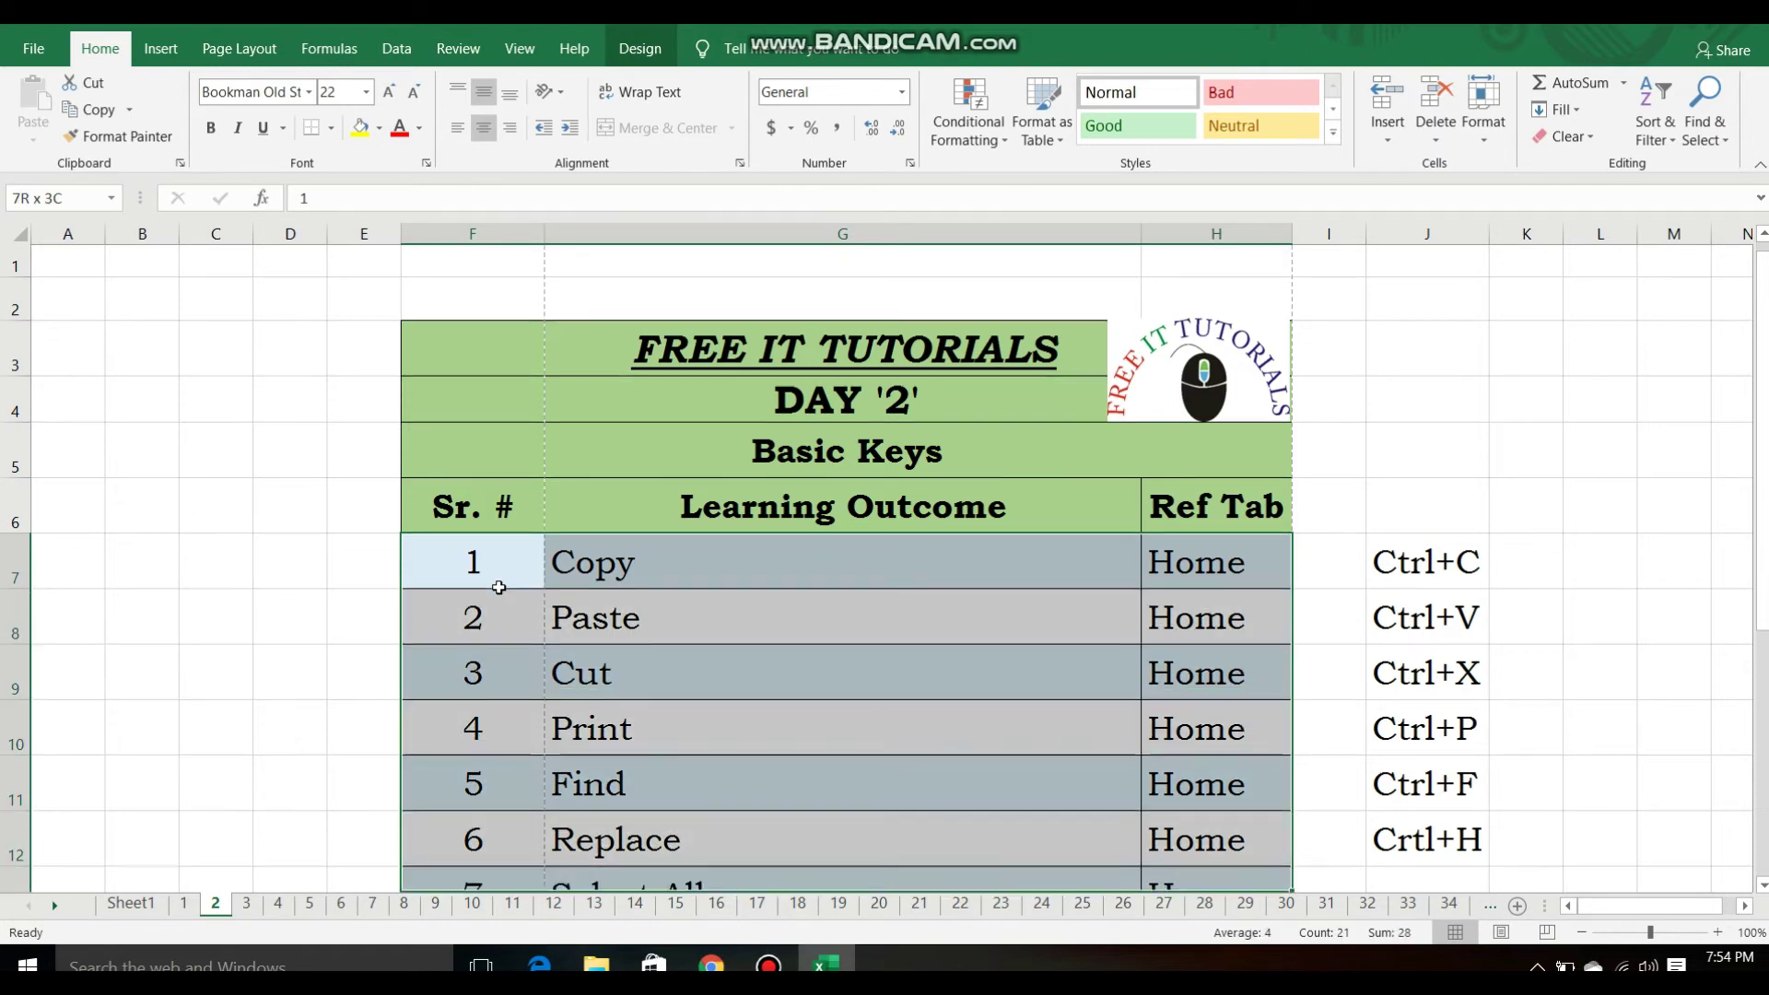
pyautogui.hotkey('shift', 'Down')
pyautogui.hotkey('shift', 'Down')
pyautogui.hotkey('shift', 'Down')
pyautogui.hotkey('shift', 'Down')
pyautogui.hotkey('shift', 'Down')
pyautogui.hotkey('shift', 'Down')
pyautogui.hotkey('shift', 'Down')
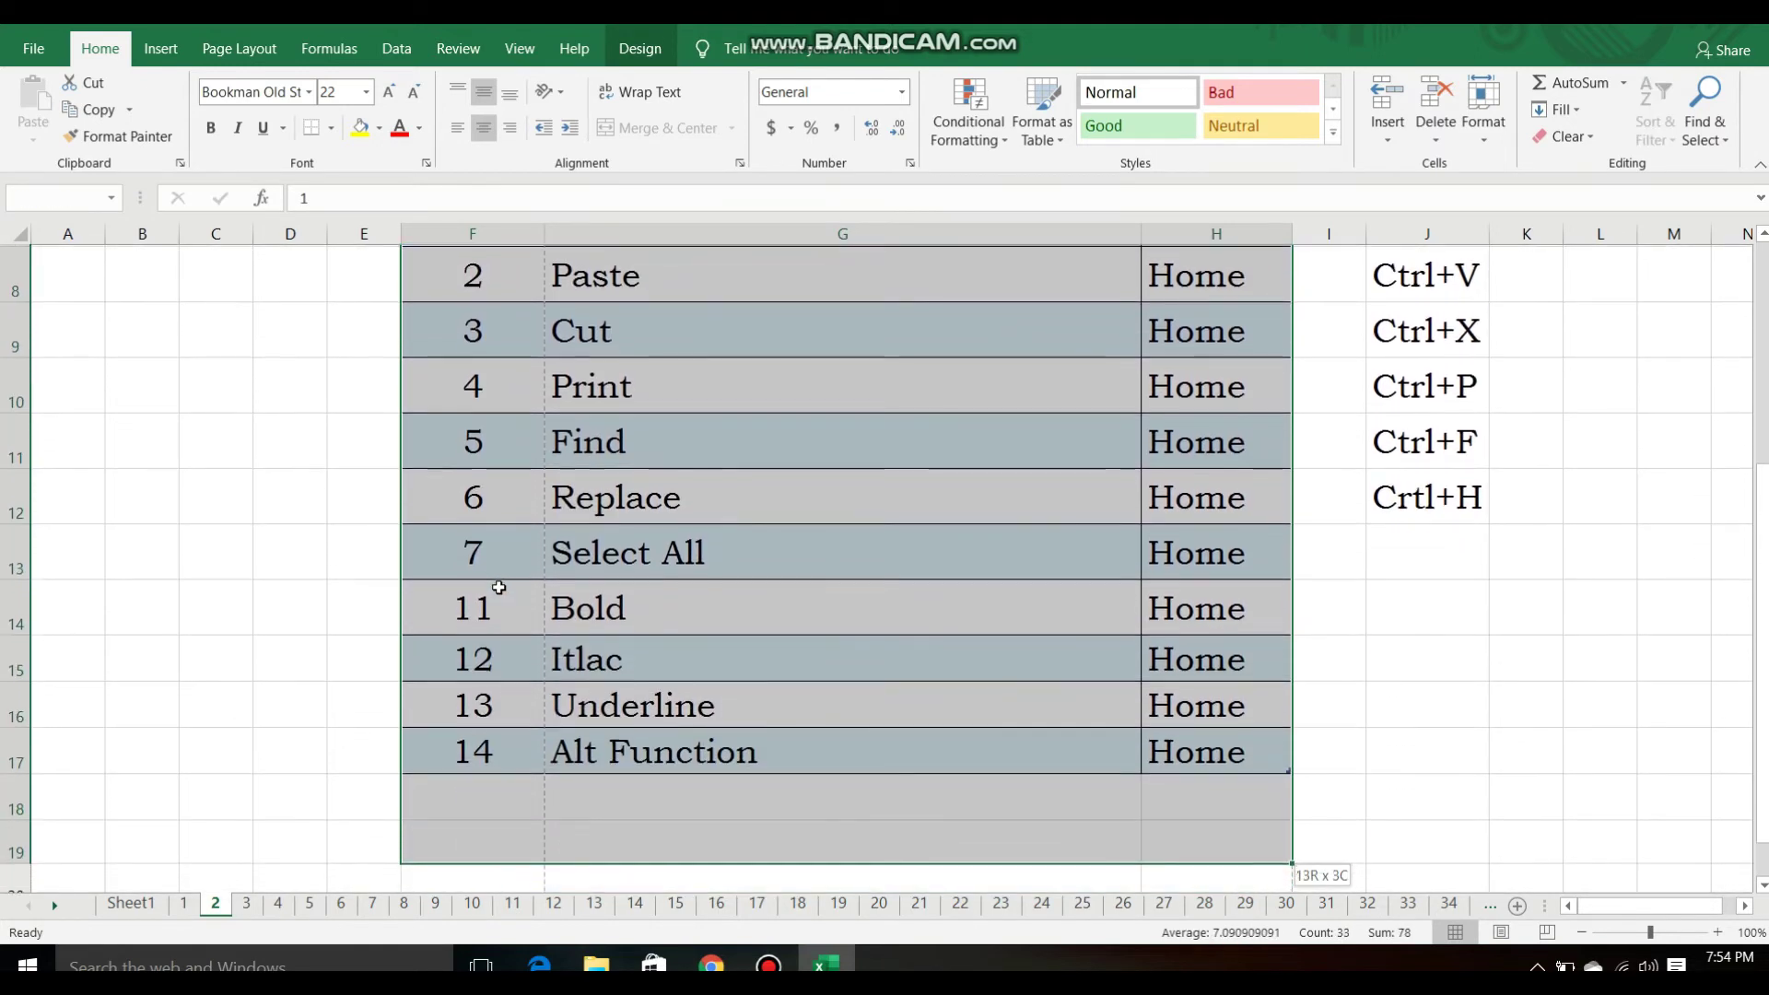
pyautogui.hotkey('shift', 'Up')
pyautogui.hotkey('shift', 'Up')
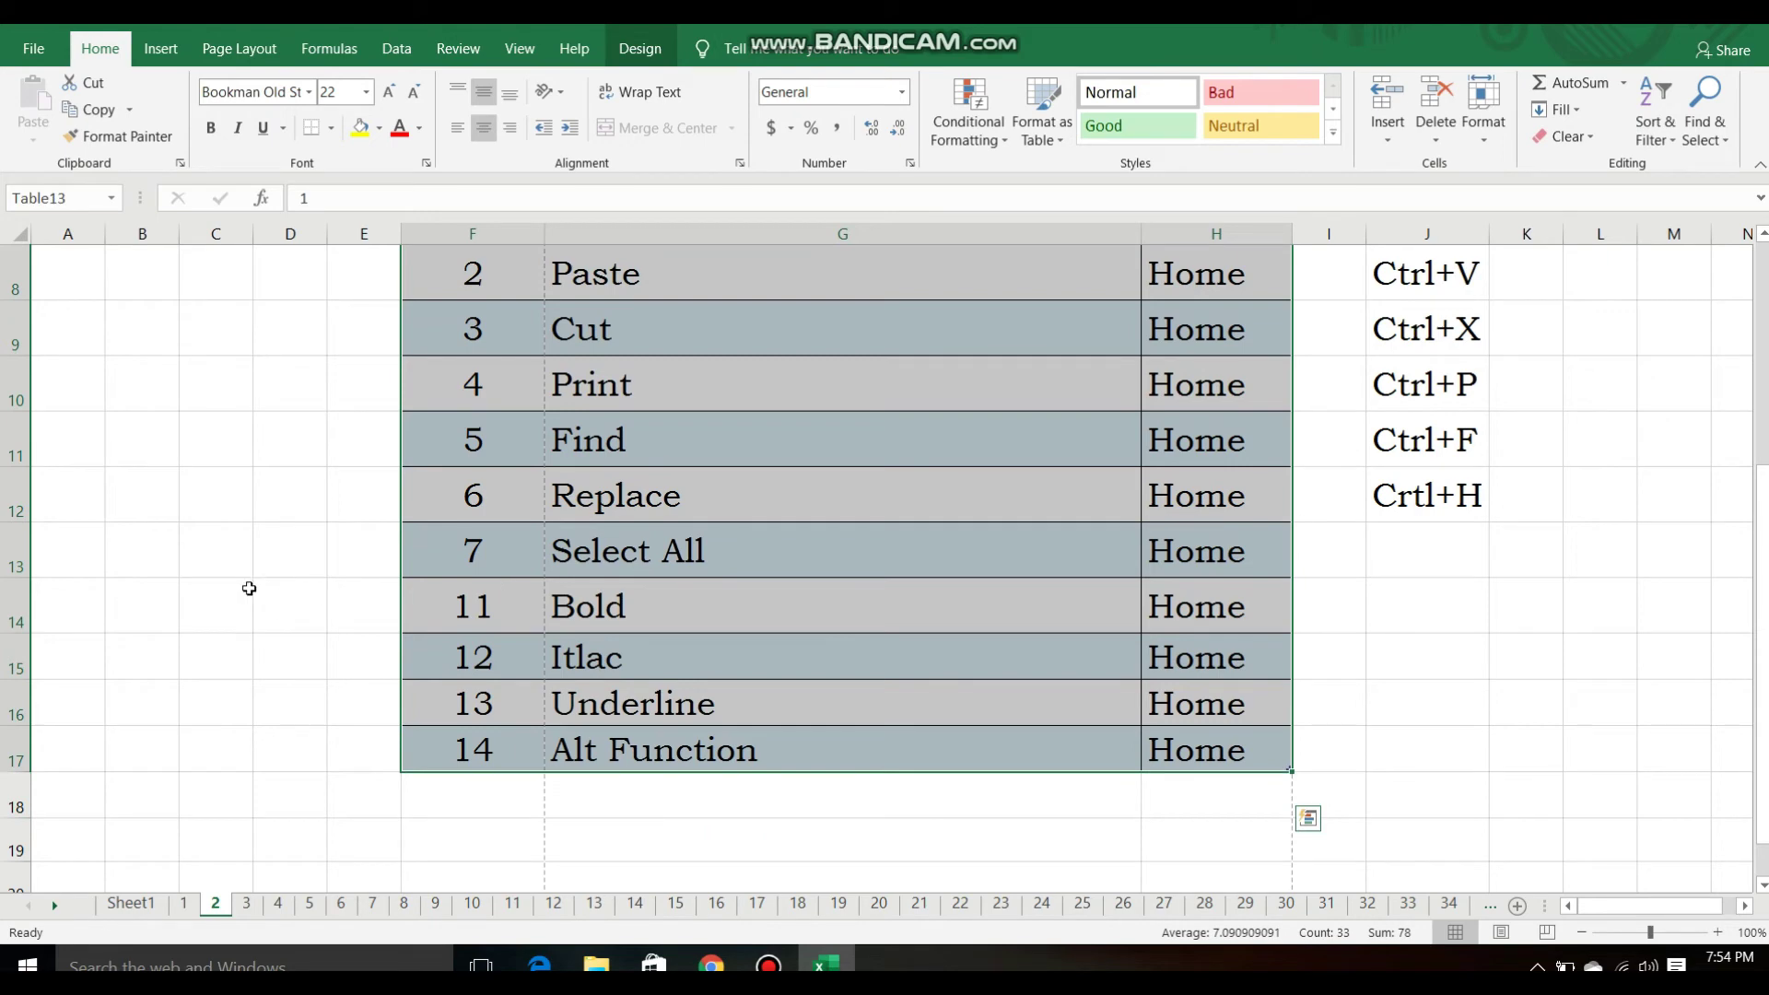
pyautogui.click(250, 589)
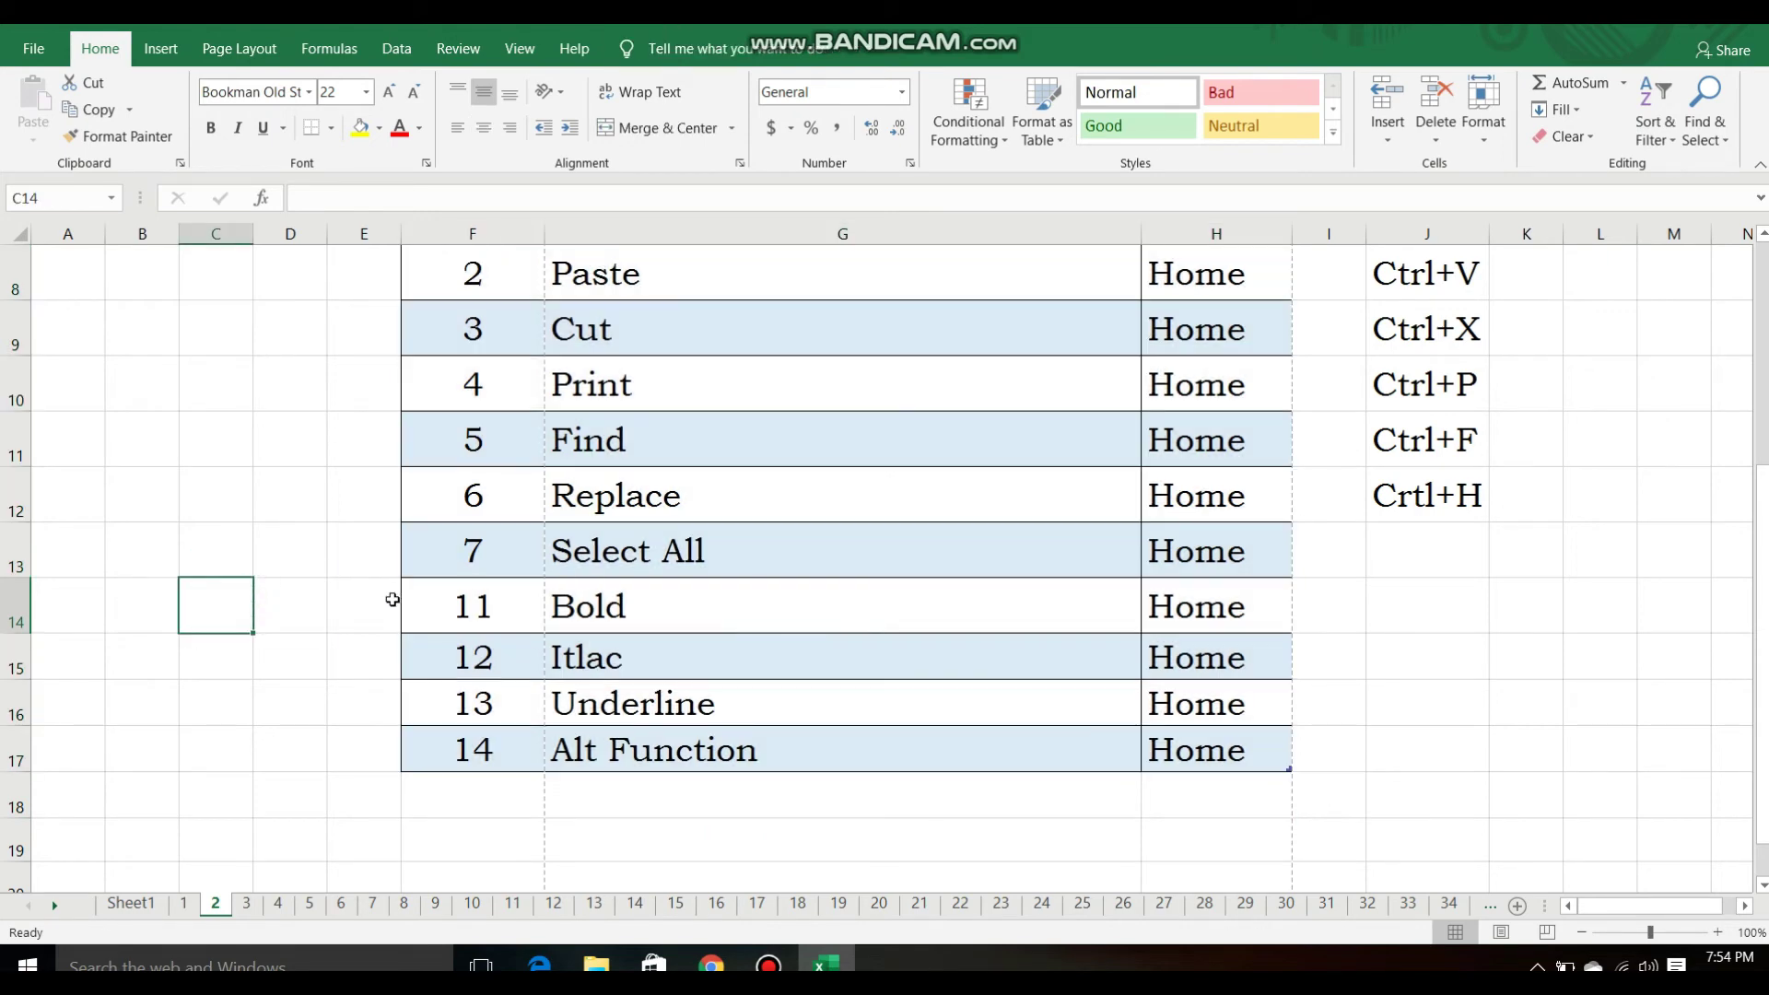
pyautogui.scroll(3, 393, 600)
pyautogui.click(501, 570)
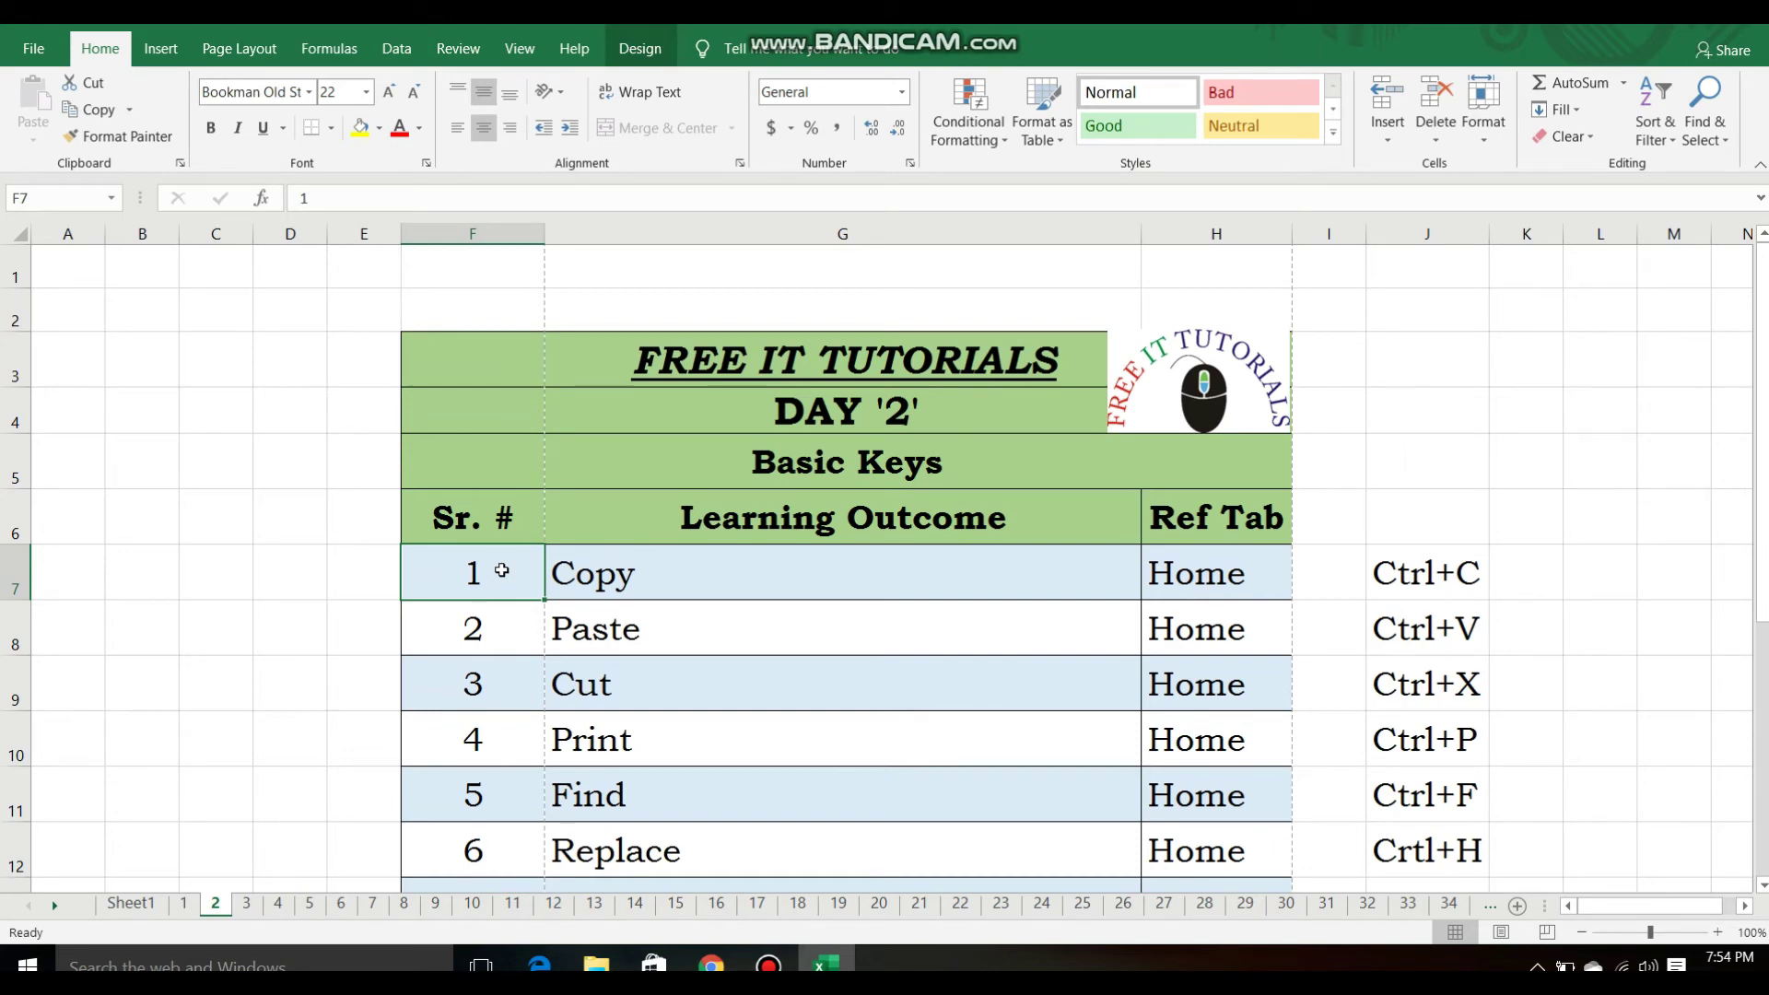
pyautogui.hotkey('shift', 'Right')
pyautogui.hotkey('shift', 'Right')
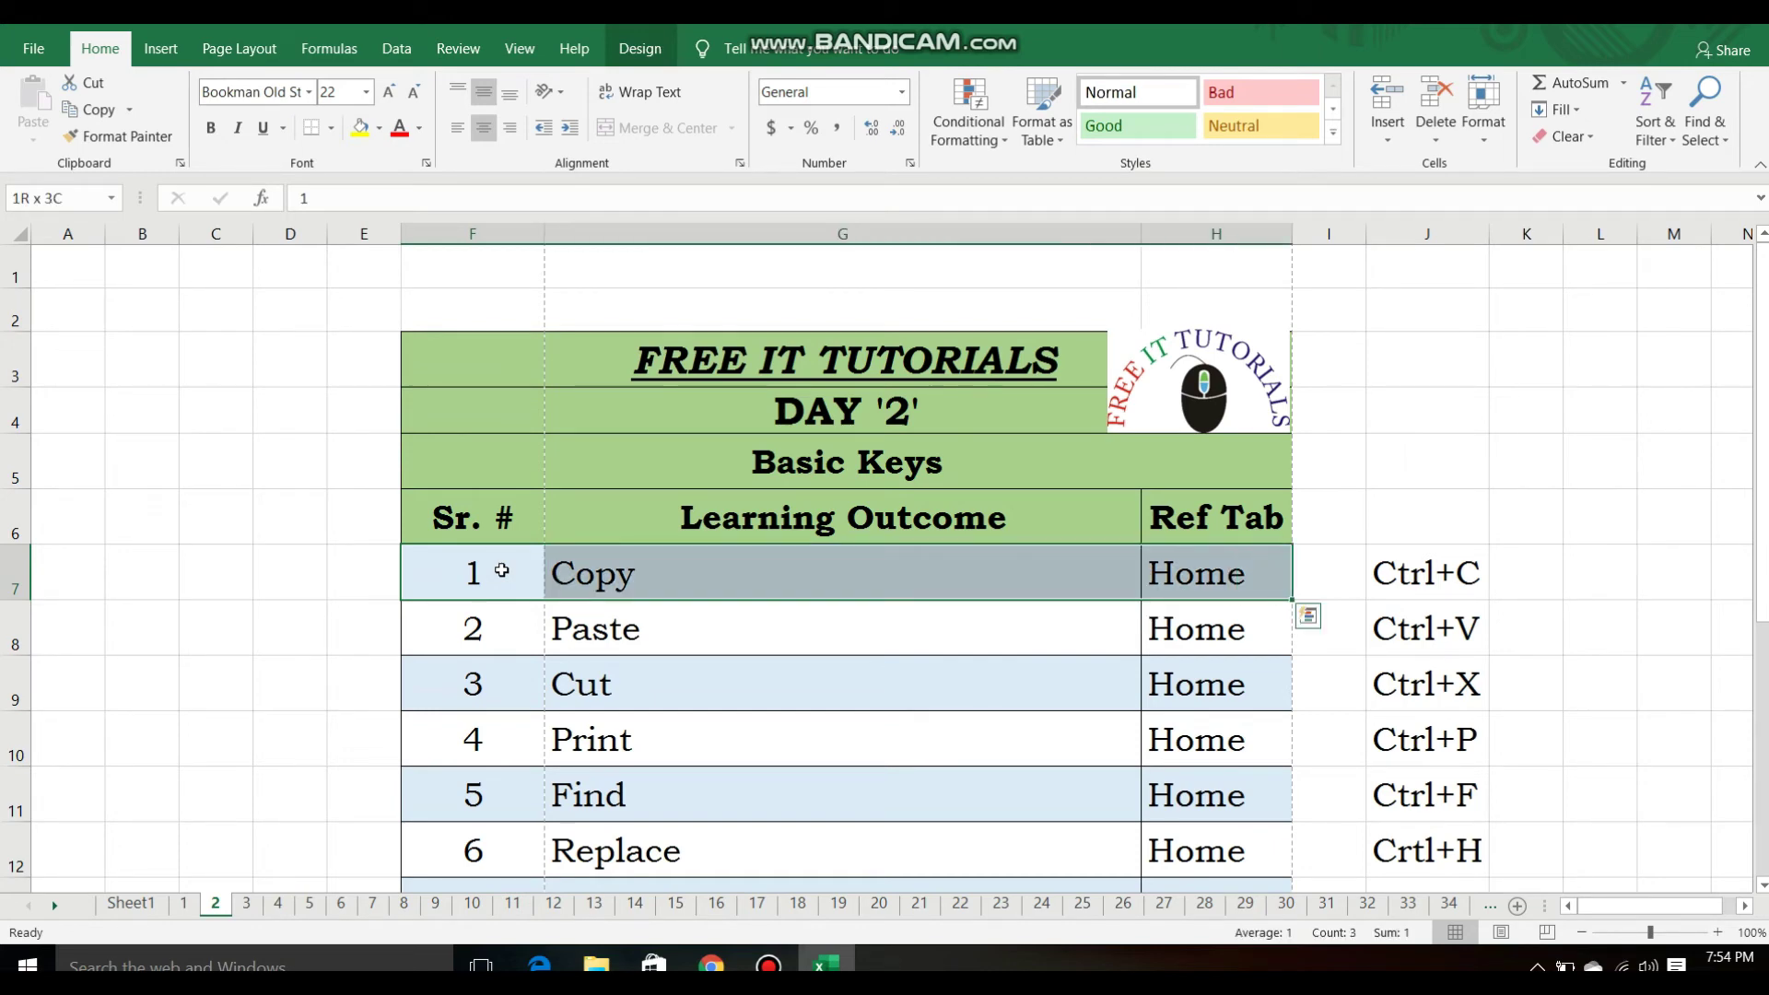
pyautogui.hotkey('shift', 'Left')
pyautogui.hotkey('shift', 'Left')
pyautogui.hotkey('shift', 'Left')
pyautogui.hotkey('shift', 'Left')
pyautogui.hotkey('shift', 'Left')
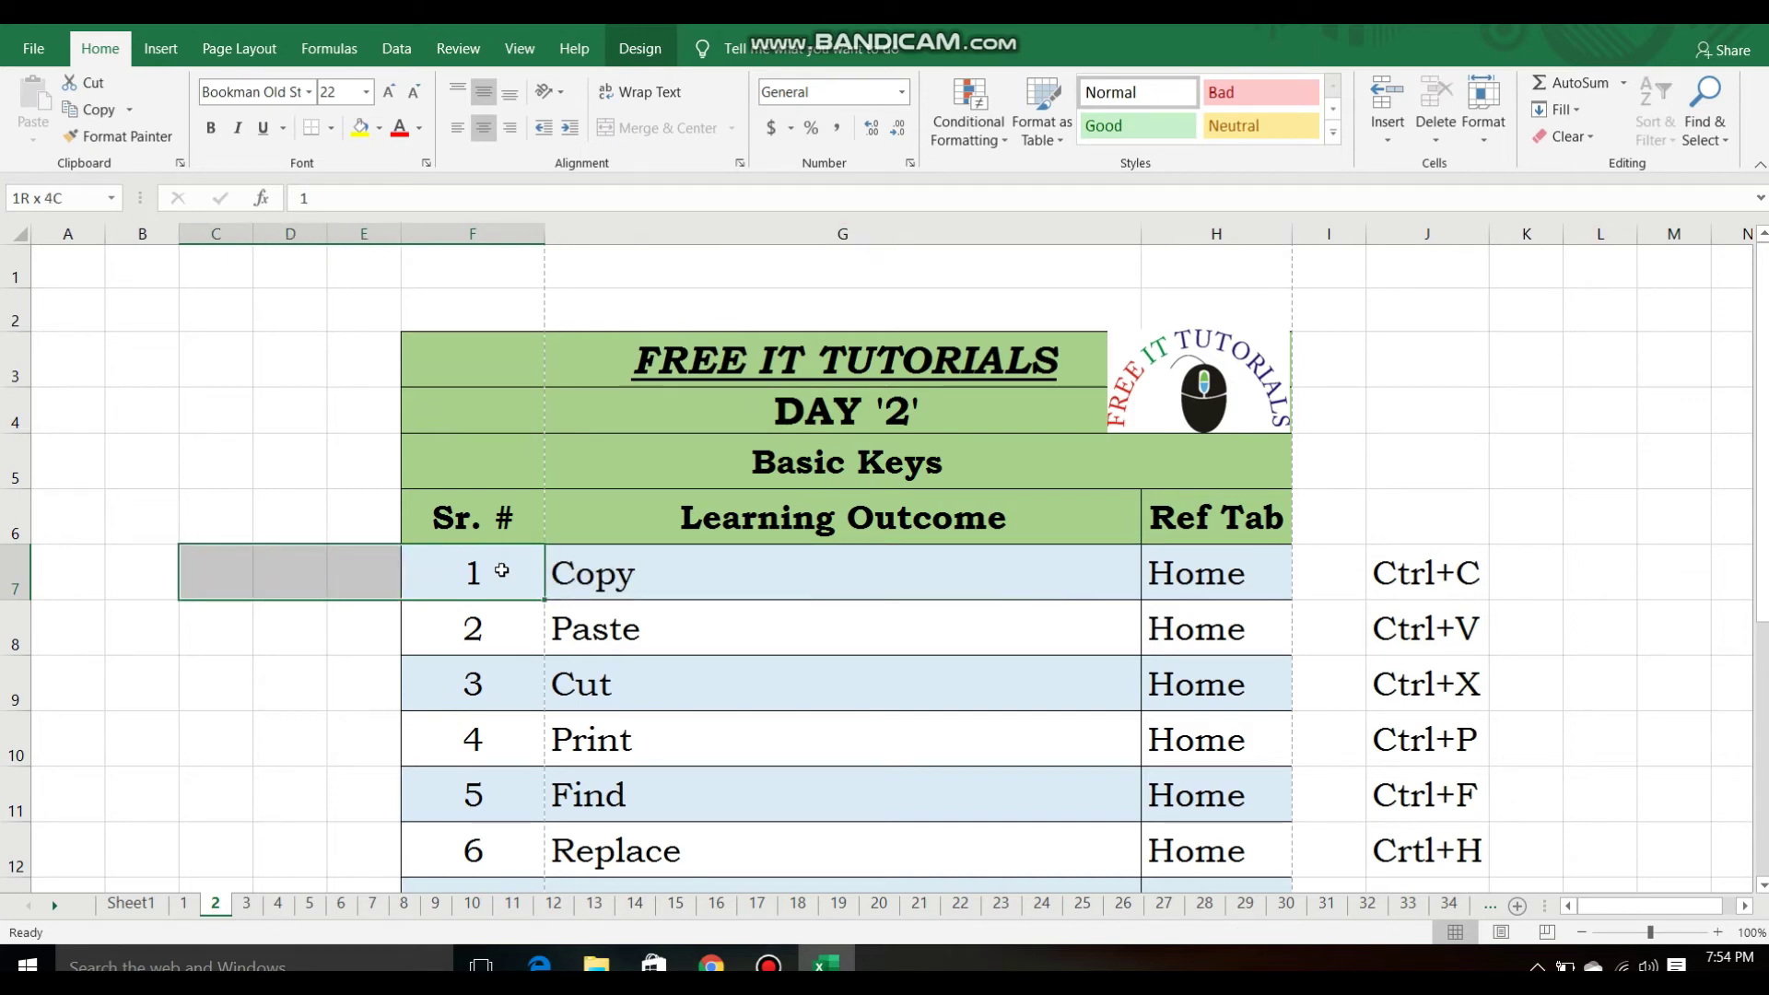
pyautogui.hotkey('shift', 'Left')
pyautogui.hotkey('shift', 'Left')
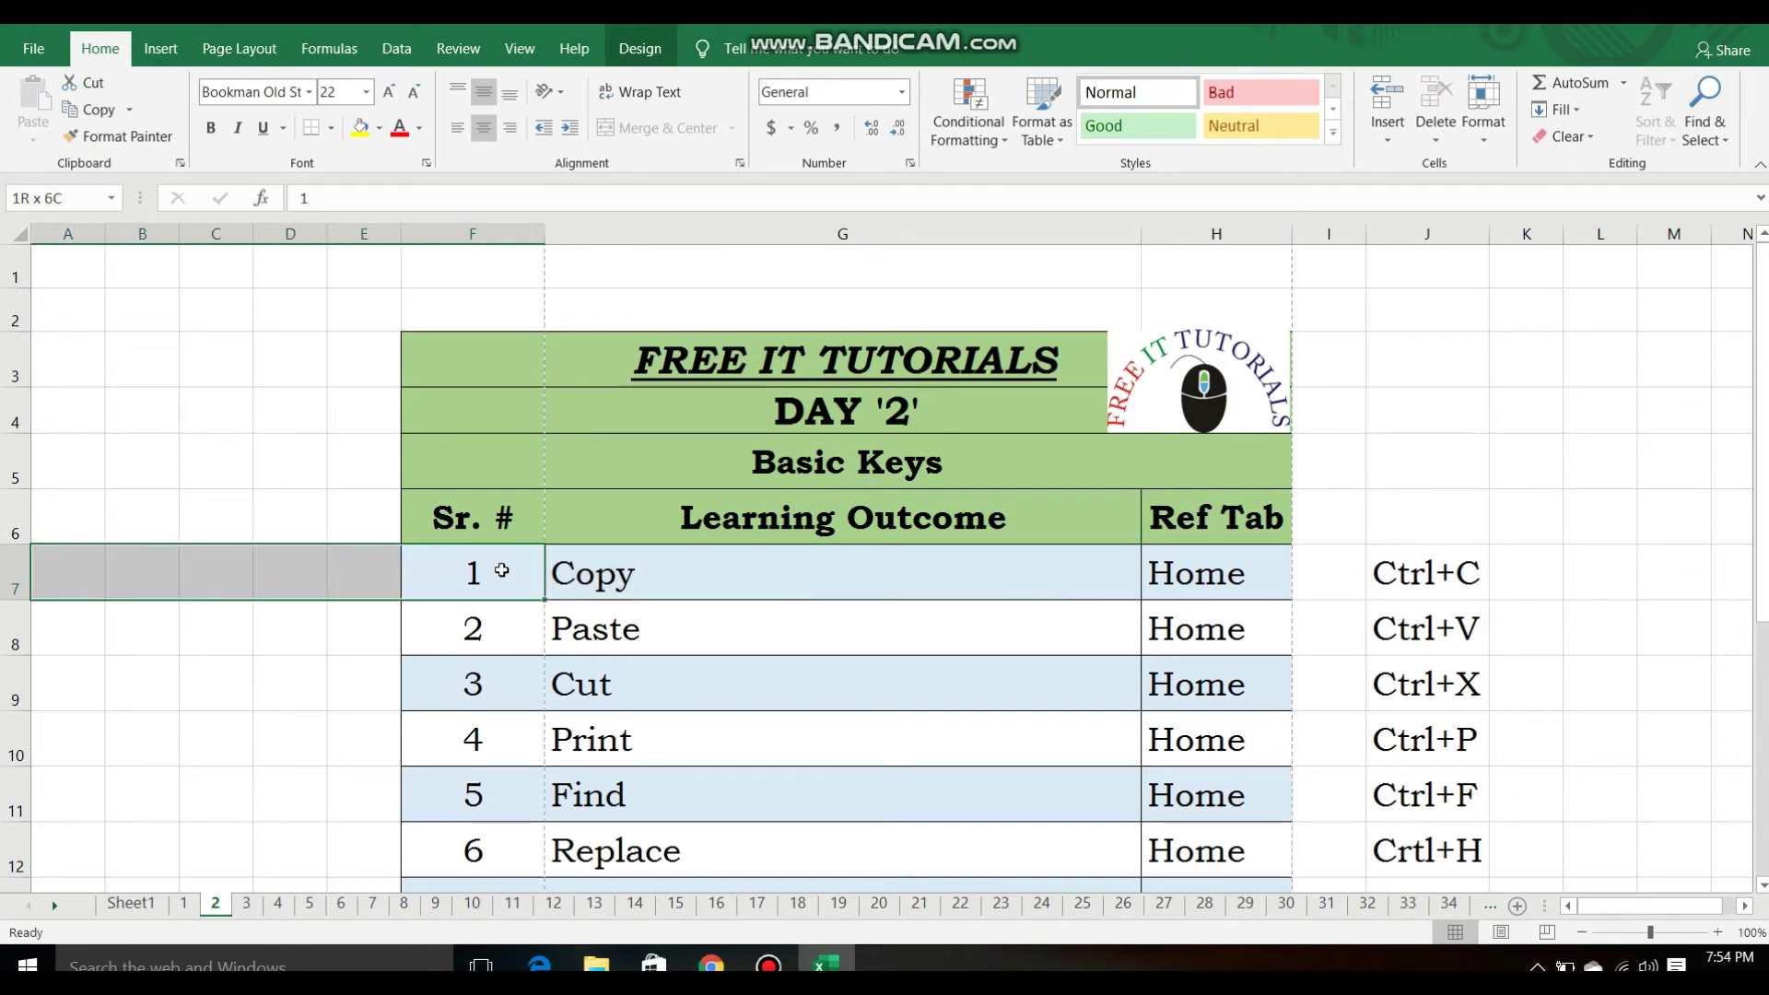
pyautogui.hotkey('shift', 'Right')
pyautogui.hotkey('shift', 'Right')
pyautogui.hotkey('shift', 'Right')
pyautogui.hotkey('shift', 'Right')
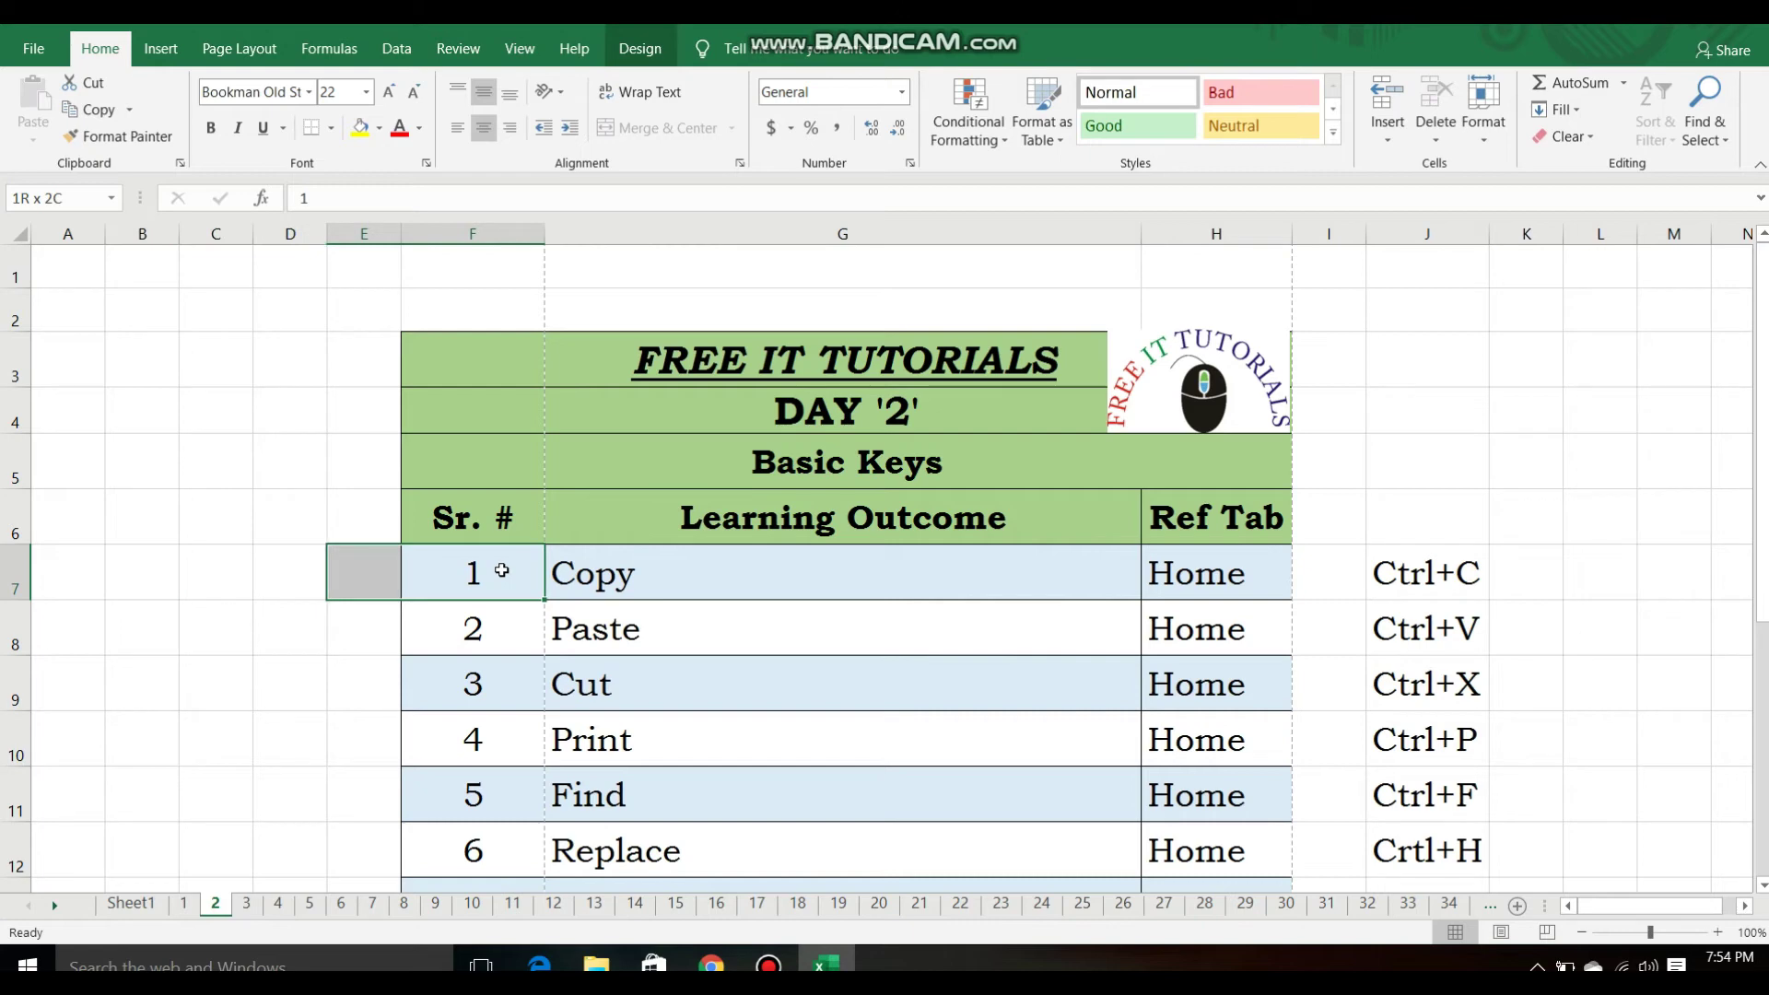
pyautogui.hotkey('shift', 'Right')
pyautogui.hotkey('shift', 'Right')
pyautogui.hotkey('shift', 'Down')
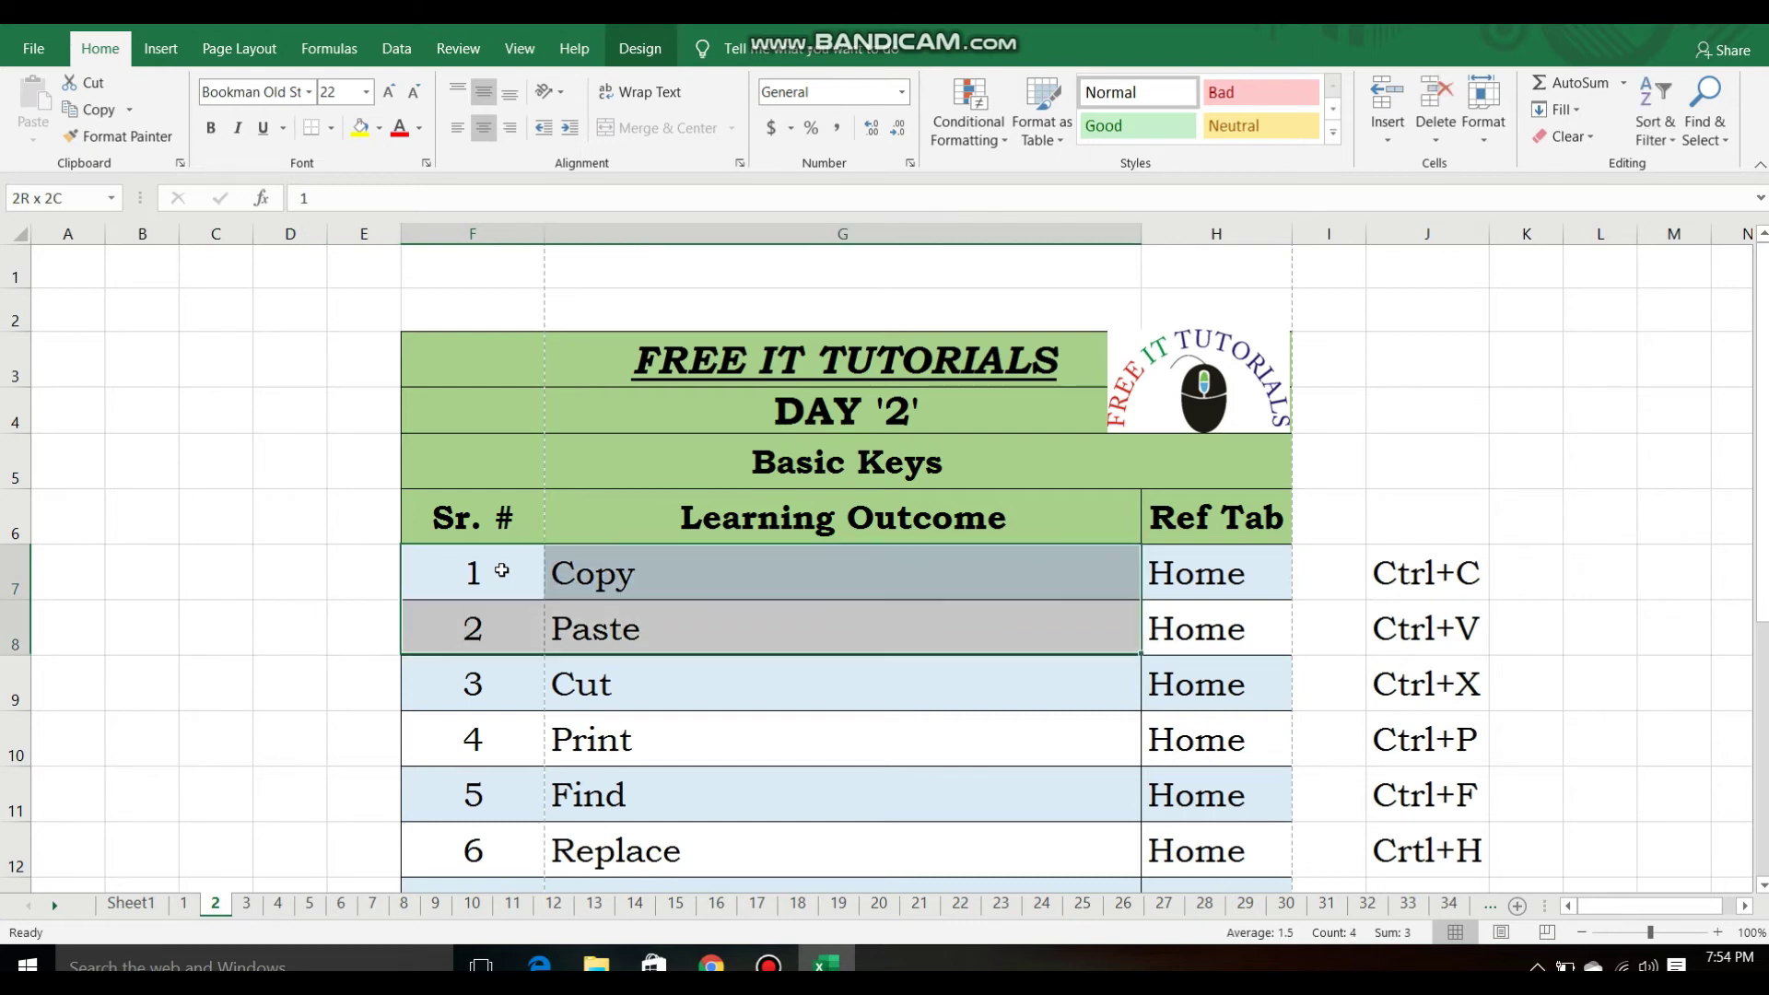
pyautogui.hotkey('shift', 'Left')
pyautogui.hotkey('shift', 'Up')
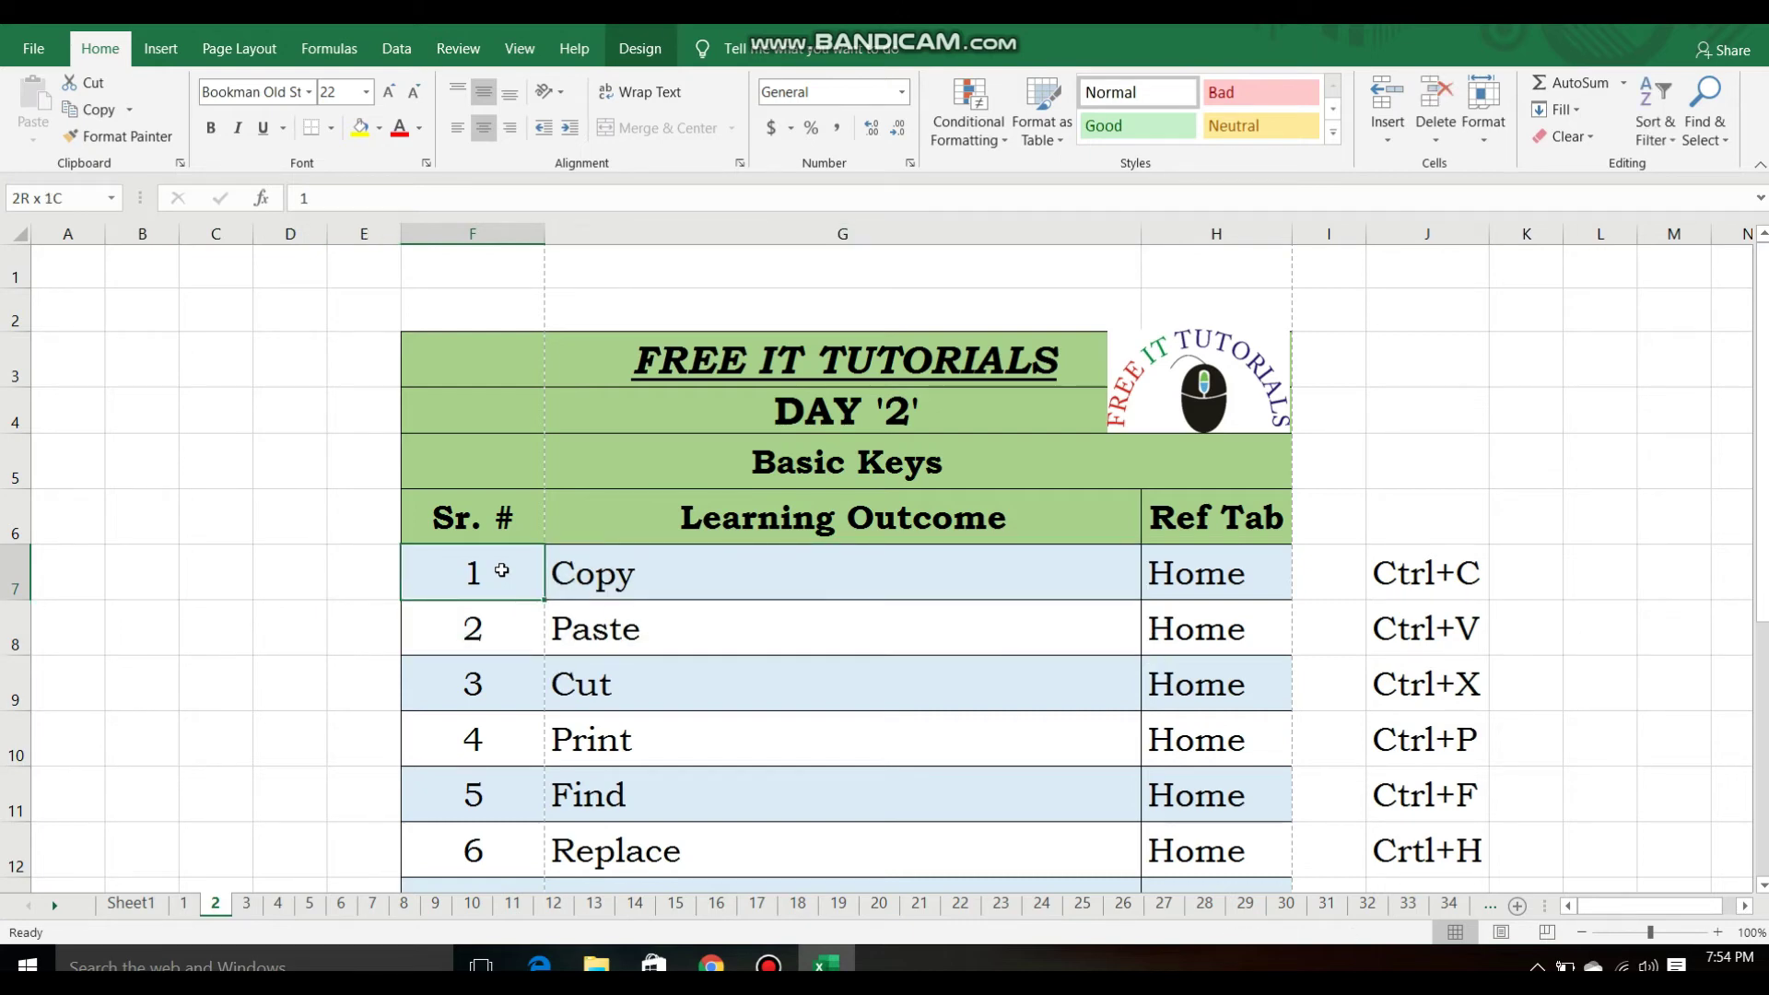
pyautogui.hotkey('shift', 'Right')
pyautogui.hotkey('shift', 'Right')
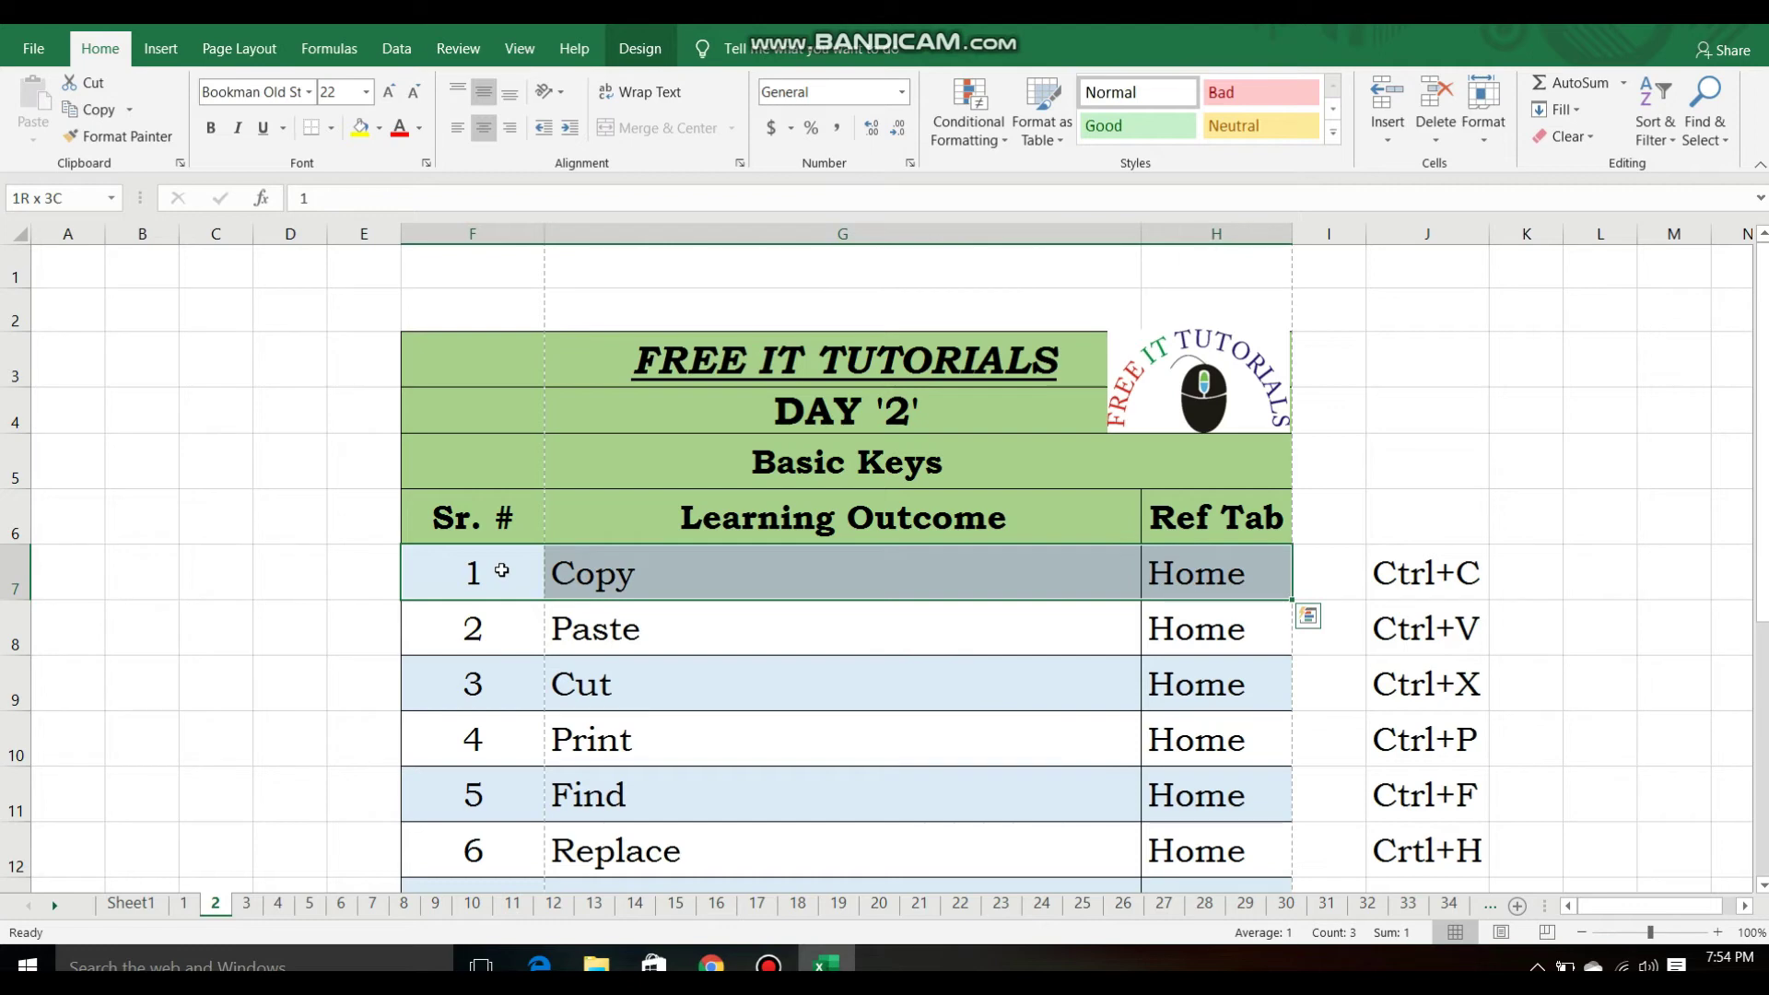
pyautogui.hotkey('shift', 'Down')
pyautogui.hotkey('shift', 'Down')
pyautogui.hotkey('shift', 'Down')
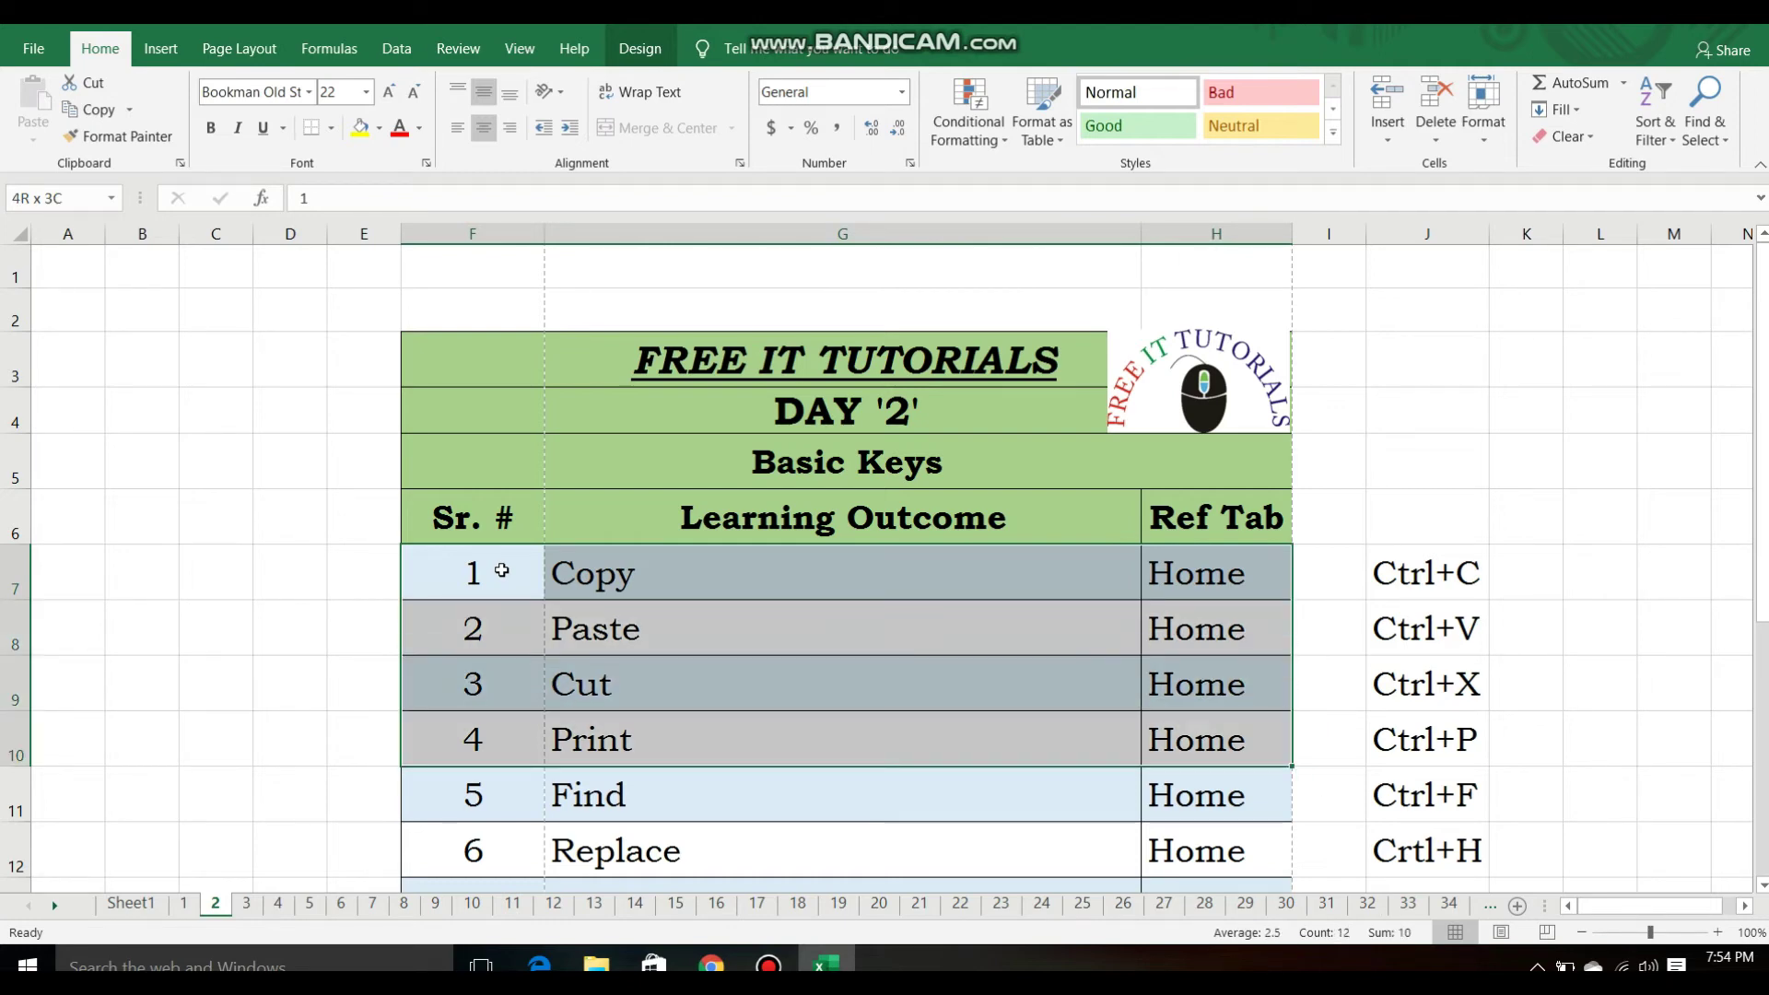
pyautogui.hotkey('shift', 'Down')
pyautogui.hotkey('shift', 'Down')
pyautogui.hotkey('shift', 'Down')
pyautogui.hotkey('shift', 'Down')
pyautogui.hotkey('shift', 'Down')
pyautogui.hotkey('shift', 'Down')
pyautogui.hotkey('shift', 'Down')
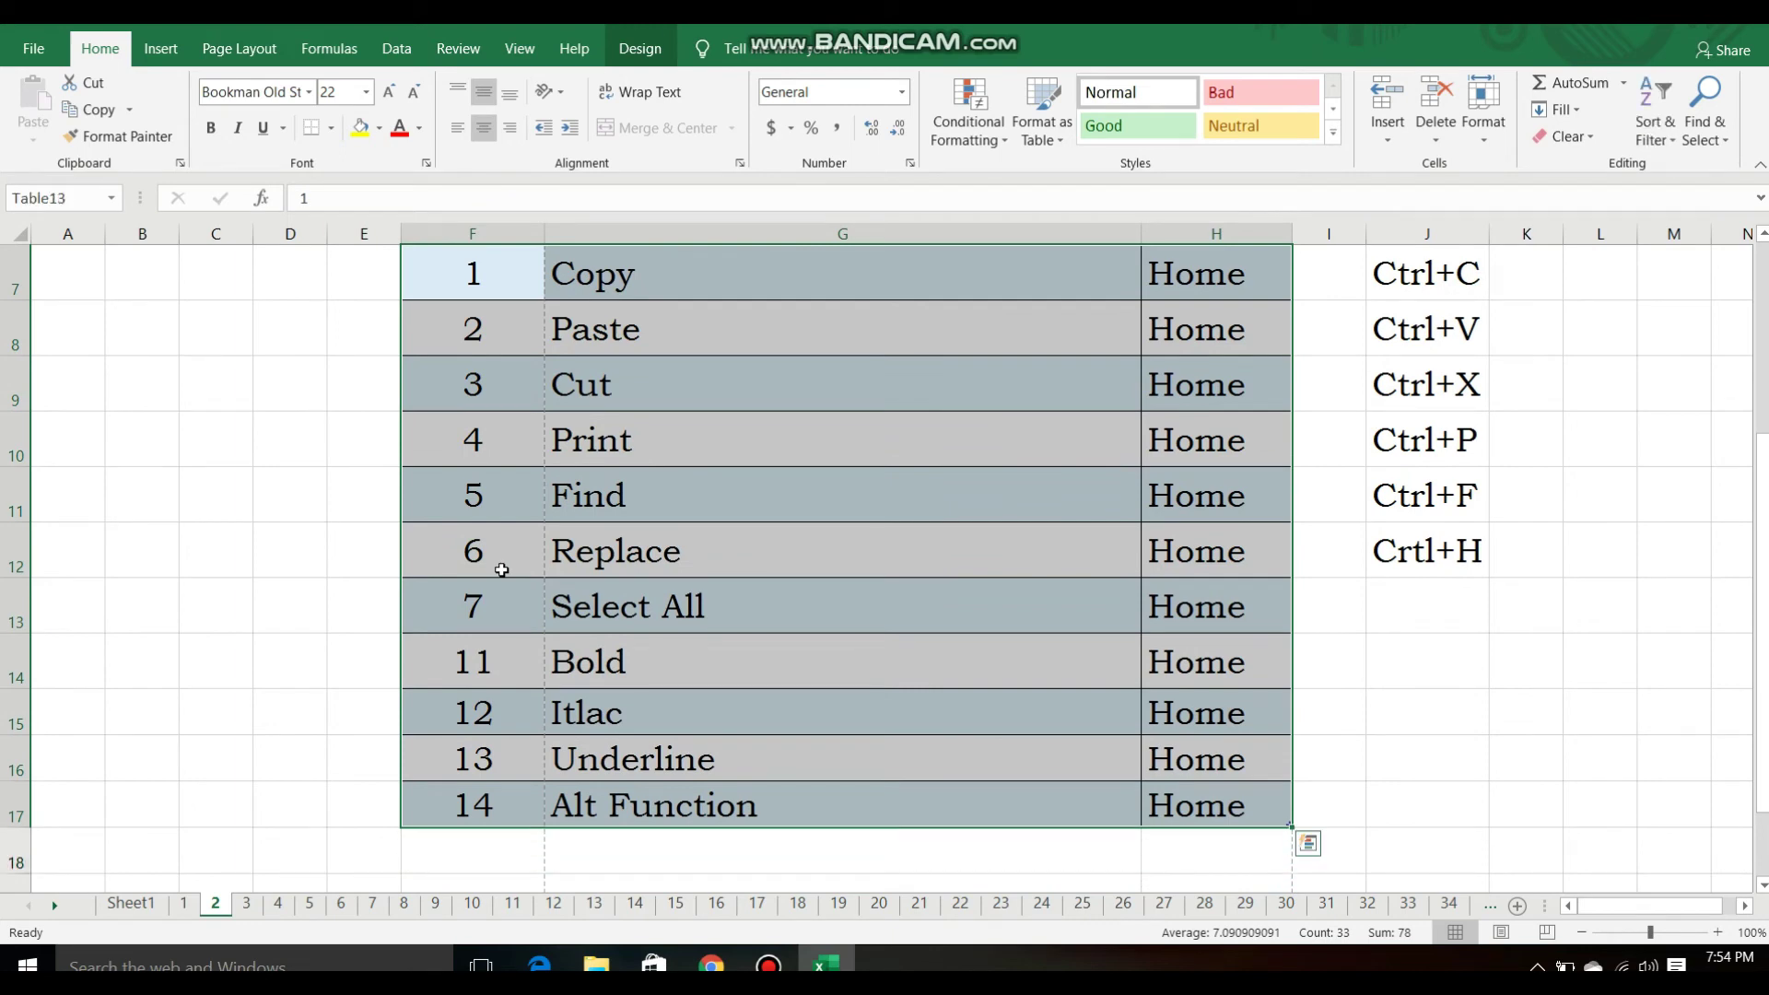
pyautogui.click(199, 543)
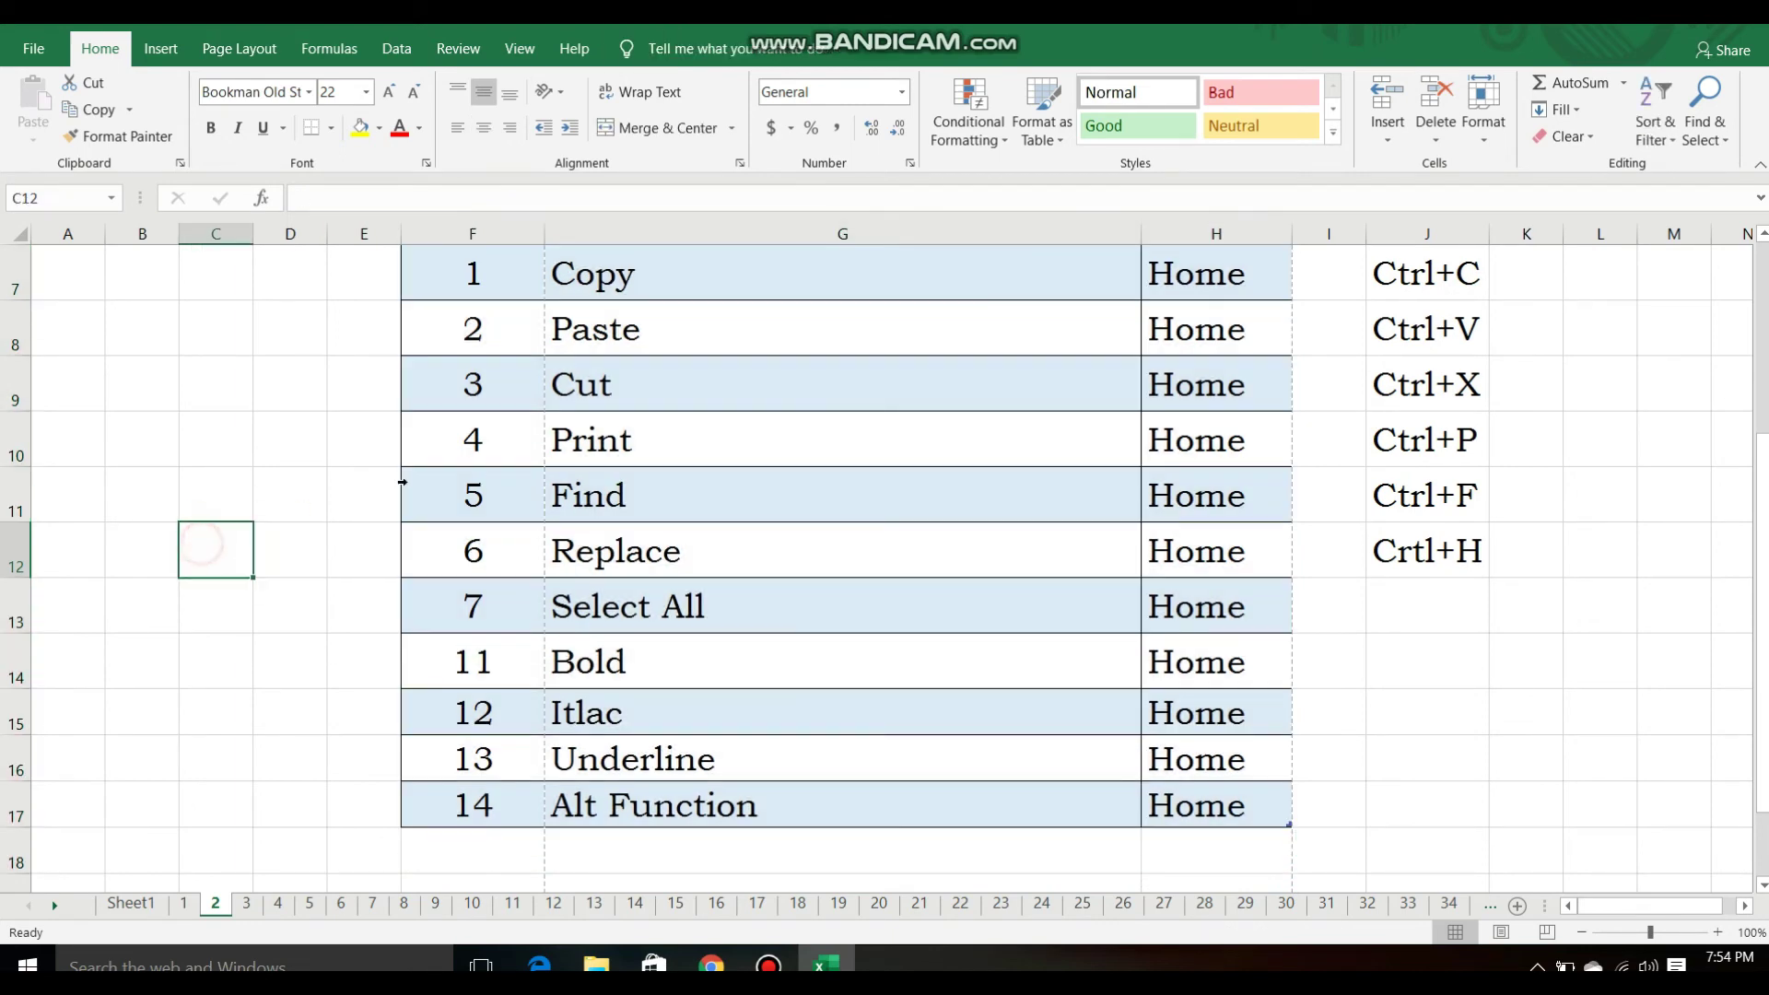
pyautogui.click(711, 506)
pyautogui.hotkey('ctrl', 'a')
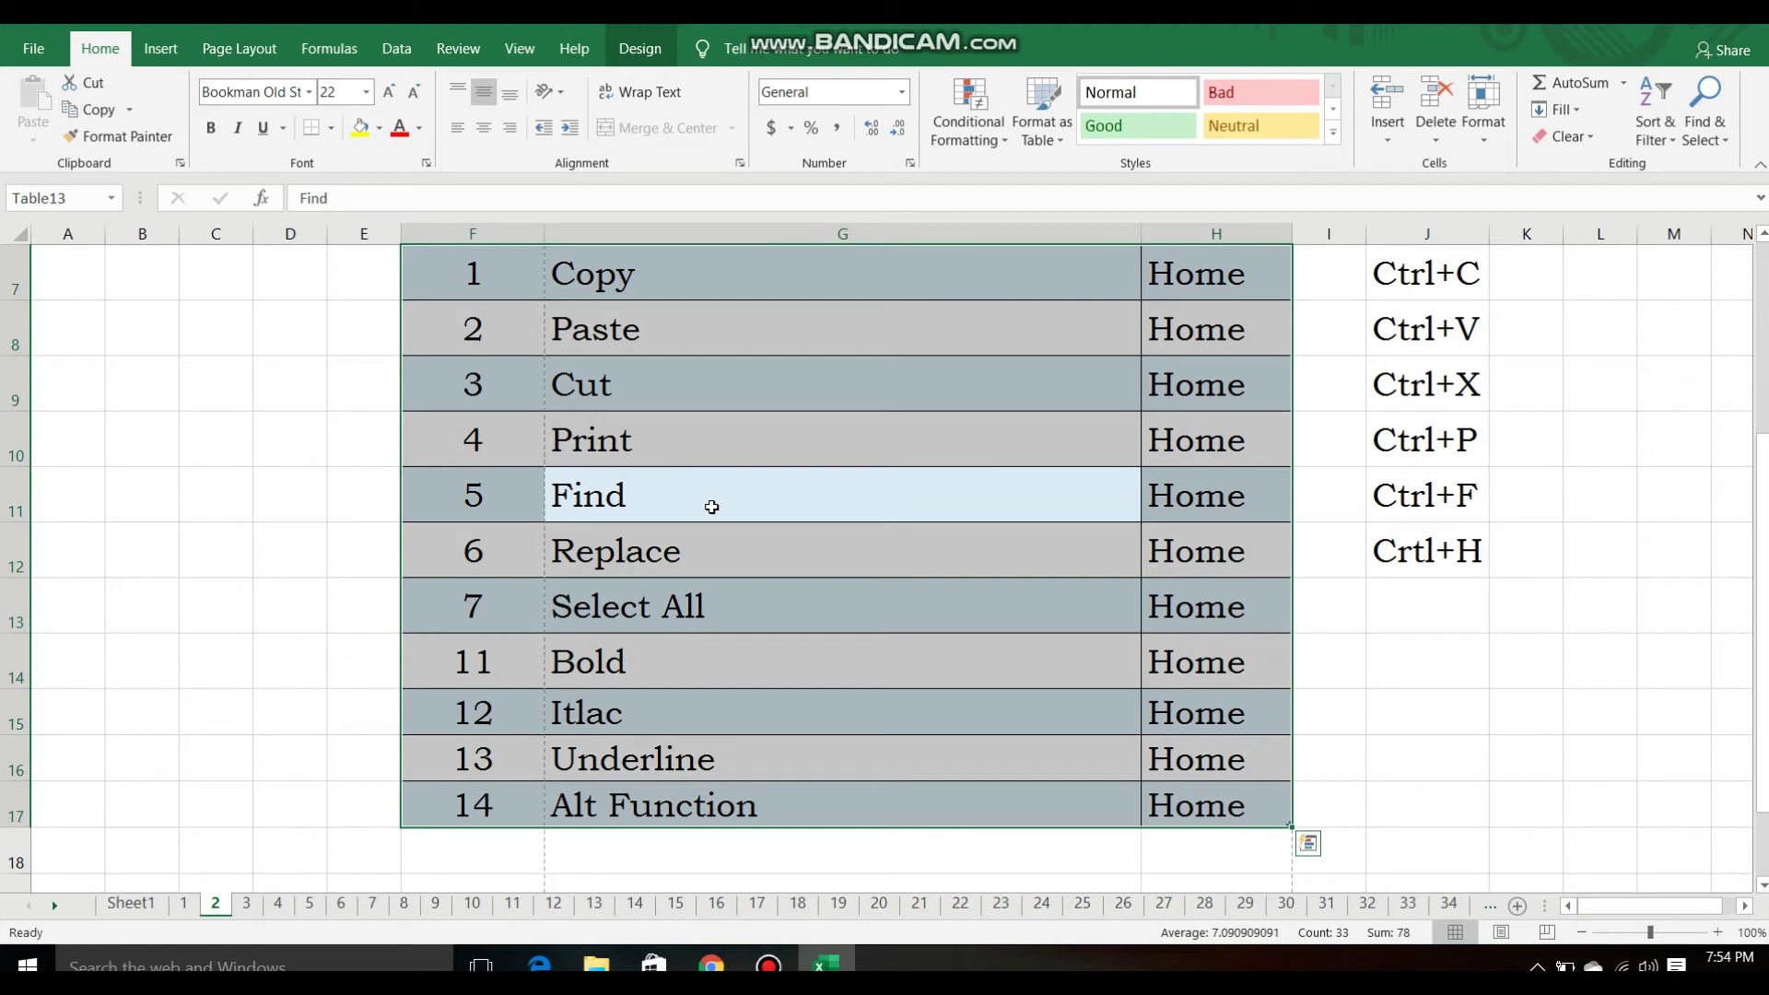
pyautogui.click(193, 516)
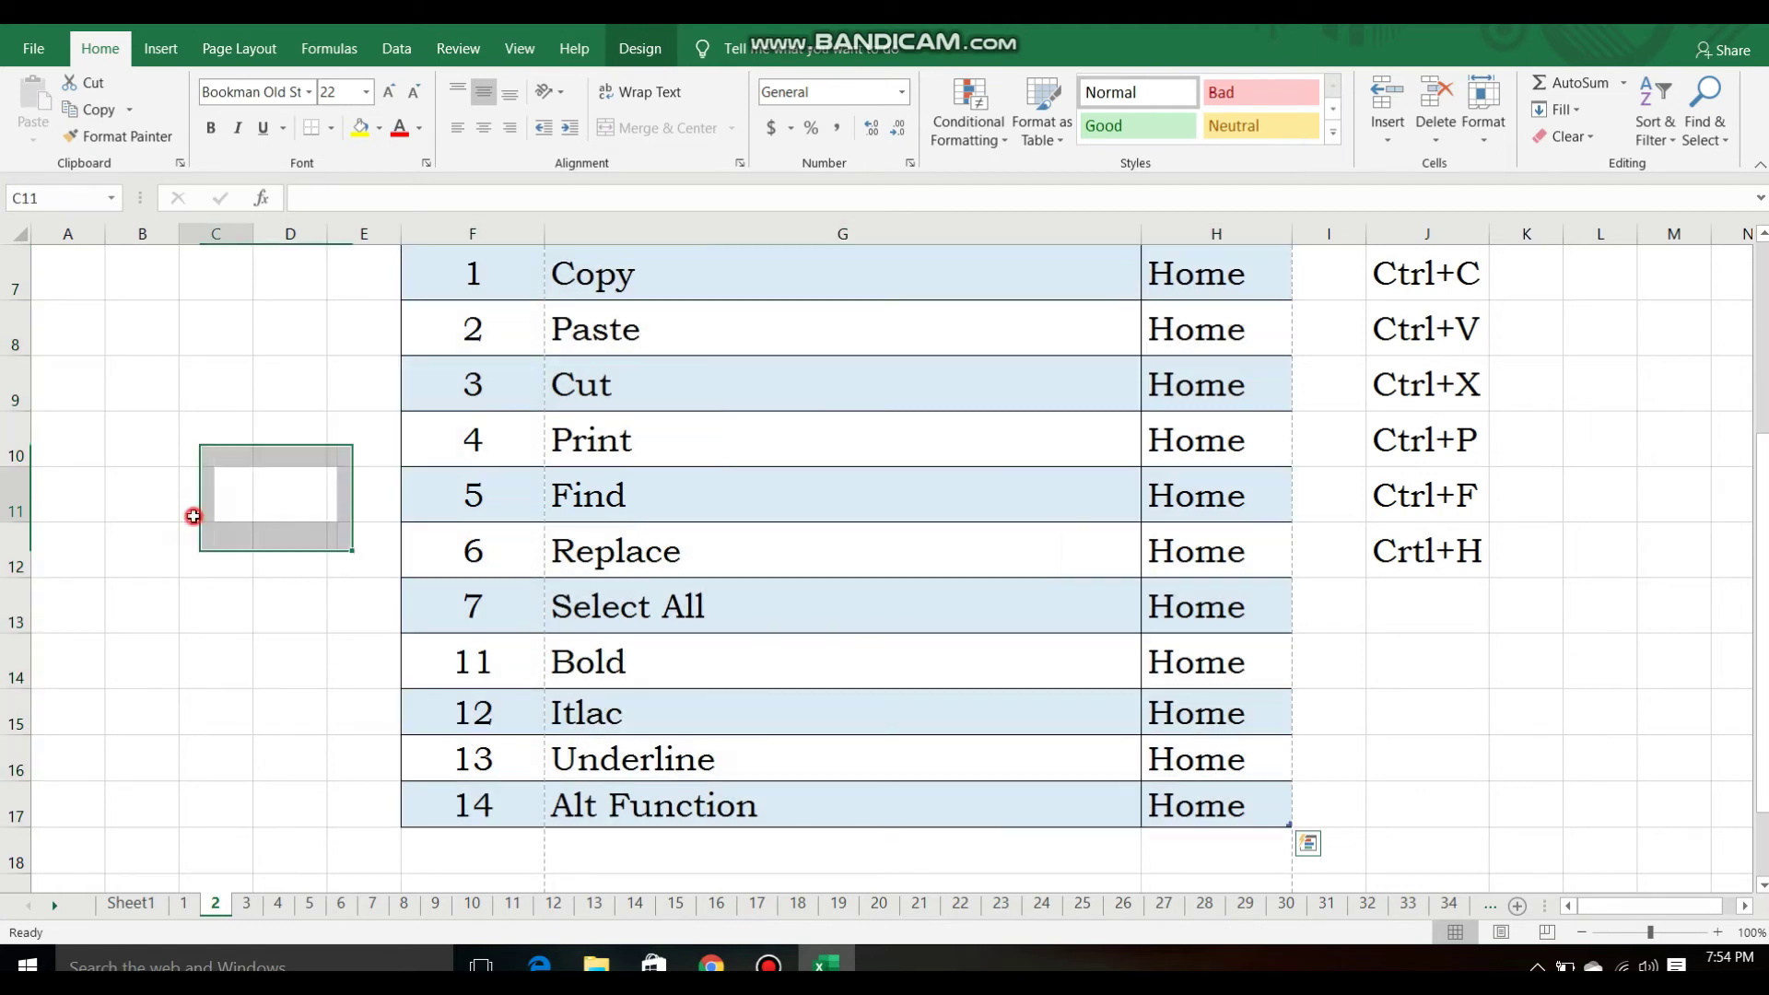
pyautogui.hotkey('ctrl', 'a')
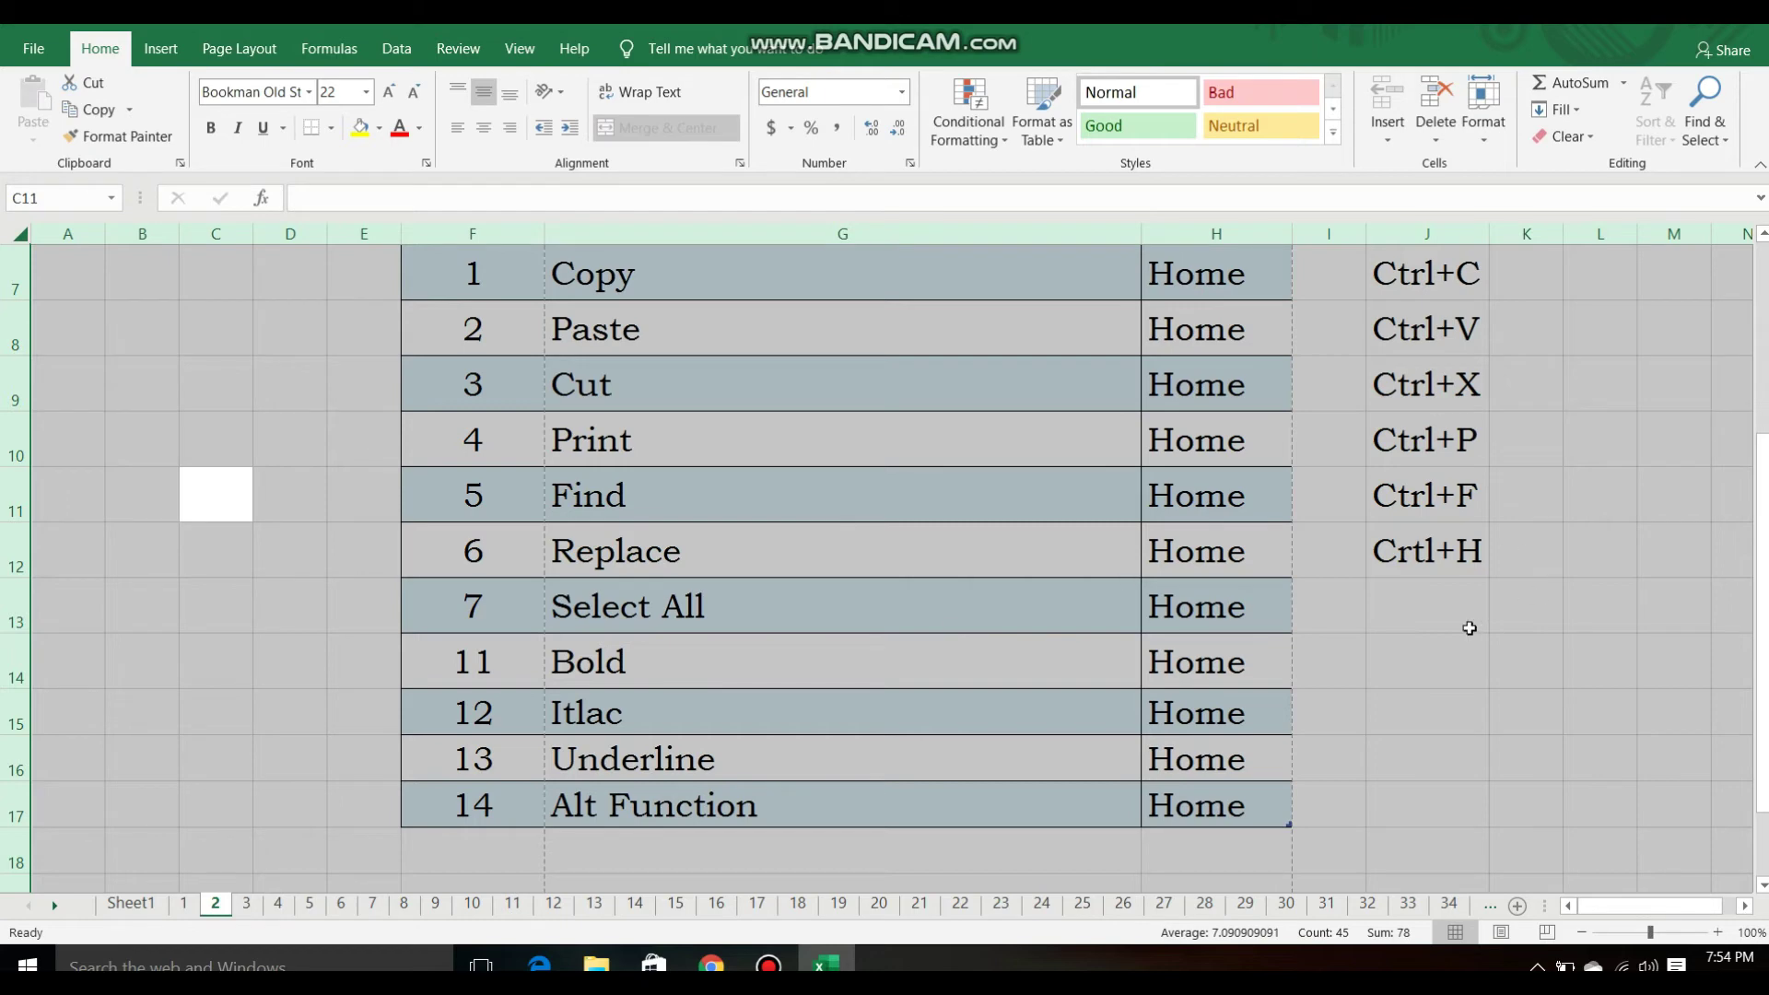
pyautogui.click(1466, 627)
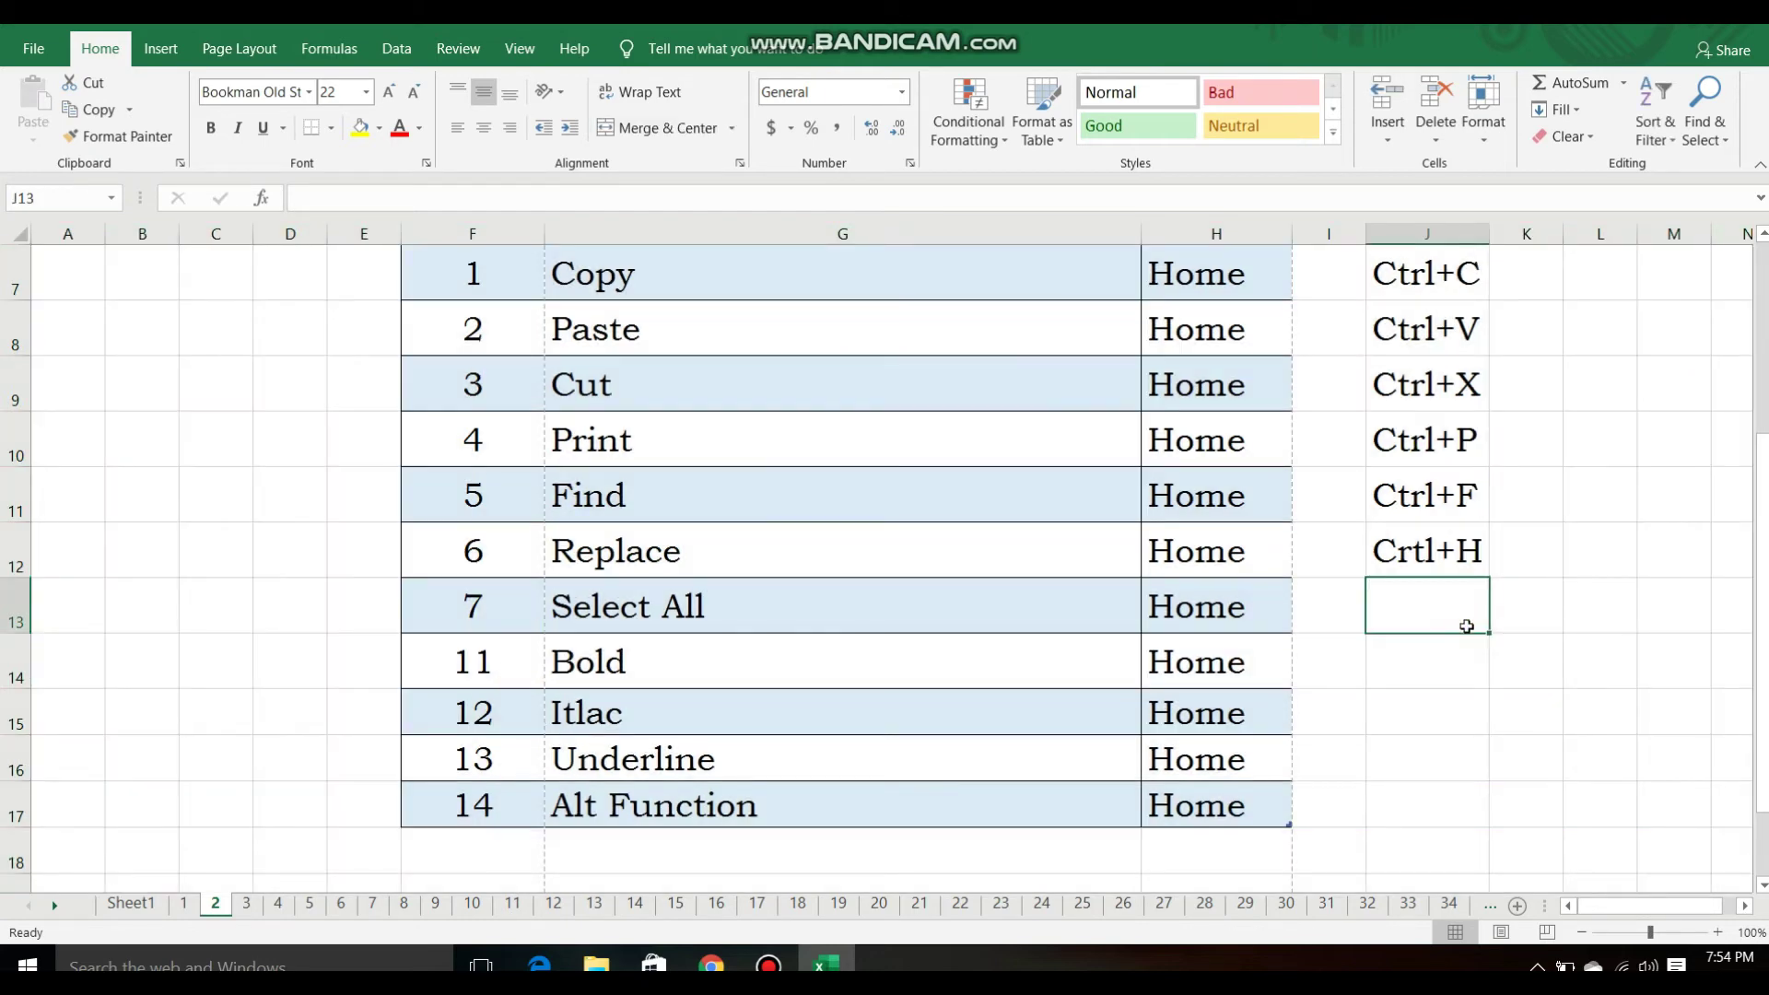
# Enter Ctrl+A in J13, then bold and unbold it with Ctrl+B
pyautogui.write('Ctrl')
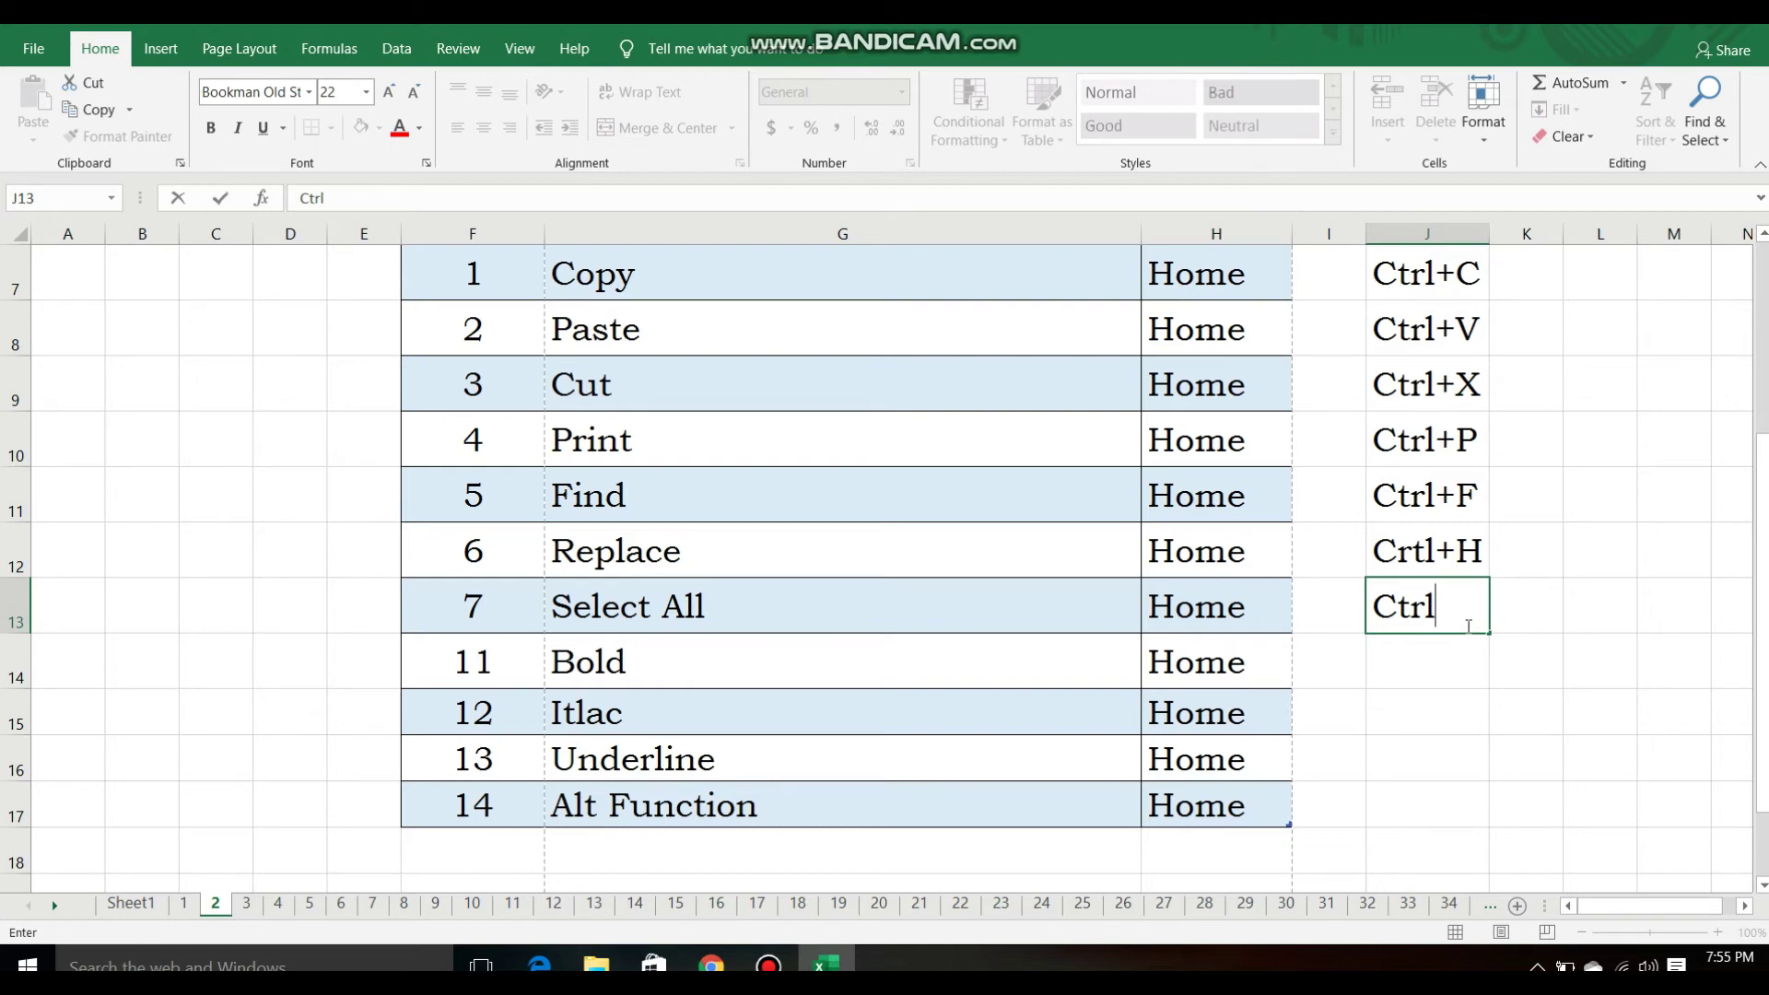
pyautogui.write('+A')
pyautogui.click(1430, 734)
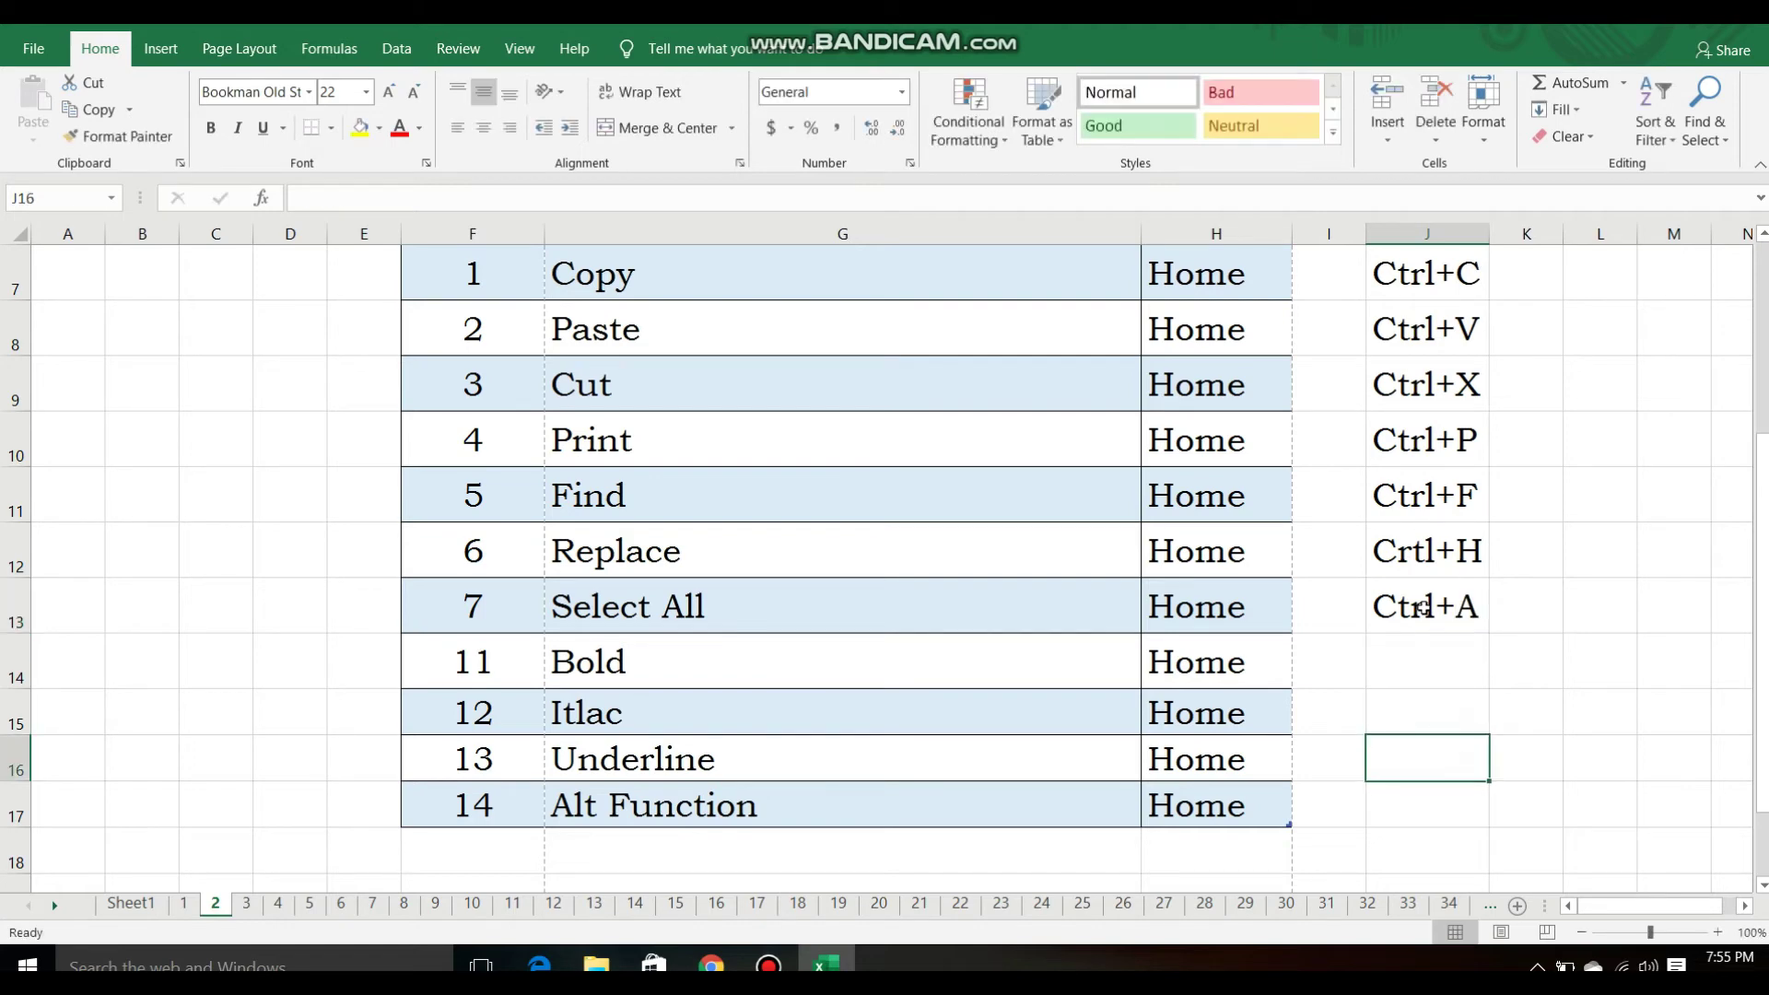
pyautogui.click(1424, 606)
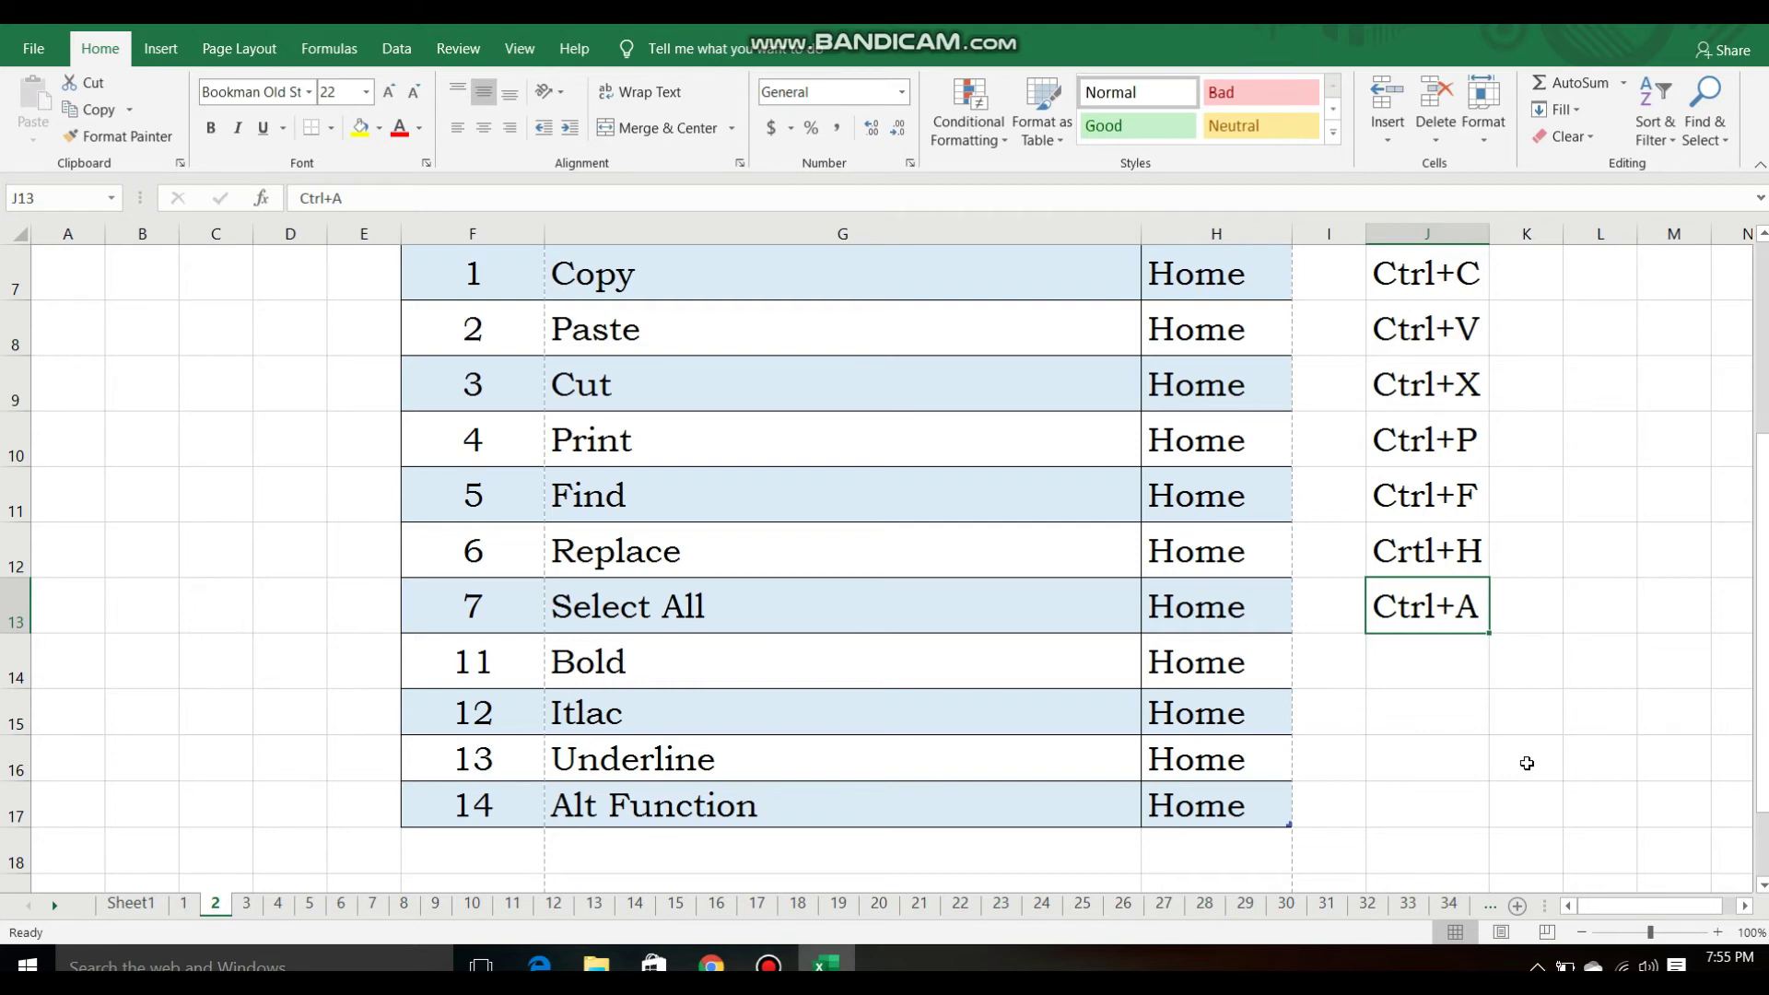
pyautogui.hotkey('ctrl', 'b')
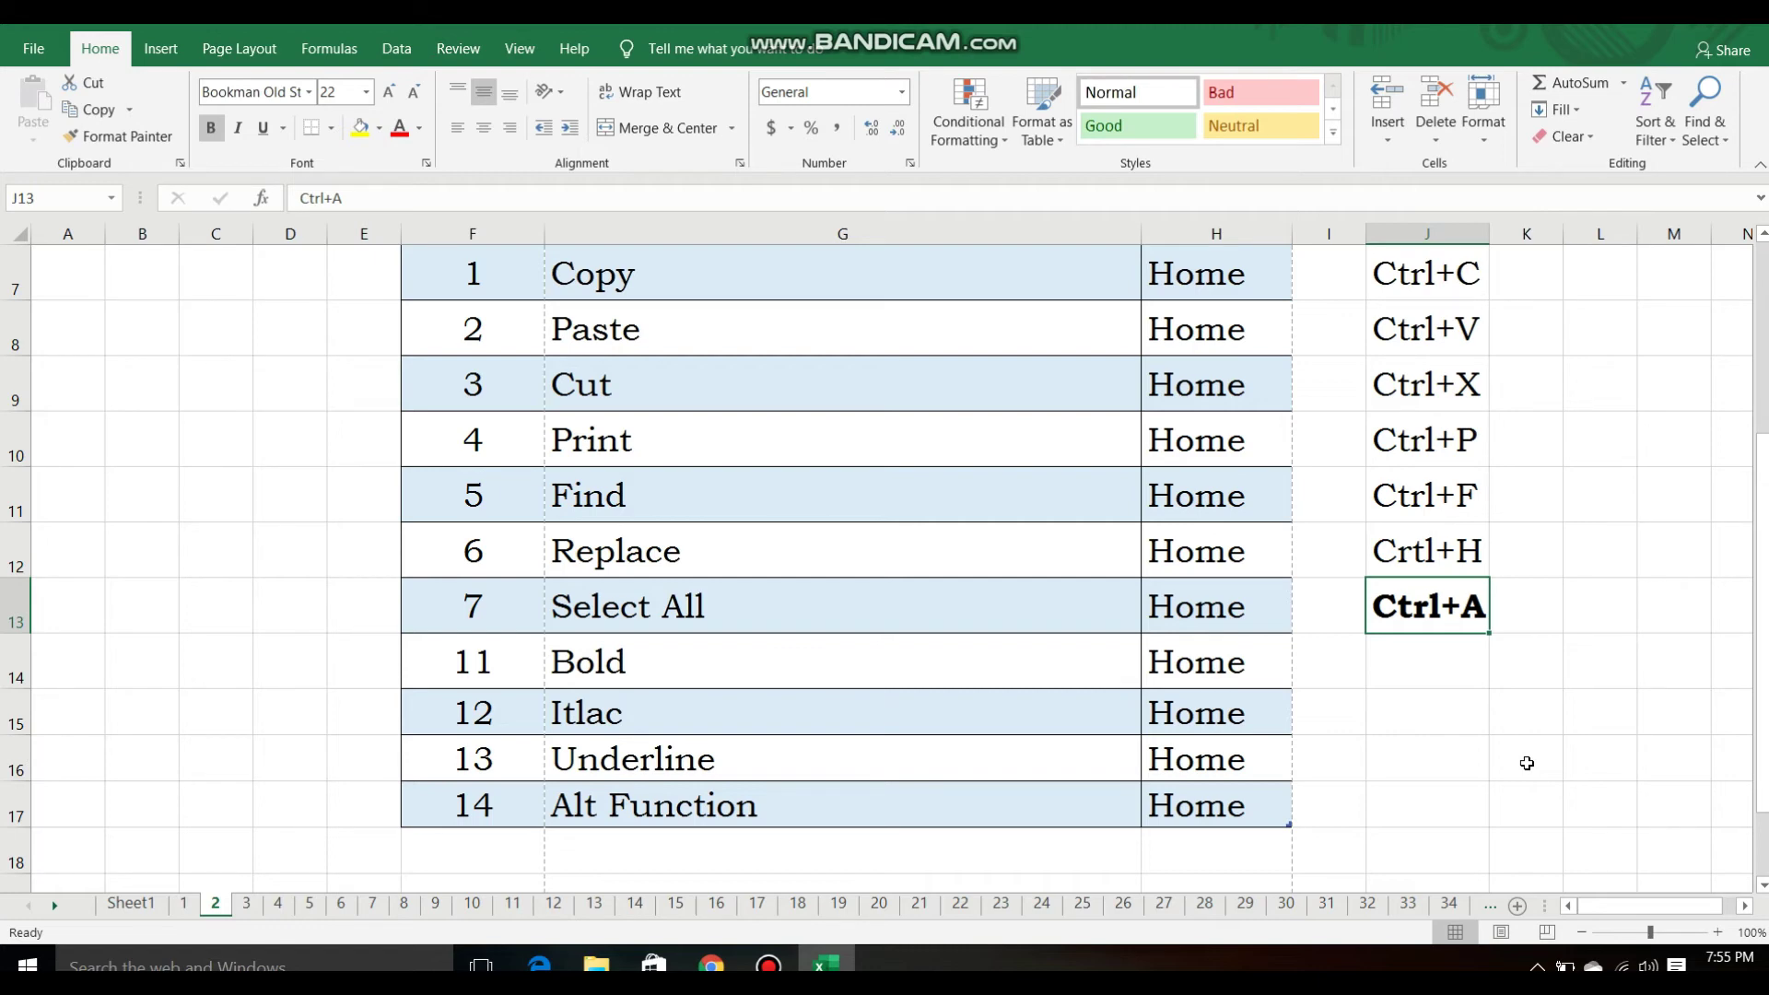
pyautogui.hotkey('ctrl', 'b')
# Enter the note Ctrl+B in J14 beside the Bold row
pyautogui.click(1450, 673)
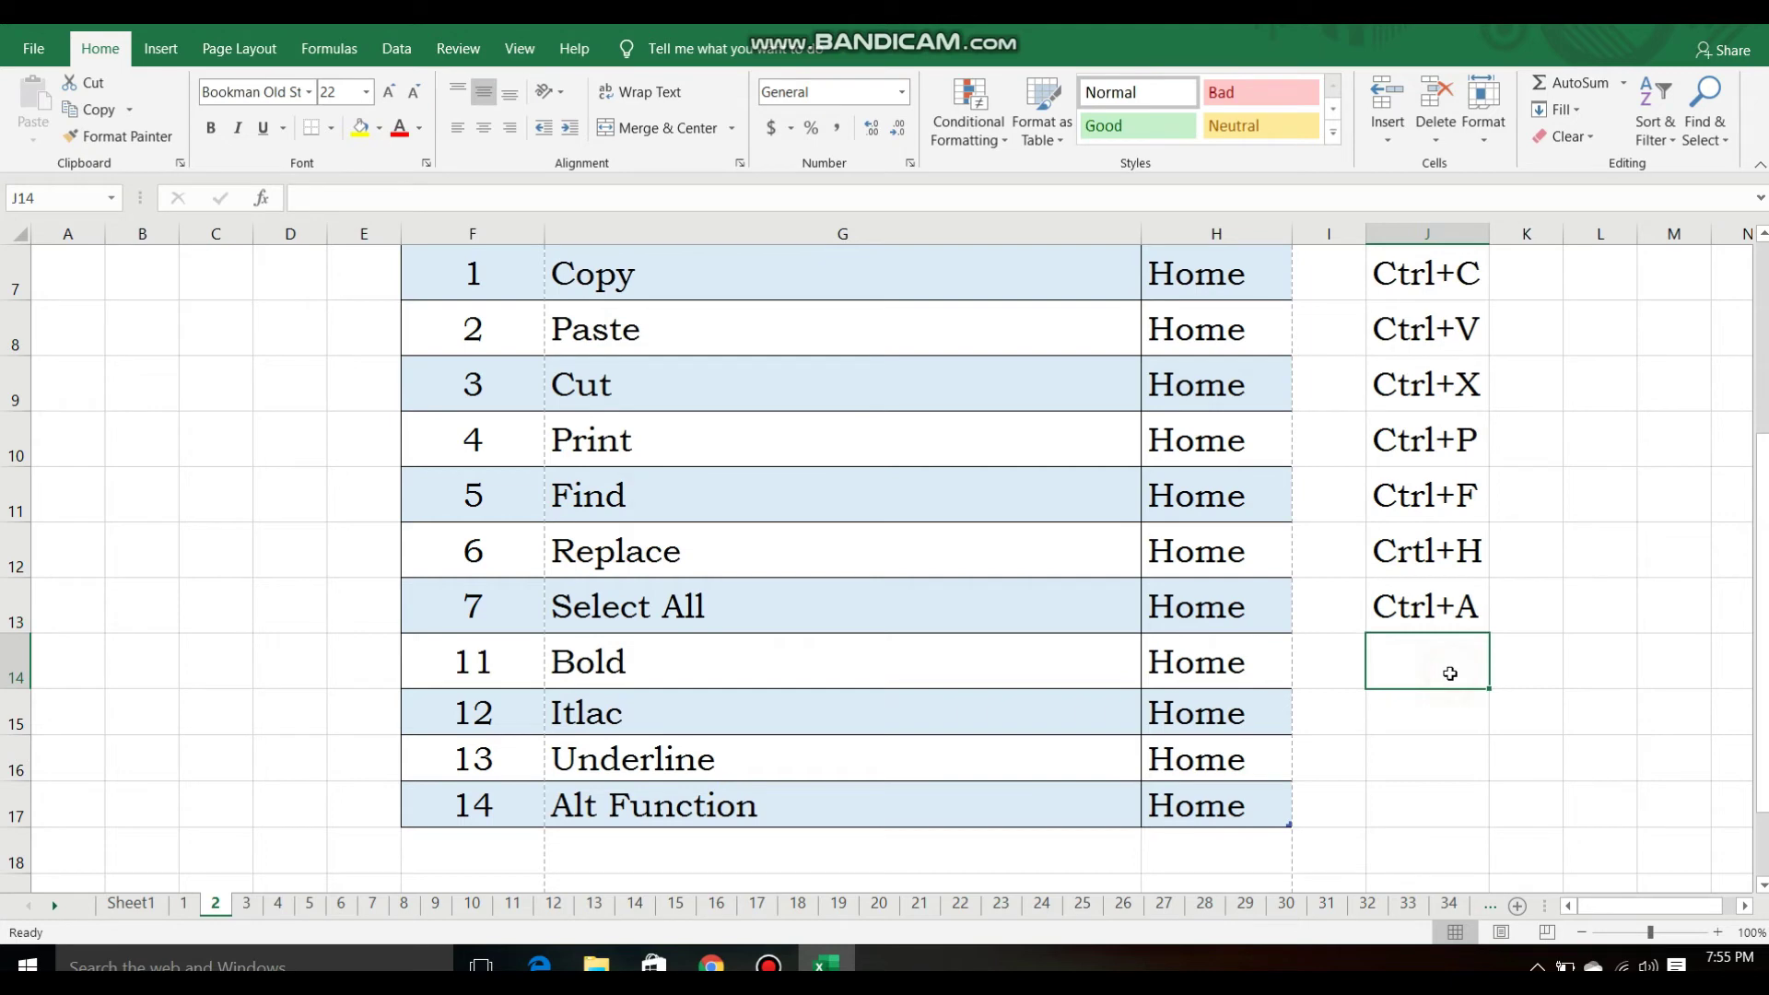
pyautogui.write('Ctrl+')
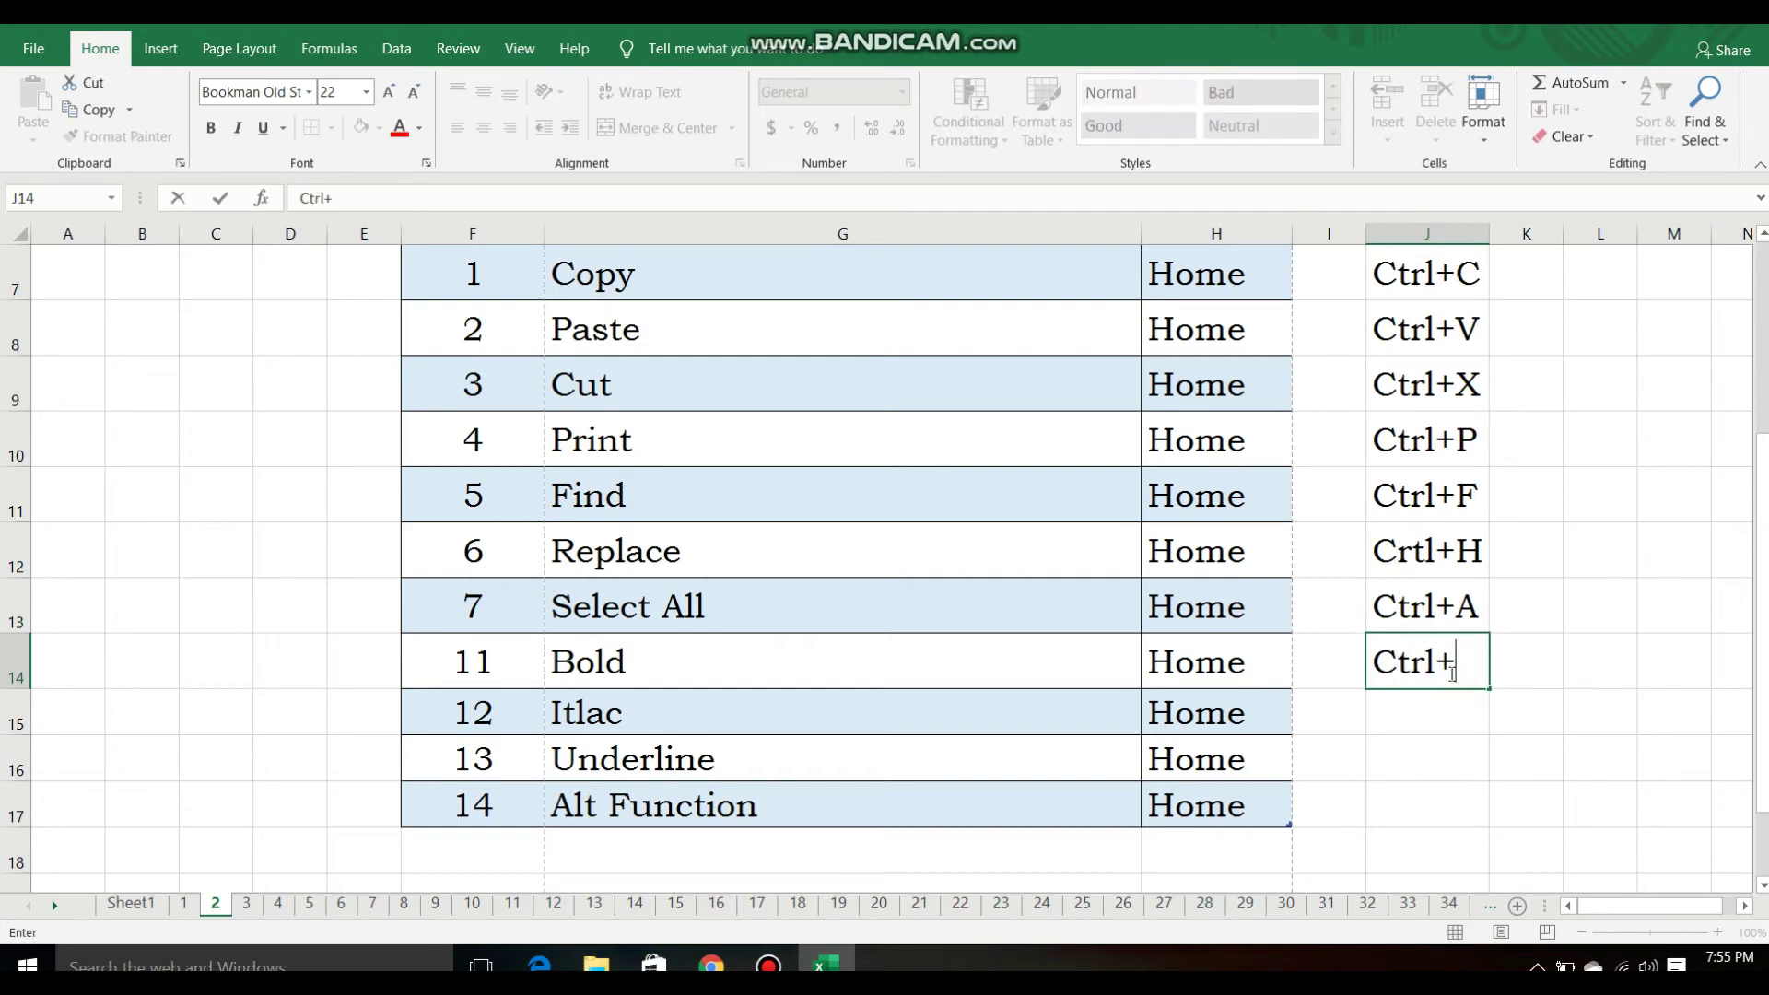
pyautogui.write('Bo')
pyautogui.press('BackSpace')
pyautogui.press('Return')
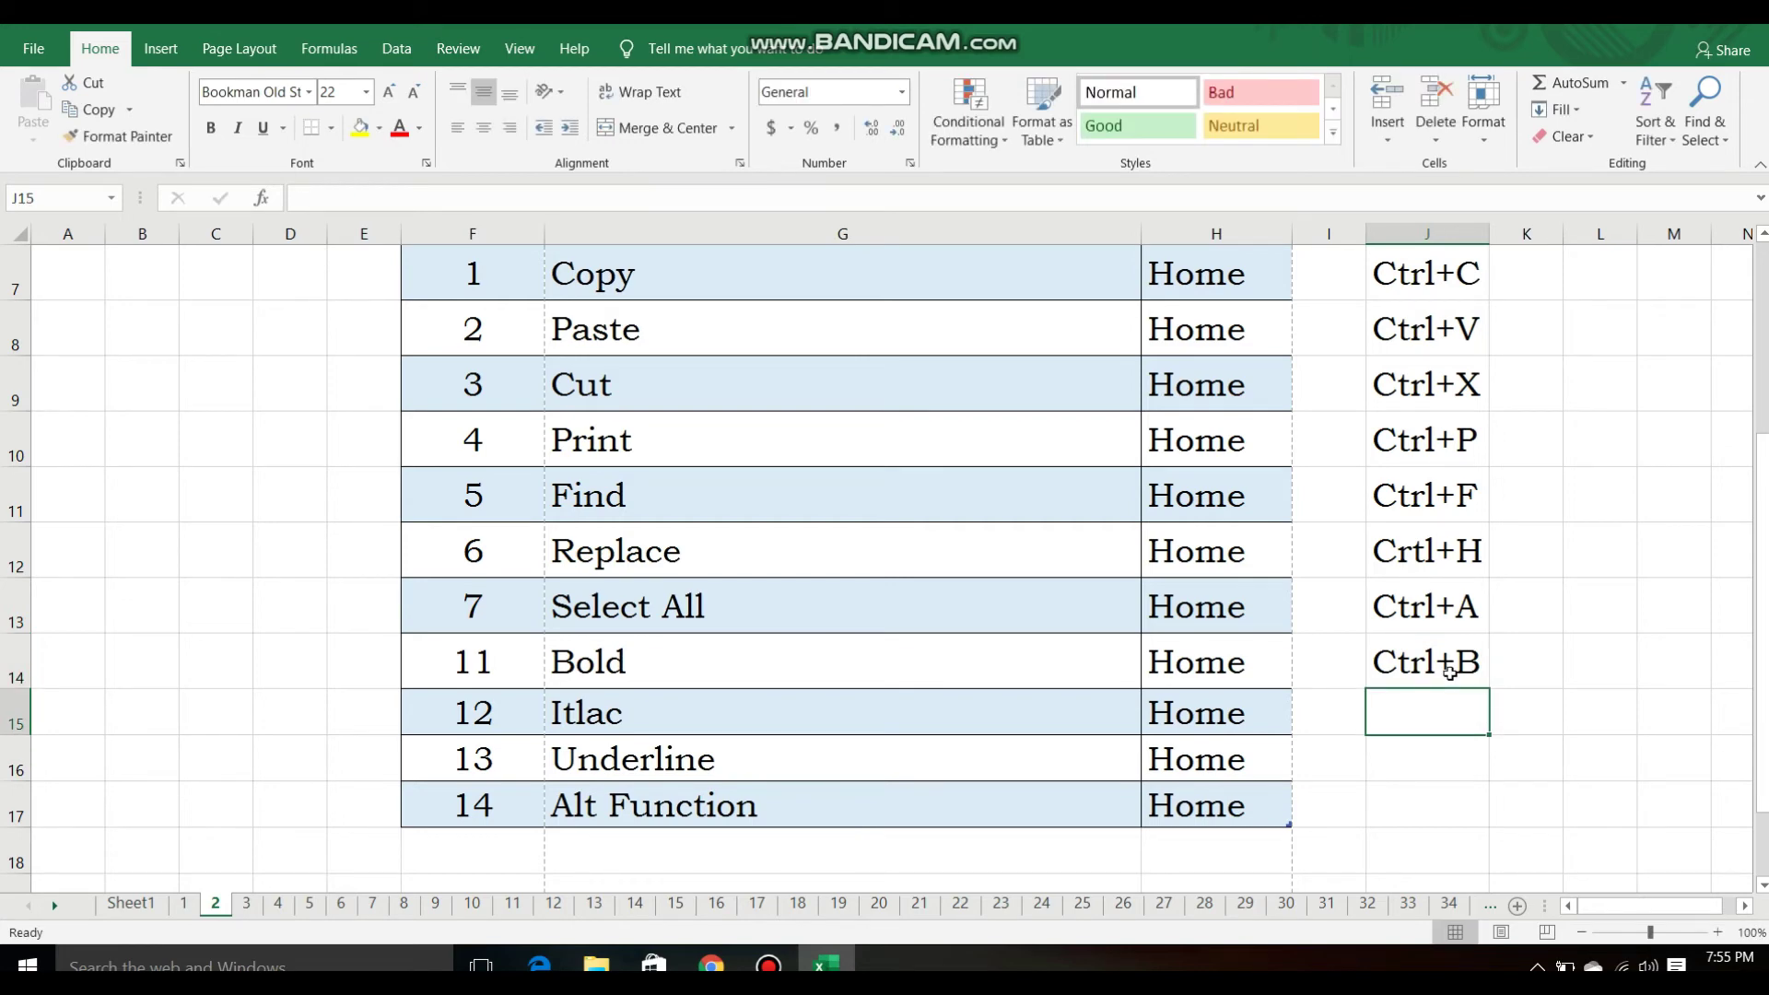
pyautogui.click(1449, 672)
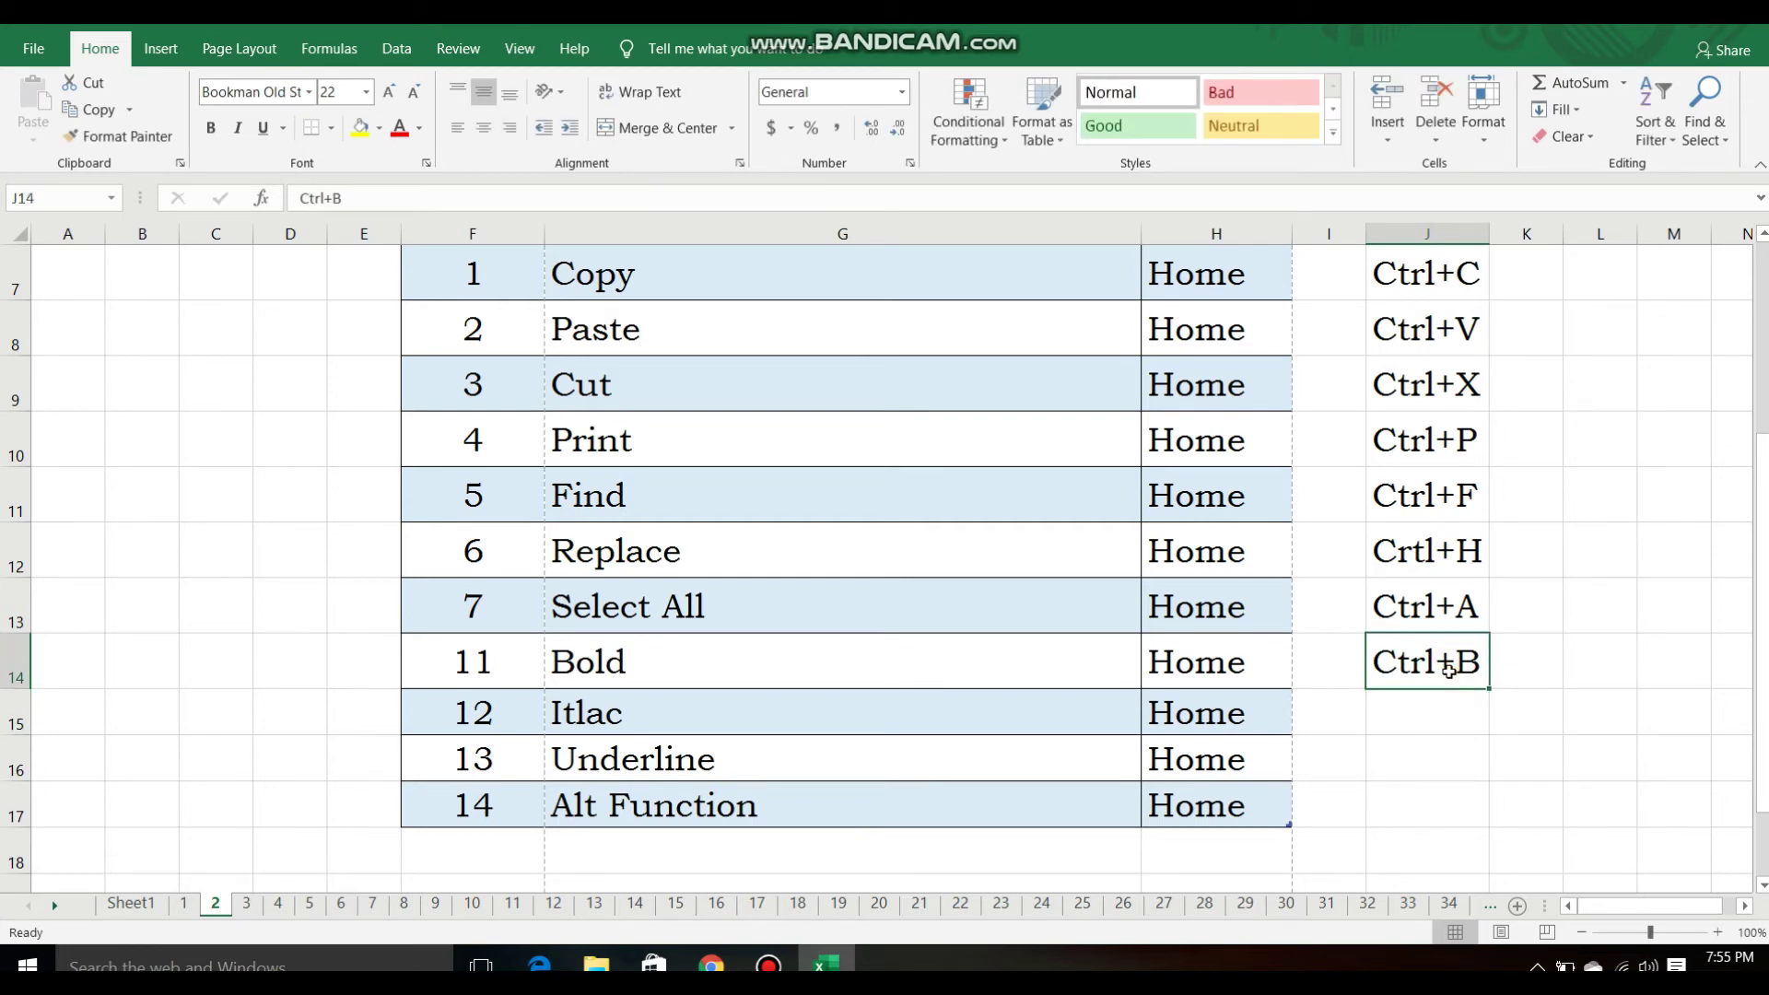
pyautogui.scroll(2, 1474, 736)
pyautogui.scroll(1, 1474, 736)
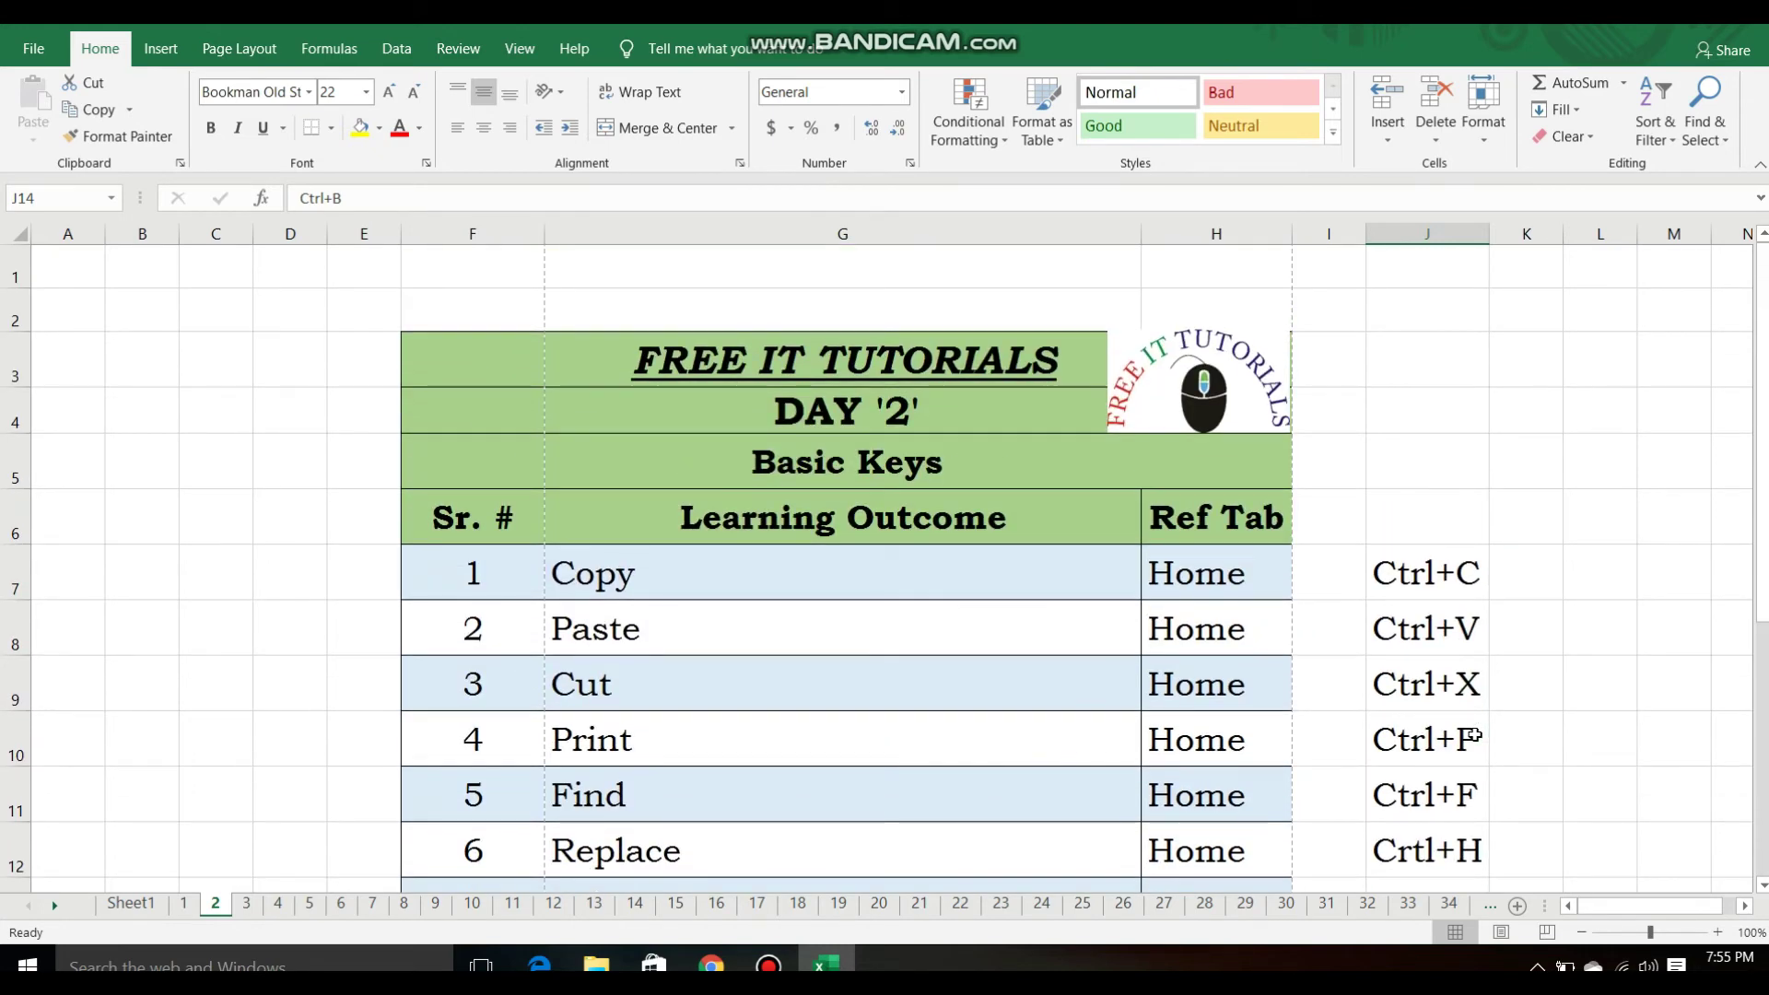
pyautogui.click(1550, 693)
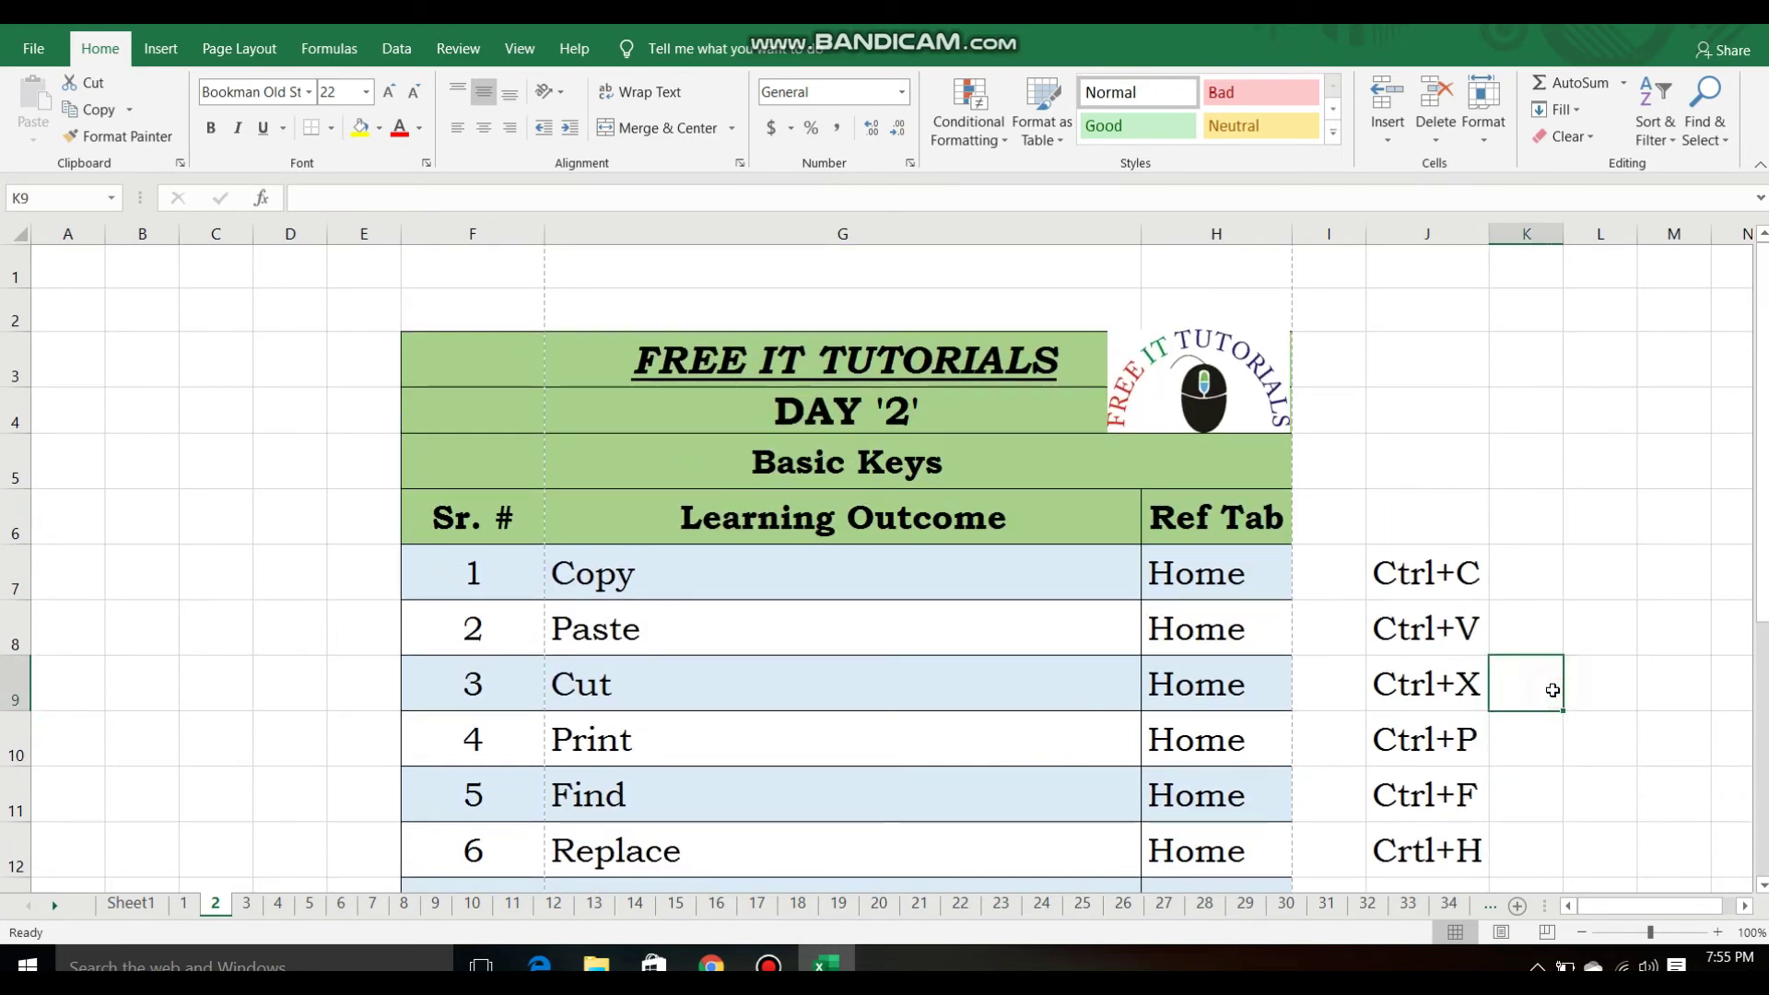
pyautogui.click(1409, 573)
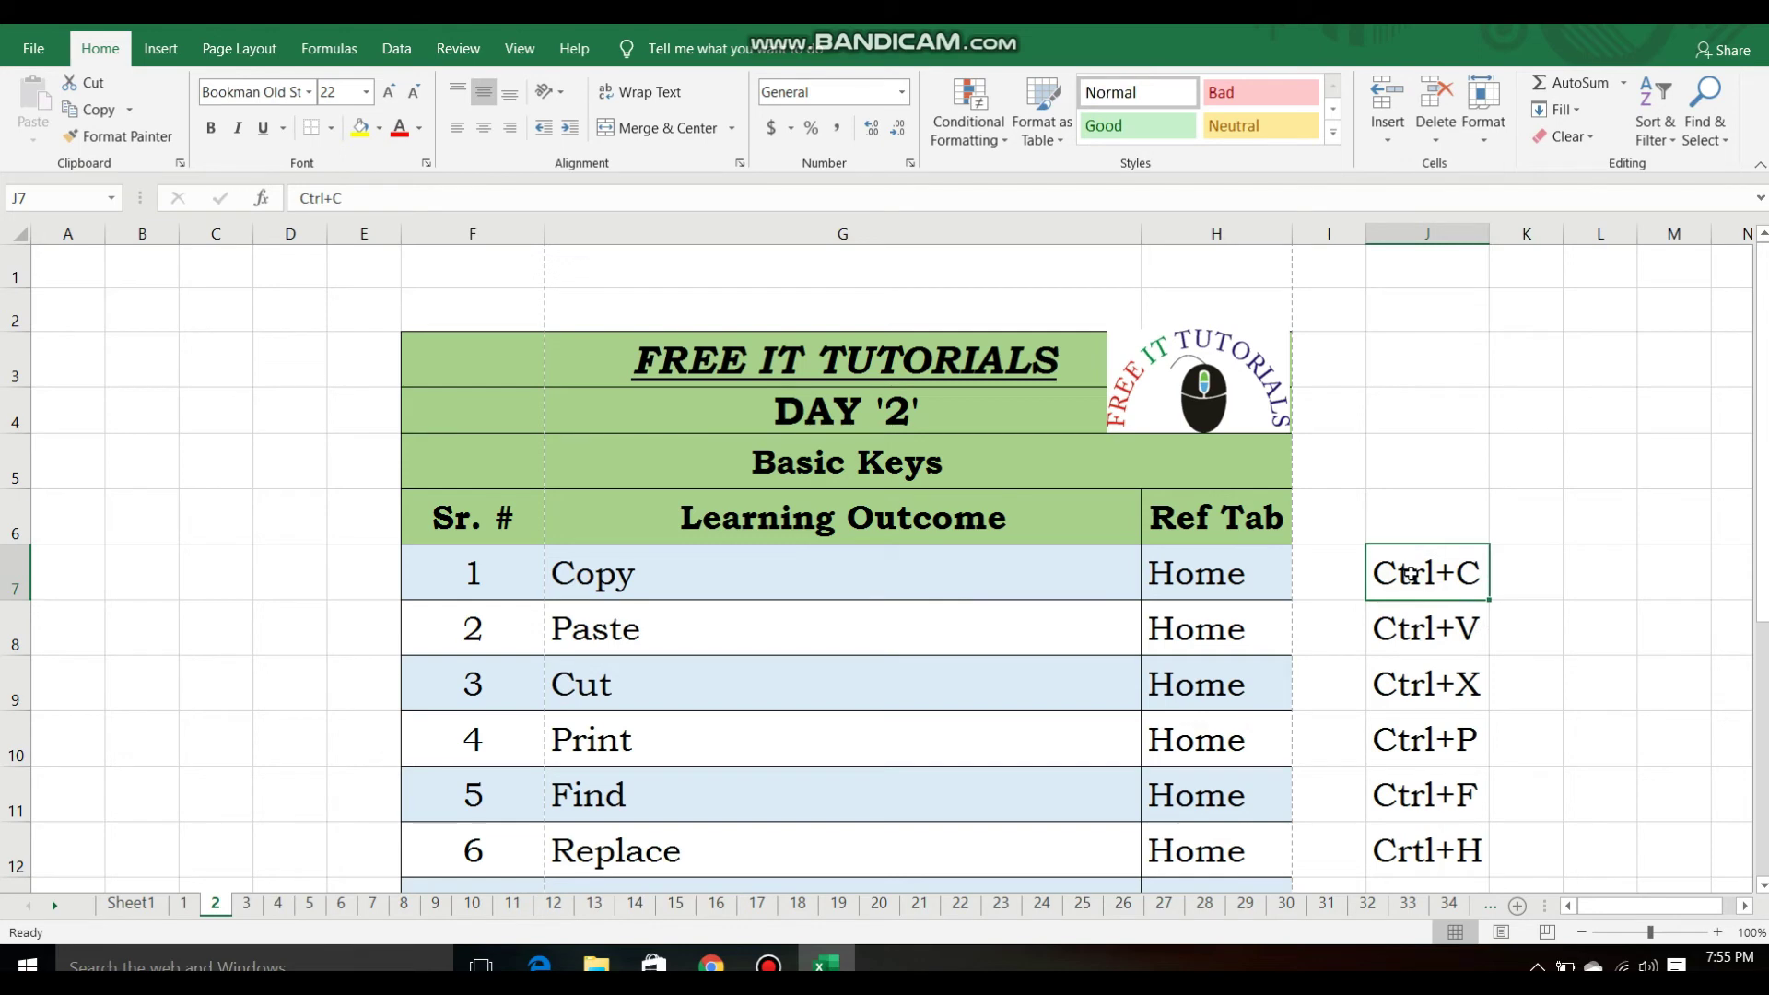
pyautogui.click(1471, 725)
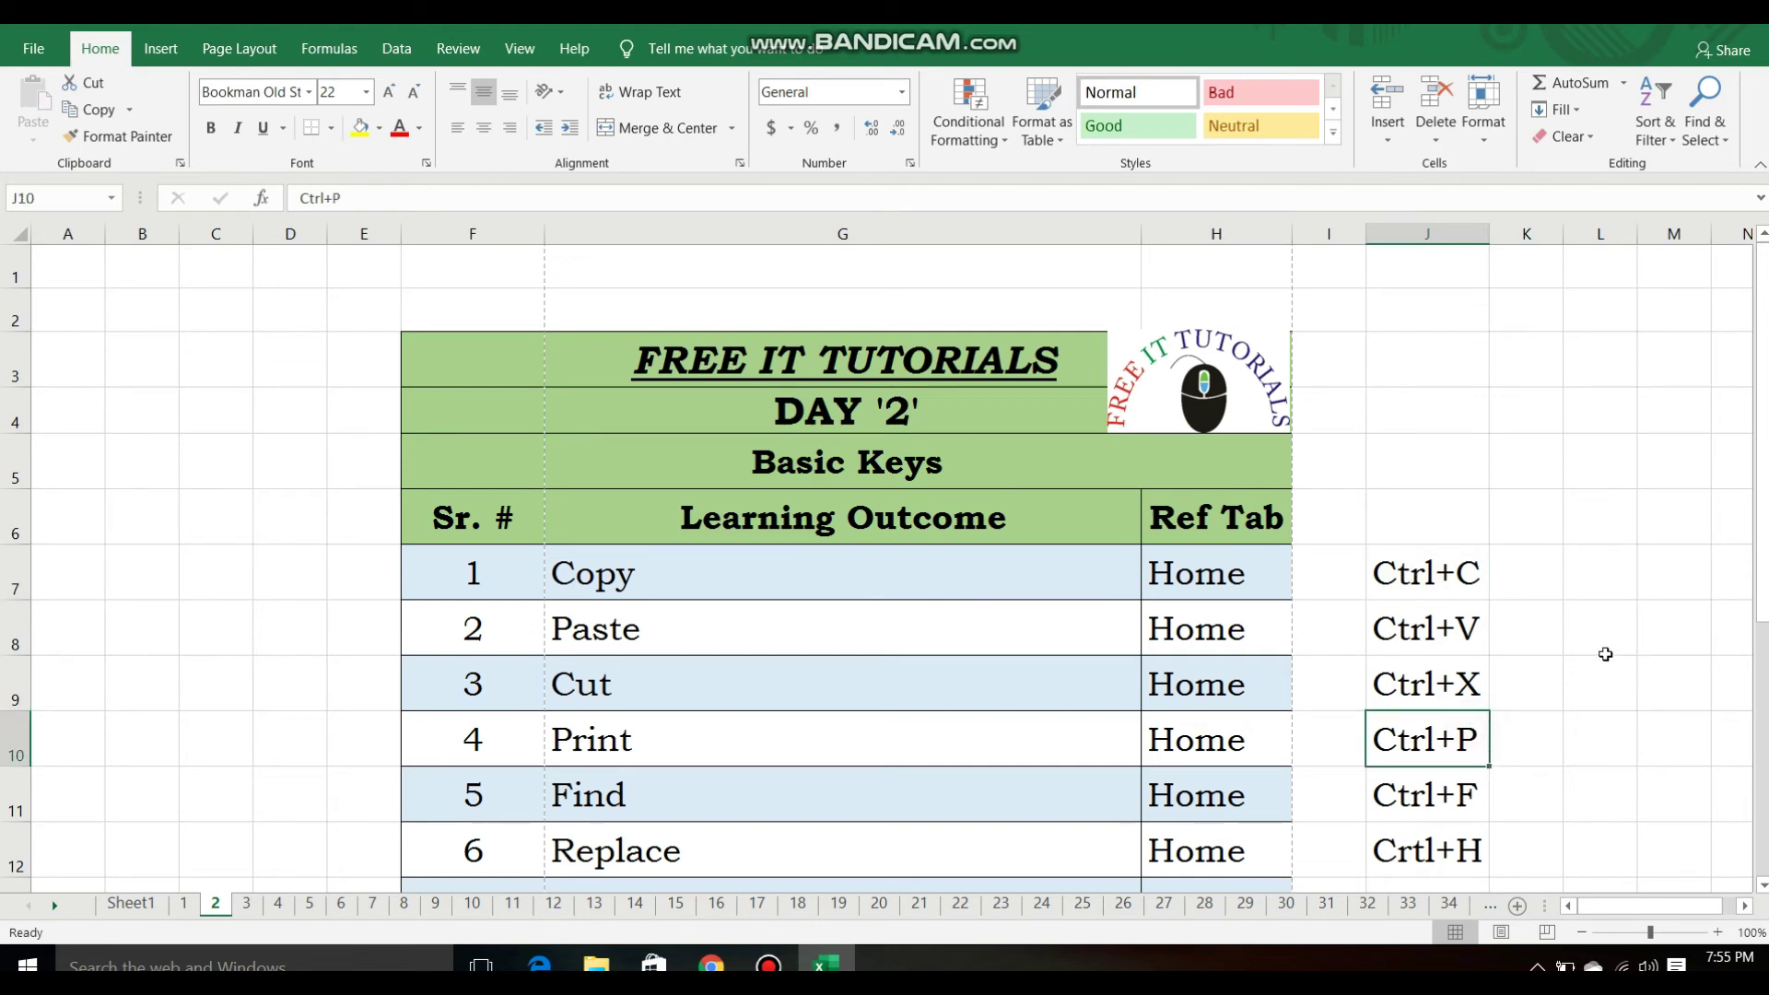
pyautogui.scroll(-4, 1604, 654)
pyautogui.scroll(2, 1604, 654)
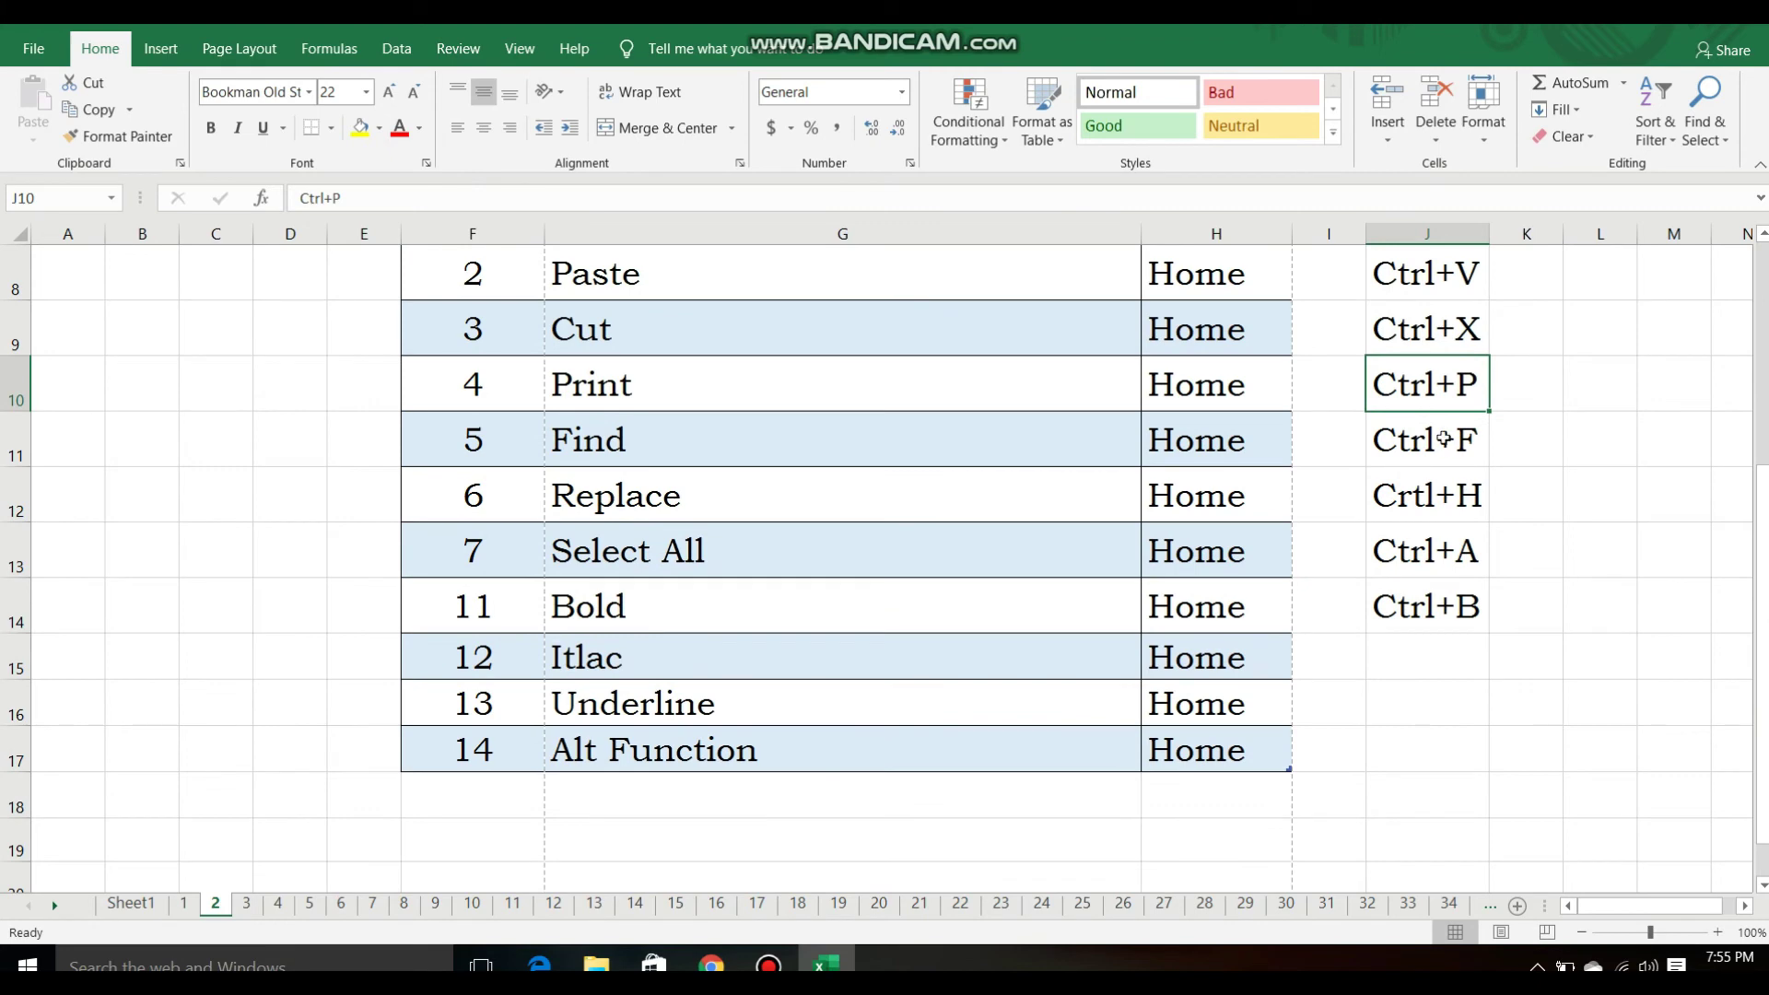
pyautogui.click(1442, 439)
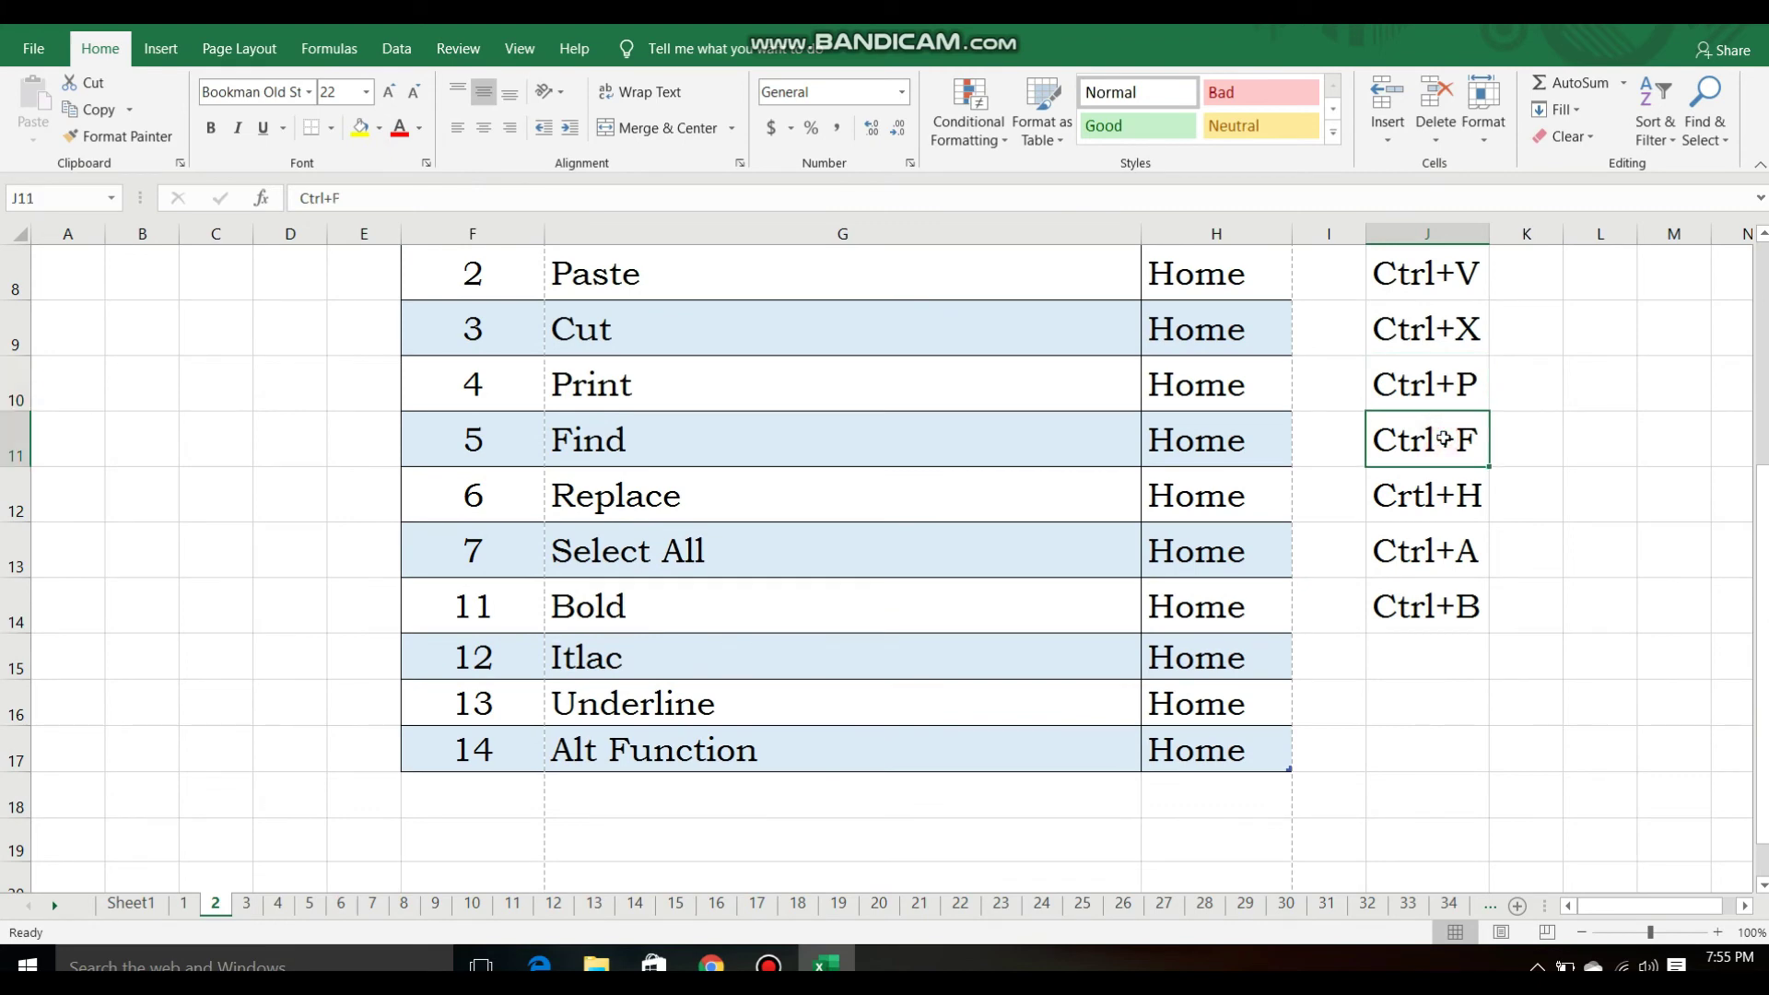
pyautogui.click(1437, 547)
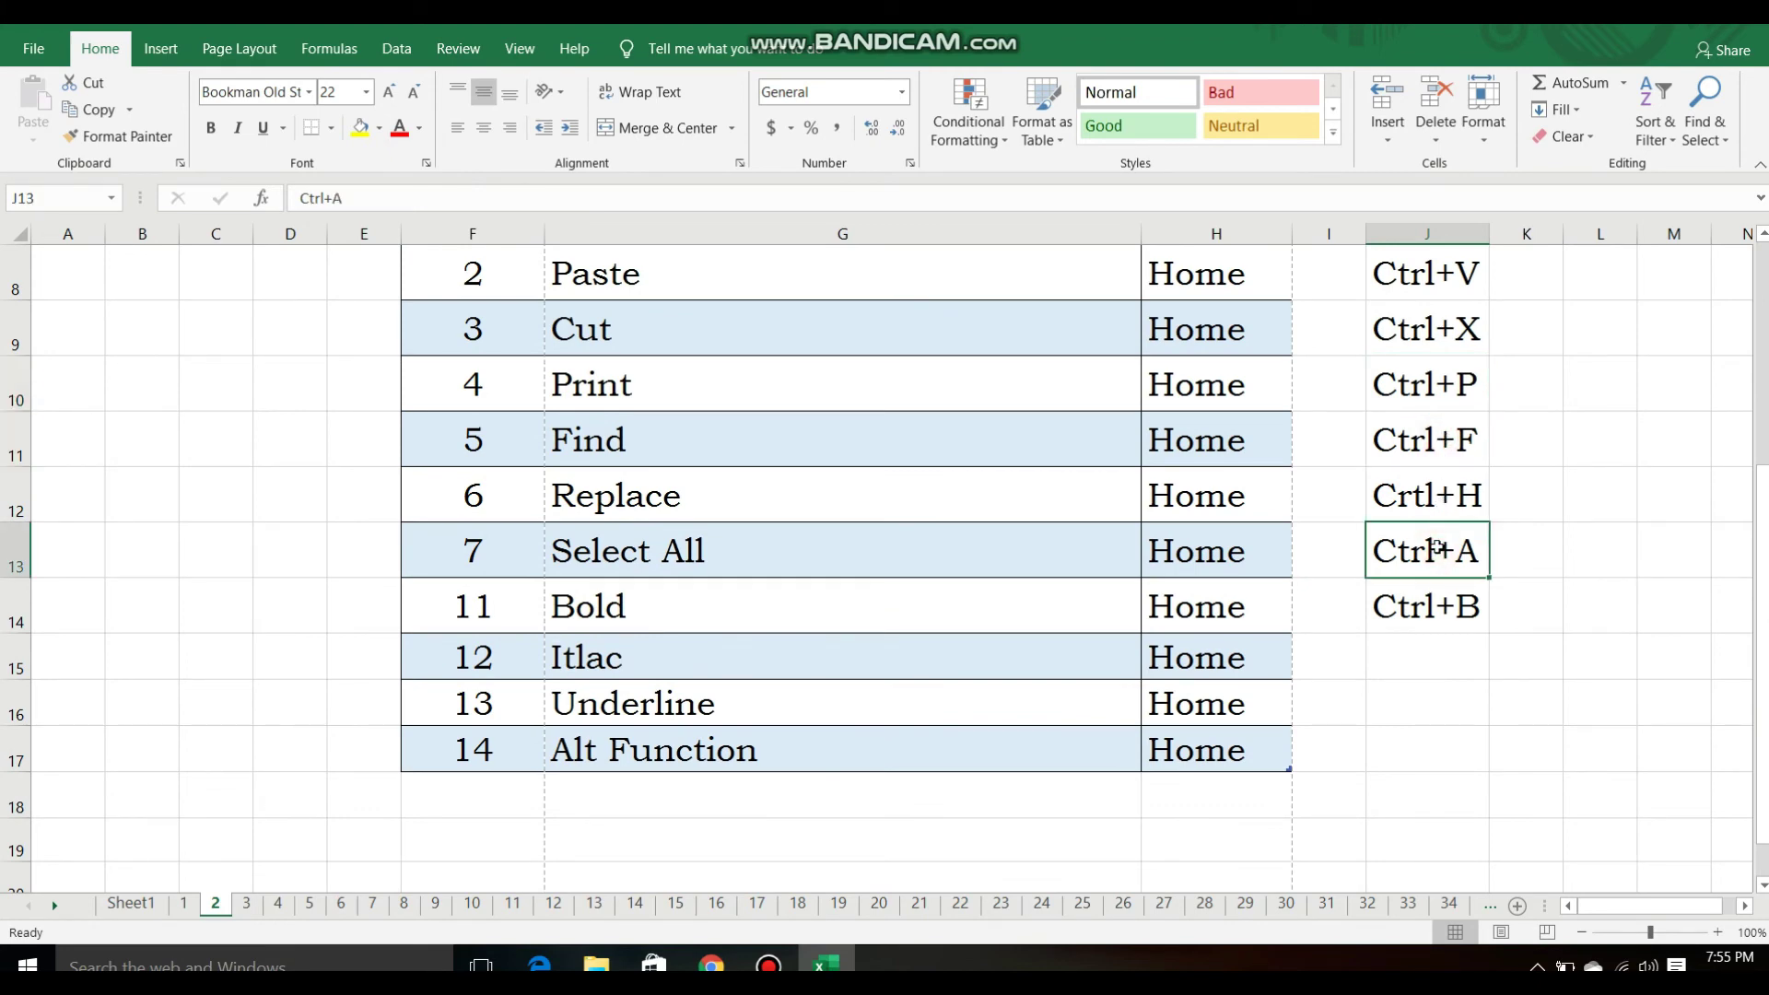
pyautogui.click(1424, 590)
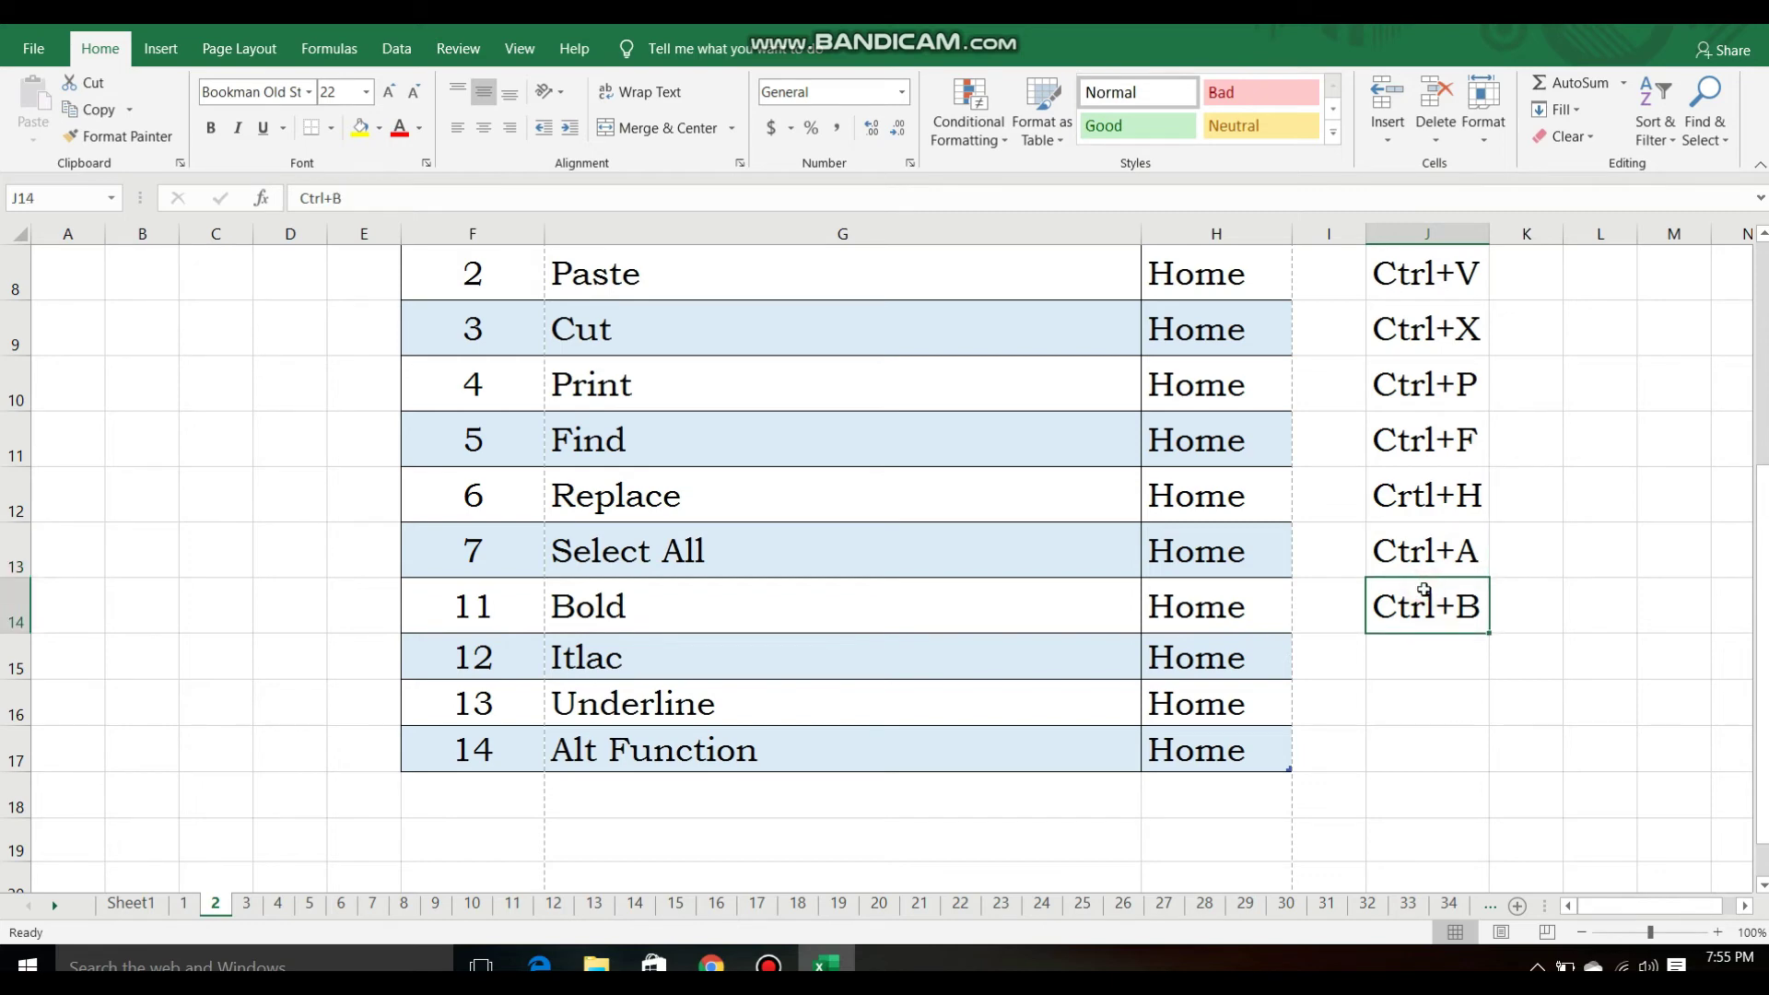
pyautogui.click(1437, 650)
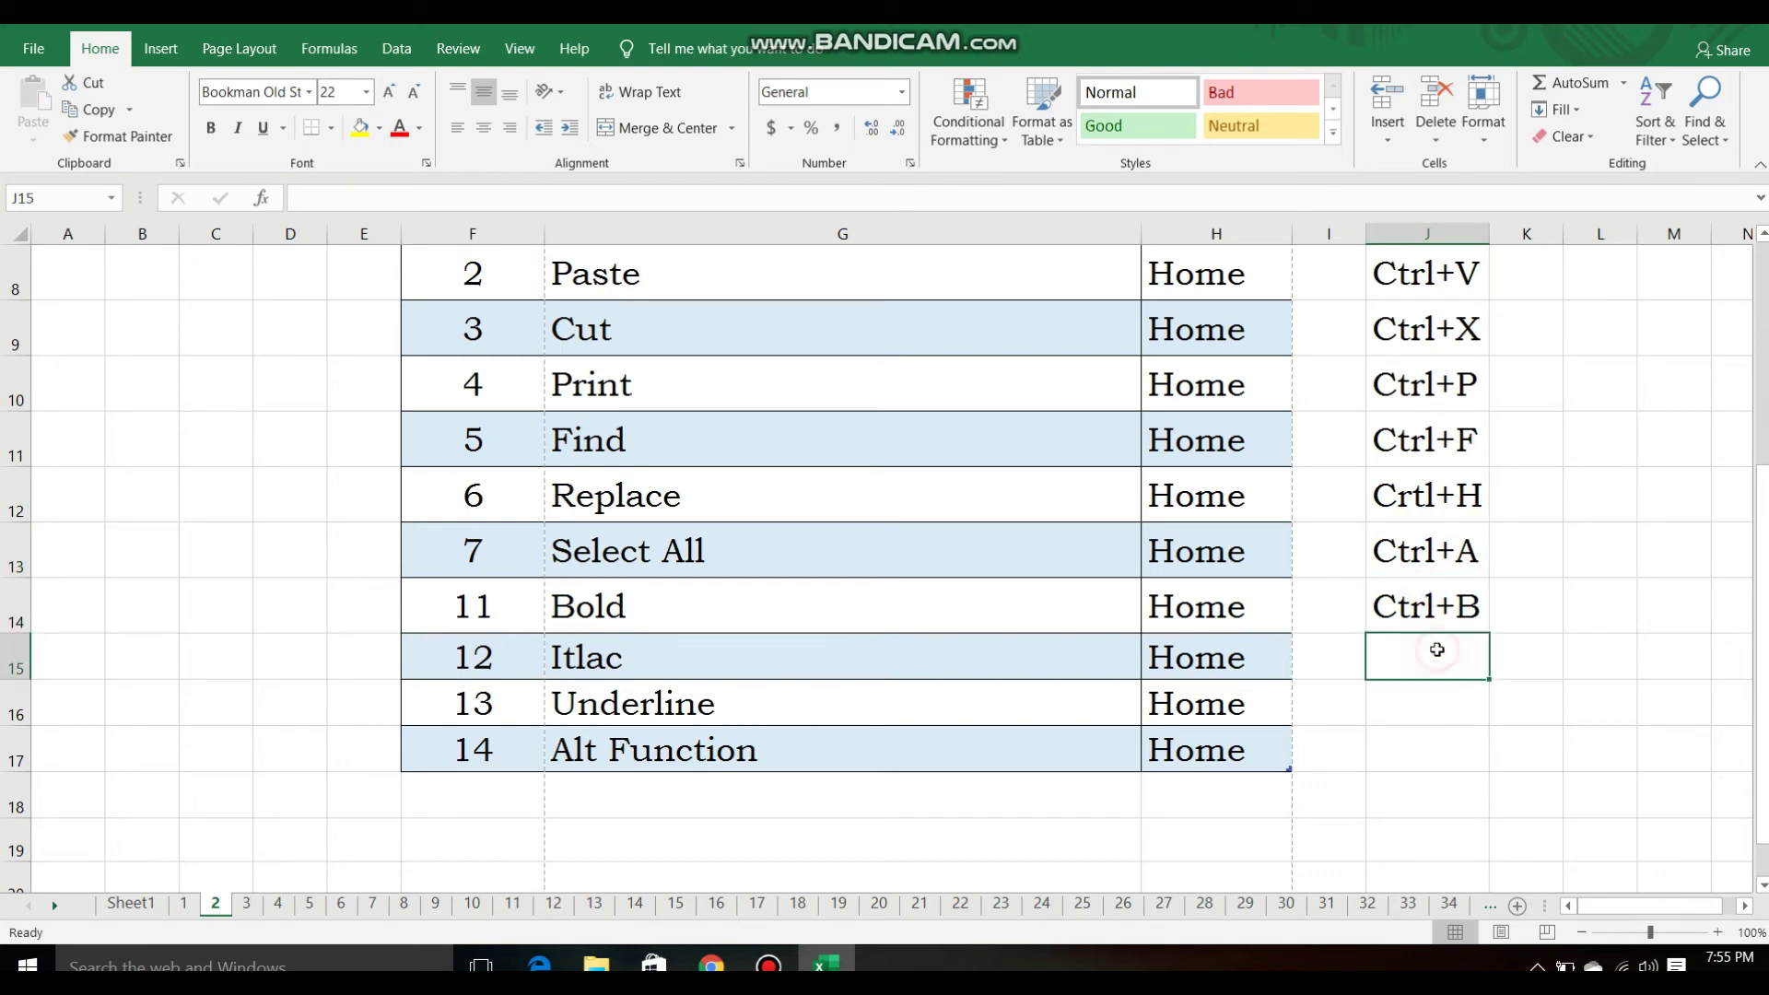
# Enter Ctrl+I in J15, then apply and remove italic on it
pyautogui.write('Ctrl+')
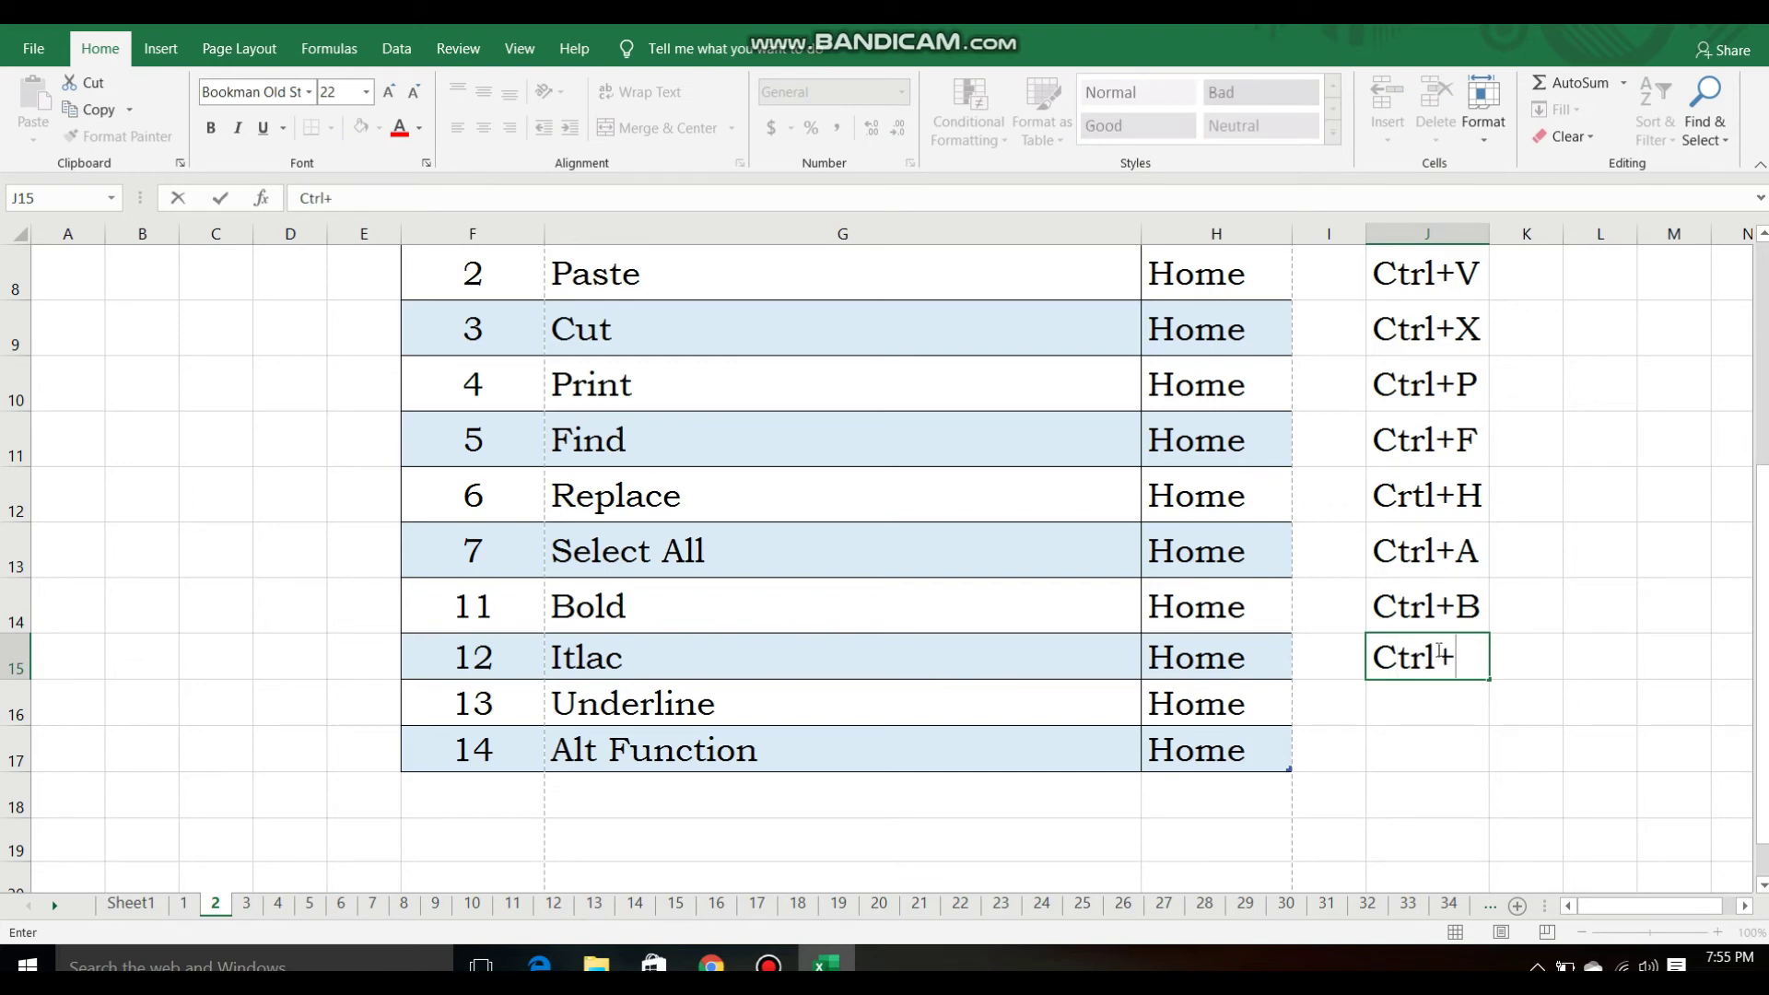
pyautogui.write('I')
pyautogui.press('Return')
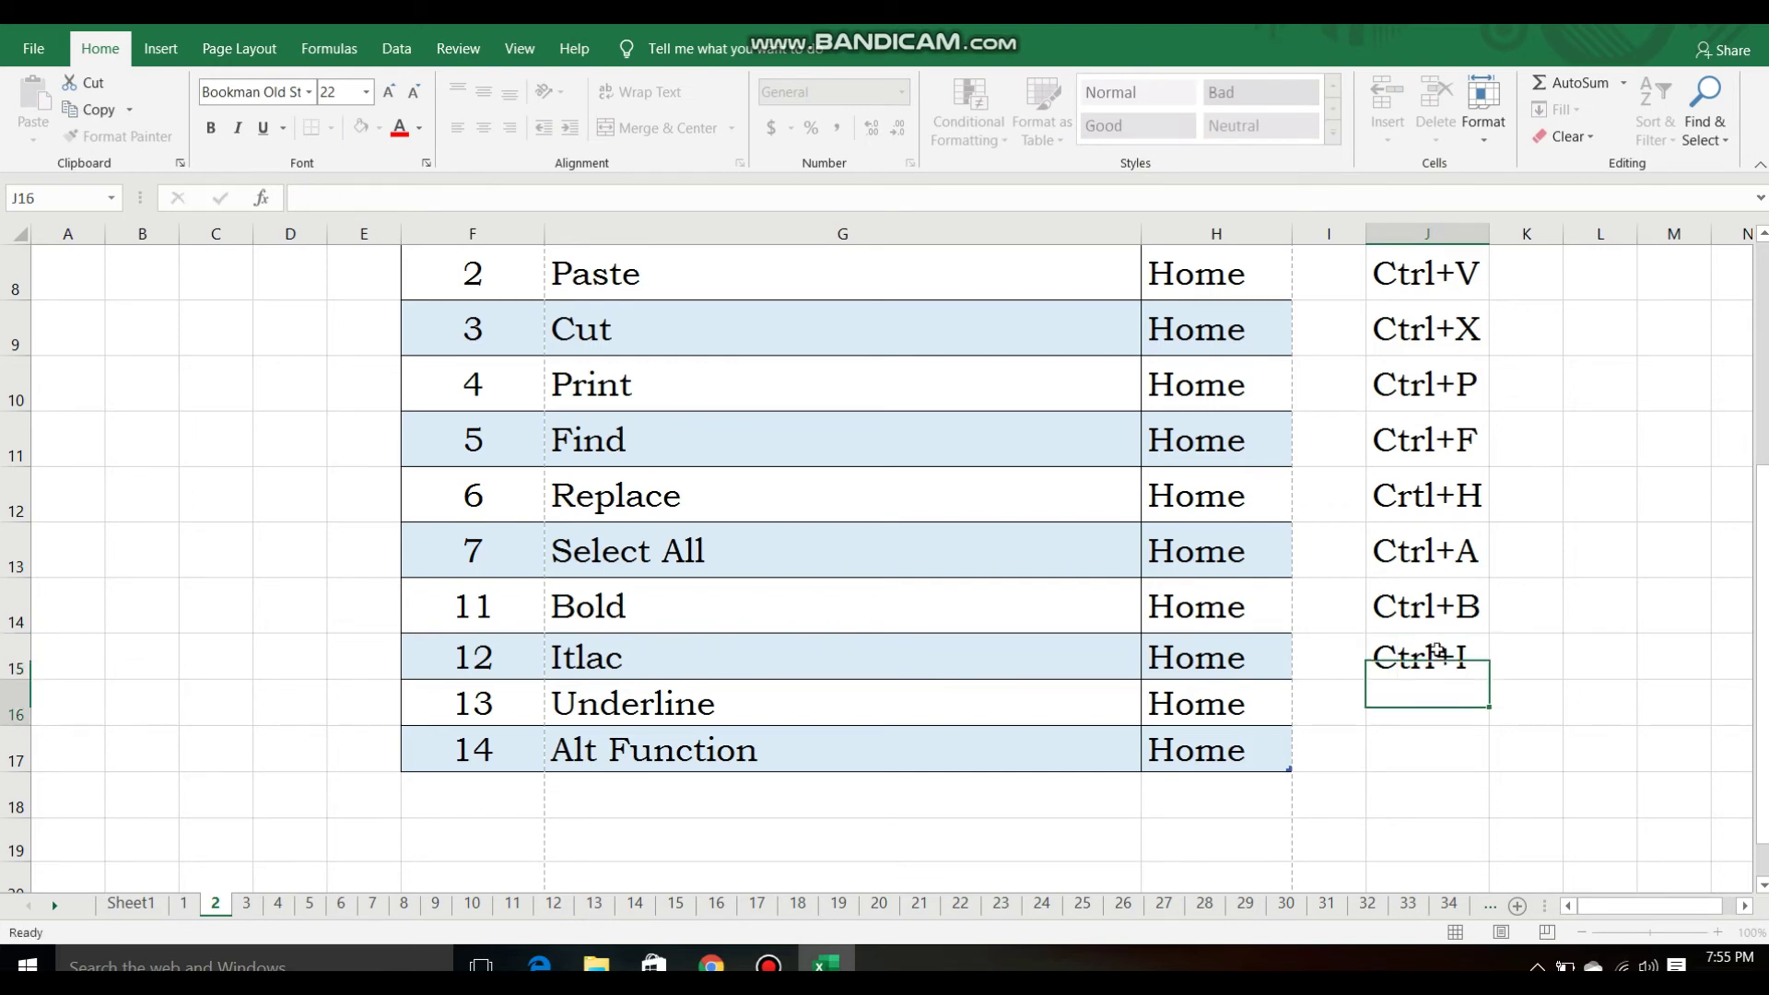
pyautogui.click(1437, 650)
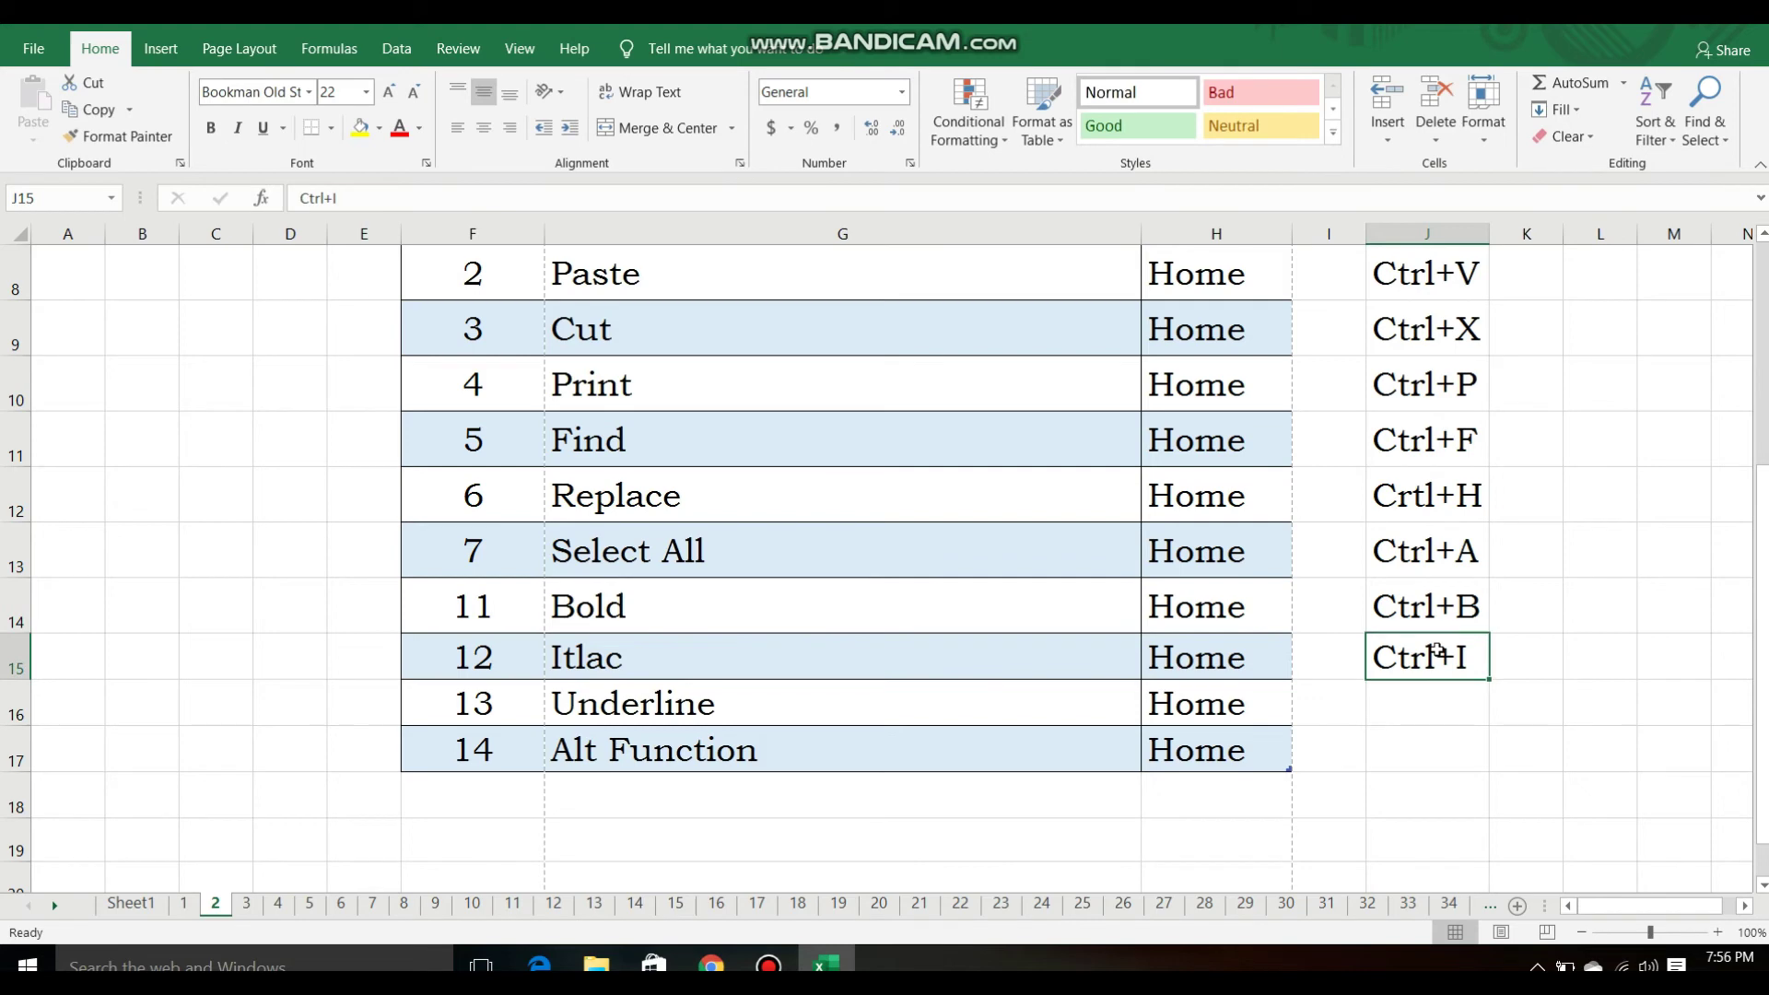
pyautogui.hotkey('ctrl', 'i')
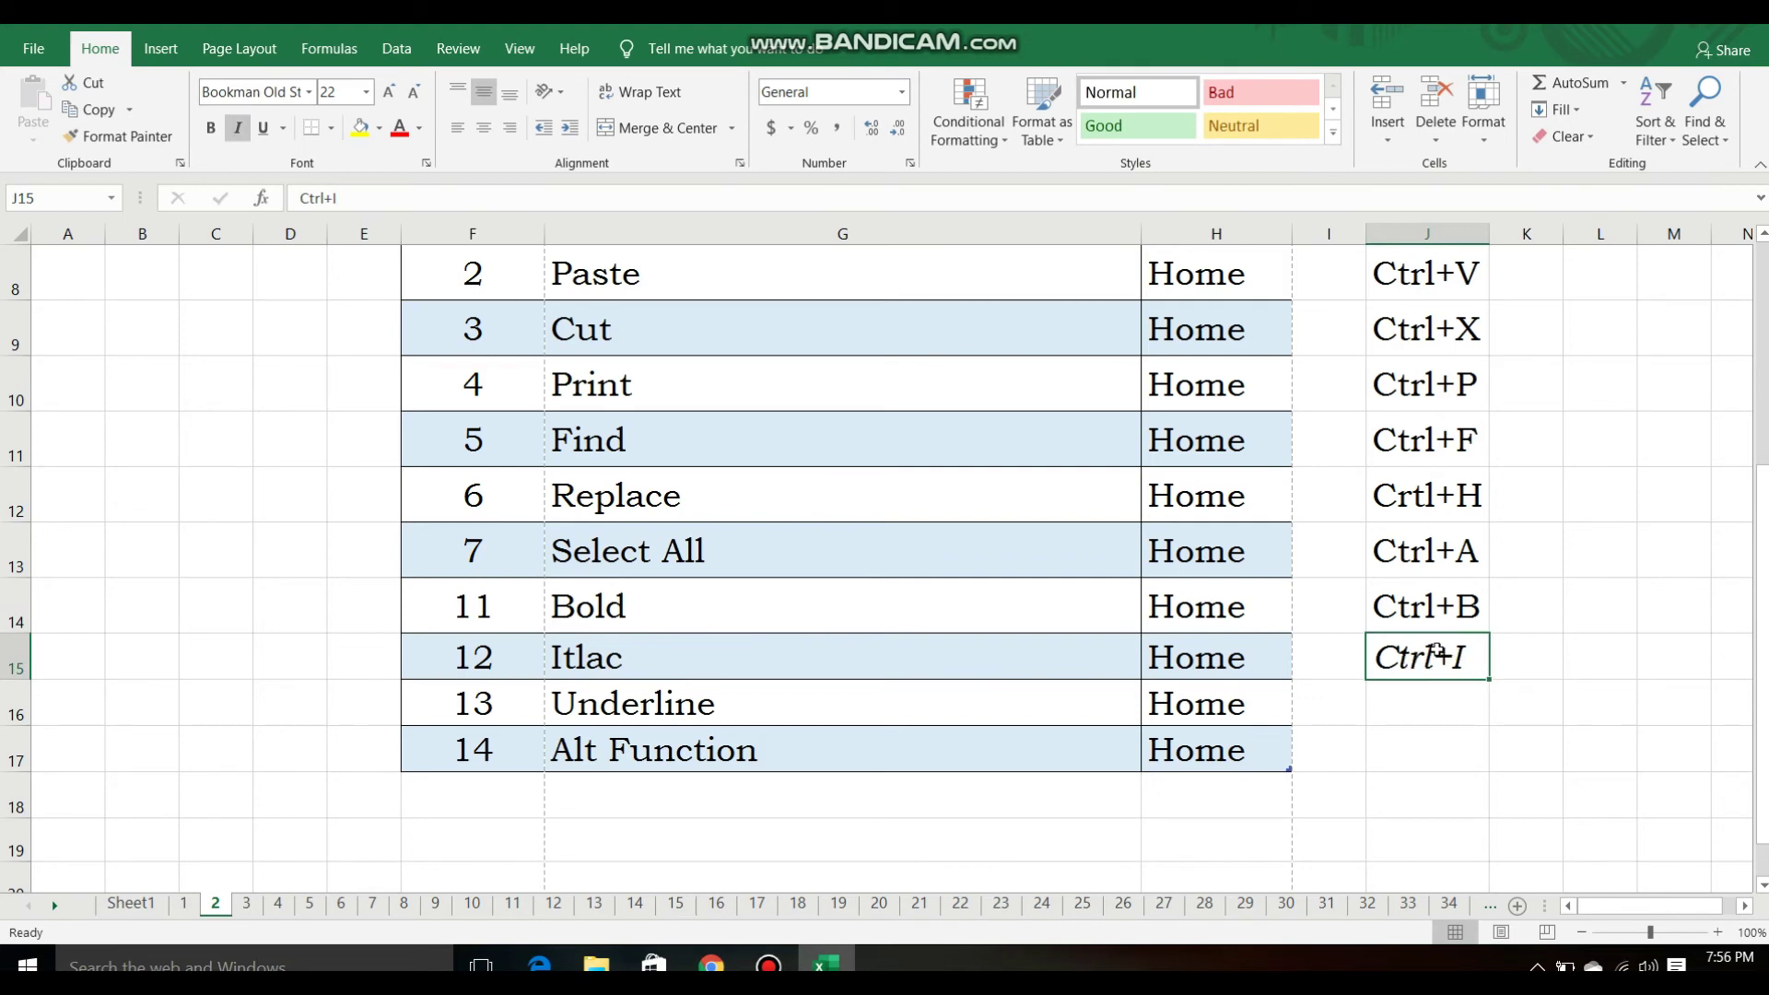
pyautogui.click(1584, 700)
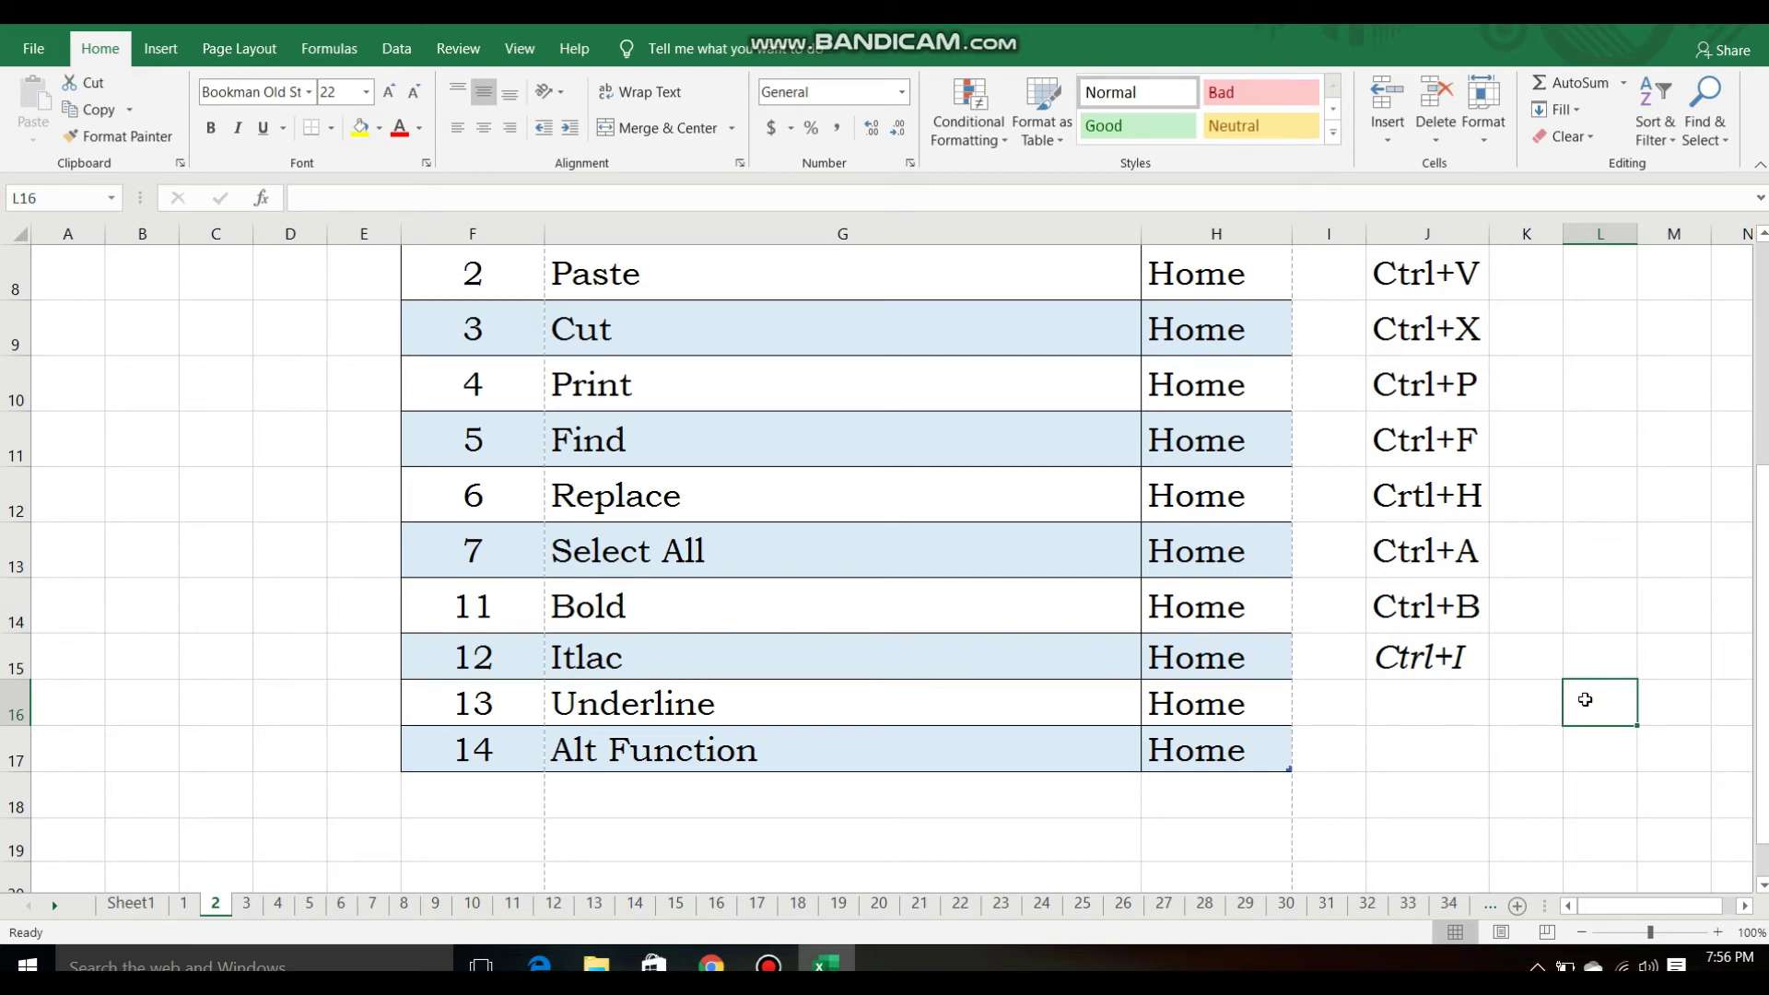
pyautogui.click(1452, 664)
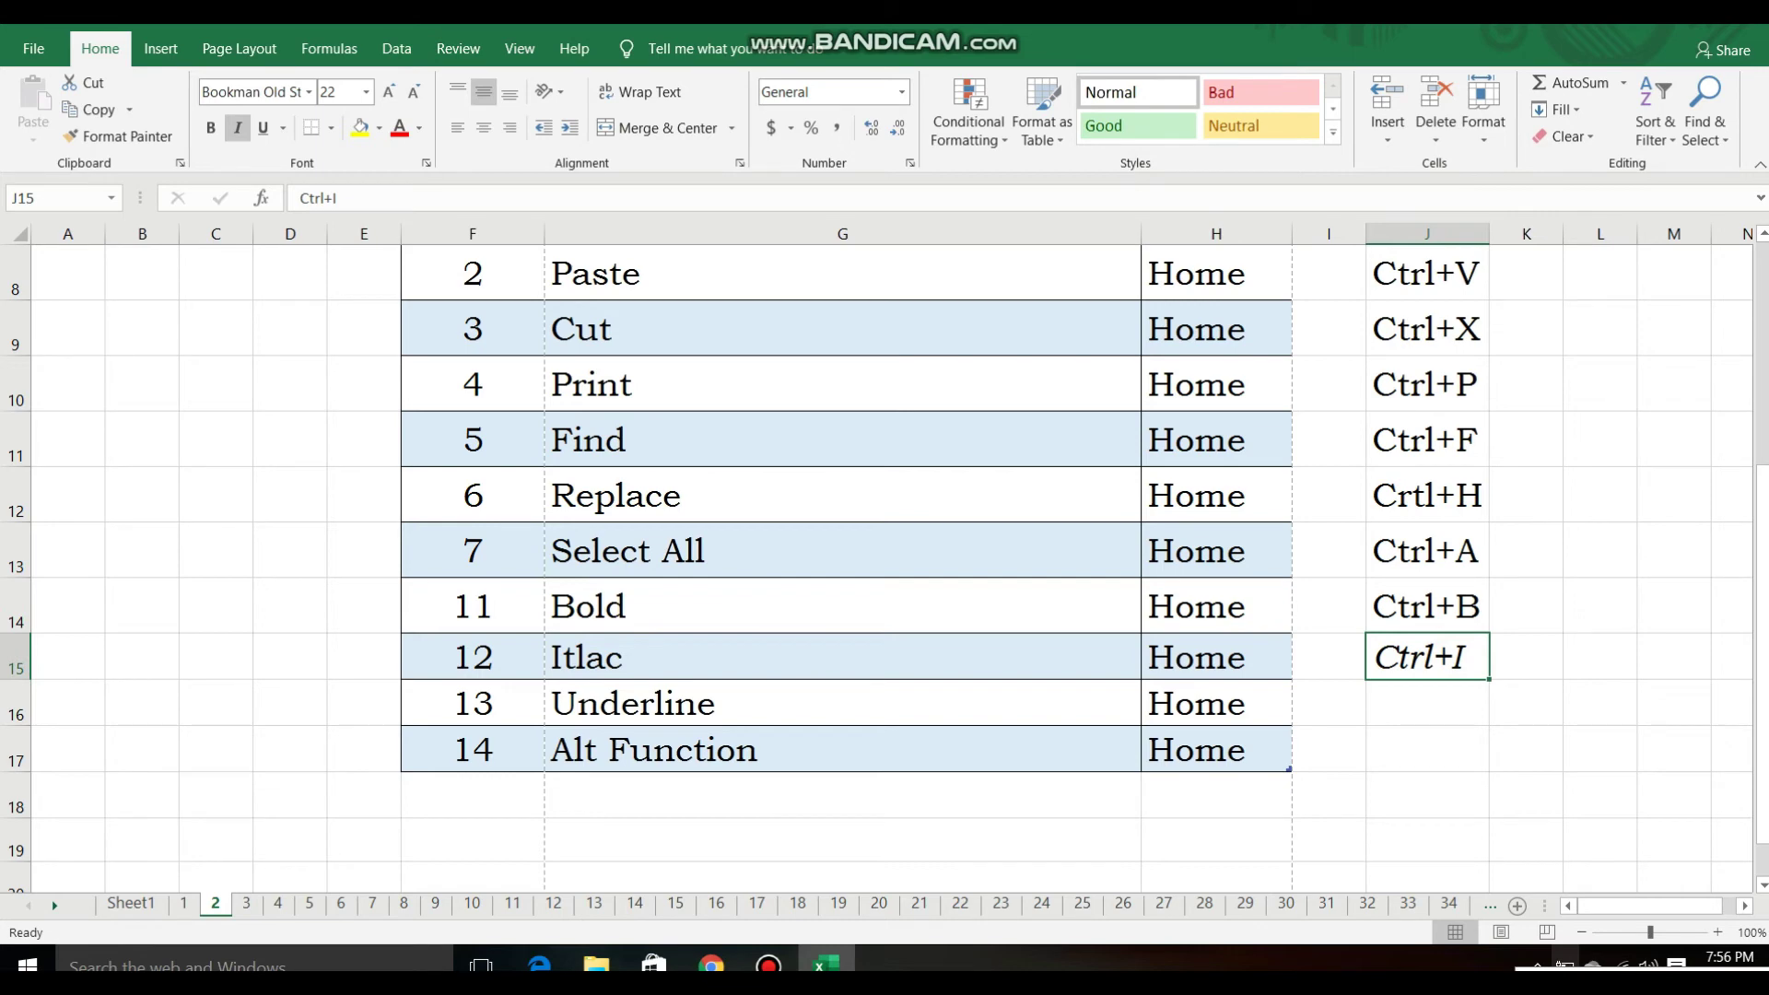
pyautogui.hotkey('ctrl', 'i')
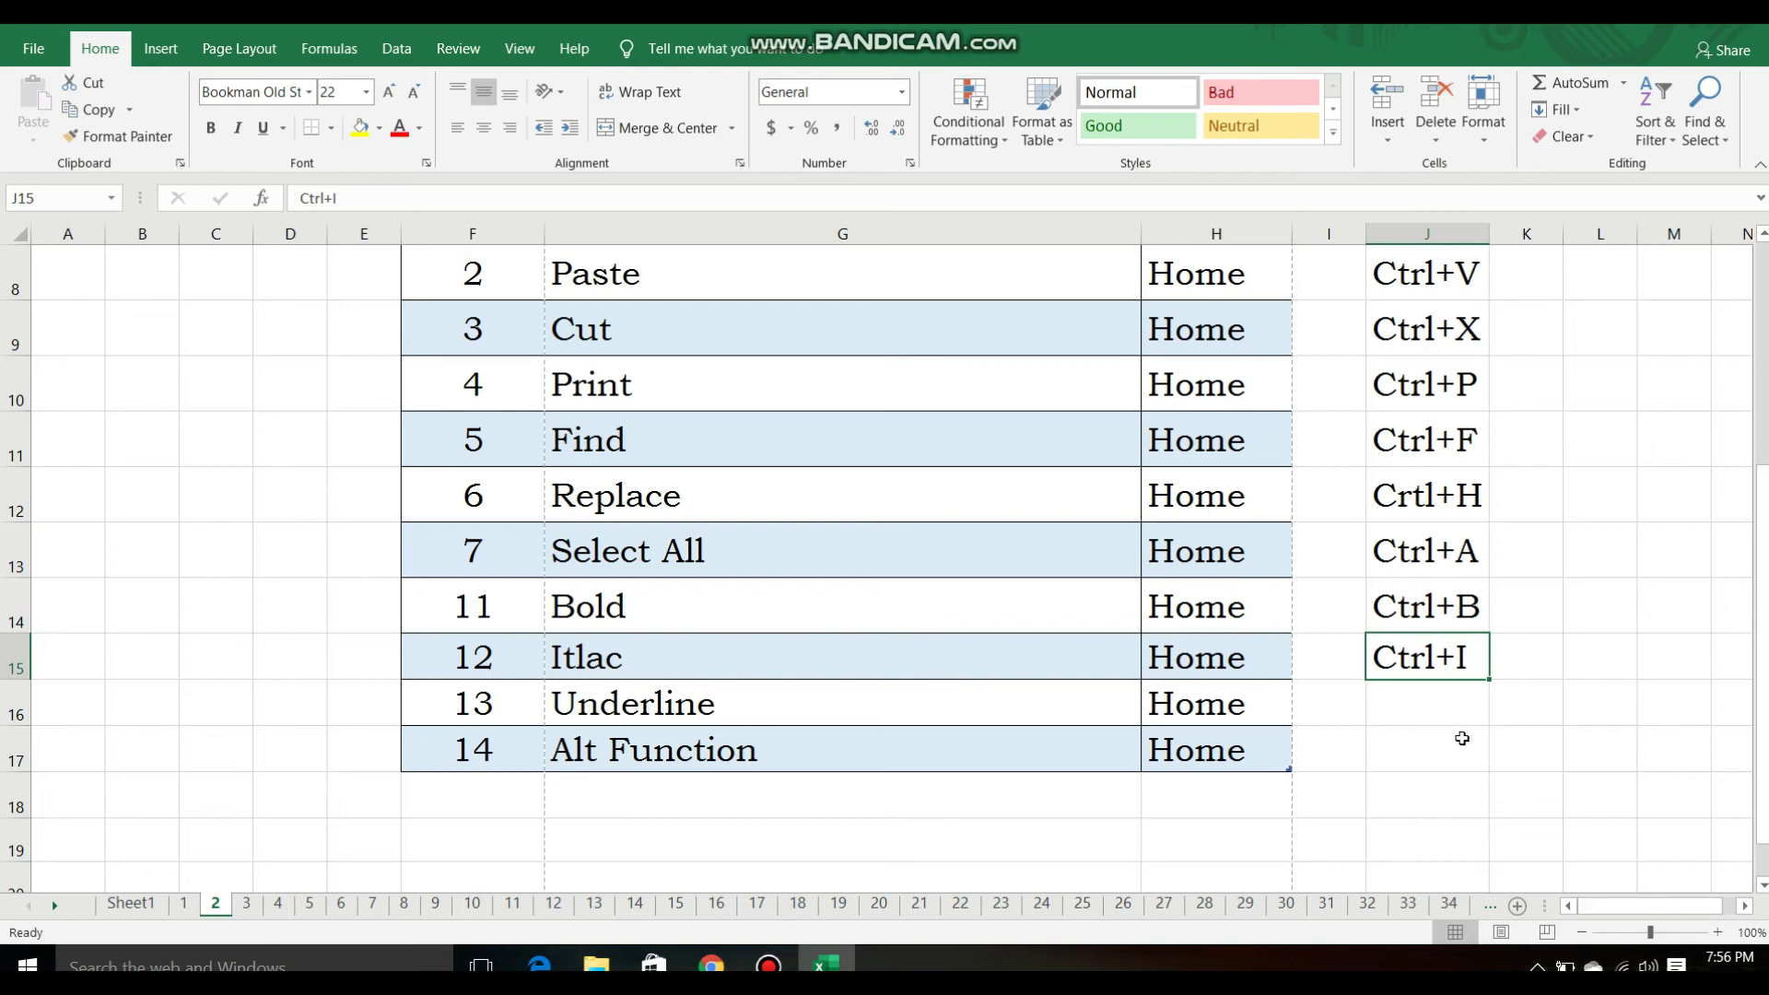
pyautogui.click(1452, 707)
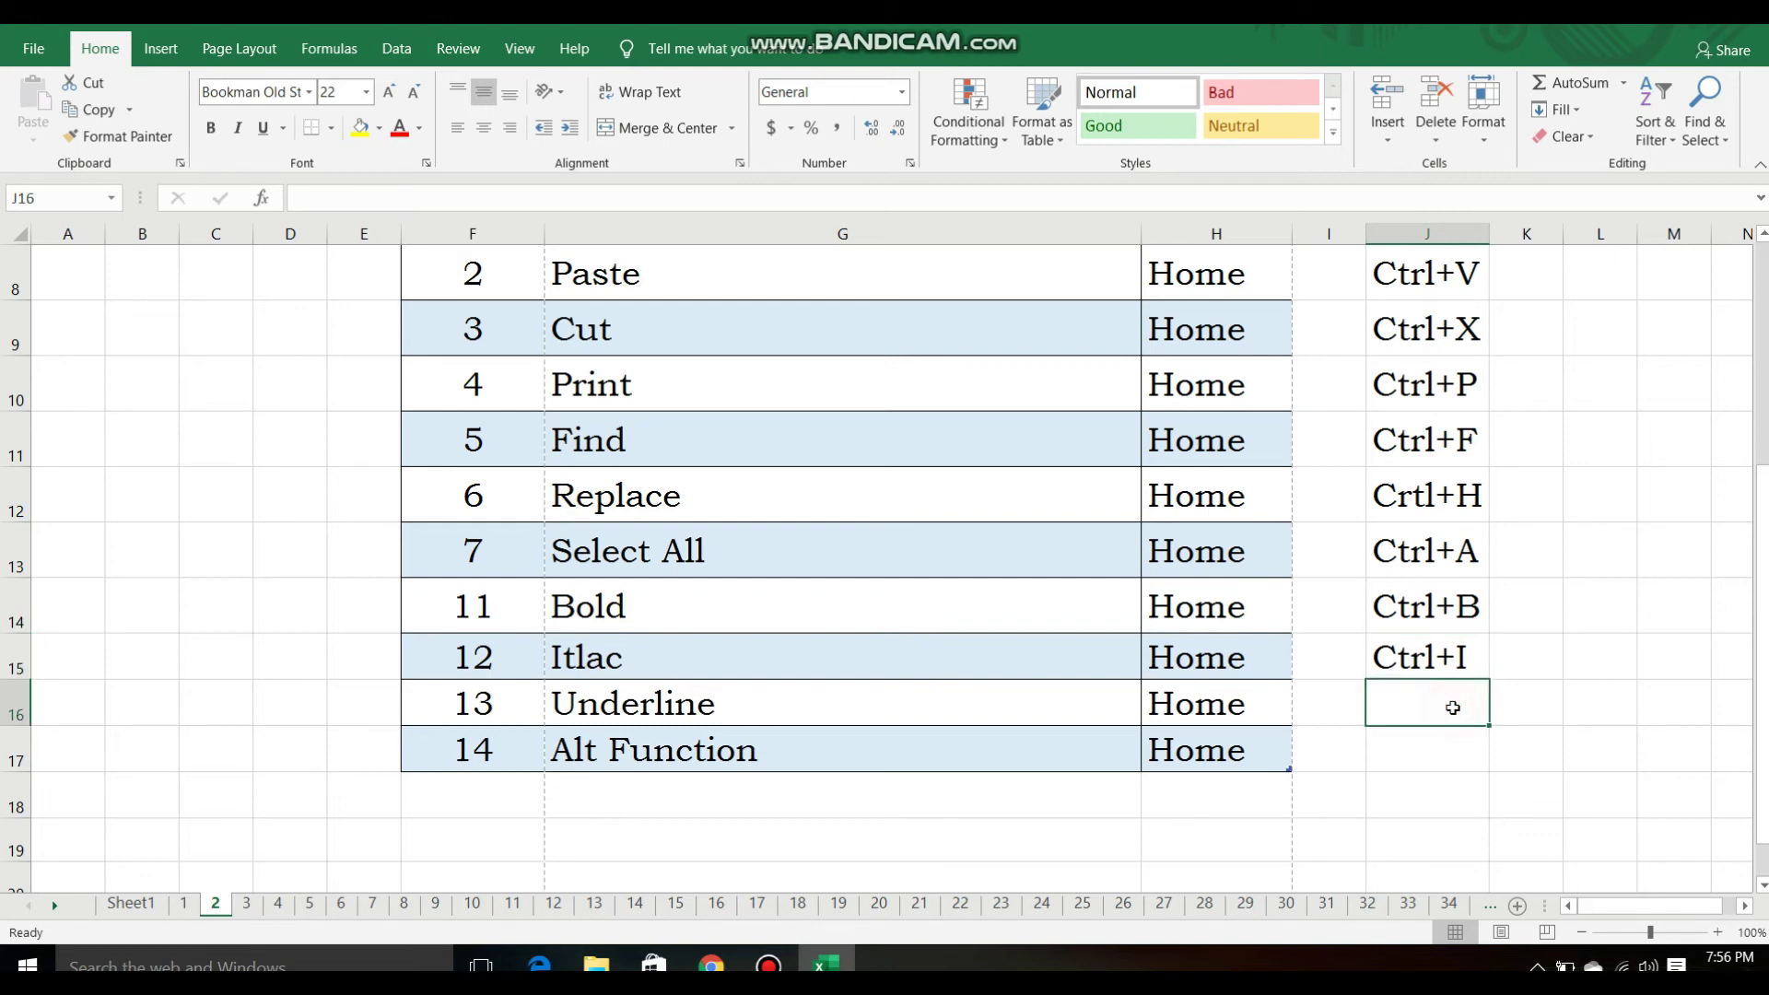
# Underline the Ctrl+I note with Ctrl+U, then remove the underline
pyautogui.click(1440, 641)
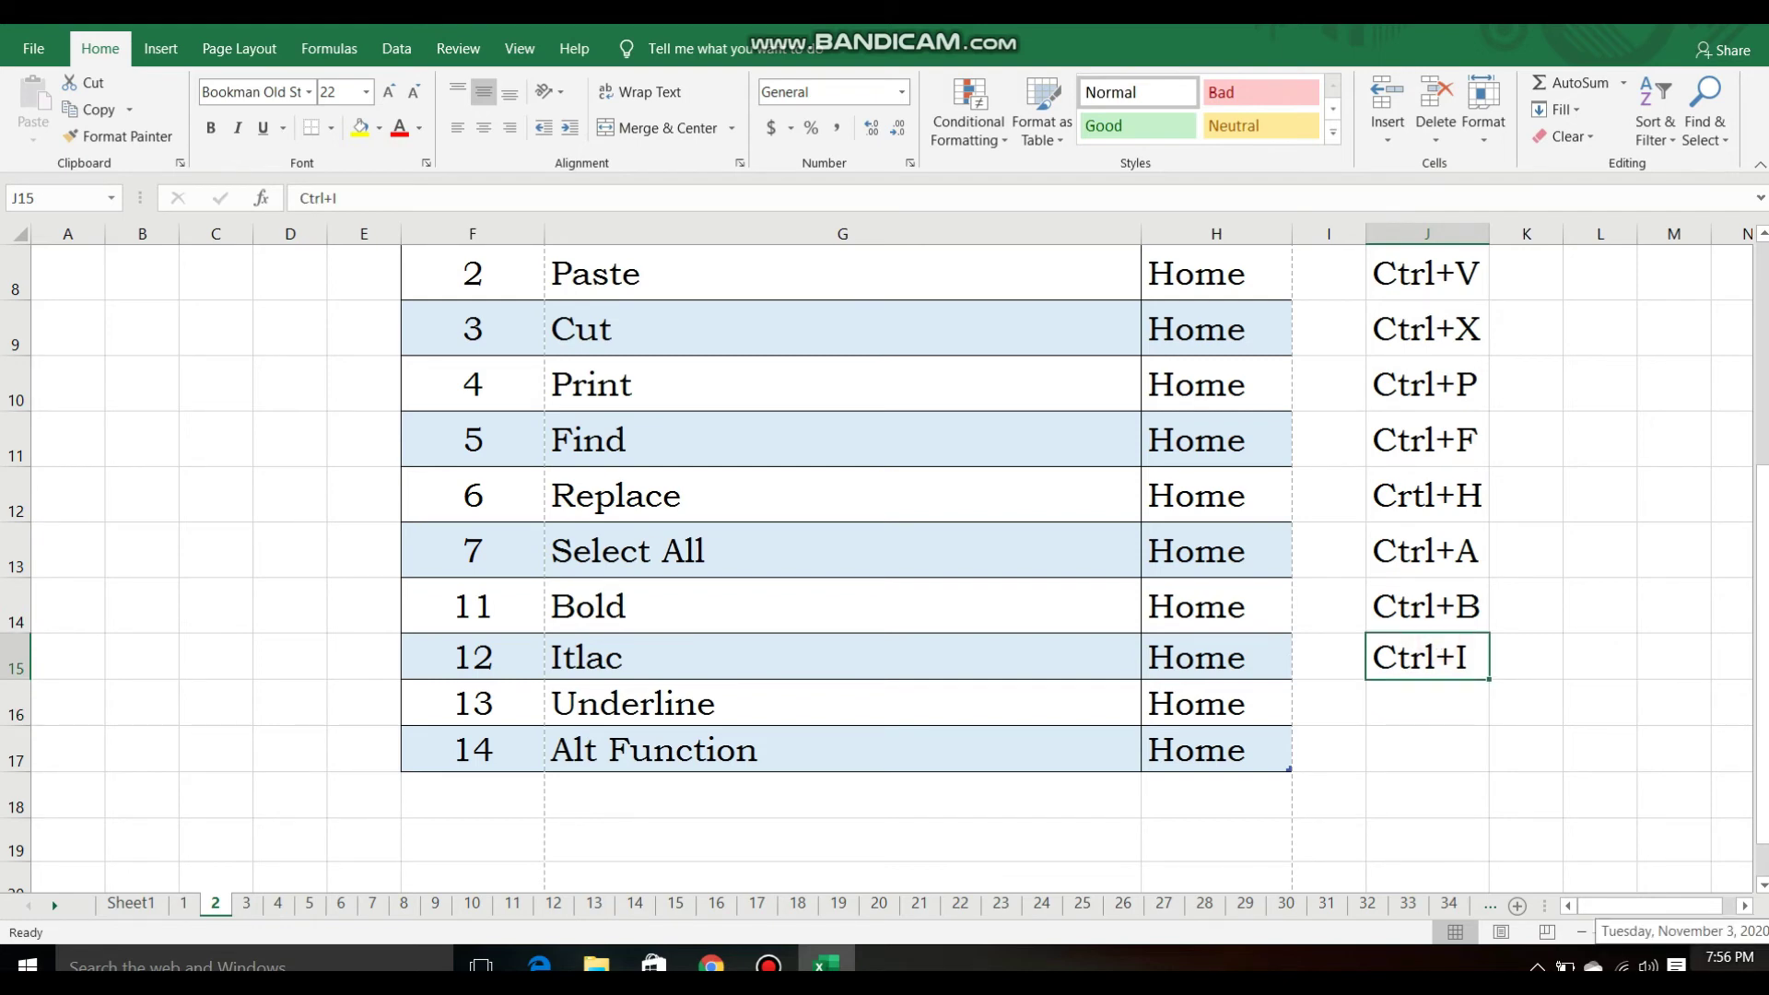
pyautogui.hotkey('ctrl', 'u')
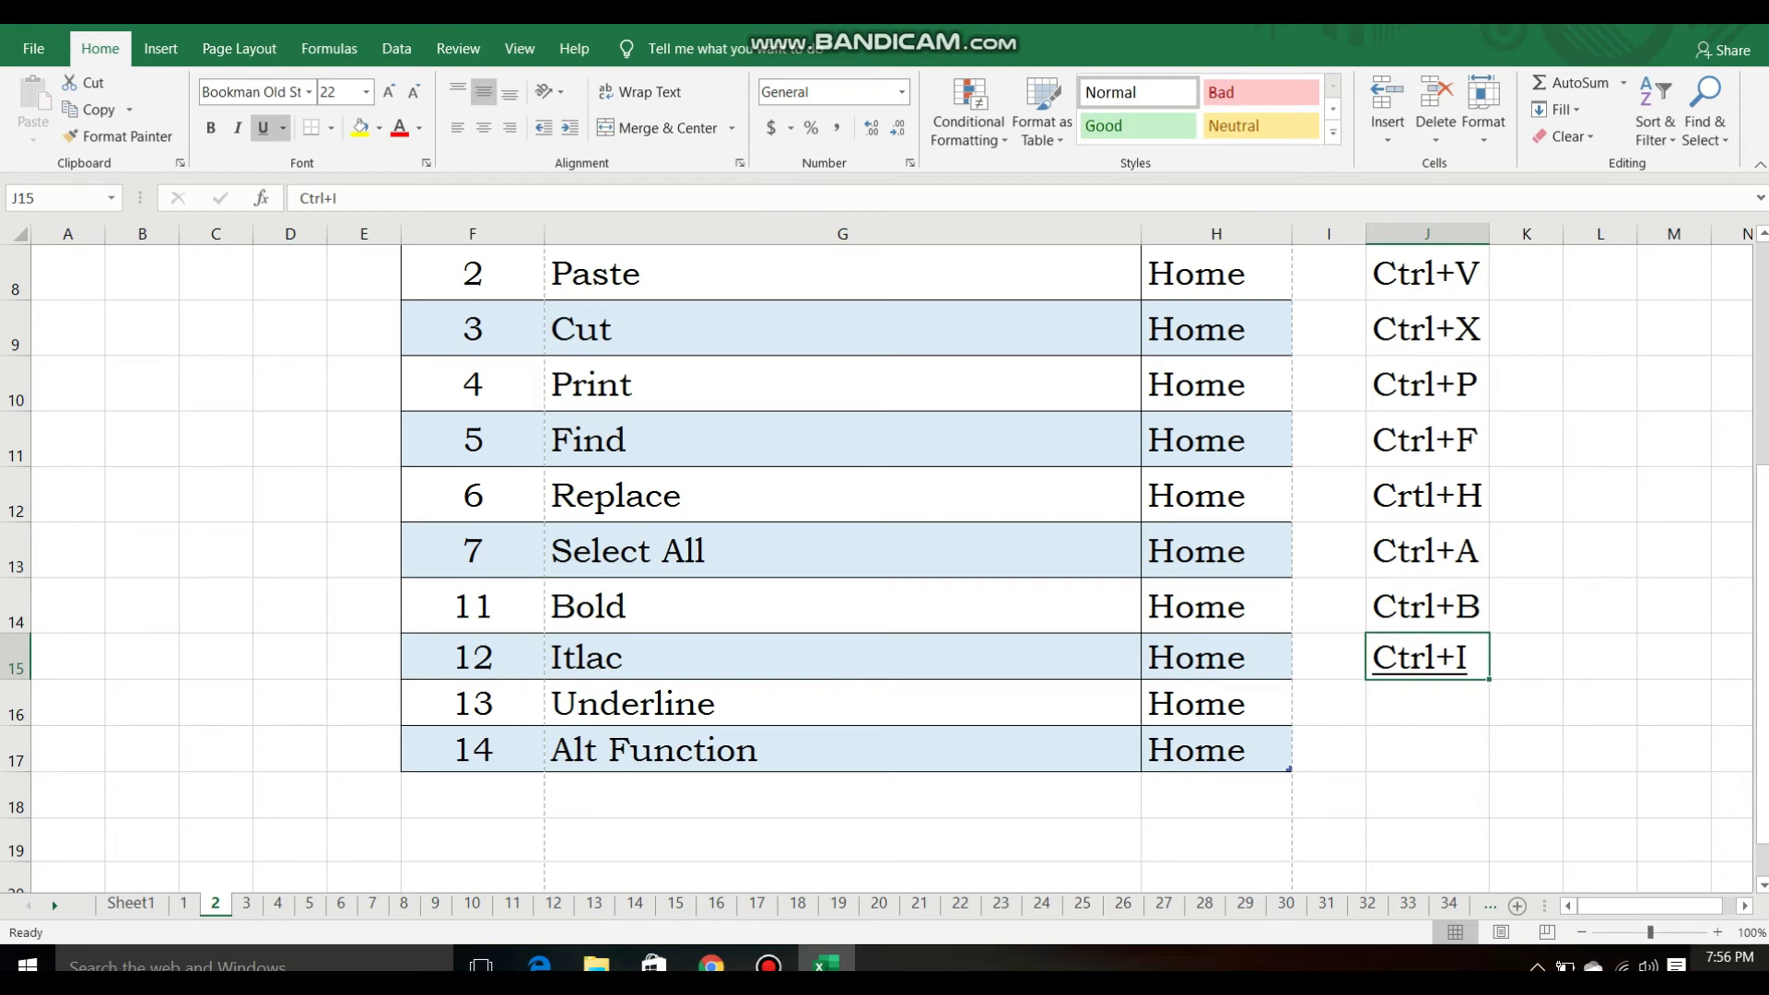
pyautogui.hotkey('ctrl', 'u')
pyautogui.hotkey('ctrl', 'u')
pyautogui.hotkey('ctrl', 'u')
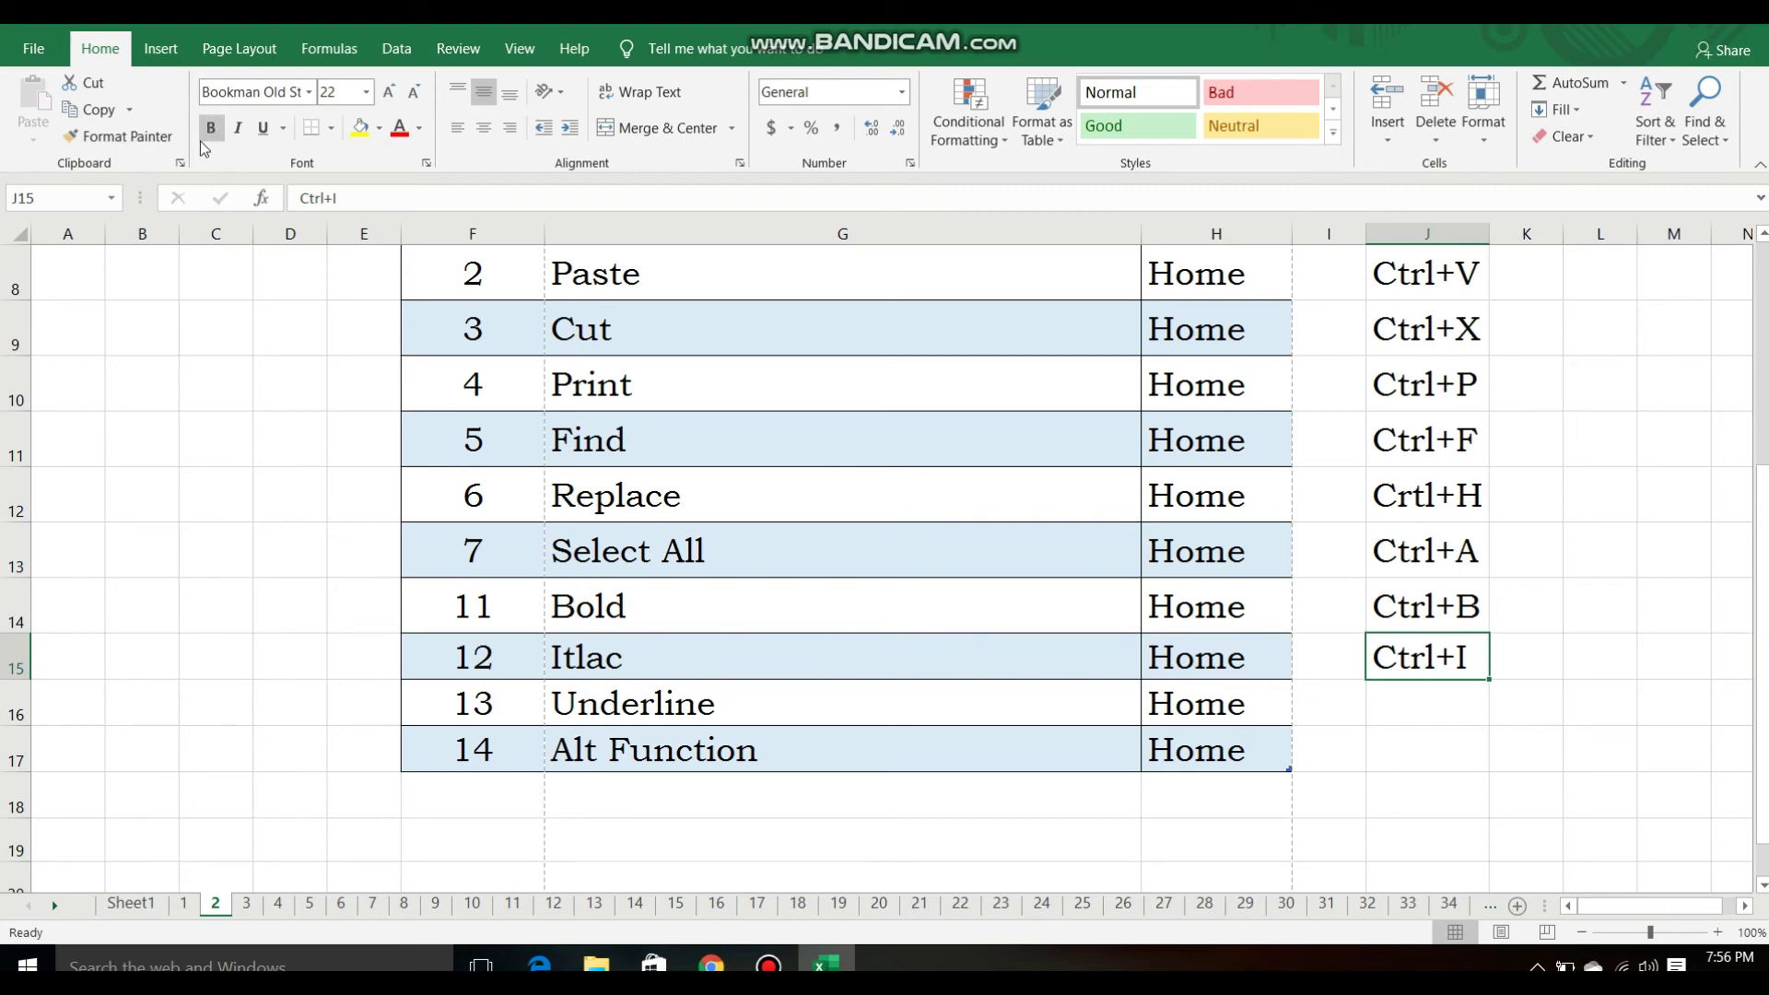
# Give the Ctrl+I note in J15 a double underline, then remove it
pyautogui.click(284, 129)
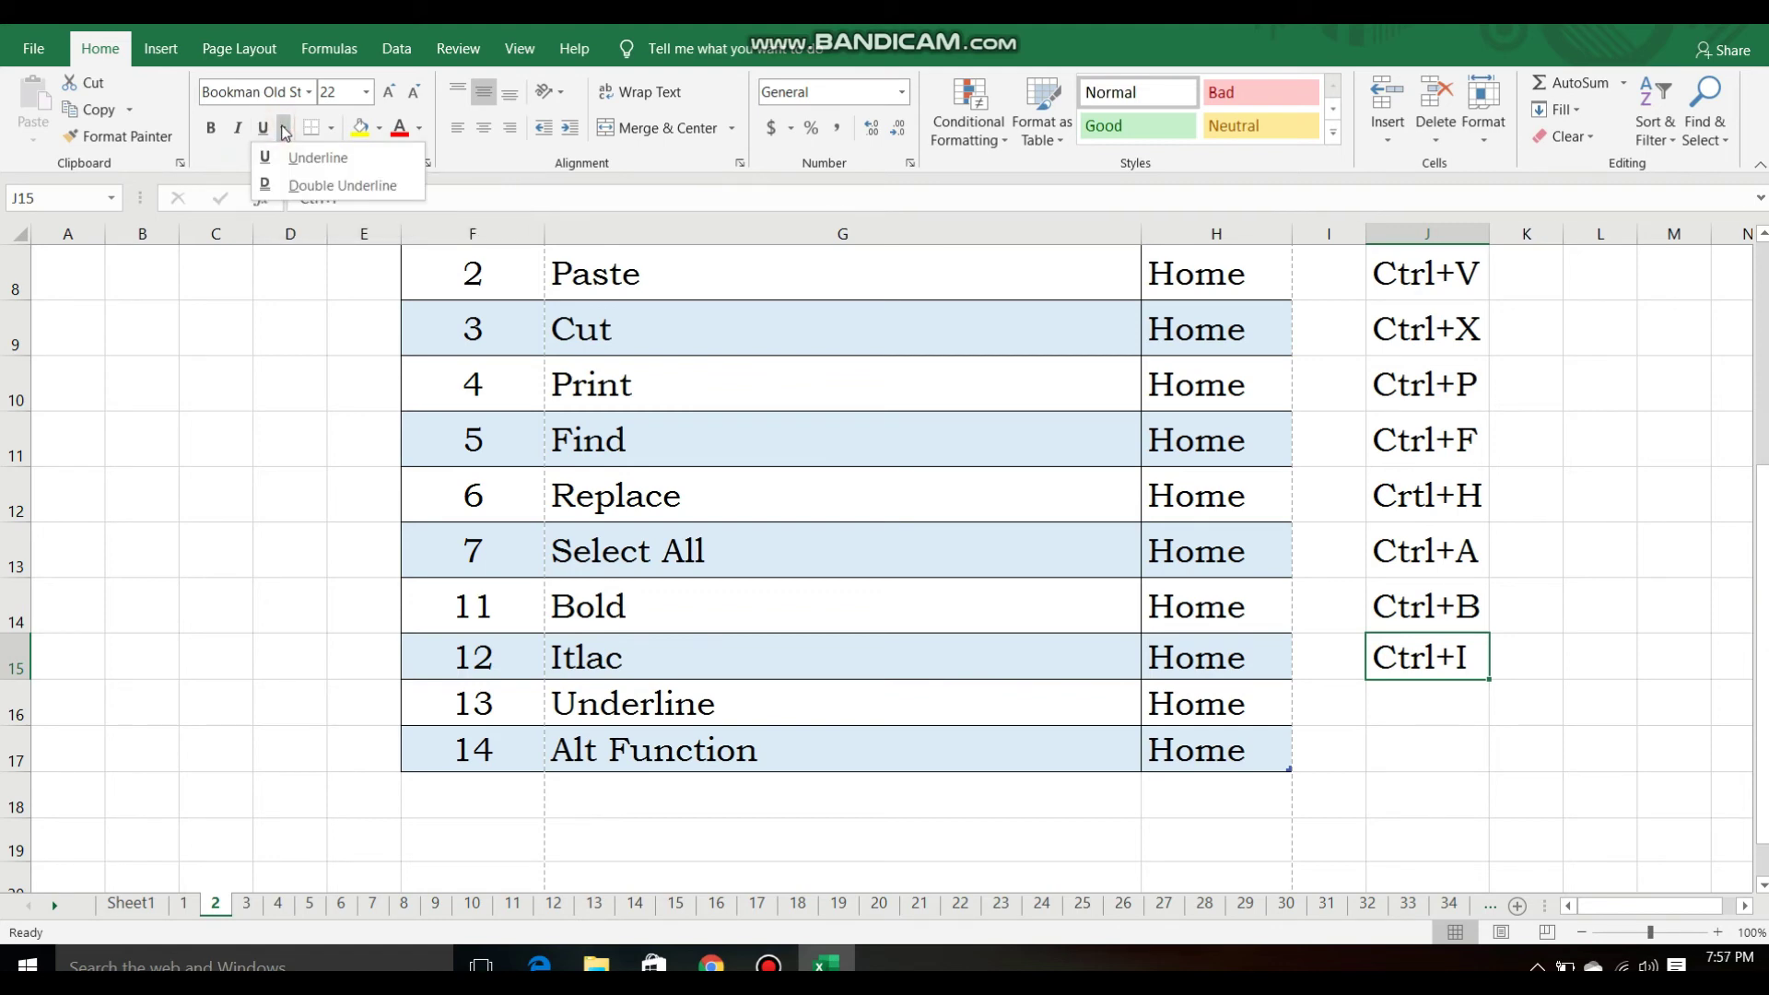
pyautogui.click(312, 177)
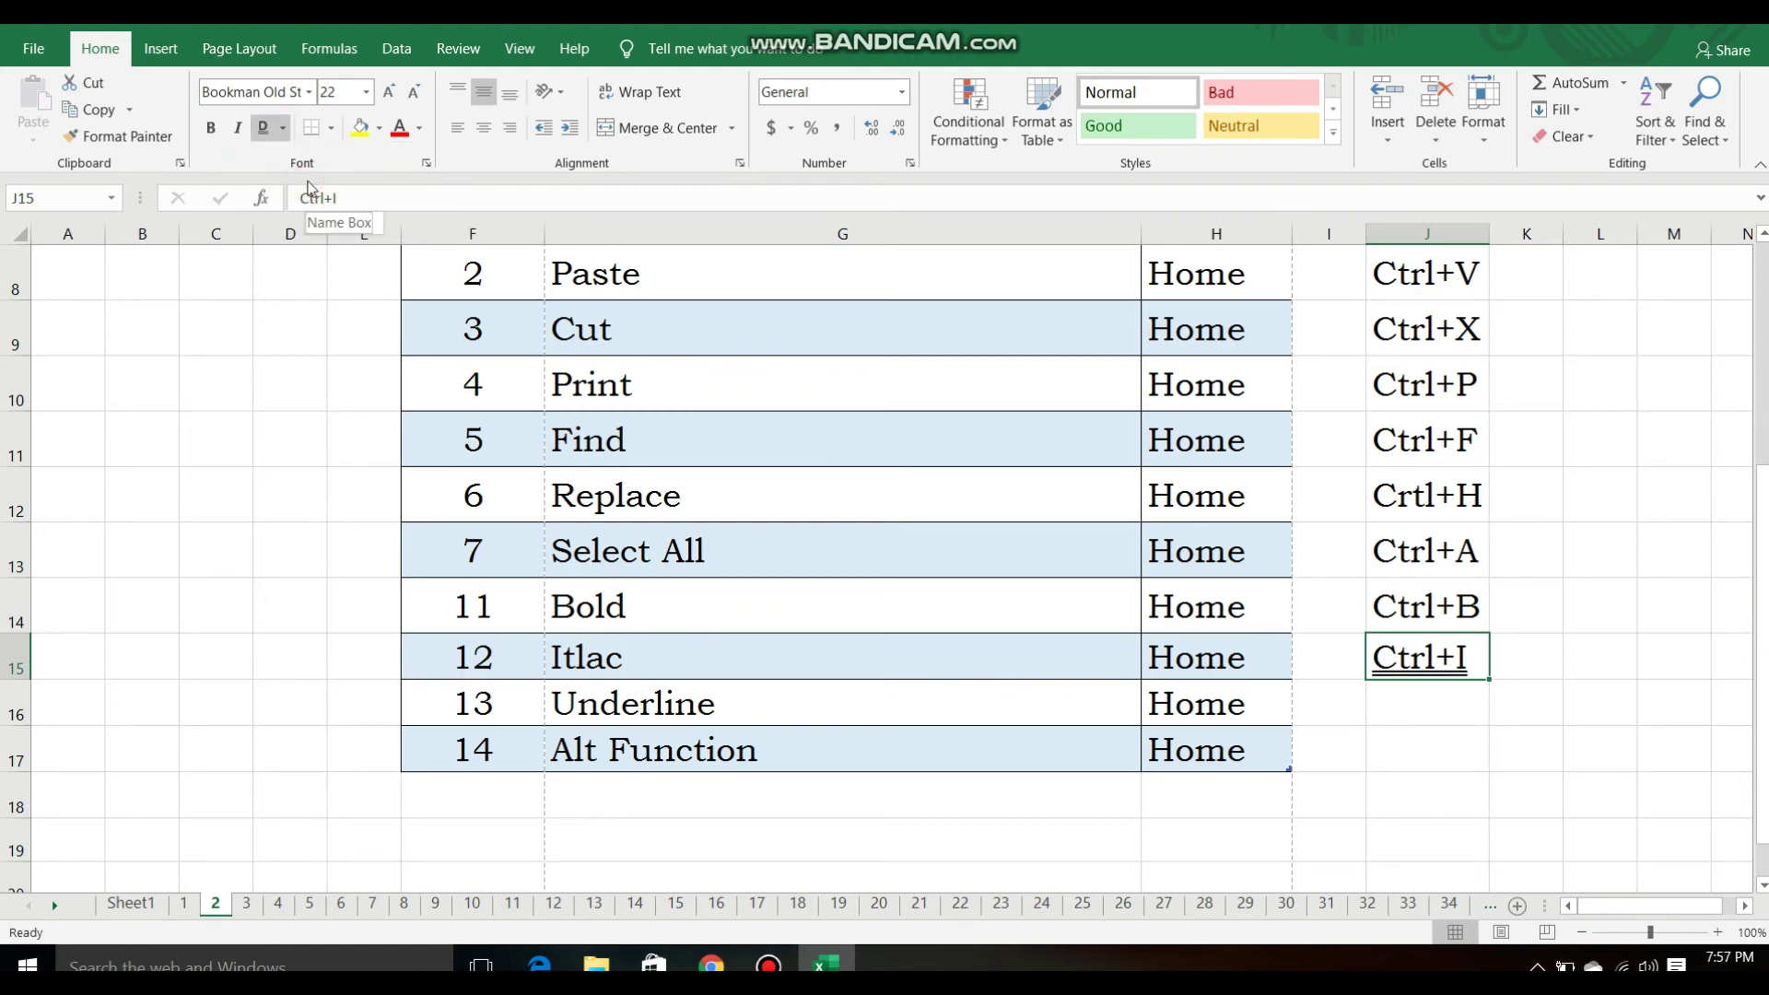
pyautogui.click(284, 138)
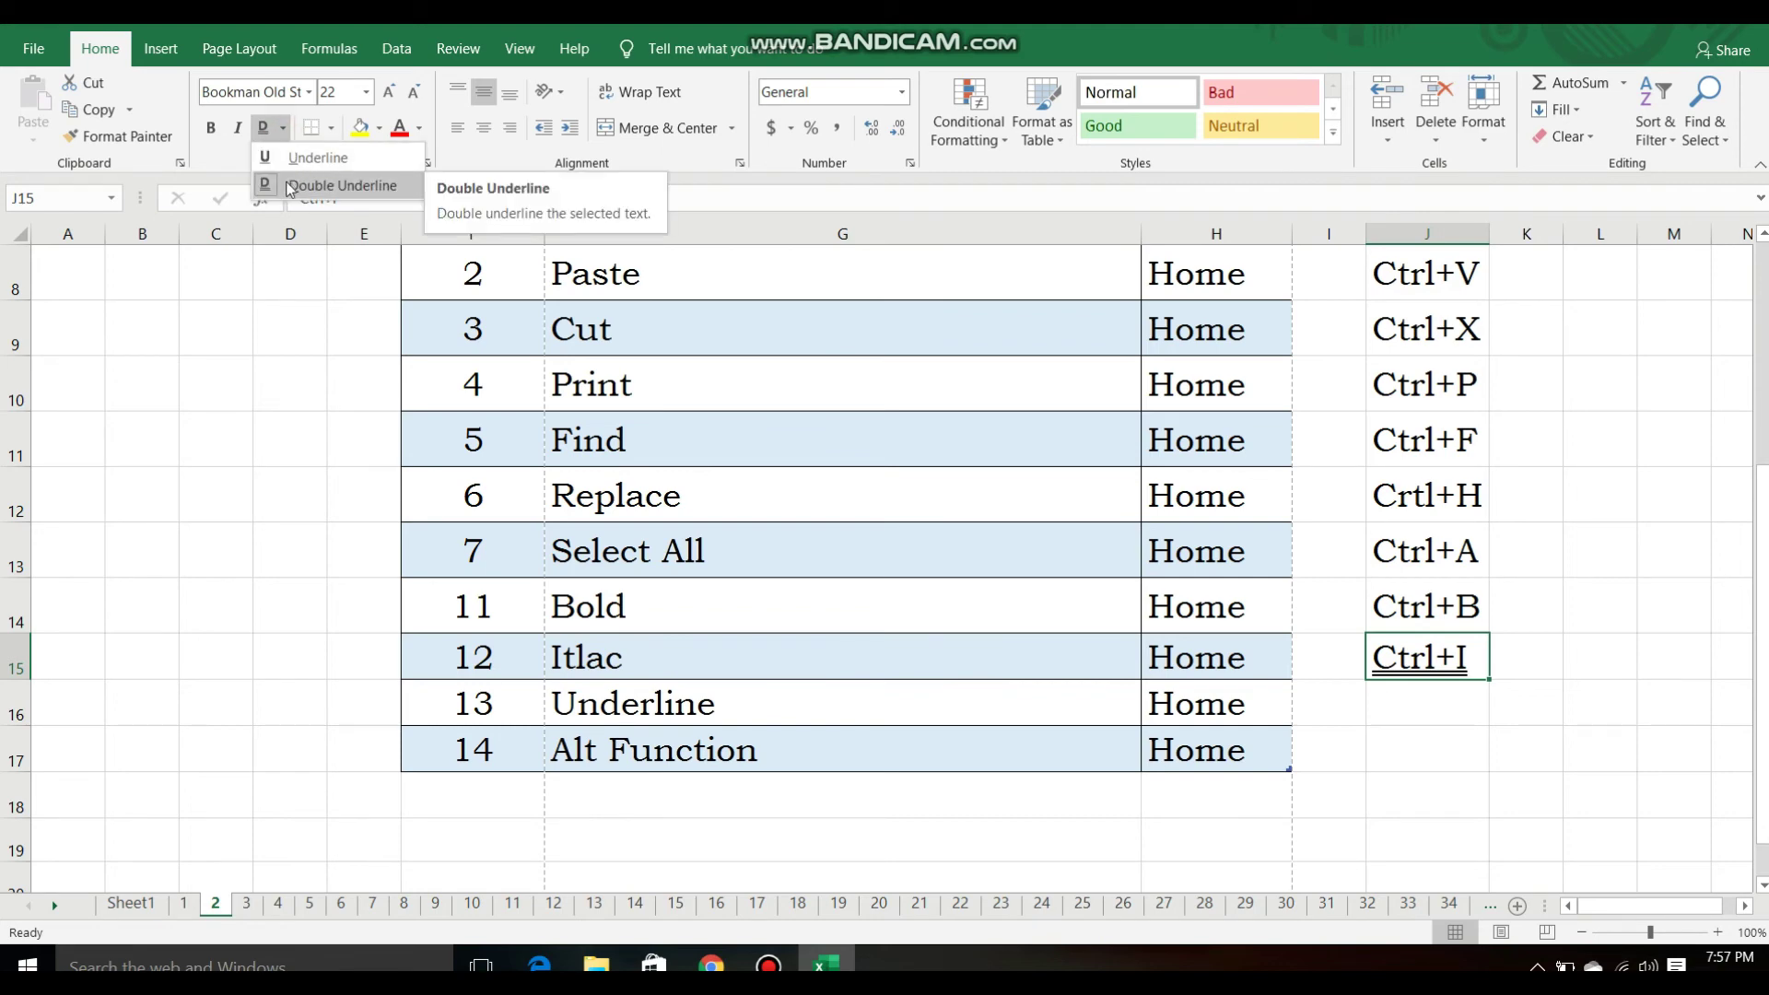
pyautogui.press('Escape')
pyautogui.click(1601, 772)
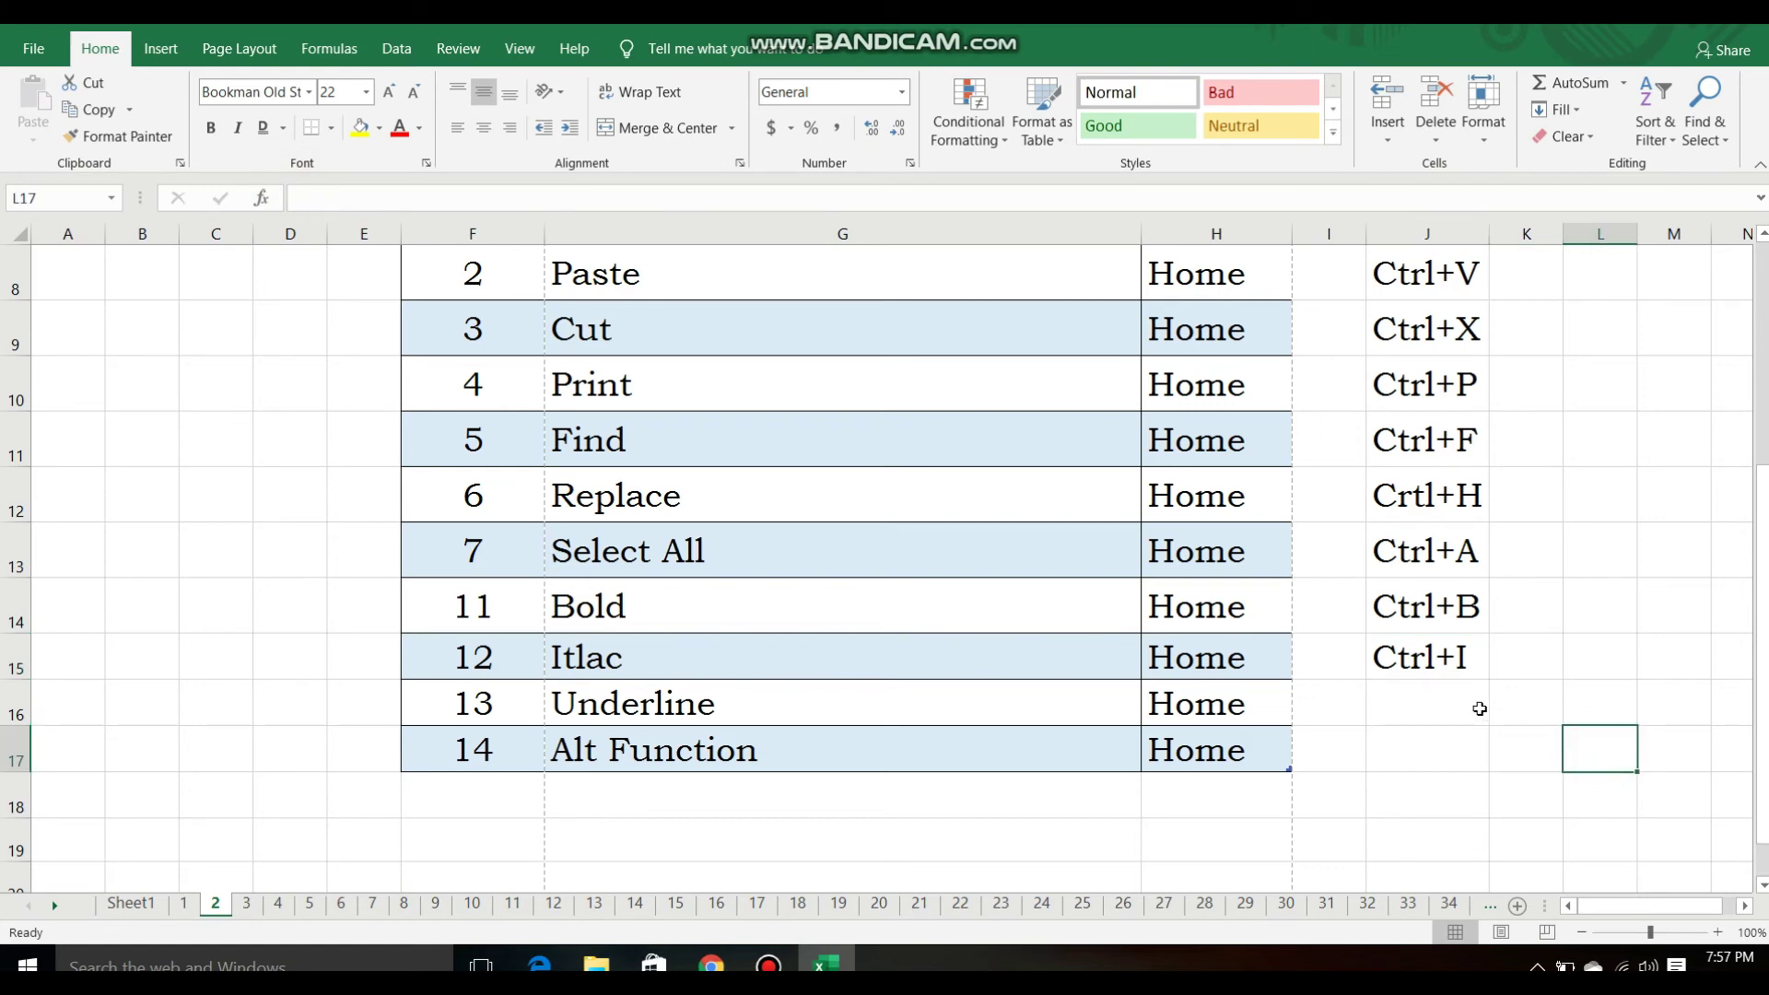
pyautogui.click(1425, 661)
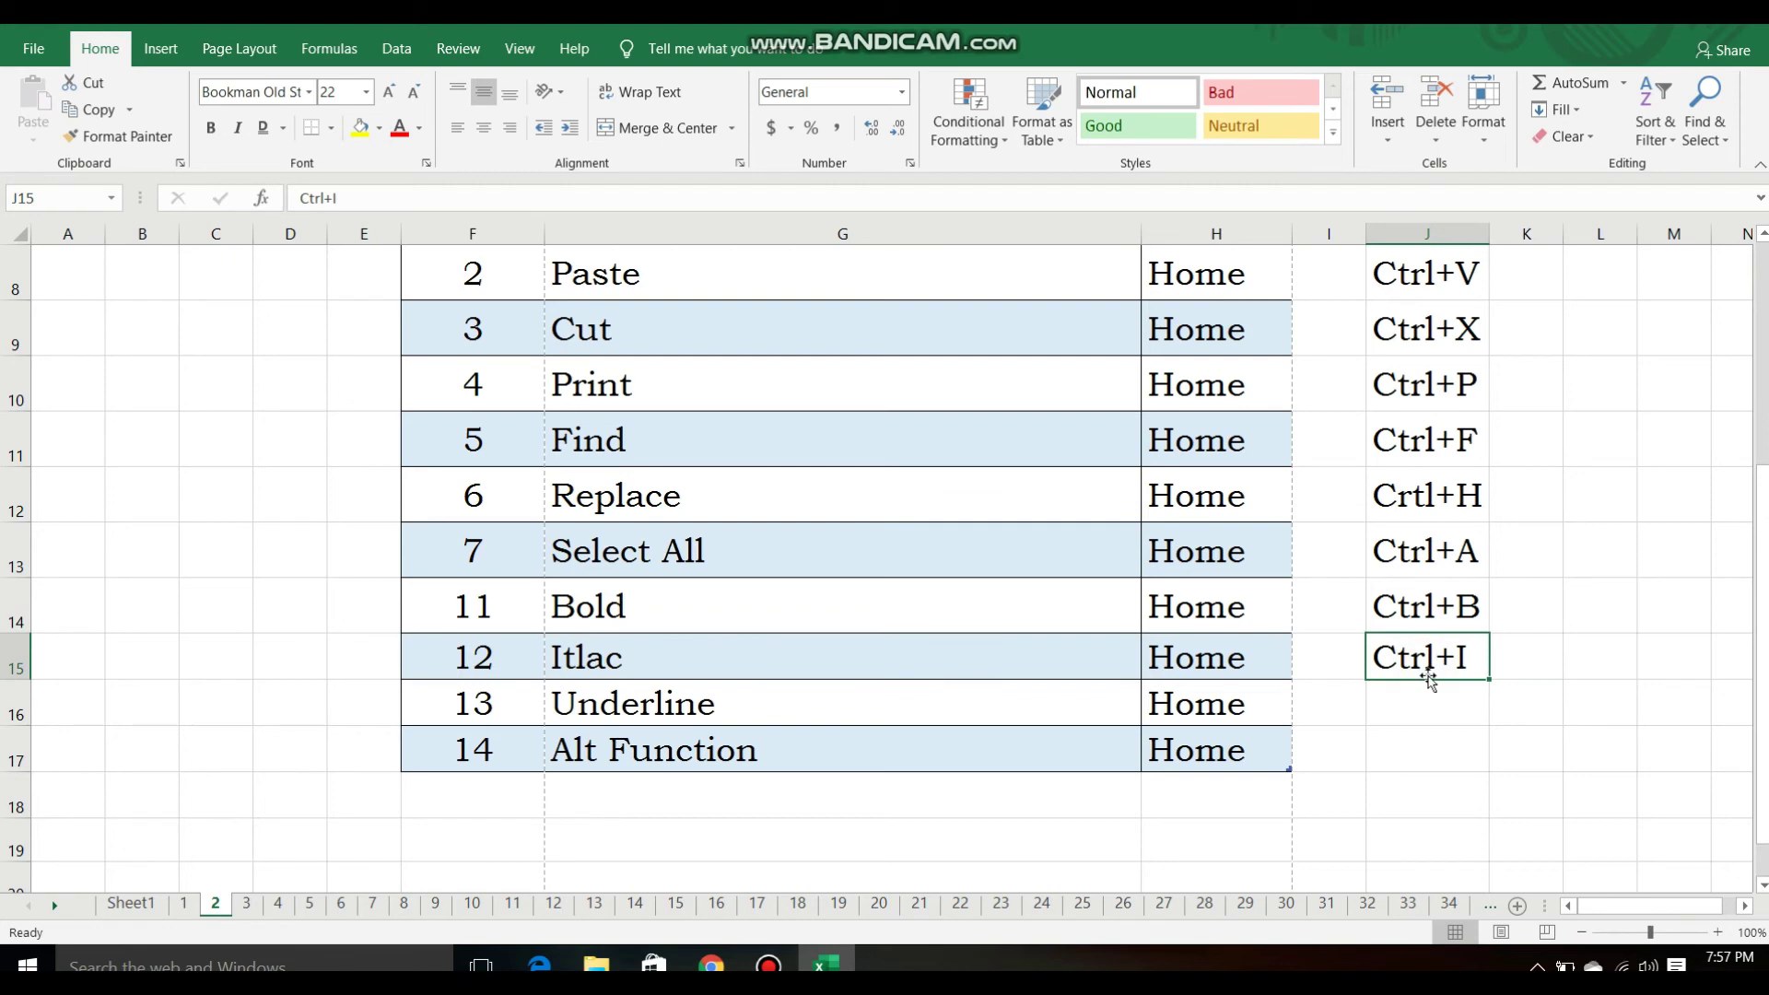
# Enter Crtl+U in J16 beside Underline and underline it with Ctrl+U
pyautogui.doubleClick(1434, 699)
pyautogui.write('Crtl+')
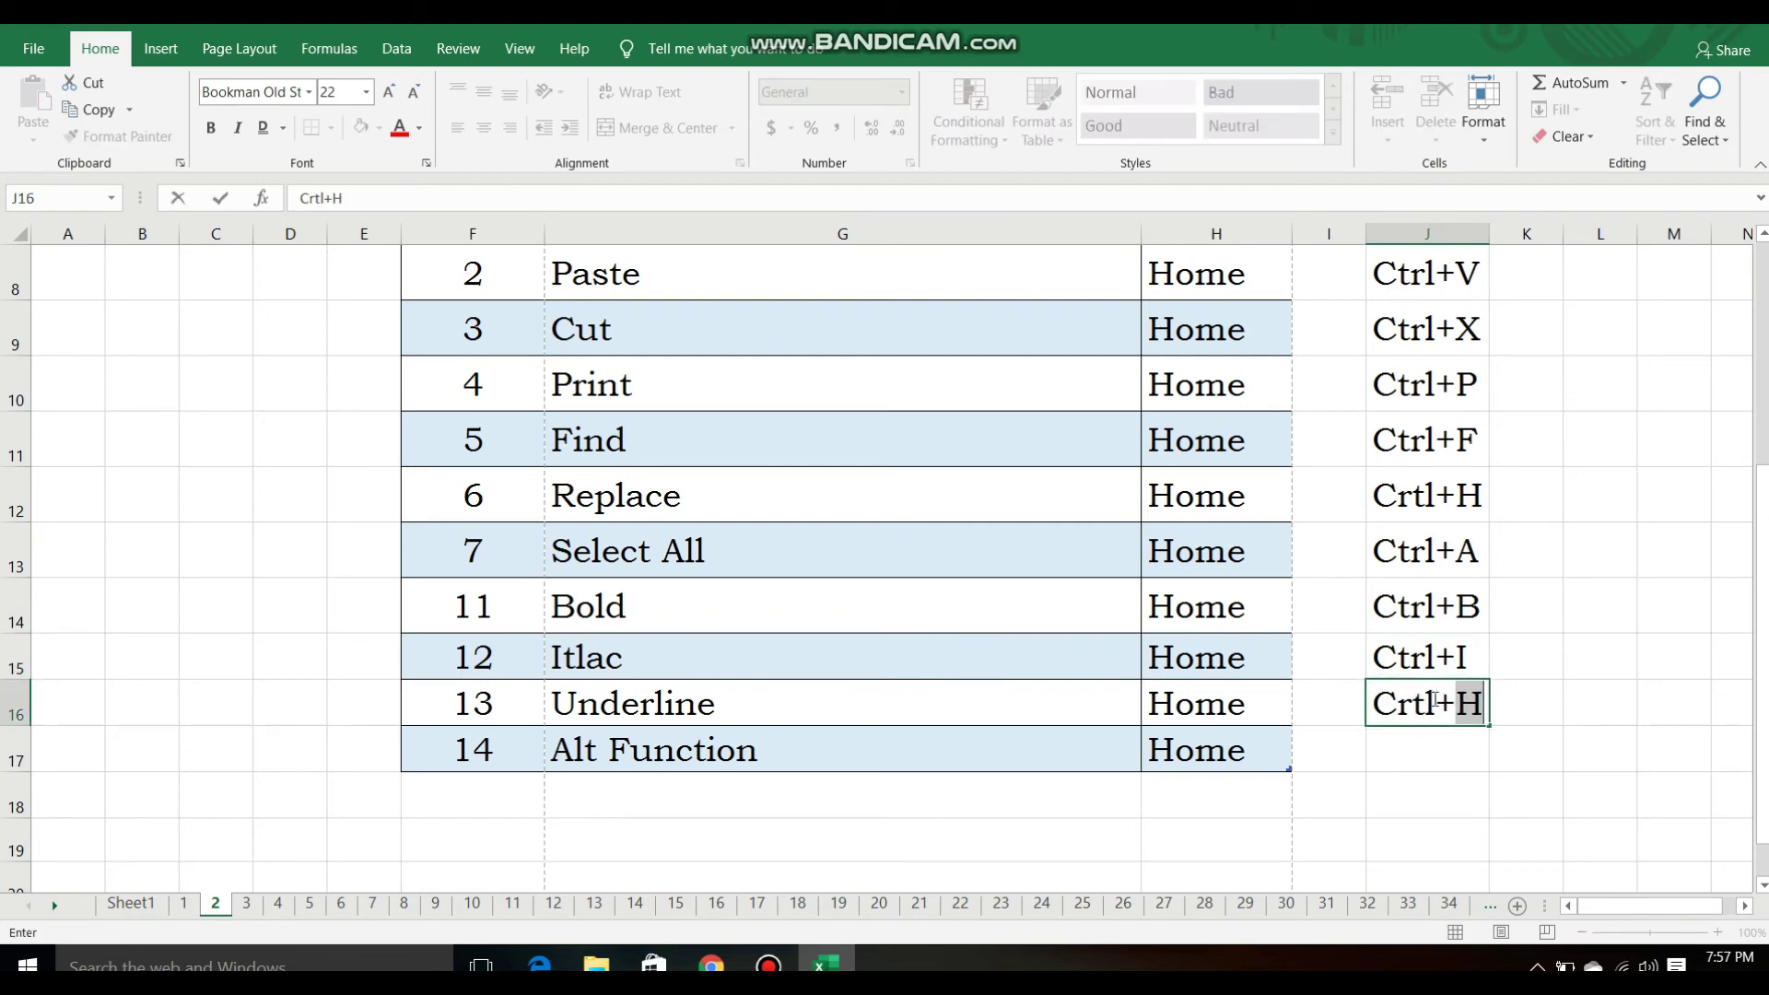
pyautogui.write('U')
pyautogui.press('Return')
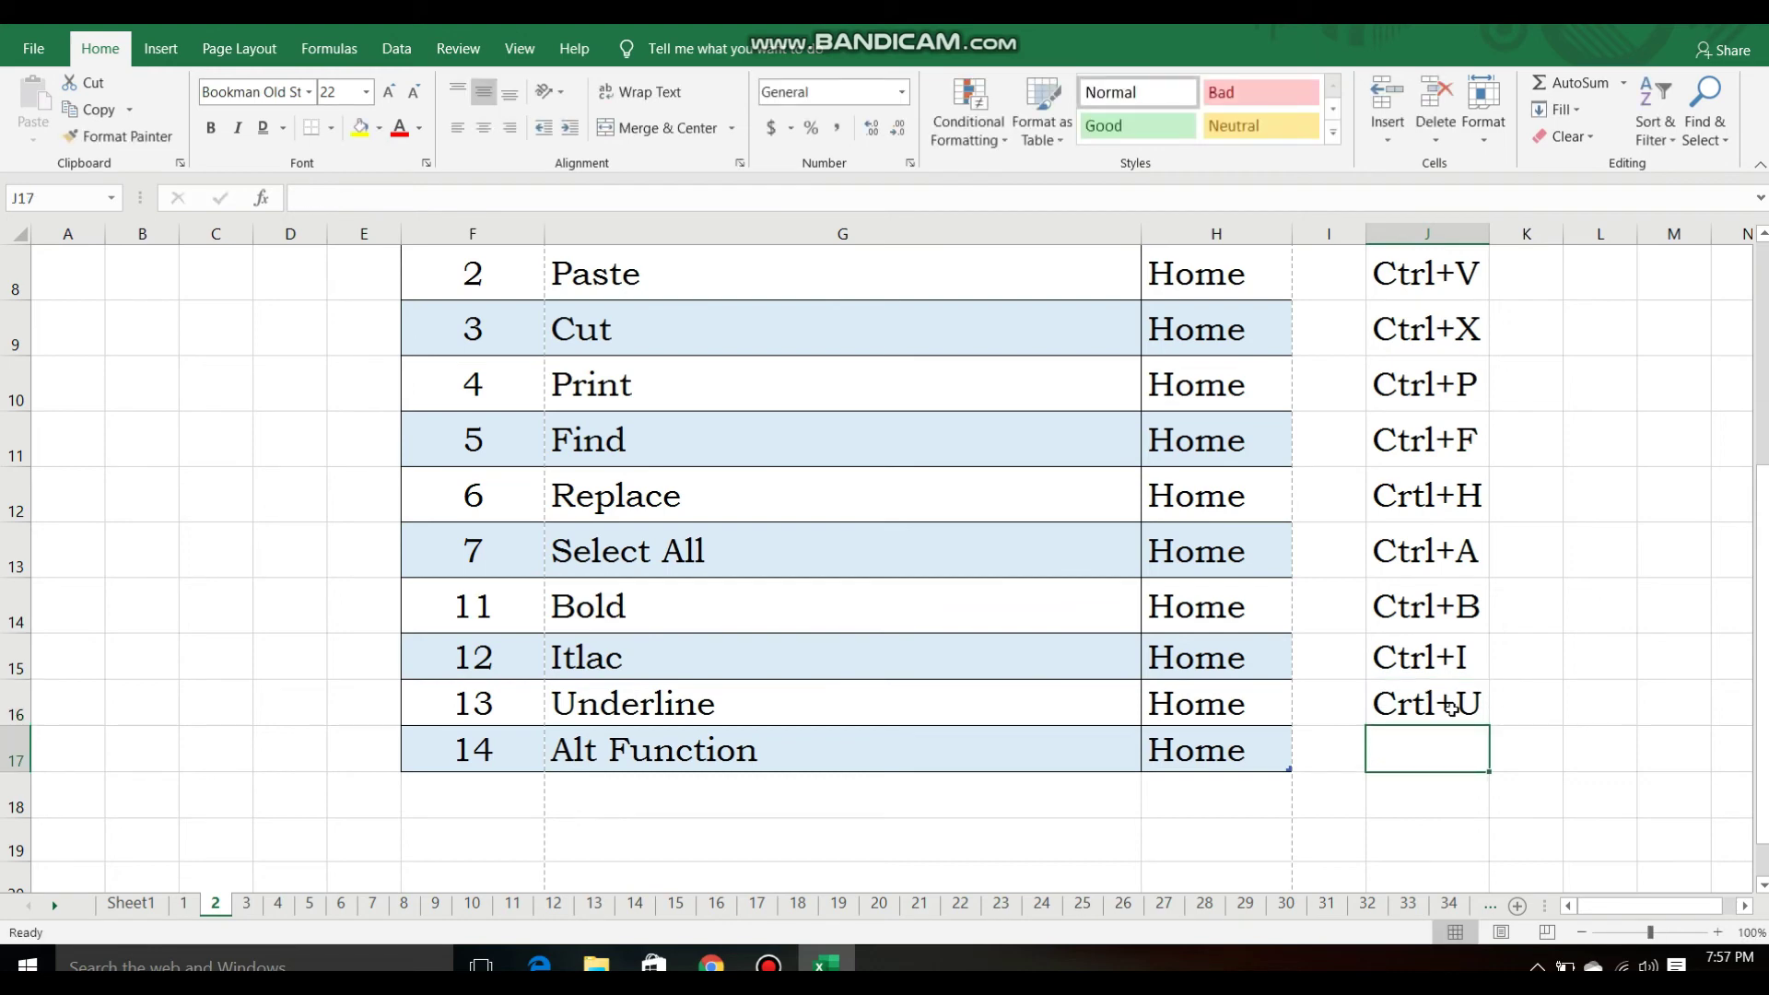
pyautogui.click(1444, 702)
pyautogui.hotkey('ctrl', 'u')
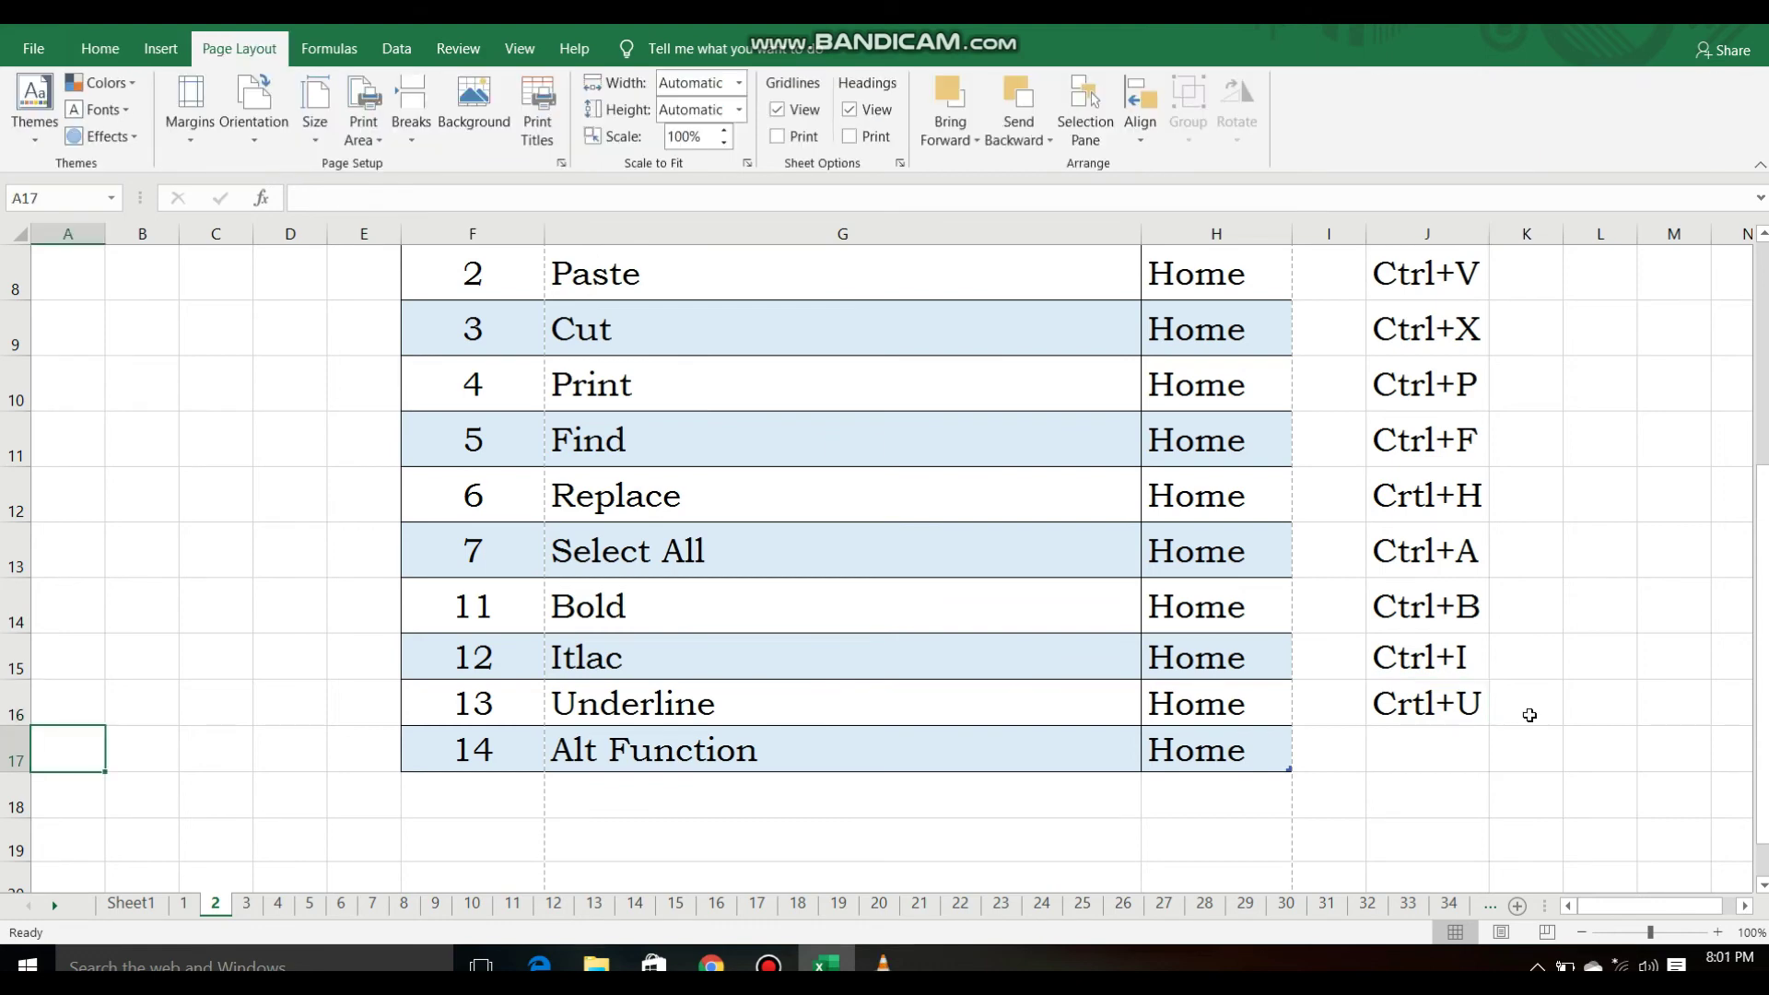
pyautogui.click(1477, 749)
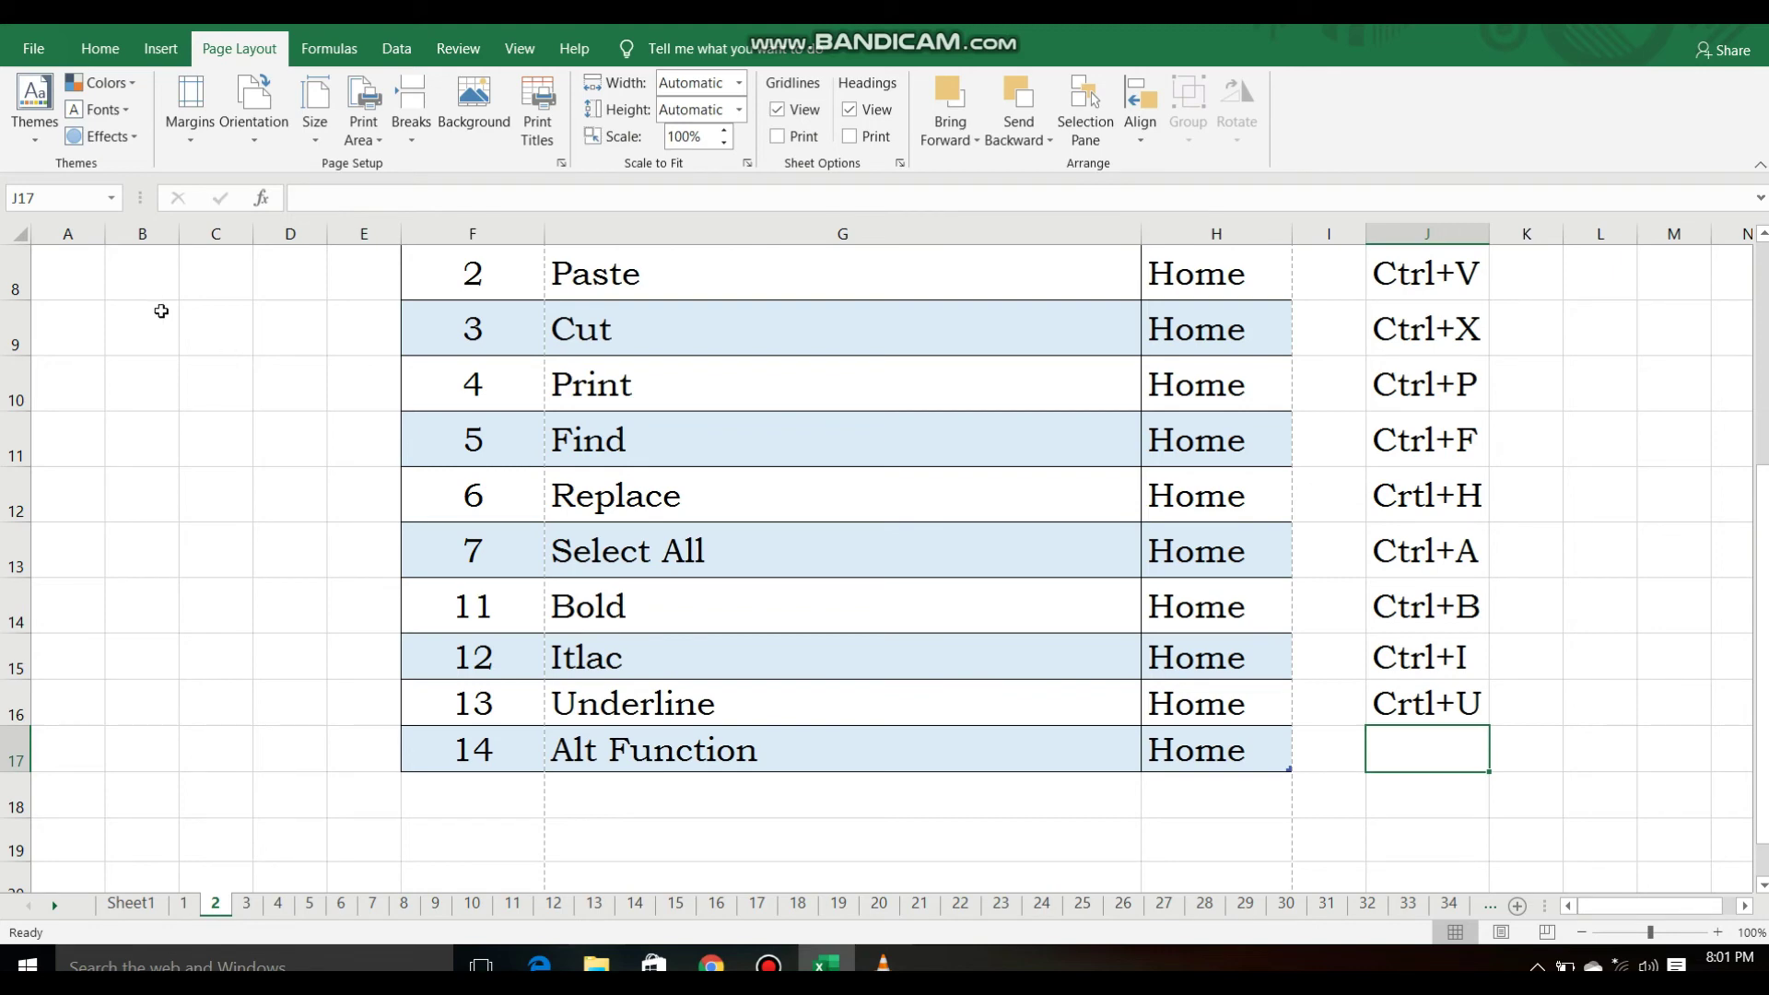
# Select empty cell C13 and press Alt to display the ribbon KeyTips
pyautogui.click(311, 654)
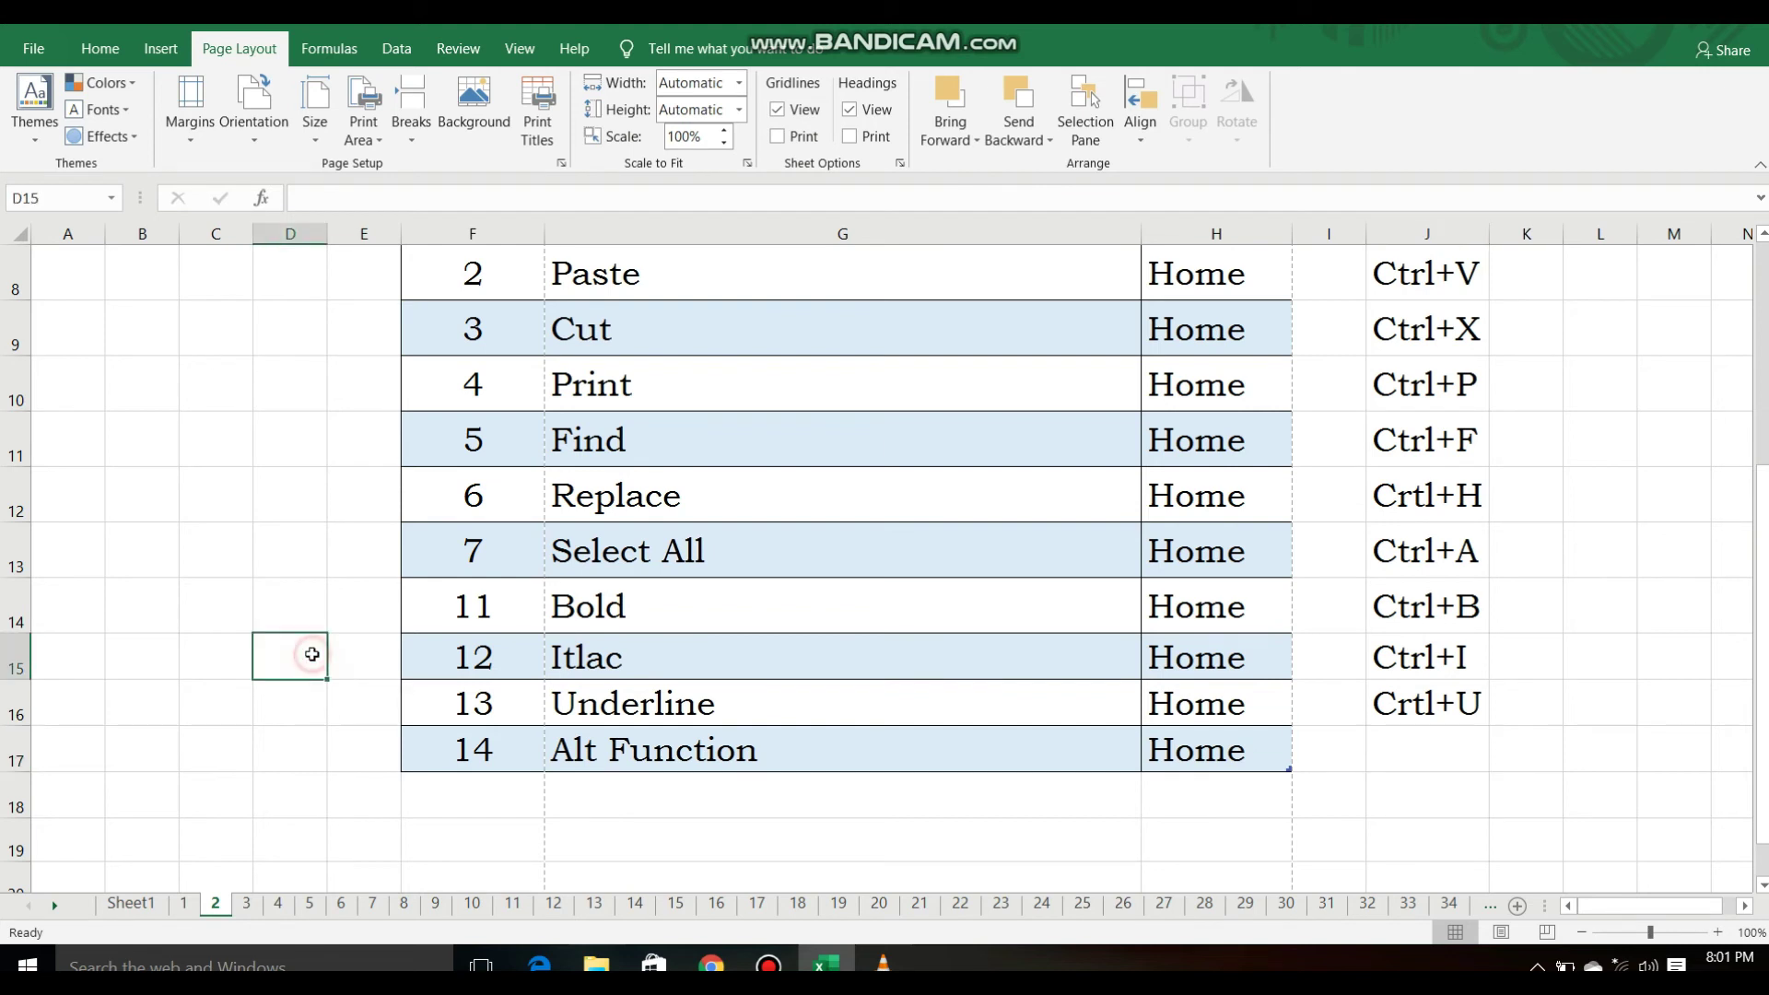
pyautogui.click(261, 457)
pyautogui.click(213, 454)
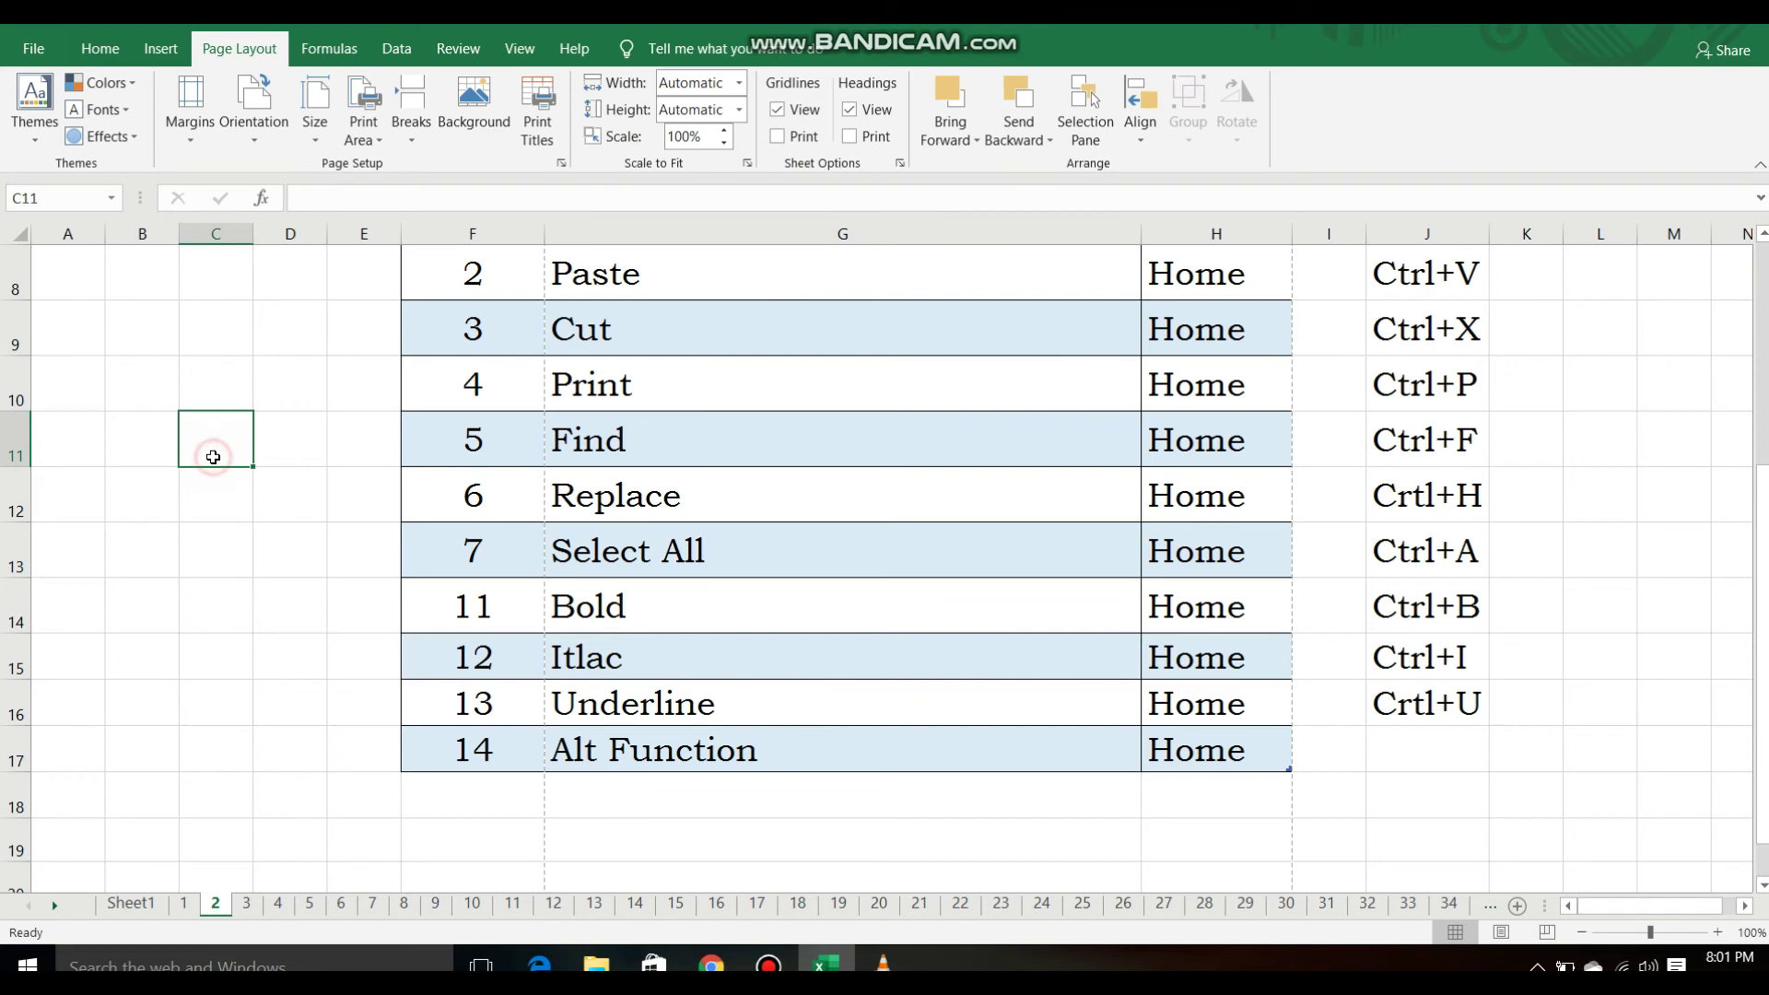
pyautogui.click(242, 558)
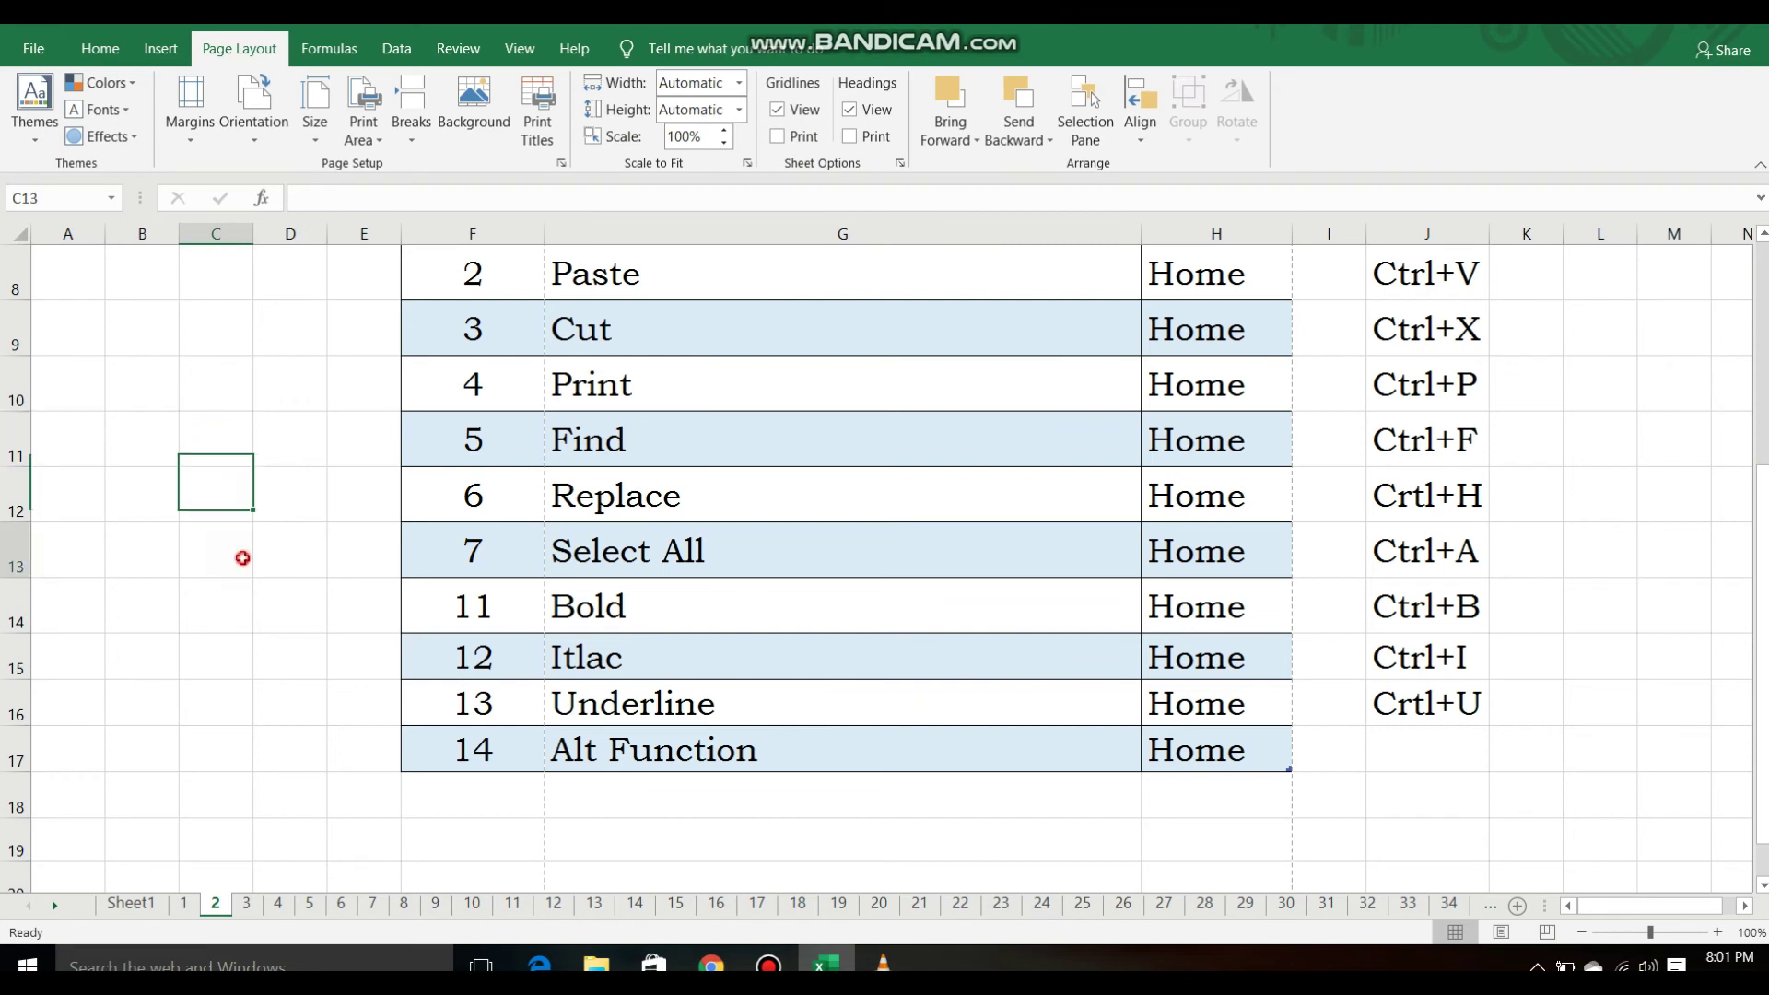
pyautogui.click(353, 340)
pyautogui.click(227, 539)
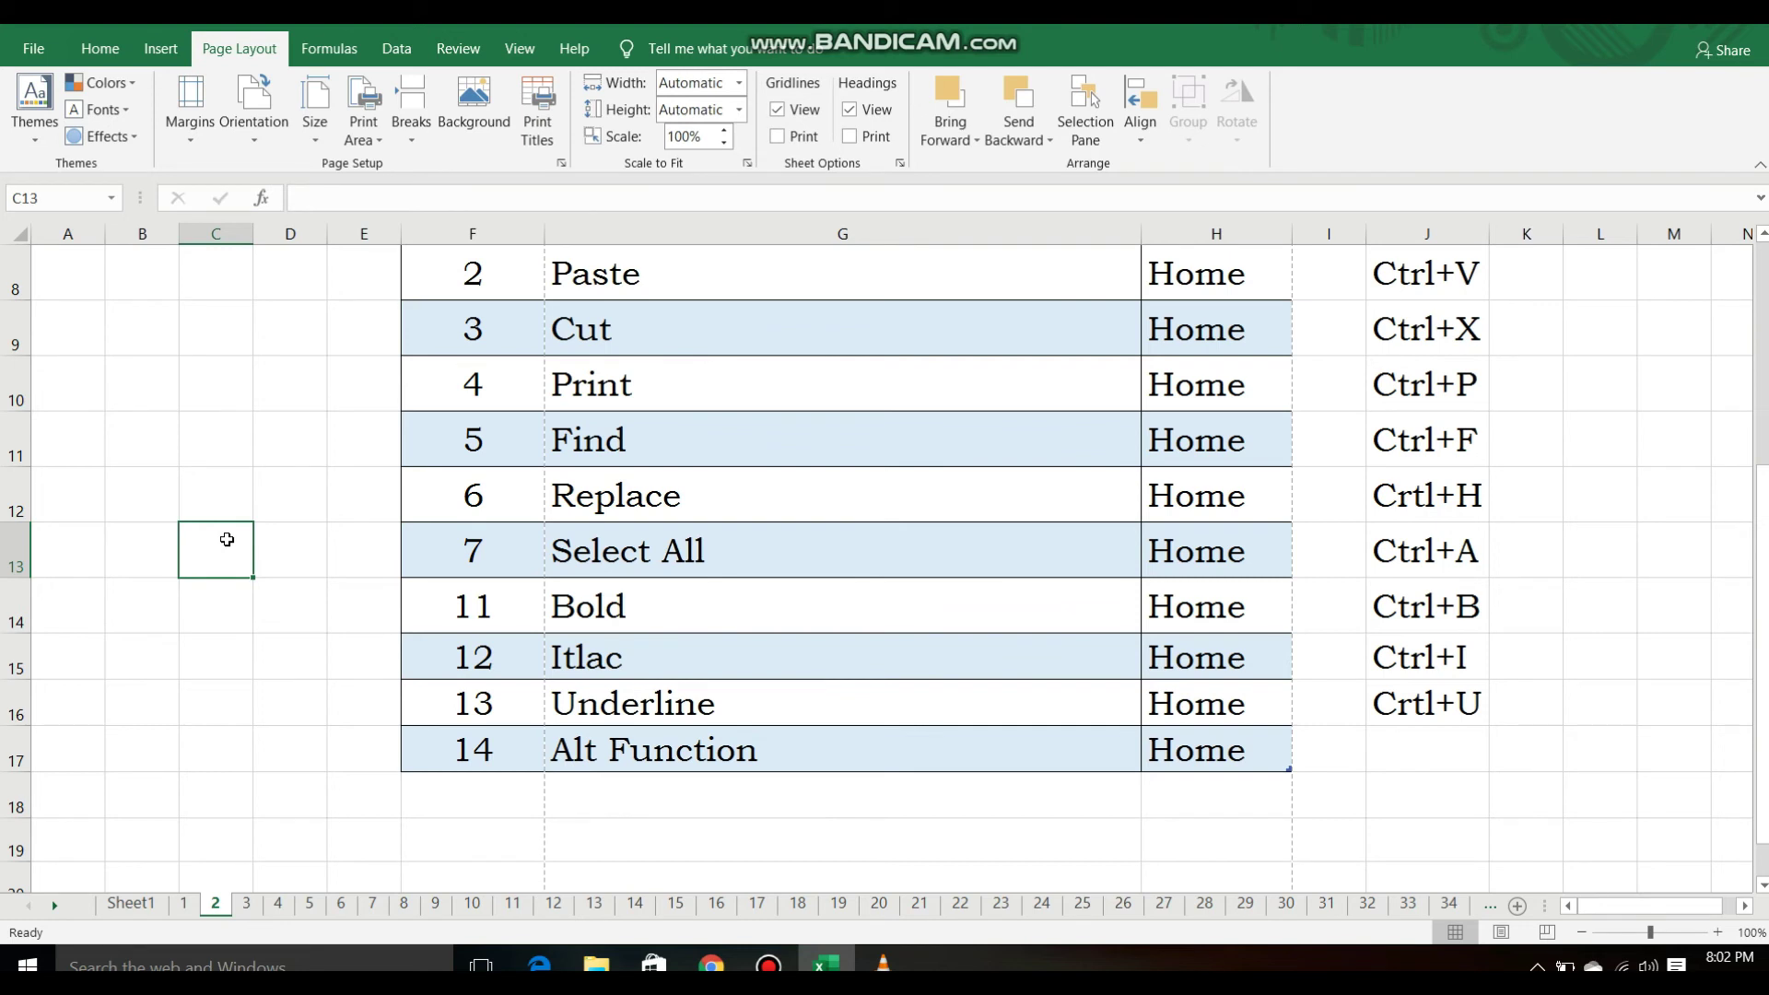
pyautogui.press('alt')
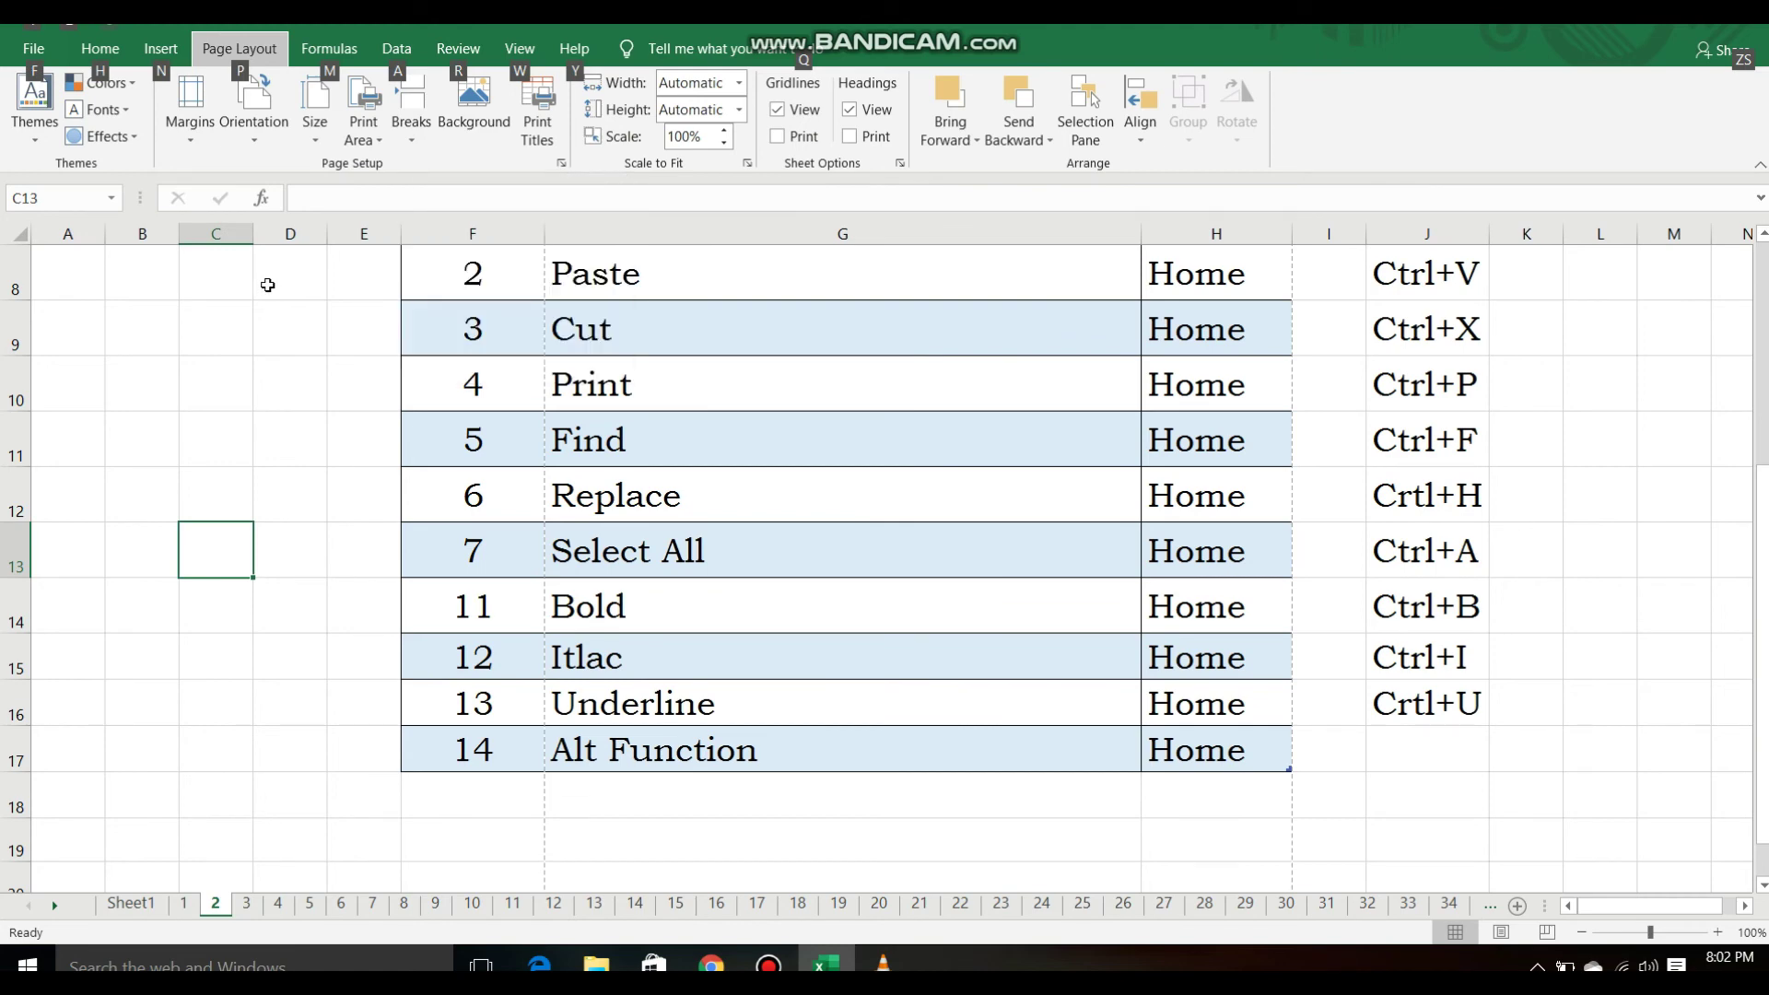
# Use Alt KeyTips to show Home, then Formulas, then Page Layout with access letters
pyautogui.press('h')
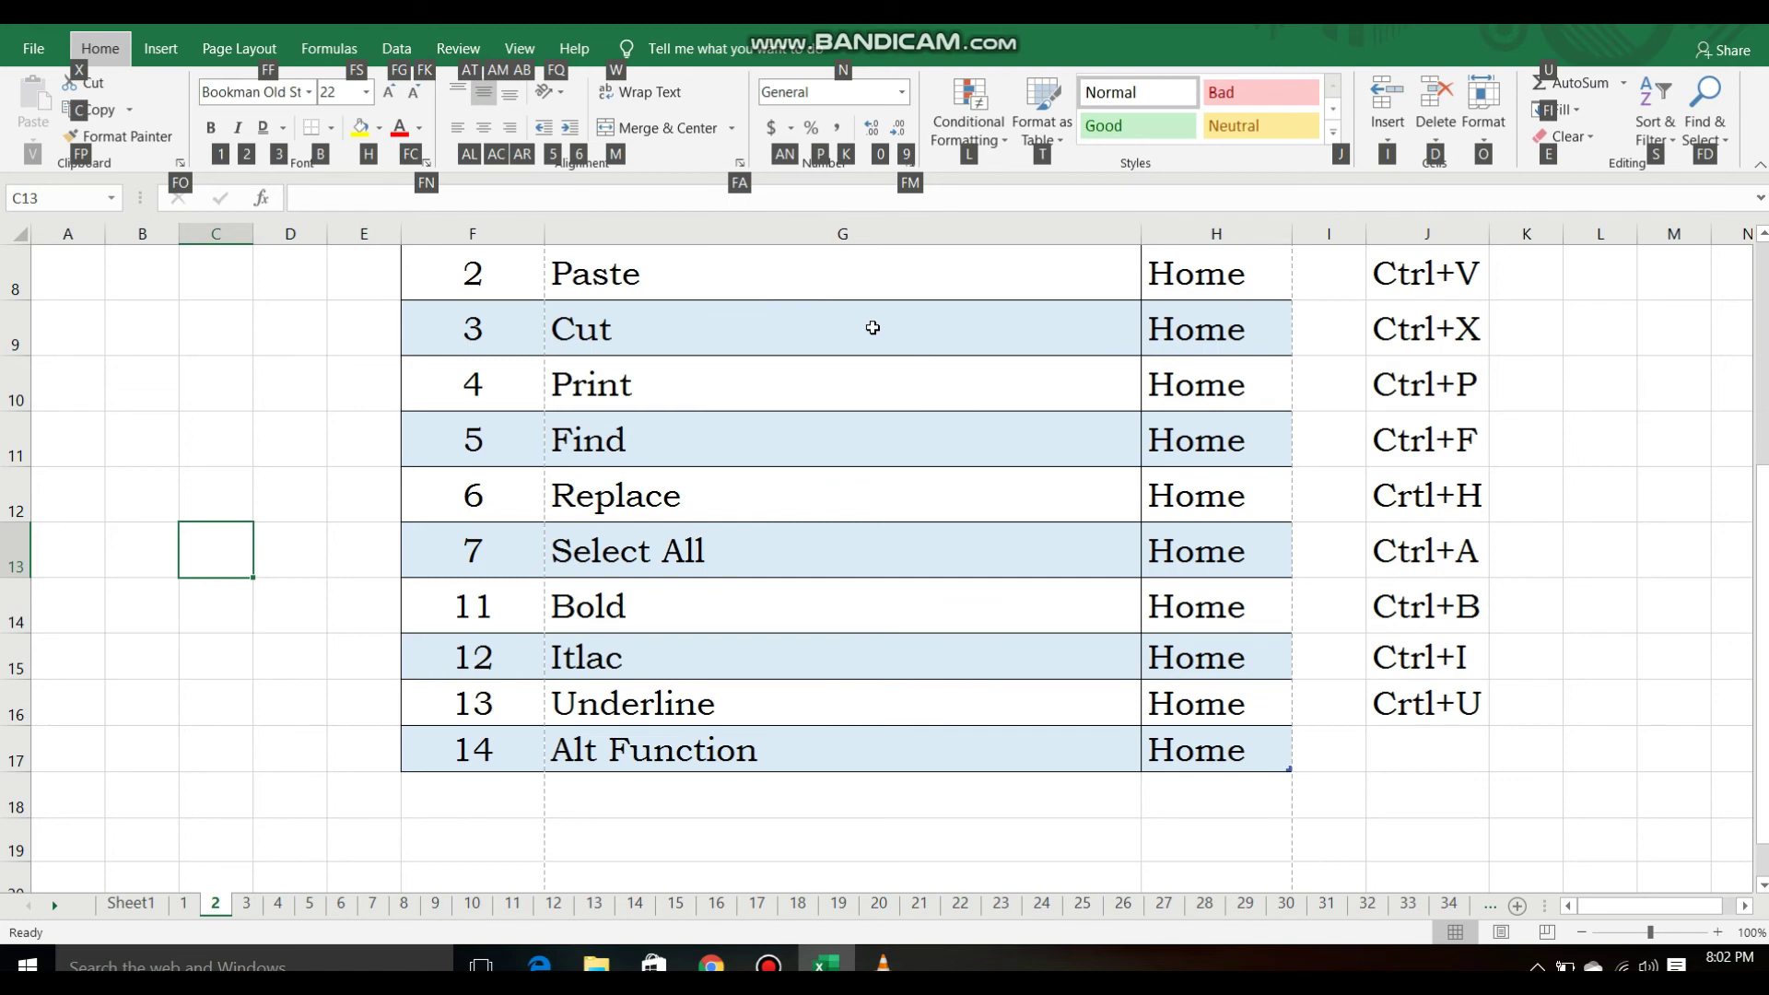
pyautogui.press('alt')
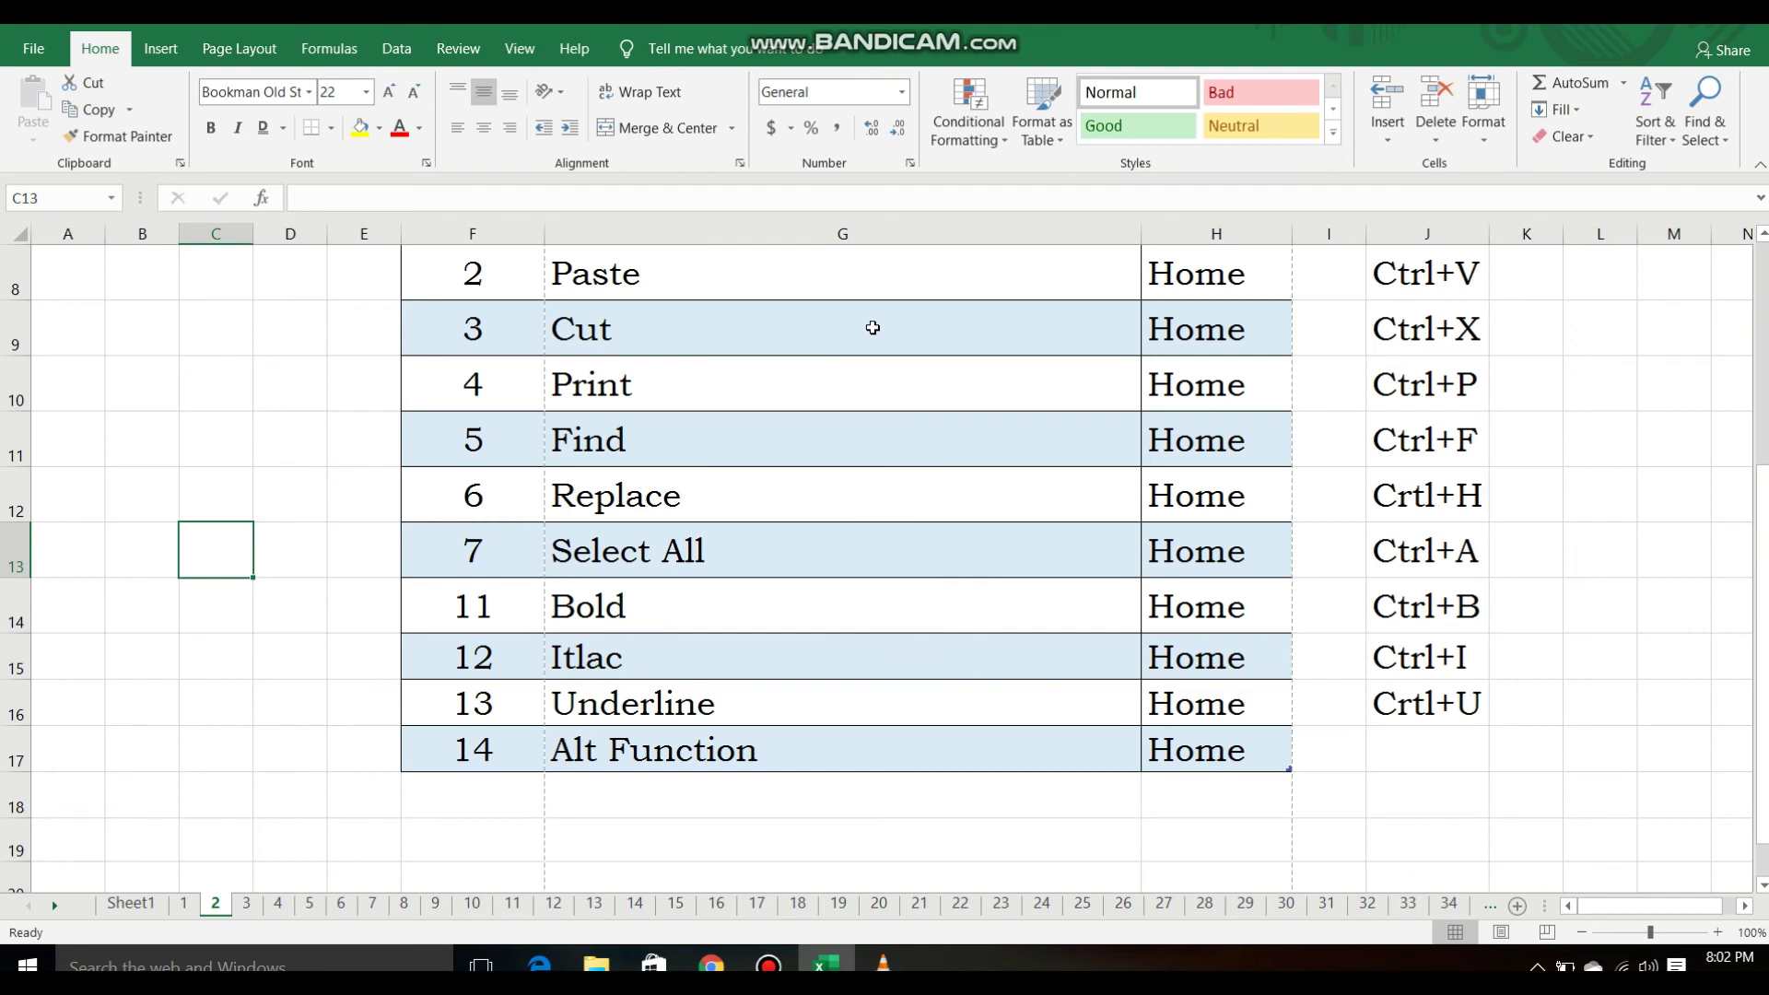
pyautogui.press('alt')
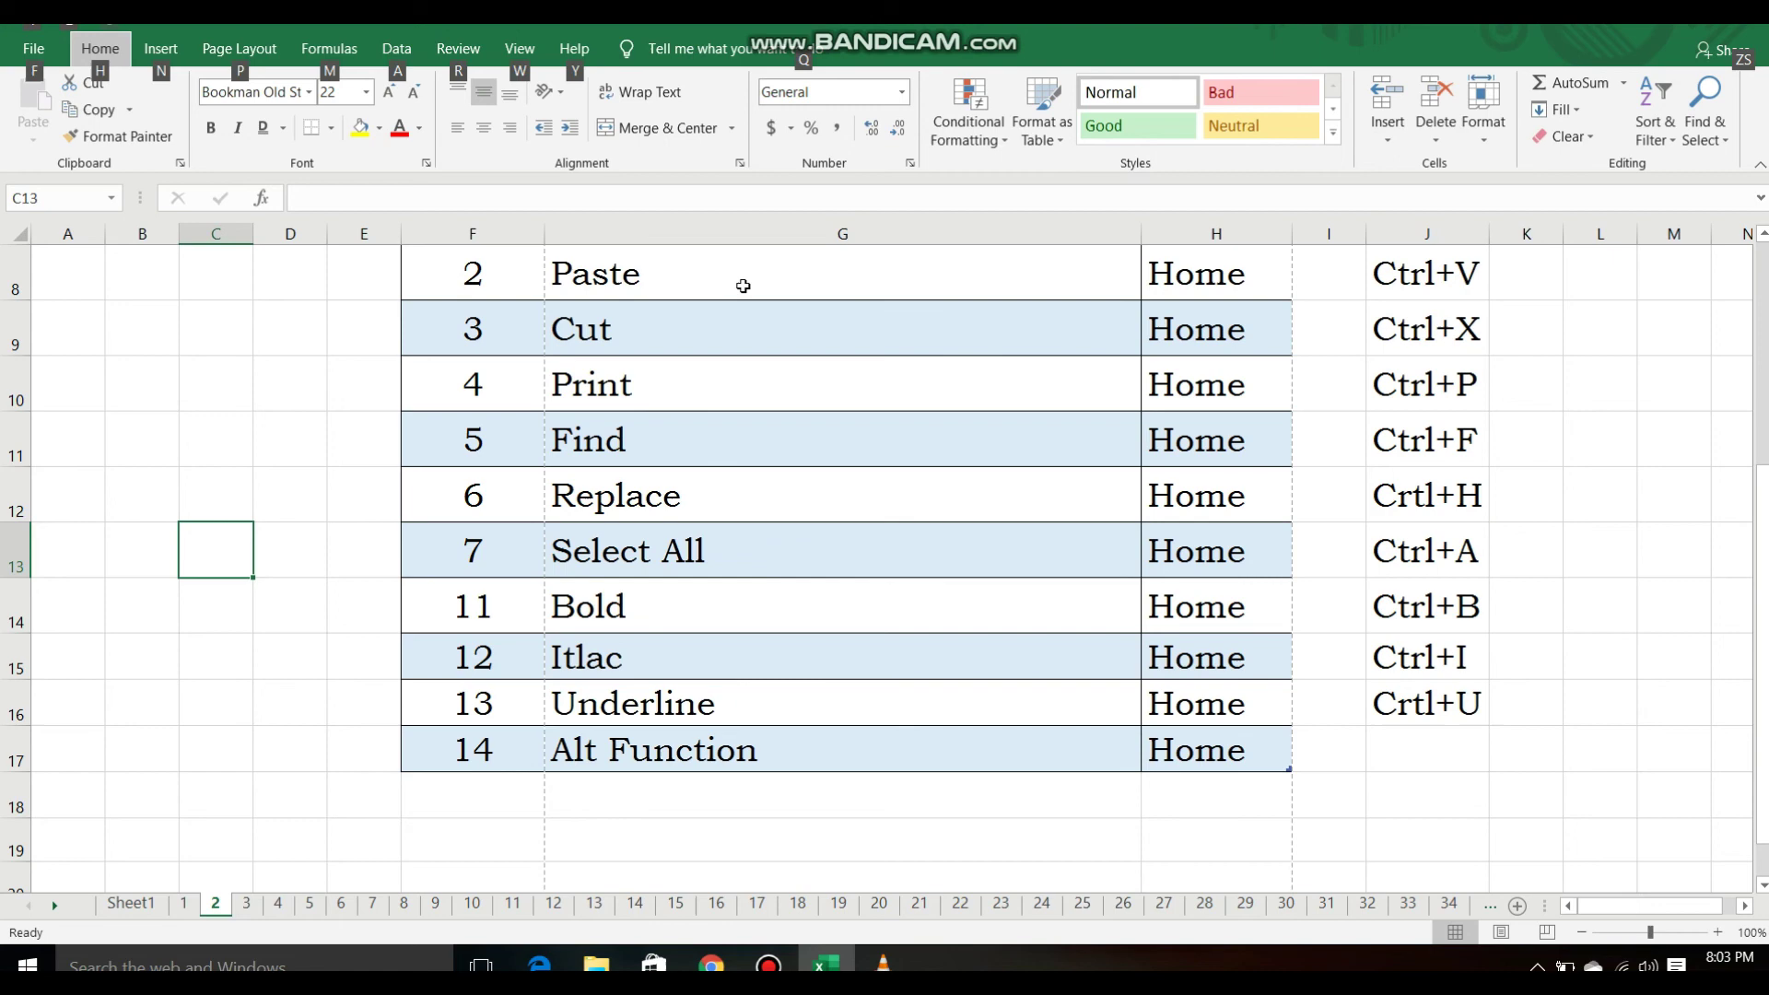
pyautogui.press('m')
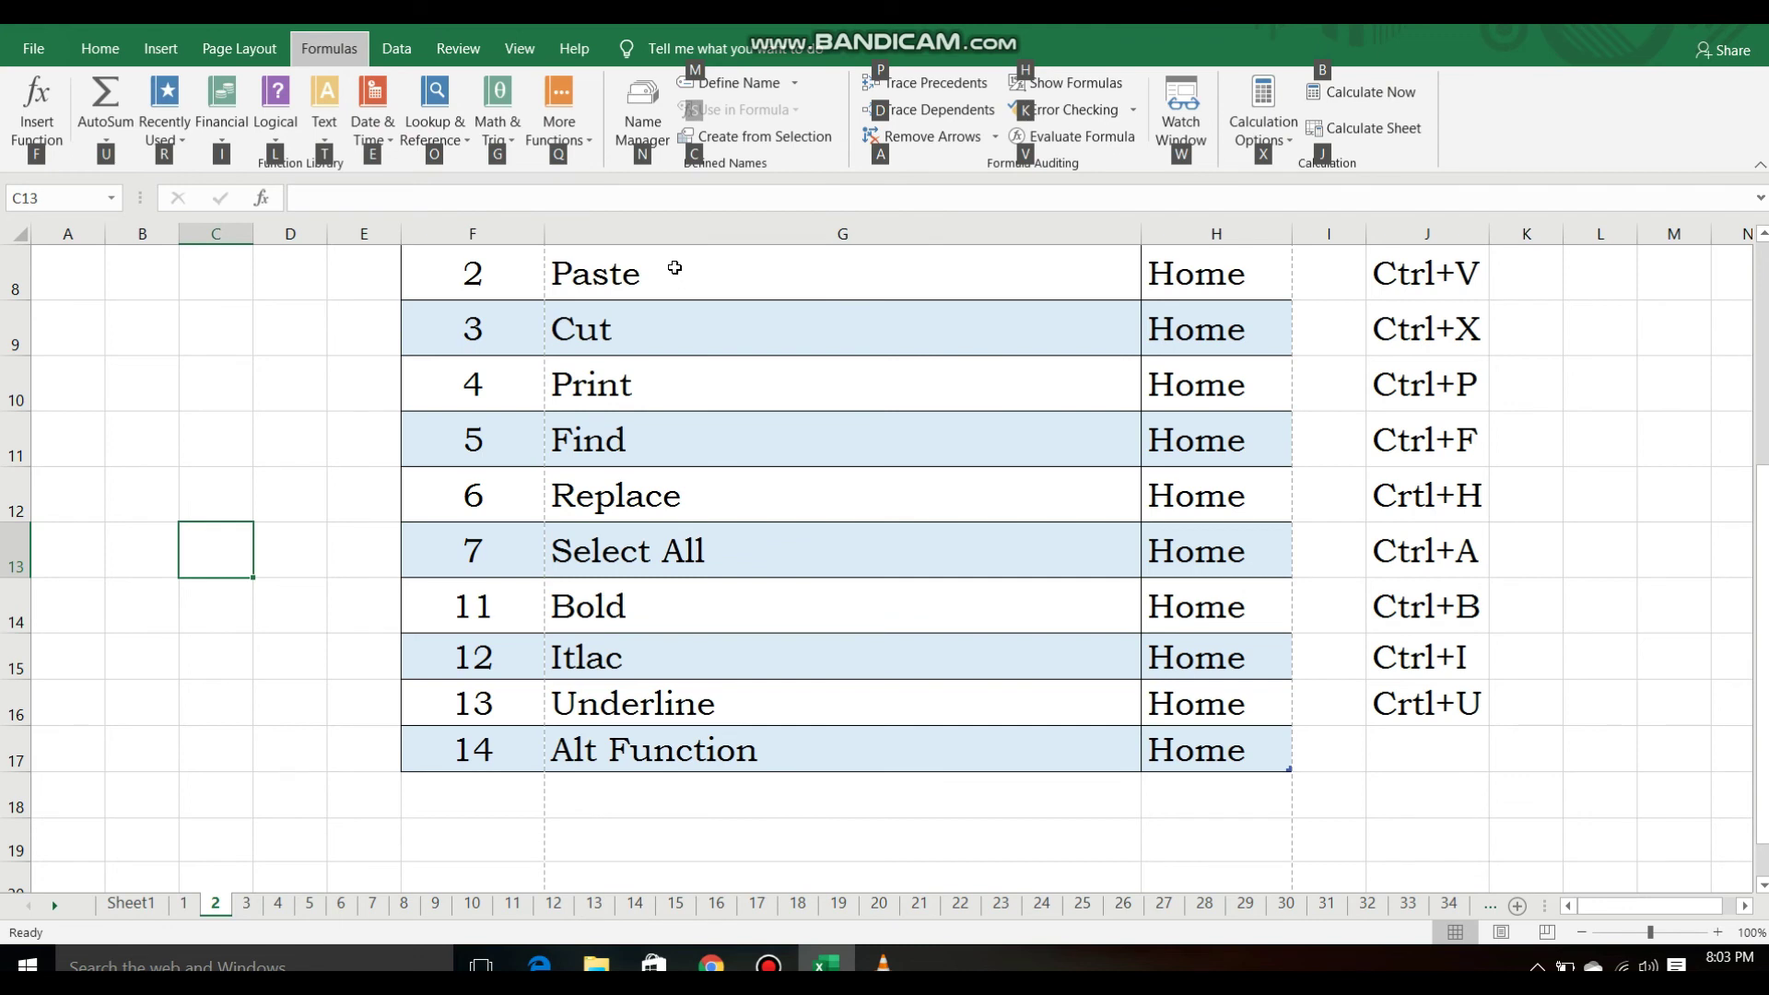
pyautogui.press('alt')
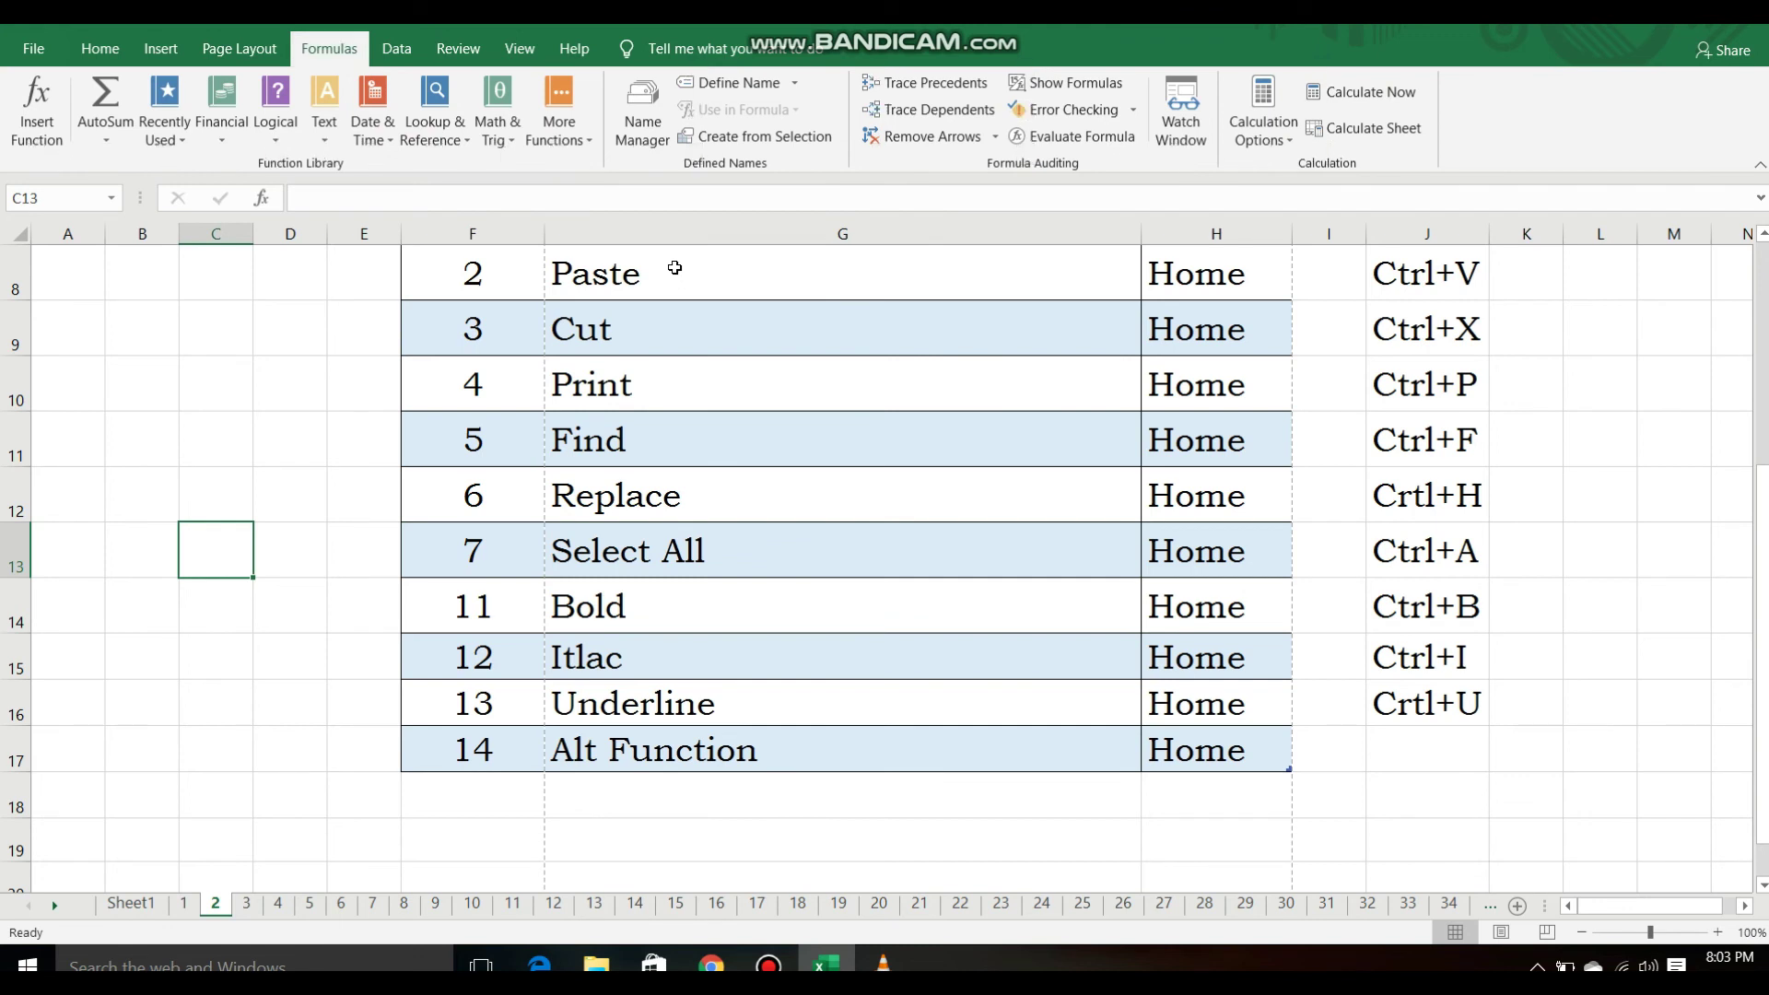
pyautogui.press('alt')
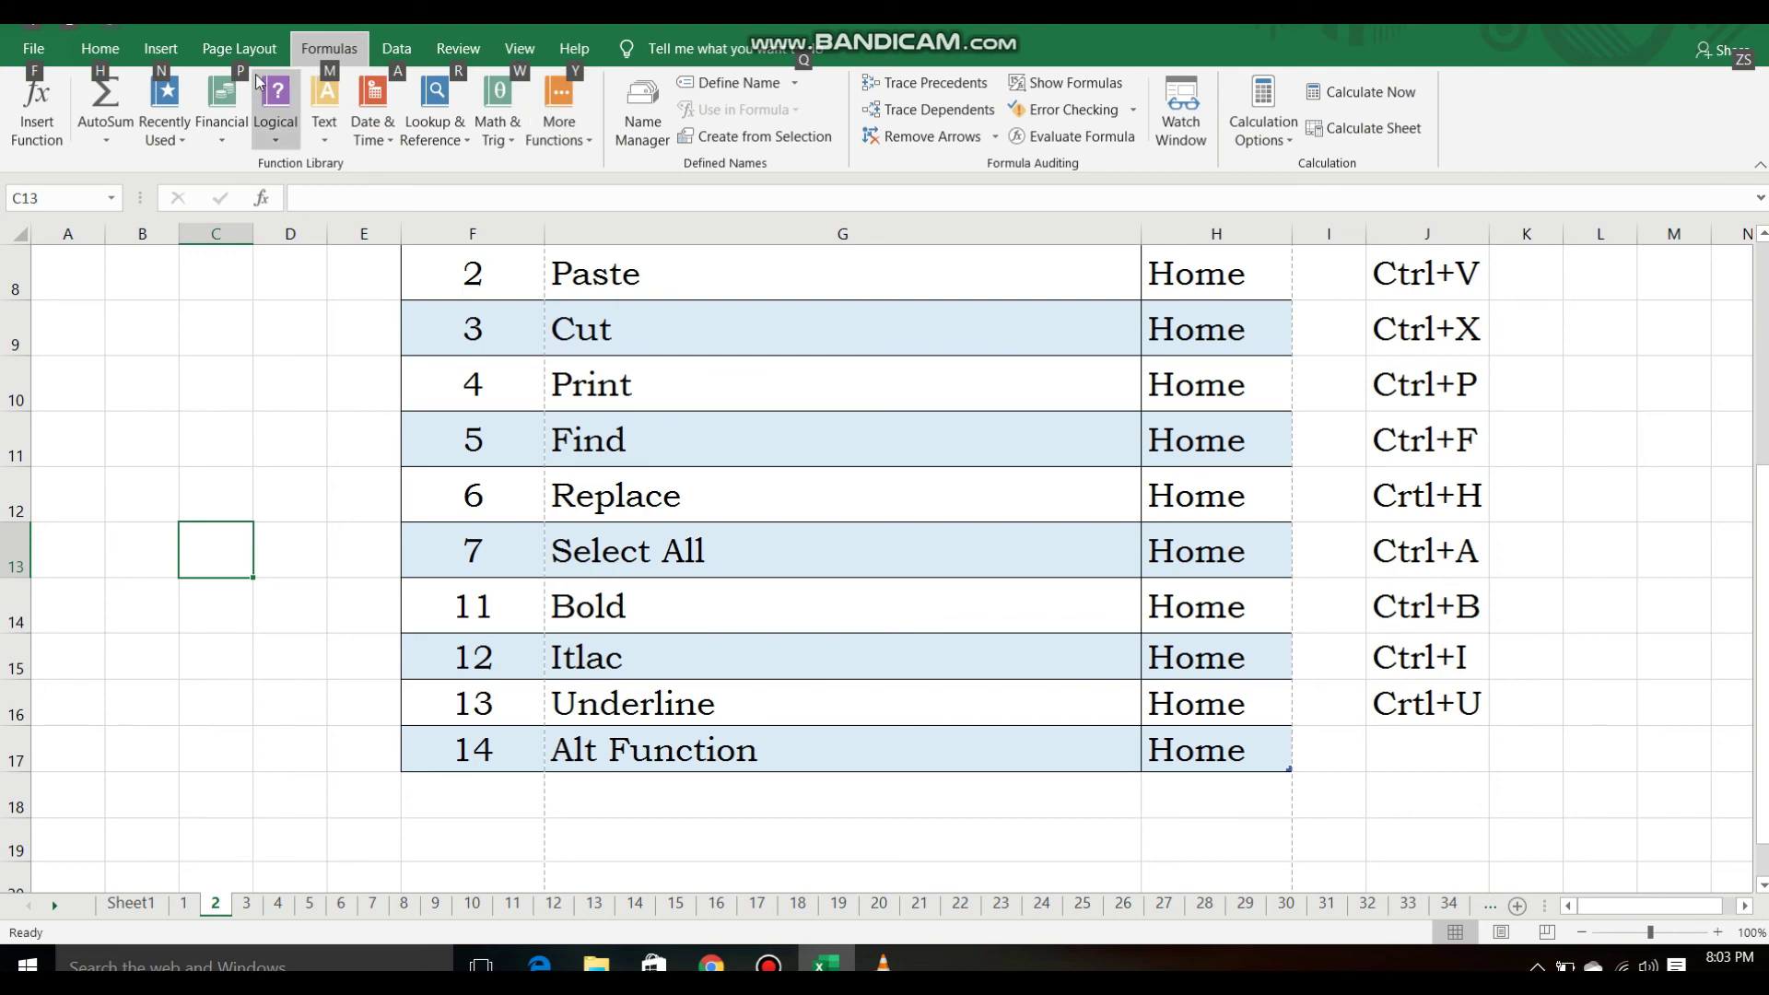
pyautogui.press('p')
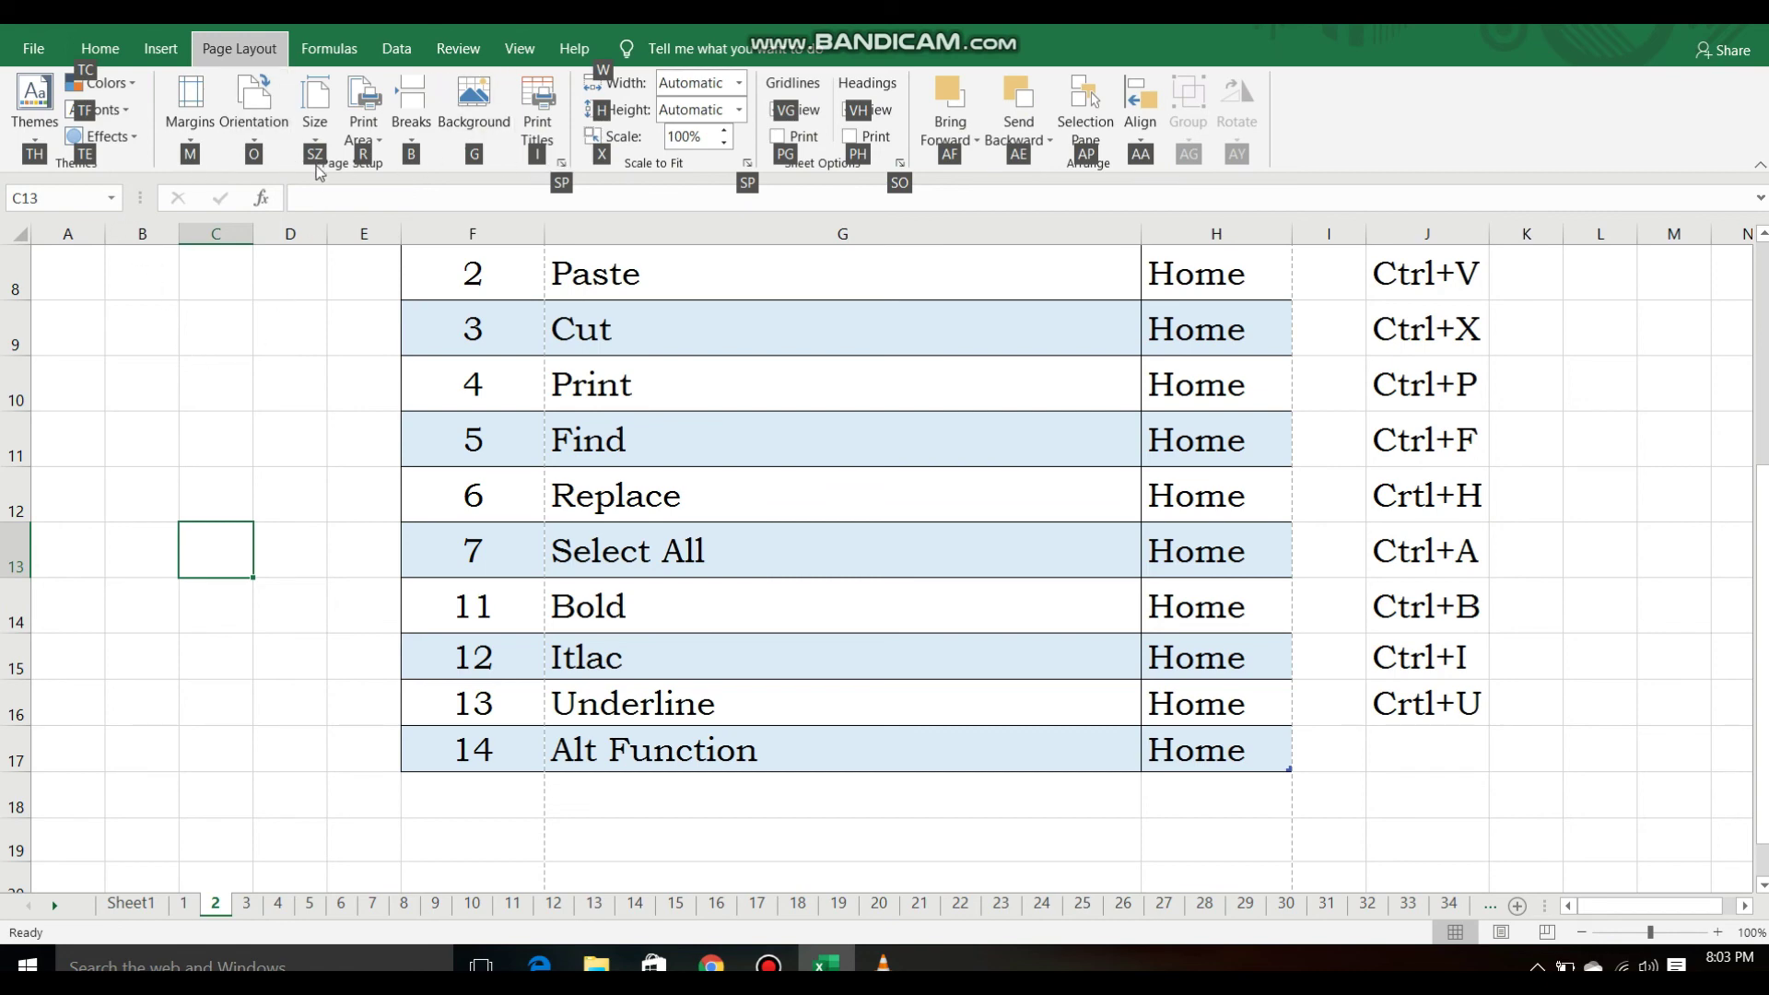
pyautogui.press('s')
pyautogui.press('z')
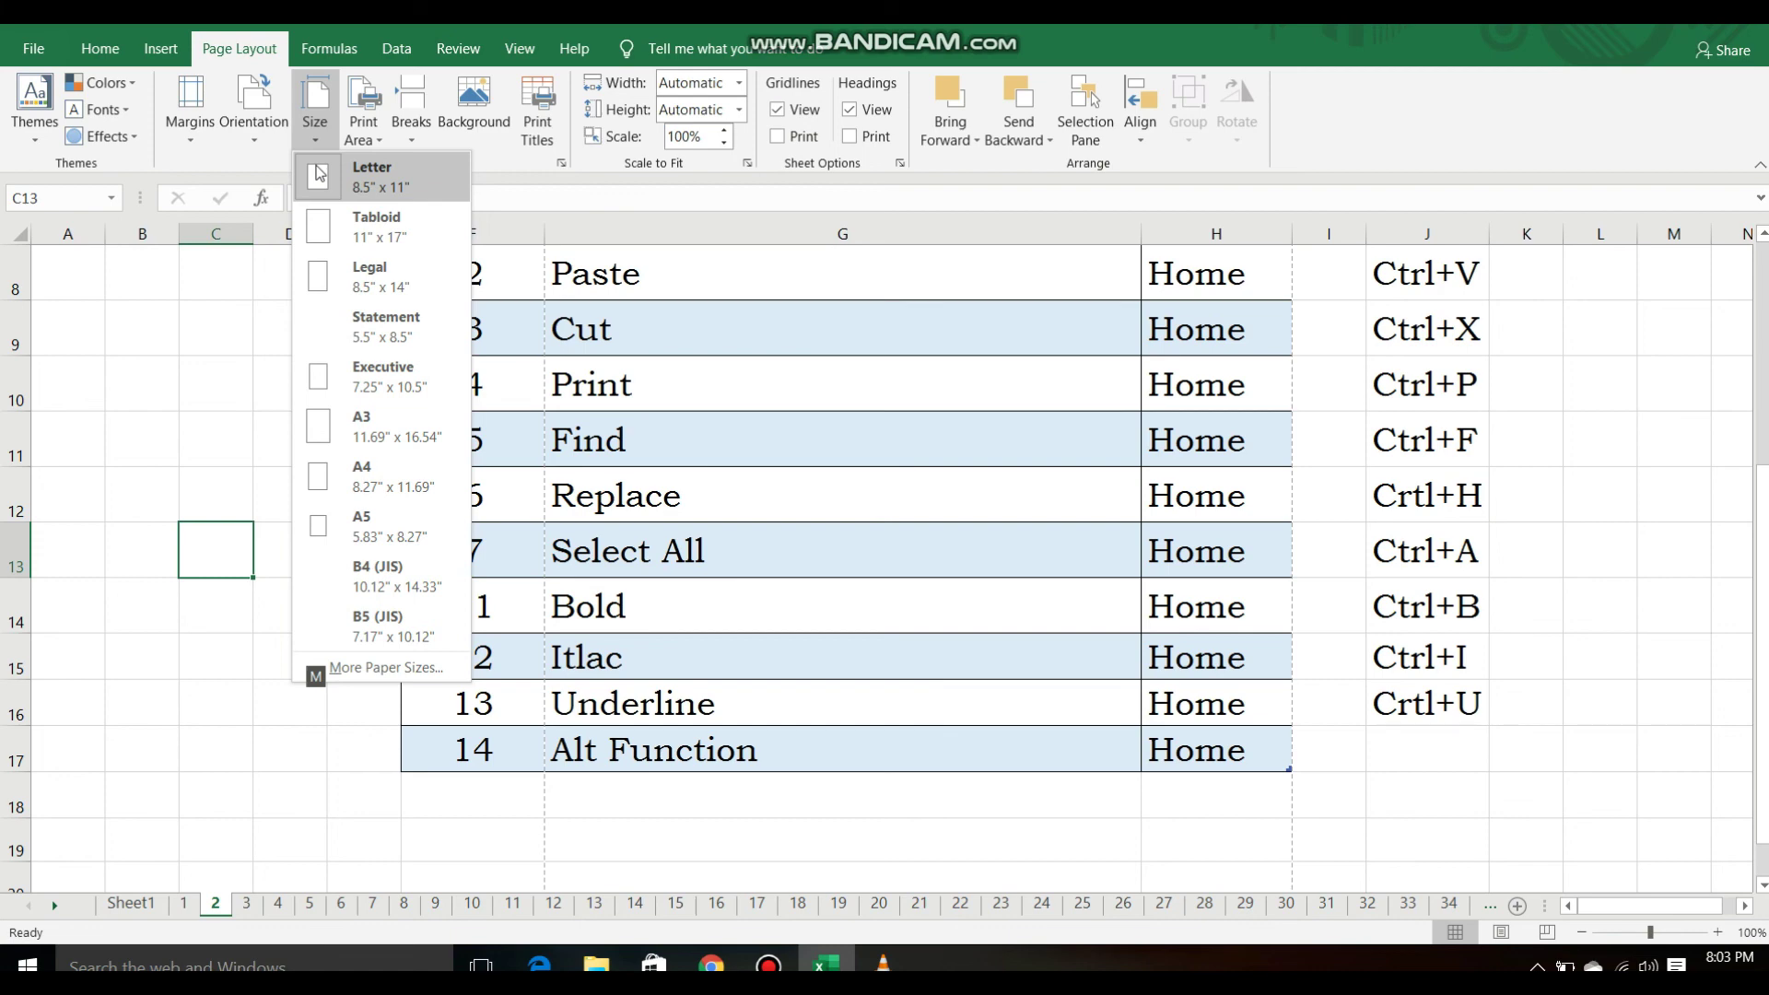
pyautogui.click(318, 173)
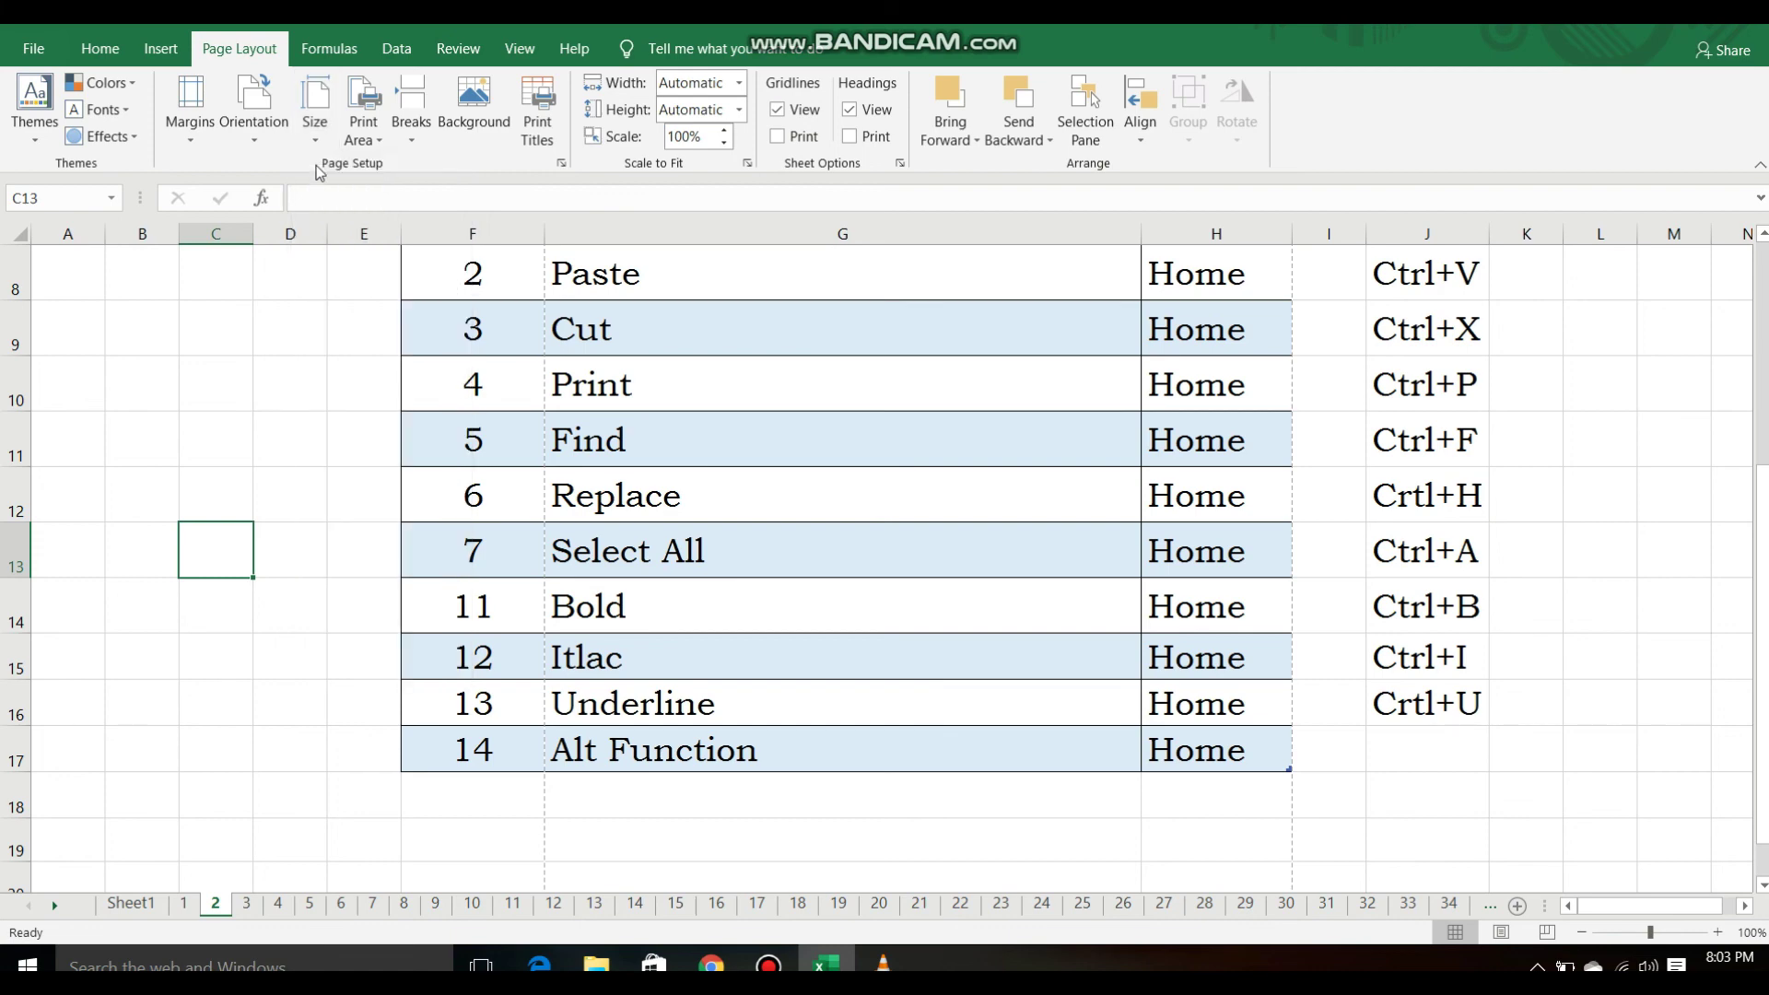
pyautogui.press('alt')
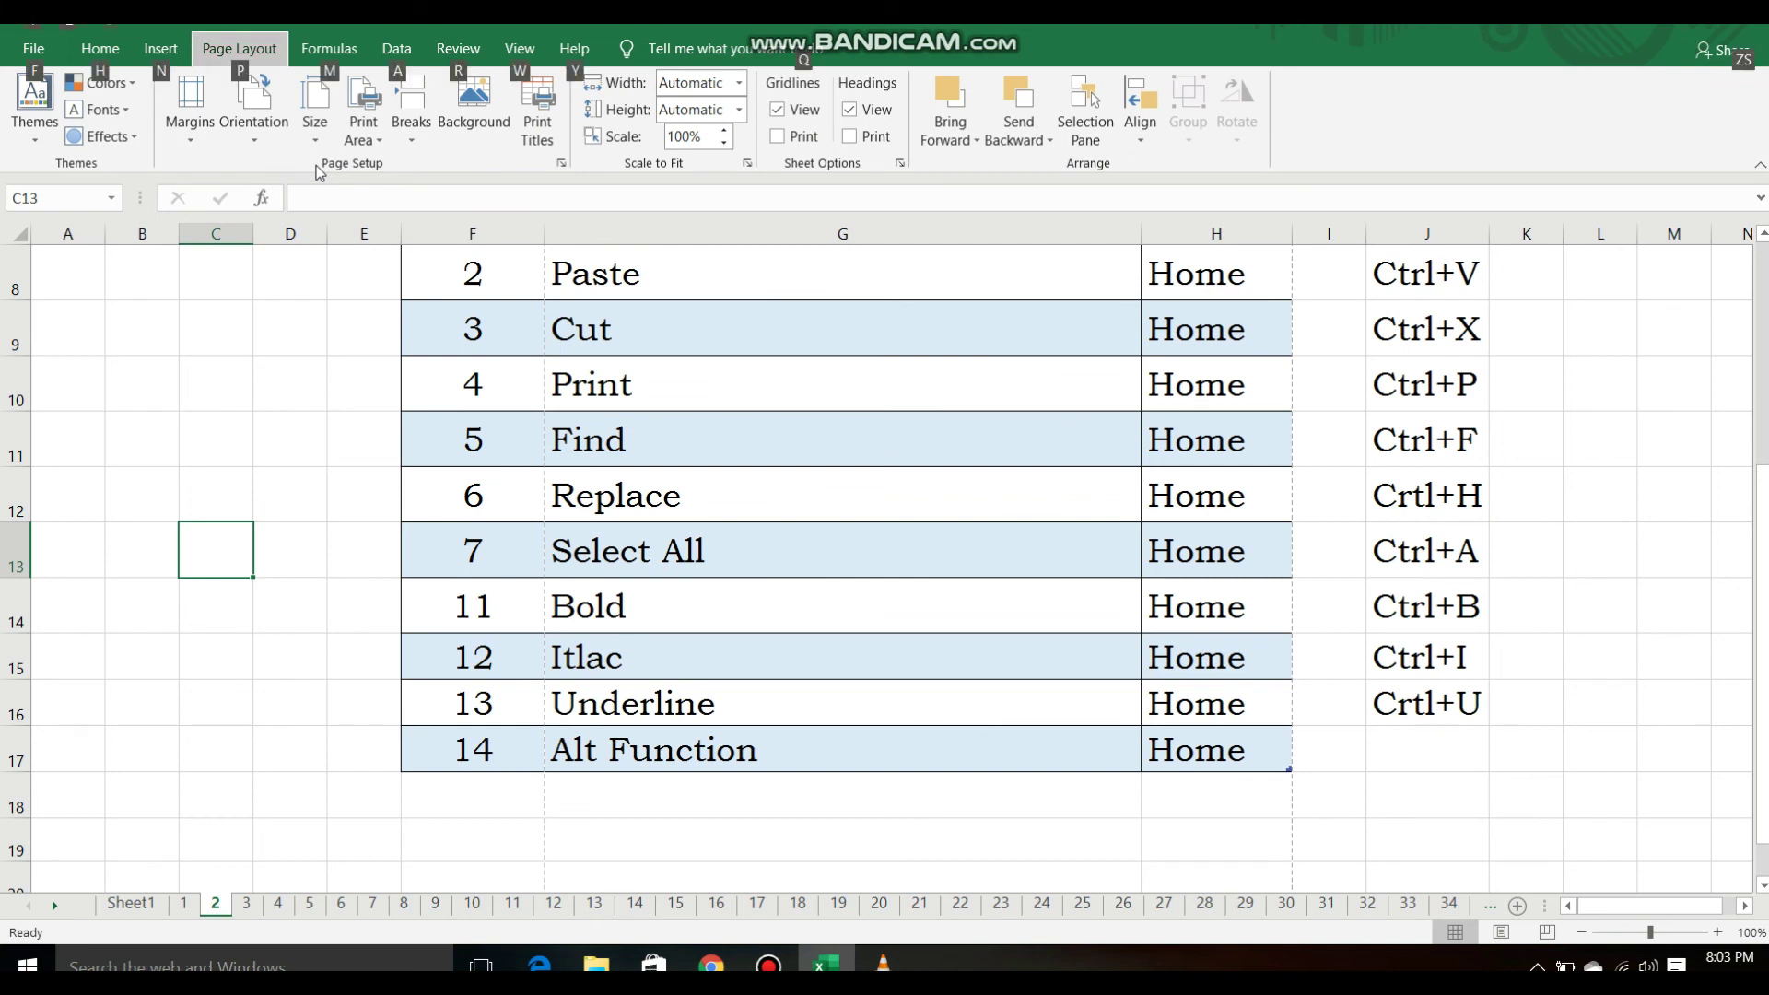
pyautogui.press('p')
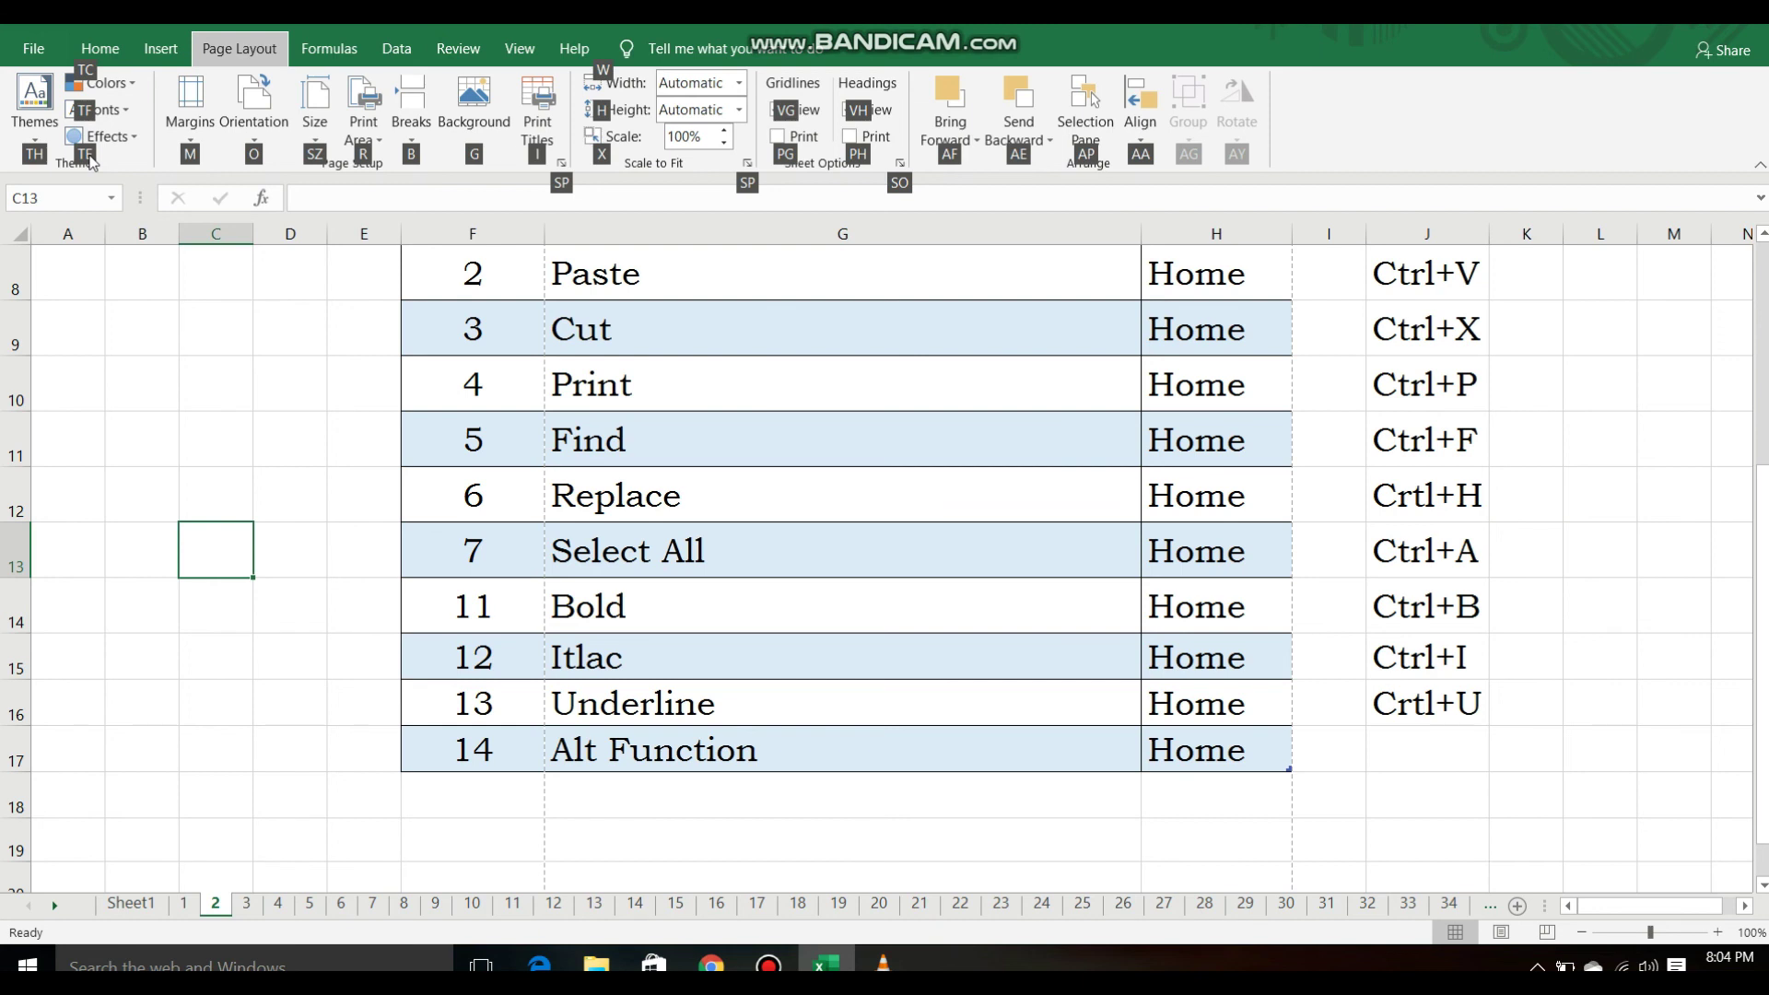
pyautogui.press('t')
pyautogui.press('e')
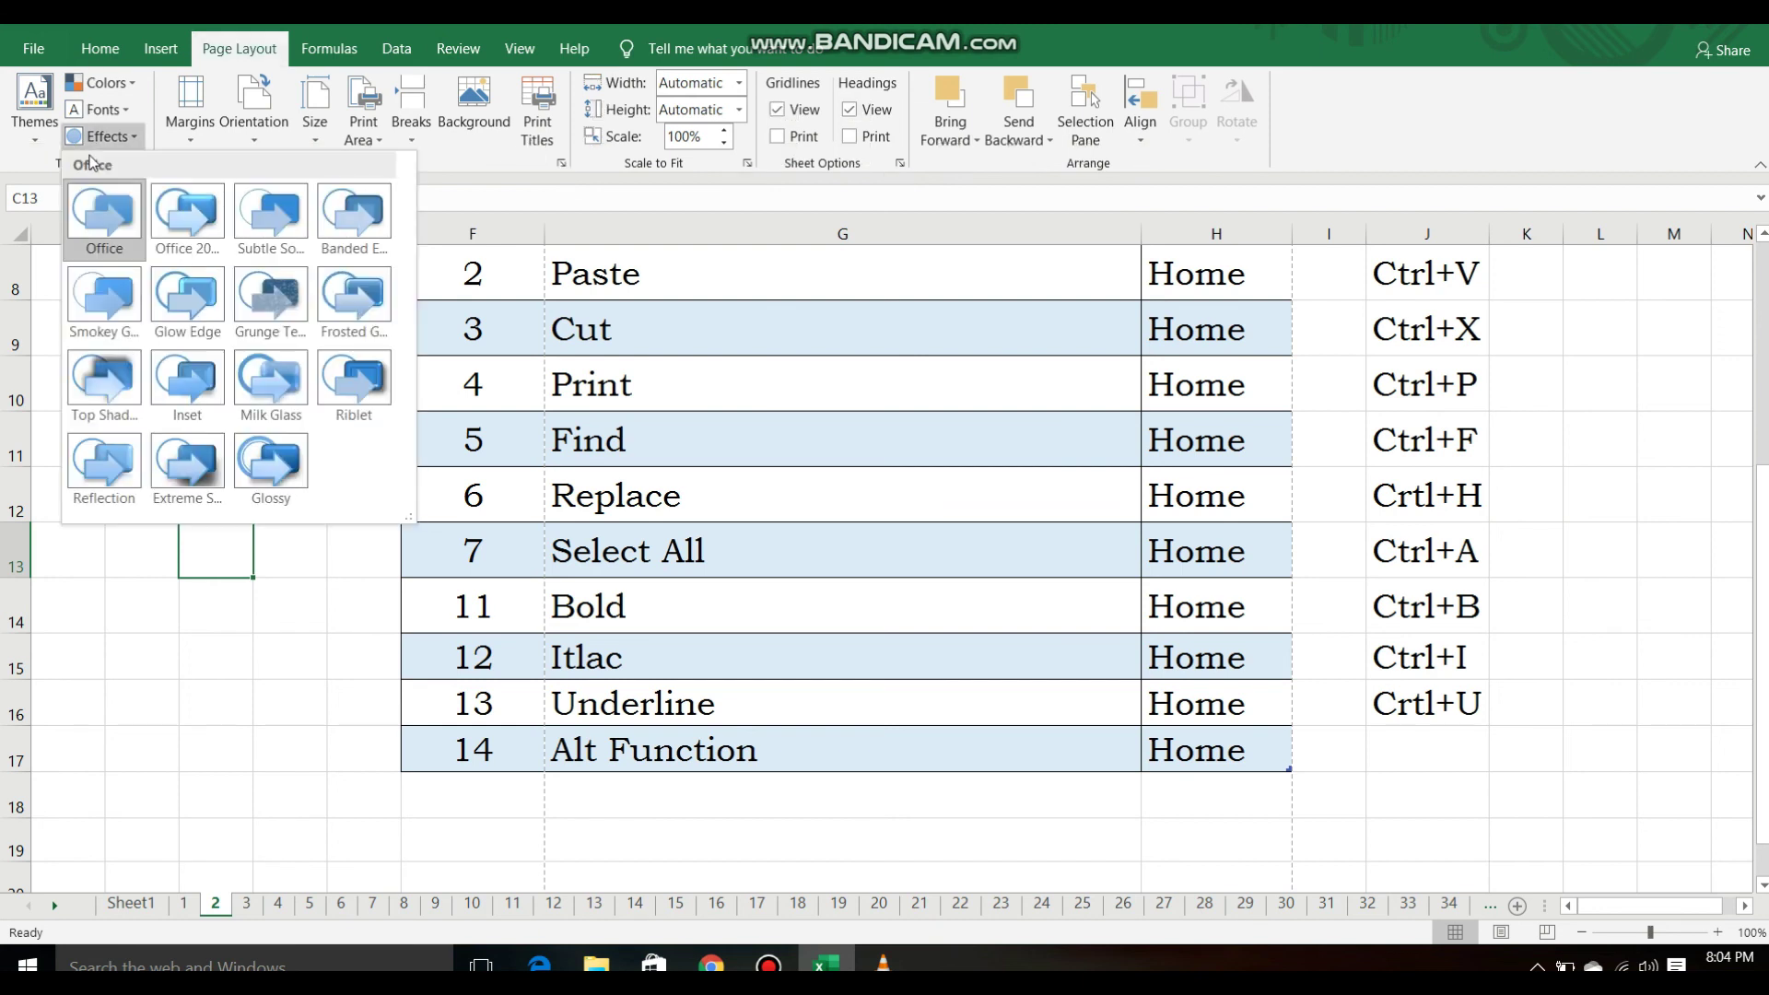
pyautogui.click(138, 595)
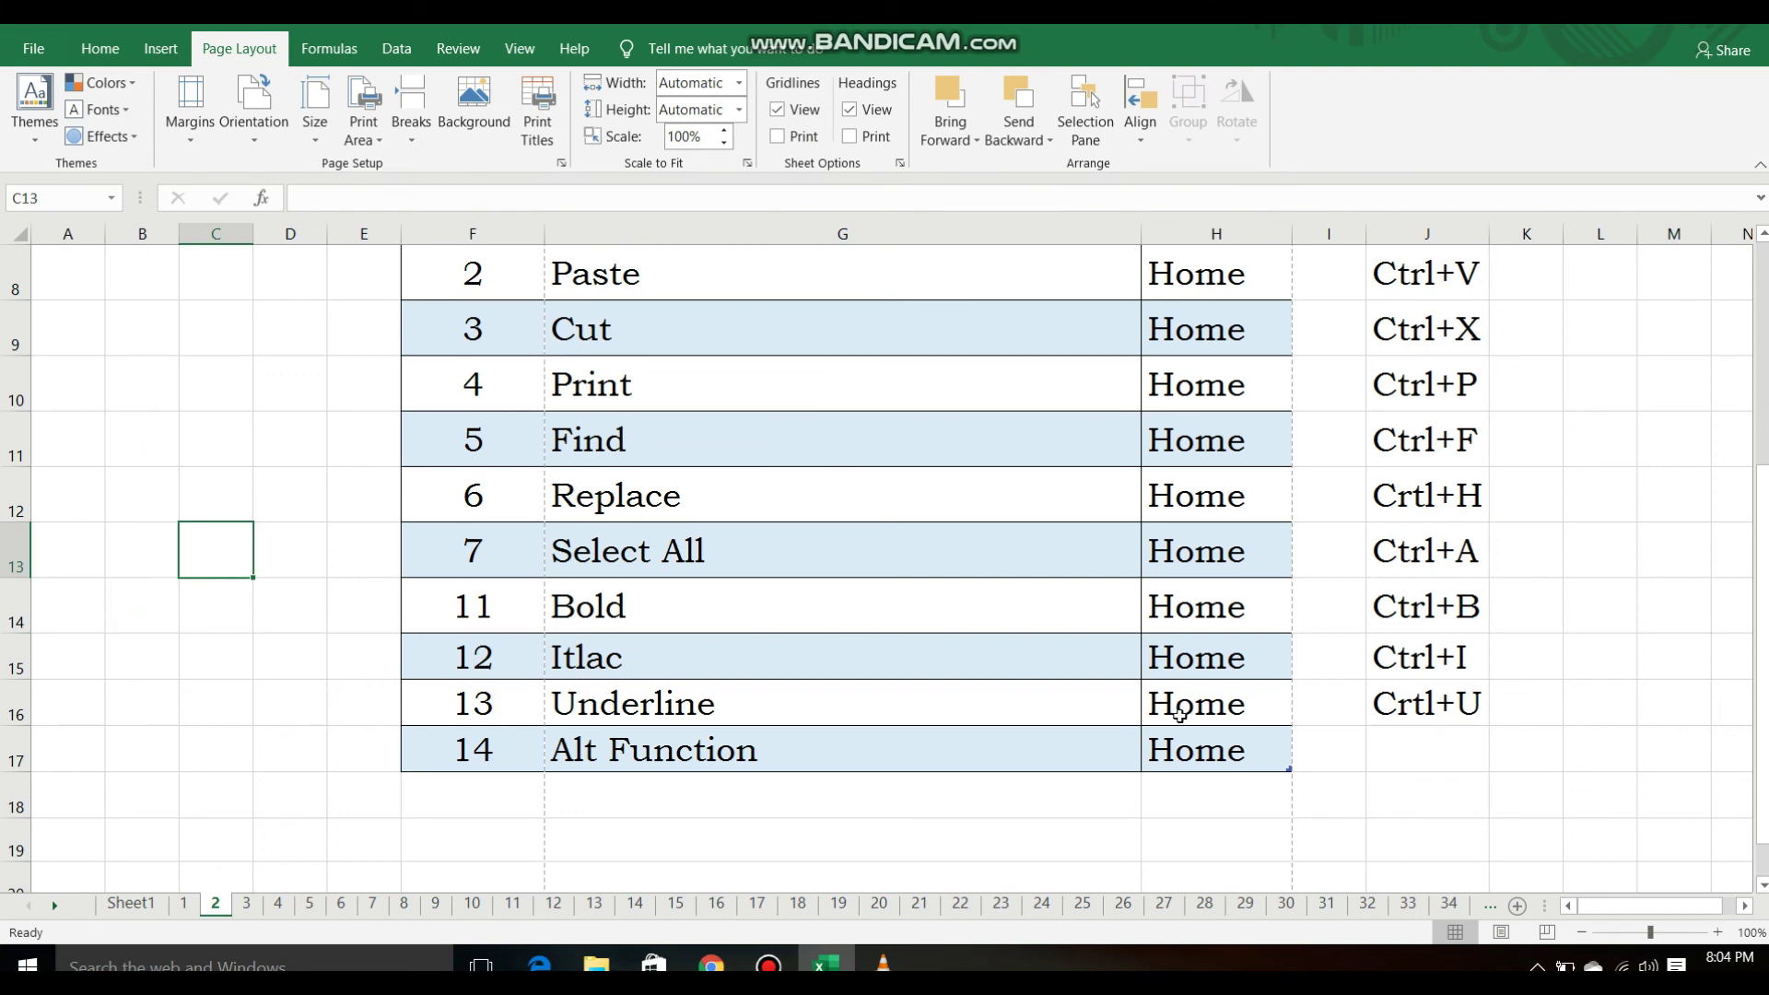
pyautogui.click(1415, 746)
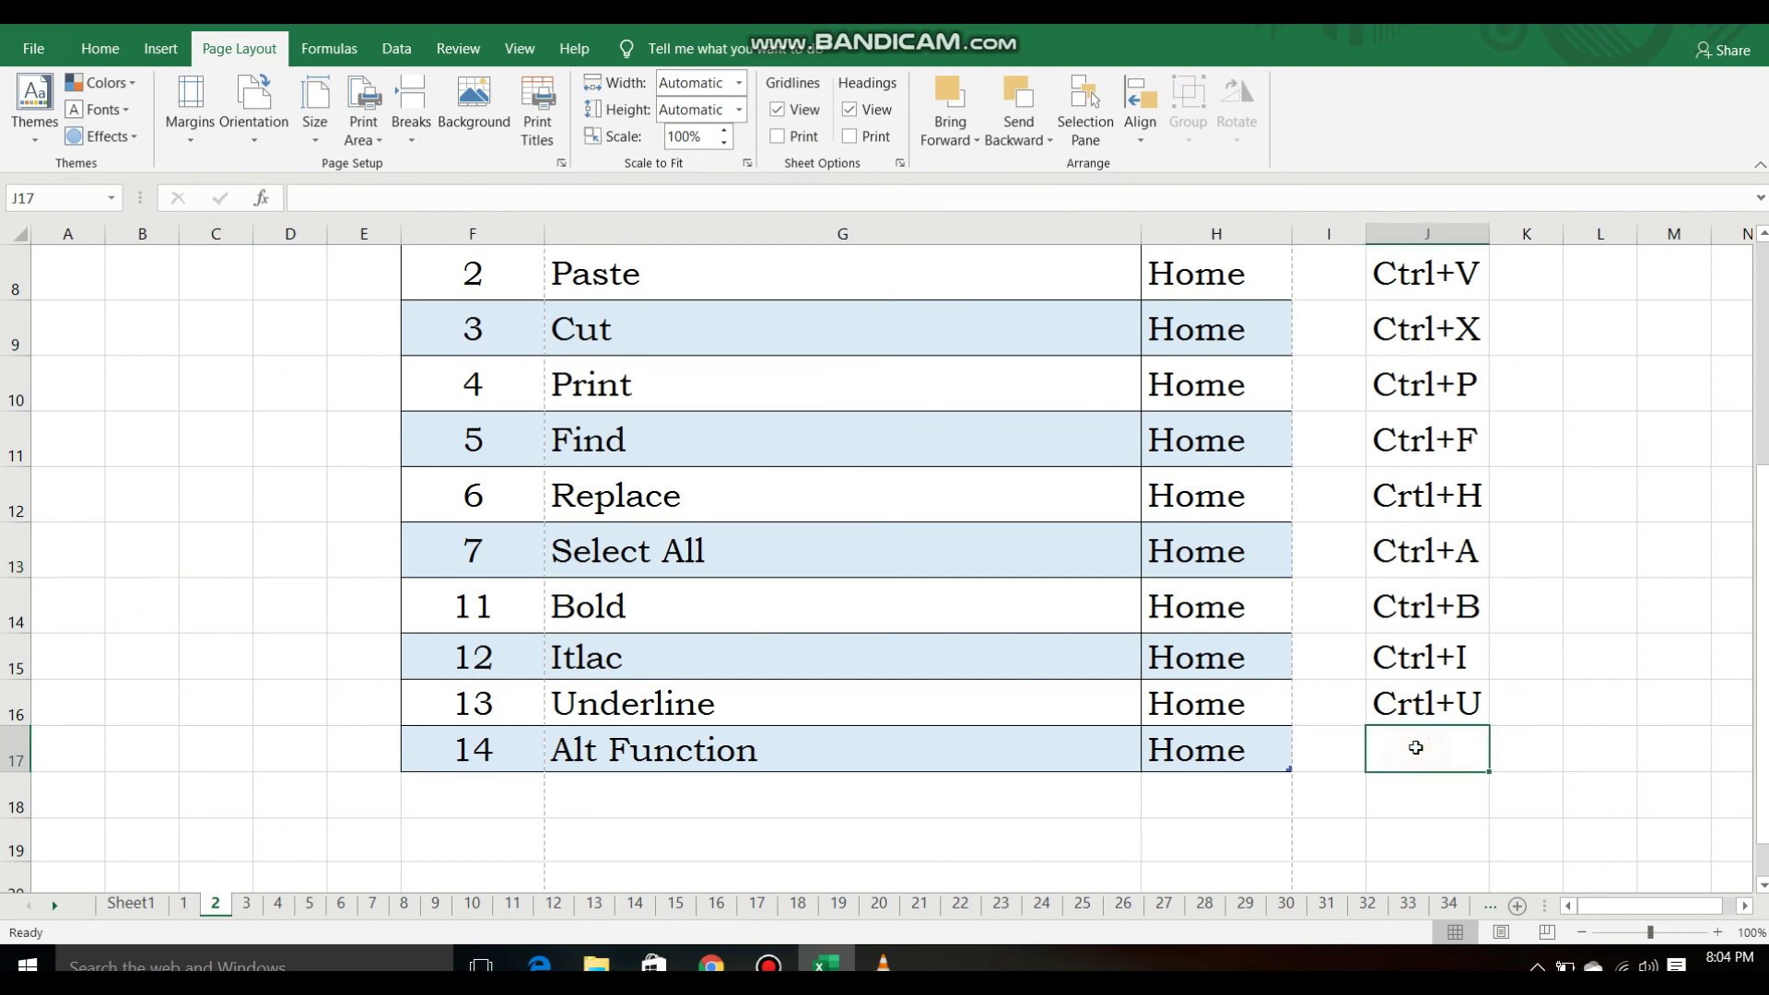
# Enter 'Alt' in J17 beside the Alt Function row
pyautogui.write('Alt')
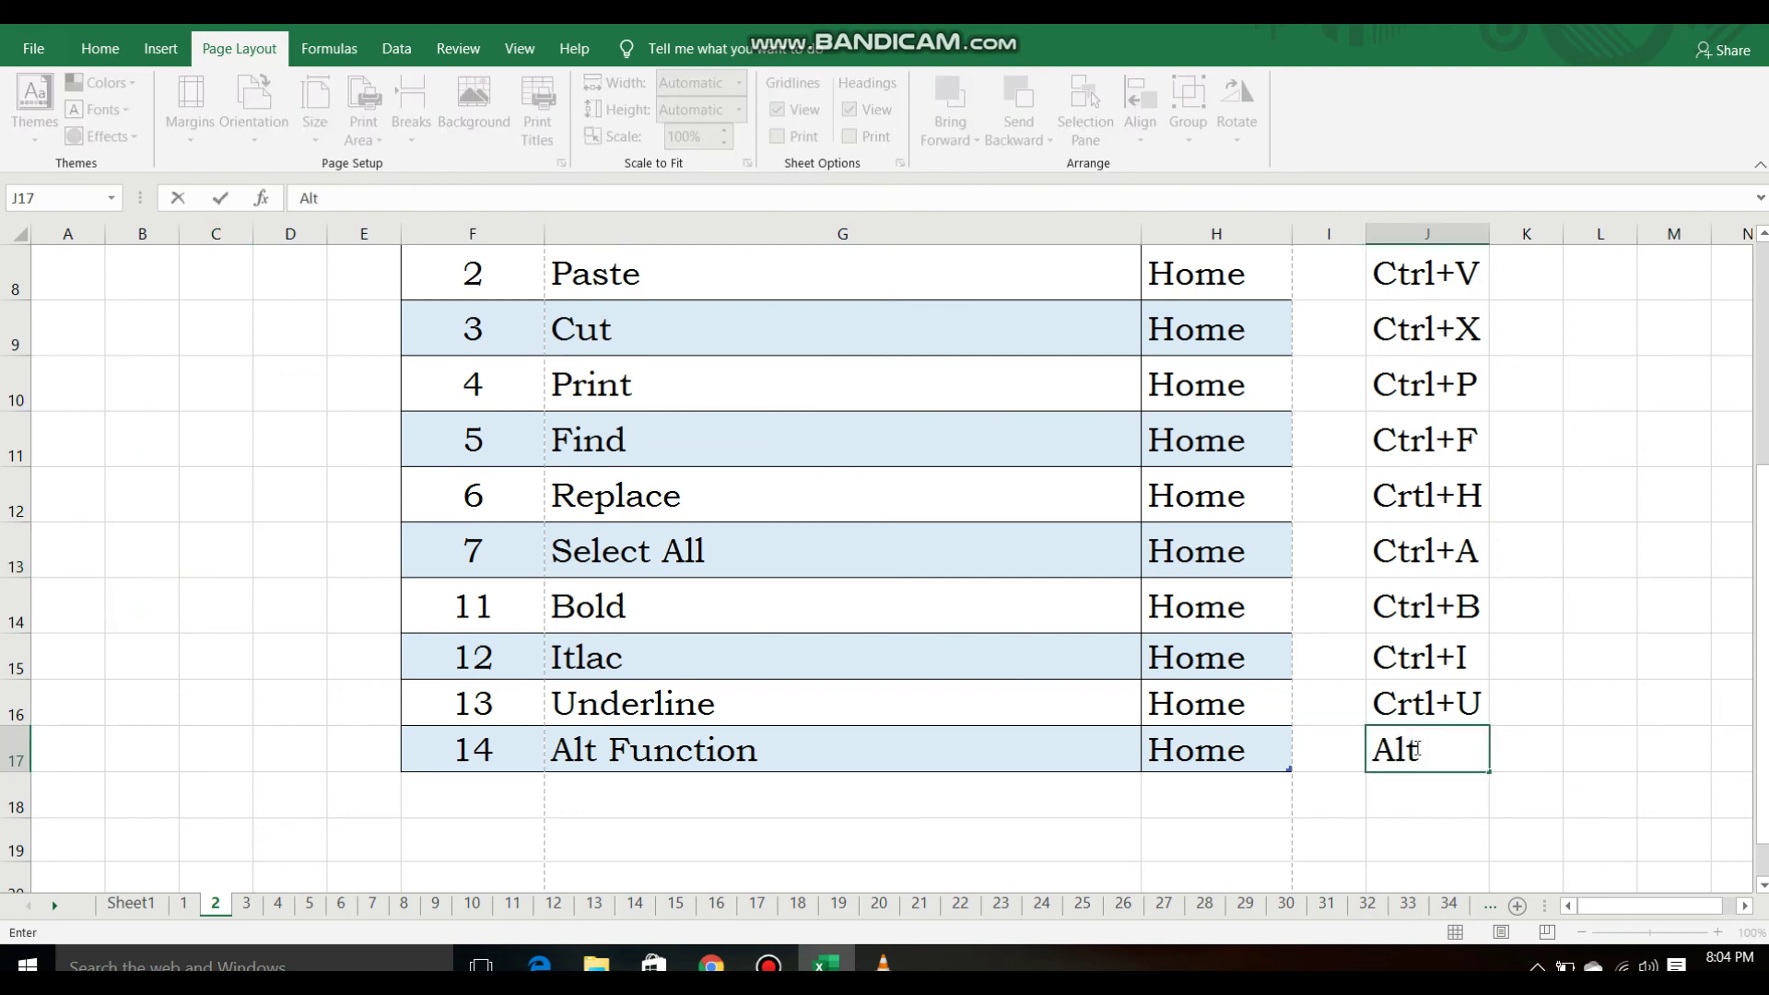
pyautogui.press('Return')
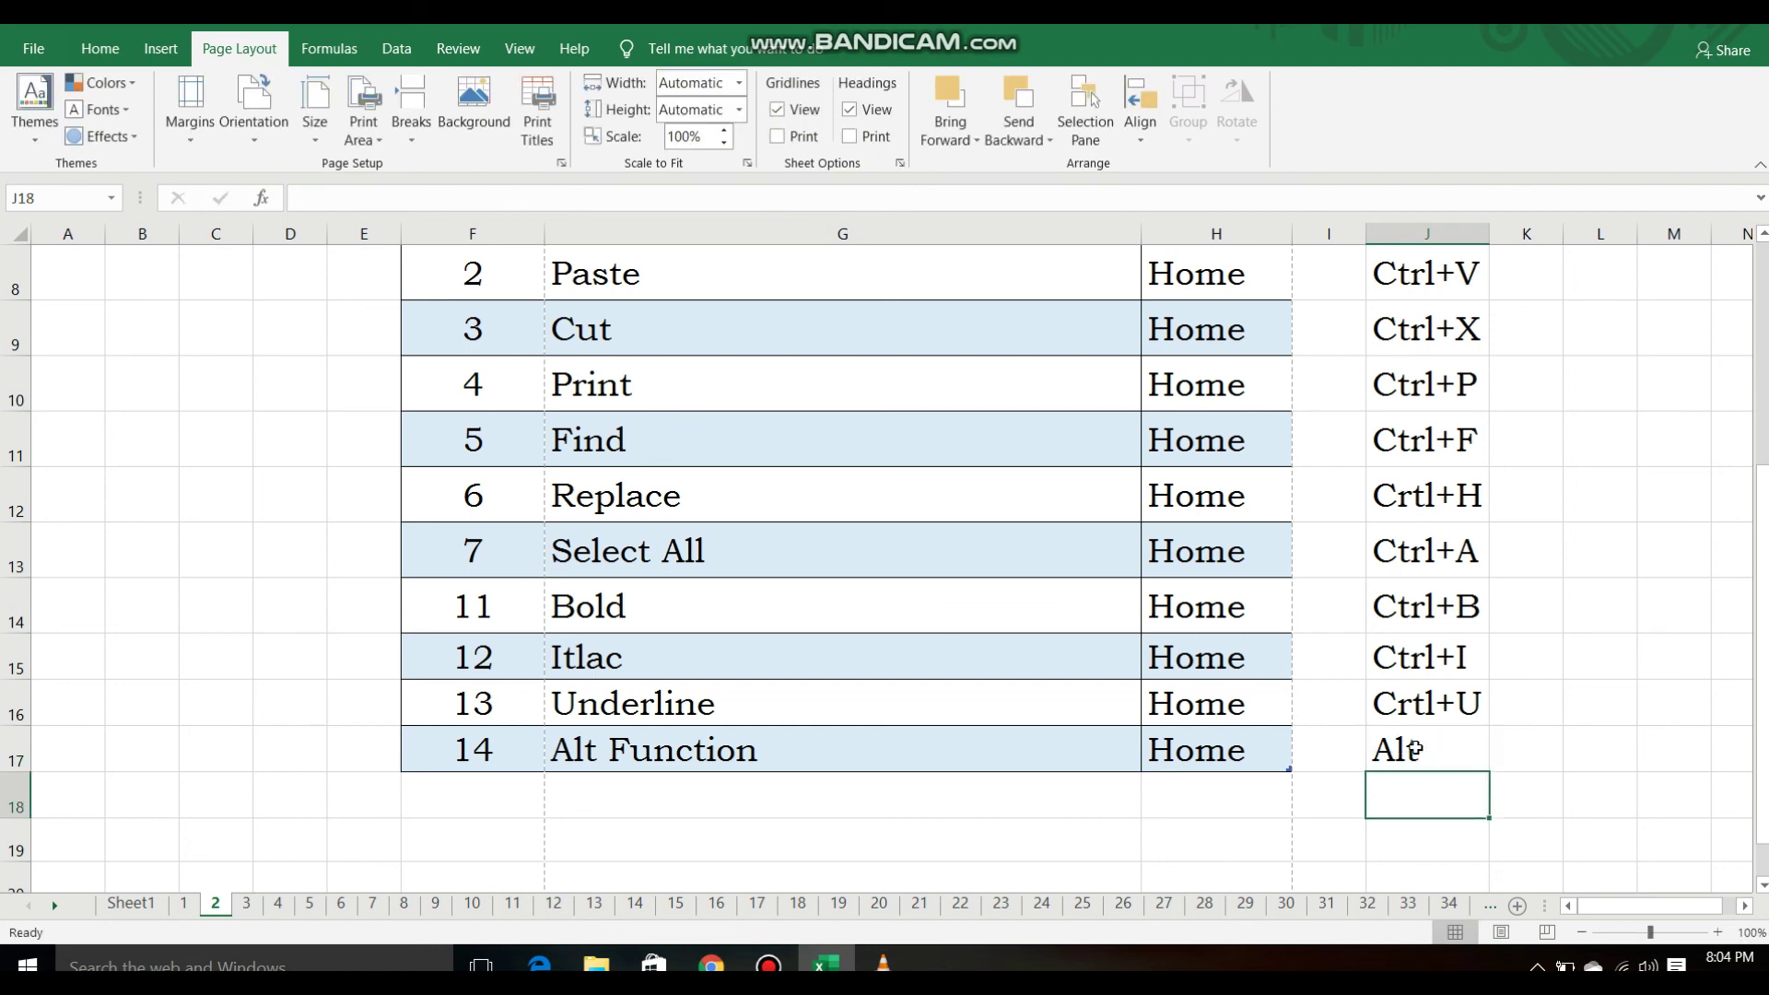
pyautogui.scroll(3, 1555, 685)
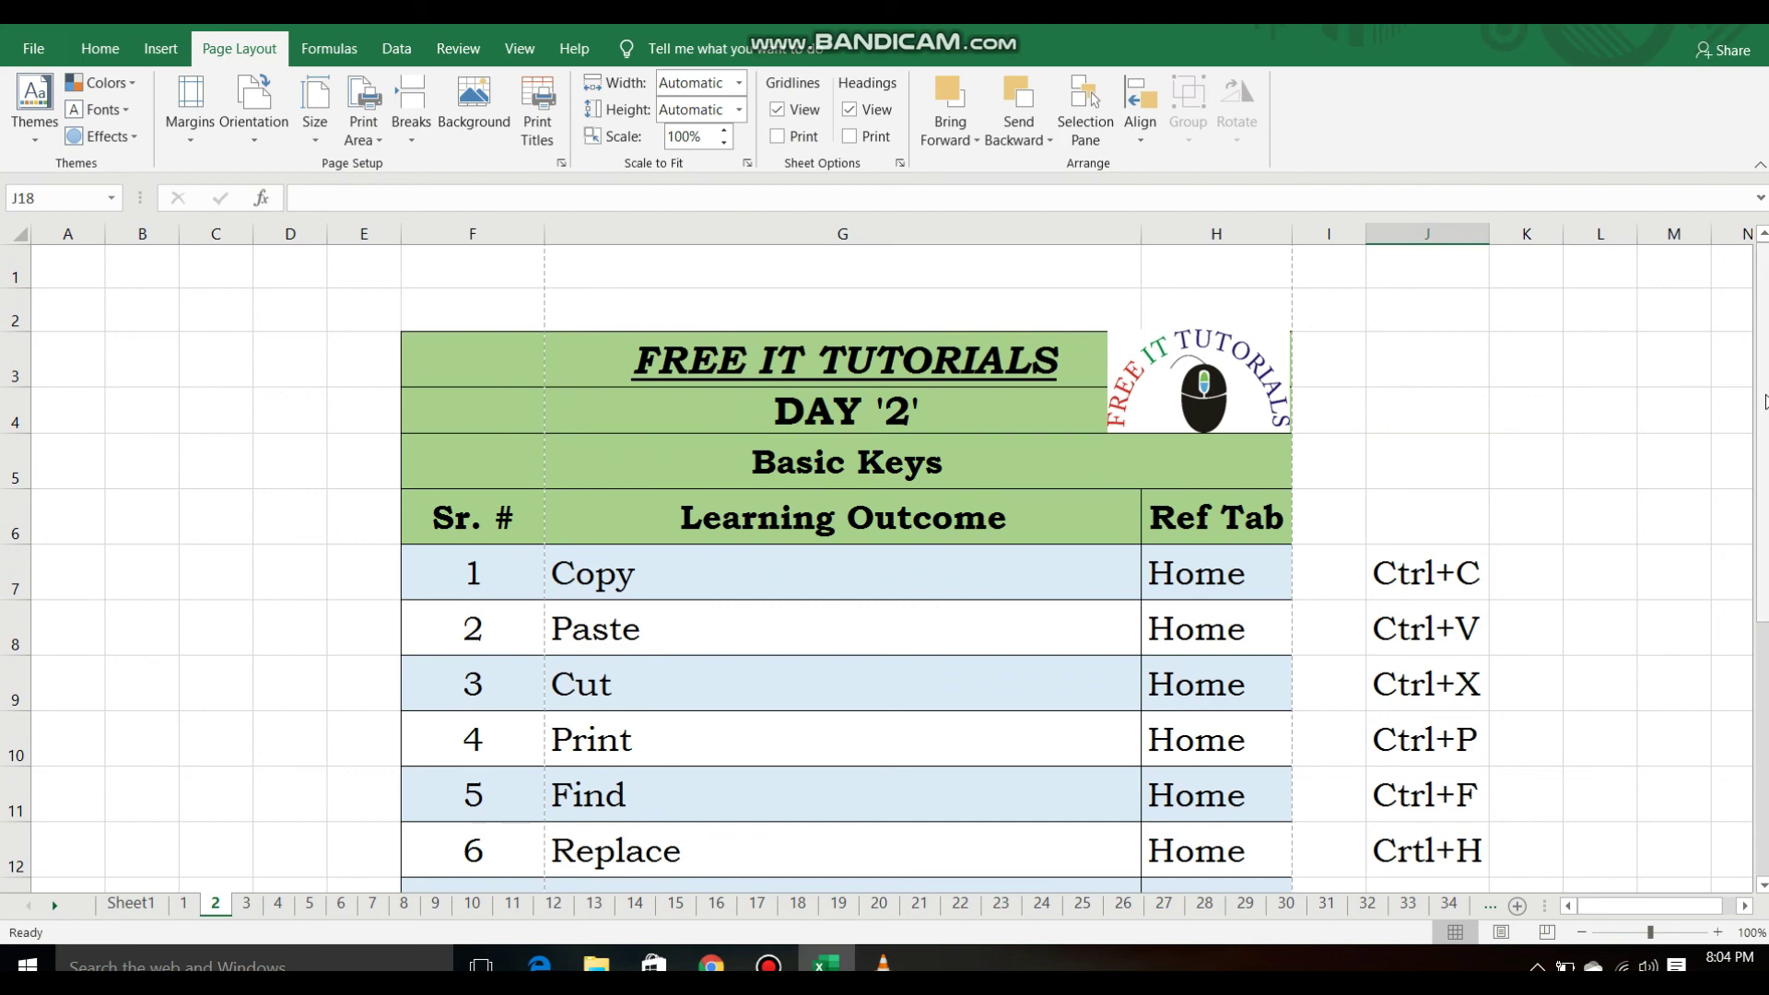
pyautogui.moveTo(1764, 402); pyautogui.dragTo(1762, 406)
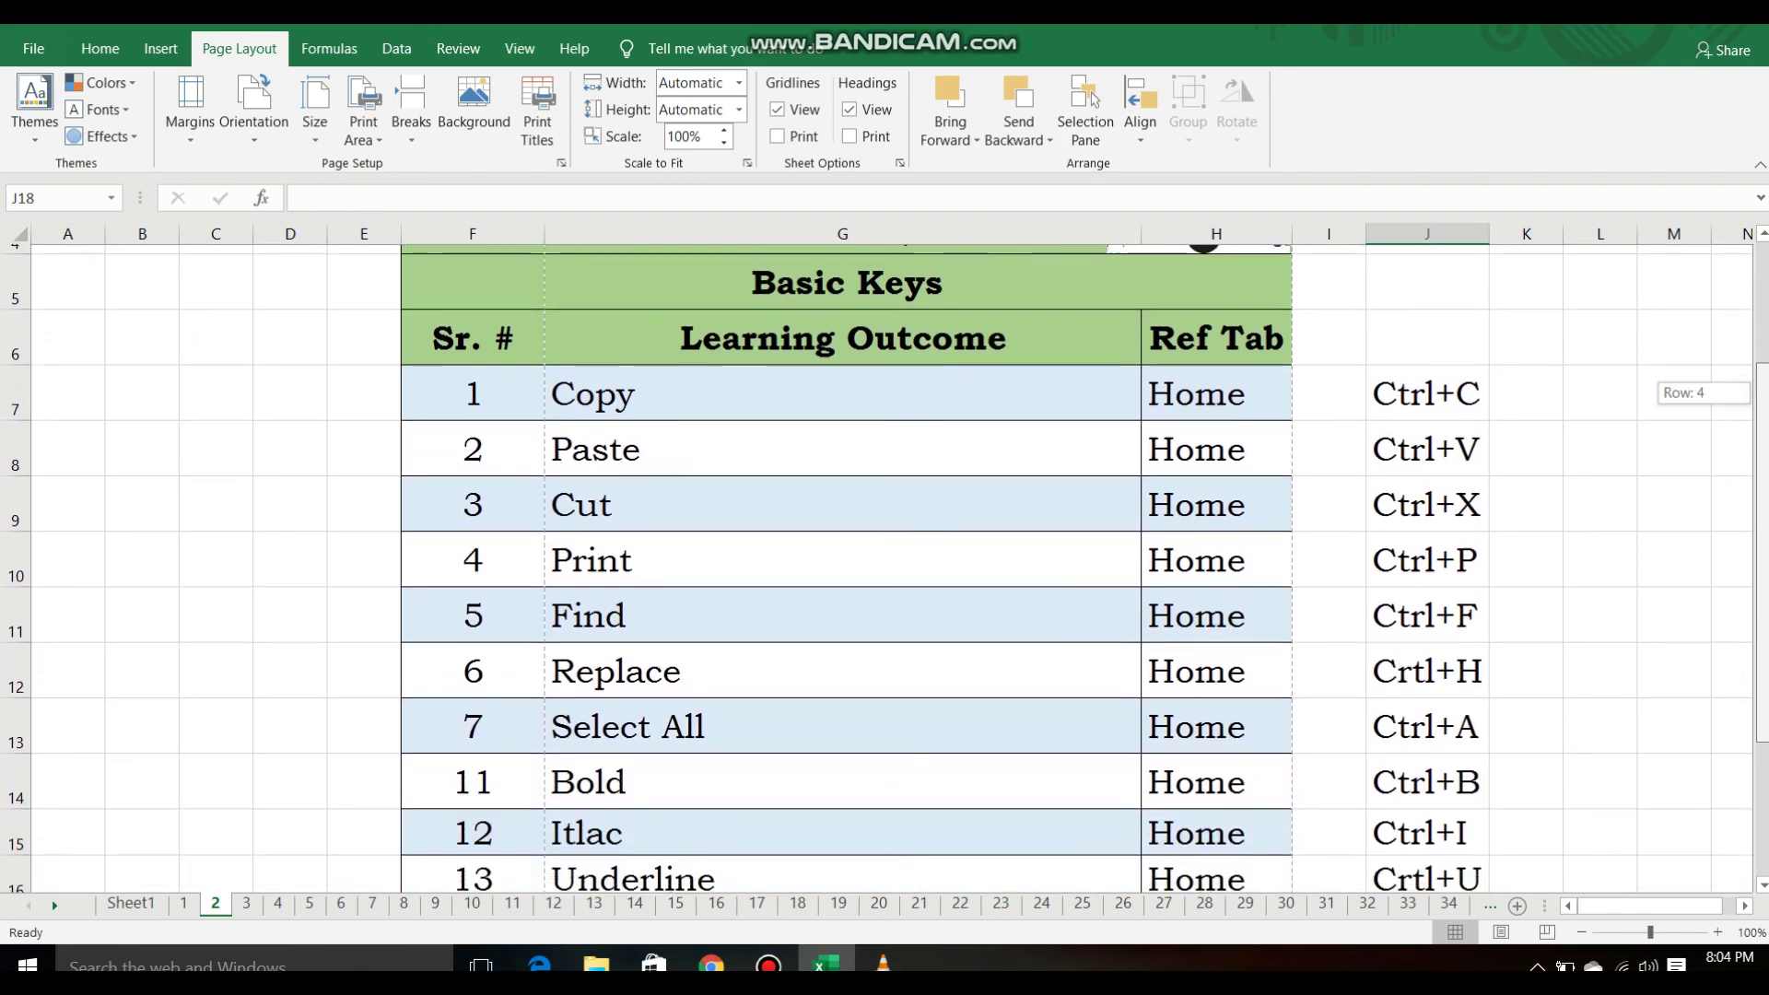
pyautogui.moveTo(1762, 405); pyautogui.dragTo(1762, 412)
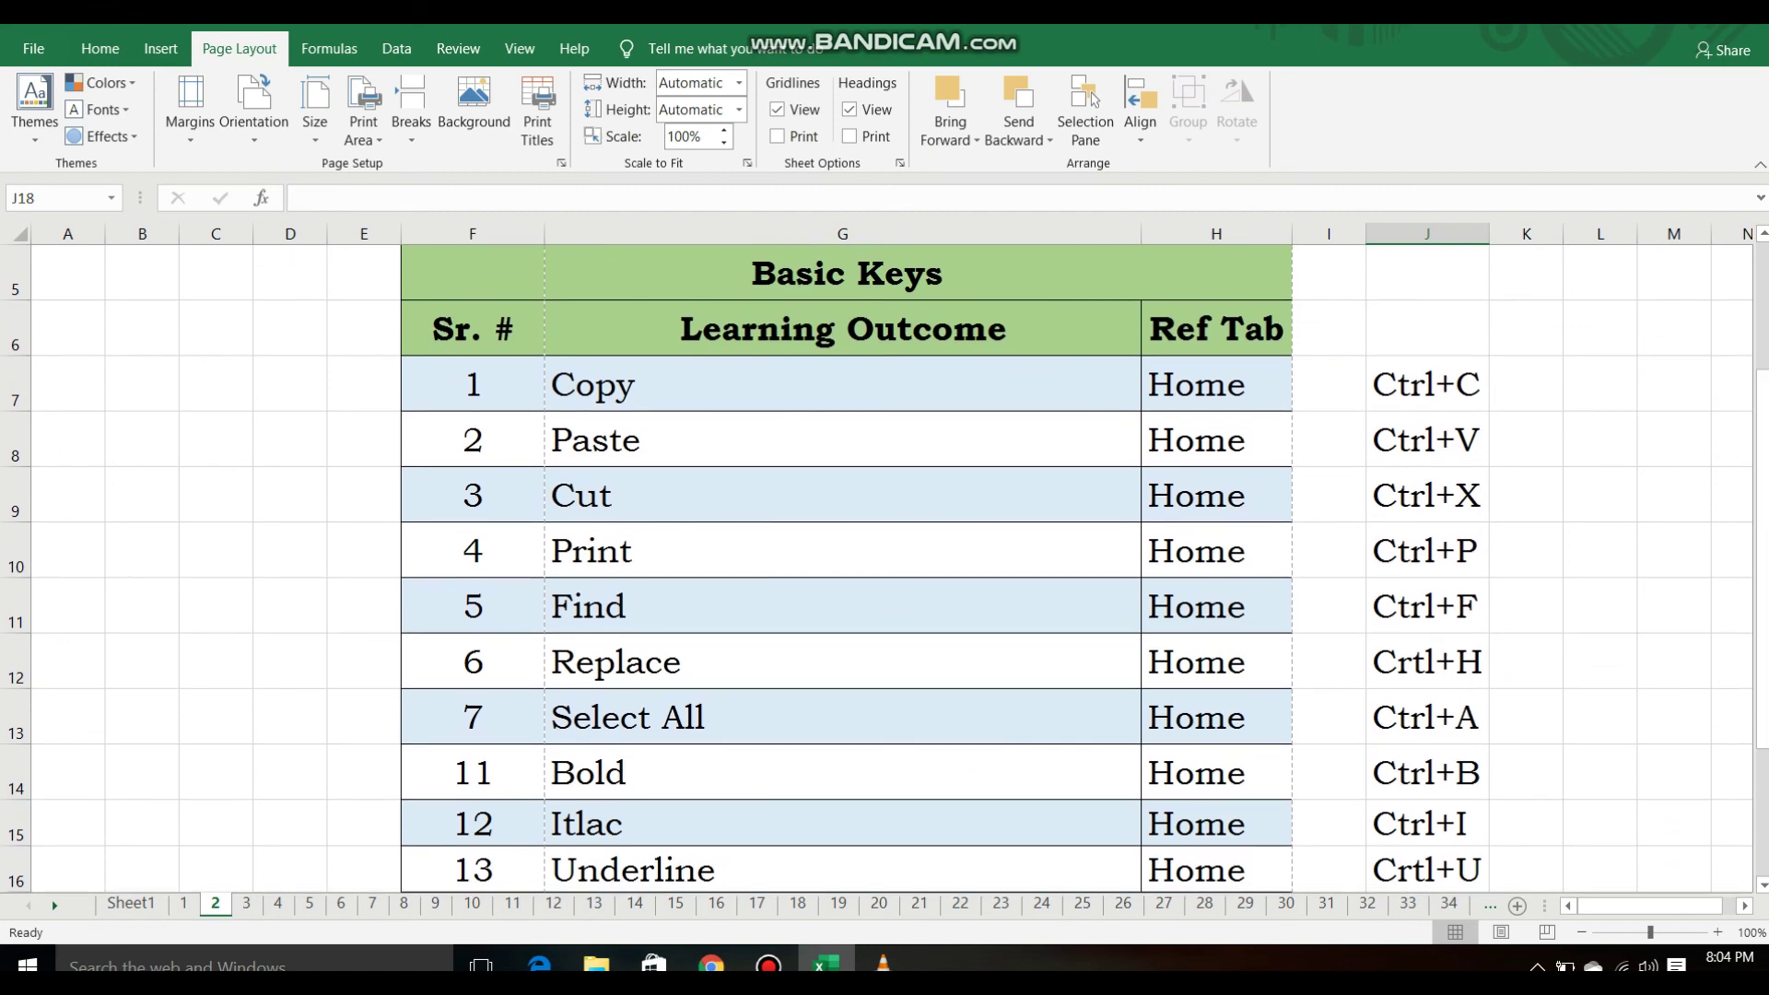
pyautogui.moveTo(1762, 508); pyautogui.dragTo(1762, 529)
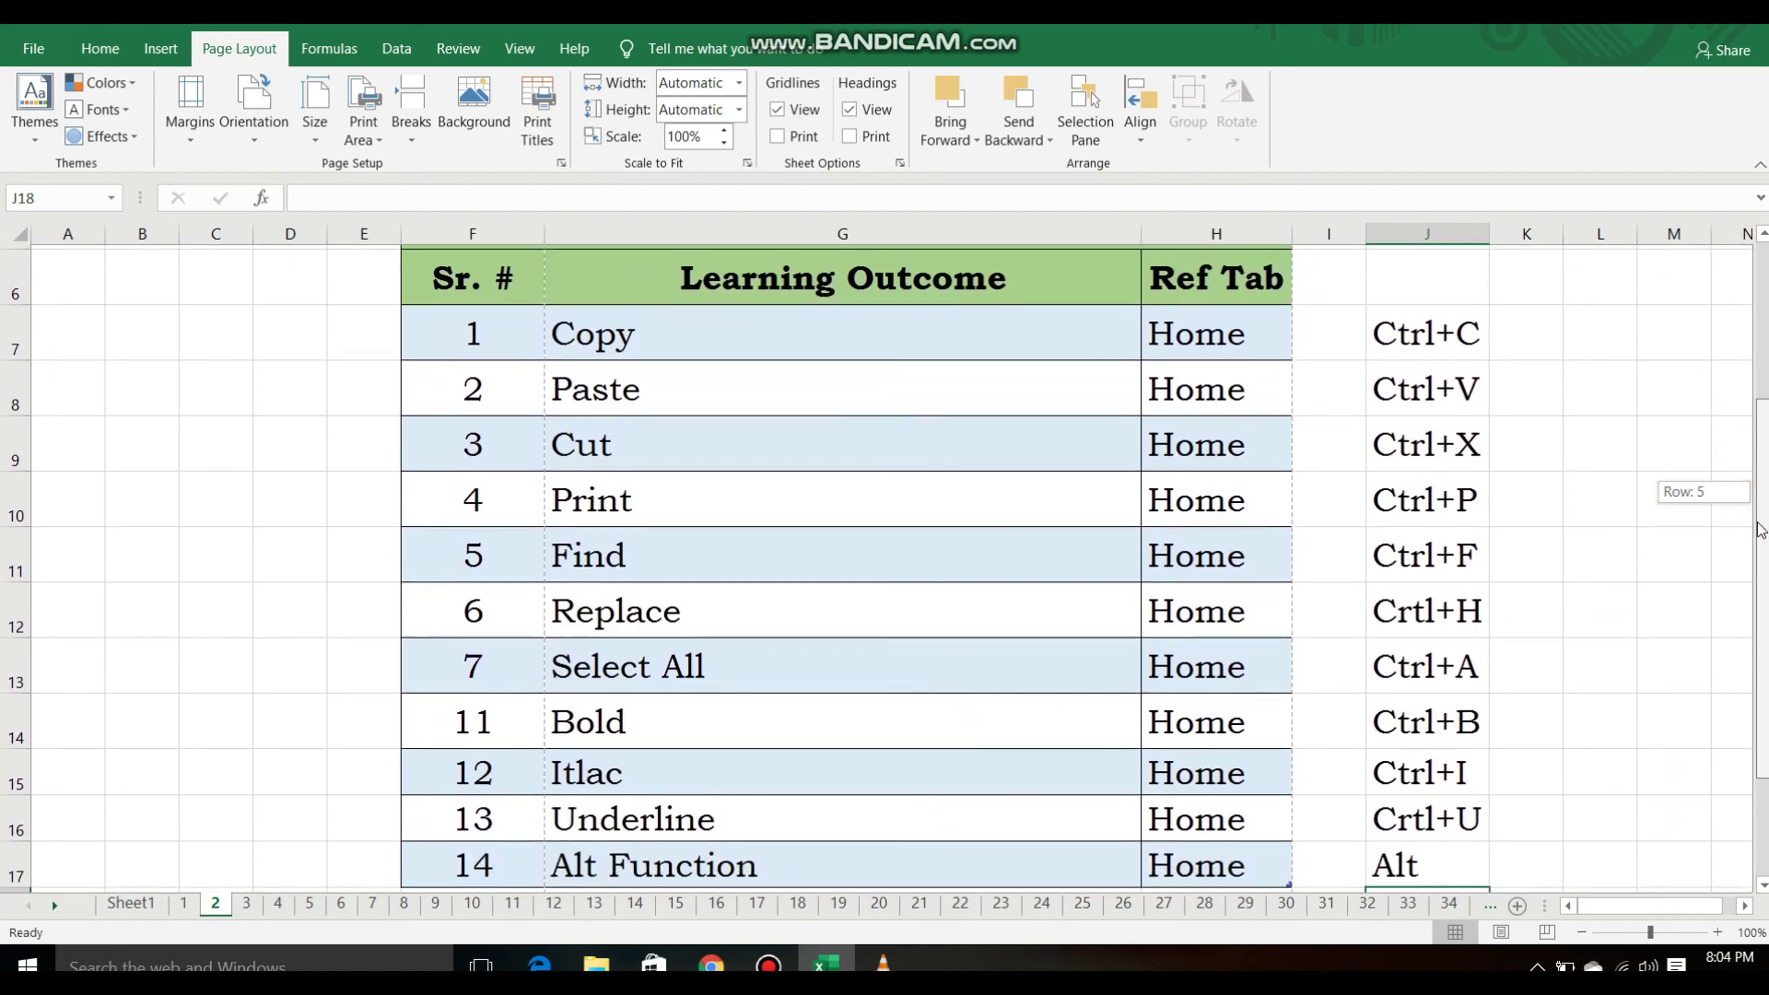
pyautogui.moveTo(1761, 529); pyautogui.dragTo(1761, 527)
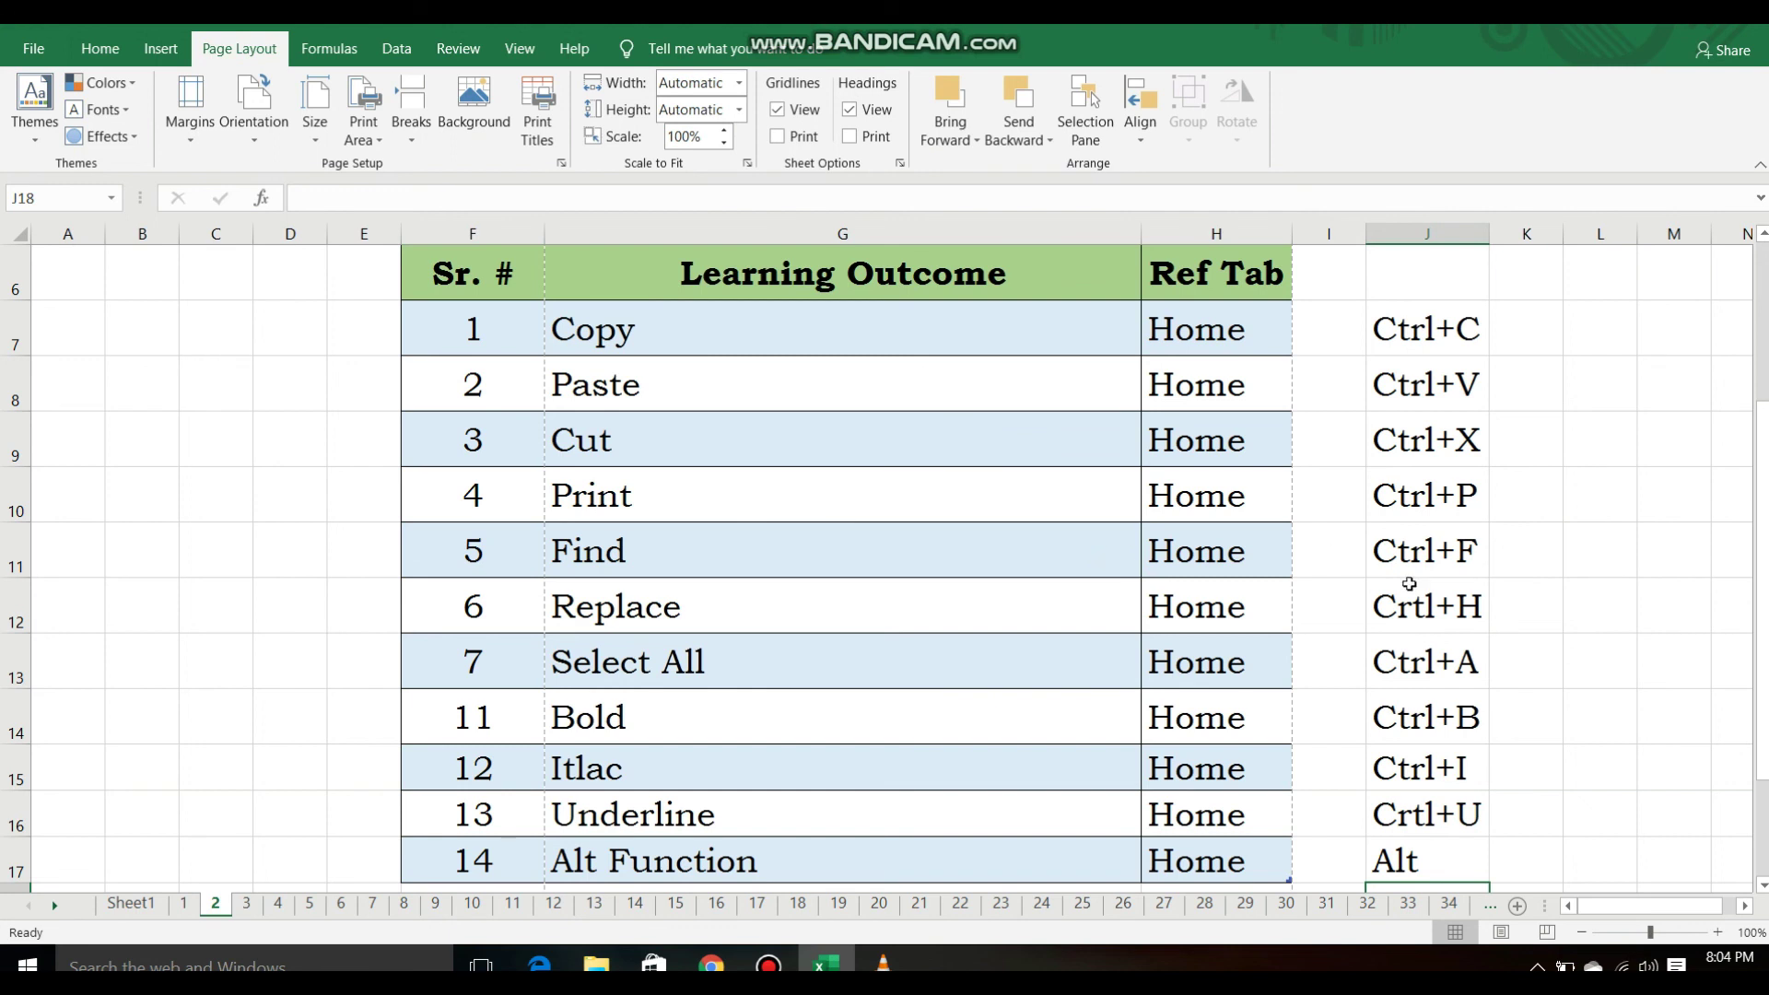
# Review the shortcut notes in column J, from the Ctrl+C note down to Alt and back up
pyautogui.click(1653, 639)
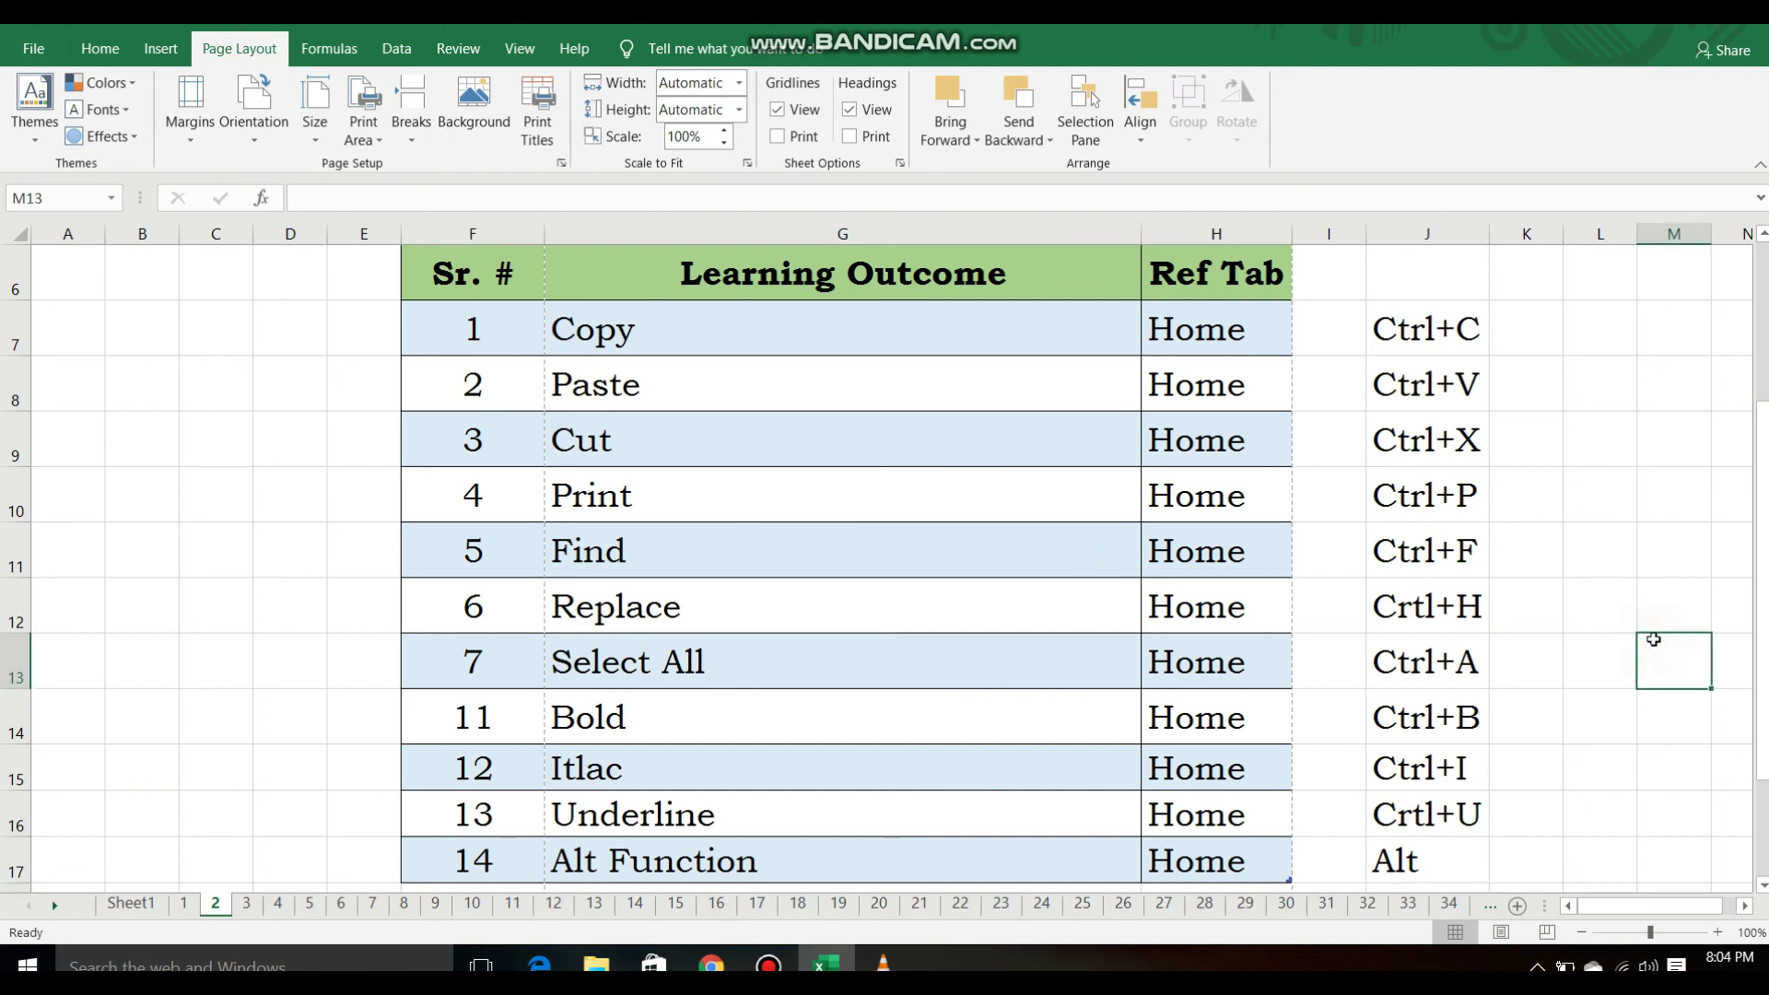
pyautogui.click(1603, 472)
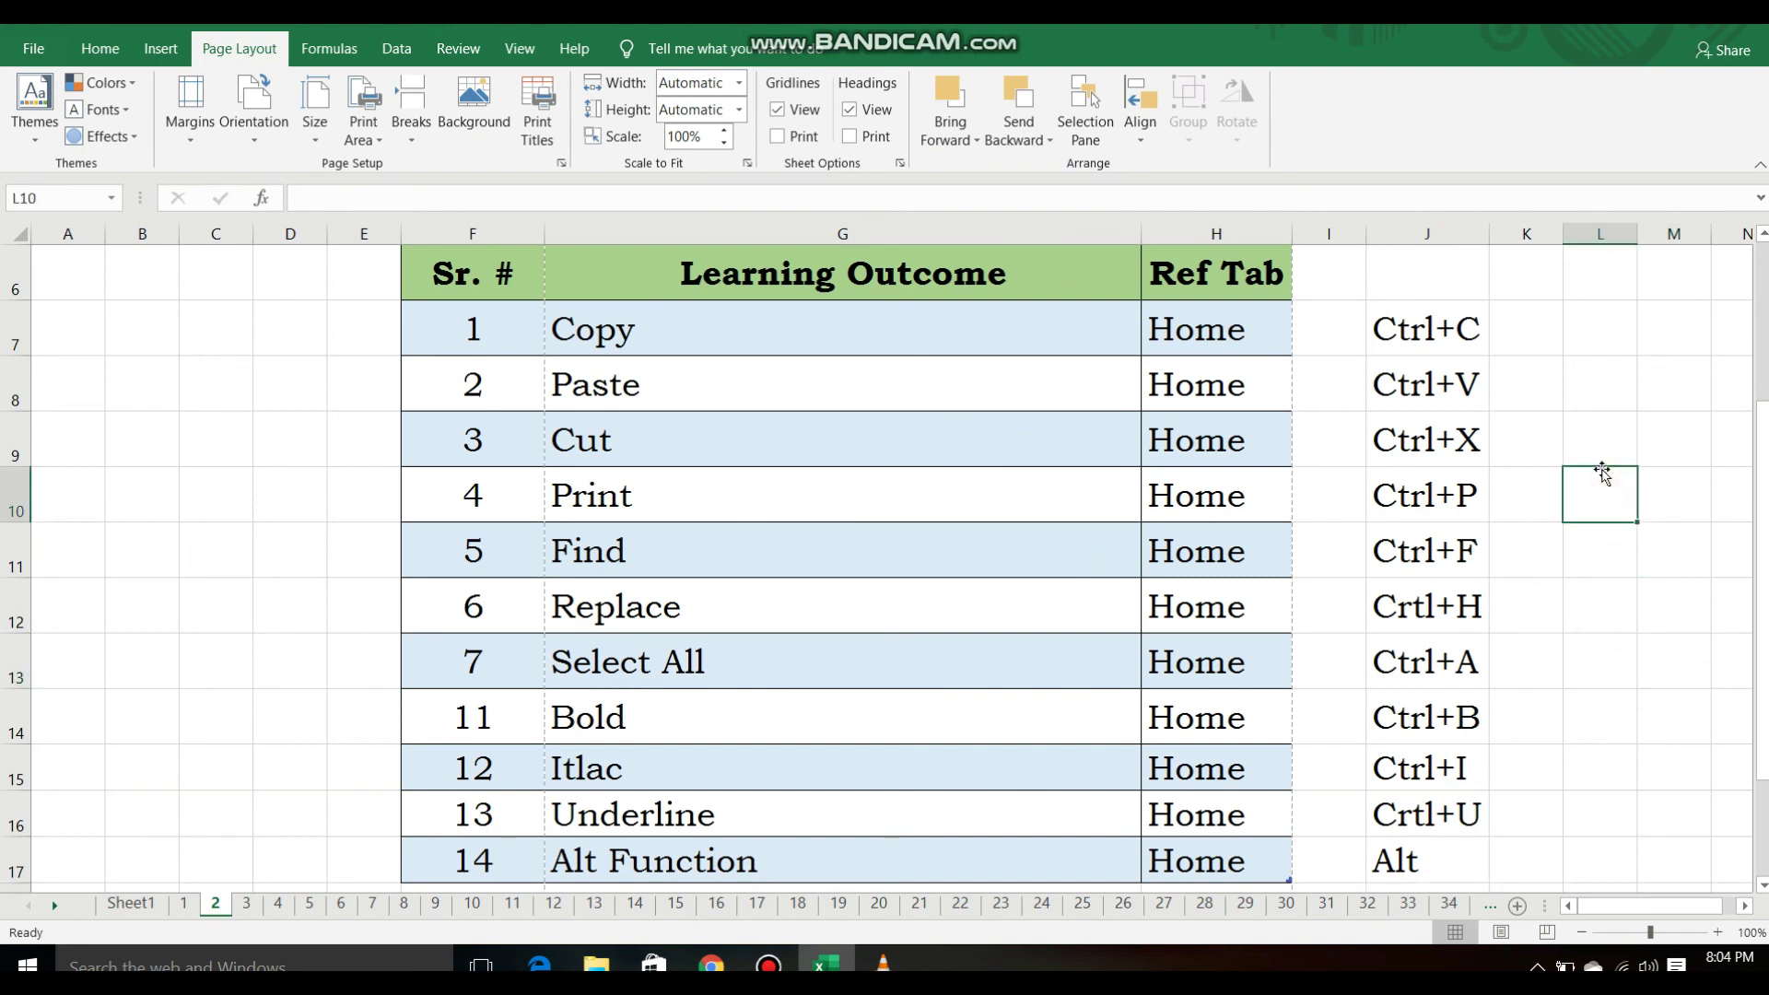
pyautogui.click(1432, 322)
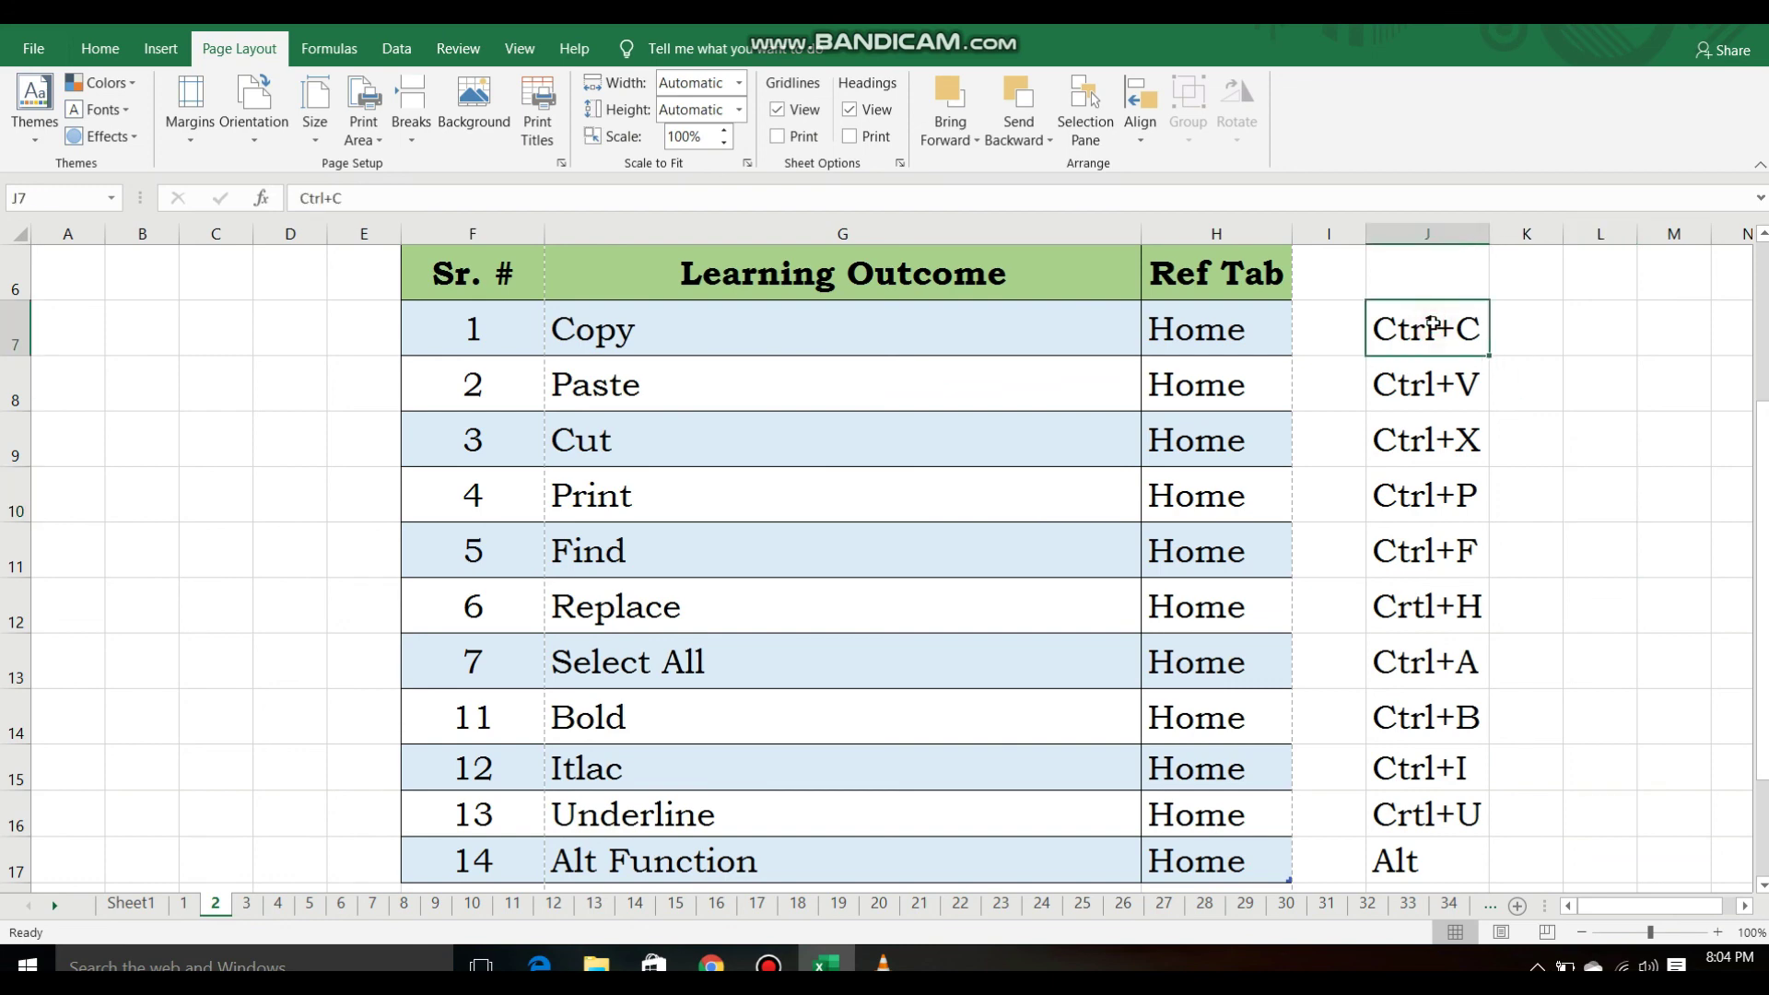
pyautogui.press('Down')
pyautogui.press('Down')
pyautogui.press('Down')
pyautogui.press('Down')
pyautogui.press('Down')
pyautogui.press('Down')
pyautogui.press('Down')
pyautogui.press('Down')
pyautogui.press('Down')
pyautogui.press('Down')
pyautogui.press('Up')
pyautogui.press('Up')
pyautogui.press('Up')
pyautogui.press('Up')
pyautogui.press('Up')
pyautogui.press('Up')
pyautogui.press('Up')
pyautogui.press('Up')
pyautogui.press('Up')
pyautogui.press('Up')
pyautogui.press('Down')
pyautogui.press('Down')
pyautogui.press('Down')
pyautogui.press('Down')
pyautogui.press('Down')
pyautogui.press('Down')
pyautogui.press('Down')
pyautogui.press('Down')
pyautogui.press('Down')
pyautogui.press('Down')
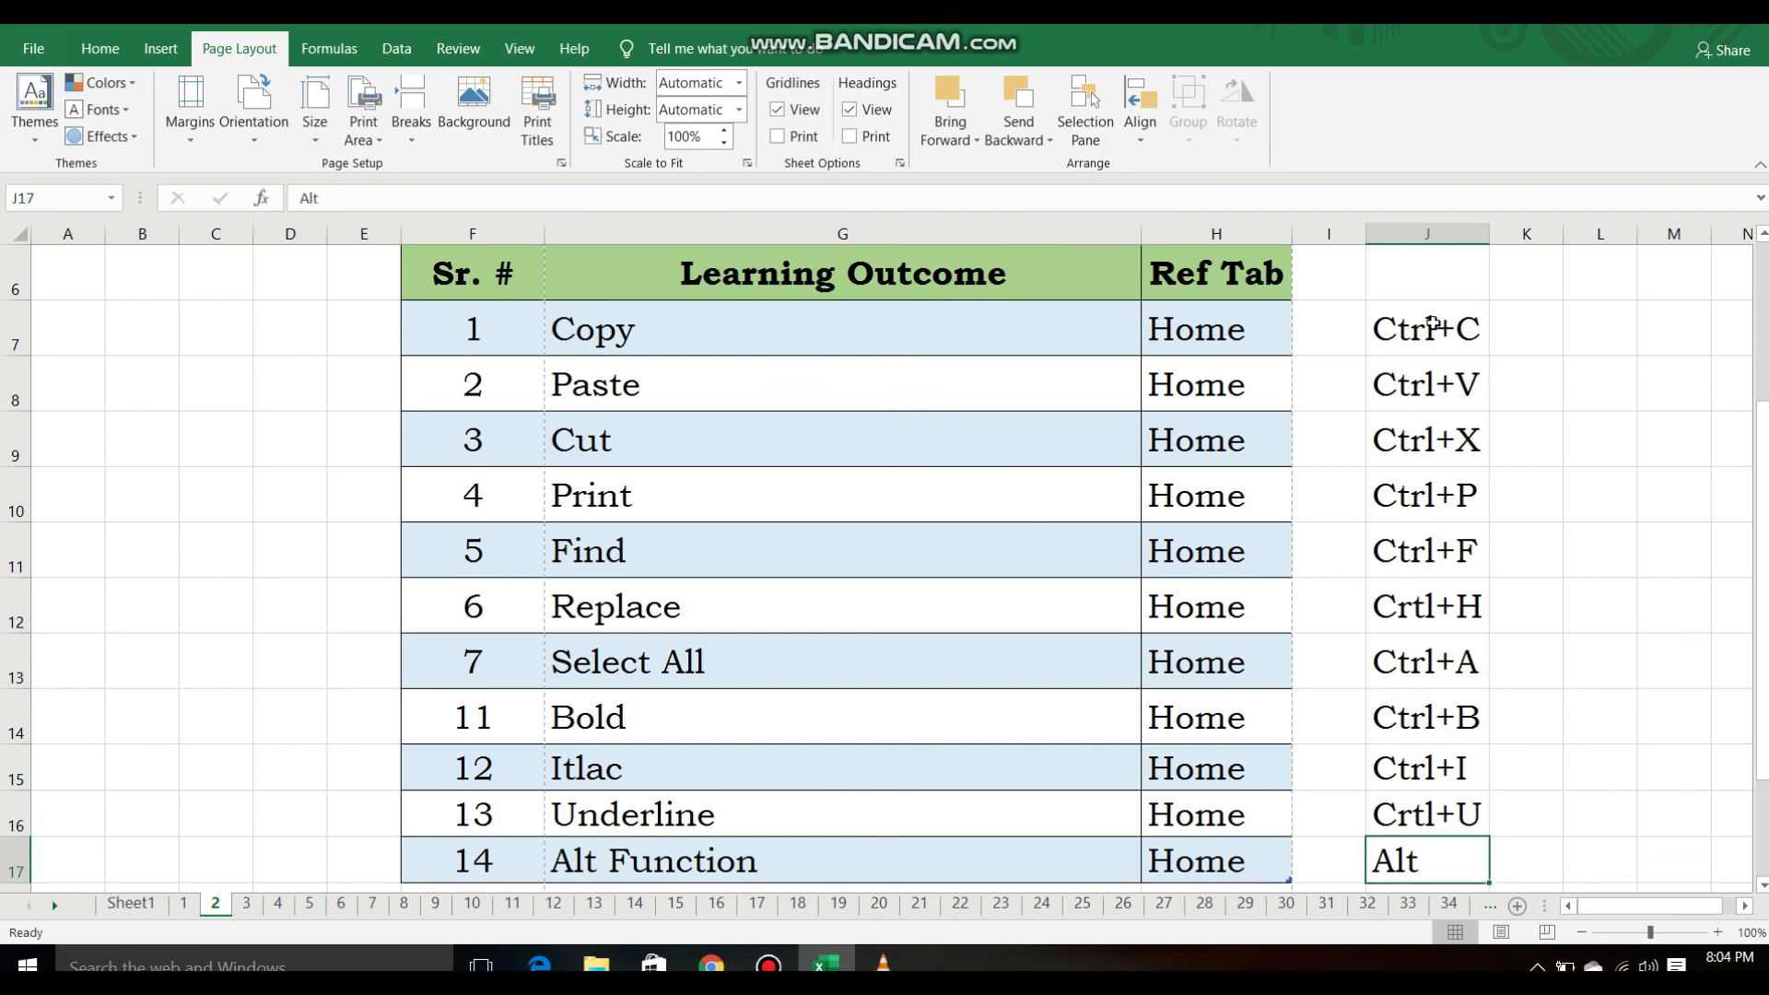
pyautogui.press('Down')
pyautogui.press('Down')
pyautogui.press('Up')
pyautogui.press('Up')
pyautogui.press('Up')
pyautogui.press('Up')
pyautogui.press('Up')
pyautogui.press('Up')
pyautogui.press('Up')
pyautogui.press('Up')
pyautogui.press('Up')
pyautogui.press('Up')
pyautogui.press('Up')
pyautogui.press('Up')
pyautogui.press('Up')
pyautogui.press('Up')
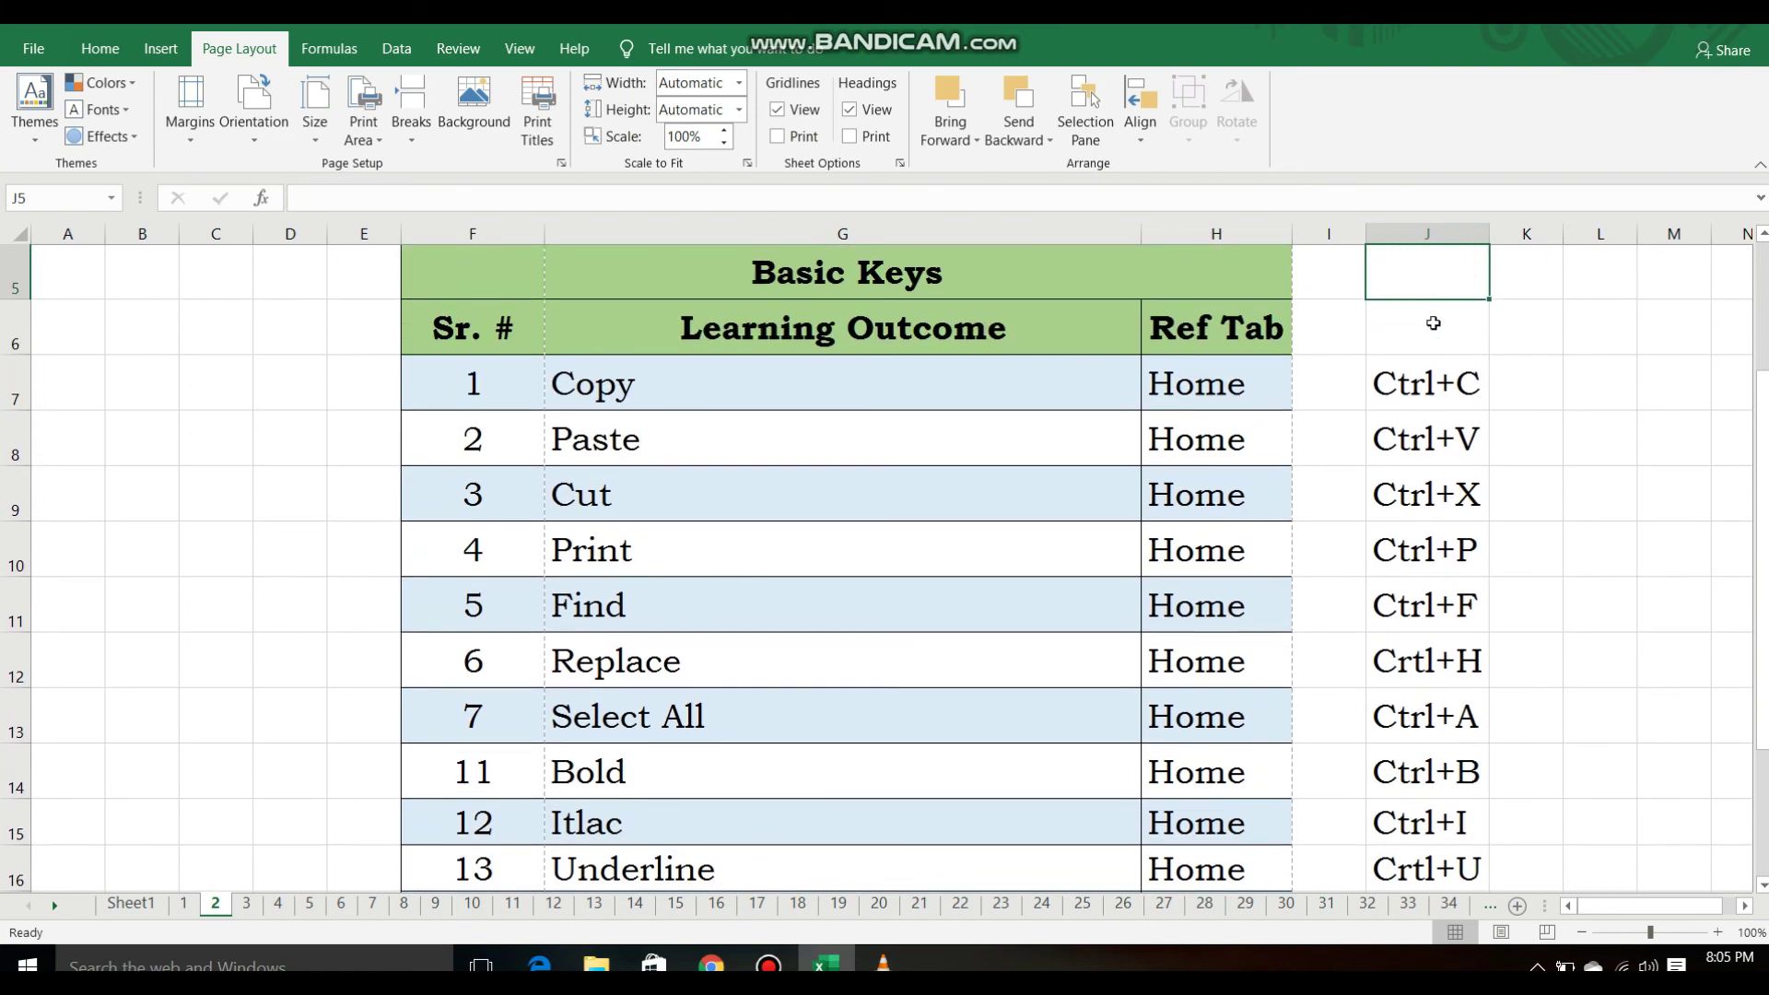
pyautogui.press('Up')
pyautogui.press('Up')
pyautogui.press('Up')
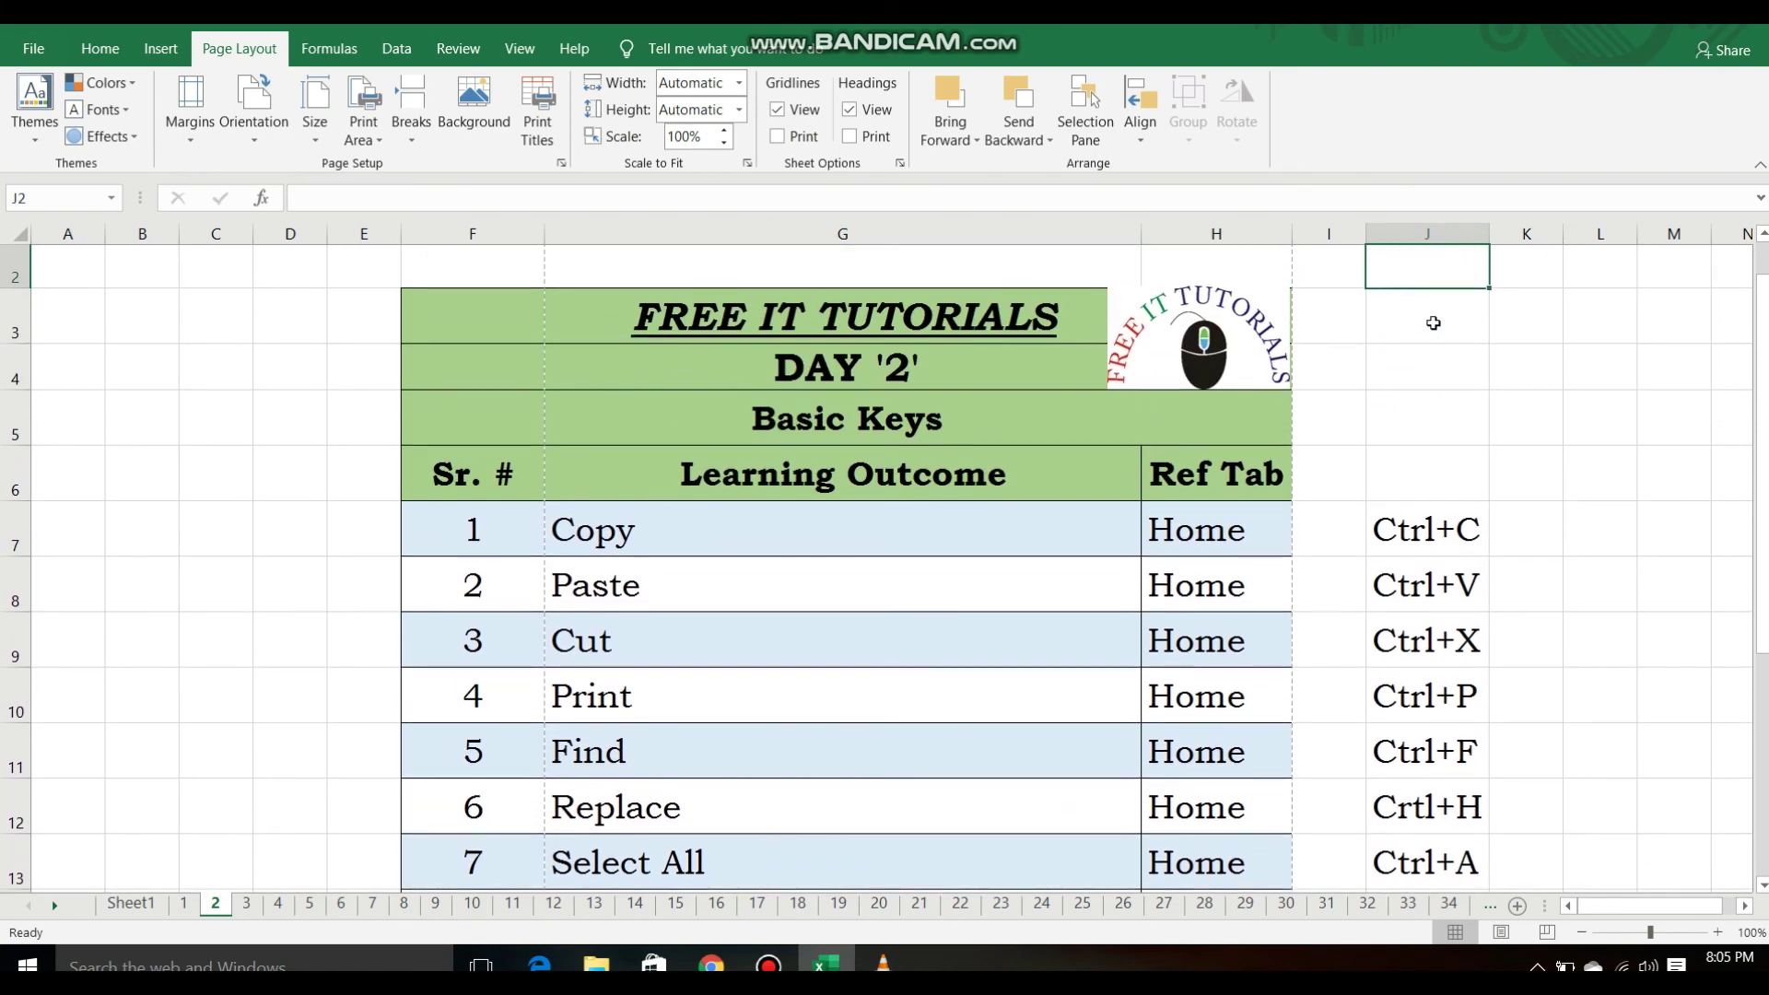
# Browse the Basic Keys table cells, then switch to Sheet1's Excel Classes course index
pyautogui.click(1432, 322)
pyautogui.press('Left')
pyautogui.press('Left')
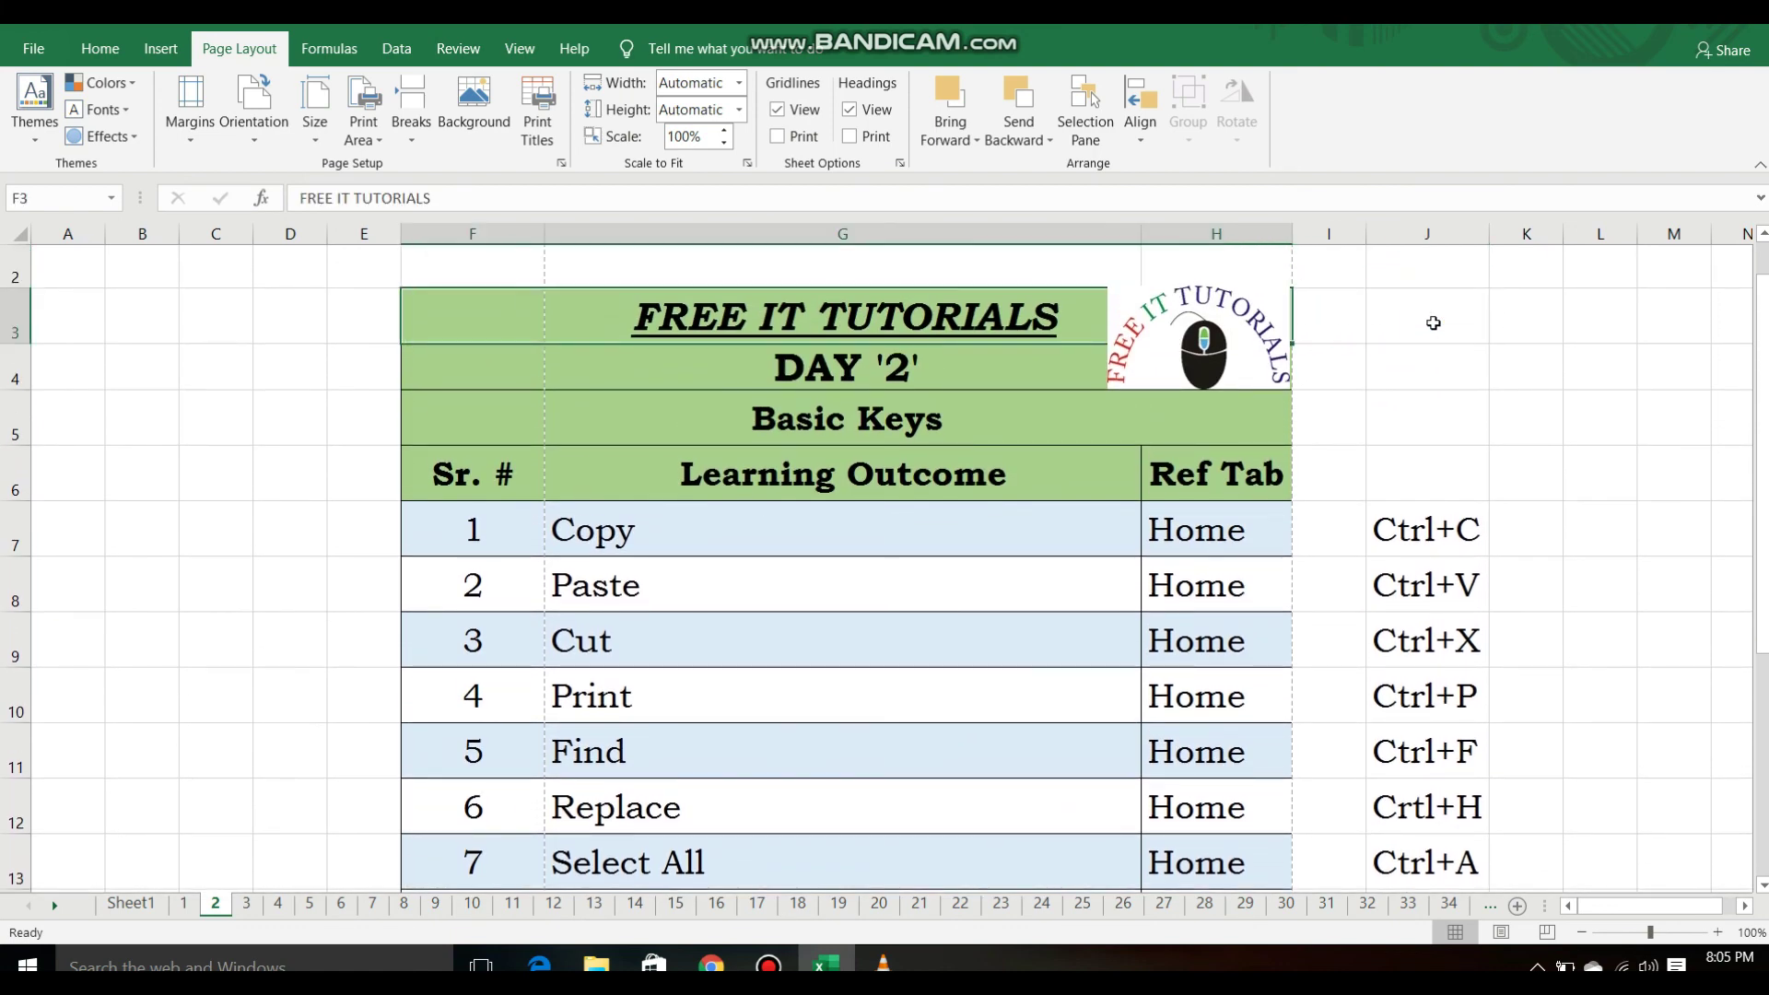
pyautogui.press('Down')
pyautogui.press('Right')
pyautogui.press('Down')
pyautogui.press('Down')
pyautogui.press('Down')
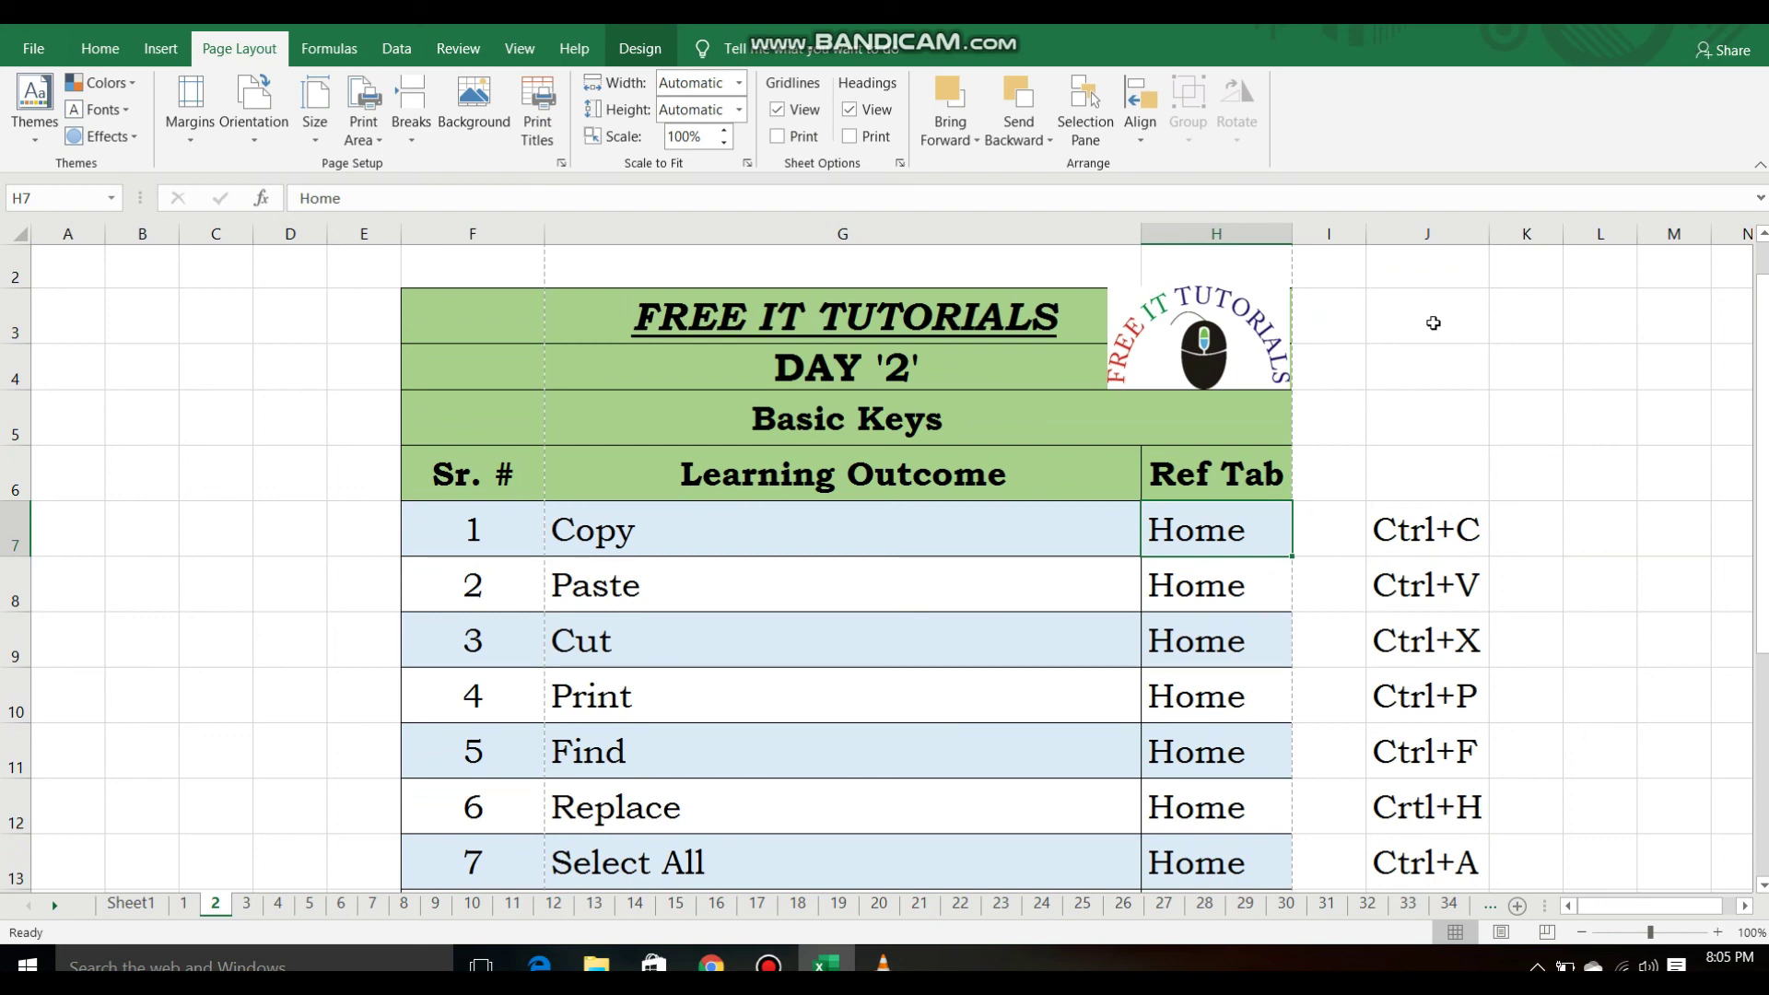
pyautogui.click(1474, 398)
pyautogui.click(1539, 474)
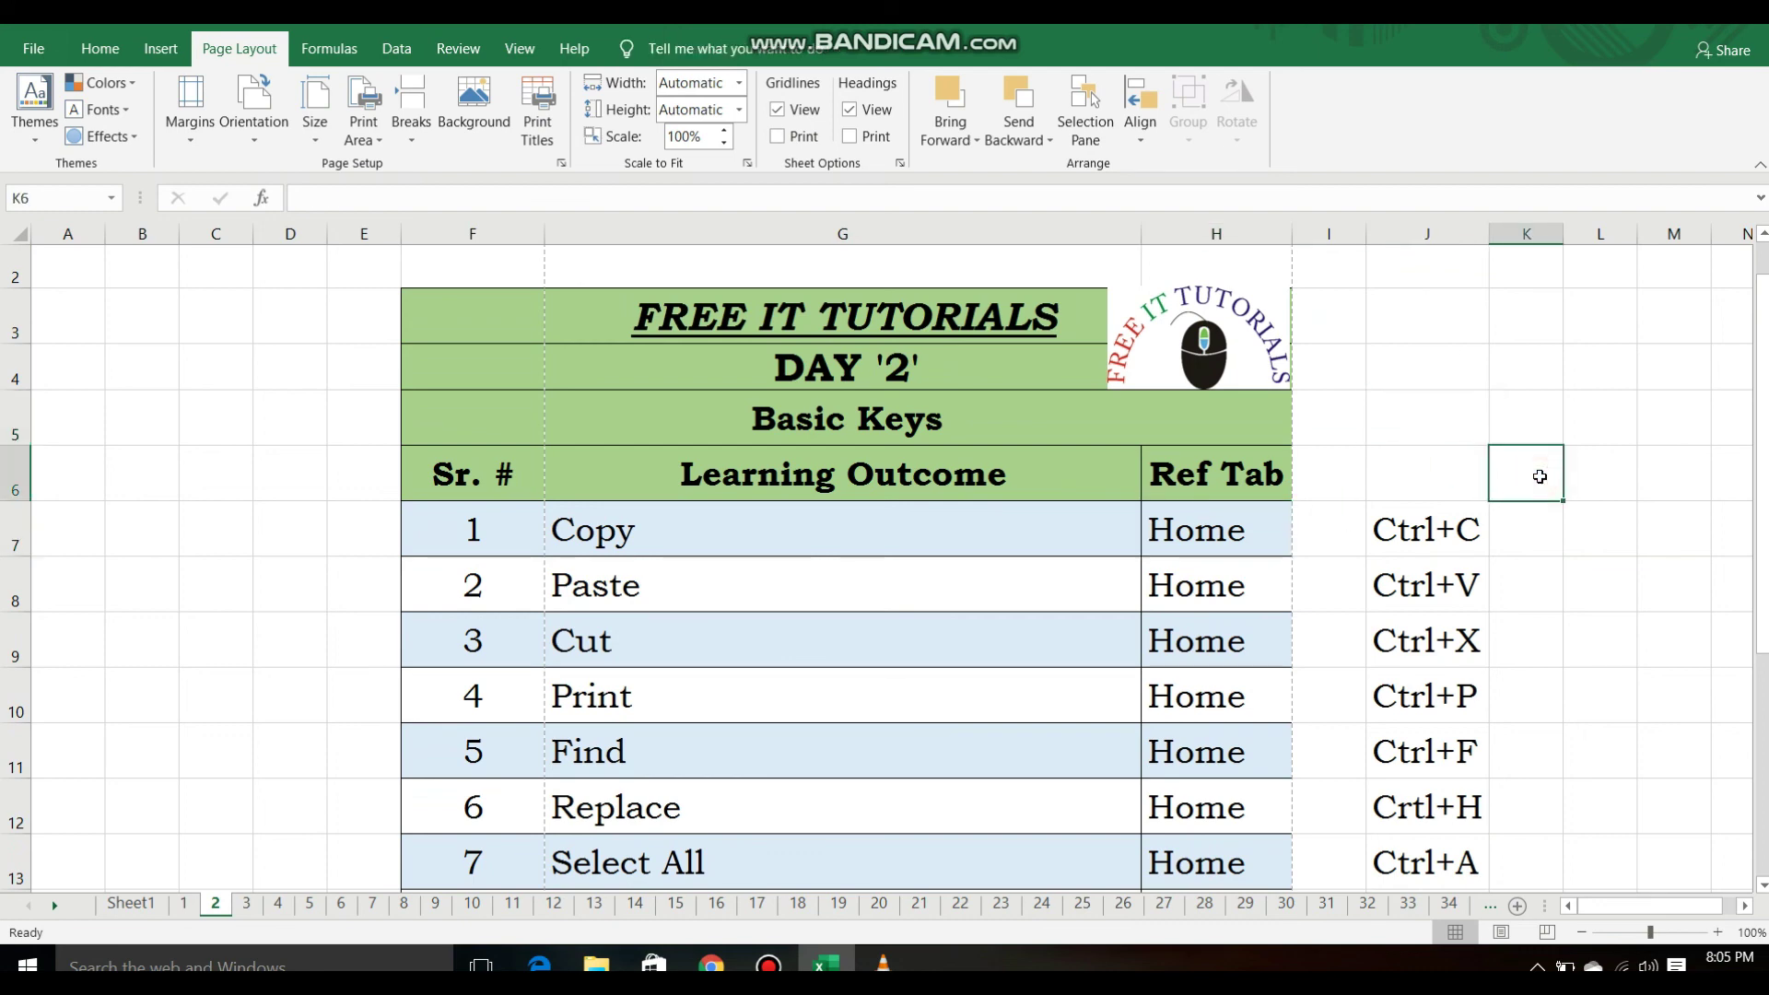
pyautogui.click(1560, 528)
pyautogui.click(1553, 589)
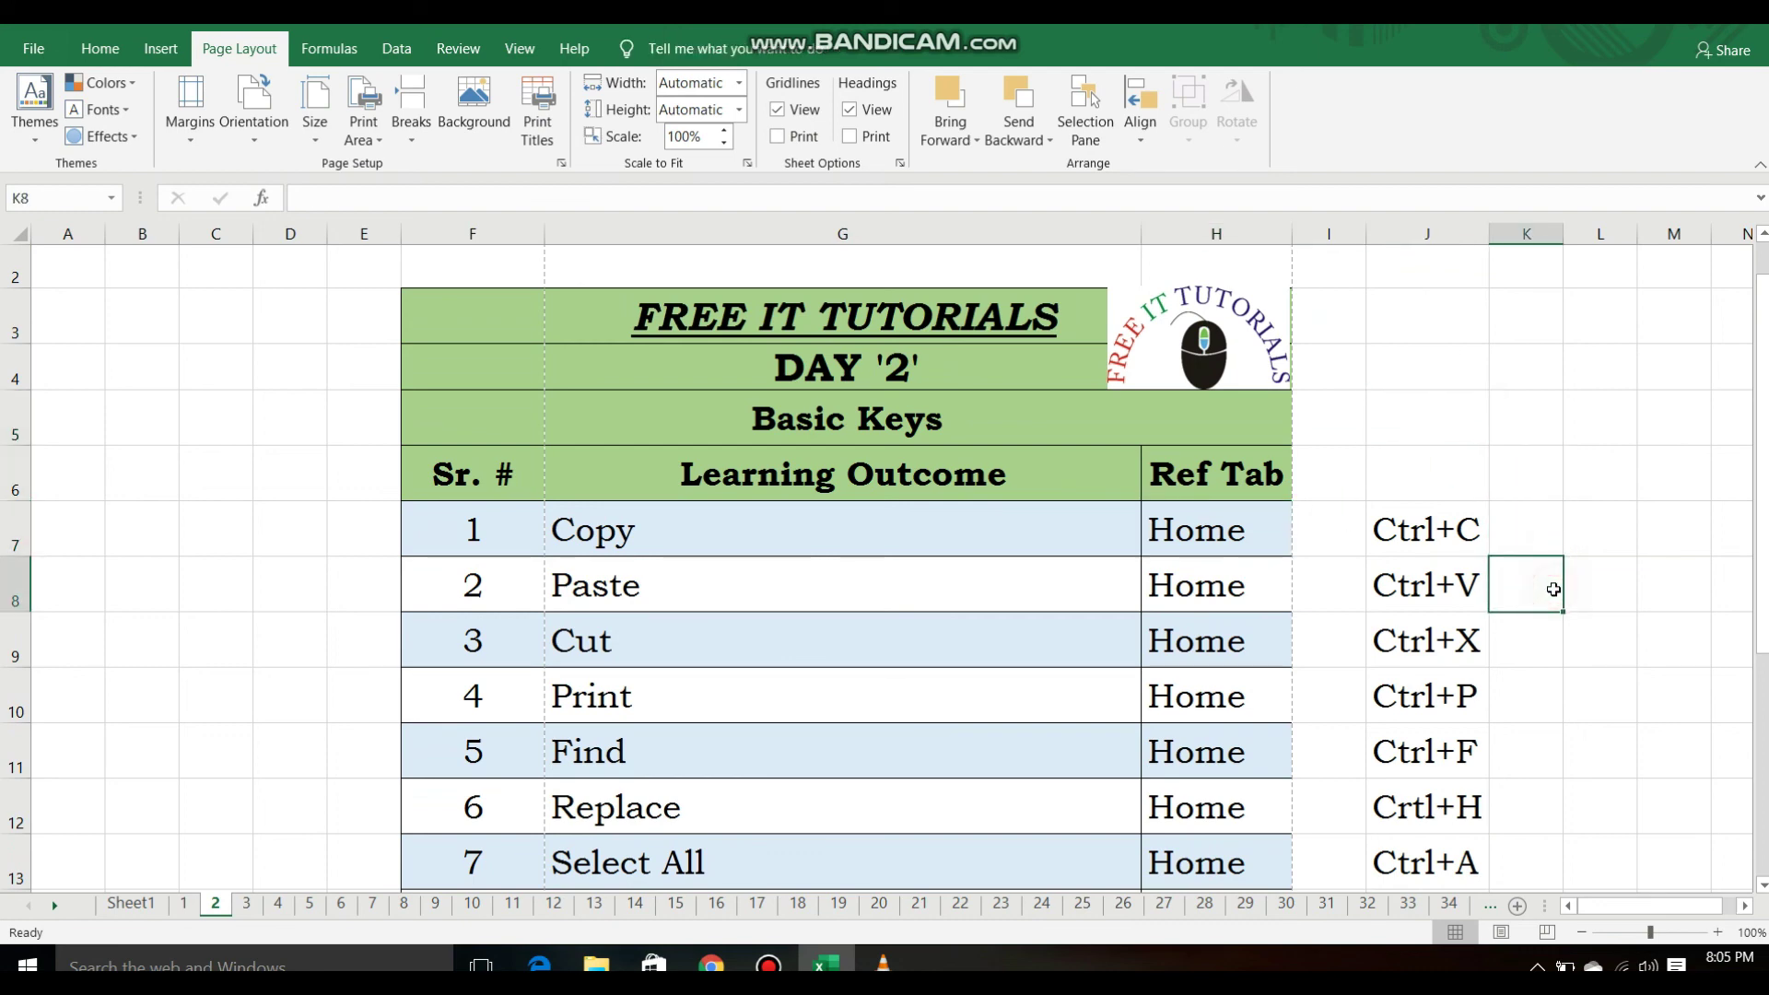
pyautogui.click(127, 905)
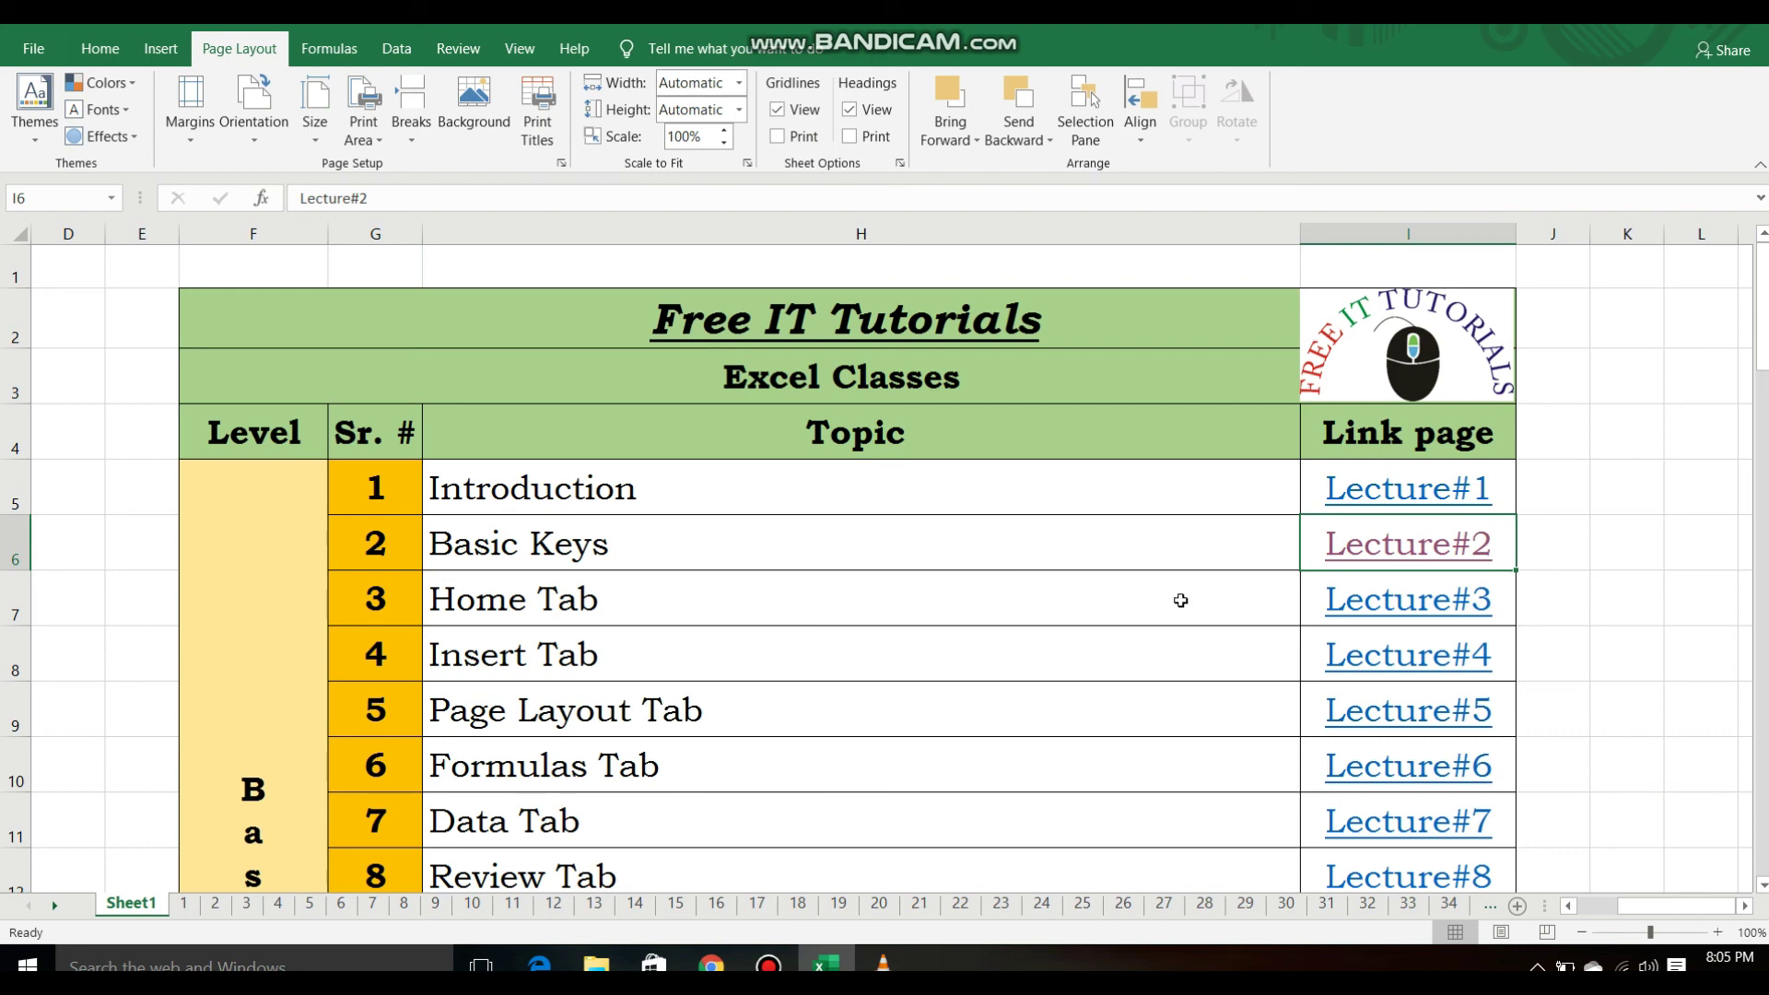
pyautogui.scroll(-5, 1181, 600)
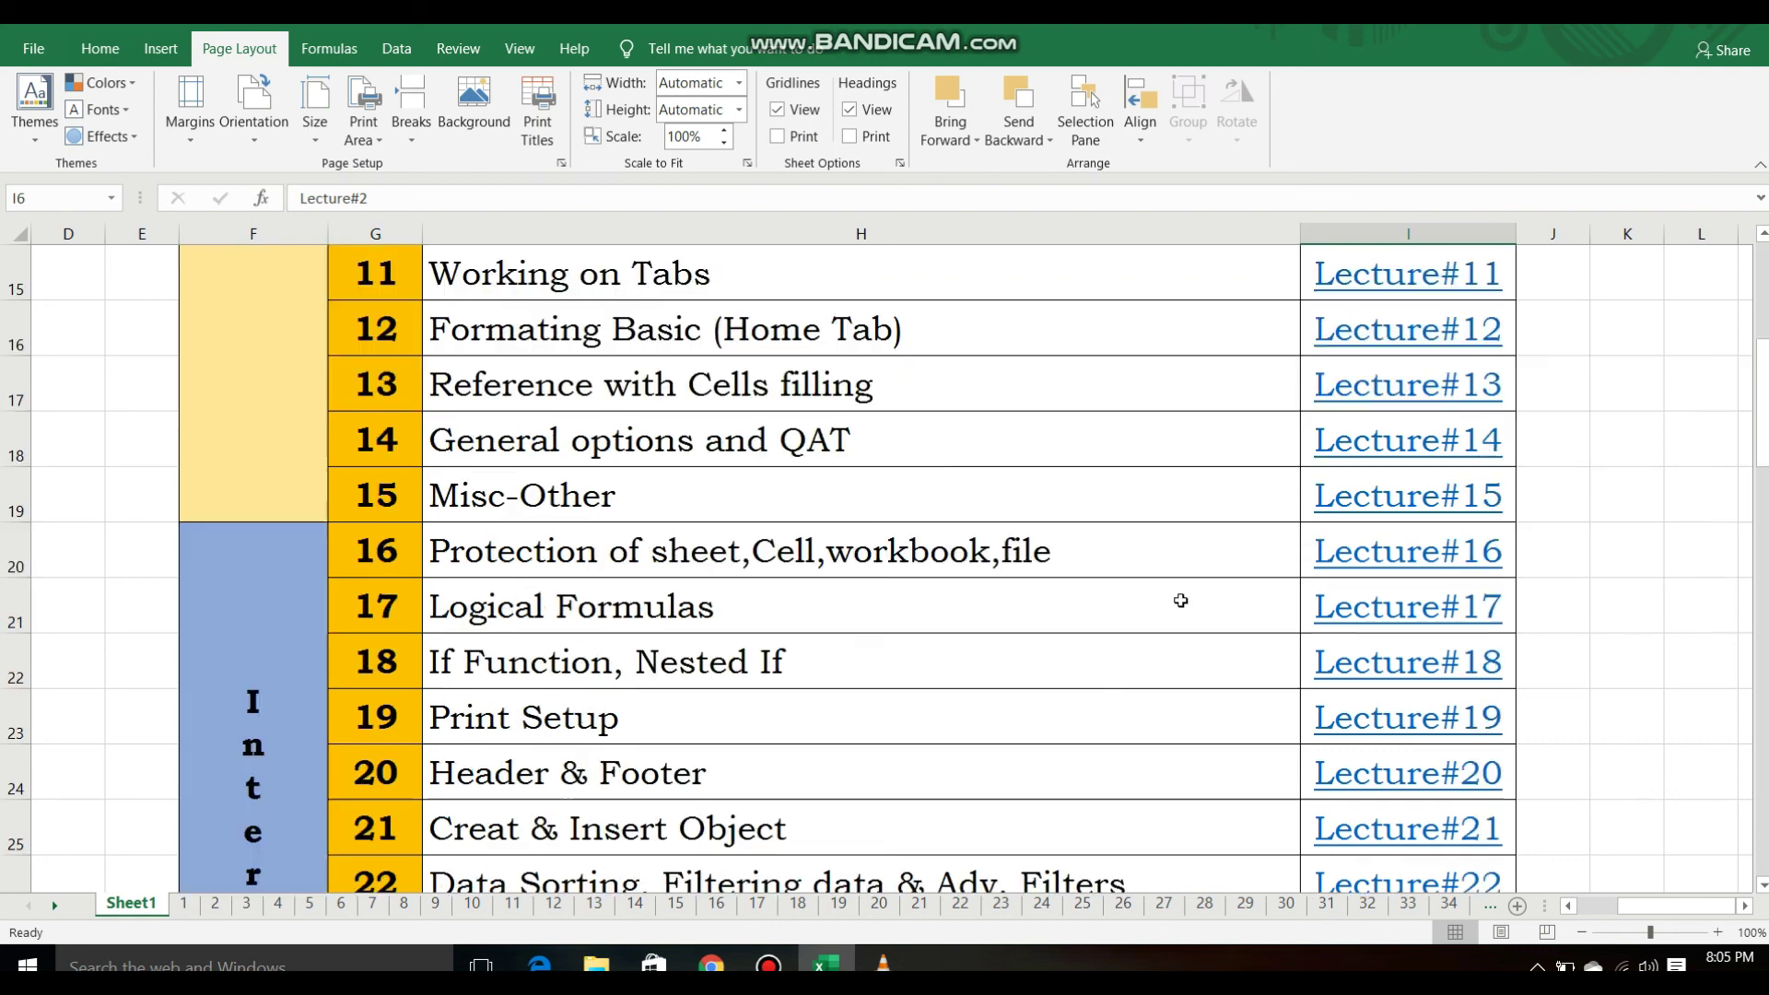
pyautogui.scroll(5, 1181, 600)
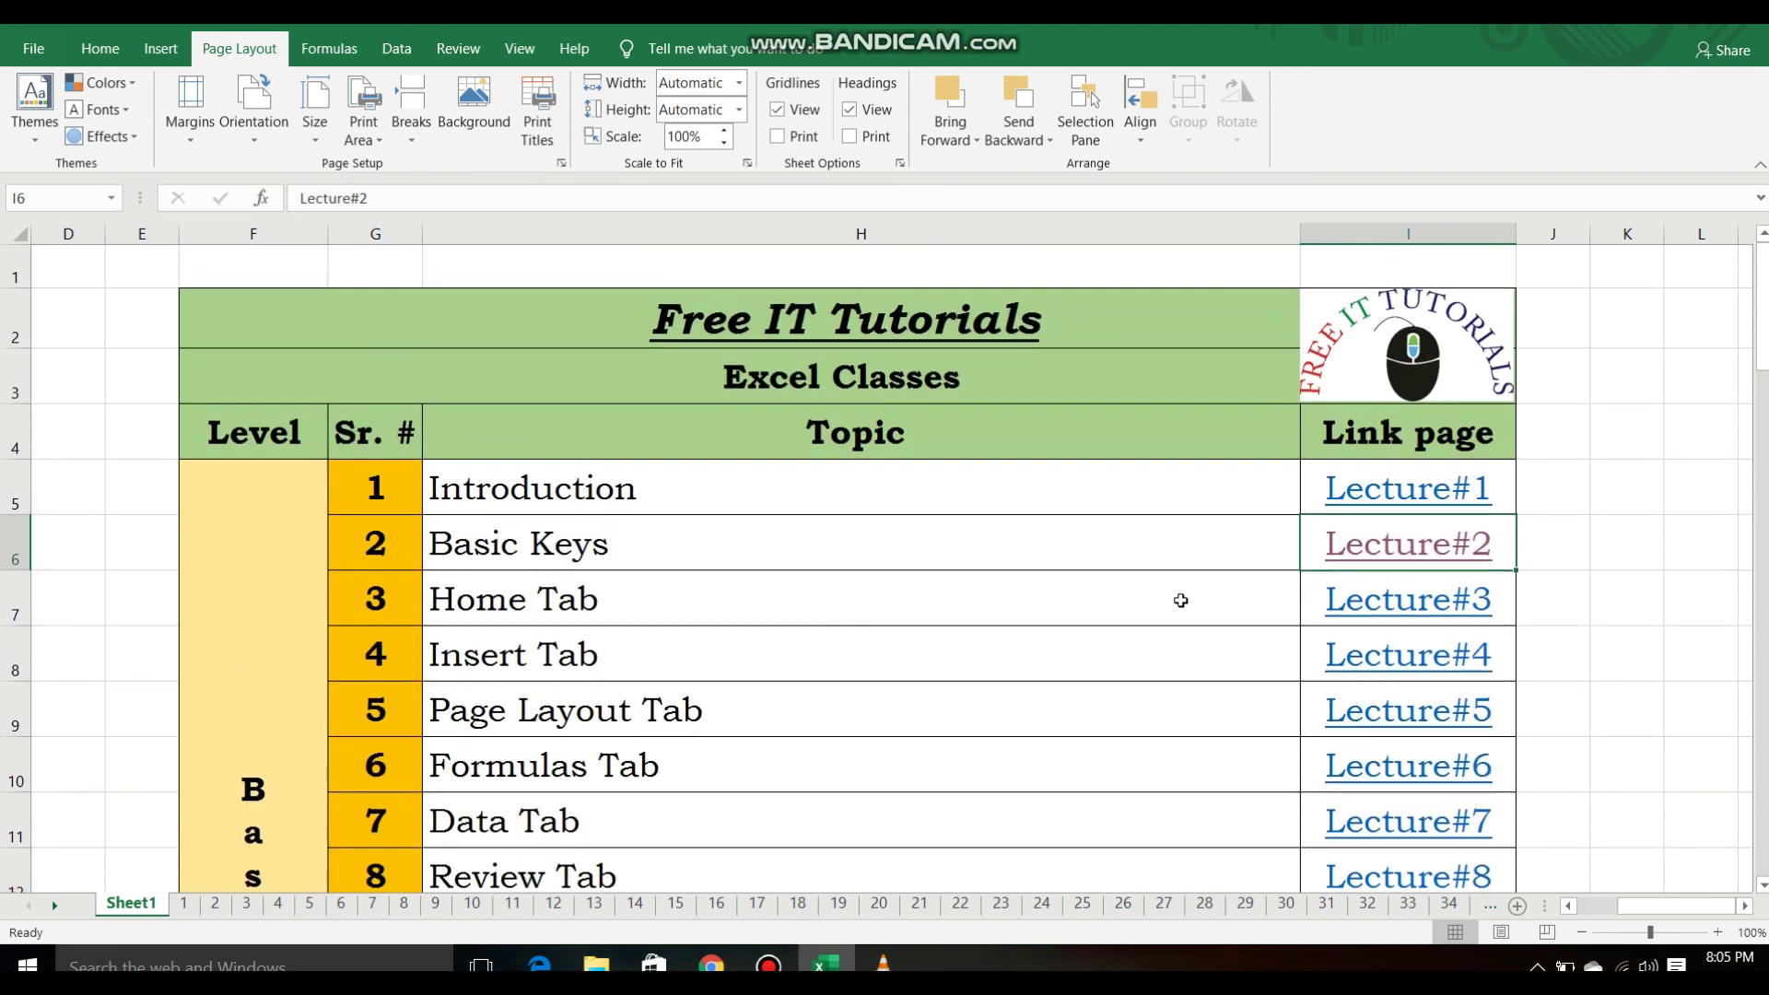